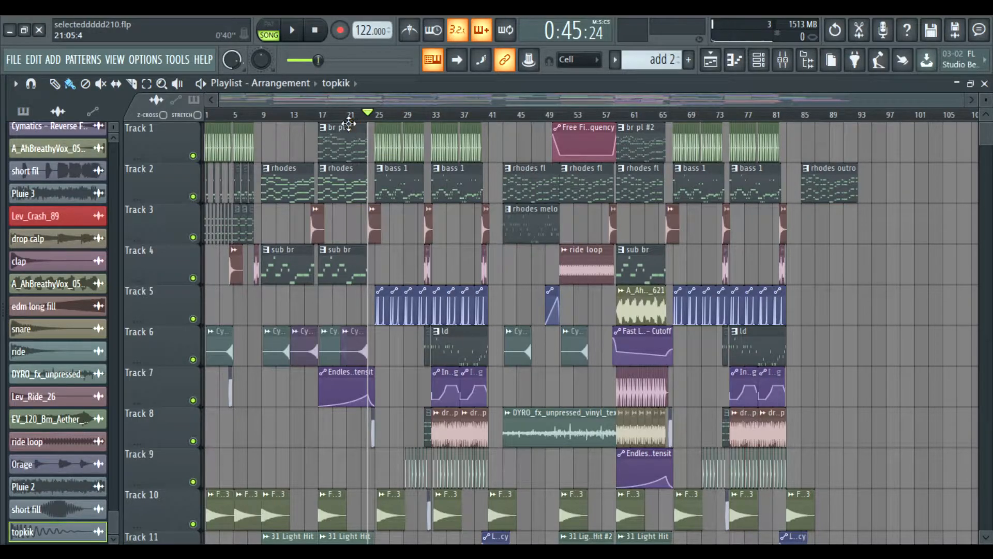
# Step: Look over the whole playlist arrangement and start playing the song from bar 9
pyautogui.scroll(-6, 359, 209)
pyautogui.scroll(6, 360, 209)
pyautogui.scroll(-2, 361, 209)
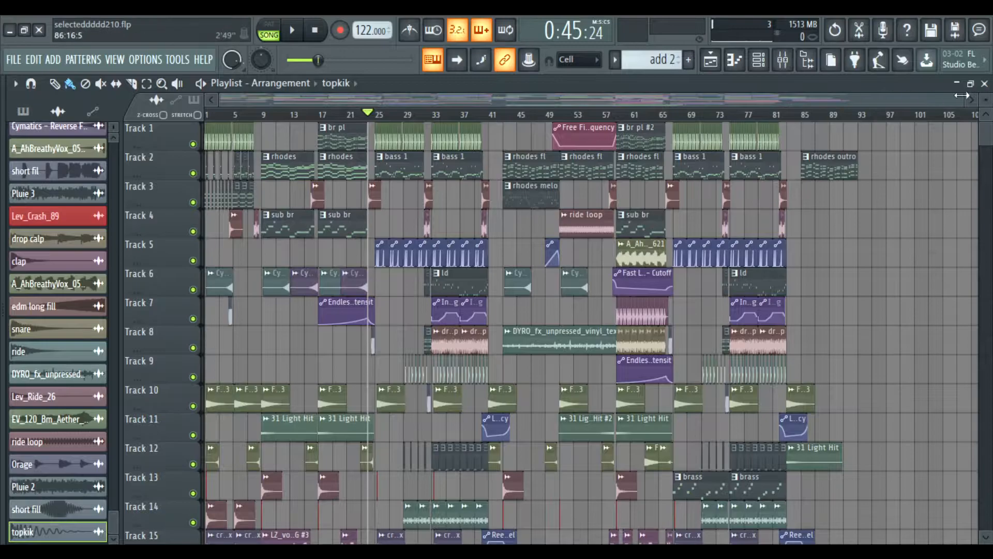
pyautogui.moveTo(963, 100); pyautogui.dragTo(878, 102)
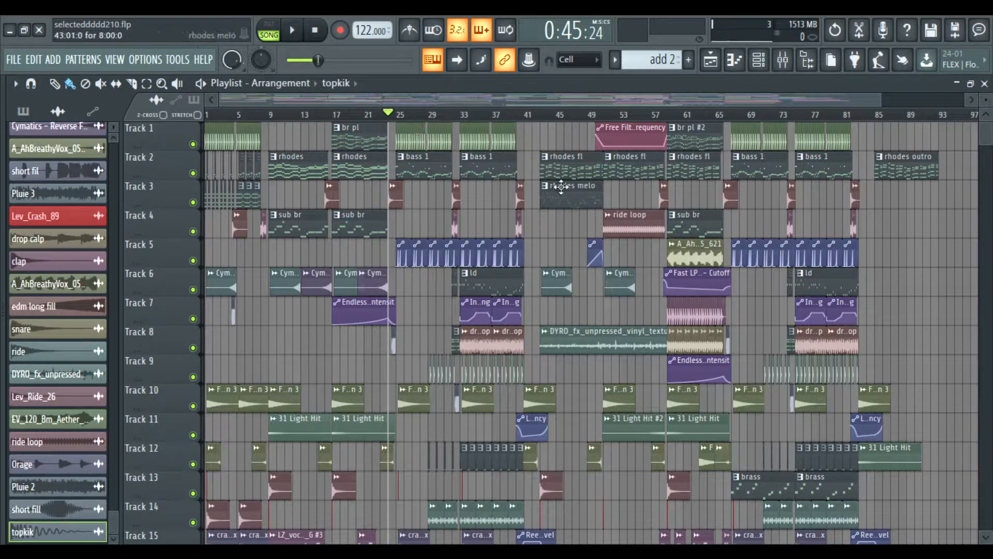
pyautogui.scroll(-2, 583, 182)
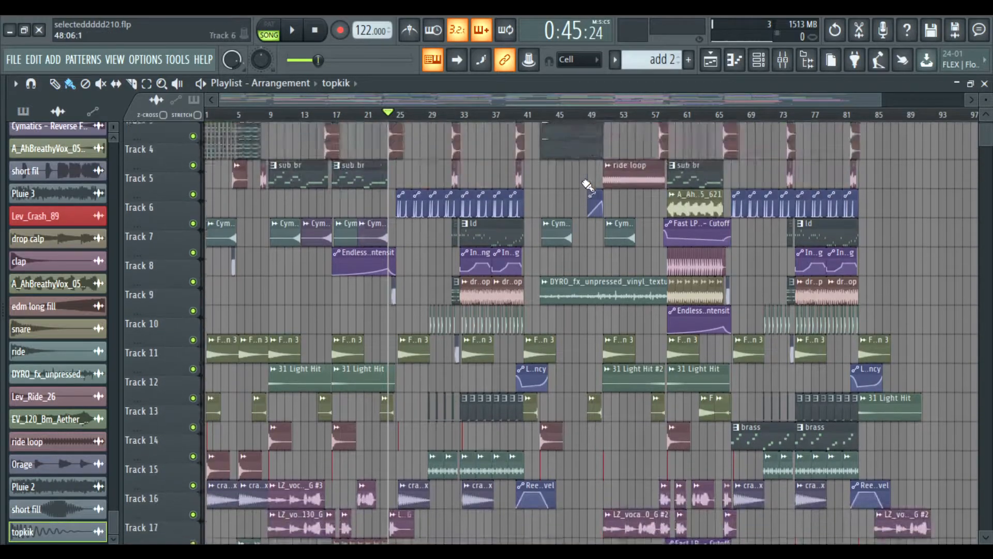
pyautogui.scroll(2, 594, 182)
pyautogui.click(270, 115)
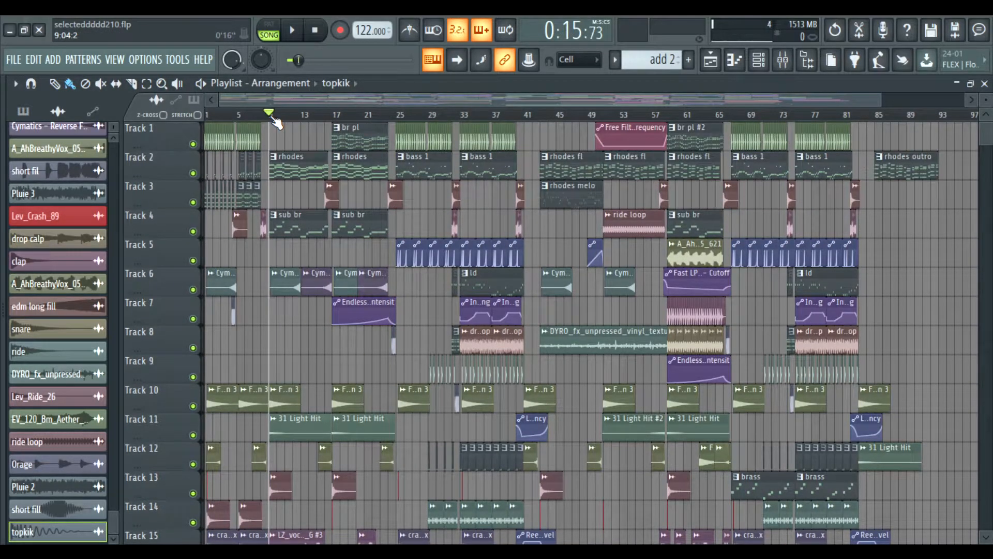
pyautogui.scroll(-3, 275, 124)
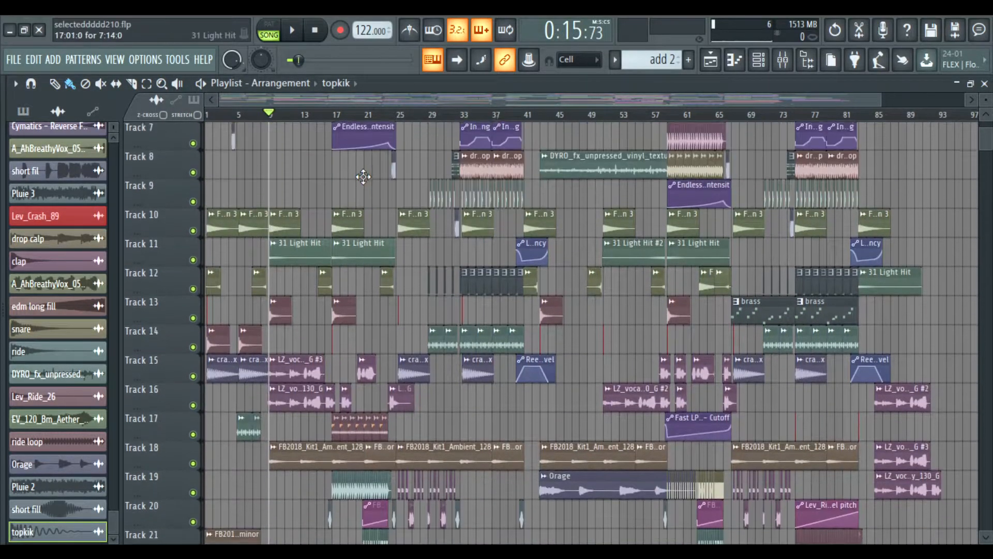
pyautogui.scroll(3, 533, 243)
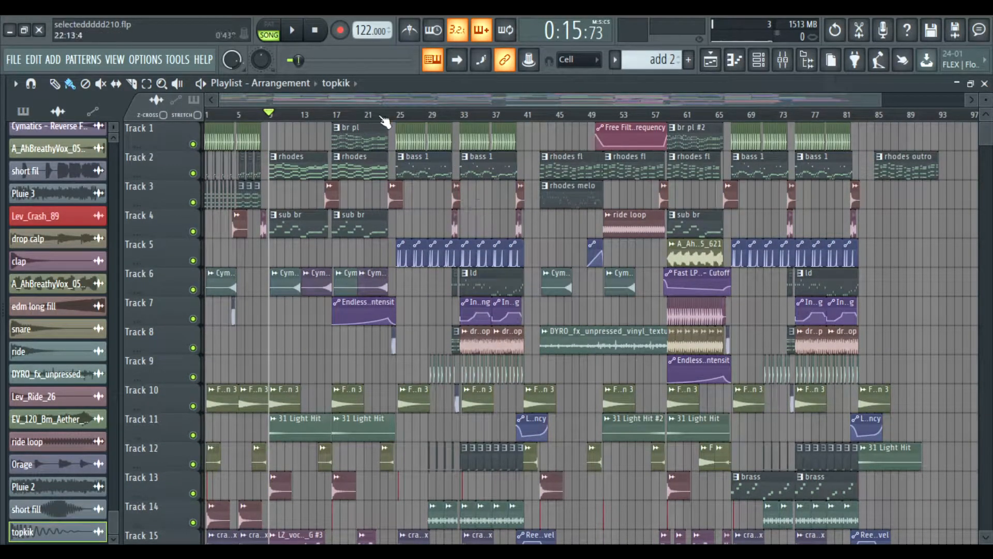
pyautogui.scroll(4, 335, 118)
pyautogui.press('space')
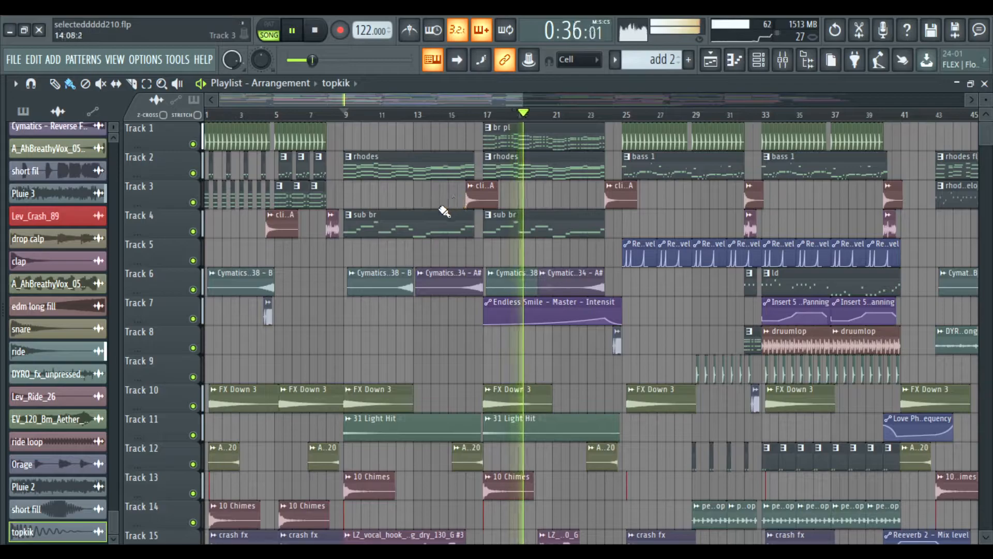
# Step: Examine the arrangement's tracks during playback, widen the view to the full song, and stop playback
pyautogui.scroll(-4, 430, 215)
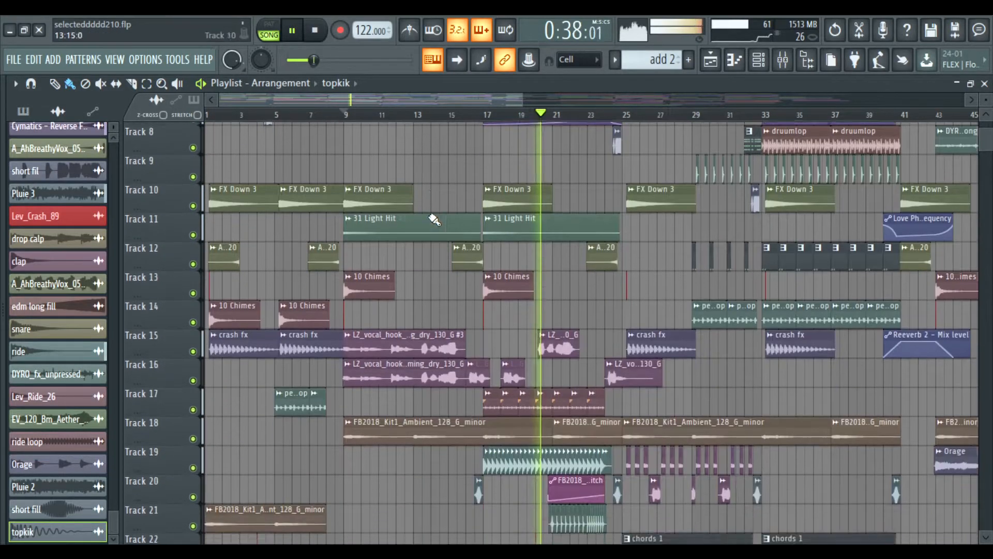
pyautogui.scroll(-1, 429, 214)
pyautogui.scroll(5, 429, 215)
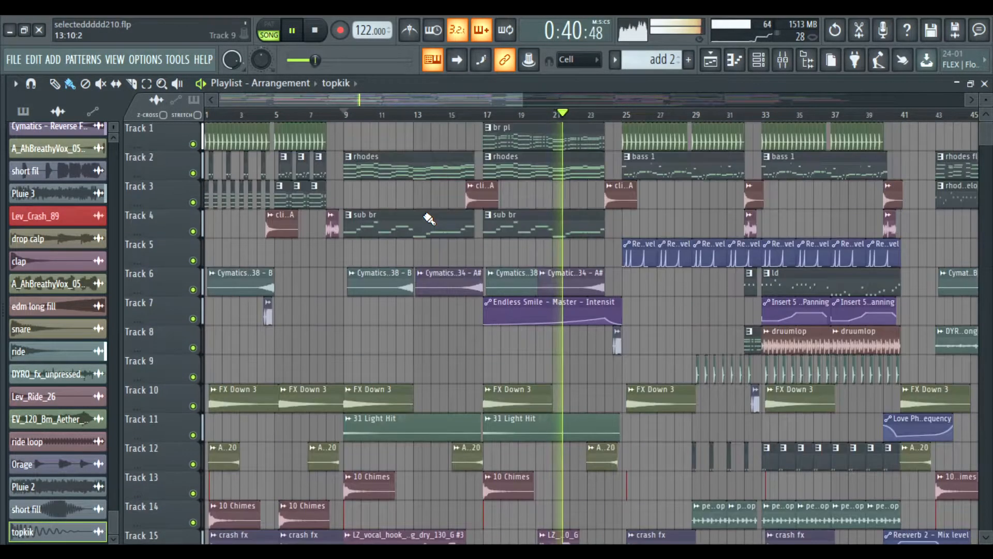
pyautogui.scroll(-5, 575, 117)
pyautogui.moveTo(987, 100); pyautogui.dragTo(986, 101)
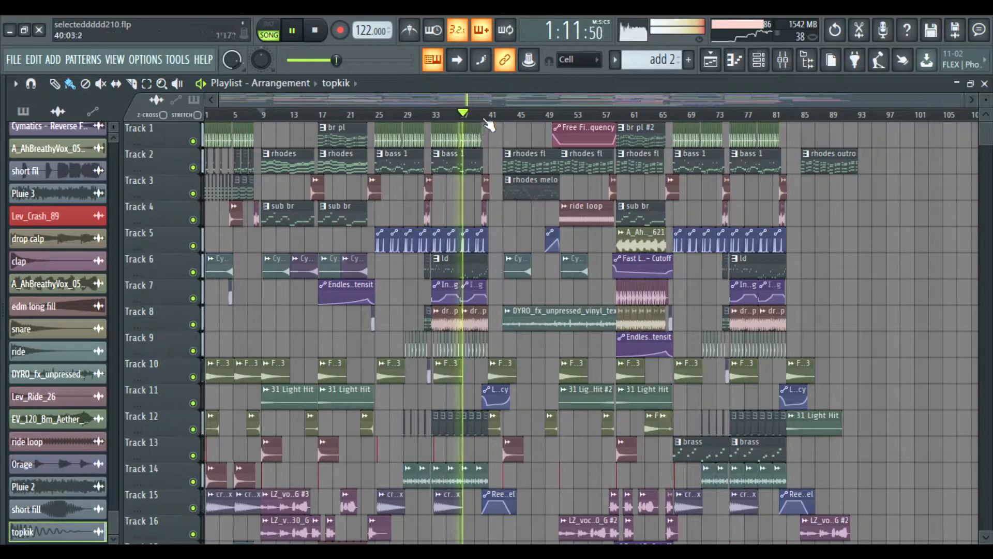
pyautogui.press('space')
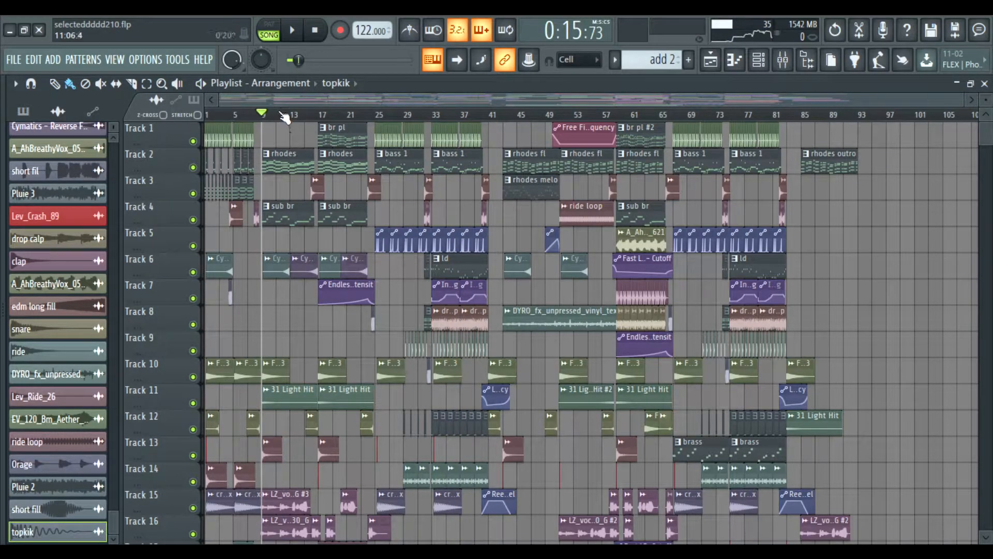
# Step: Return the playhead to the song's start and examine how the intro, break and bass sections are laid out
pyautogui.scroll(3, 284, 117)
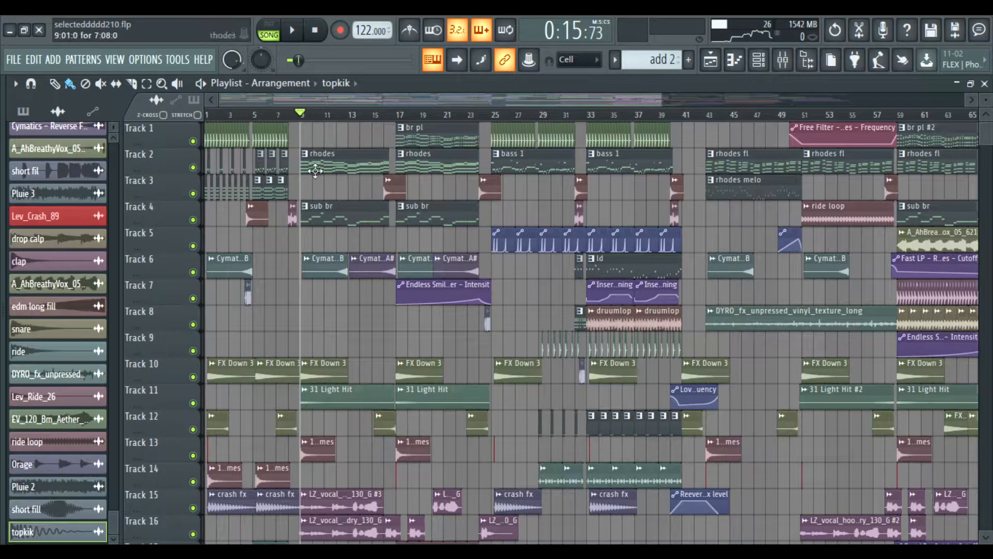
pyautogui.scroll(-4, 324, 177)
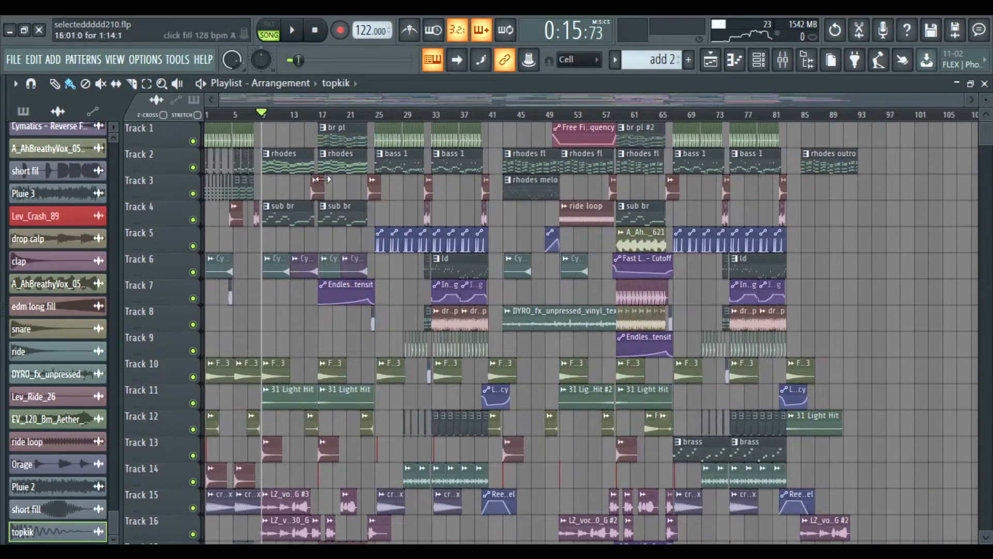
pyautogui.press('space')
pyautogui.scroll(4, 377, 200)
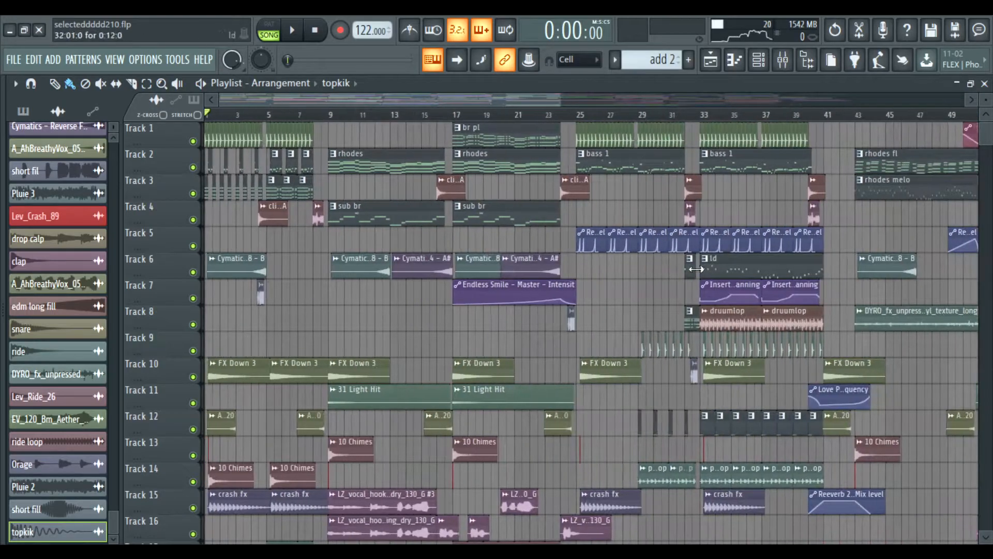
pyautogui.scroll(4, 467, 181)
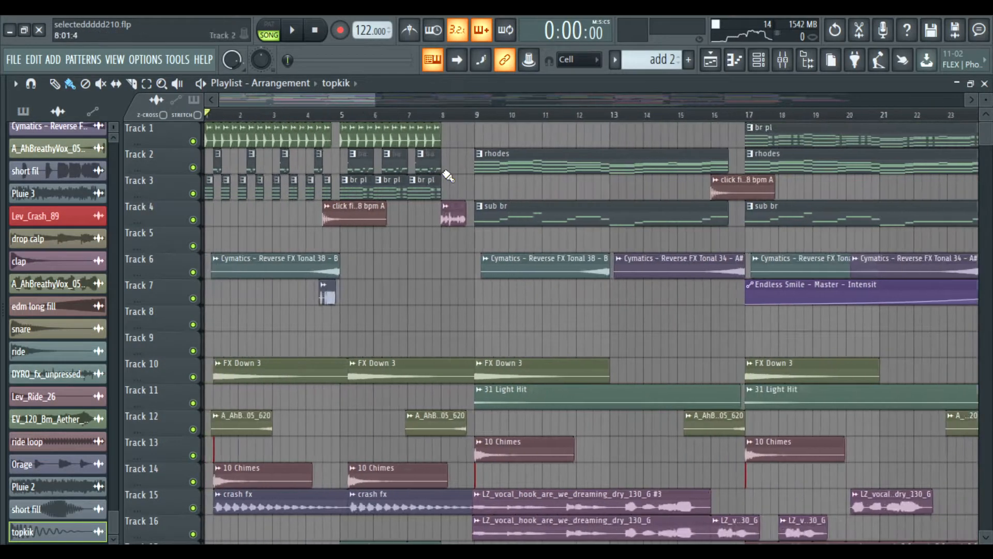
pyautogui.scroll(-6, 389, 123)
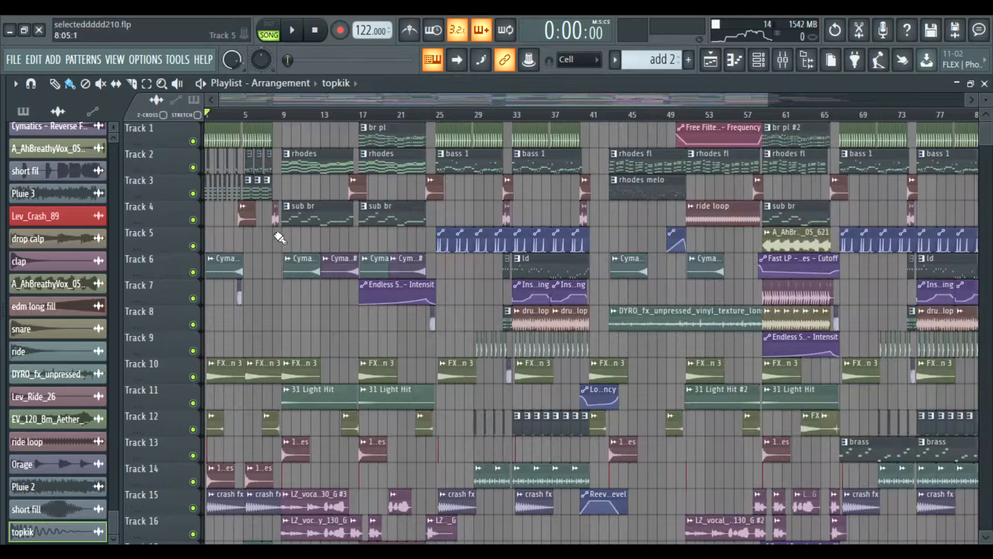
pyautogui.scroll(3, 241, 129)
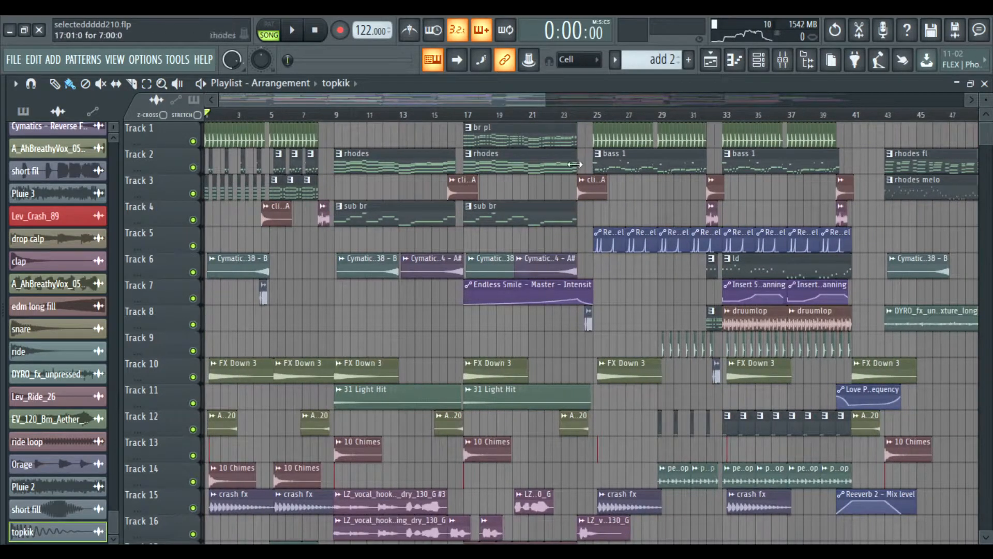
pyautogui.scroll(-3, 561, 168)
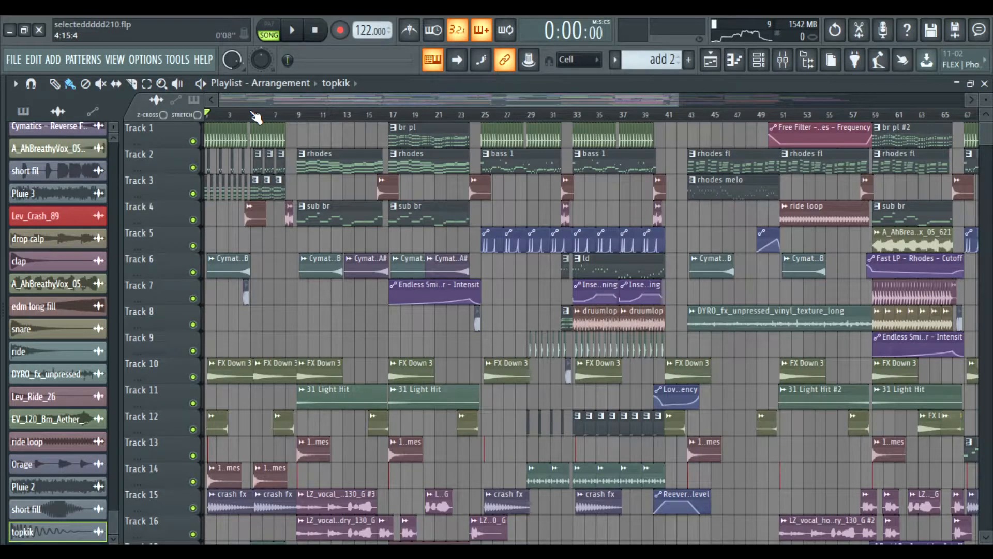
# Step: Play the transition from bar 8 into the rhodes section, stop, and set the playhead back at bar 8
pyautogui.scroll(6, 288, 117)
pyautogui.moveTo(315, 130); pyautogui.dragTo(374, 150)
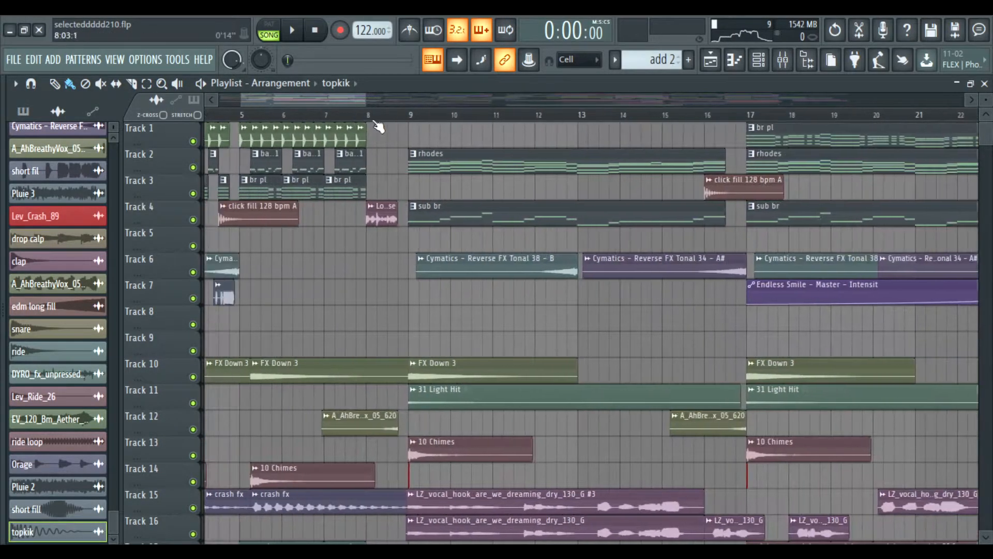
pyautogui.click(382, 116)
pyautogui.scroll(-4, 384, 117)
pyautogui.press('space')
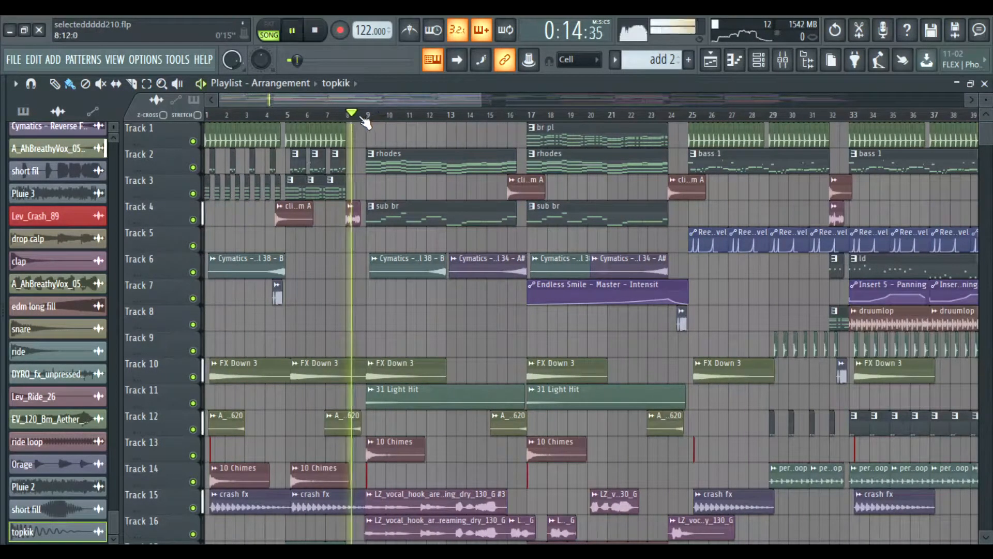
pyautogui.press('space')
pyautogui.scroll(4, 365, 119)
pyautogui.click(405, 115)
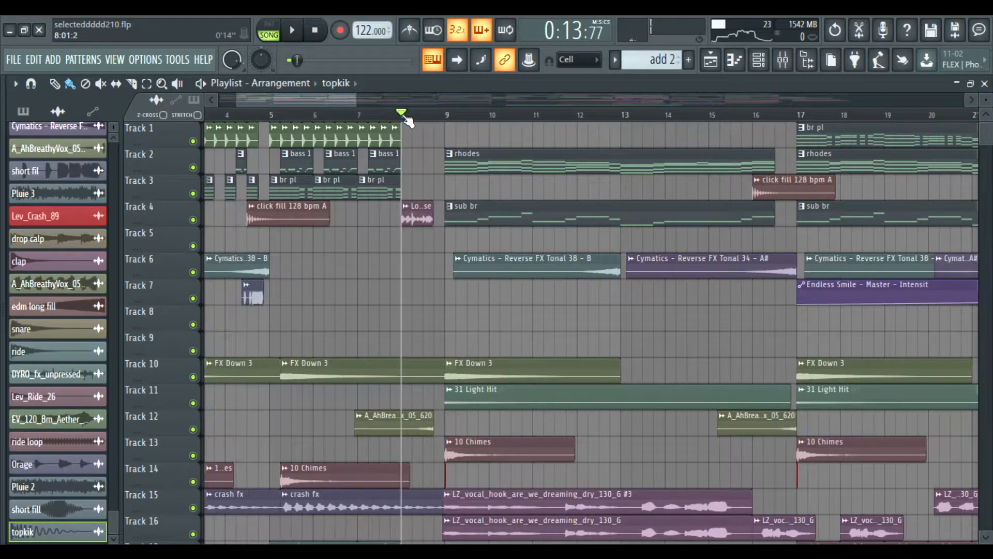
# Step: Return the playhead to the song's start, solo Track 1 and check the muted tracks below it
pyautogui.scroll(-3, 408, 119)
pyautogui.scroll(-4, 250, 172)
pyautogui.scroll(4, 245, 157)
pyautogui.click(207, 116)
pyautogui.scroll(3, 289, 144)
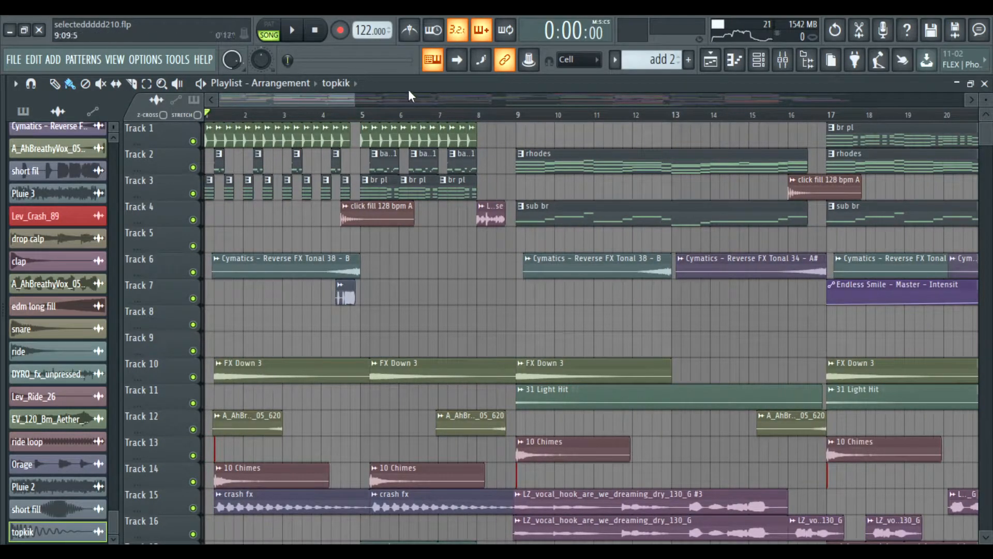
pyautogui.rightClick(194, 141)
pyautogui.scroll(-8, 373, 186)
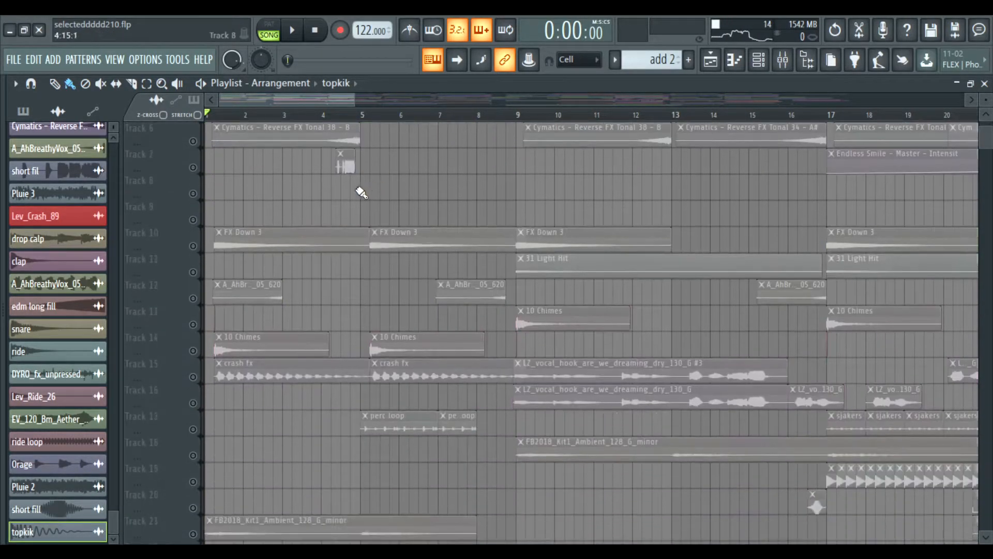
pyautogui.scroll(-1, 280, 228)
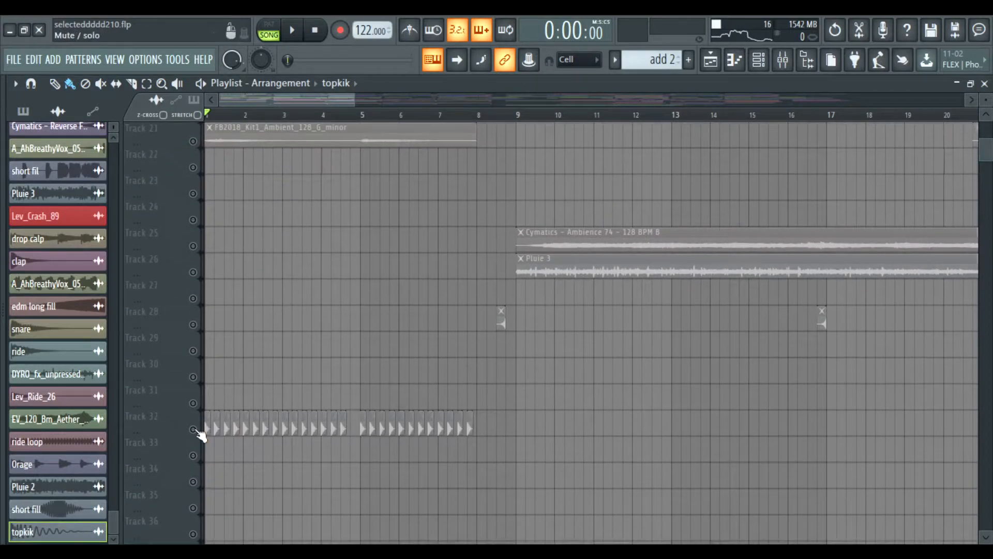
pyautogui.scroll(15, 299, 293)
# Step: Play the soloed kick track from the start while reviewing the other tracks, and stop playback
pyautogui.press('space')
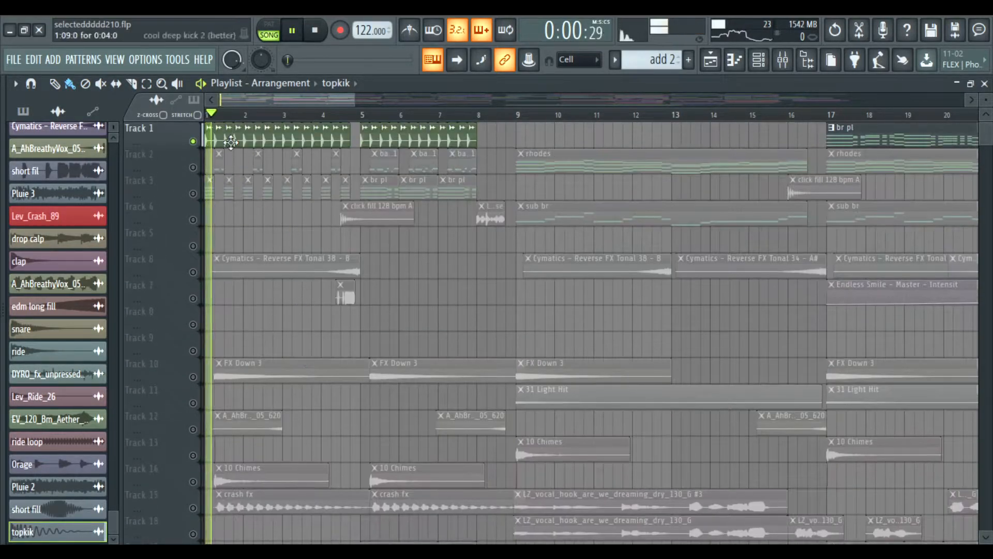
pyautogui.scroll(-11, 264, 227)
pyautogui.scroll(11, 265, 234)
pyautogui.scroll(-5, 230, 290)
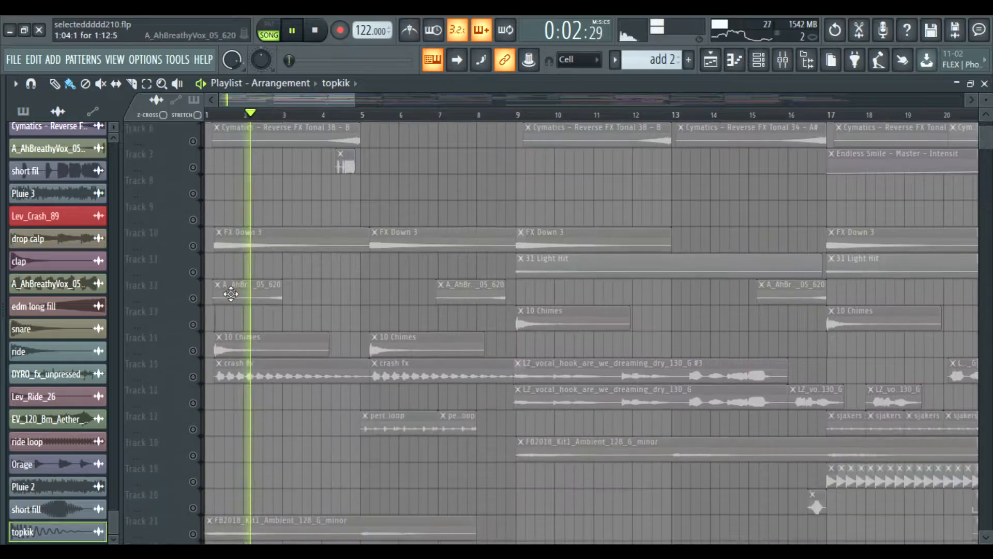
pyautogui.scroll(-12, 221, 417)
pyautogui.scroll(8, 253, 321)
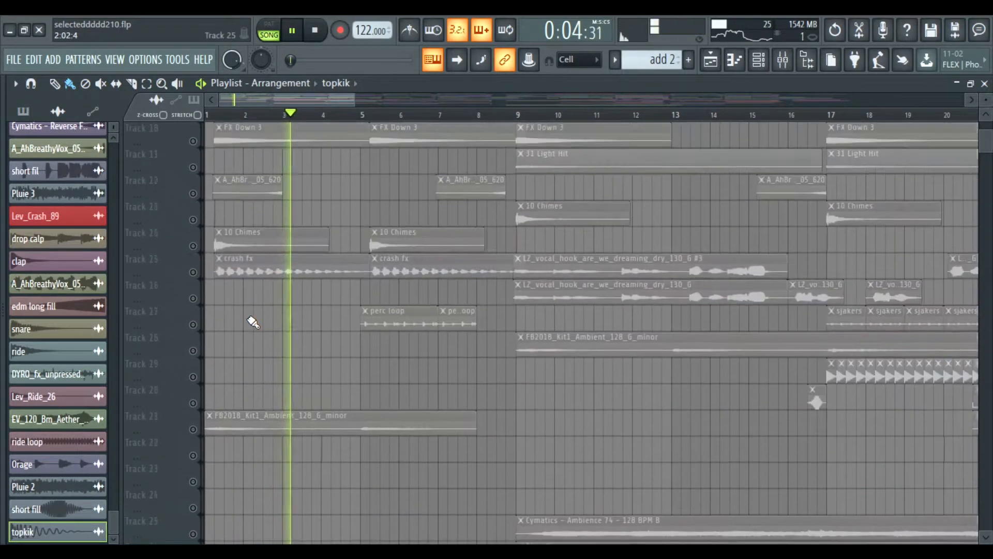
pyautogui.scroll(9, 253, 321)
pyautogui.press('space')
# Step: Open the sample settings of the cool deep kick 2 (better) clip, inspect its waveform and options, and close them
pyautogui.doubleClick(268, 128)
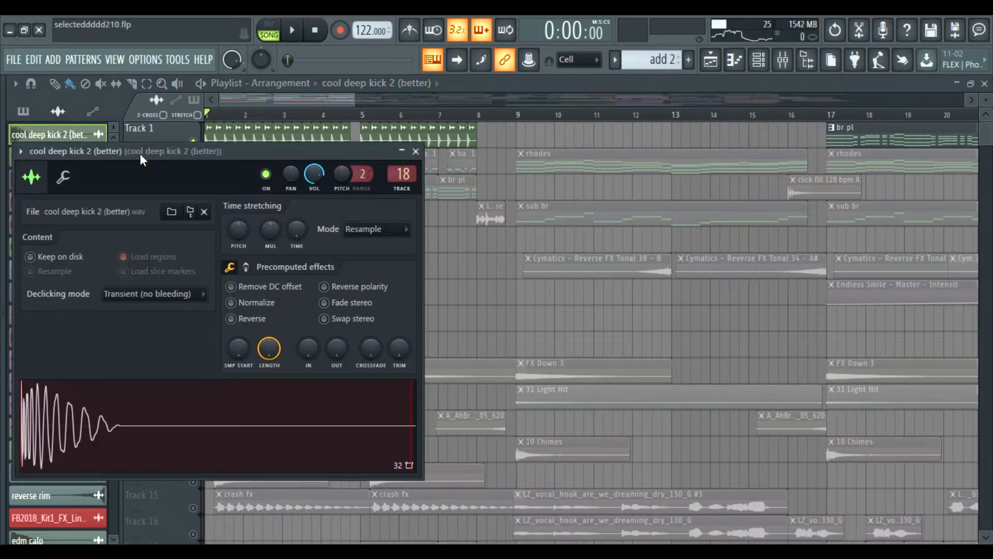
pyautogui.moveTo(140, 153); pyautogui.dragTo(287, 154)
pyautogui.moveTo(404, 154)
pyautogui.mouseDown()
pyautogui.moveTo(450, 150)
pyautogui.moveTo(406, 153)
pyautogui.mouseUp()
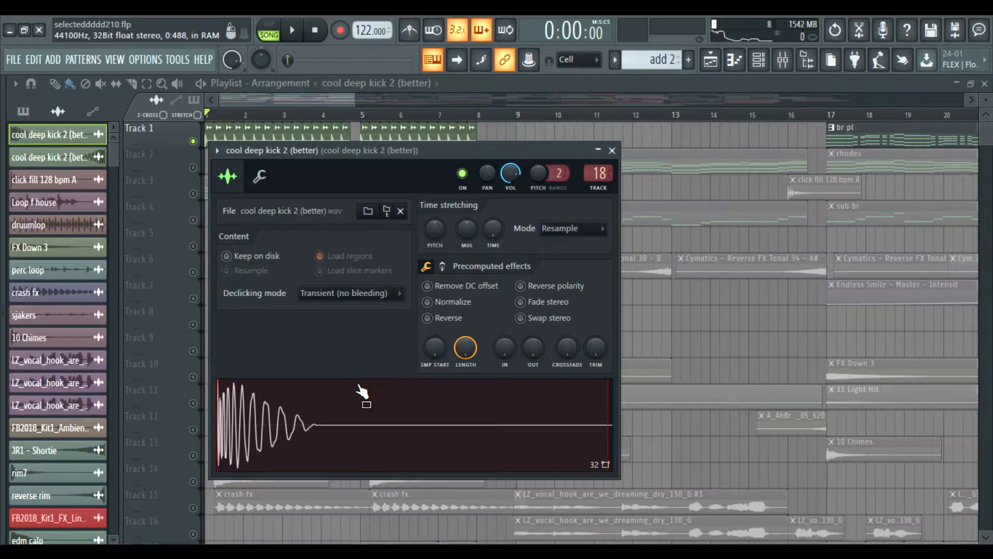
pyautogui.moveTo(515, 150); pyautogui.dragTo(576, 143)
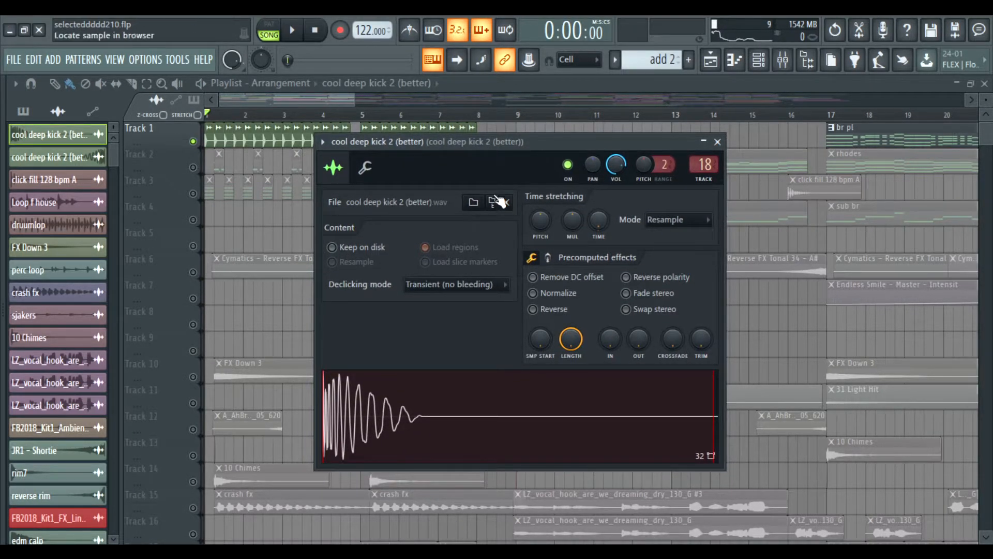
pyautogui.moveTo(507, 141); pyautogui.dragTo(483, 160)
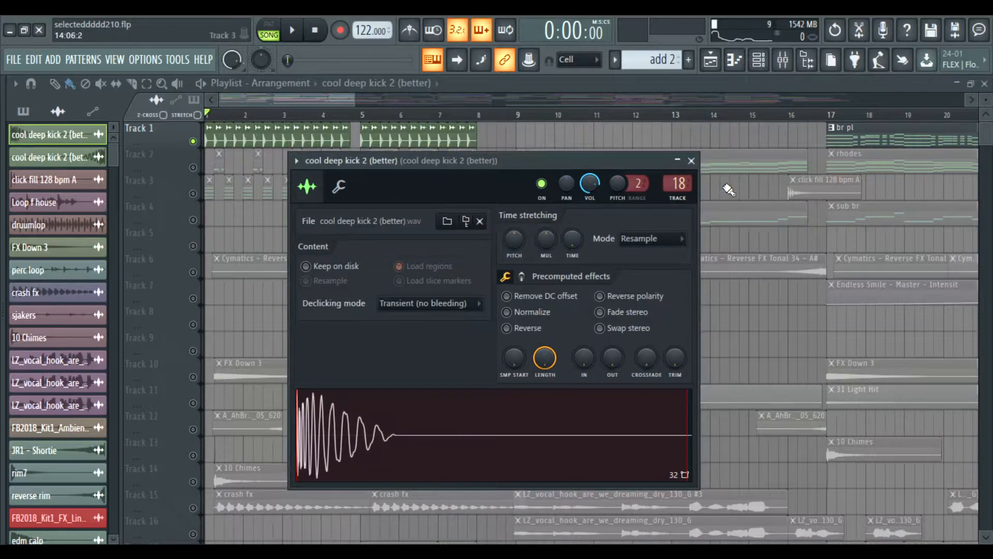
pyautogui.click(691, 161)
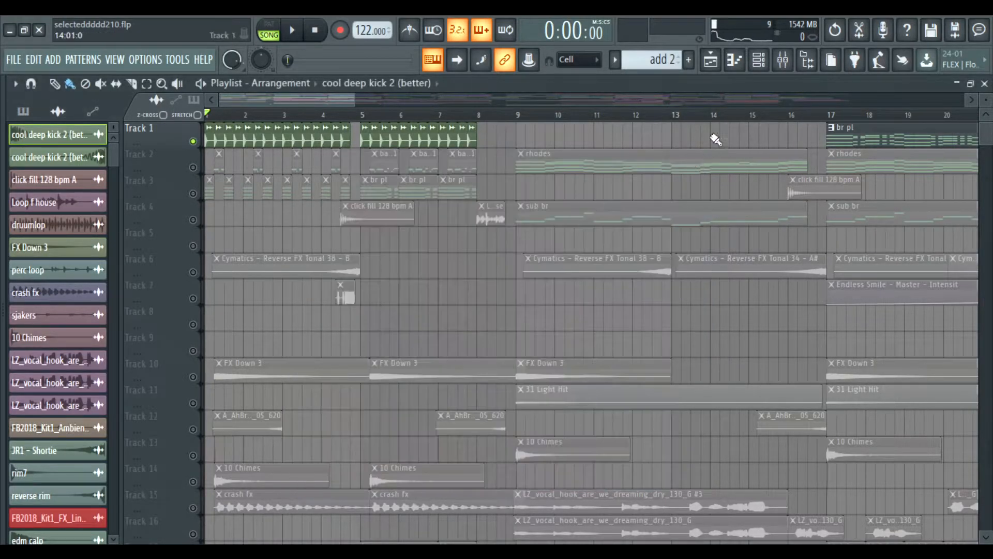
# Step: Play the soloed kick, load Fruity parametric EQ 2 in slot 3 of its mixer track 18, and stop playback
pyautogui.press('space')
pyautogui.click(783, 59)
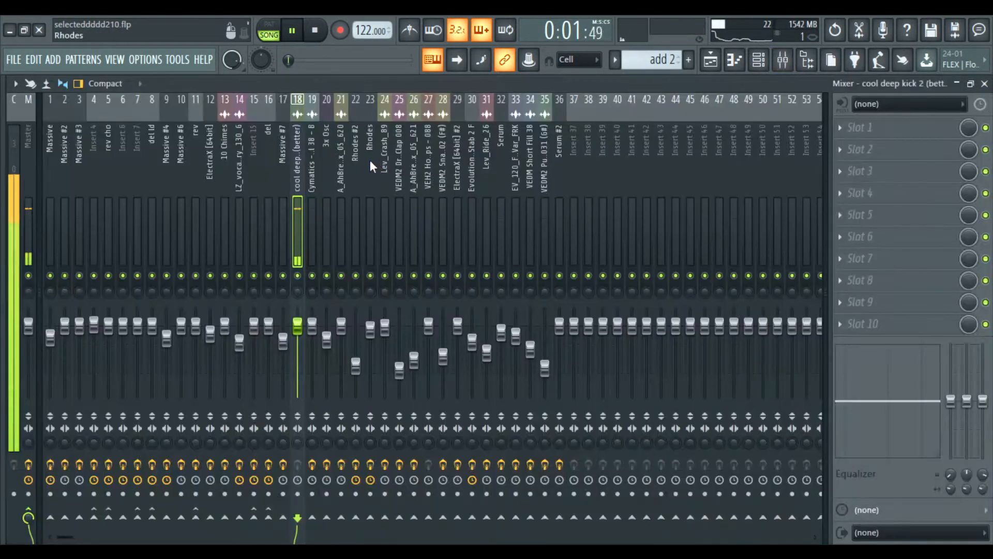
pyautogui.click(925, 168)
pyautogui.click(663, 339)
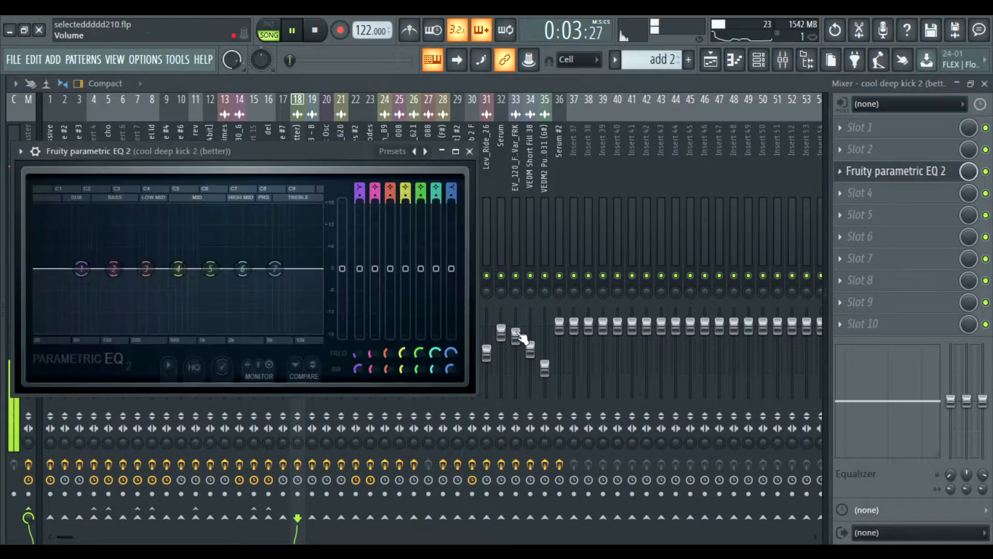
pyautogui.moveTo(272, 151); pyautogui.dragTo(415, 166)
pyautogui.press('space')
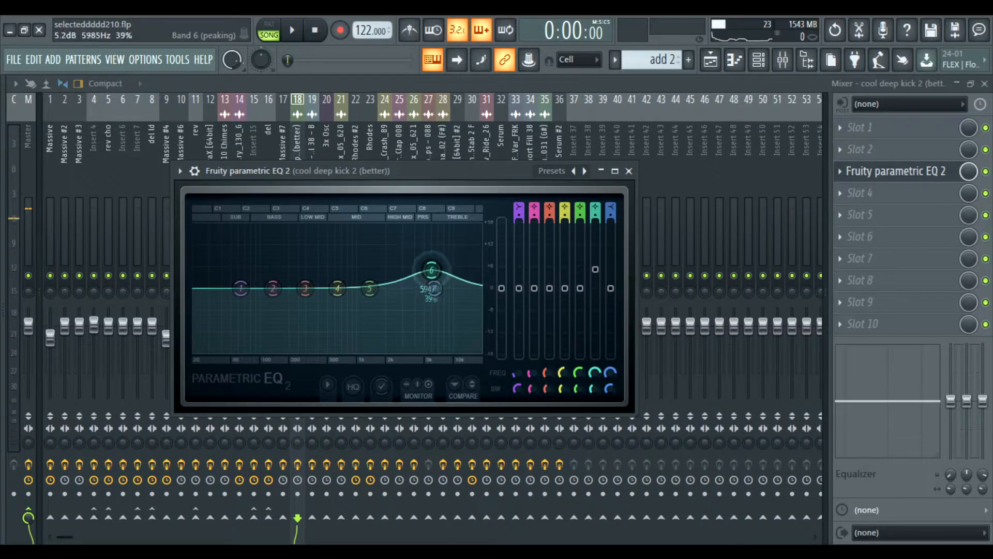
# Step: Play the soloed kick while adjusting band 6 of its parametric EQ, close the EQ and return to the playlist
pyautogui.press('space')
pyautogui.moveTo(434, 267); pyautogui.dragTo(421, 281)
pyautogui.click(629, 170)
pyautogui.press('space')
pyautogui.click(710, 61)
# Step: Unmute Track 32, inspect the sample settings and waveform of its topkik clip, and close them
pyautogui.scroll(-4, 293, 215)
pyautogui.scroll(-10, 294, 215)
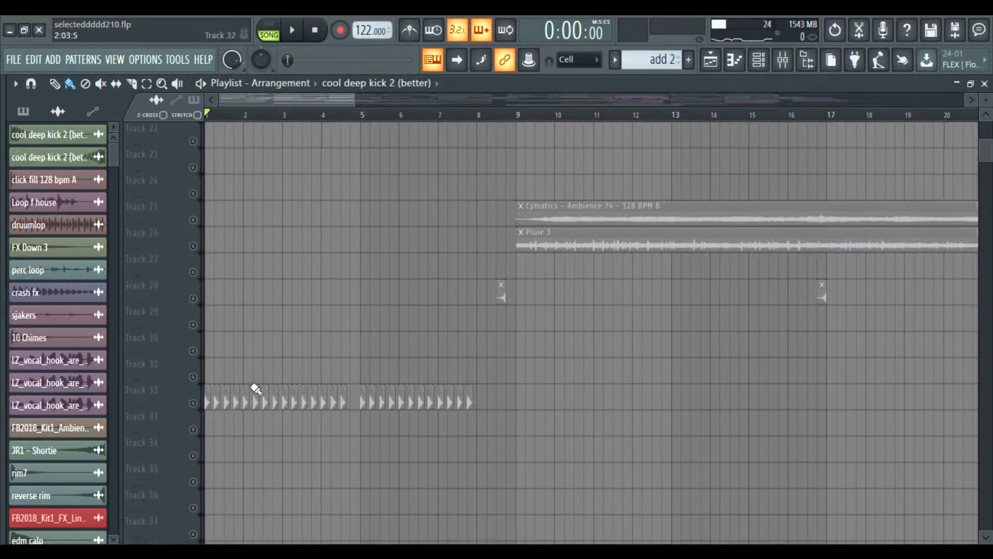
pyautogui.scroll(14, 249, 248)
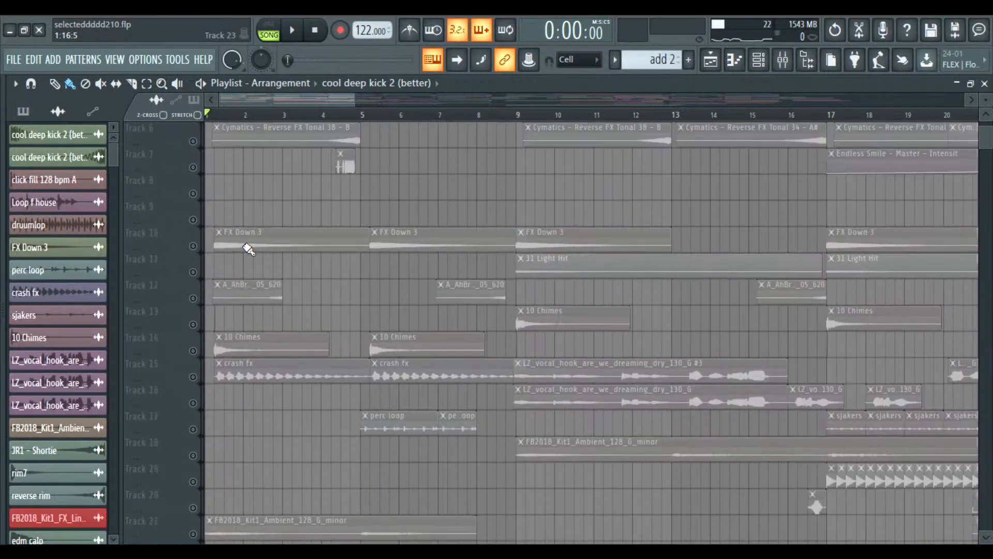
pyautogui.scroll(-14, 331, 222)
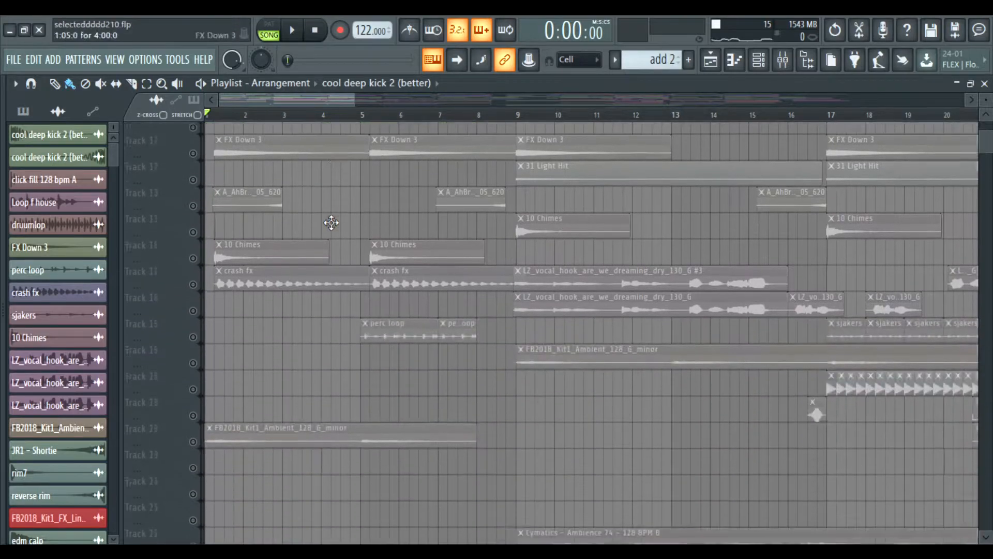
pyautogui.doubleClick(279, 406)
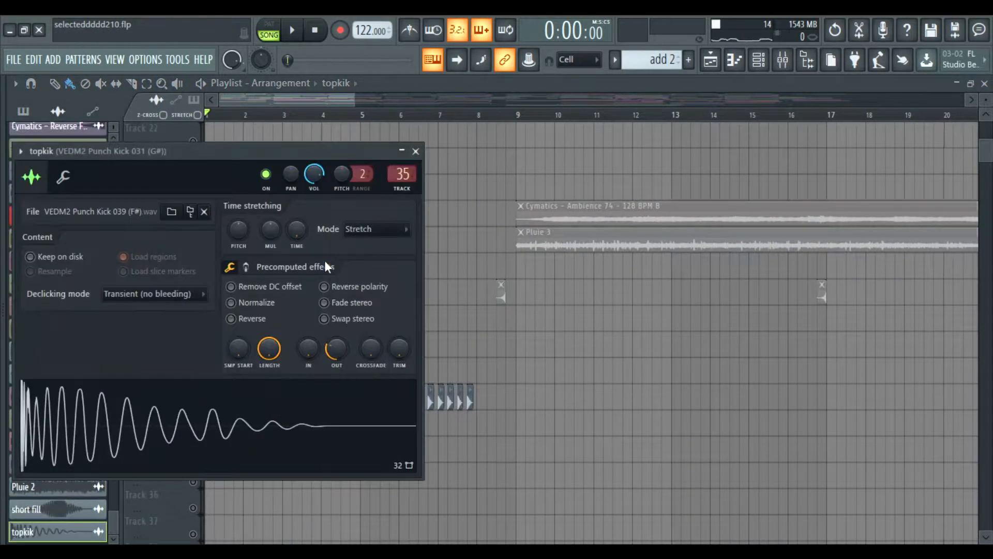
pyautogui.click(416, 151)
# Step: Play the song while examining the Fruity parametric EQ 2 curve on the top kick's mixer track 35, close it and stop playback
pyautogui.click(783, 59)
pyautogui.press('space')
pyautogui.click(878, 128)
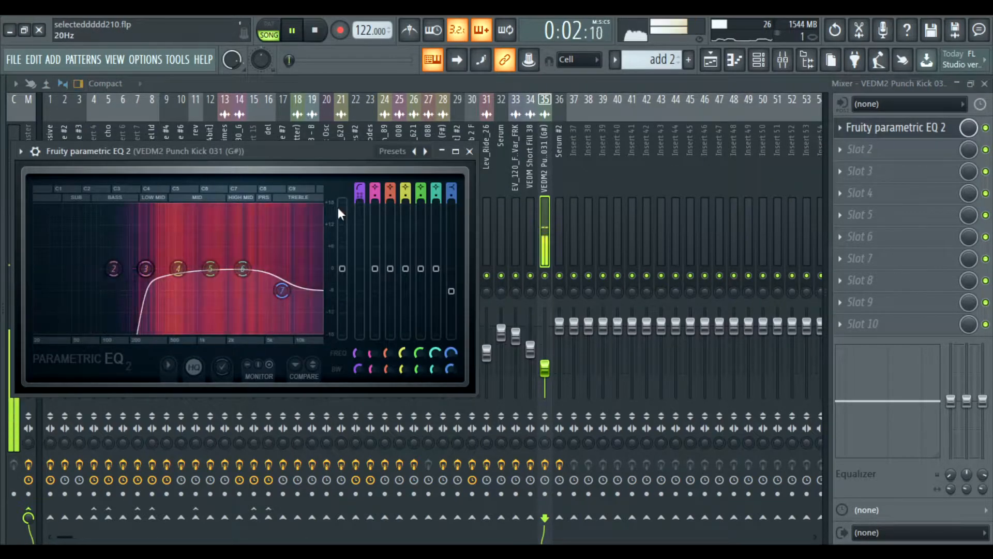
pyautogui.moveTo(259, 151); pyautogui.dragTo(334, 156)
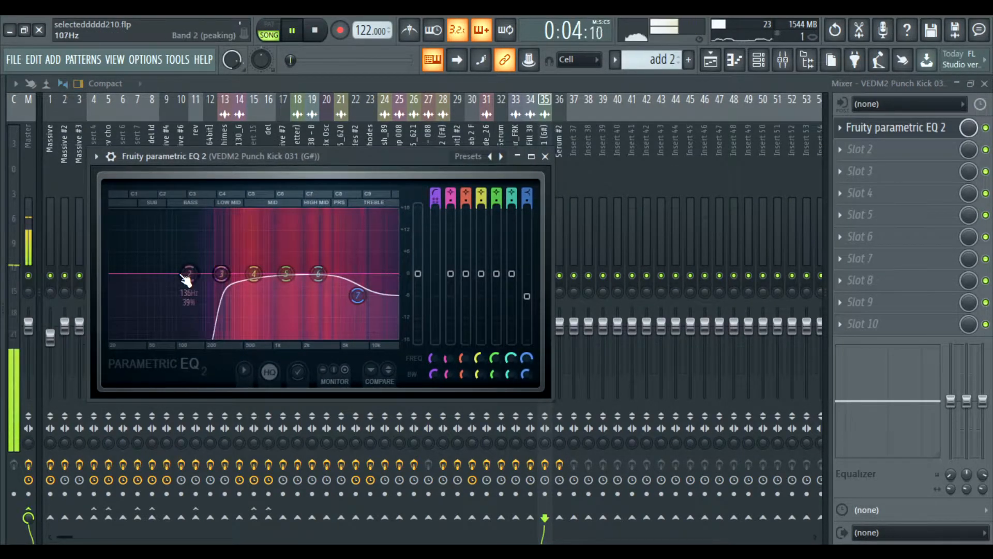
pyautogui.moveTo(325, 158); pyautogui.dragTo(361, 181)
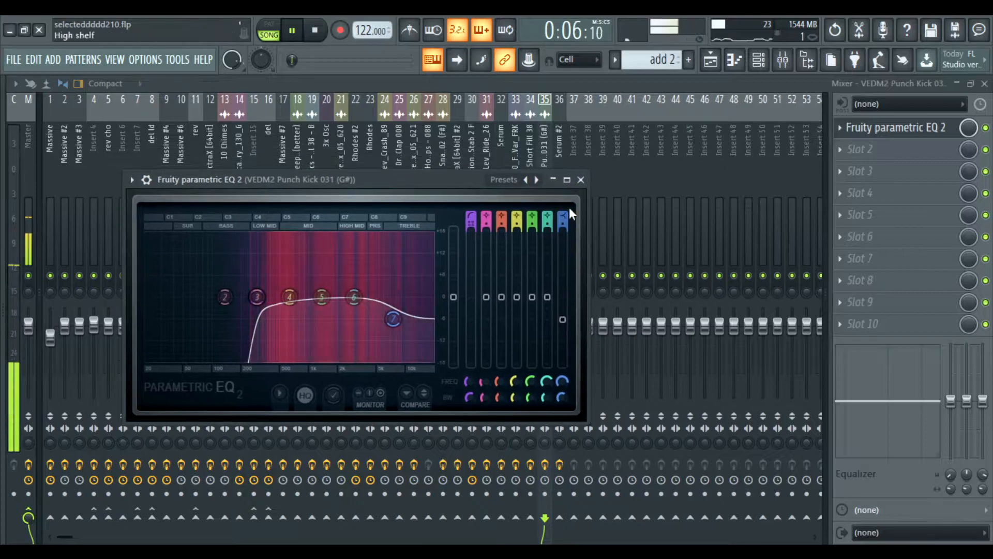
pyautogui.click(582, 180)
pyautogui.click(711, 60)
pyautogui.scroll(10, 299, 187)
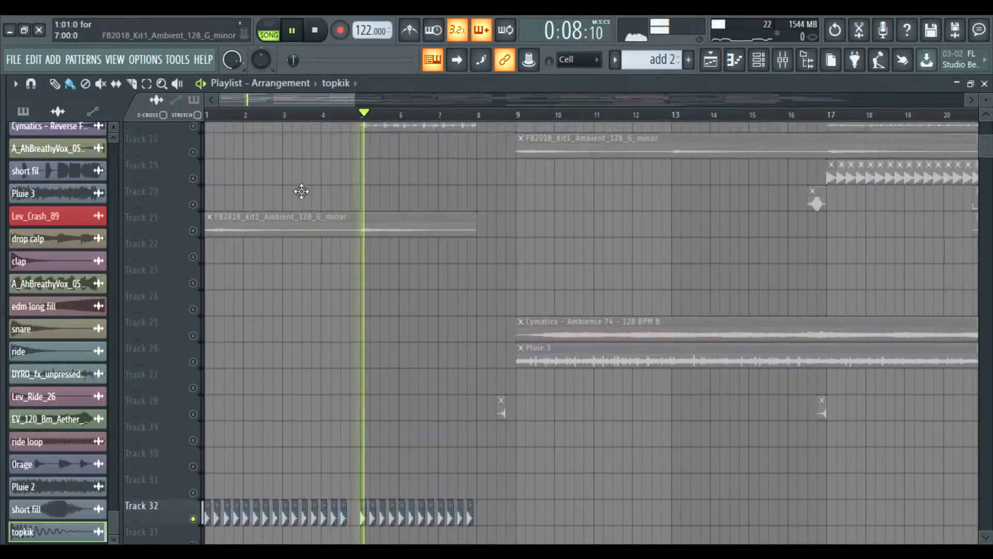
pyautogui.press('space')
# Step: Play the two kick layers together from the start, check their levels in the mixer, and stop playback
pyautogui.scroll(-10, 411, 195)
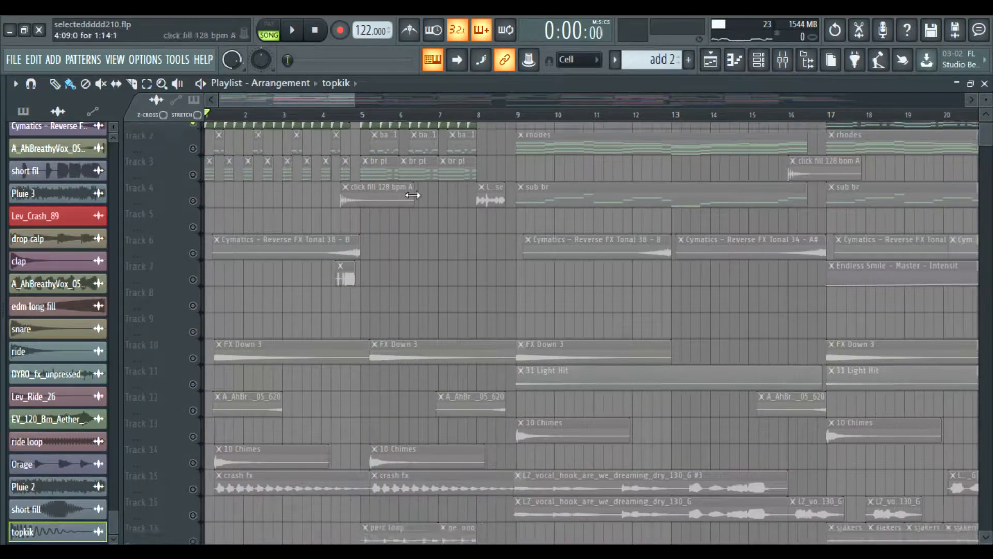
pyautogui.press('space')
pyautogui.scroll(7, 383, 200)
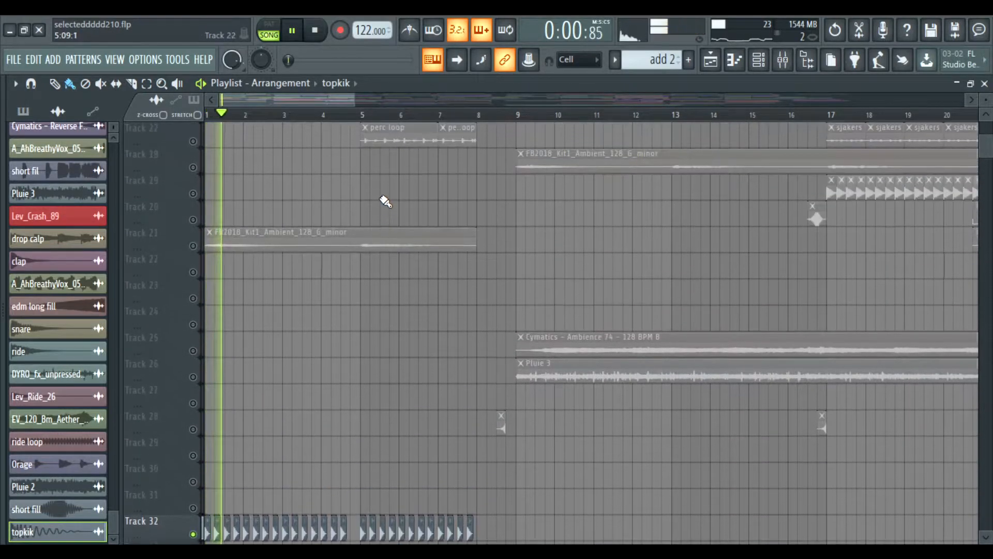
pyautogui.click(783, 59)
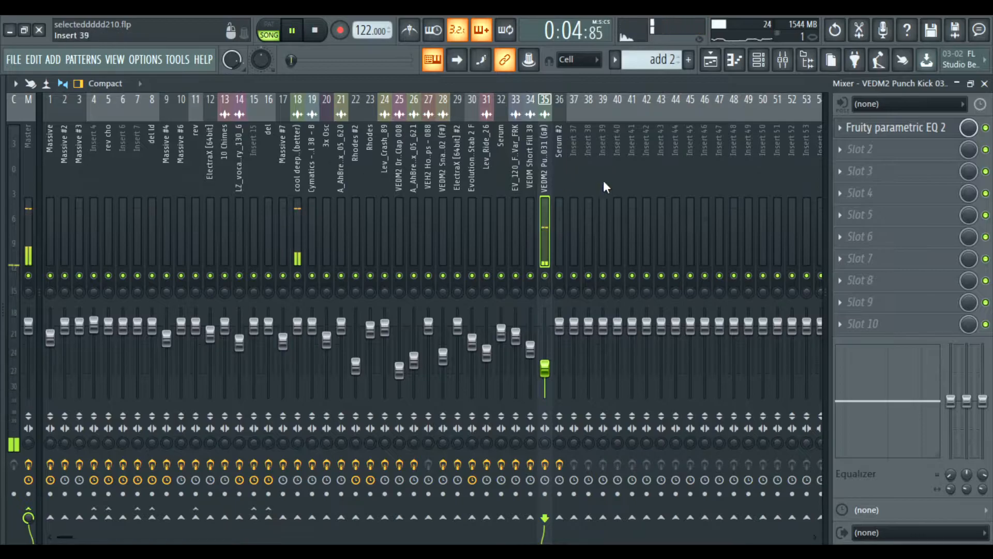
pyautogui.click(711, 60)
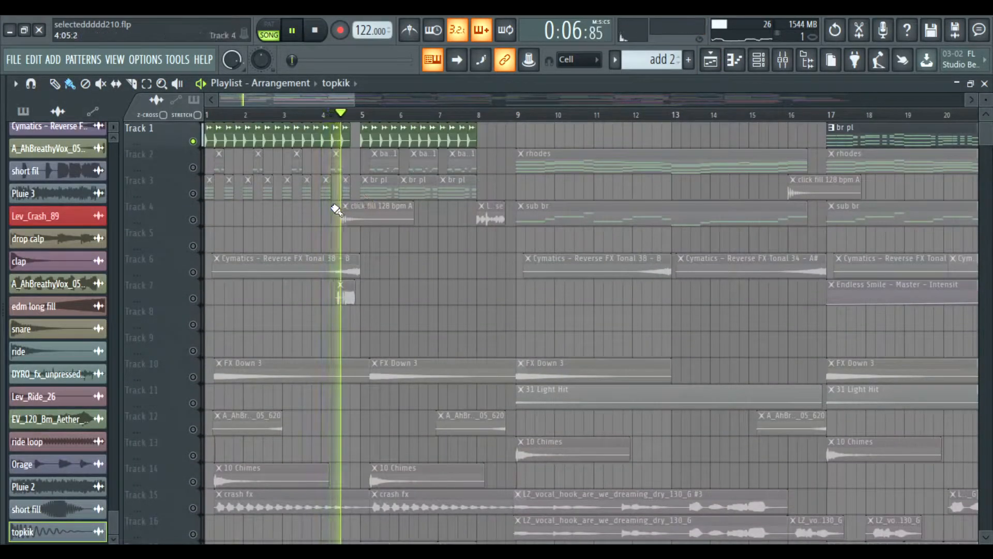
pyautogui.scroll(-1, 305, 204)
pyautogui.scroll(1, 279, 212)
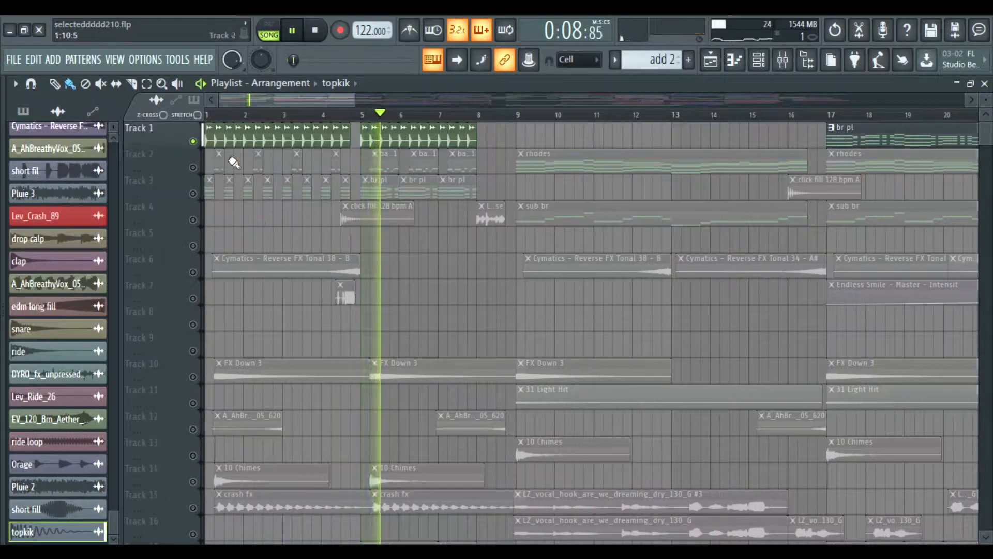
pyautogui.scroll(-6, 238, 217)
pyautogui.press('space')
# Step: Unmute Track 10 with the FX Down 3 clips and Track 11 with the 31 Light Hit clips
pyautogui.click(195, 214)
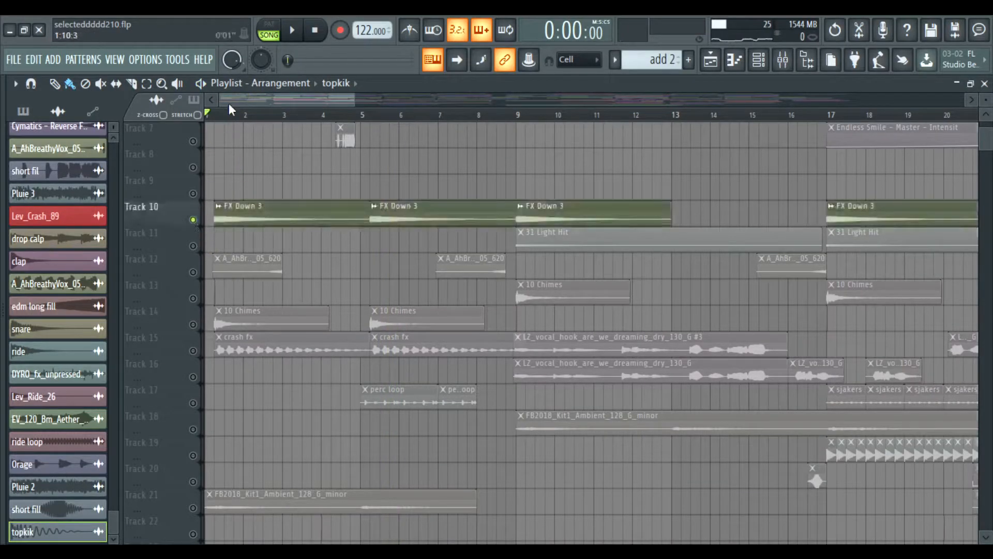
pyautogui.keyDown('ctrl'); pyautogui.scroll(2, 328, 162); pyautogui.keyUp('ctrl')
pyautogui.scroll(3, 434, 205)
pyautogui.scroll(-5, 311, 202)
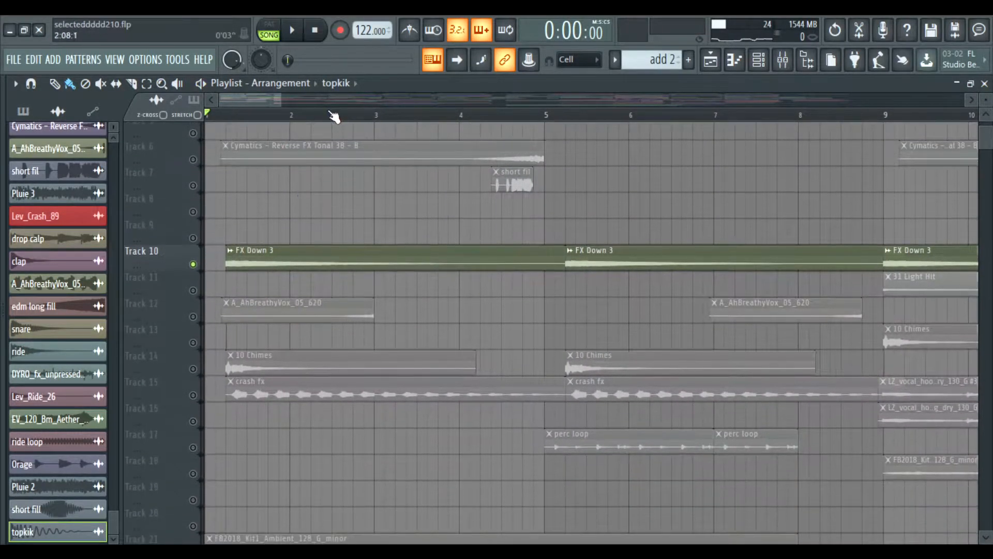
pyautogui.scroll(-6, 321, 117)
pyautogui.scroll(-2, 372, 117)
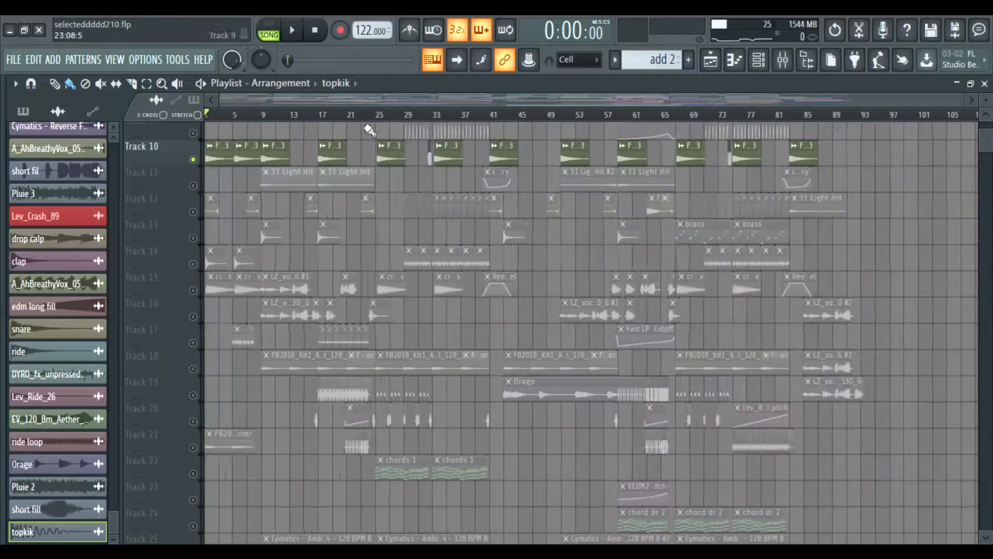
pyautogui.scroll(5, 590, 331)
pyautogui.click(193, 316)
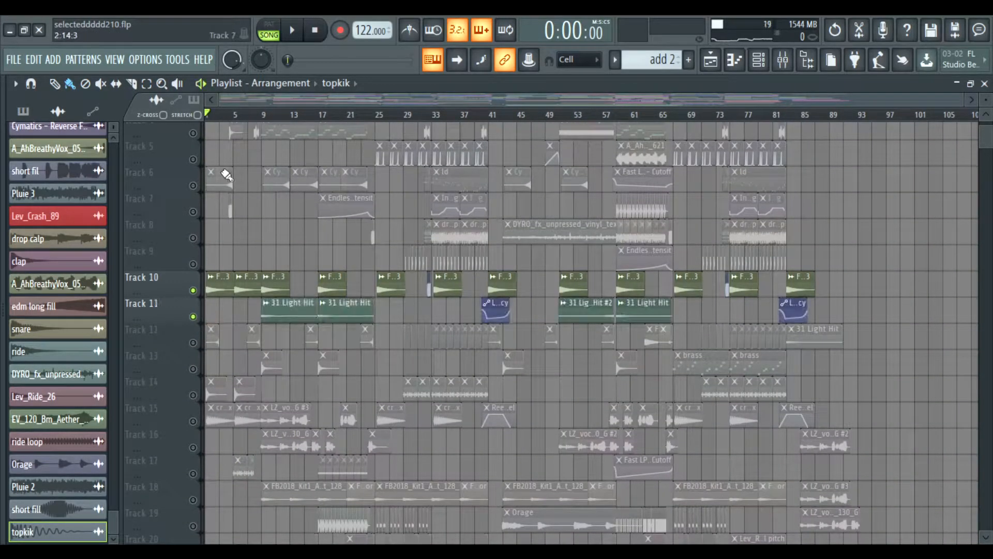
# Step: Play the intro from the start while unmuting Tracks 12, 14 and 15 to add the breathy vocal, chimes and crash fx
pyautogui.press('space')
pyautogui.keyDown('ctrl'); pyautogui.scroll(4, 241, 230); pyautogui.keyUp('ctrl')
pyautogui.scroll(-2, 240, 230)
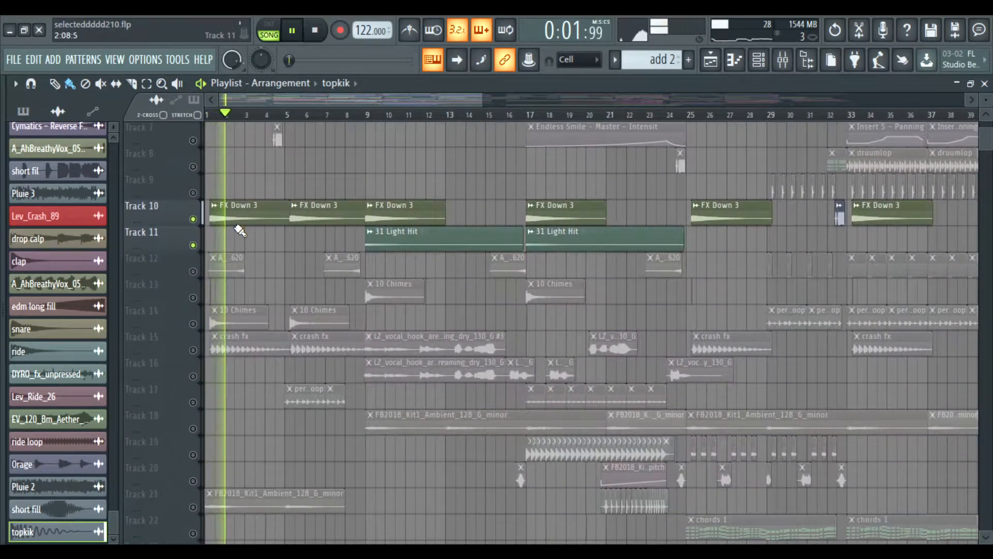
pyautogui.click(194, 272)
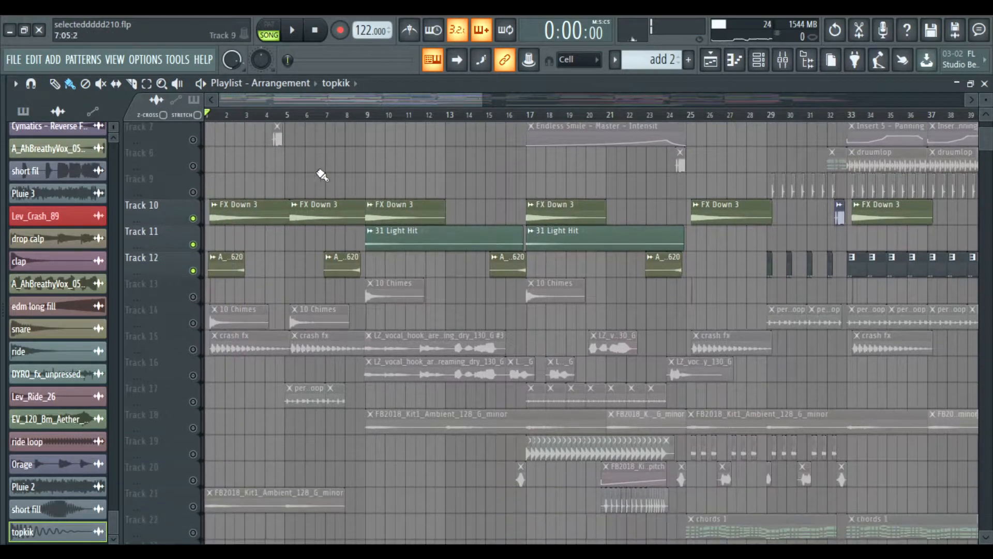
pyautogui.click(194, 324)
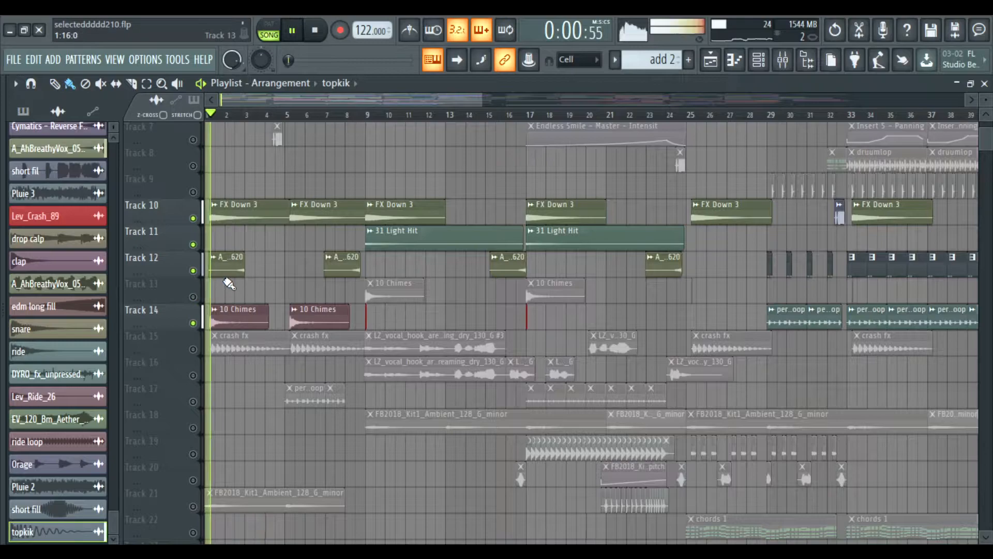
pyautogui.scroll(-3, 230, 290)
pyautogui.click(193, 270)
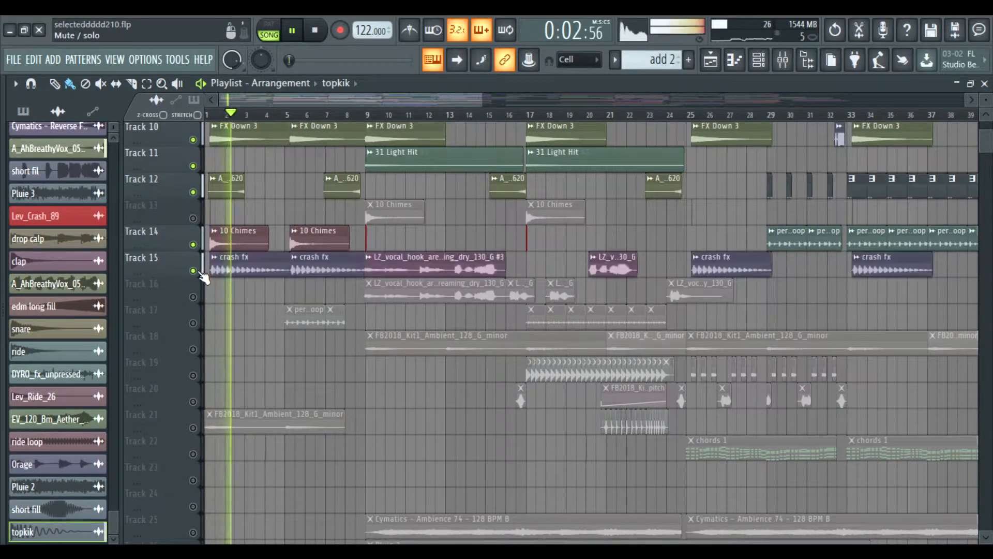
# Step: Unmute Track 21 with the FB2018_Kit1_Ambient_128_G_minor clip and replay the intro from the start
pyautogui.scroll(-4, 204, 279)
pyautogui.press('space')
pyautogui.click(193, 323)
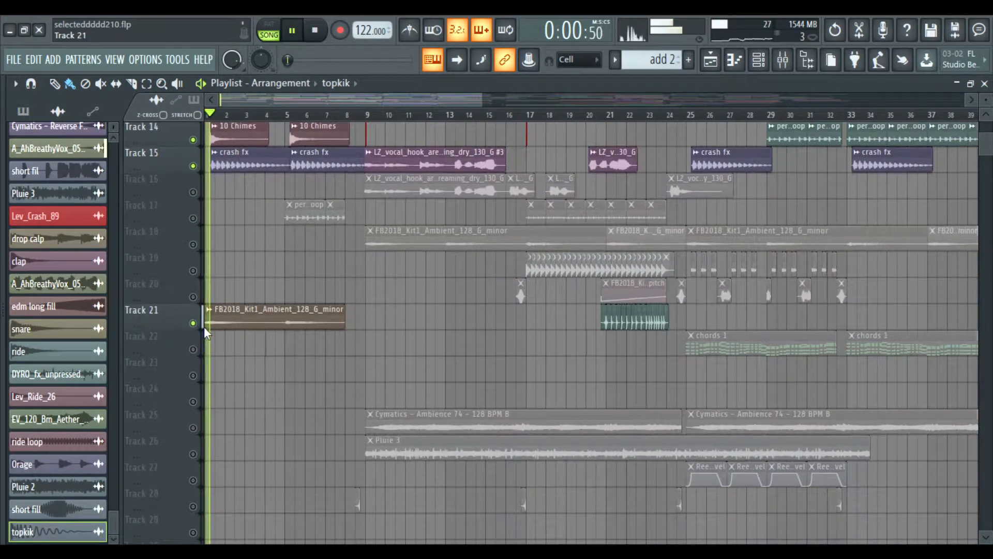
pyautogui.press('space')
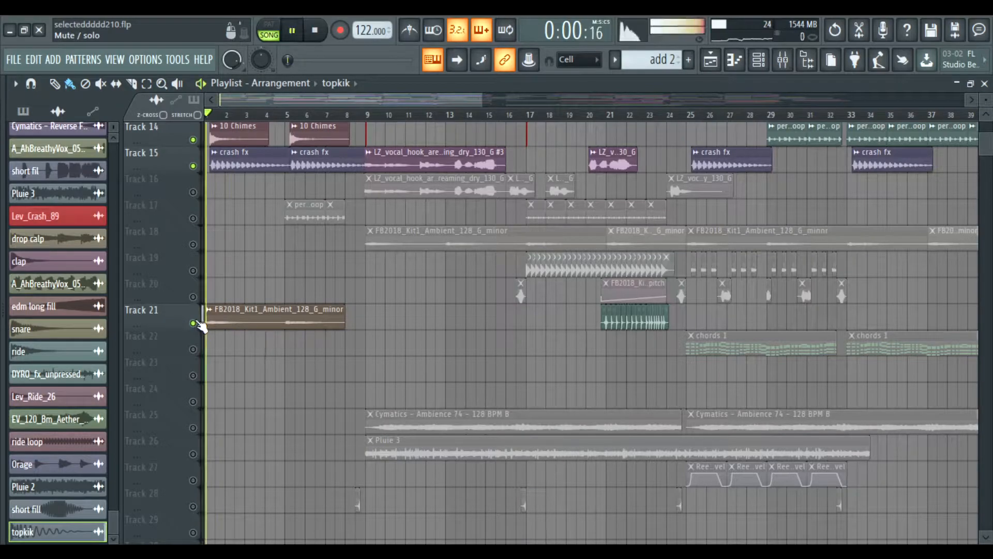
# Step: Unmute Track 6 with the Cymatics Reverse FX Tonal clips during playback, listen to it and stop playback
pyautogui.scroll(2, 277, 310)
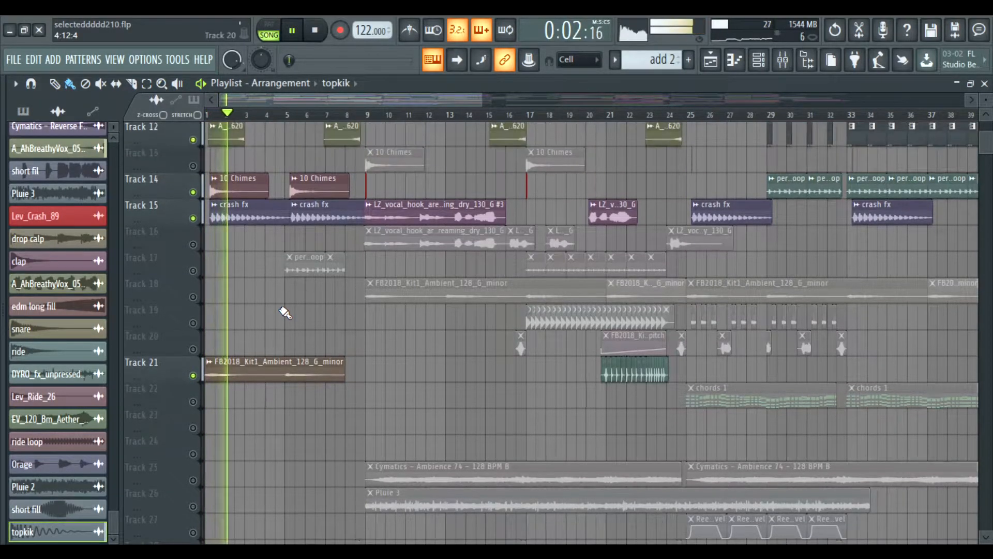
pyautogui.scroll(11, 284, 313)
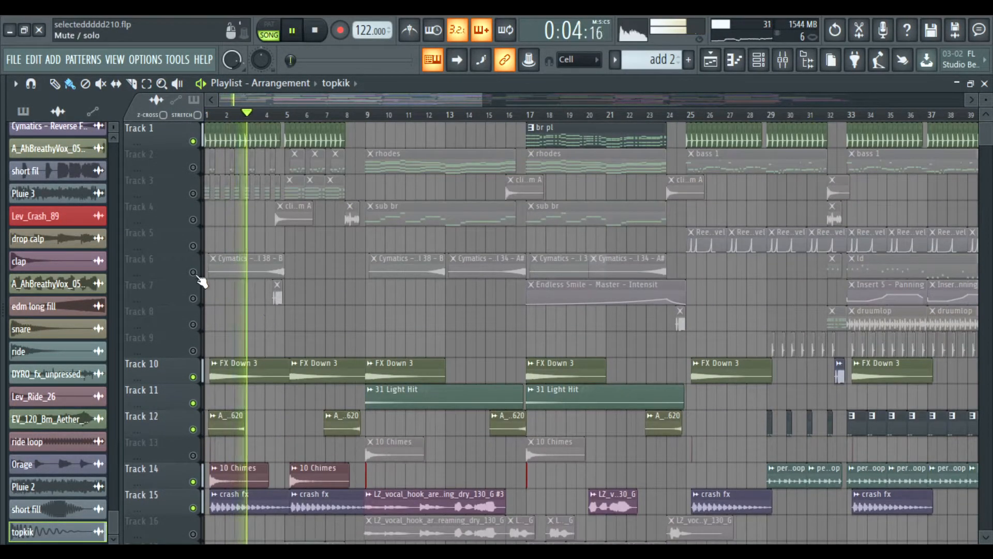
pyautogui.click(193, 273)
pyautogui.scroll(4, 405, 242)
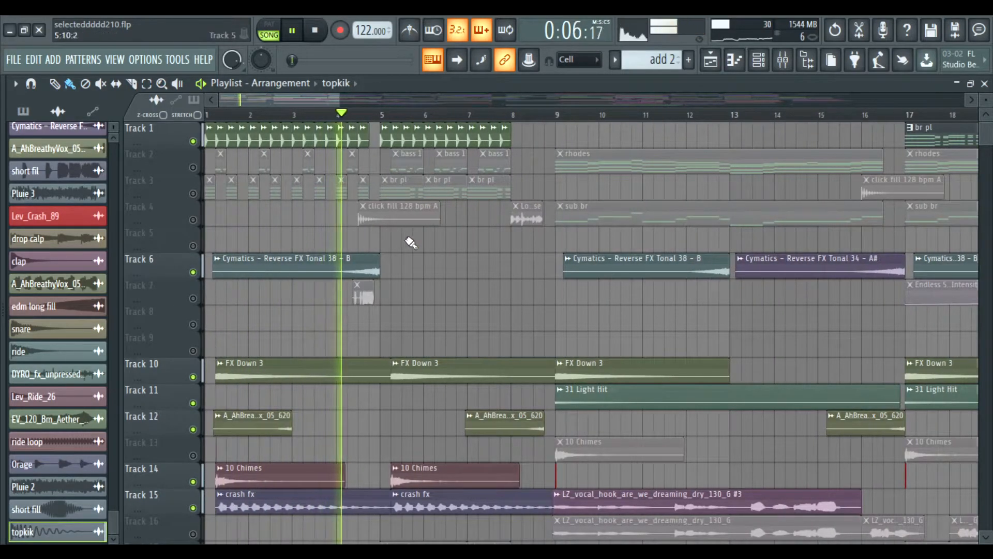
pyautogui.press('space')
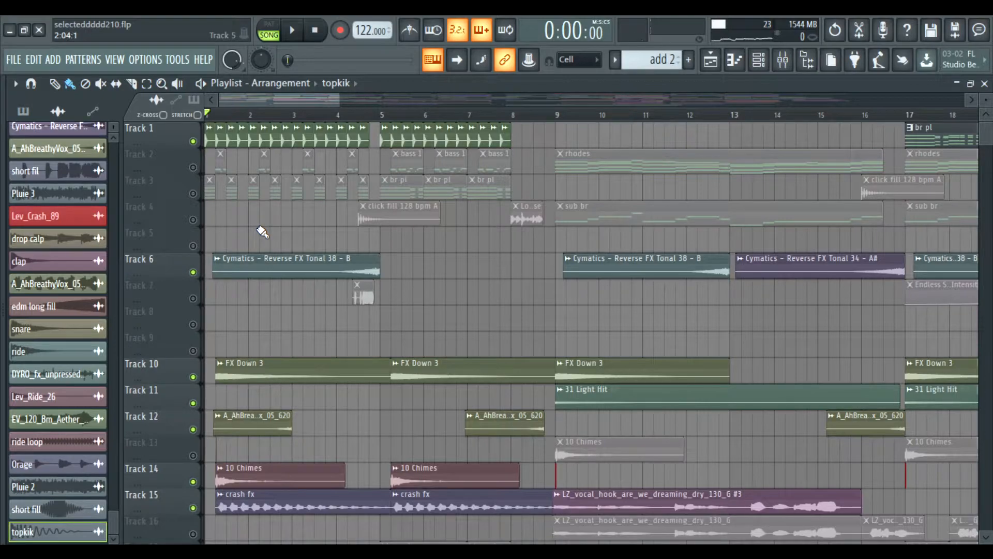
# Step: Replay the start of the intro briefly and unmute Track 3 with the br pl patterns
pyautogui.scroll(-3, 263, 232)
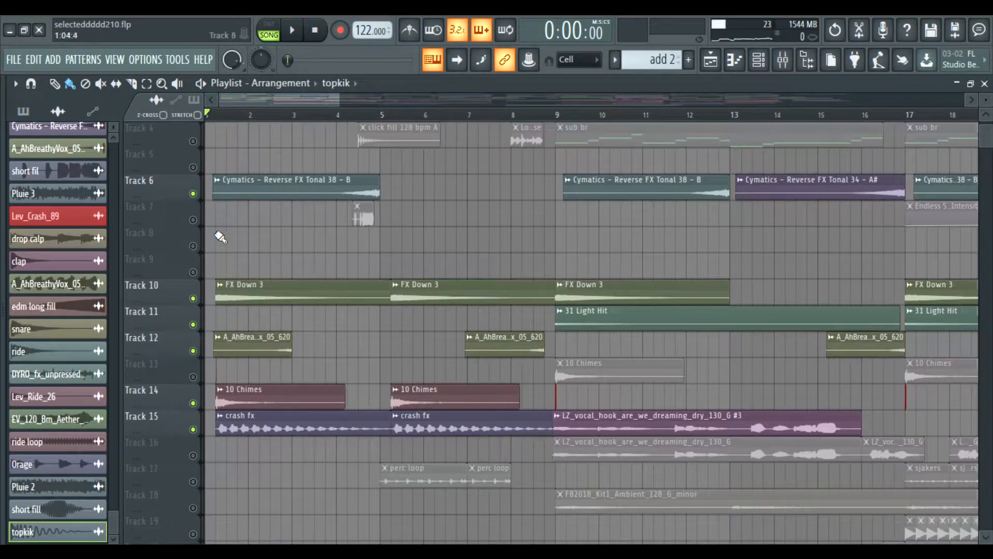
pyautogui.scroll(3, 220, 238)
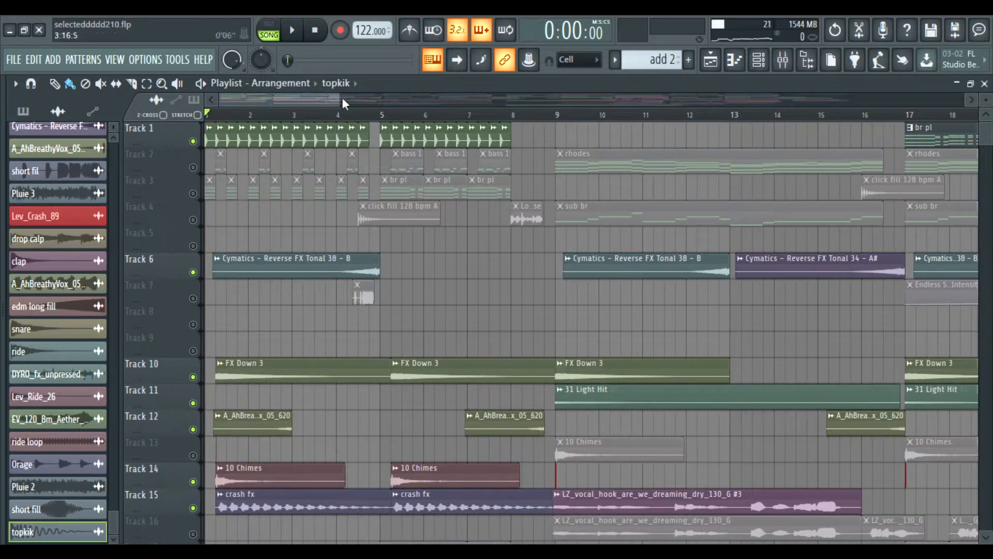
pyautogui.press('space')
pyautogui.press('space')
pyautogui.scroll(-2, 370, 123)
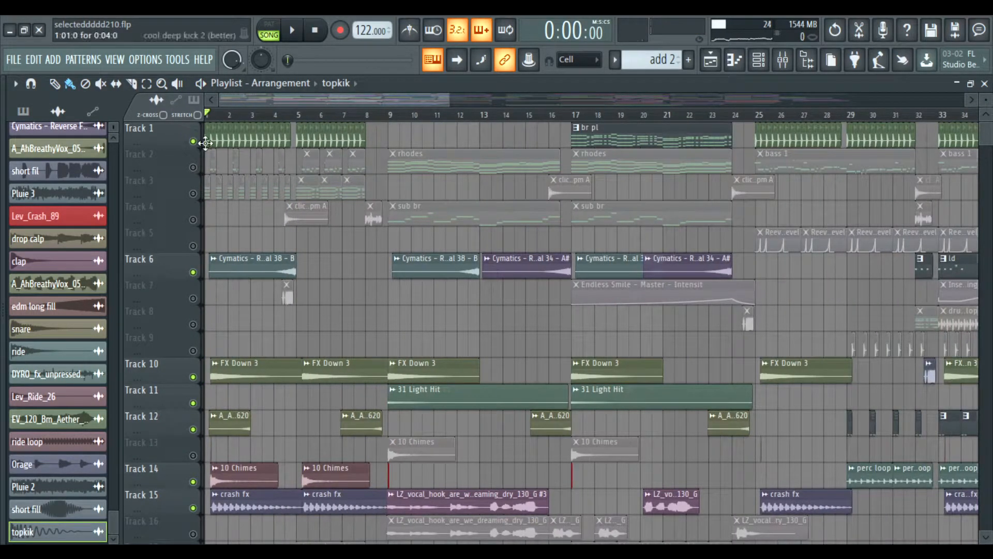
pyautogui.click(193, 194)
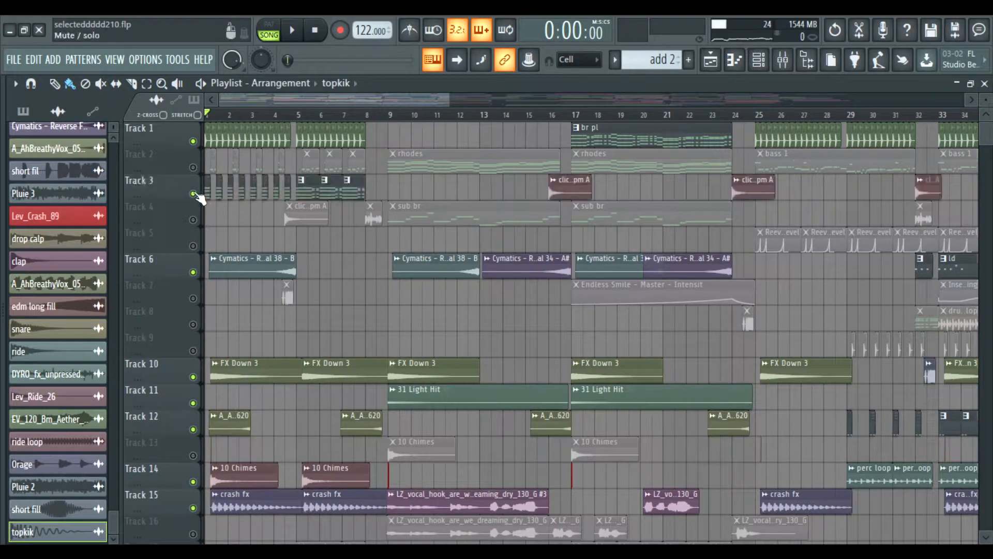
# Step: Unmute Track 17 with the perc loop clips and play the arrangement from just before bar 5
pyautogui.scroll(-10, 274, 220)
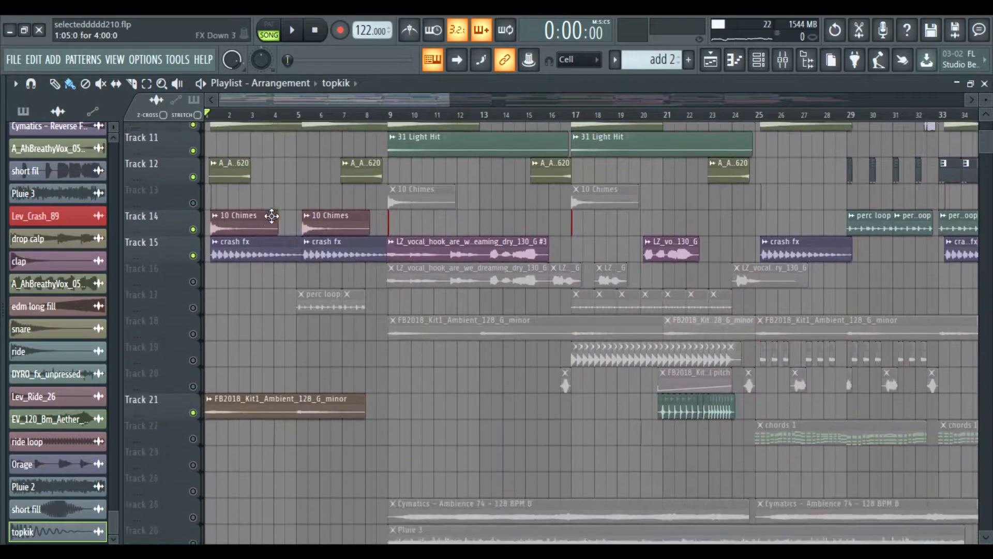
pyautogui.click(193, 220)
pyautogui.press('space')
pyautogui.click(286, 114)
pyautogui.scroll(2, 271, 228)
pyautogui.scroll(-2, 271, 227)
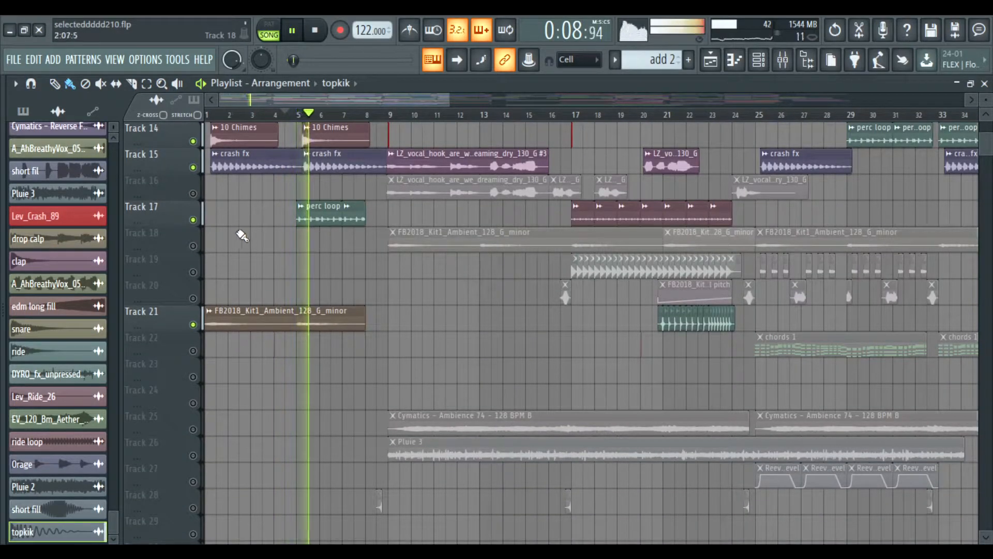
# Step: Solo Track 17 to hear the perc loop alone, release the solo so all tracks are unmuted, and stop playback
pyautogui.rightClick(193, 220)
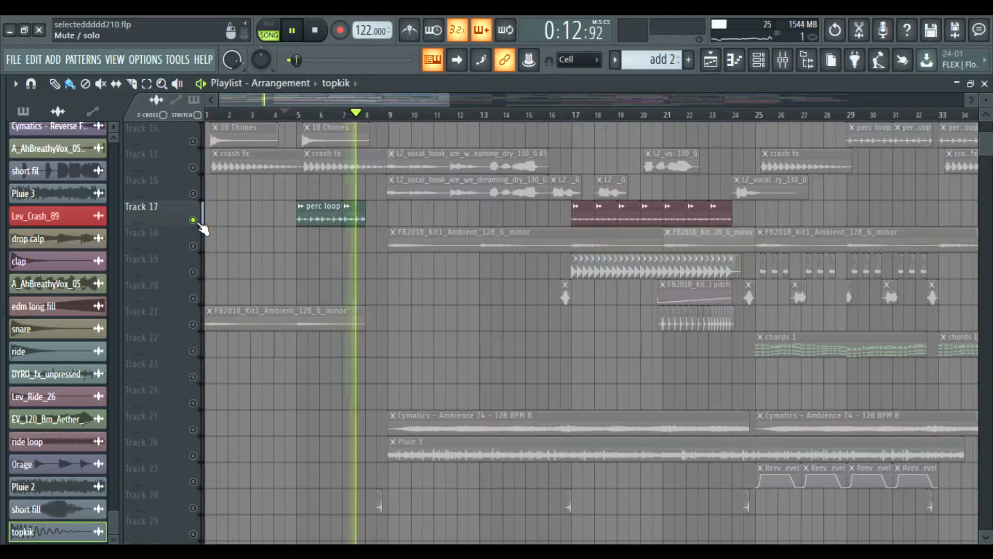
pyautogui.rightClick(193, 220)
pyautogui.press('space')
pyautogui.scroll(5, 290, 266)
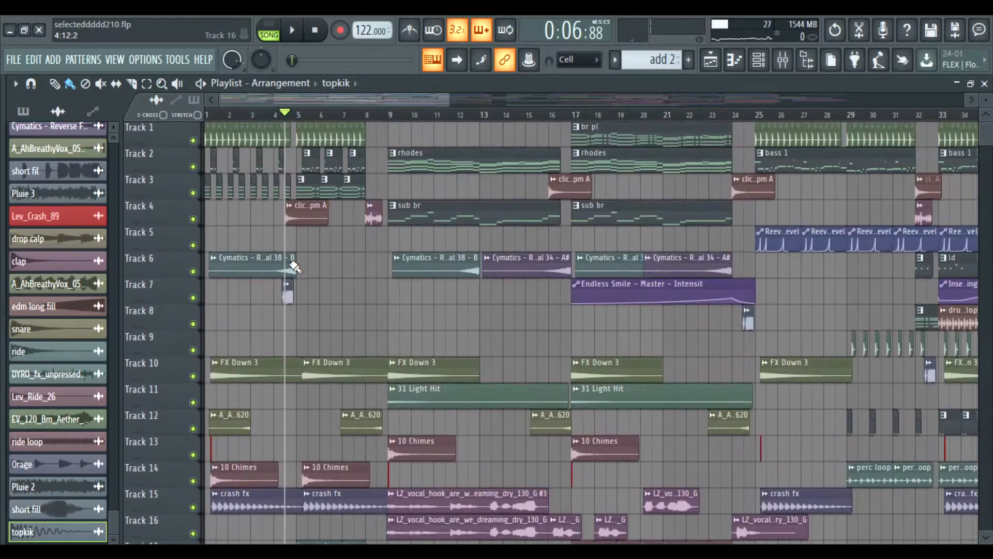
# Step: Play the arrangement briefly from bar 9, where the rhodes and sub br patterns begin, and stop playback
pyautogui.click(374, 115)
pyautogui.scroll(1, 384, 120)
pyautogui.click(396, 118)
pyautogui.press('space')
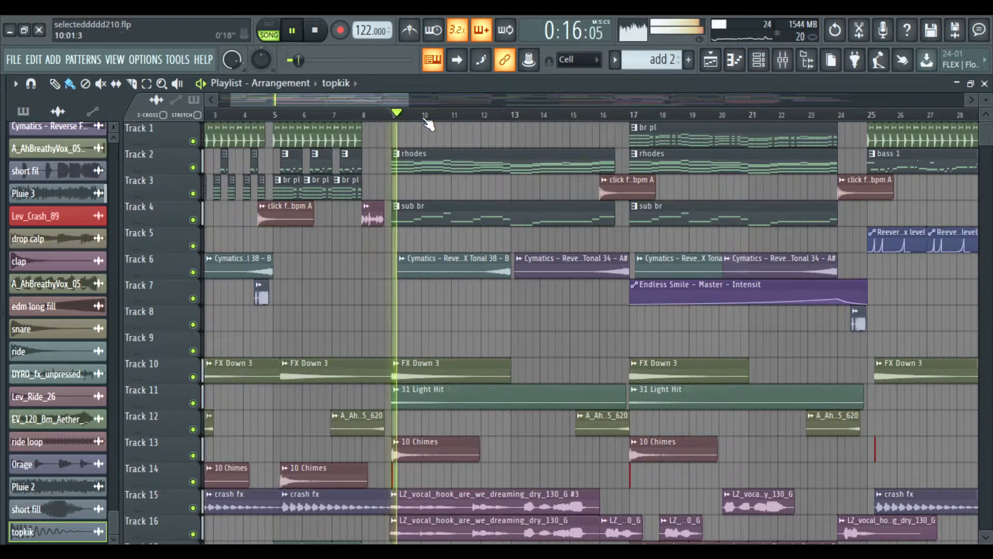
pyautogui.press('space')
# Step: Select the rhodes pattern, switch playback to pattern mode and find the channels holding its notes in the channel rack
pyautogui.click(758, 61)
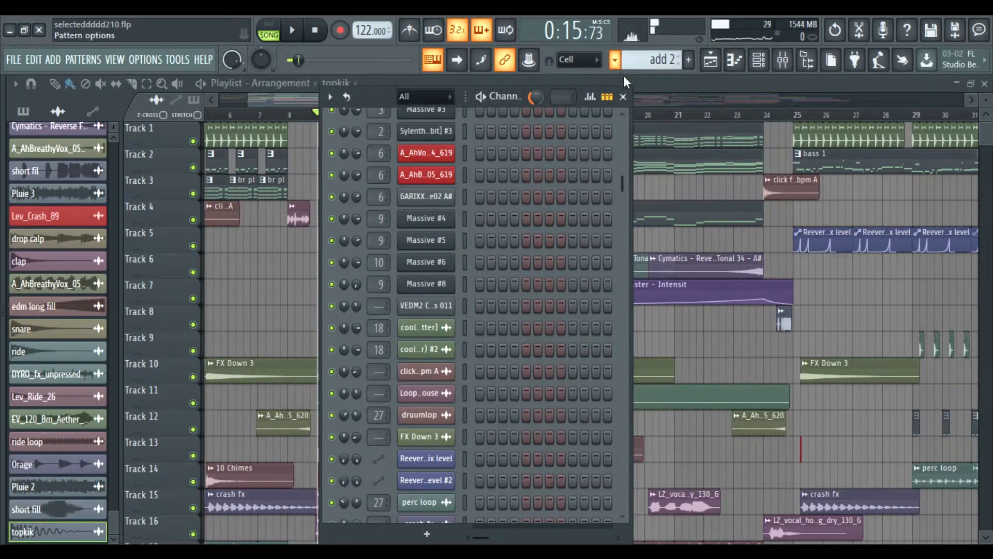
pyautogui.click(636, 119)
pyautogui.click(280, 35)
pyautogui.scroll(3, 514, 225)
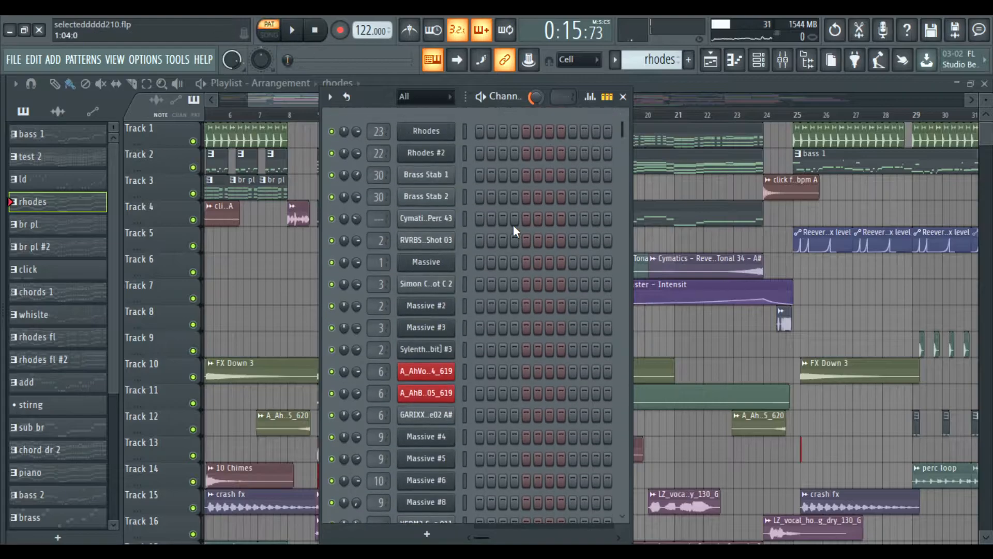
pyautogui.scroll(-8, 512, 225)
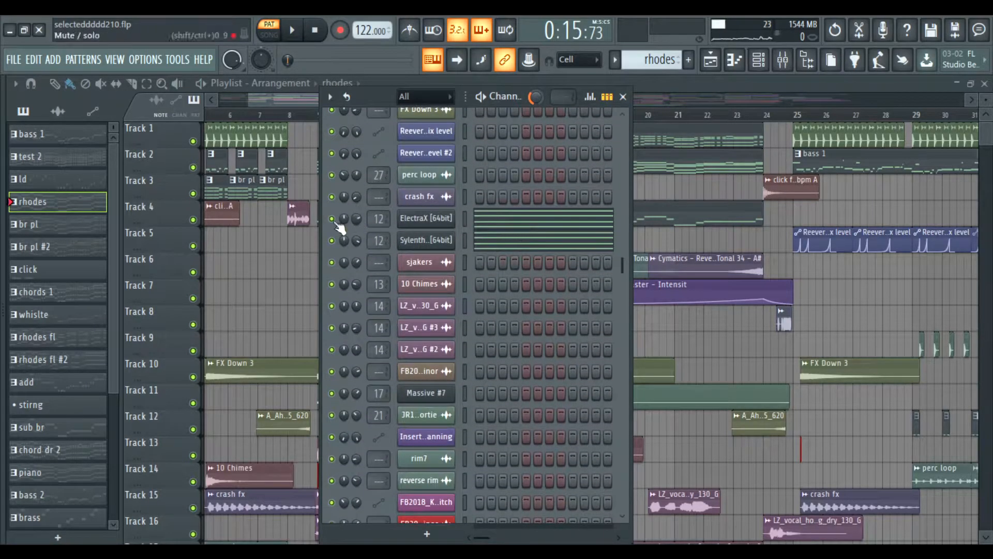
# Step: Open the ElectraX notes of the rhodes pattern in the piano roll, listen to the chords and stop playback
pyautogui.click(487, 236)
pyautogui.scroll(-5, 382, 182)
pyautogui.press('space')
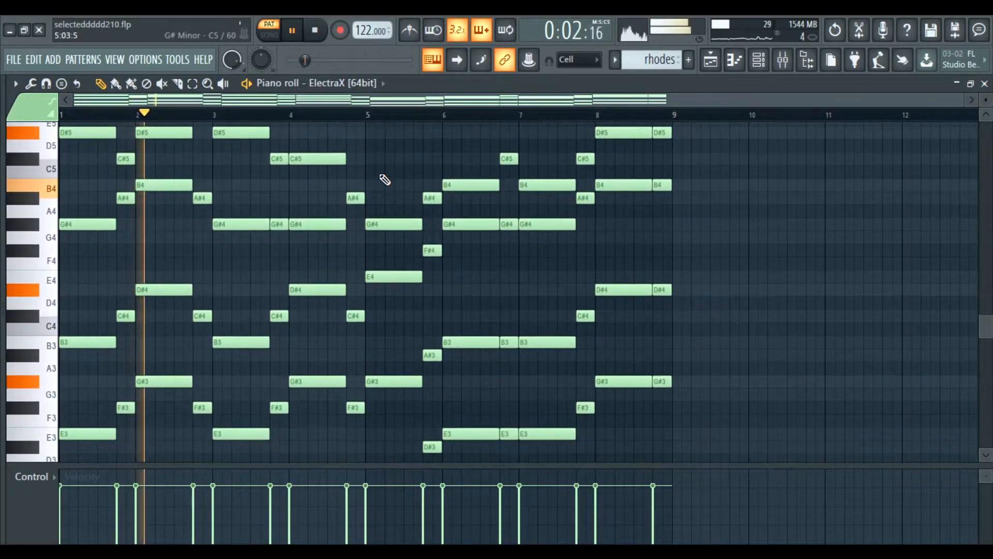
pyautogui.scroll(-3, 385, 180)
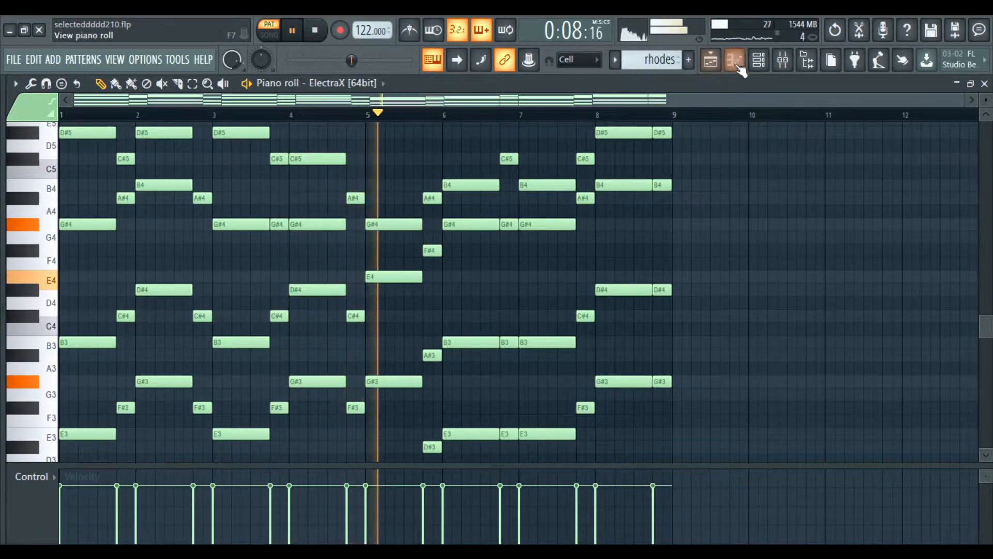
pyautogui.press('space')
# Step: Open the ElectraX synth from the channel rack, view the DanceOrgan MF patch in its Organ patch browser and close the plugin
pyautogui.click(759, 60)
pyautogui.moveTo(372, 101); pyautogui.dragTo(371, 101)
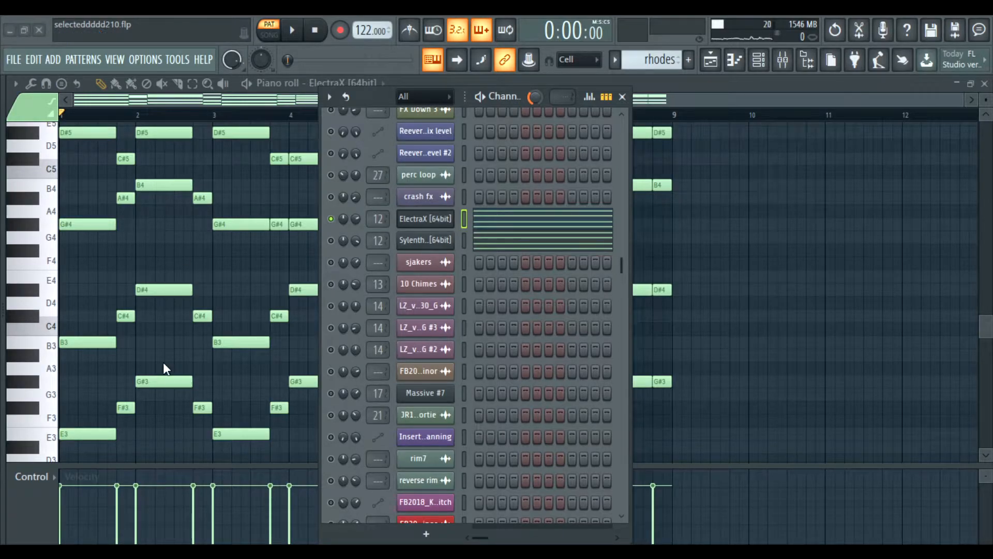
pyautogui.click(426, 218)
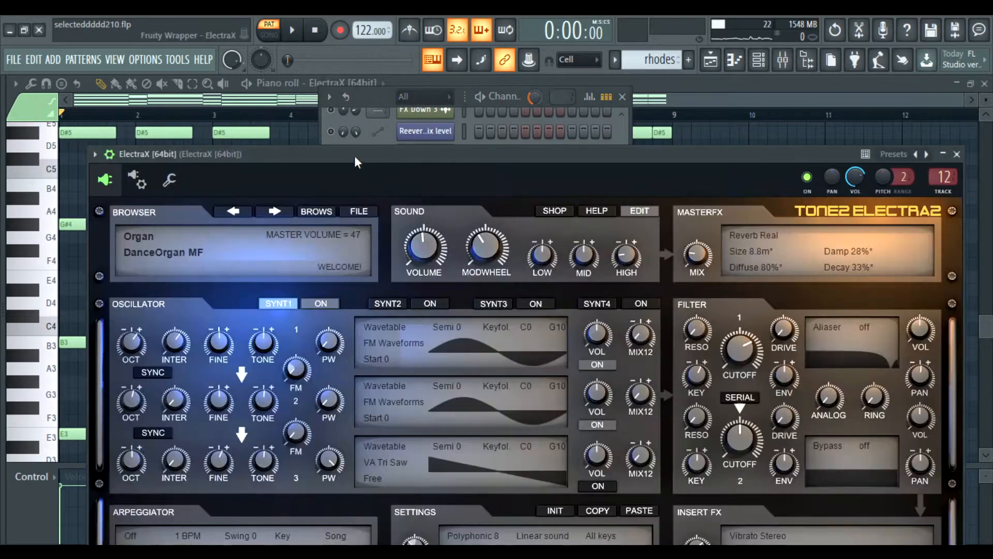
pyautogui.moveTo(358, 159); pyautogui.dragTo(337, 45)
pyautogui.scroll(-1, 204, 222)
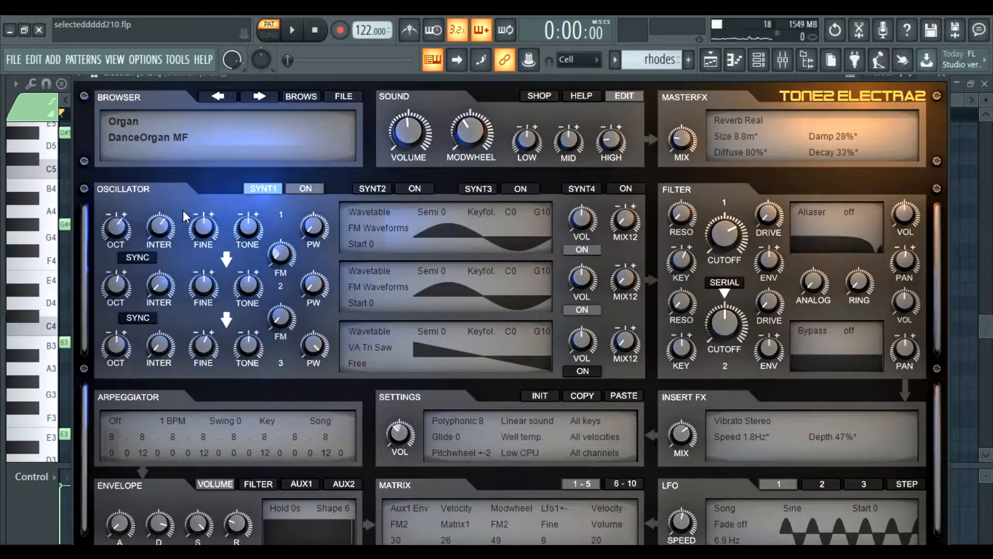
pyautogui.click(301, 97)
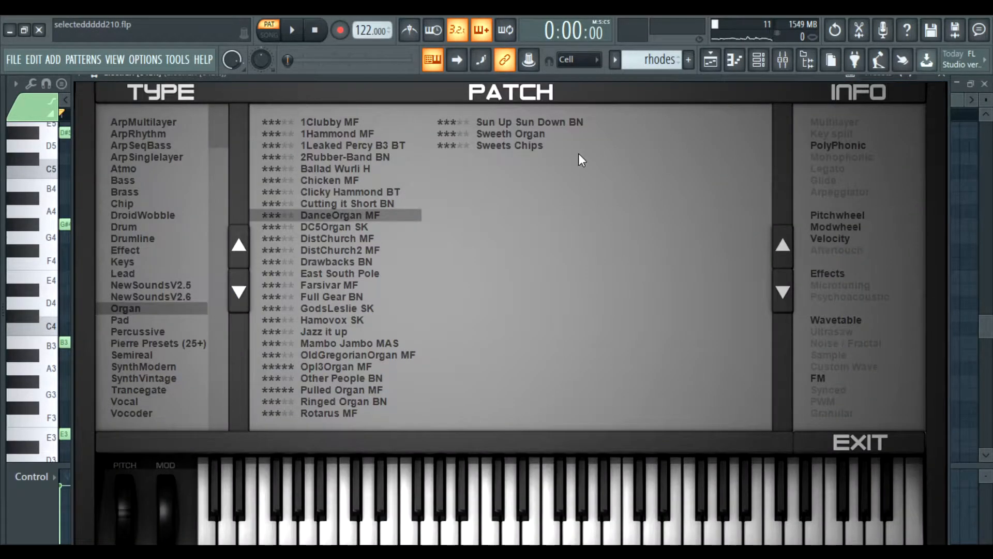
pyautogui.click(947, 79)
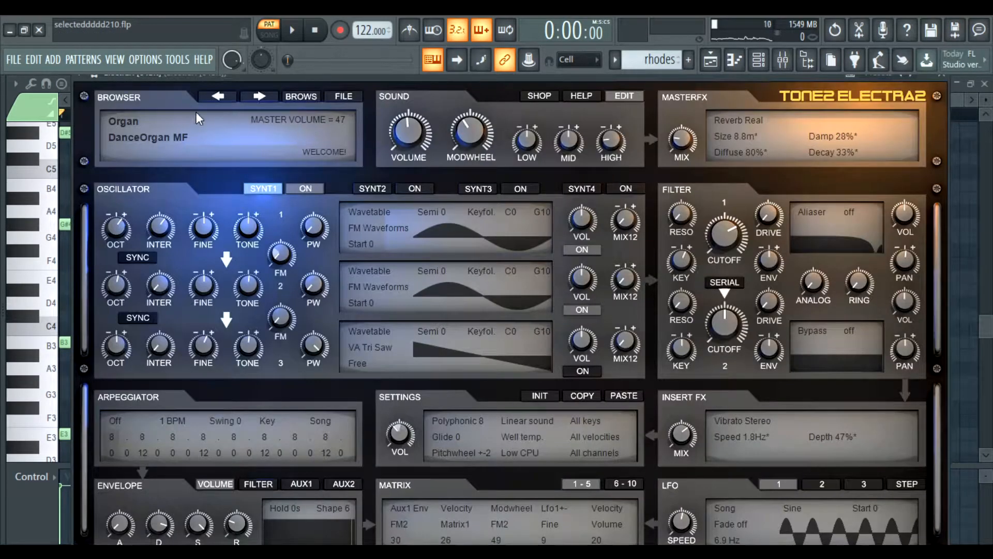
pyautogui.click(951, 78)
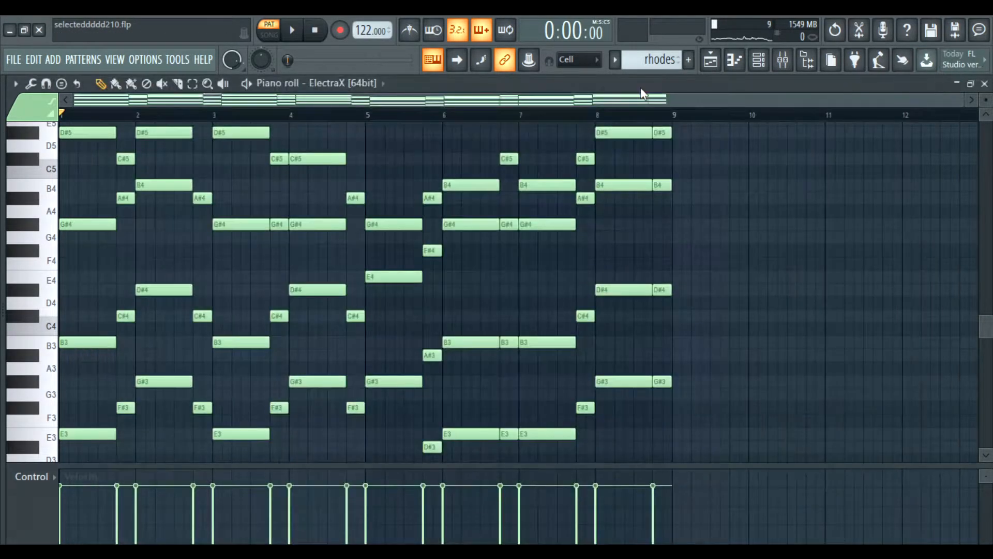
# Step: Play the rhodes pattern with only the Sylenth1 layer audible, view its PAD - Yahoo preset and close the synth
pyautogui.press('F6')
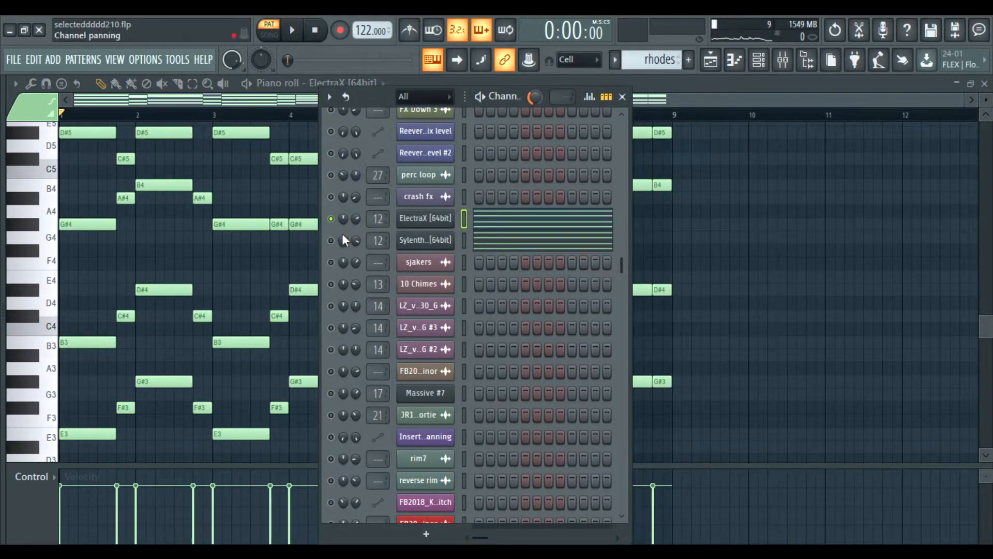
pyautogui.press('space')
pyautogui.click(443, 241)
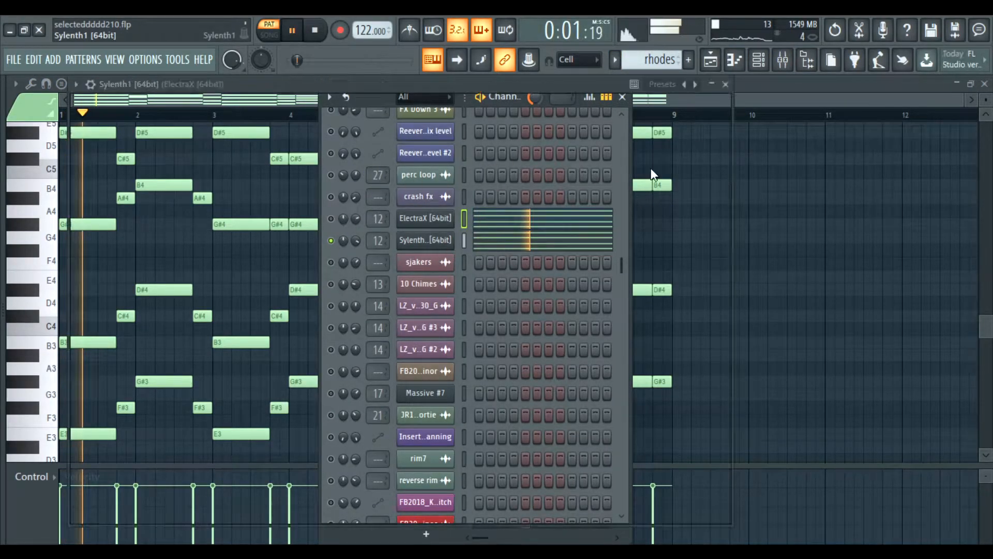
pyautogui.moveTo(299, 87); pyautogui.dragTo(352, 101)
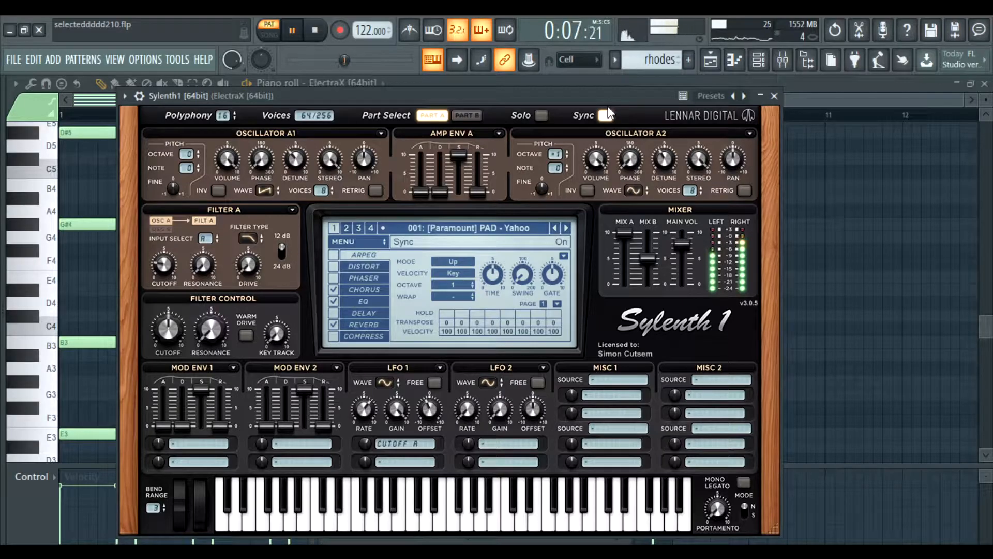
pyautogui.click(775, 96)
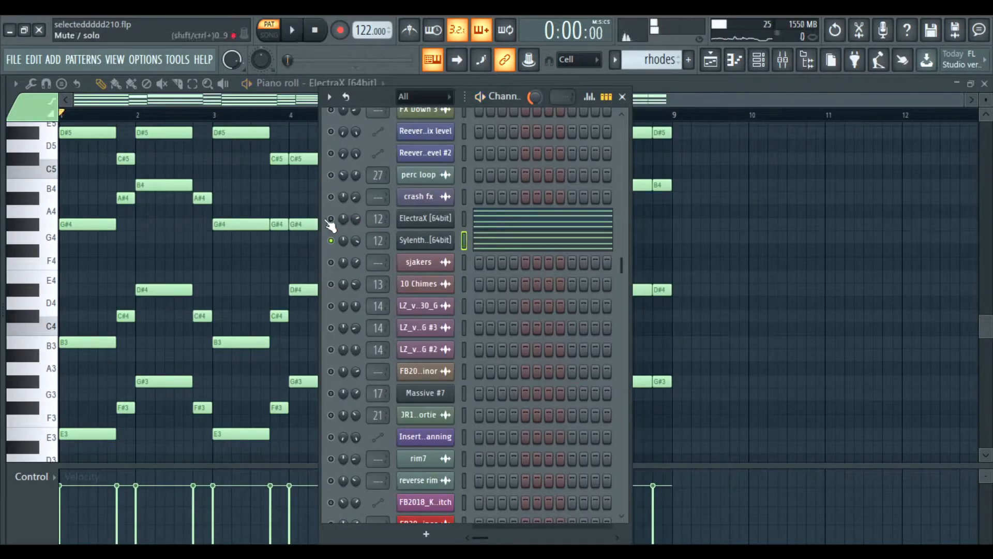
# Step: Play the ElectraX and Sylenth1 layers together, stop, and view the Fruity parametric EQ 2 on their shared mixer track 12
pyautogui.press('space')
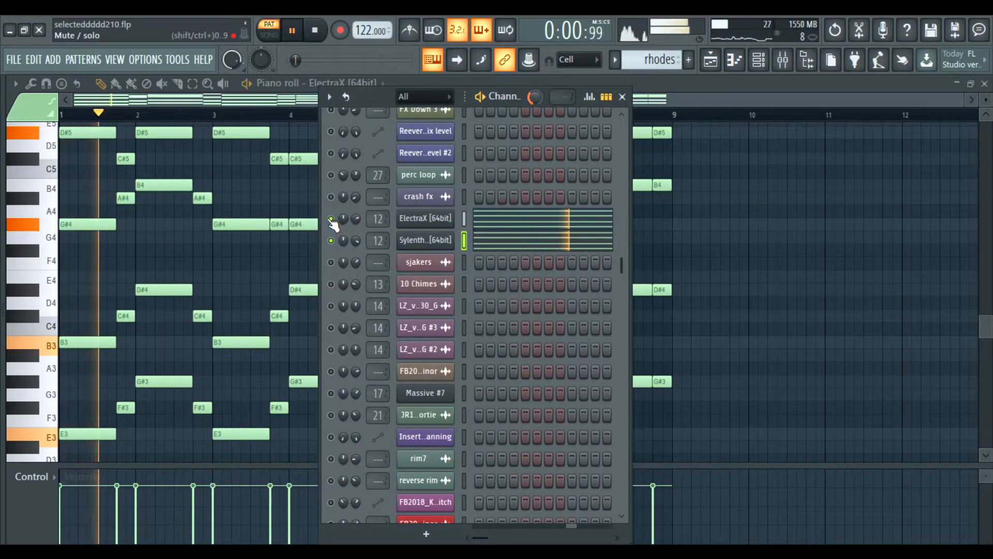
pyautogui.press('space')
pyautogui.click(784, 60)
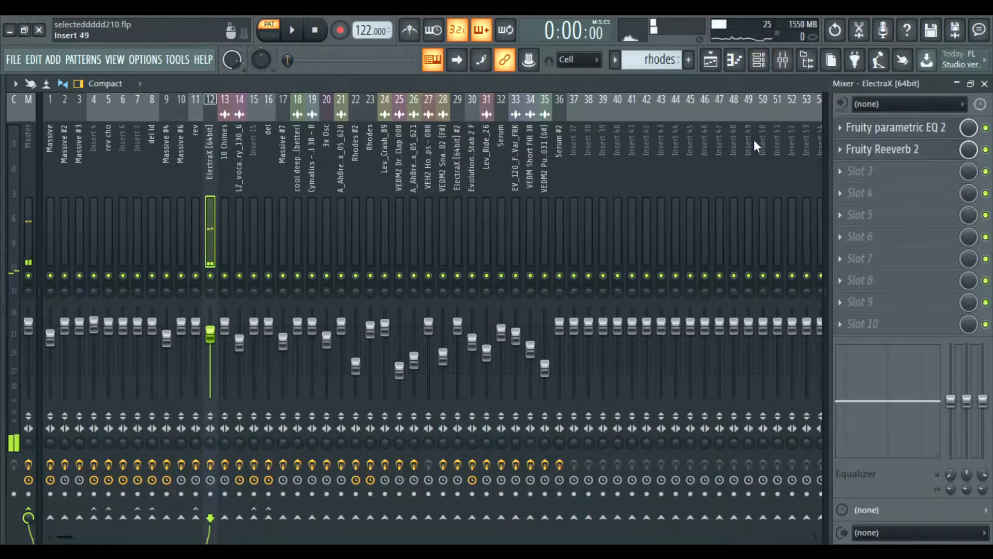
pyautogui.click(895, 127)
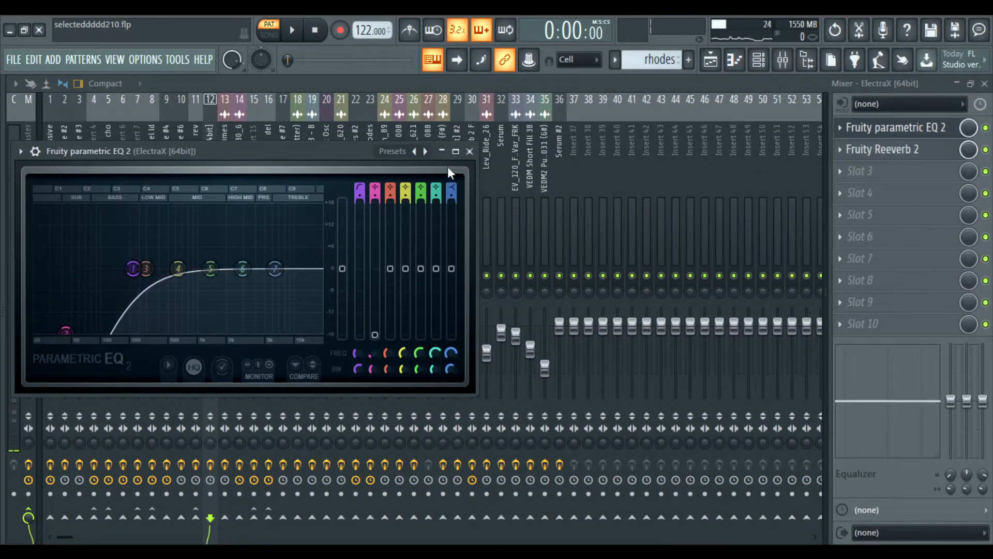
pyautogui.click(470, 152)
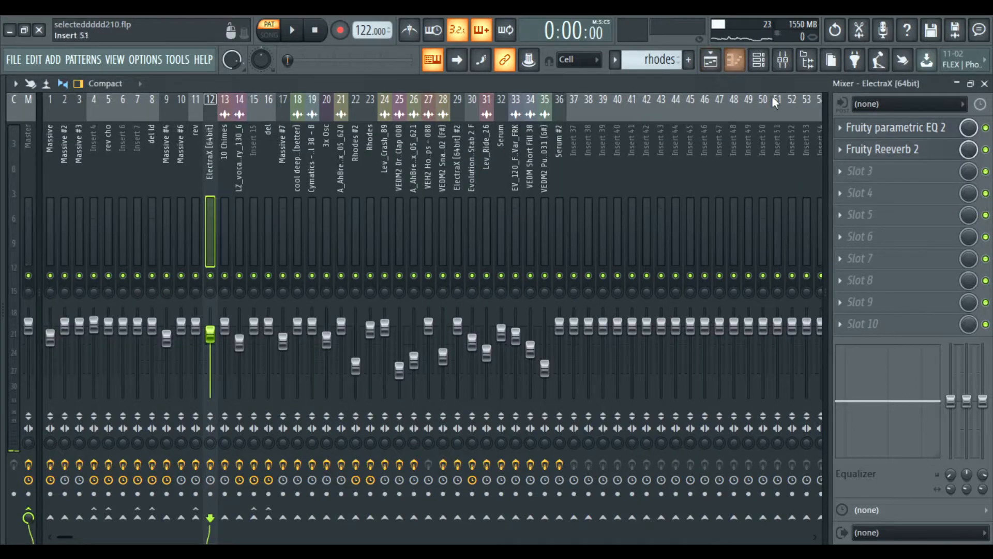
pyautogui.click(882, 126)
pyautogui.moveTo(178, 153); pyautogui.dragTo(297, 134)
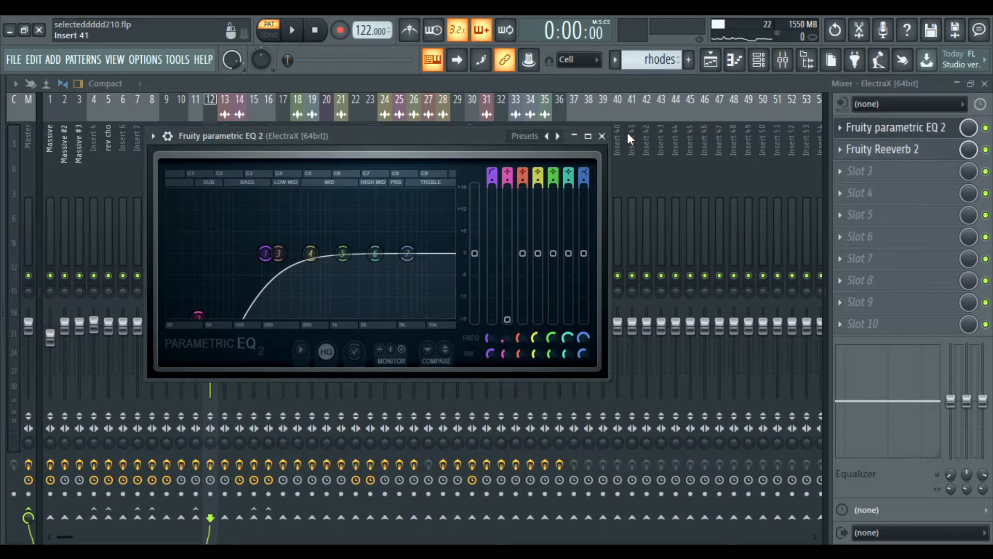
# Step: View the Fruity Reeverb 2 settings on mixer track 12 while the rhodes pattern plays, close the effect and stop playback
pyautogui.click(874, 150)
pyautogui.press('space')
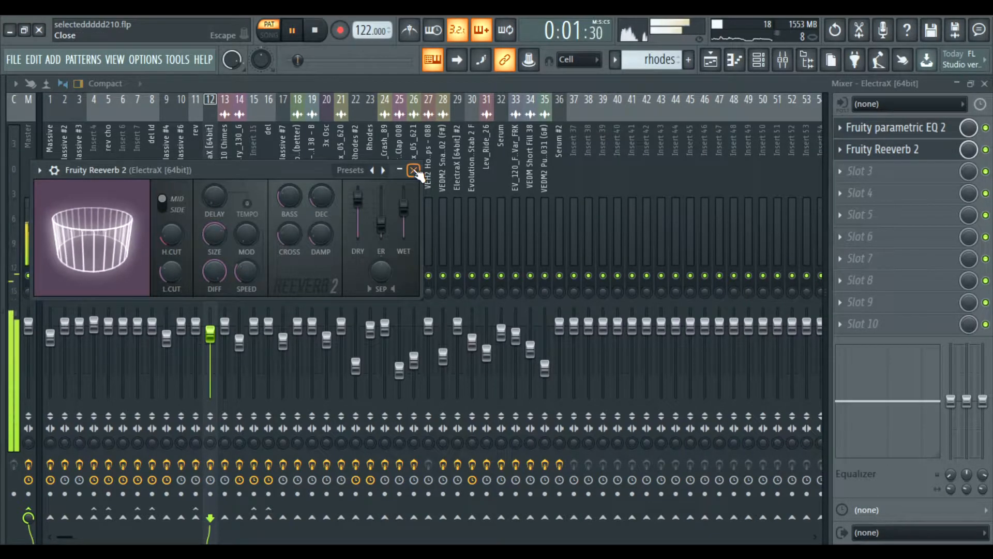
pyautogui.click(414, 170)
pyautogui.press('space')
# Step: Return to the playlist in song mode, solo Track 4 and play its sub br clip from bar 9
pyautogui.click(739, 61)
pyautogui.click(750, 62)
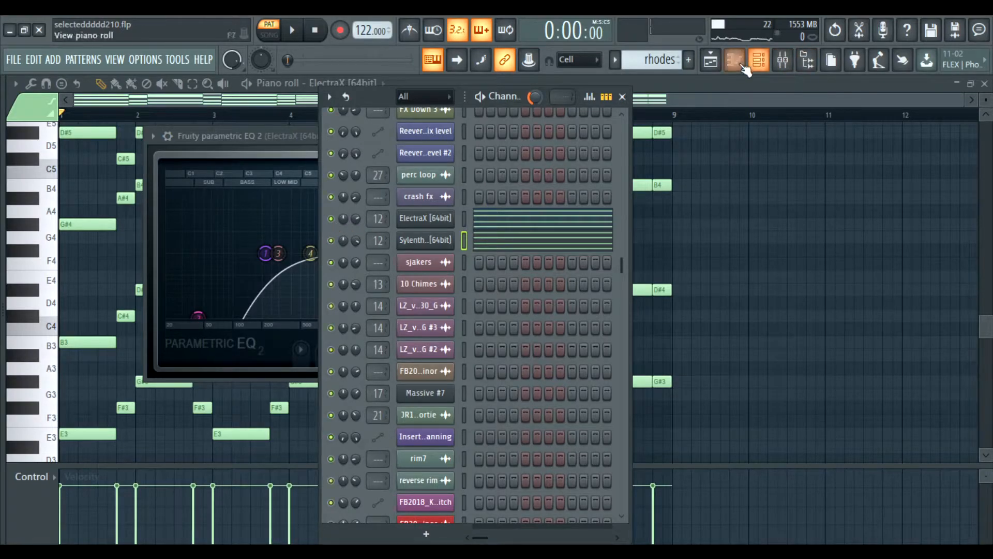
pyautogui.click(711, 60)
pyautogui.click(327, 114)
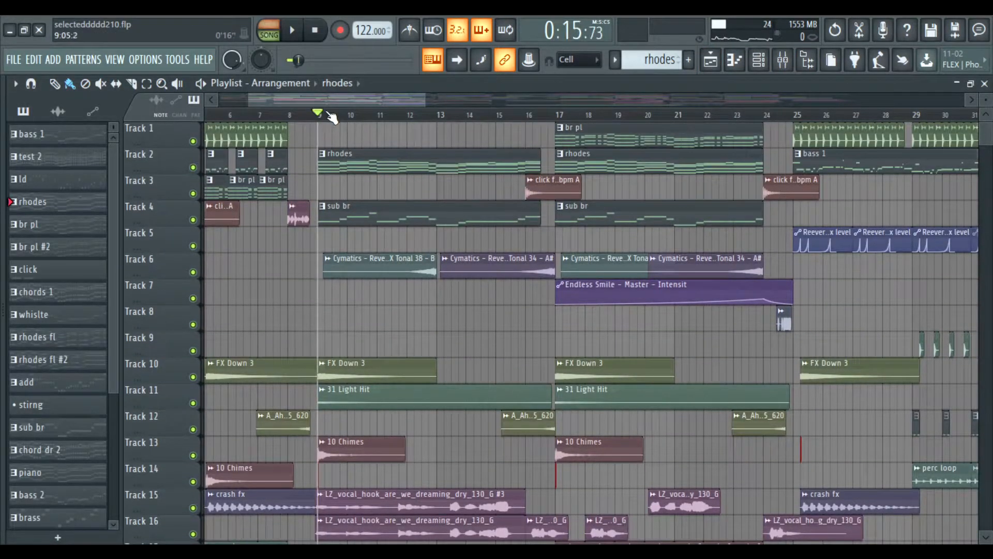
pyautogui.rightClick(193, 220)
pyautogui.press('space')
# Step: Select the sub br pattern in pattern mode, find its 3x Osc channel in the channel rack and view the oscillator settings
pyautogui.click(758, 59)
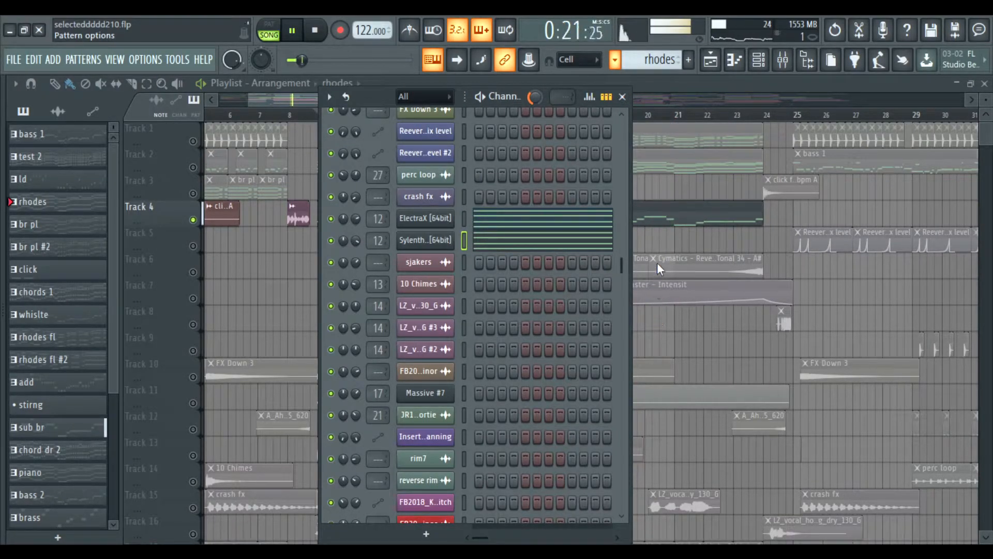
pyautogui.click(653, 218)
pyautogui.press('space')
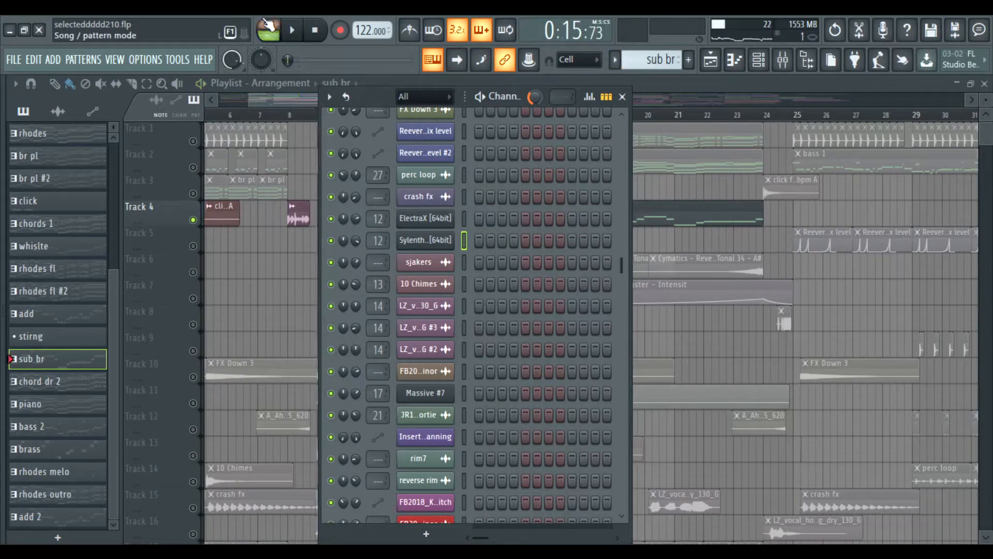
pyautogui.scroll(-6, 550, 193)
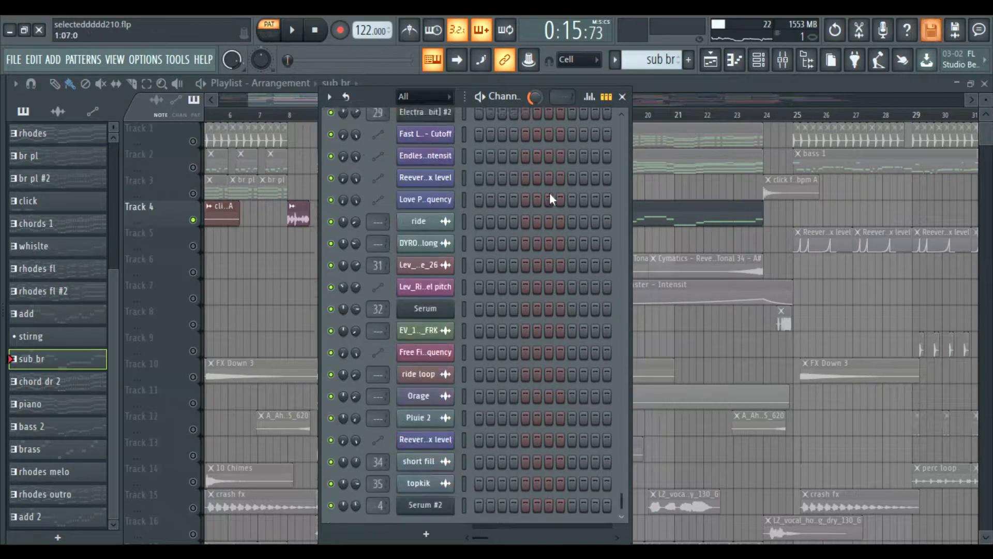
pyautogui.click(438, 389)
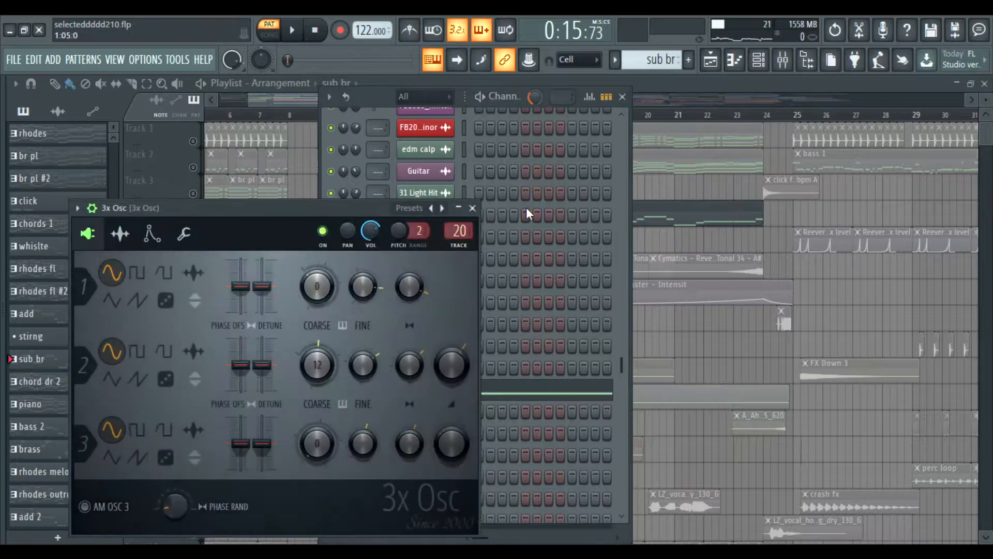
pyautogui.click(473, 210)
# Step: Play the sub br pattern and view the Fruity WaveShaper and Fruity parametric EQ 2 on the 3x Osc mixer track
pyautogui.press('space')
pyautogui.click(786, 63)
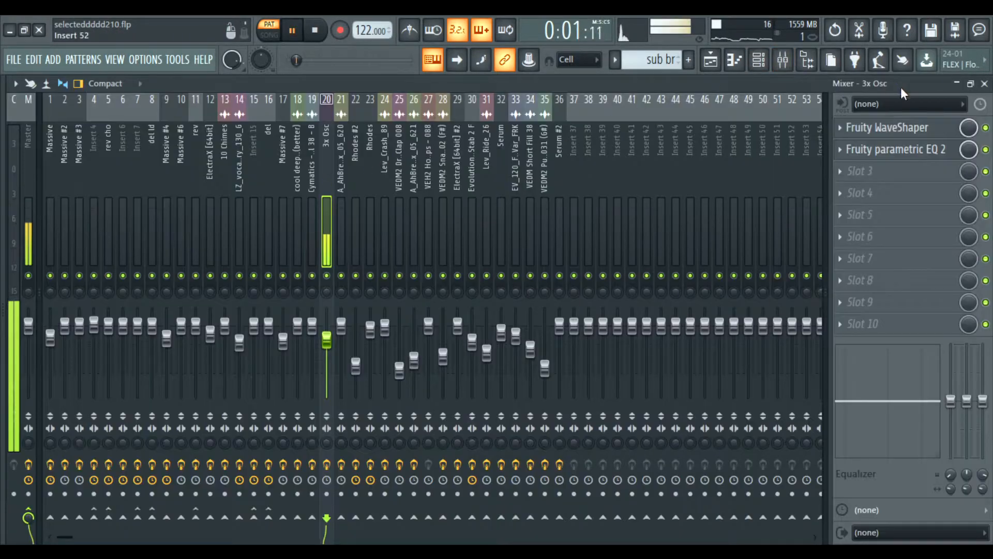
pyautogui.click(887, 128)
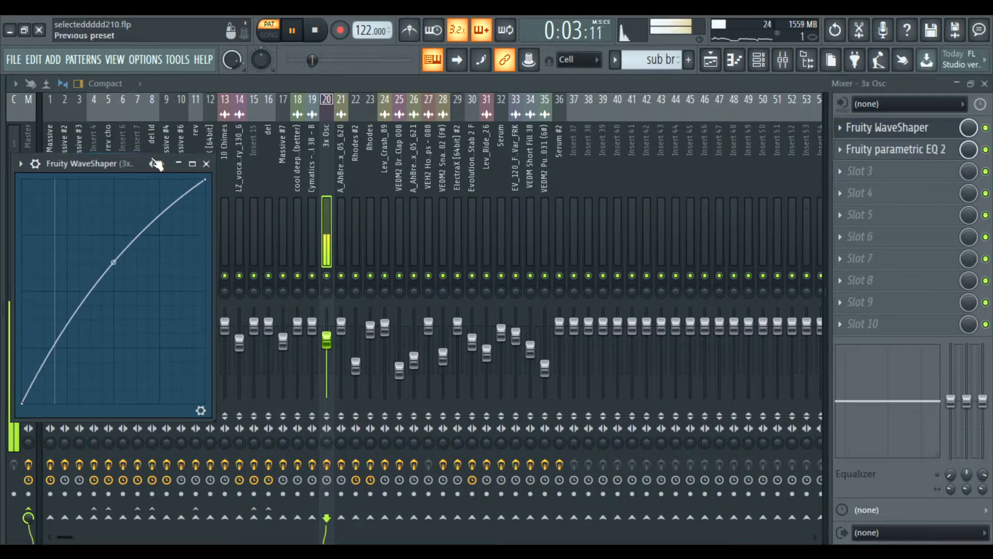
pyautogui.moveTo(123, 165); pyautogui.dragTo(356, 155)
pyautogui.click(438, 153)
pyautogui.click(895, 149)
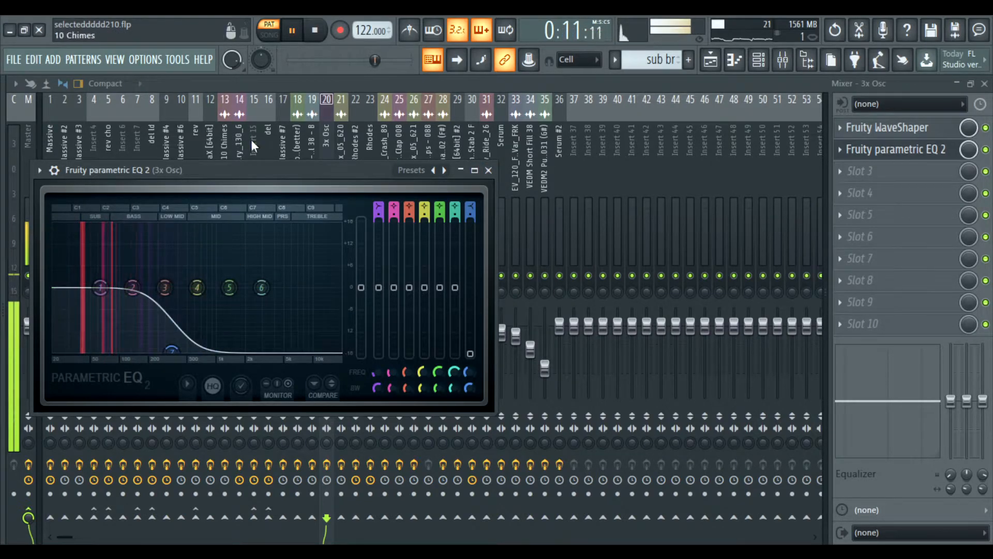
pyautogui.click(488, 172)
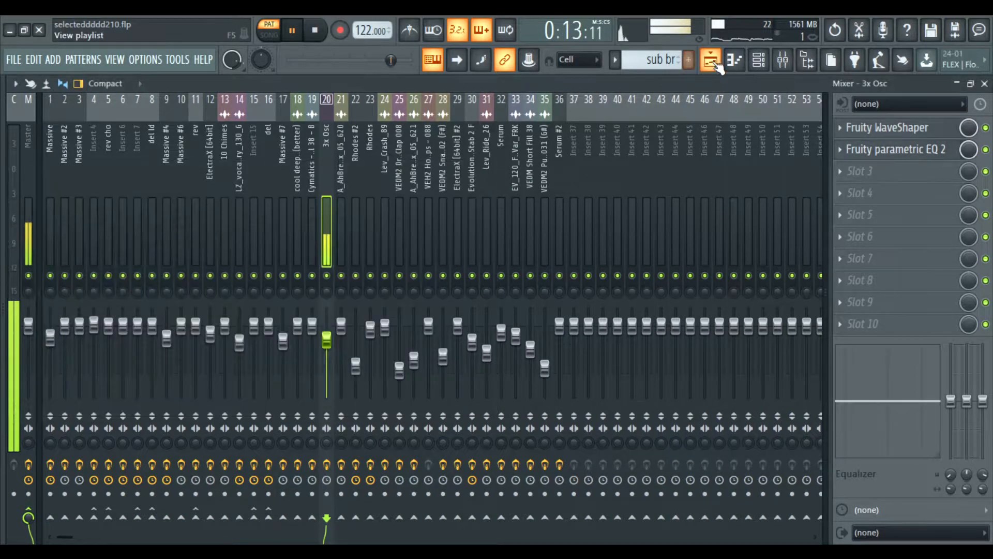
# Step: Reopen the Fruity parametric EQ 2 on mixer track 20 during playback, examine its filter curve again and close it
pyautogui.click(711, 59)
pyautogui.click(783, 59)
pyautogui.click(895, 149)
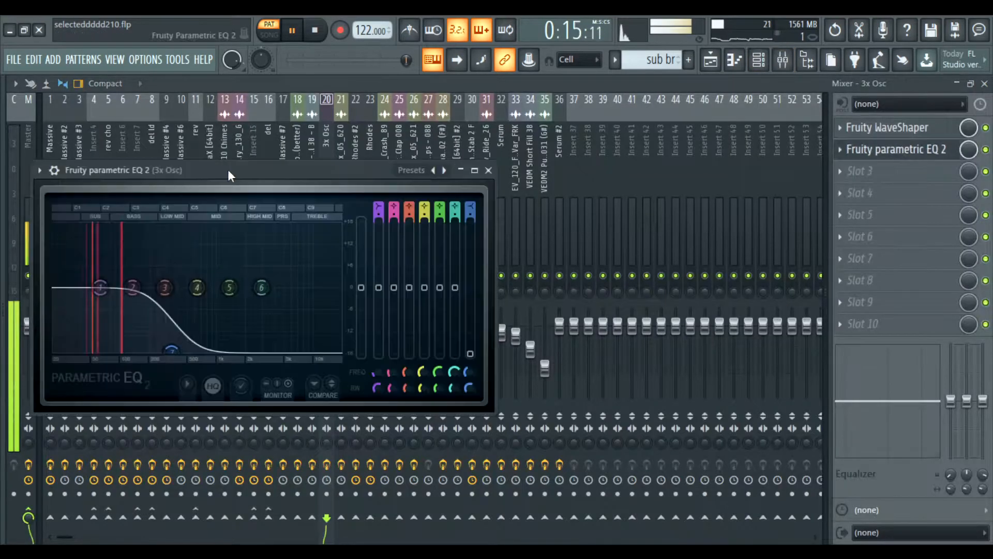
pyautogui.click(487, 172)
# Step: Return to the playlist in song mode, place the playhead at bar 9 and stop playback
pyautogui.click(711, 60)
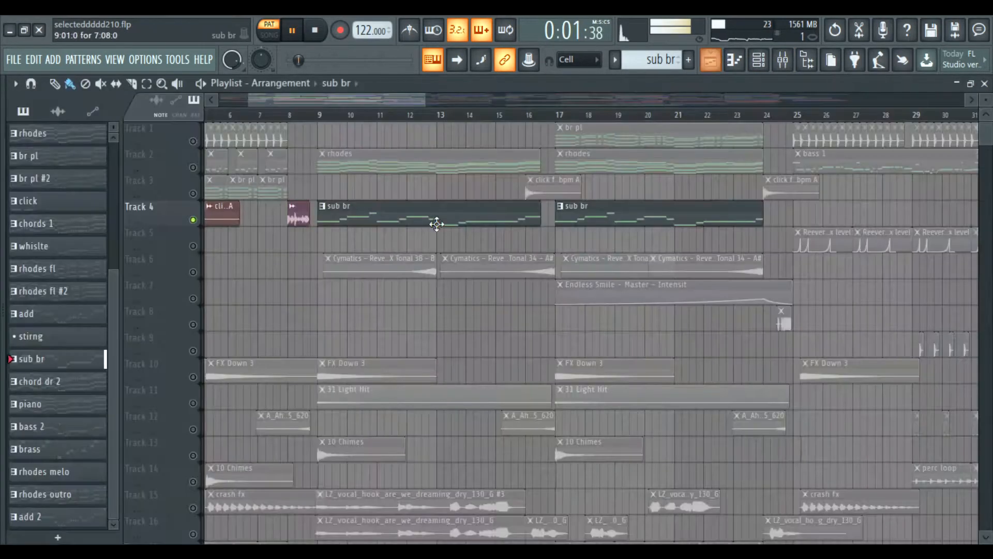
pyautogui.click(319, 114)
pyautogui.scroll(-1, 305, 144)
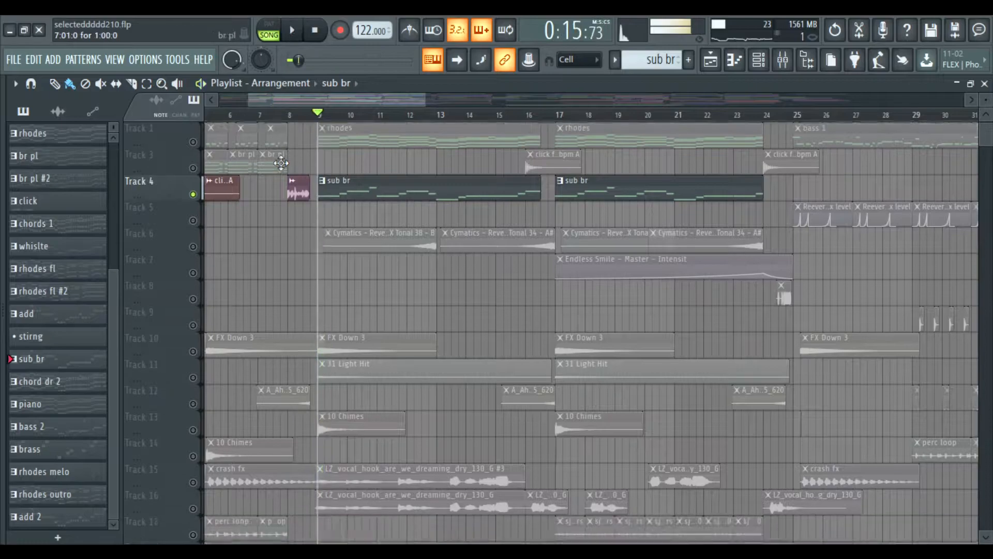
# Step: Unmute the Cymatics reverse FX on track 6 and the FX Down 3 clips on track 10
pyautogui.click(199, 256)
pyautogui.scroll(-3, 252, 258)
pyautogui.click(192, 275)
pyautogui.moveTo(314, 285); pyautogui.dragTo(434, 296)
pyautogui.moveTo(543, 267); pyautogui.dragTo(549, 292)
pyautogui.scroll(-1, 681, 269)
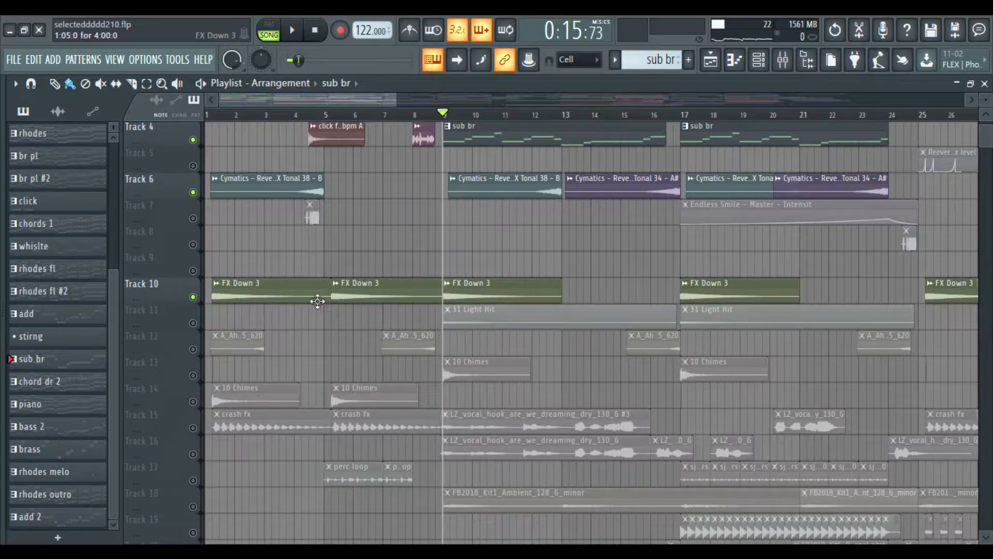
# Step: Solo track 11 and play the 31 Light Hit clip twice from bar 9
pyautogui.click(195, 324)
pyautogui.press('space')
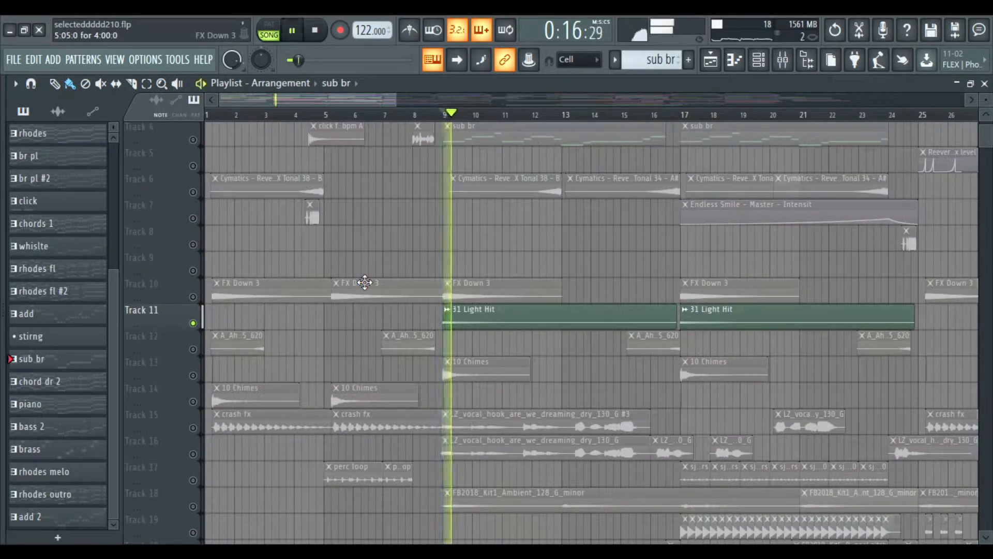
pyautogui.press('space')
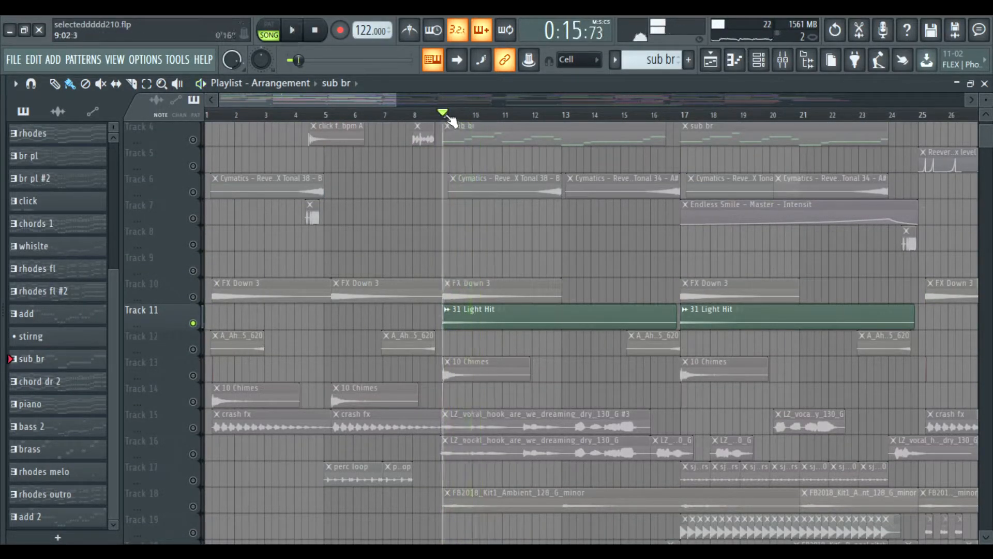
pyautogui.scroll(3, 453, 117)
pyautogui.scroll(-1, 452, 119)
pyautogui.scroll(-1, 489, 213)
pyautogui.scroll(1, 485, 208)
pyautogui.press('space')
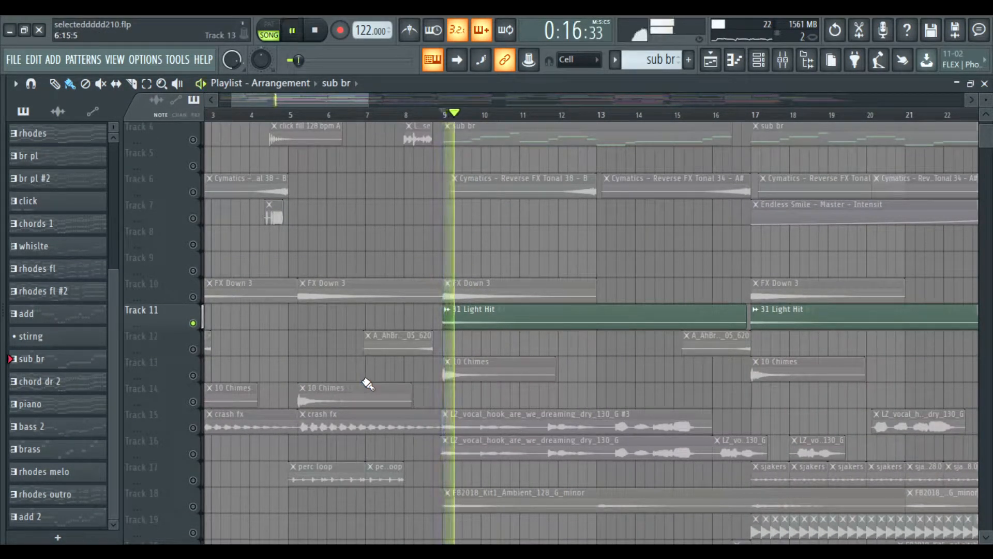
pyautogui.press('space')
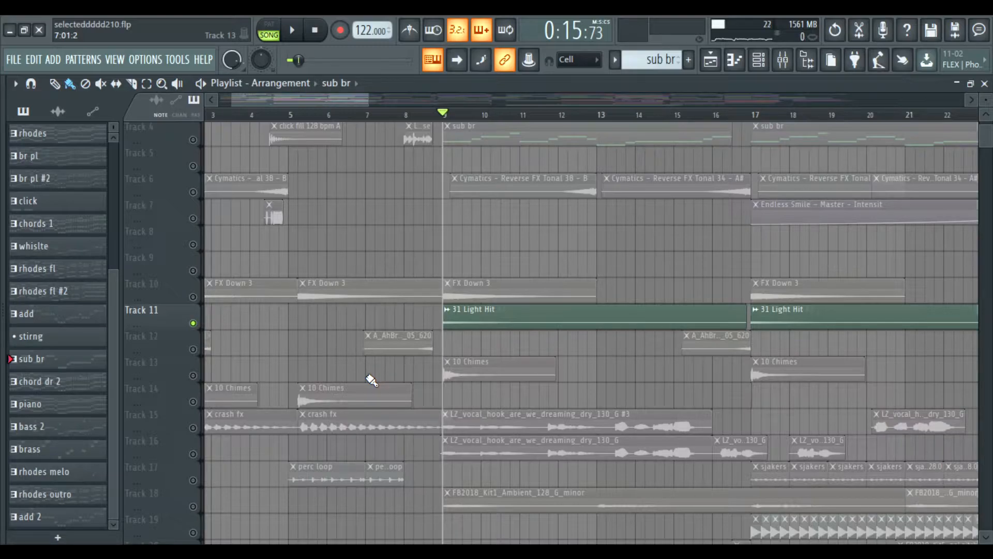
# Step: Switch the solo from track 11 to track 13 and play the 10 Chimes clip from bar 9
pyautogui.click(193, 375)
pyautogui.click(191, 322)
pyautogui.scroll(-4, 223, 321)
pyautogui.press('space')
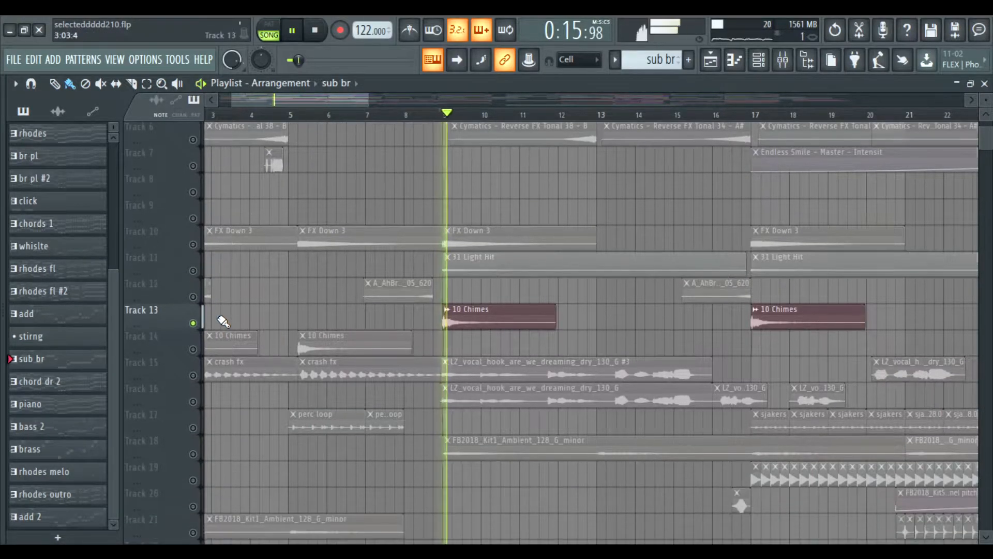
pyautogui.scroll(-9, 264, 322)
pyautogui.press('space')
pyautogui.scroll(16, 226, 300)
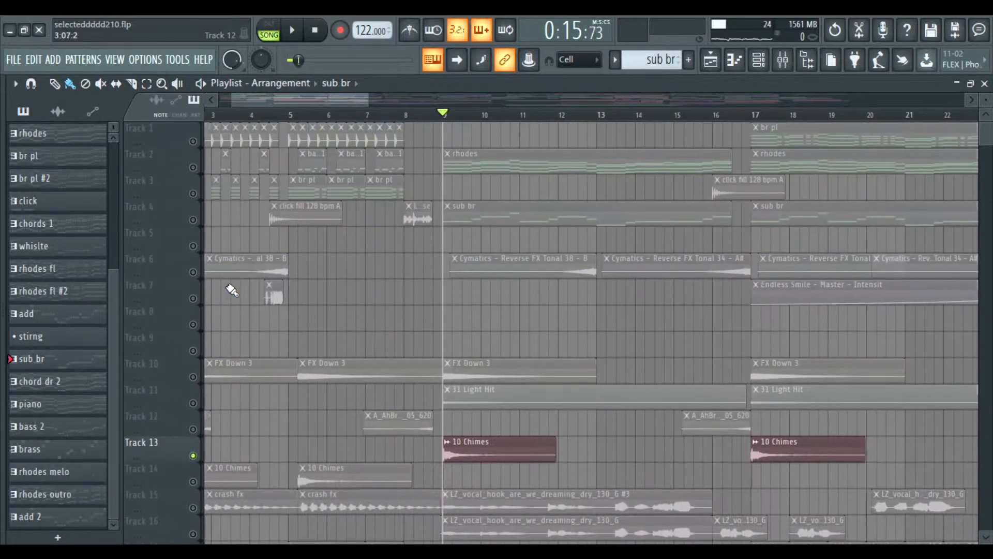
# Step: Unmute all tracks, solo track 15 and play its LZ_vocal_hook clip from bar 9
pyautogui.rightClick(192, 221)
pyautogui.rightClick(193, 220)
pyautogui.scroll(-11, 512, 218)
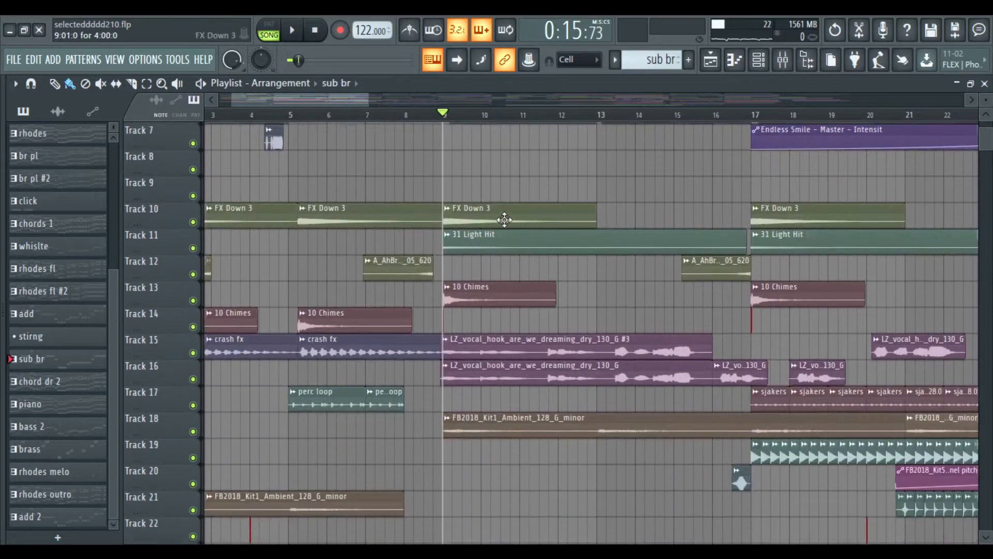
pyautogui.rightClick(193, 220)
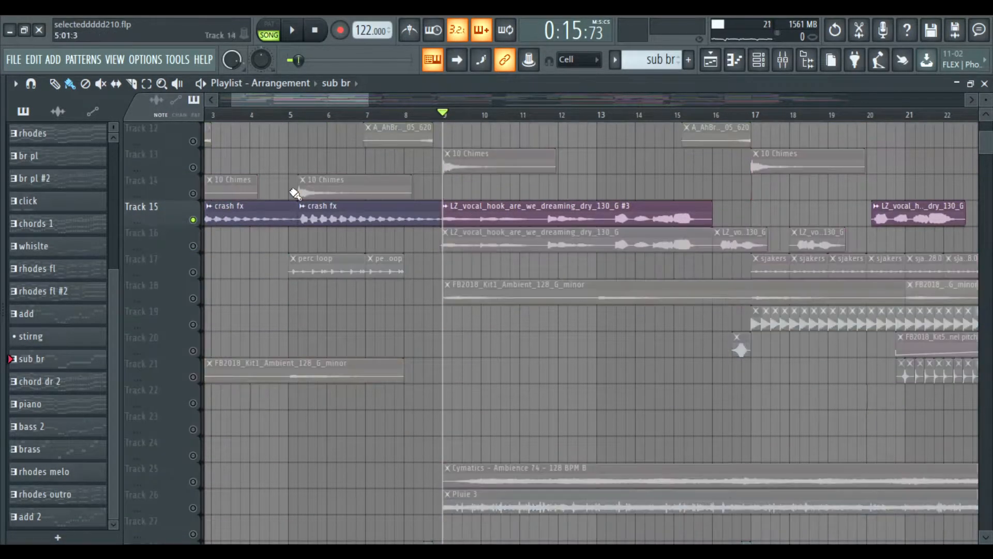
pyautogui.press('space')
pyautogui.press('space')
# Step: Solo track 16, show the browser and open the LZ_vocal_hook_are_we_dreaming sample settings to locate its source folder
pyautogui.rightClick(193, 247)
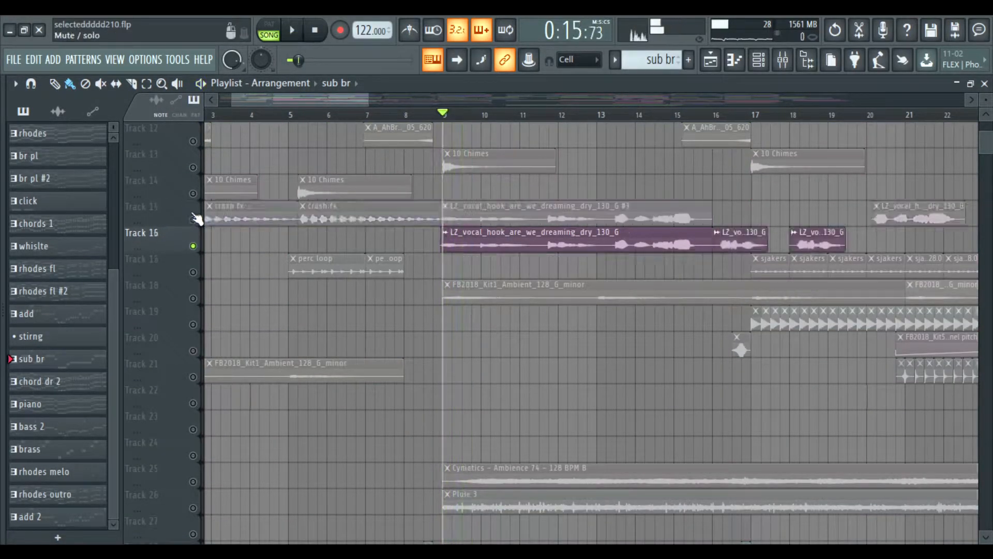
pyautogui.scroll(-4, 430, 121)
pyautogui.hotkey('alt', 'F8')
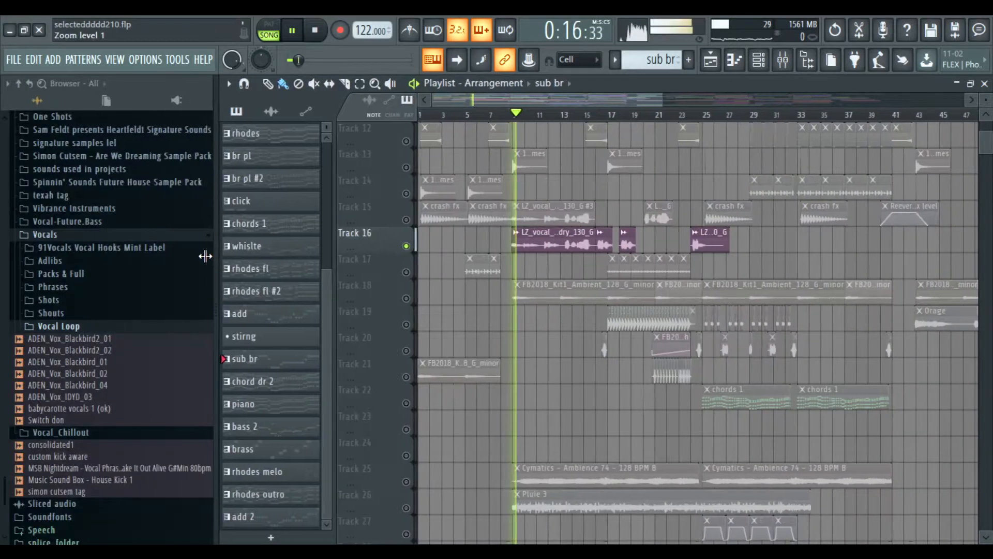
pyautogui.doubleClick(530, 238)
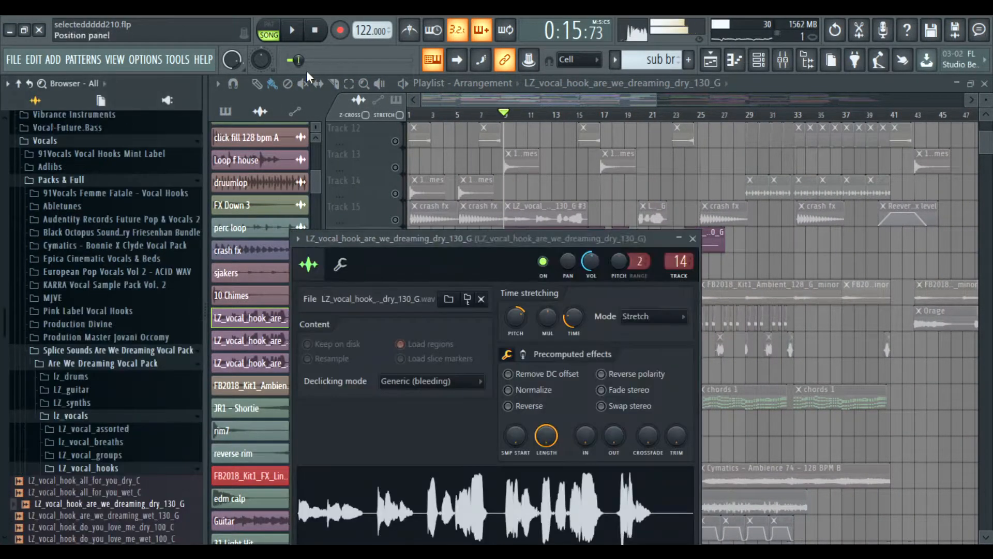
pyautogui.click(316, 31)
pyautogui.scroll(-3, 106, 301)
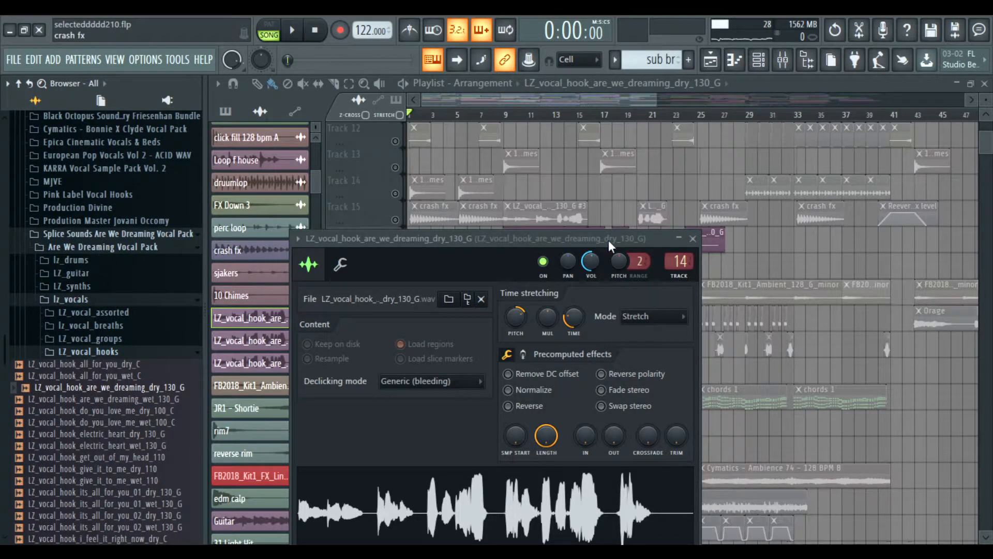
# Step: Close the vocal sample settings, place the playhead at bar 9 and narrow the browser
pyautogui.click(693, 238)
pyautogui.click(519, 116)
pyautogui.scroll(3, 518, 116)
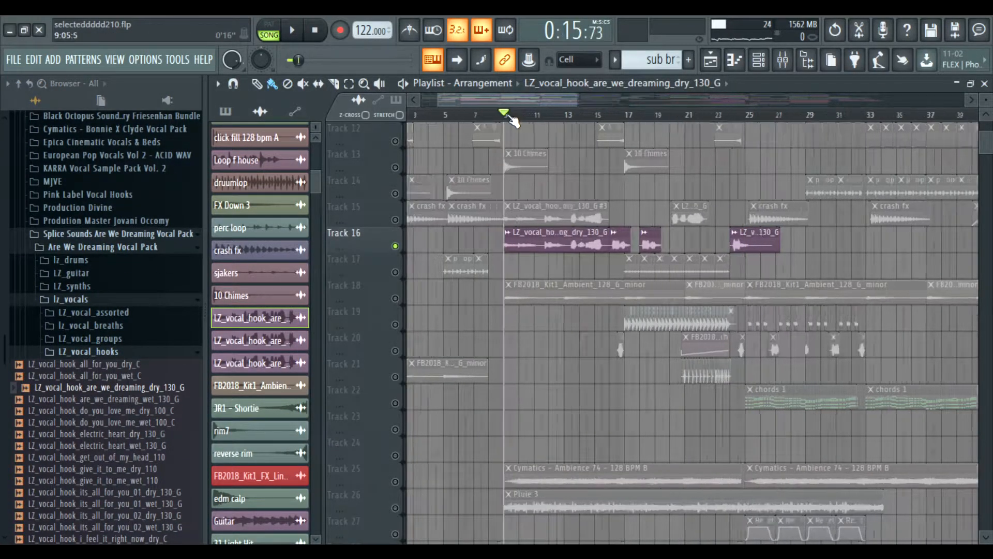
pyautogui.moveTo(106, 304); pyautogui.dragTo(109, 304)
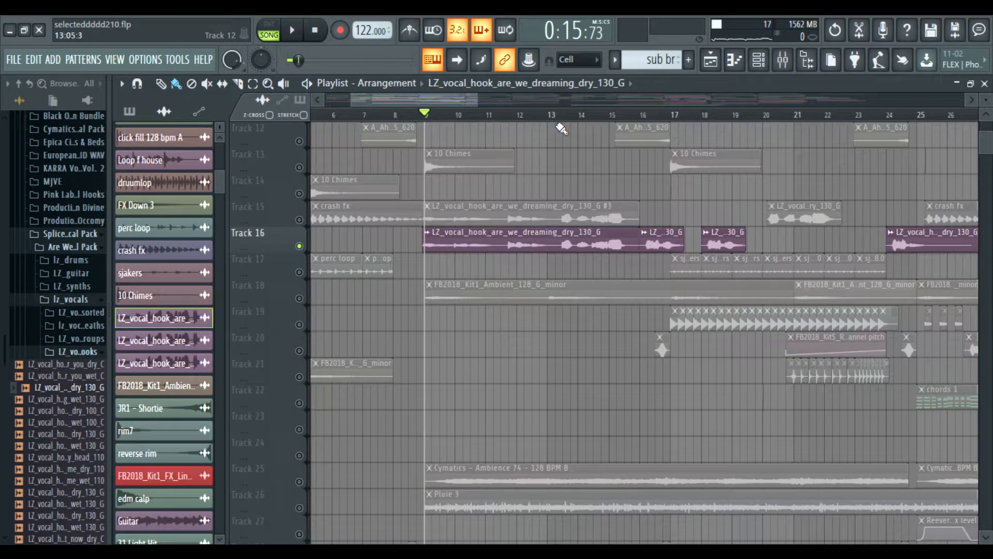
# Step: Glance at the mixer, return to the playlist and play the soloed vocal hook from bar 9
pyautogui.click(782, 59)
pyautogui.click(710, 61)
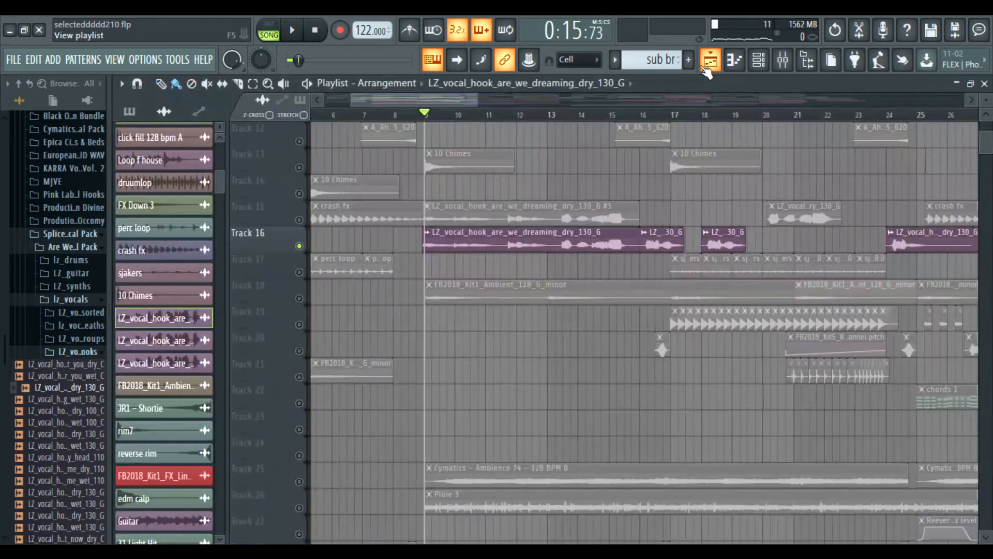
pyautogui.press('space')
pyautogui.press('space')
# Step: View The Glue compressor and OTT on the vocal's mixer track 14 and close both plugin windows
pyautogui.click(783, 59)
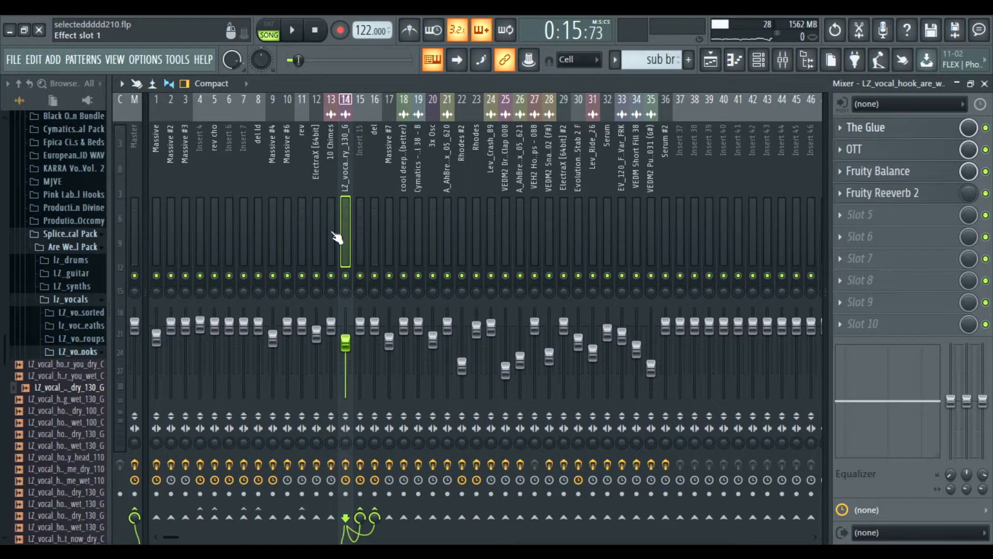
pyautogui.moveTo(378, 170); pyautogui.dragTo(401, 121)
pyautogui.moveTo(354, 352)
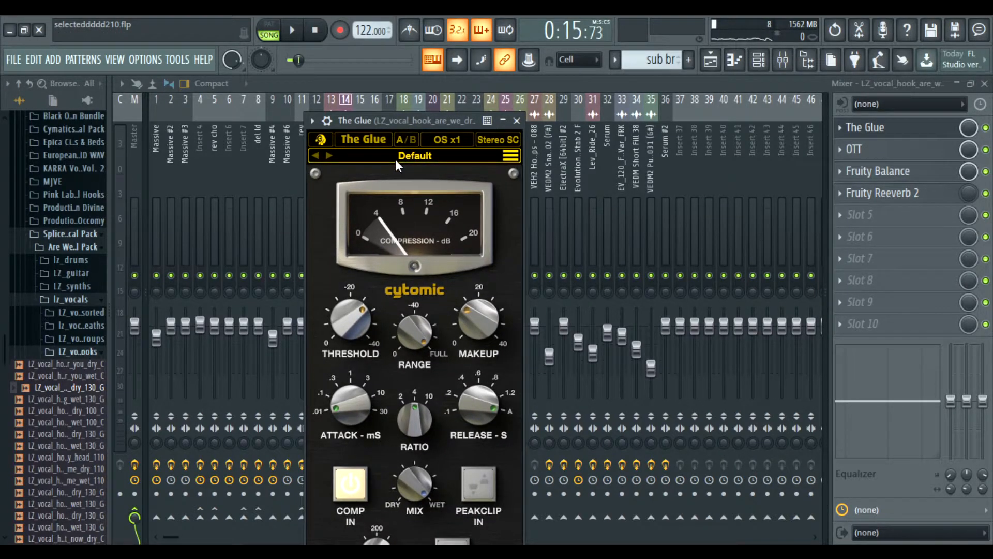
pyautogui.click(865, 128)
pyautogui.click(856, 150)
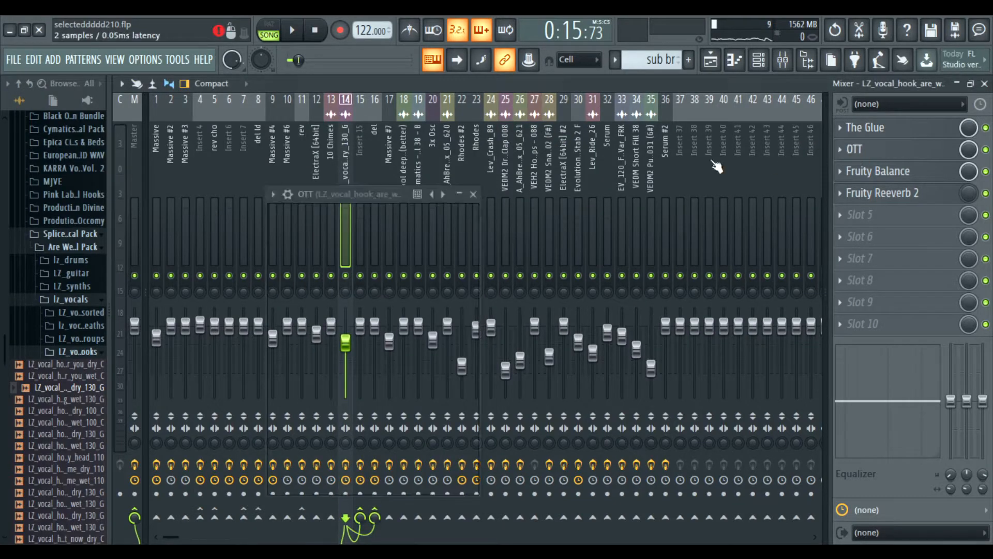
pyautogui.click(473, 194)
# Step: Play the vocal briefly and shift Fruity Balance to effect slot 4 and Fruity Reeverb 2 to slot 5
pyautogui.press('space')
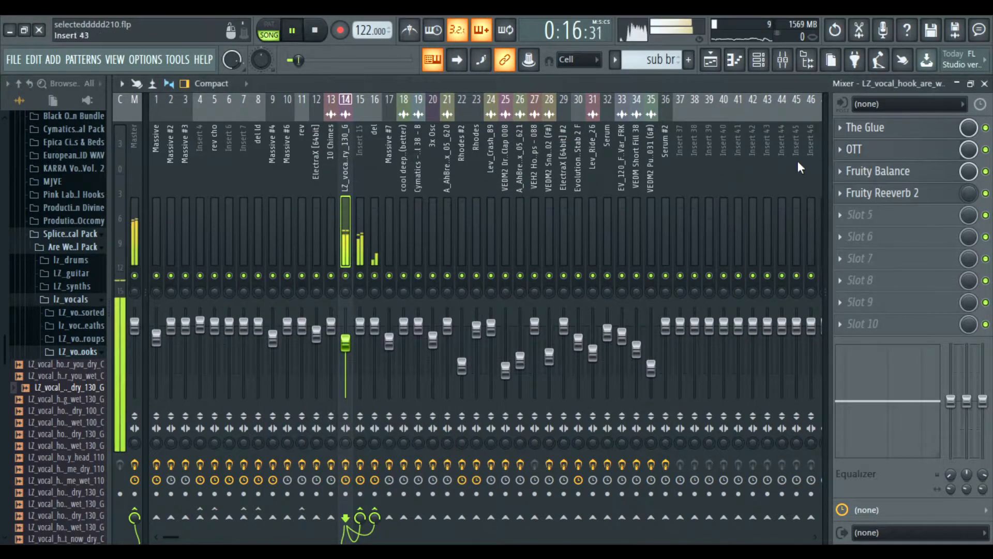
pyautogui.press('space')
pyautogui.moveTo(880, 193); pyautogui.dragTo(895, 221)
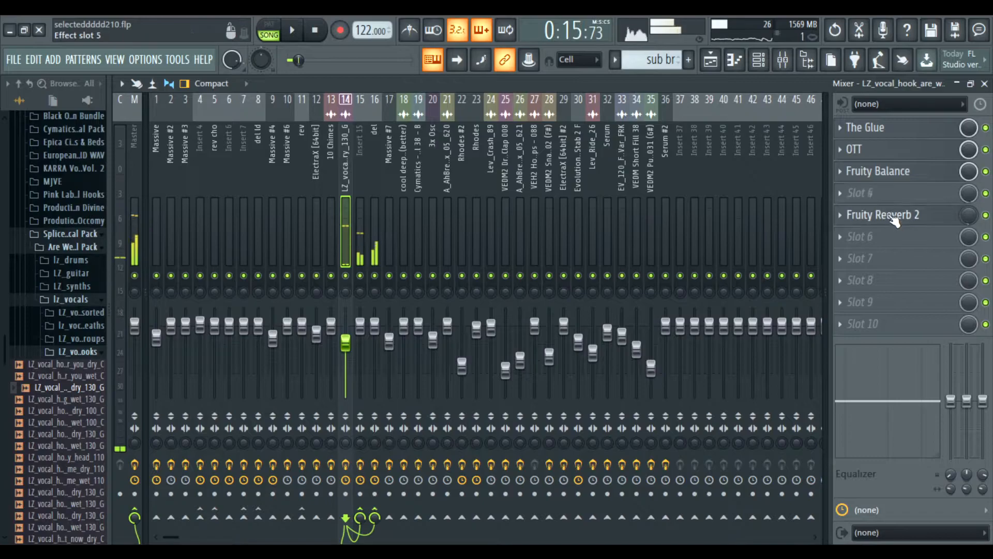
pyautogui.scroll(-1, 883, 174)
# Step: Examine the OTT settings on the vocal track and toggle the effect's bypass during playback to compare
pyautogui.click(879, 149)
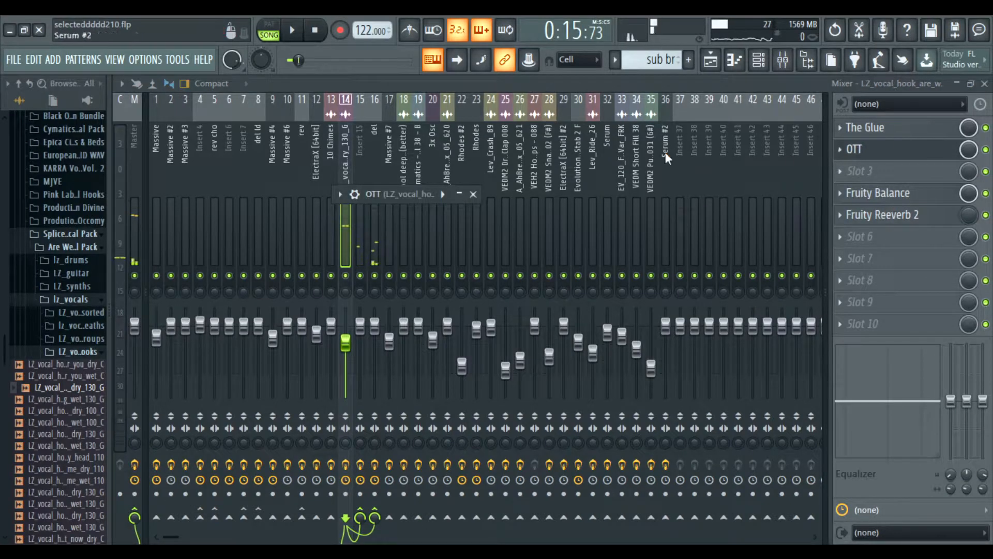
pyautogui.click(459, 194)
pyautogui.moveTo(405, 194); pyautogui.dragTo(436, 169)
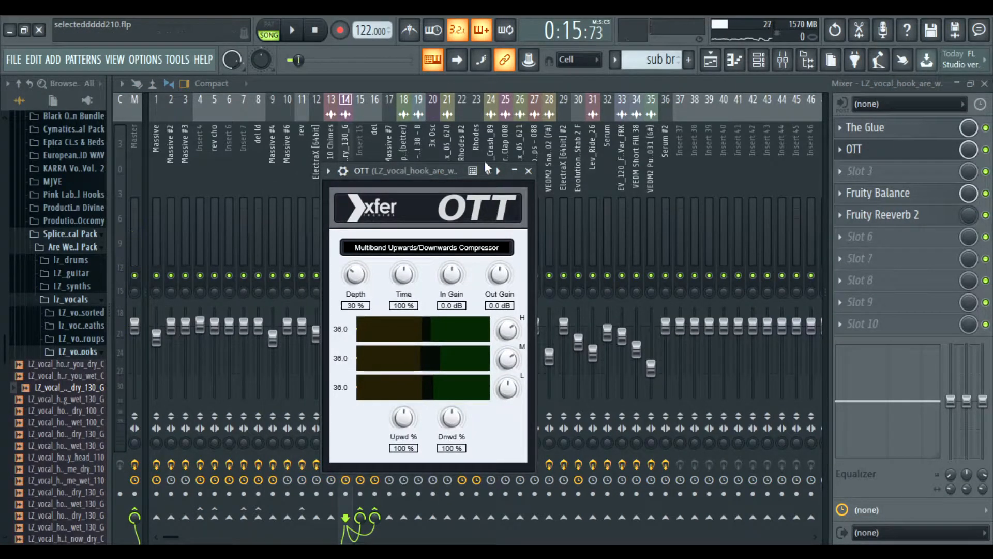
pyautogui.press('space')
pyautogui.click(986, 149)
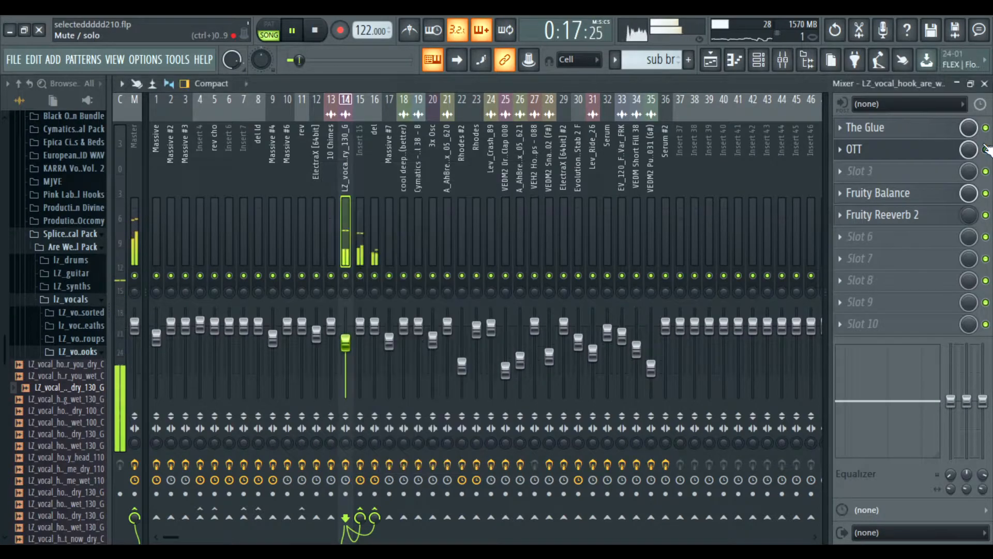
pyautogui.press('space')
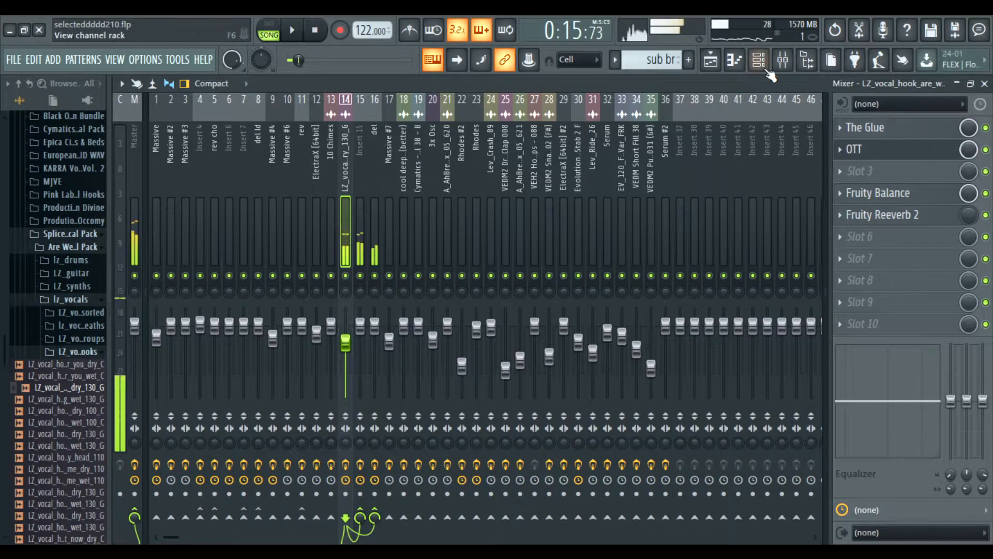
# Step: Check the vocal clips in the playlist and compare mixer track 14 with its send target, Insert 15
pyautogui.click(758, 63)
pyautogui.click(711, 60)
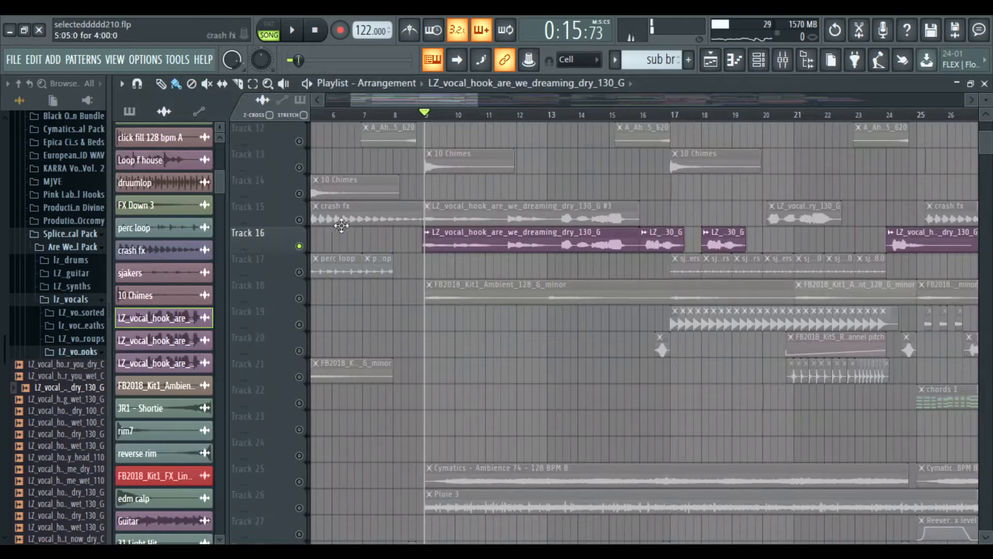
pyautogui.click(758, 60)
pyautogui.click(783, 60)
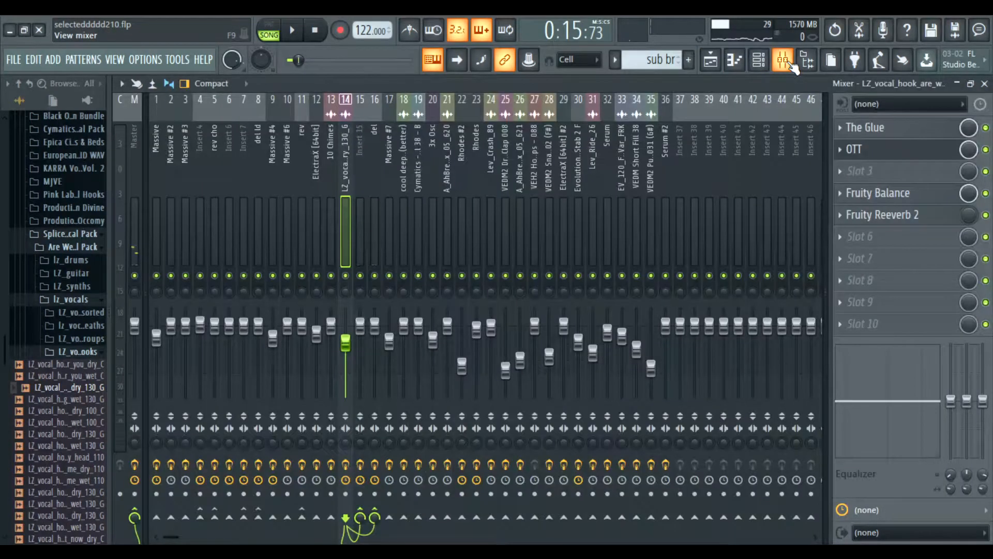
pyautogui.click(359, 160)
pyautogui.click(343, 162)
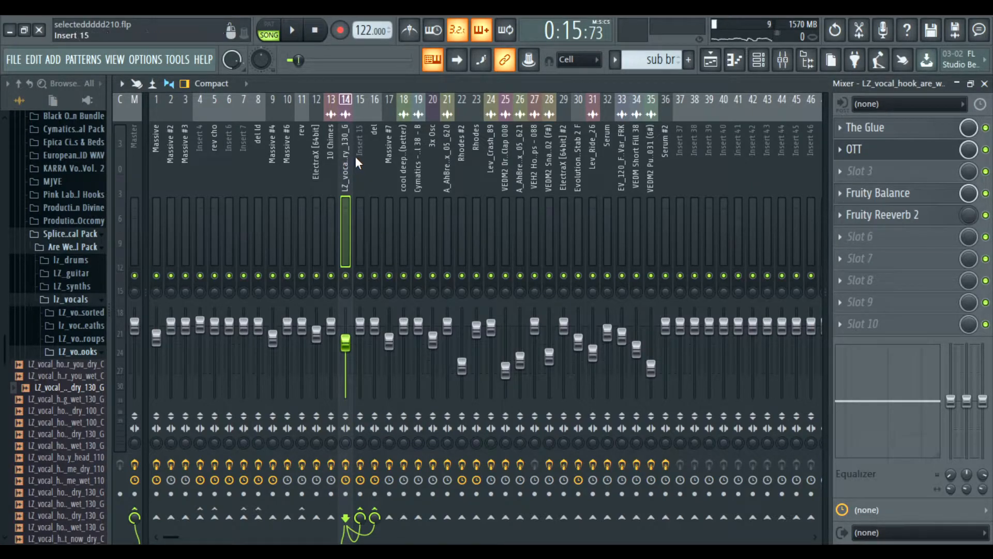
pyautogui.click(356, 155)
pyautogui.click(344, 157)
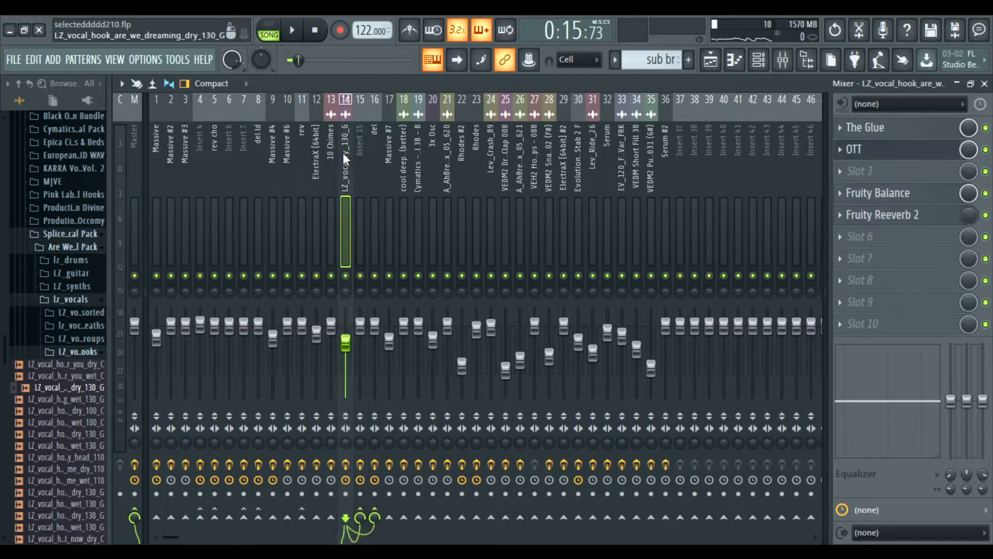
# Step: View the vocal's send tracks Insert 15 and del in the mixer beside vocal track 14
pyautogui.click(712, 63)
pyautogui.click(360, 159)
pyautogui.click(371, 156)
pyautogui.click(360, 160)
pyautogui.click(349, 163)
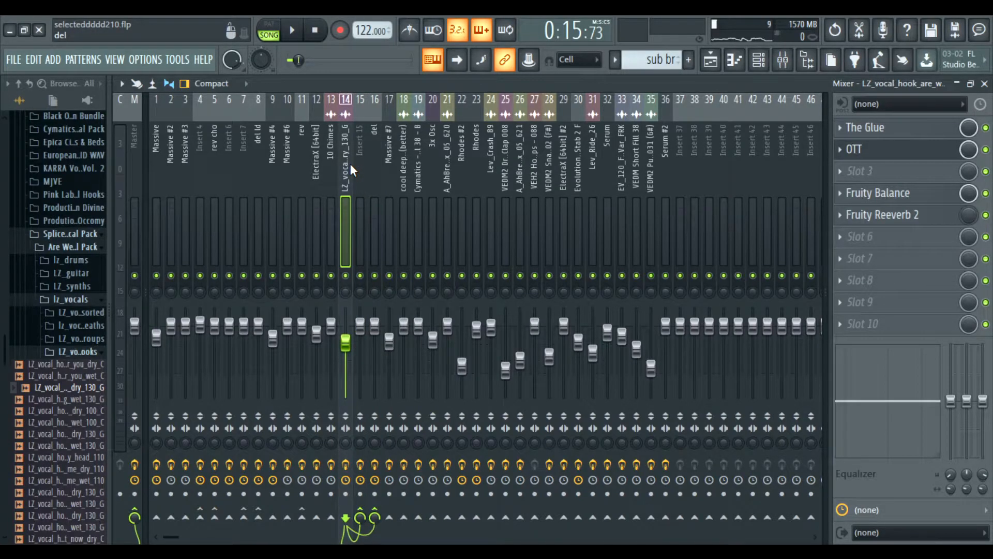
pyautogui.click(354, 162)
# Step: View the Insert 15 effects once more and play the soloed vocal from bar 9 in the playlist
pyautogui.click(710, 59)
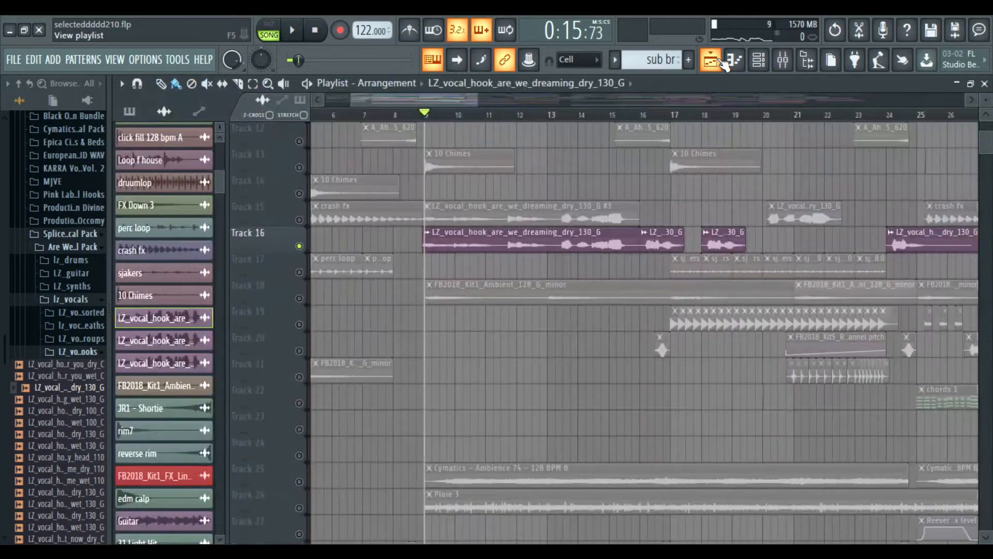
pyautogui.scroll(3, 446, 125)
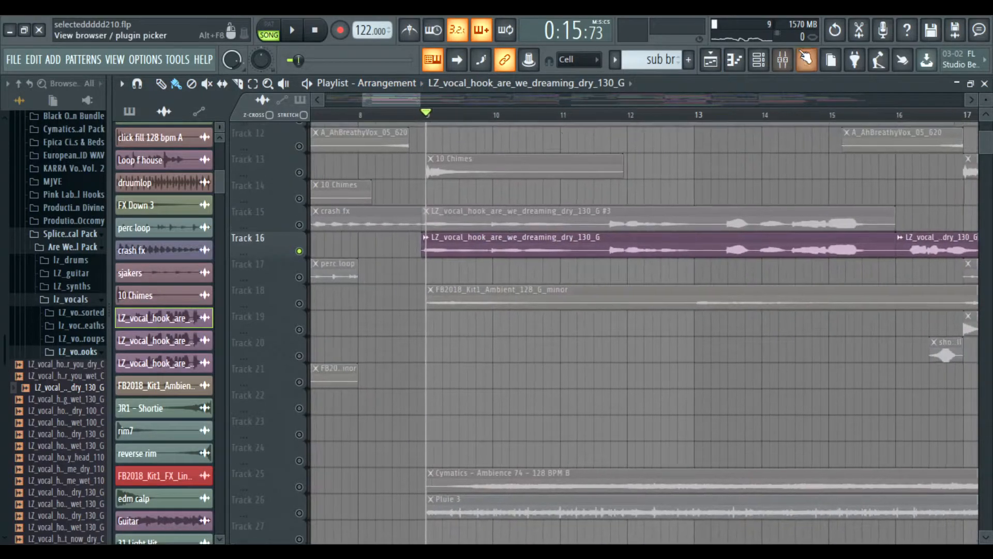
pyautogui.click(783, 59)
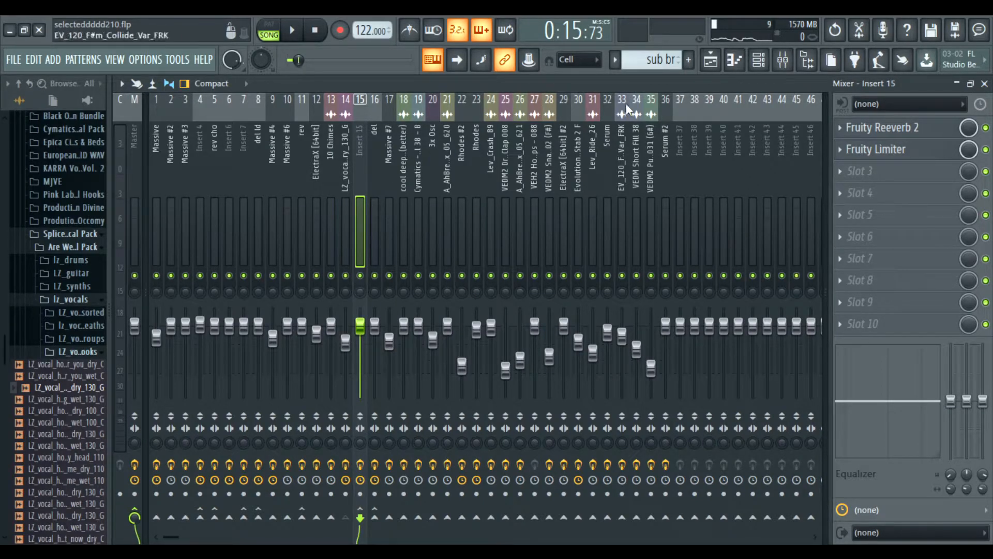
pyautogui.click(711, 59)
pyautogui.press('space')
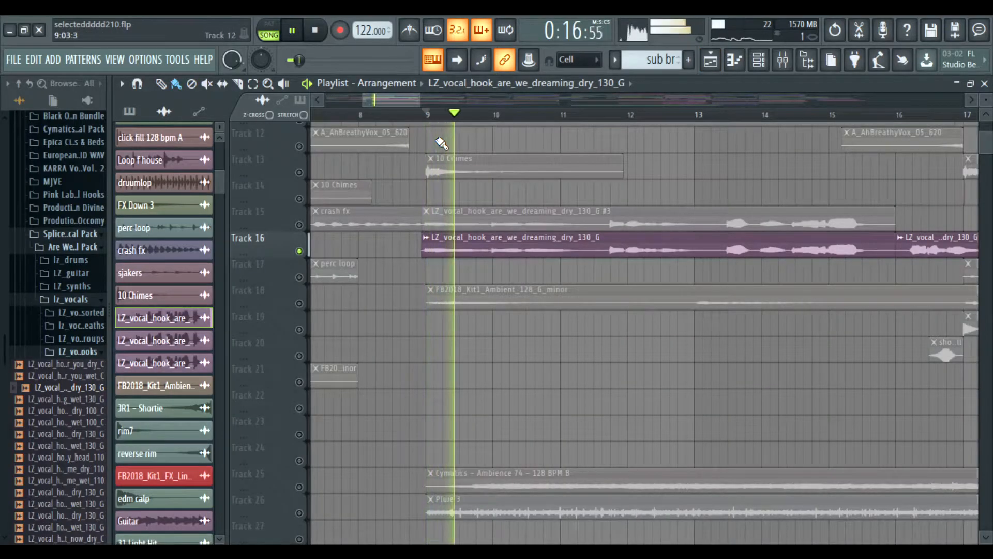
pyautogui.press('space')
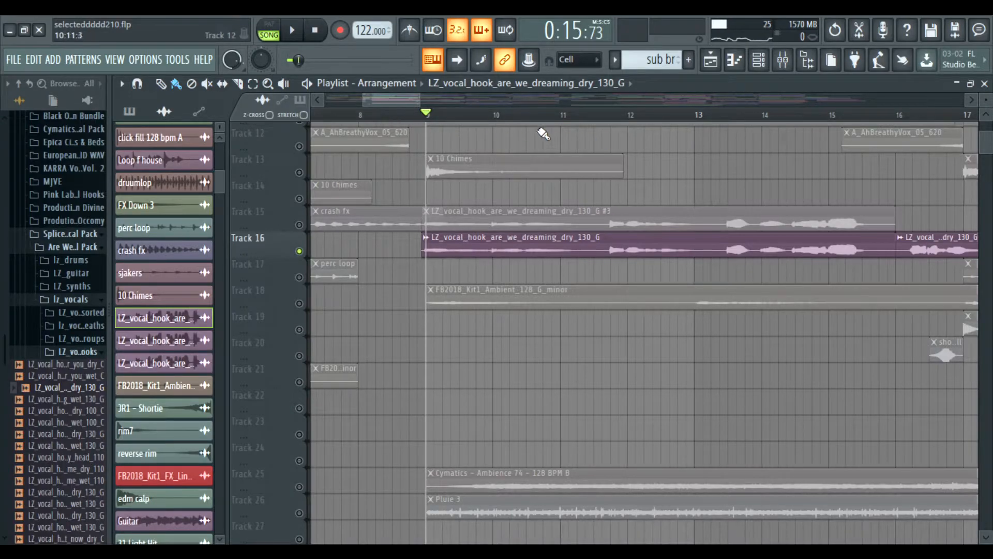
# Step: Play the soloed vocal briefly and compare its send tracks Insert 15 and del in the mixer
pyautogui.press('space')
pyautogui.press('space')
pyautogui.click(782, 60)
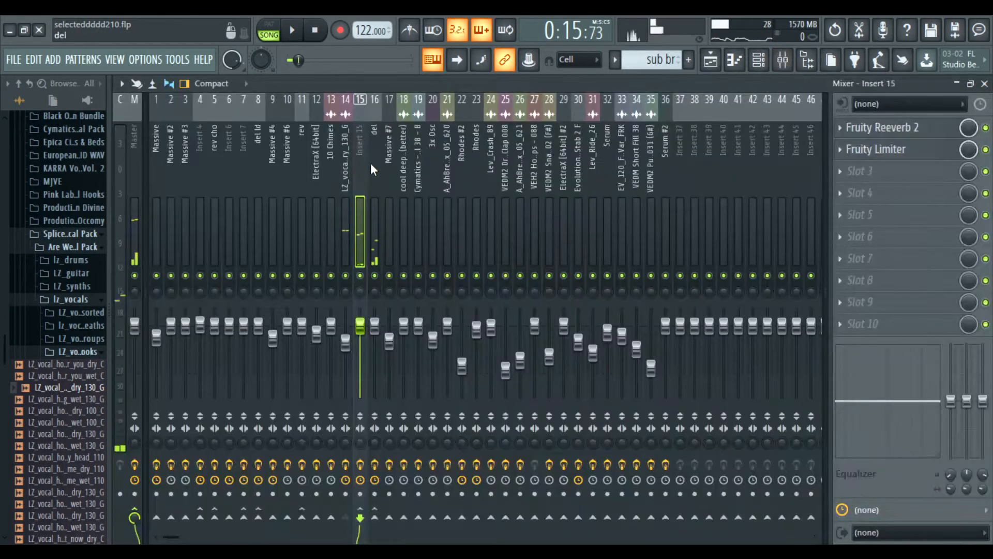
pyautogui.click(376, 147)
pyautogui.click(365, 147)
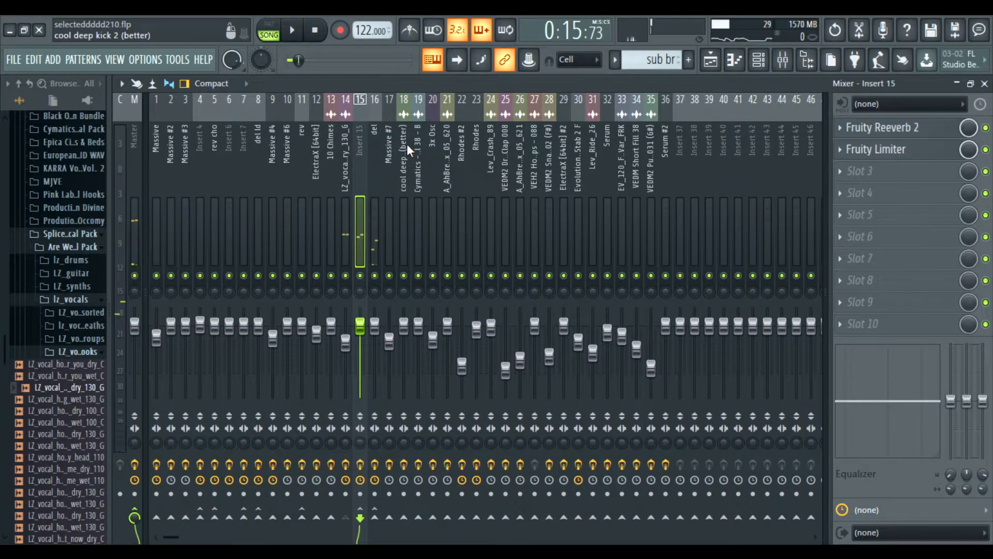
pyautogui.click(374, 151)
# Step: Play the soloed Track 16 vocal from bar 9 in the playlist, then stop it
pyautogui.click(718, 67)
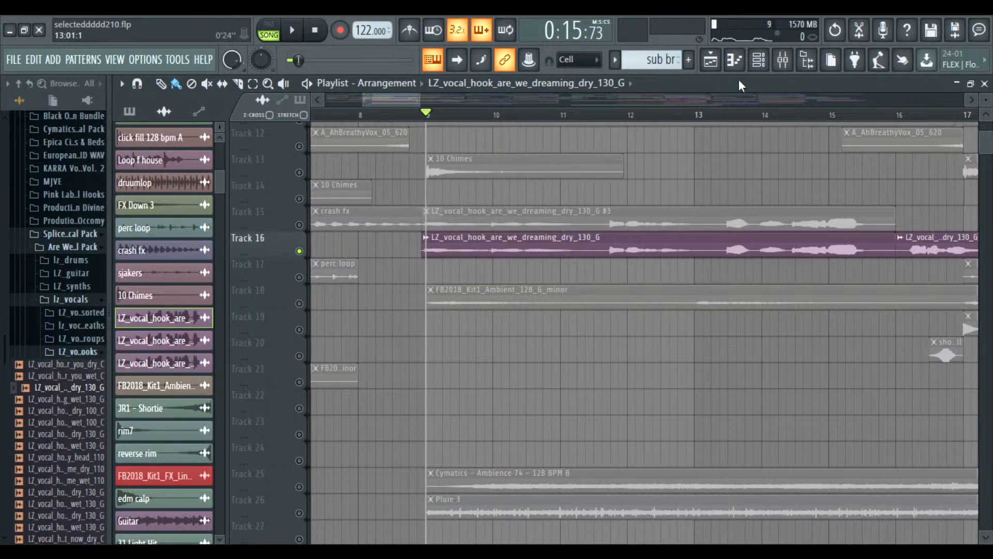
pyautogui.press('space')
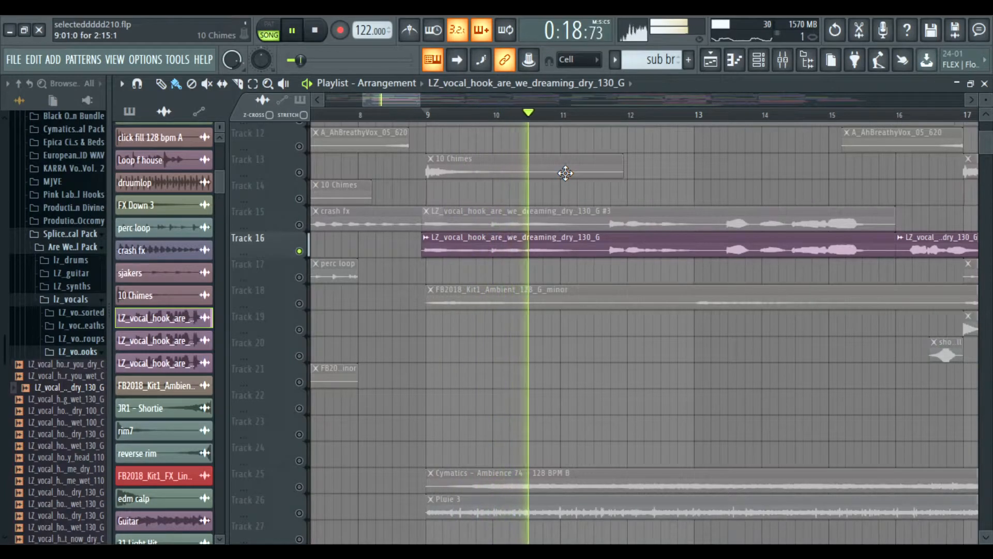
pyautogui.press('space')
# Step: View vocal track 14's send routing and examine the Fruity delay 2 settings on the del mixer track
pyautogui.click(783, 59)
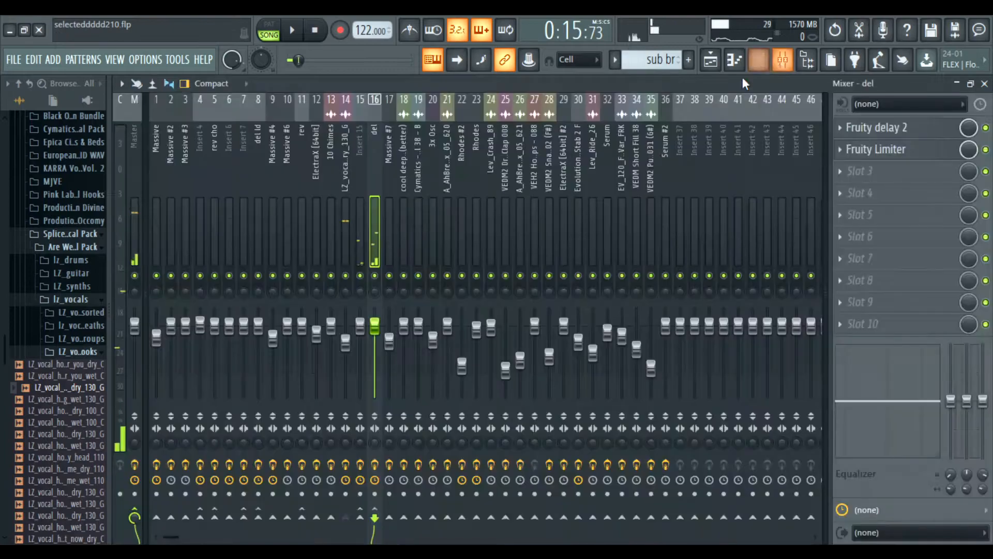
pyautogui.click(346, 171)
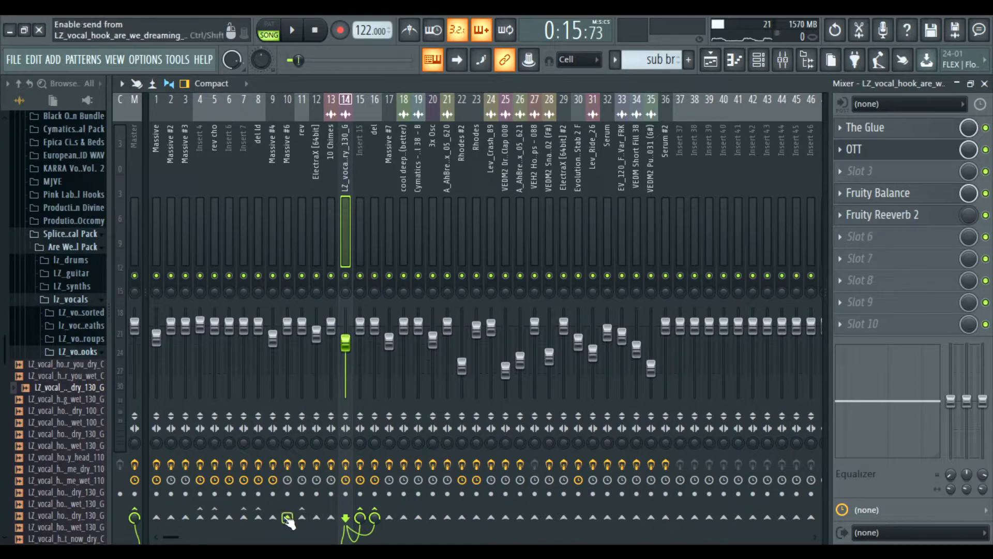
pyautogui.click(374, 217)
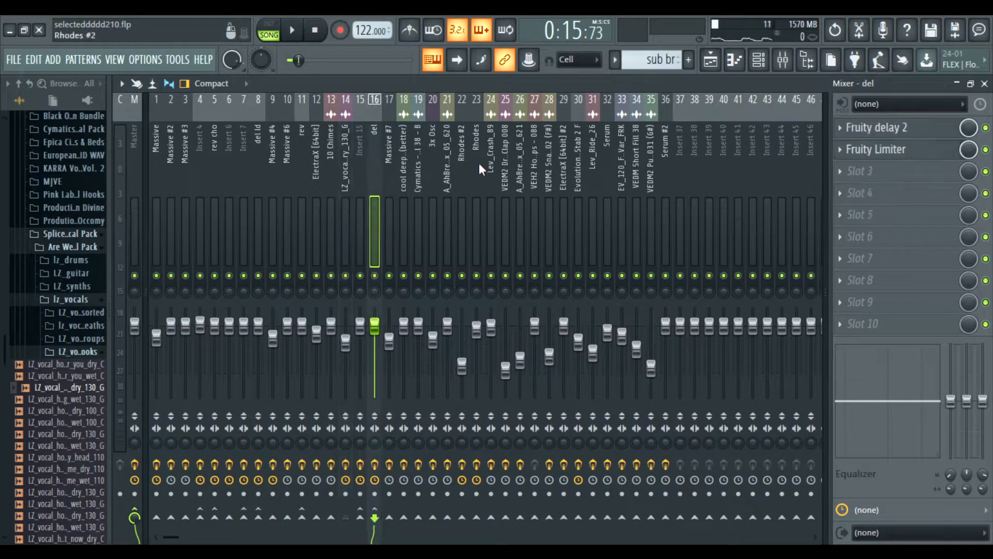
pyautogui.click(889, 135)
pyautogui.moveTo(325, 192); pyautogui.dragTo(408, 170)
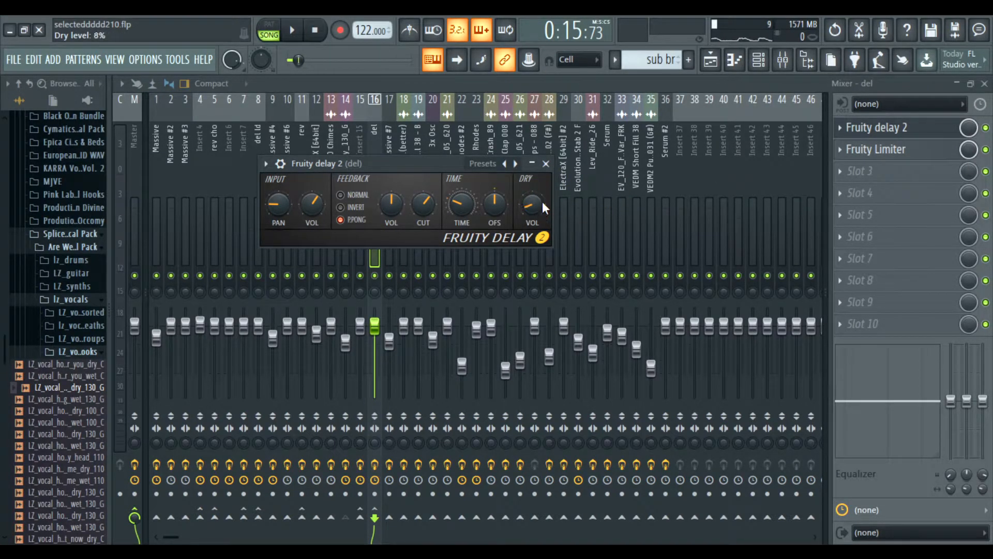
pyautogui.click(546, 164)
# Step: Examine the Fruity Limiter compressor settings on the del mixer track
pyautogui.click(871, 149)
pyautogui.moveTo(432, 208); pyautogui.dragTo(484, 174)
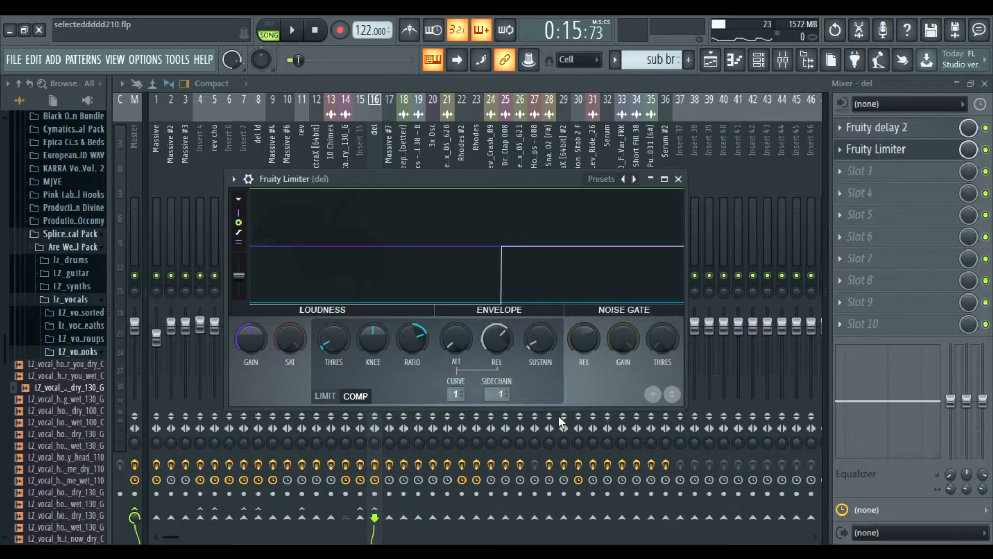
pyautogui.moveTo(465, 180); pyautogui.dragTo(483, 169)
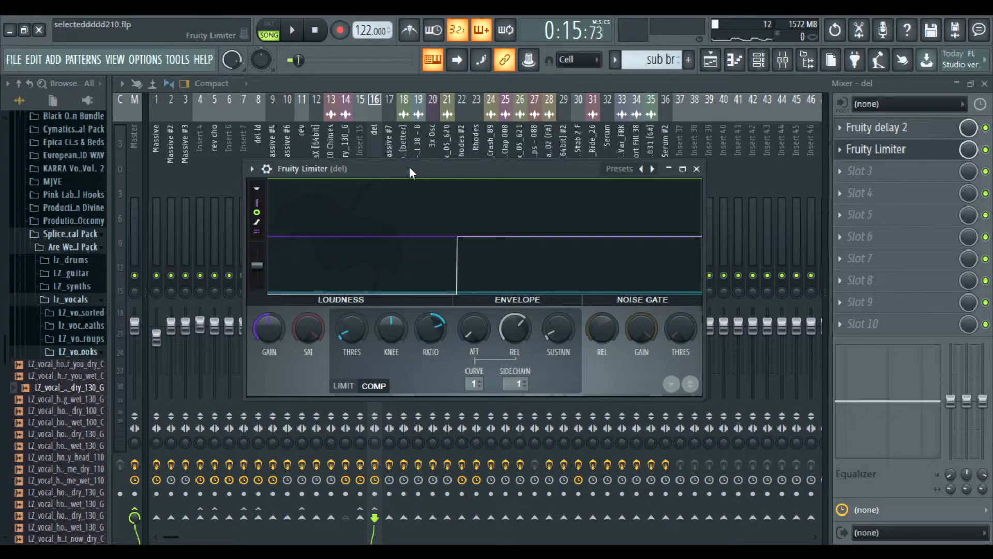
pyautogui.click(697, 169)
# Step: Recheck Fruity delay 2's time and feedback settings and the Fruity Limiter on the del track
pyautogui.click(872, 128)
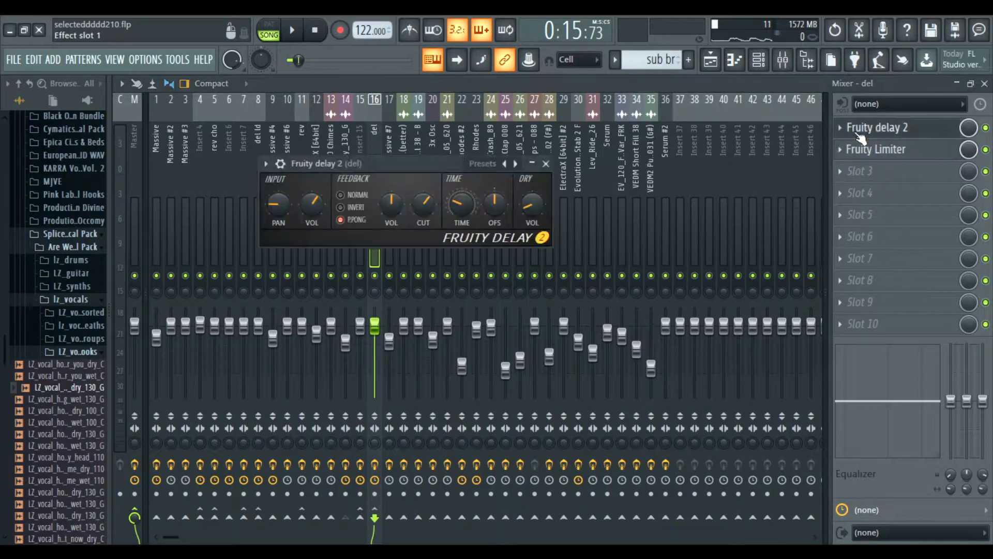
pyautogui.moveTo(409, 172); pyautogui.dragTo(442, 161)
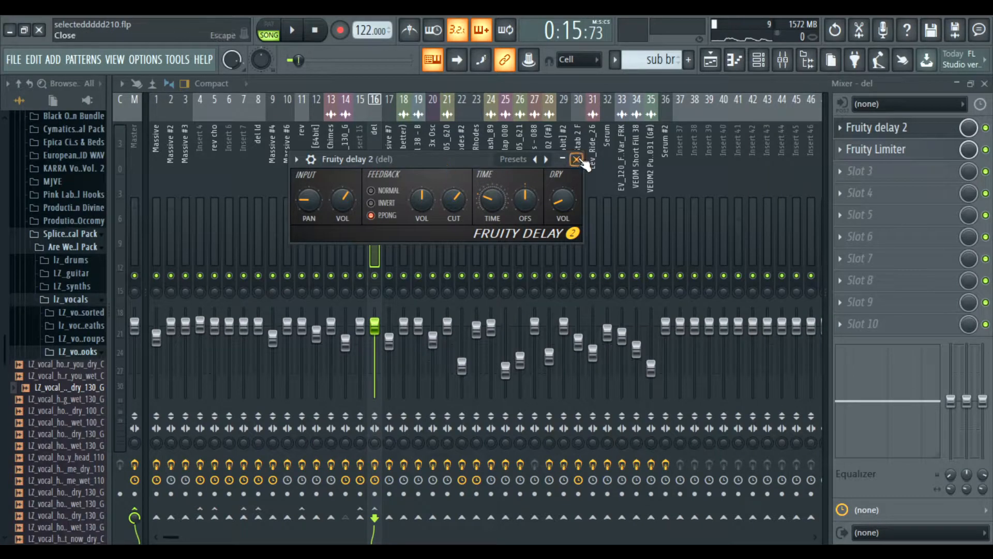
pyautogui.moveTo(410, 164); pyautogui.dragTo(398, 167)
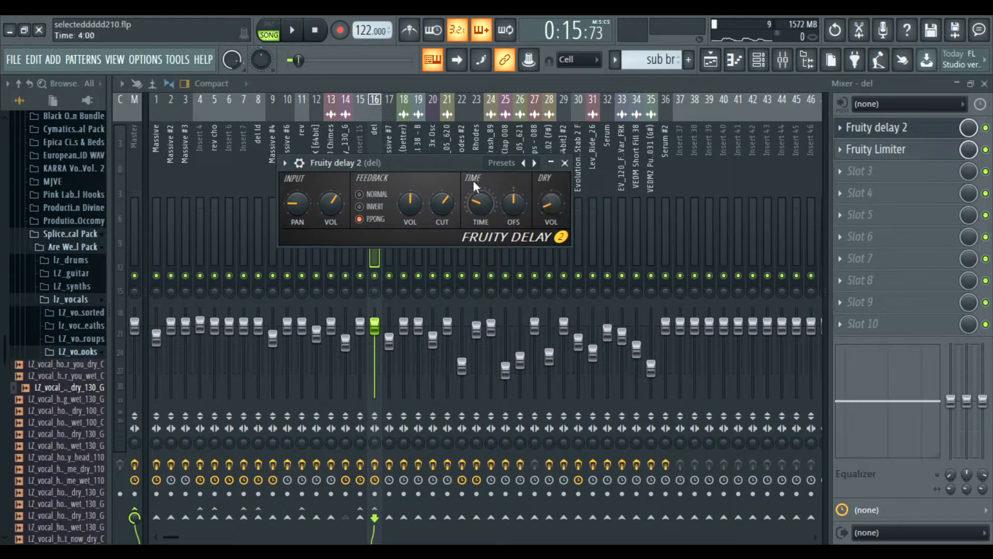
pyautogui.click(876, 150)
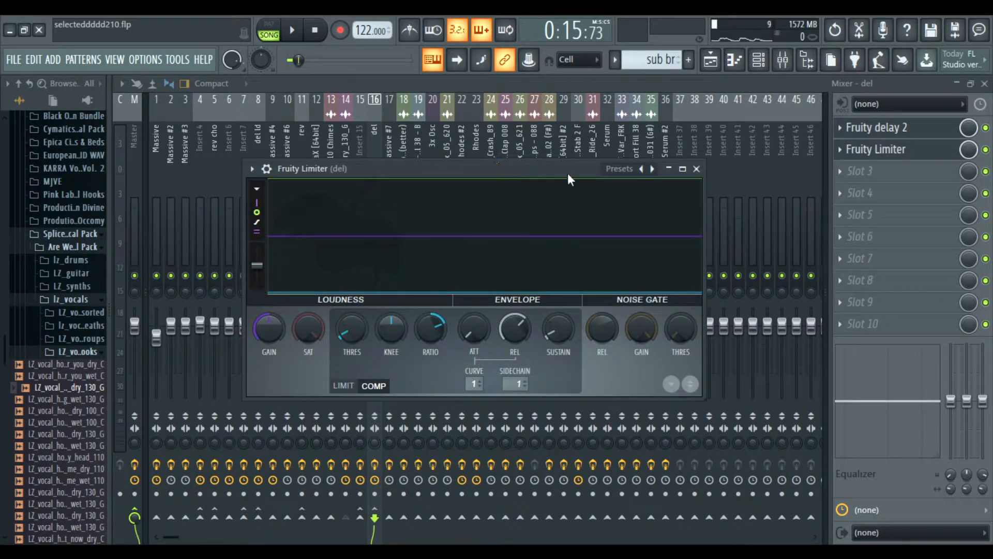
pyautogui.click(697, 169)
# Step: Check the vocal clips in the playlist and examine the Fruity Reeverb 2 settings on Insert 15
pyautogui.click(711, 60)
pyautogui.scroll(-3, 485, 125)
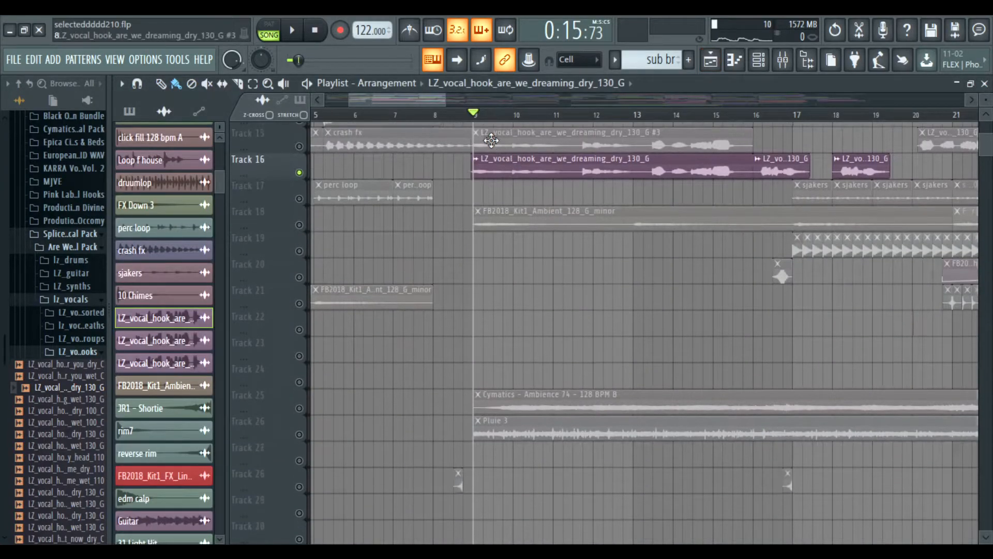
pyautogui.scroll(2, 486, 184)
pyautogui.click(783, 59)
pyautogui.click(363, 171)
pyautogui.click(882, 127)
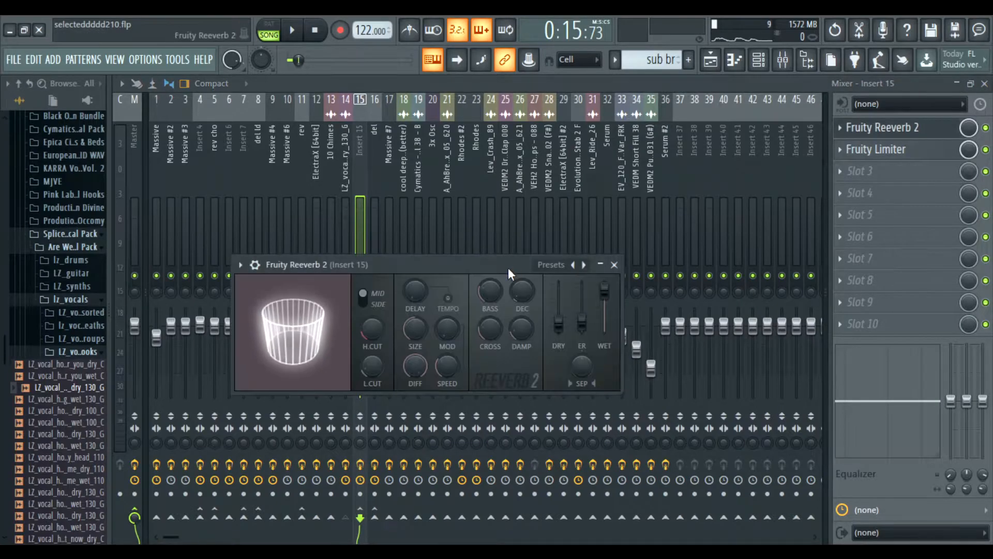
pyautogui.moveTo(508, 268); pyautogui.dragTo(505, 241)
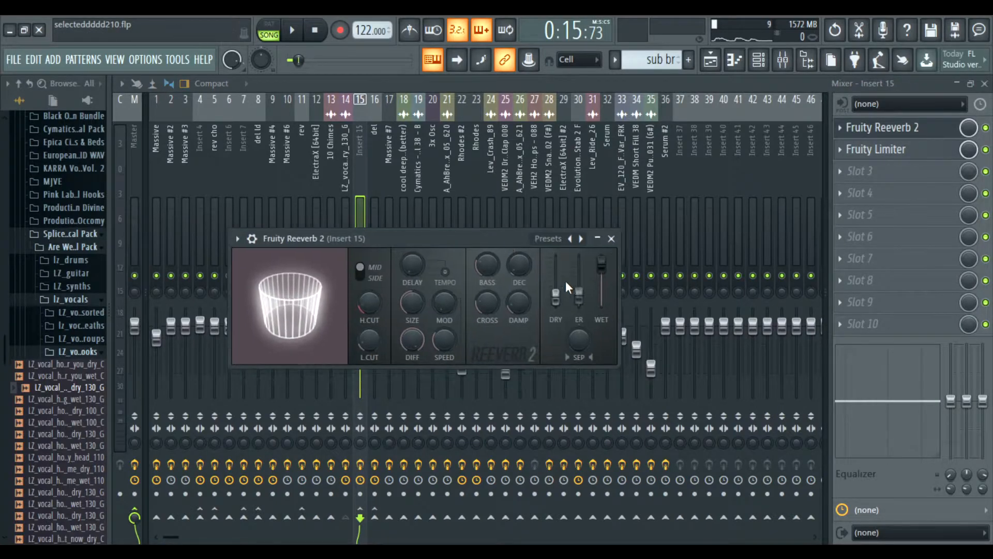
pyautogui.click(611, 239)
pyautogui.click(869, 128)
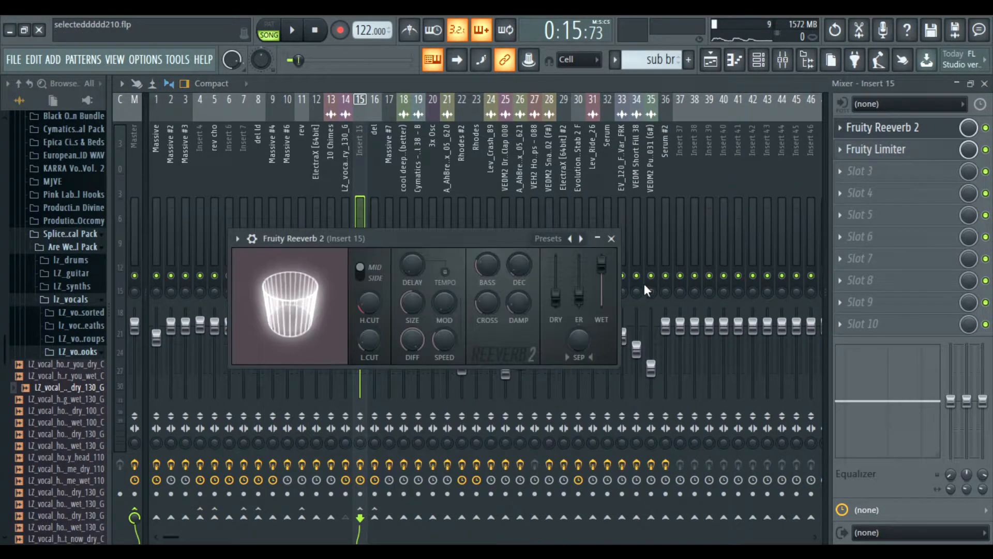
pyautogui.click(611, 238)
# Step: Examine the Fruity Limiter compressor settings on Insert 15
pyautogui.click(903, 158)
pyautogui.moveTo(451, 279); pyautogui.dragTo(447, 193)
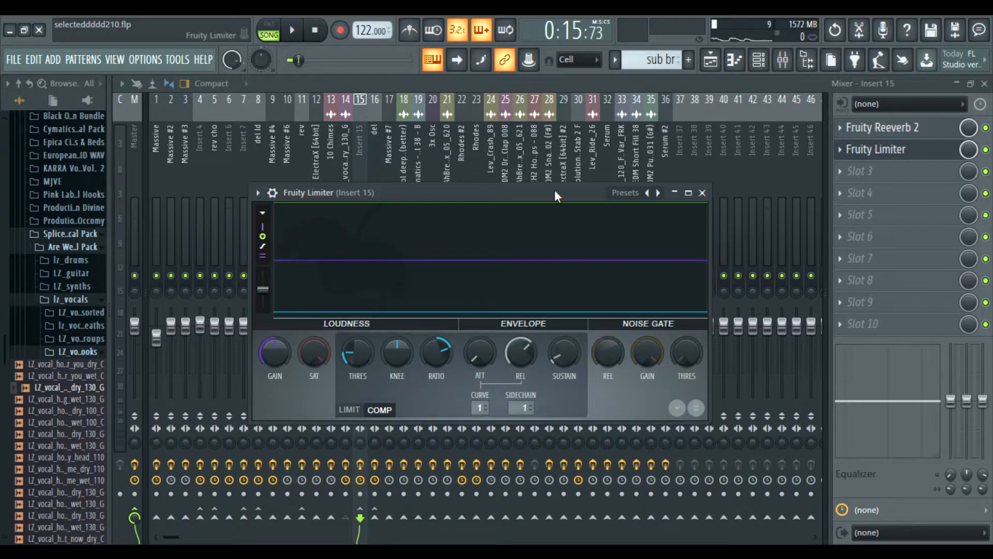
pyautogui.moveTo(555, 190); pyautogui.dragTo(575, 153)
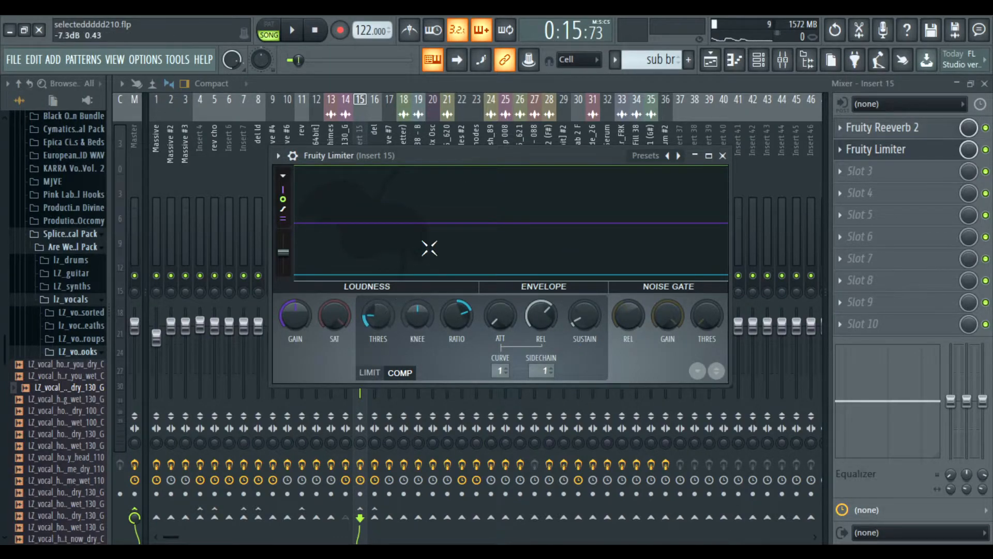
pyautogui.click(723, 156)
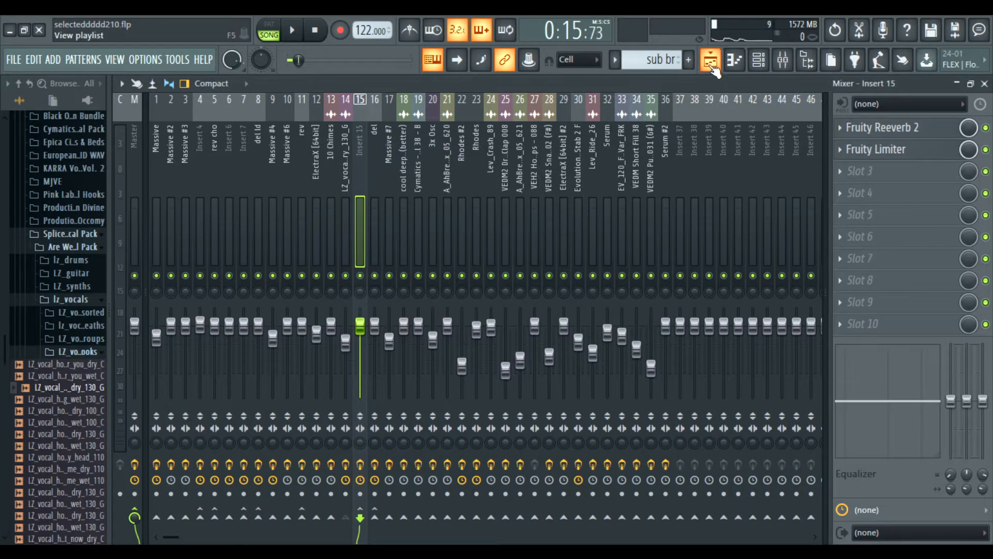
# Step: Unsolo the vocal on Track 16 in the playlist so all tracks are active
pyautogui.click(712, 67)
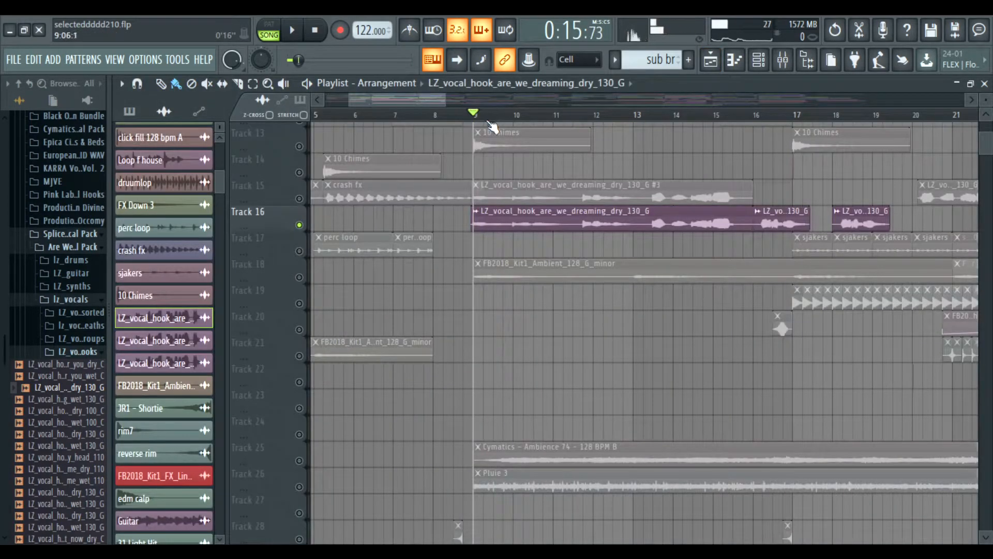
pyautogui.scroll(-3, 495, 127)
pyautogui.scroll(5, 425, 179)
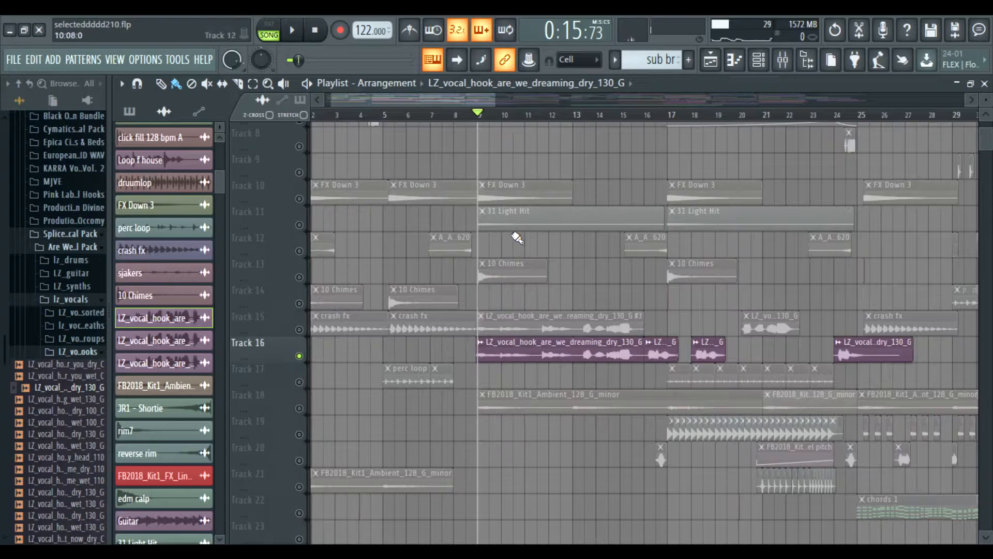
pyautogui.rightClick(299, 356)
pyautogui.scroll(-1, 431, 211)
pyautogui.scroll(4, 432, 208)
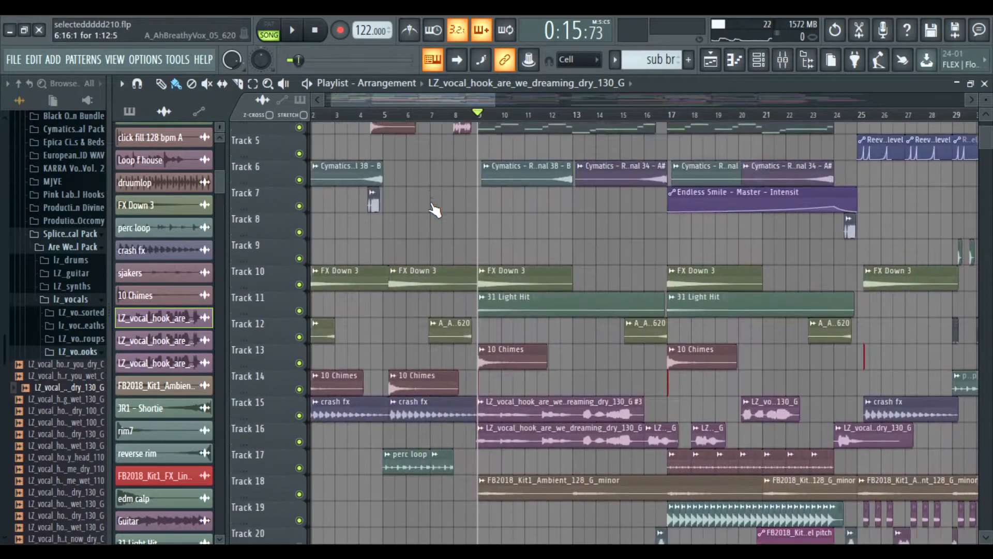
pyautogui.scroll(-6, 432, 204)
pyautogui.scroll(2, 431, 200)
# Step: Play the full arrangement briefly from bar 9 and look over the break's tracks
pyautogui.press('space')
pyautogui.scroll(-11, 432, 203)
pyautogui.press('space')
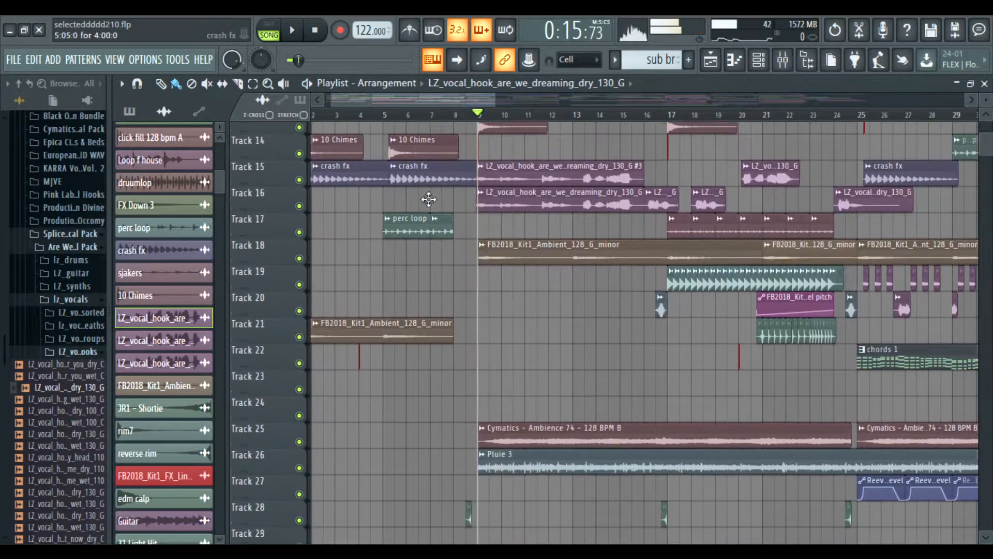
pyautogui.scroll(4, 431, 203)
pyautogui.scroll(15, 432, 207)
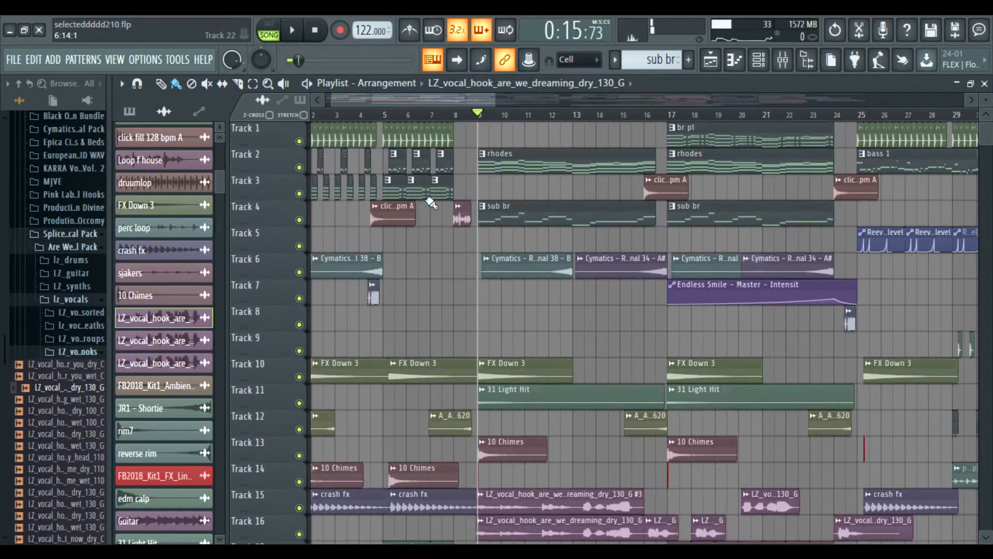
# Step: Play the full arrangement from just before bar 16 and look over the lower tracks
pyautogui.click(642, 117)
pyautogui.press('space')
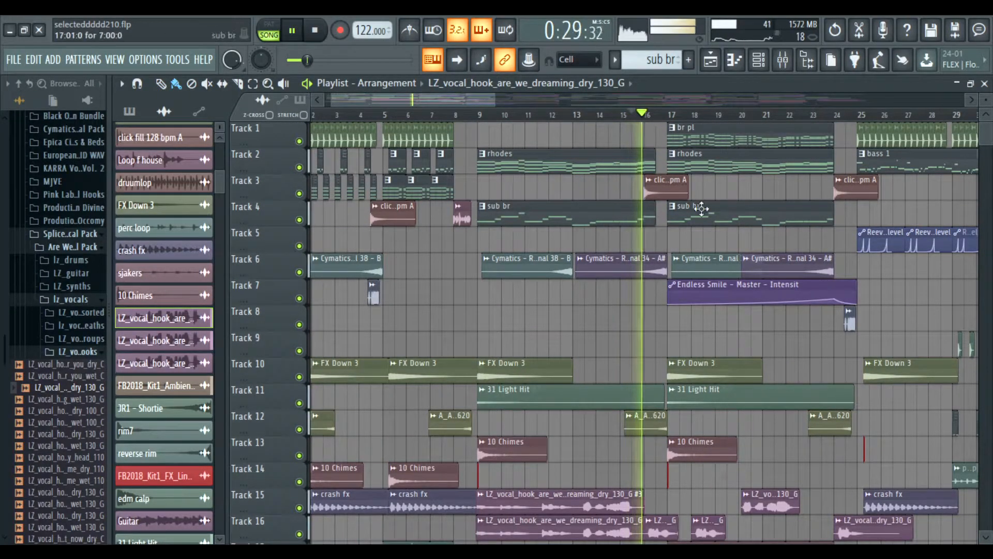
pyautogui.scroll(-2, 424, 200)
pyautogui.press('space')
pyautogui.scroll(-12, 435, 192)
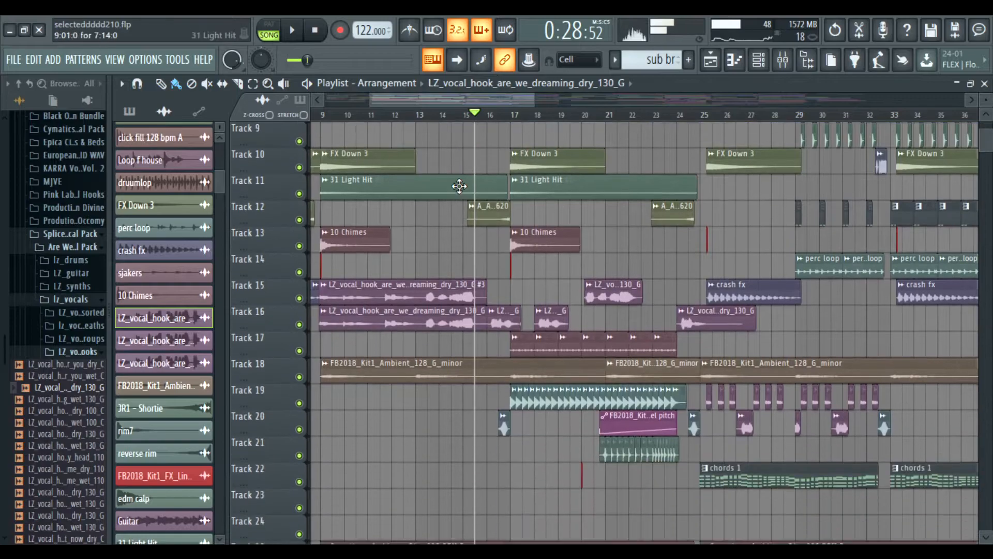
# Step: Play the arrangement from bar 15 through the break's second half up to about bar 24
pyautogui.scroll(3, 443, 186)
pyautogui.press('space')
pyautogui.scroll(11, 441, 187)
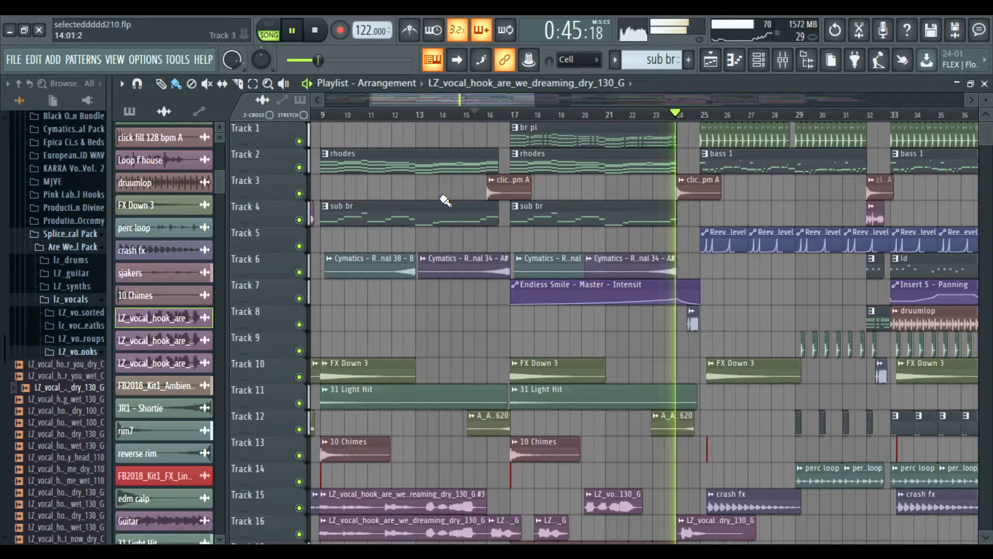
pyautogui.scroll(-2, 567, 125)
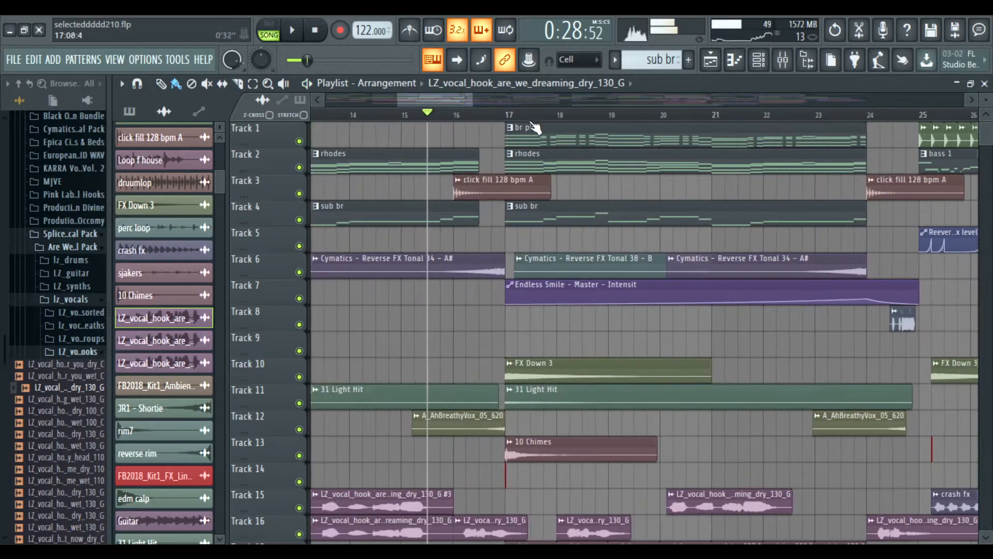
# Step: Place the playhead at bar 17, where the br pl pattern starts
pyautogui.scroll(-3, 477, 176)
pyautogui.scroll(-2, 468, 178)
pyautogui.scroll(5, 459, 182)
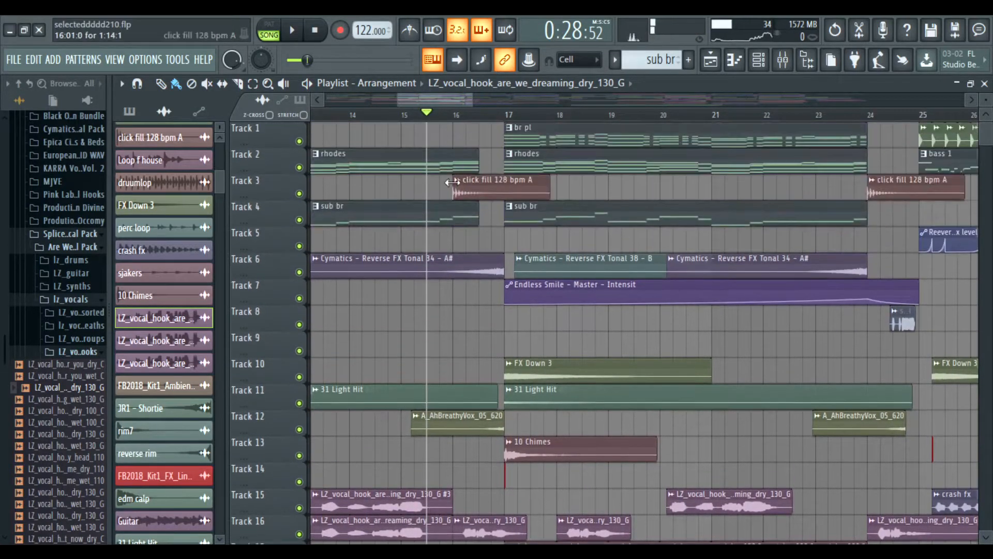
pyautogui.click(506, 115)
pyautogui.scroll(-2, 510, 120)
pyautogui.click(505, 116)
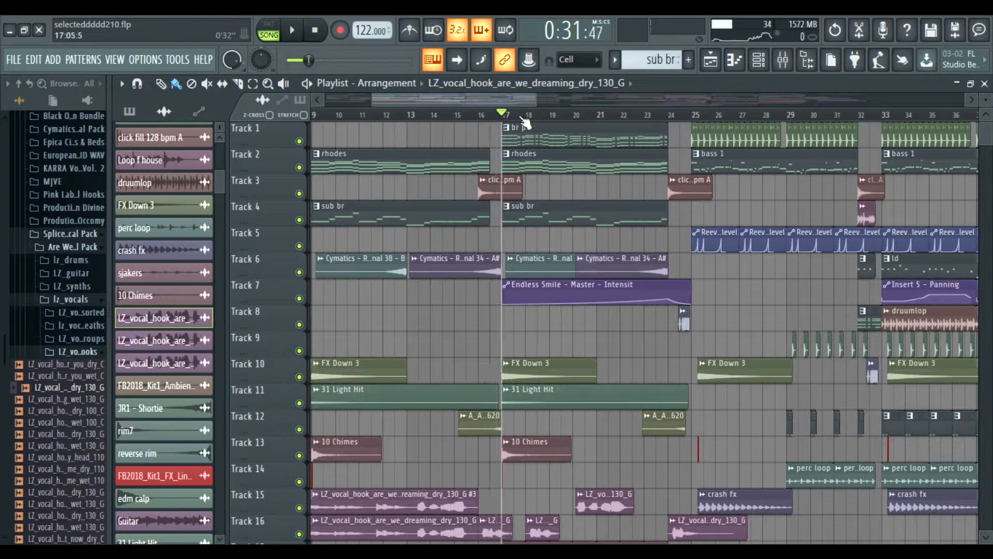
# Step: Solo Track 1 and play the br pl pattern from bar 17
pyautogui.click(759, 59)
pyautogui.click(728, 96)
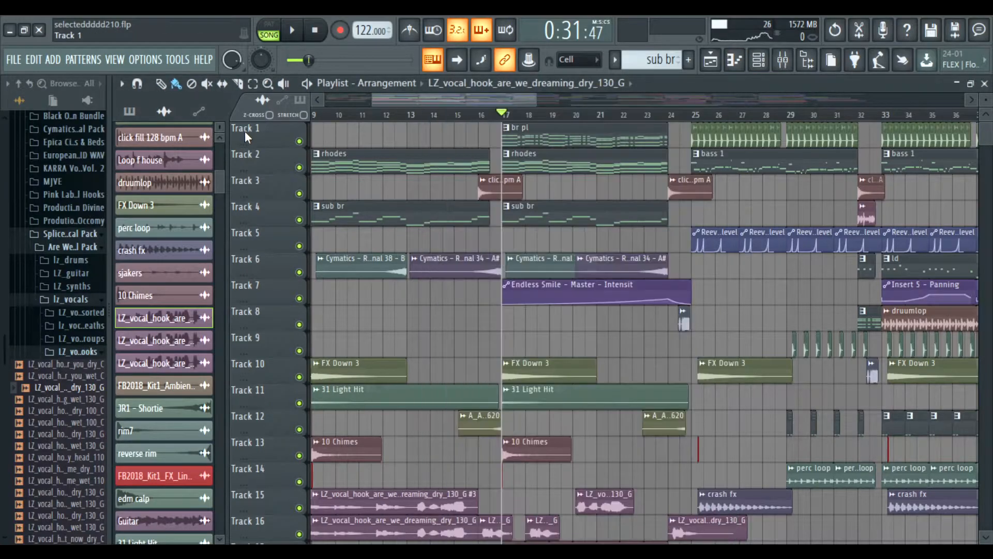
pyautogui.rightClick(299, 141)
pyautogui.press('space')
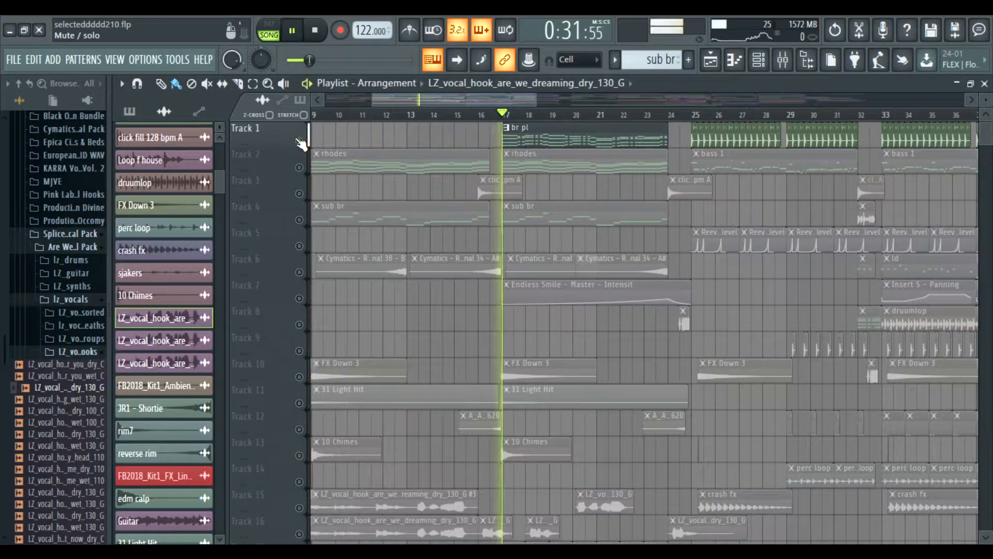
# Step: Stop playback, set br pl as the active pattern in pattern mode, and bring up its Massive #7 instrument from the channel rack
pyautogui.click(759, 60)
pyautogui.click(619, 63)
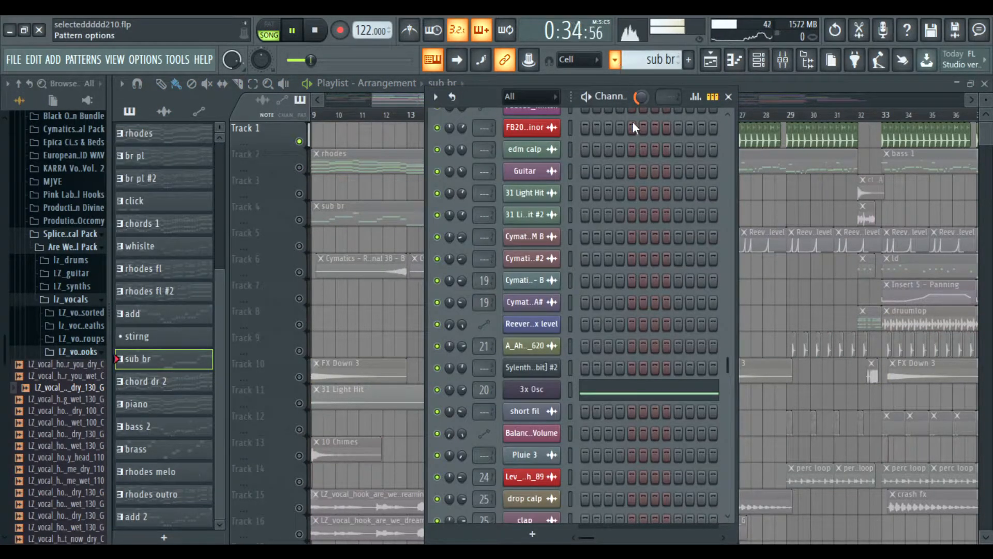
pyautogui.click(165, 157)
pyautogui.press('space')
pyautogui.click(269, 32)
pyautogui.scroll(10, 634, 234)
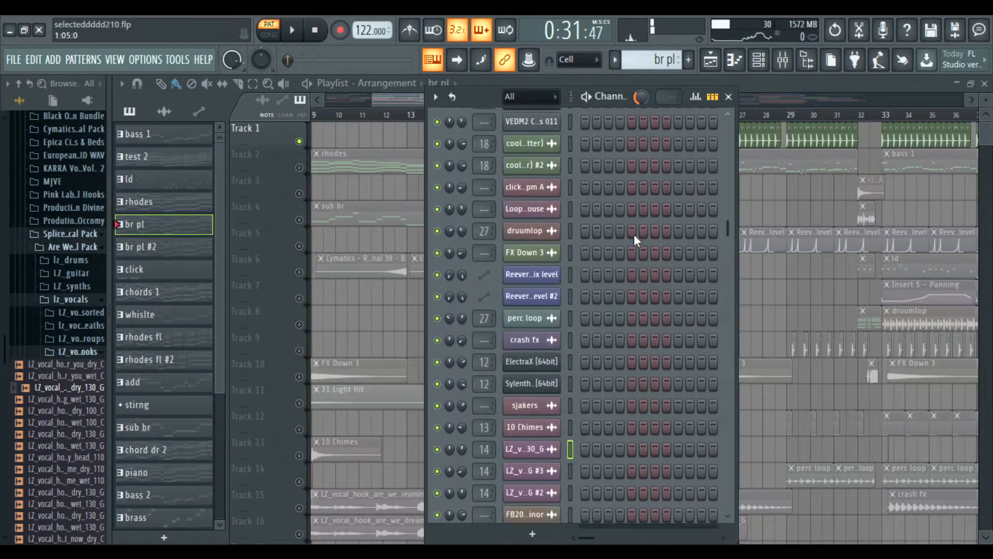
pyautogui.scroll(-7, 615, 224)
pyautogui.scroll(5, 615, 227)
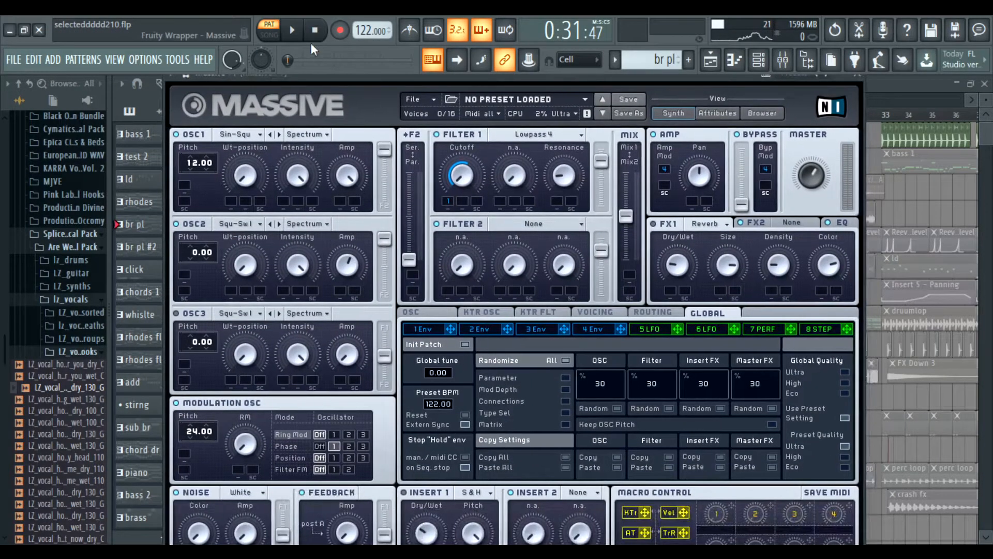
# Step: Play the br pl pattern with its Massive synth window in view
pyautogui.press('space')
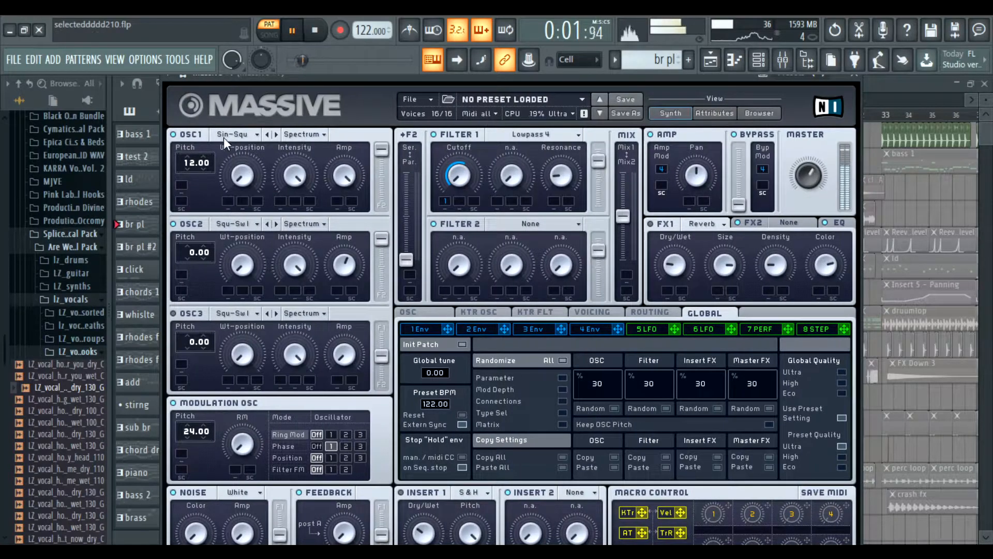
pyautogui.moveTo(368, 78); pyautogui.dragTo(386, 78)
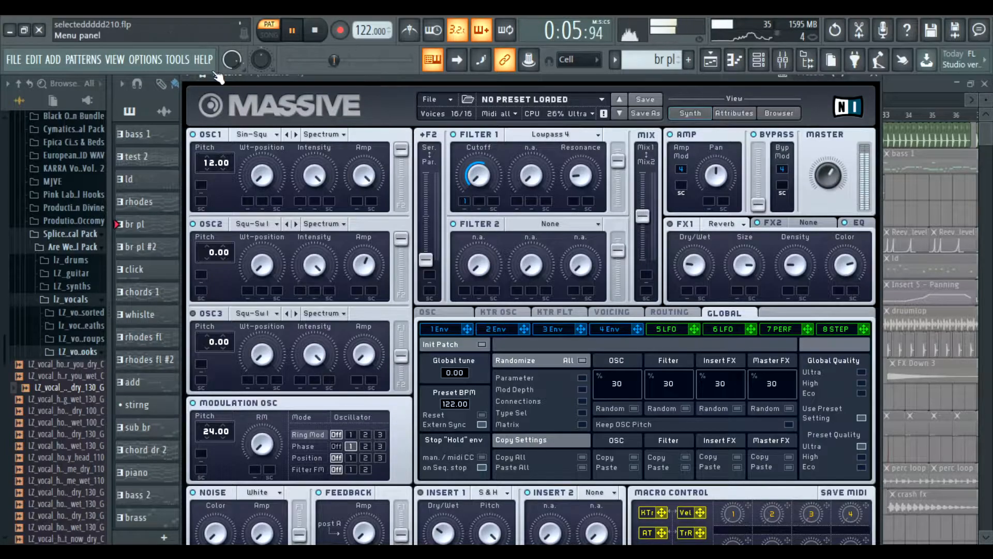
pyautogui.moveTo(326, 78); pyautogui.dragTo(335, 79)
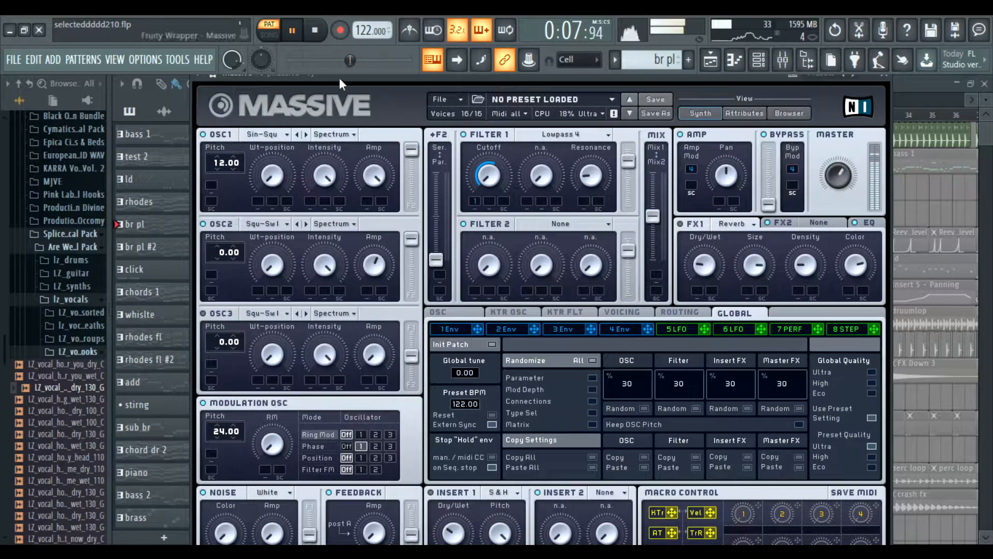
pyautogui.press('space')
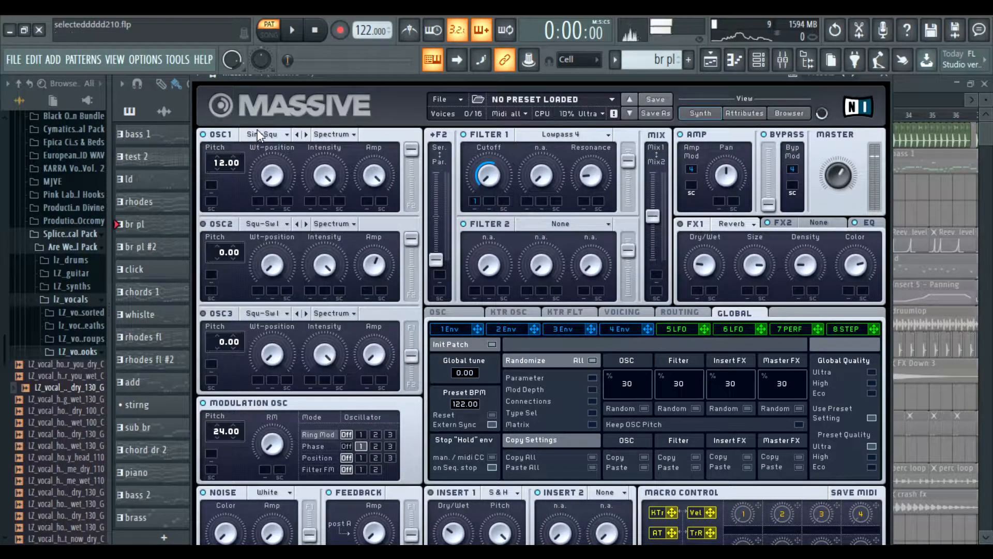
# Step: Play the pattern again and check OSC1's wavetable choices, keeping Sin-Square
pyautogui.press('space')
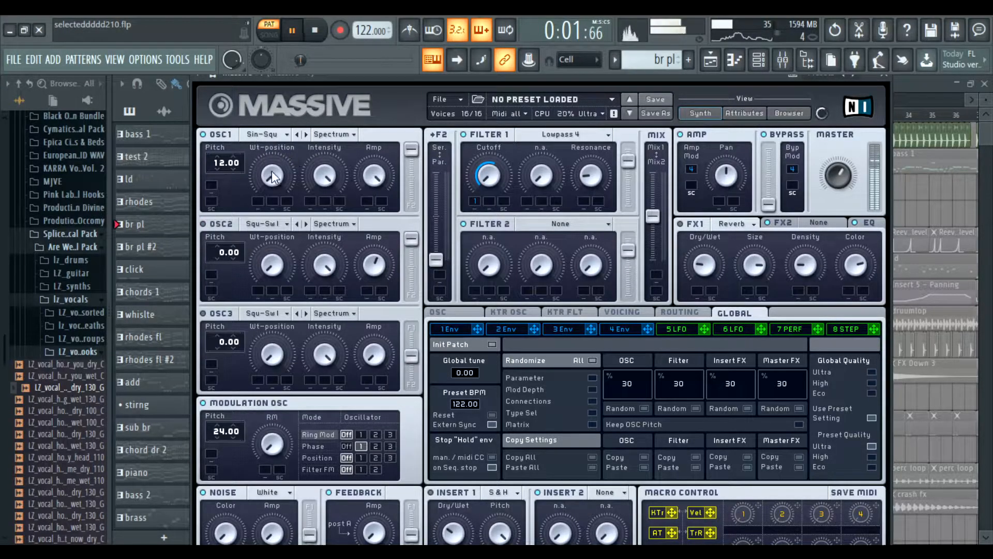
pyautogui.click(266, 136)
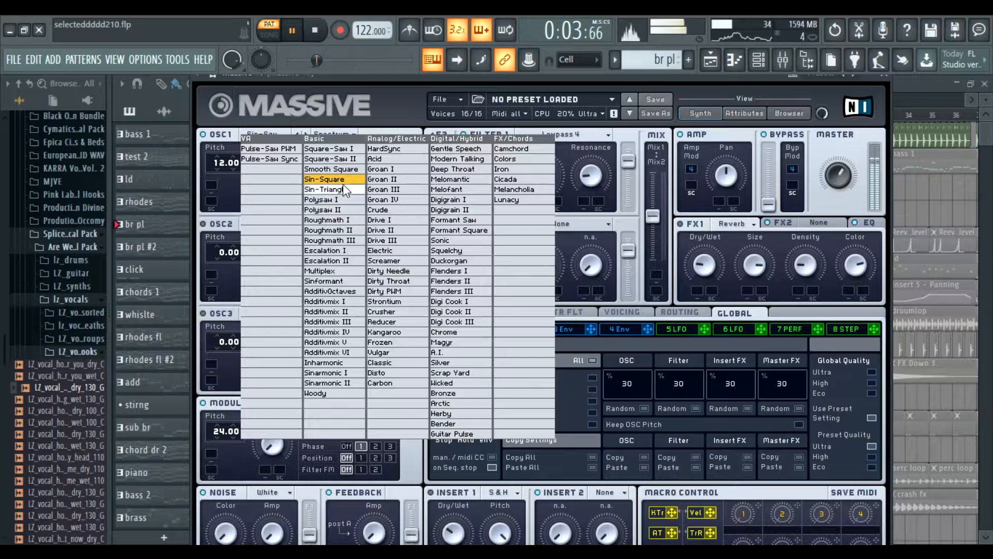
pyautogui.click(321, 179)
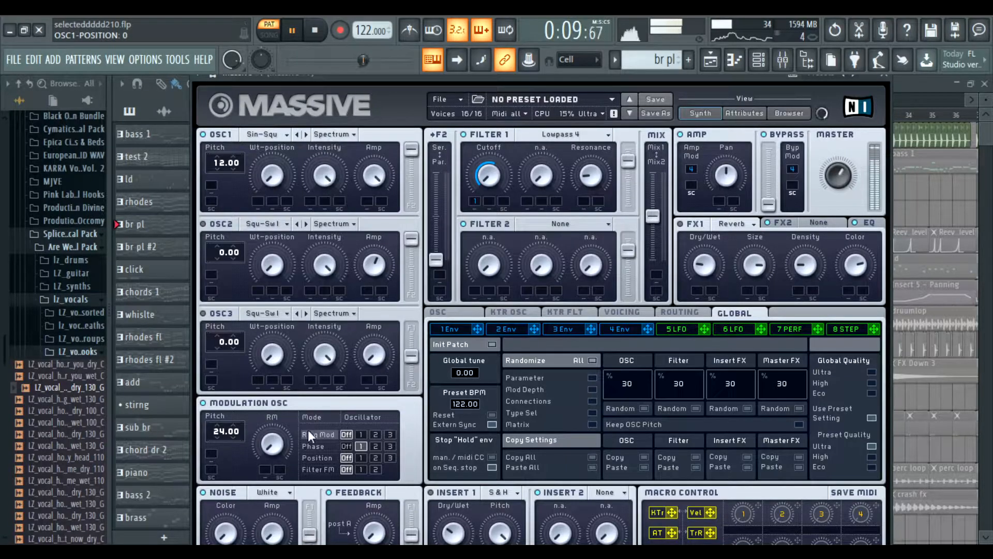
# Step: Show the Modulation OSC's Phase setting and its envelope 2, and set that envelope's decay to about 0.135
pyautogui.click(315, 446)
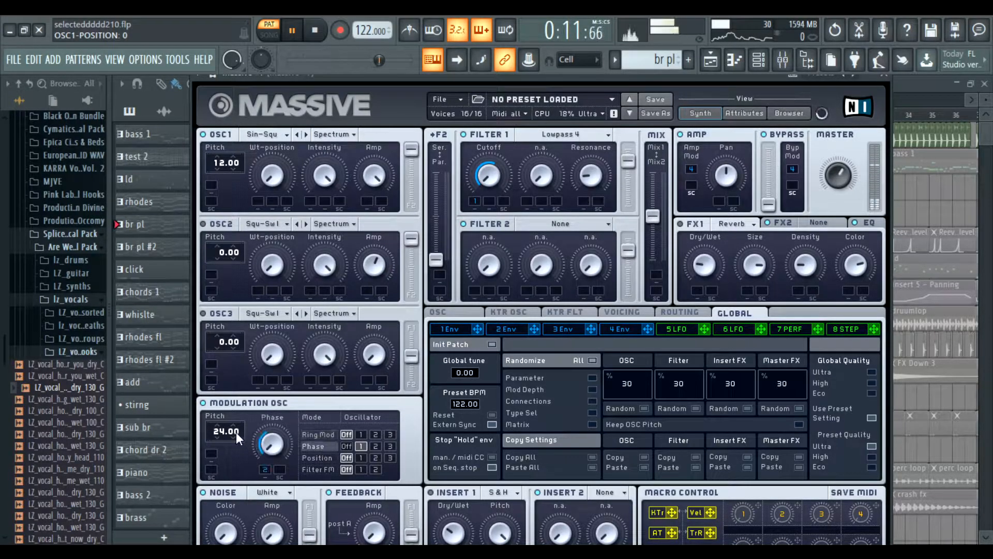
pyautogui.click(507, 329)
pyautogui.press('space')
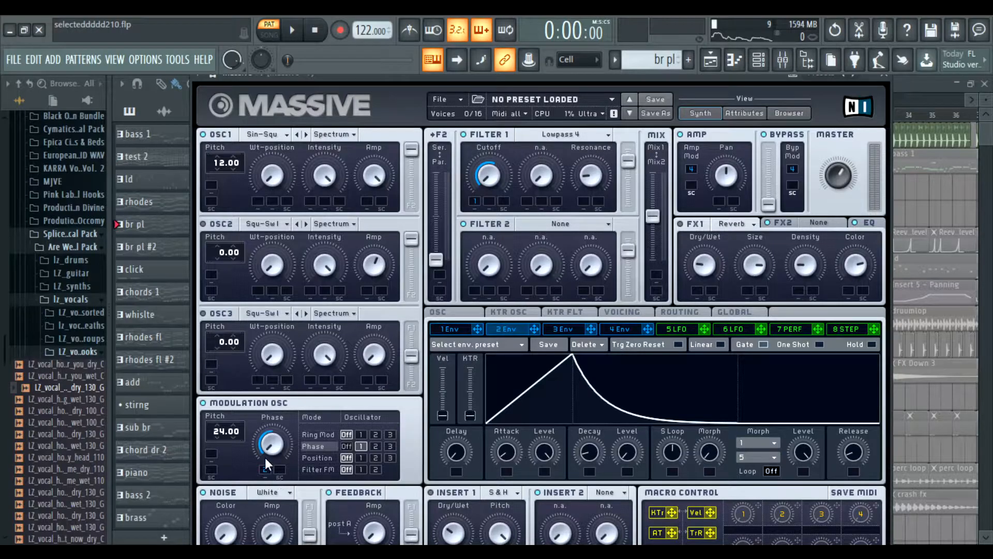
pyautogui.moveTo(587, 458); pyautogui.dragTo(585, 451)
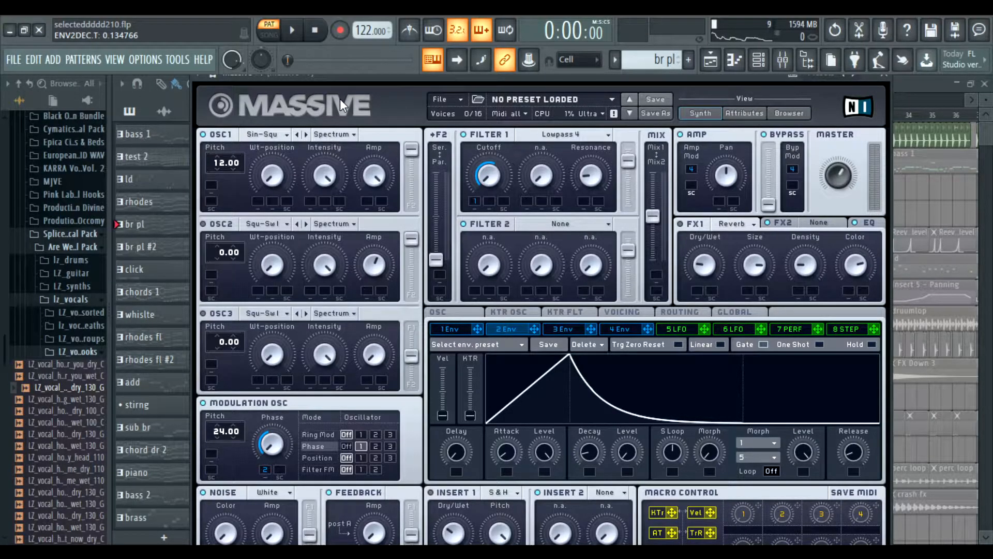
# Step: Play the pattern while toggling the Modulation OSC off and on to compare the sound
pyautogui.press('space')
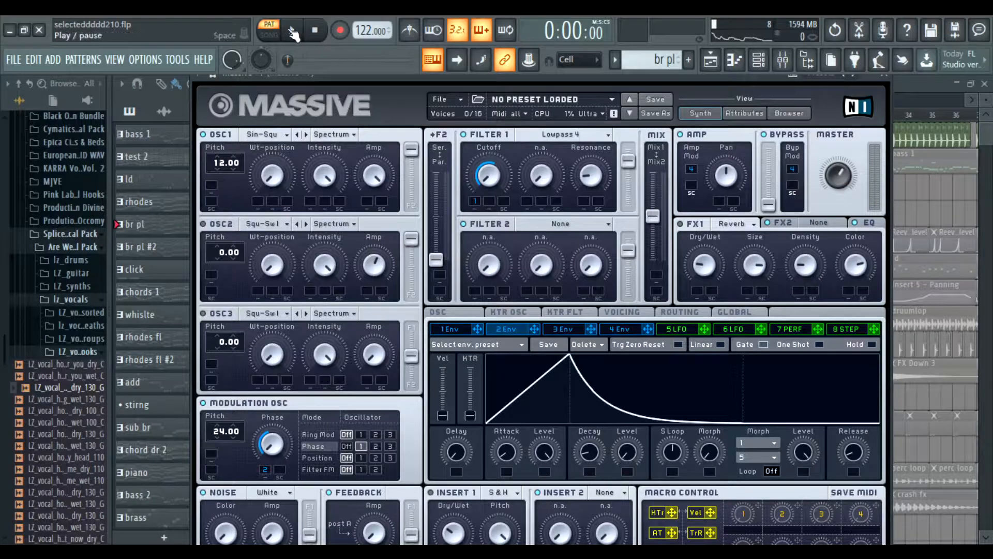
pyautogui.click(202, 402)
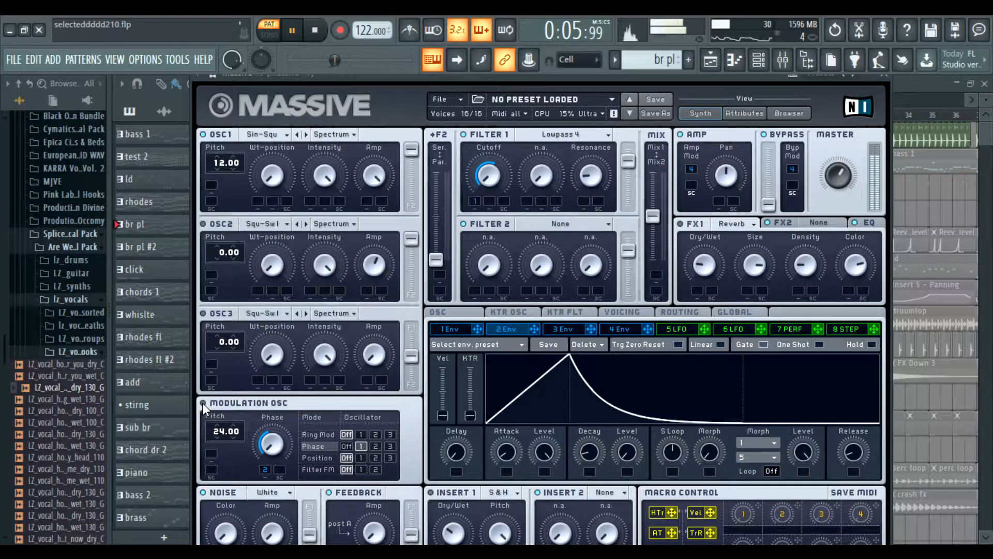
pyautogui.press('space')
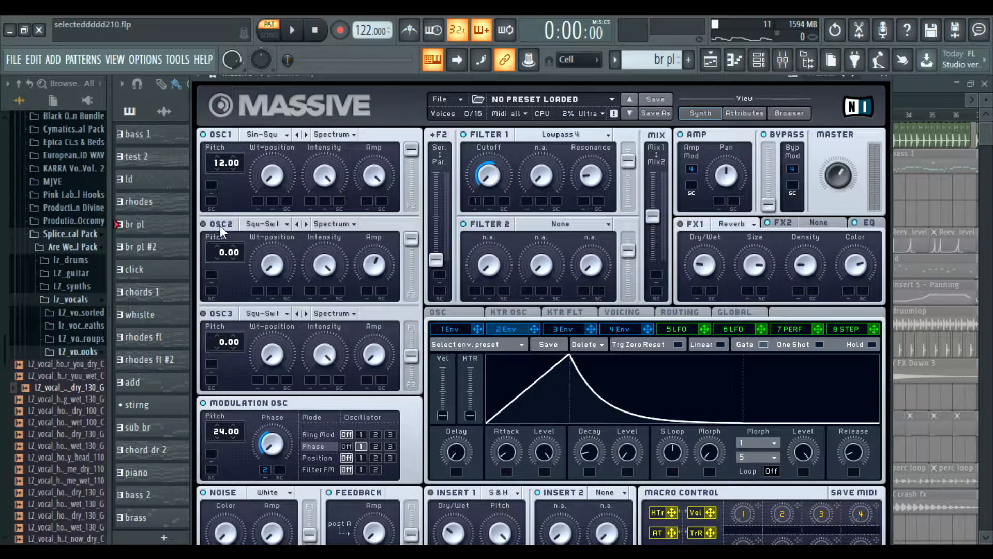
# Step: Play the pattern and compare the oscillators by toggling OSC2, OSC1 and the Modulation OSC, leaving all three on
pyautogui.click(292, 30)
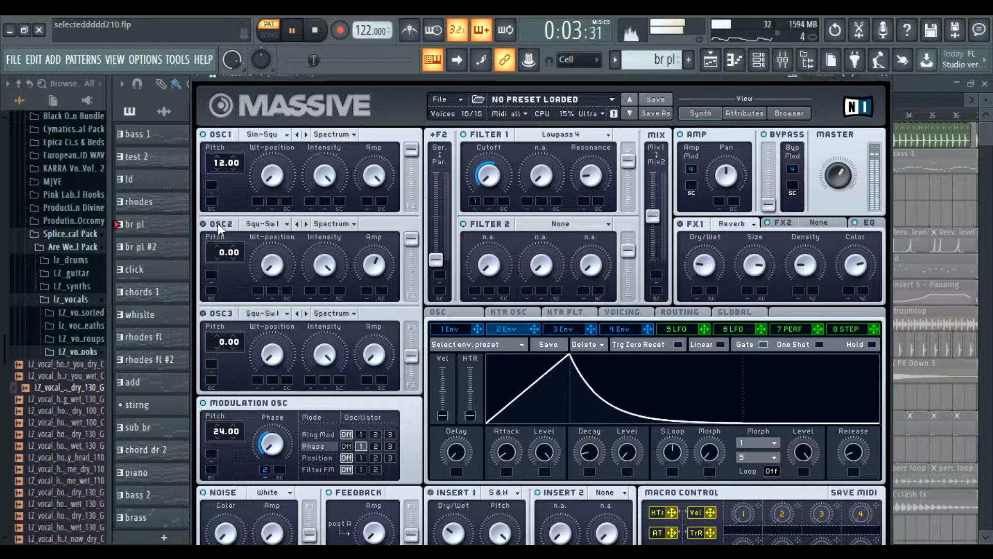
pyautogui.click(202, 224)
pyautogui.click(203, 135)
pyautogui.click(204, 404)
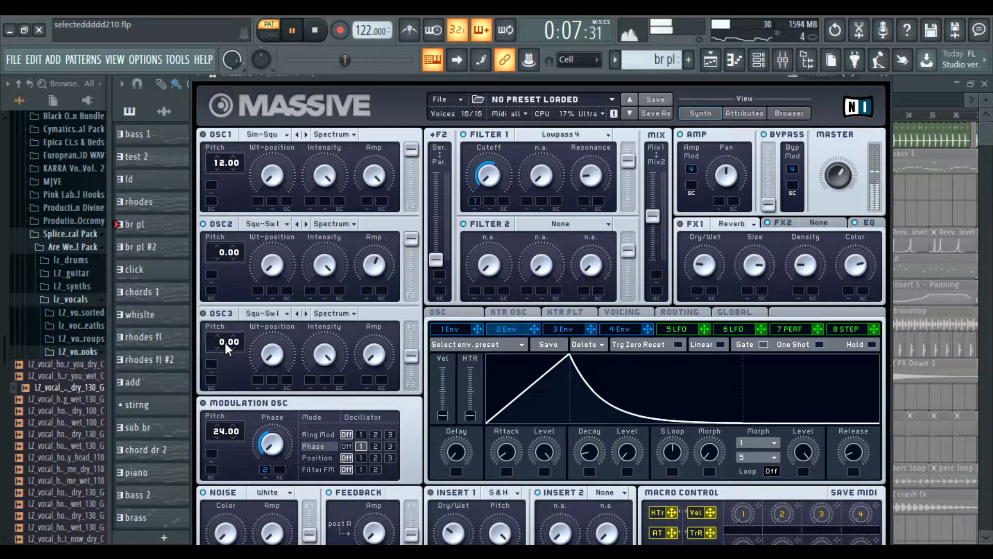
pyautogui.click(203, 402)
pyautogui.click(203, 136)
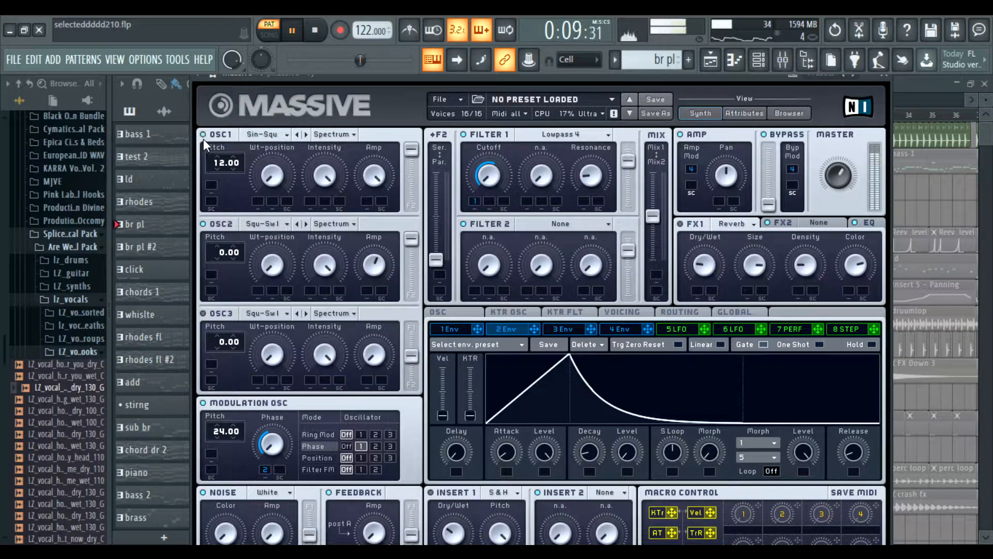
pyautogui.press('space')
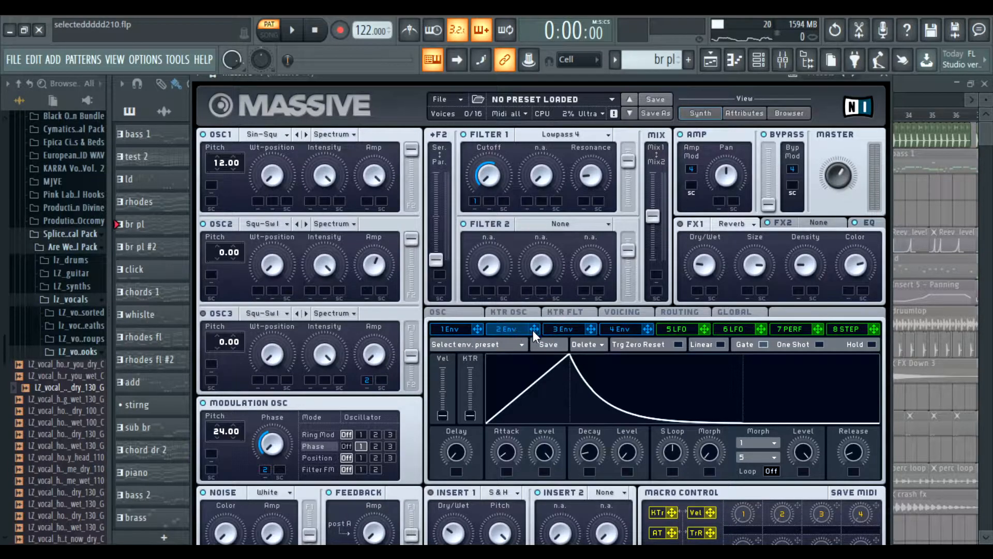
# Step: Clear the envelope 2 modulation from the Amp slots of OSC2 and OSC3
pyautogui.moveTo(368, 290); pyautogui.dragTo(367, 290)
pyautogui.rightClick(368, 291)
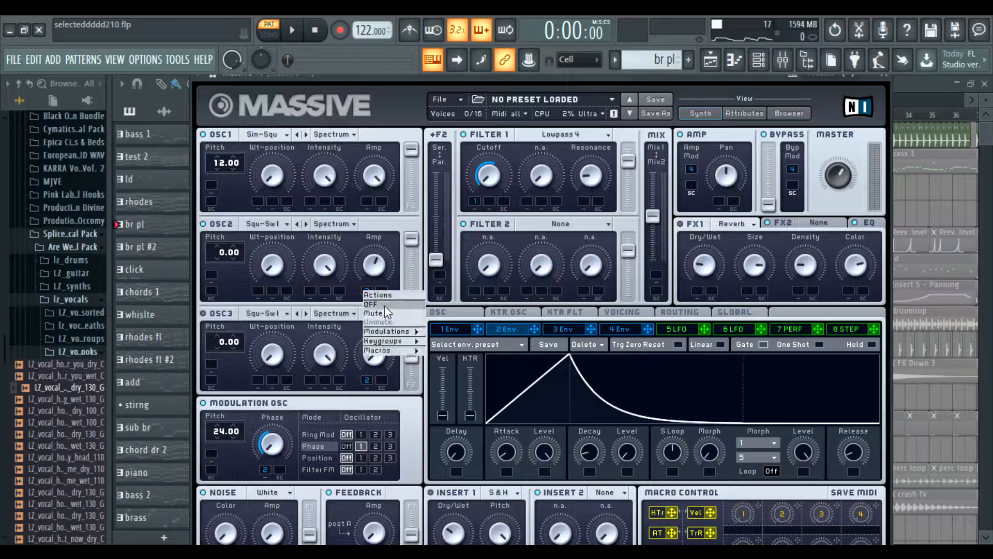
pyautogui.click(384, 305)
pyautogui.rightClick(366, 381)
pyautogui.click(382, 395)
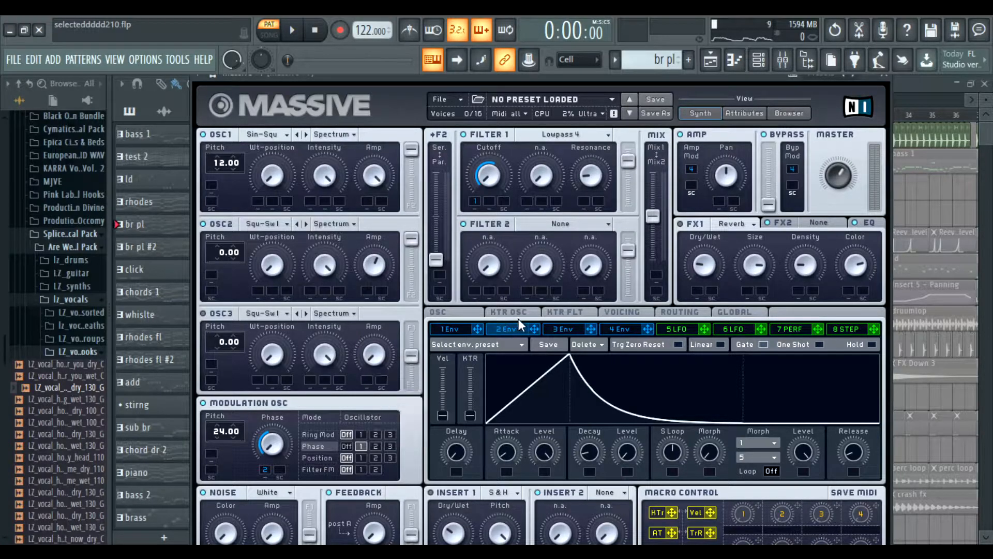
# Step: Show envelope 1 and play the pattern while sweeping Filter 1's cutoff fully up and back down
pyautogui.click(450, 329)
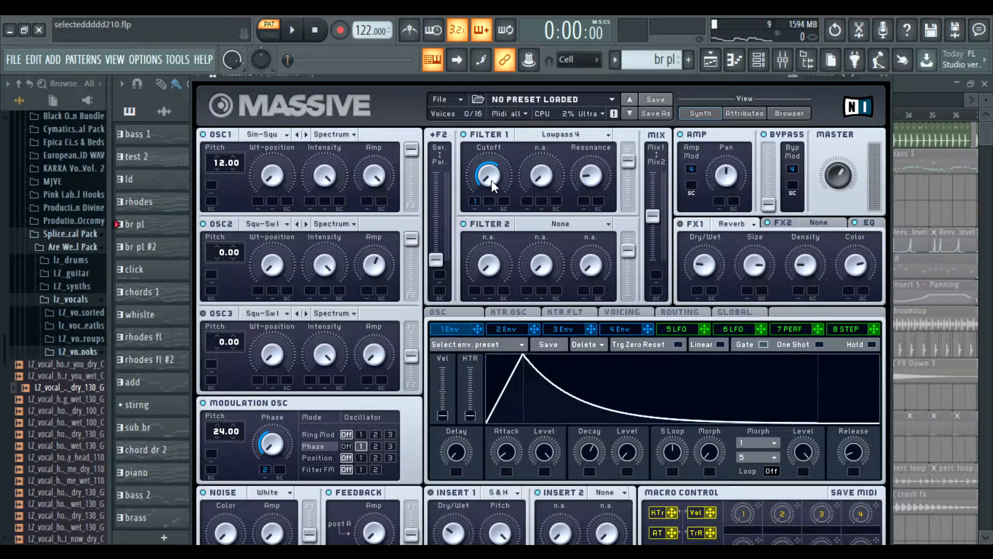
pyautogui.click(293, 30)
pyautogui.moveTo(491, 178); pyautogui.dragTo(500, 67)
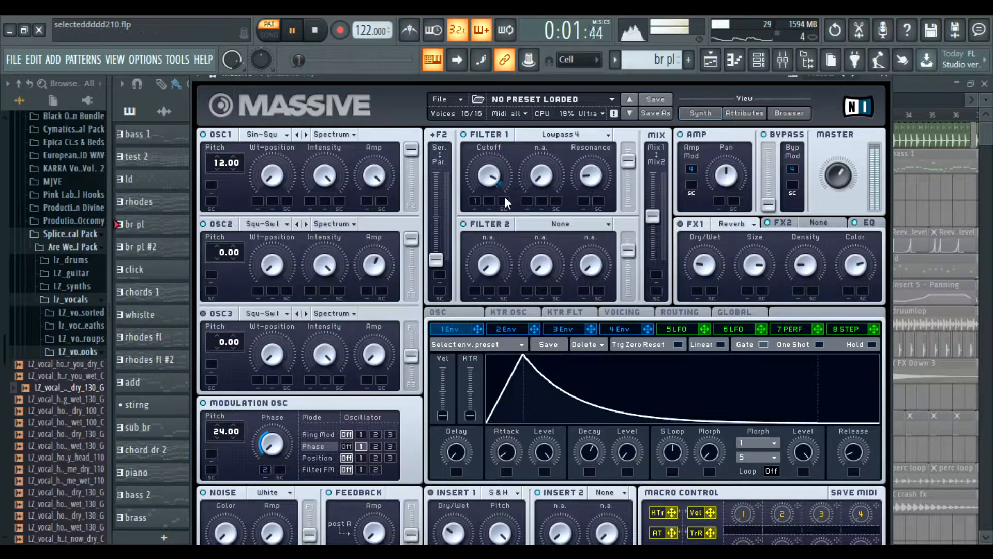
pyautogui.moveTo(490, 185); pyautogui.dragTo(482, 283)
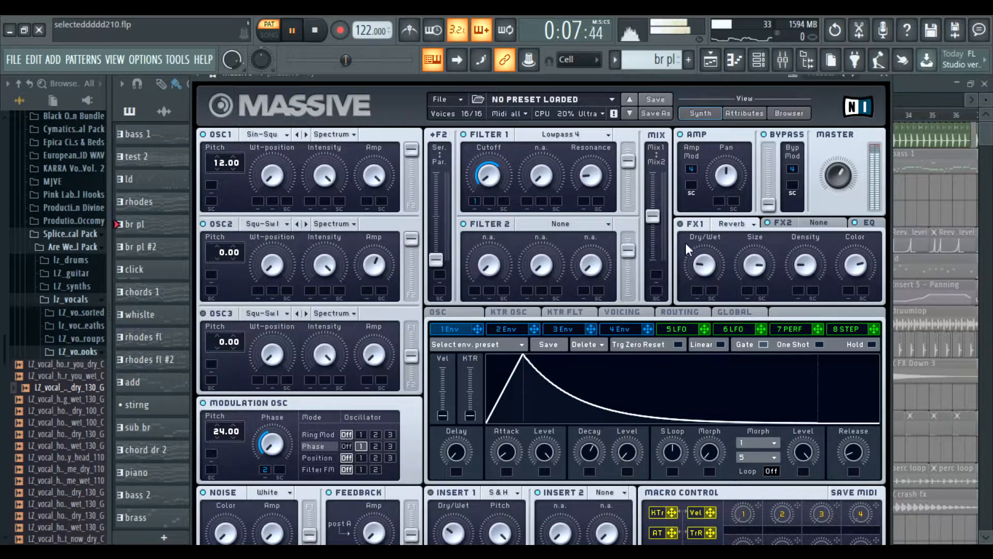
pyautogui.click(884, 77)
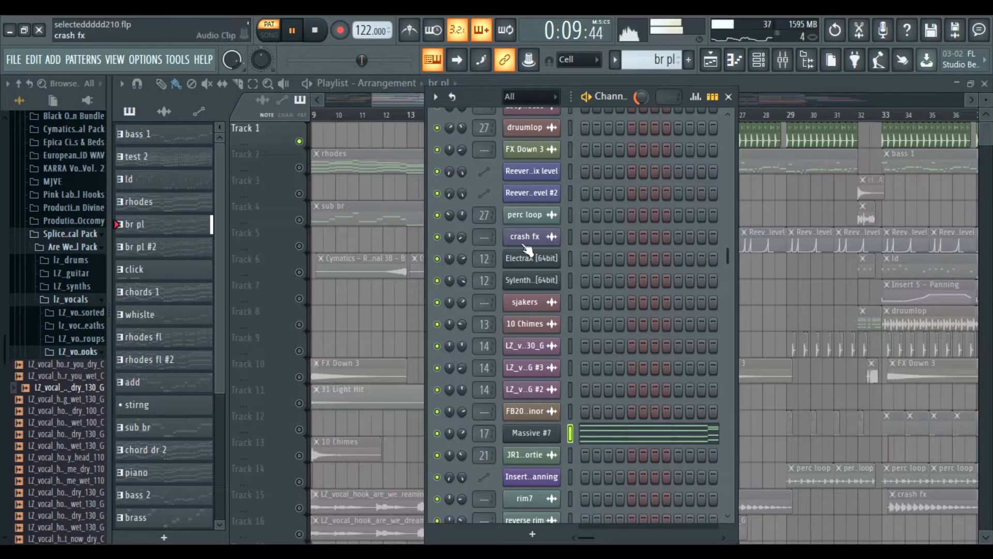
pyautogui.press('space')
# Step: Reopen Massive #7 from the channel rack for another look at its settings, and close it again
pyautogui.moveTo(486, 91); pyautogui.dragTo(439, 81)
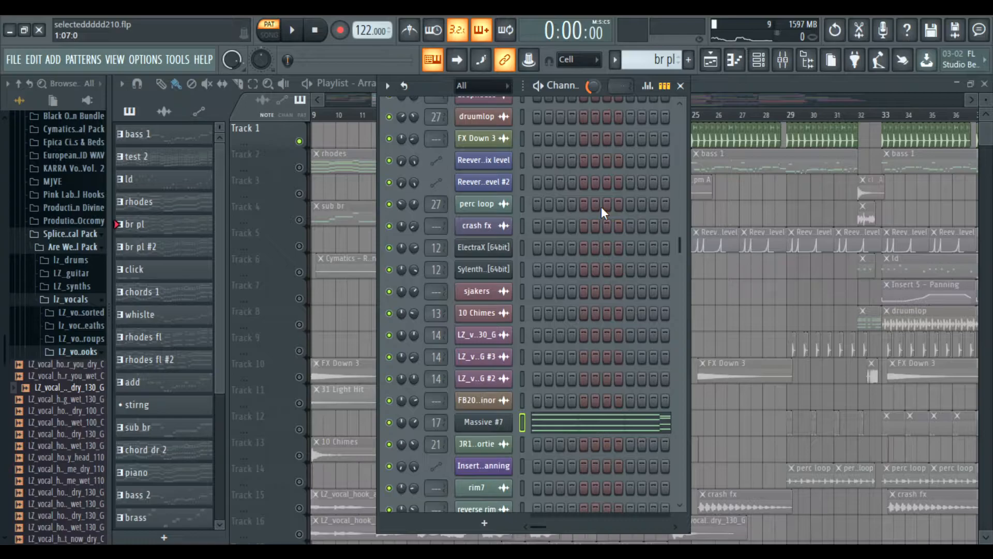
pyautogui.click(494, 422)
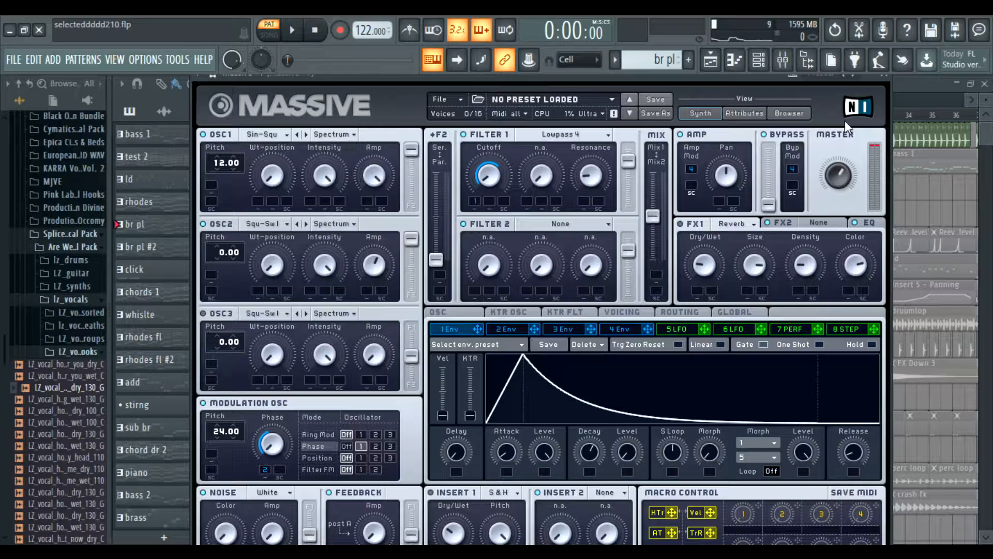
pyautogui.click(884, 75)
# Step: Look through the channel rack around Massive #7 and up to the earlier Massive and Sylenth1 channels
pyautogui.scroll(5, 574, 194)
pyautogui.scroll(-8, 583, 188)
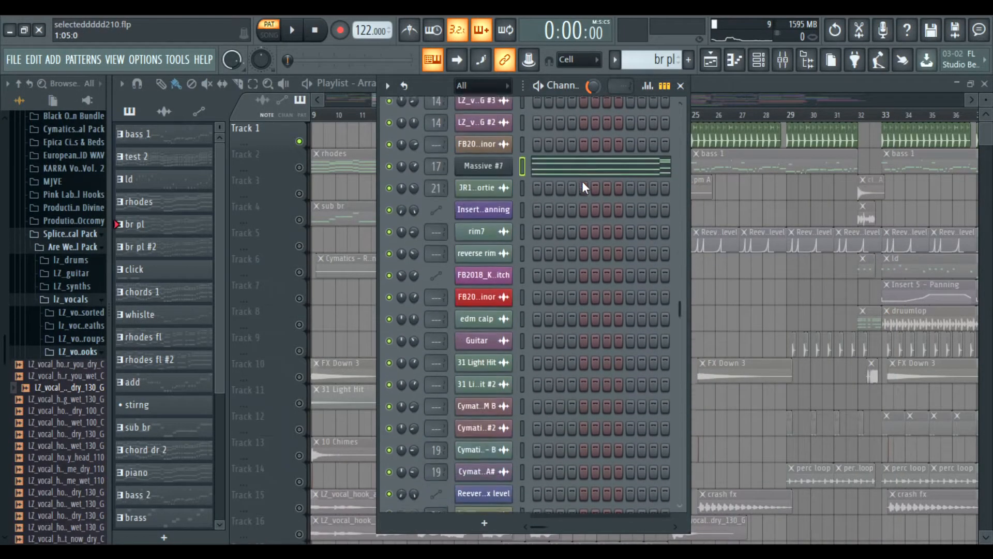
pyautogui.scroll(-2, 583, 185)
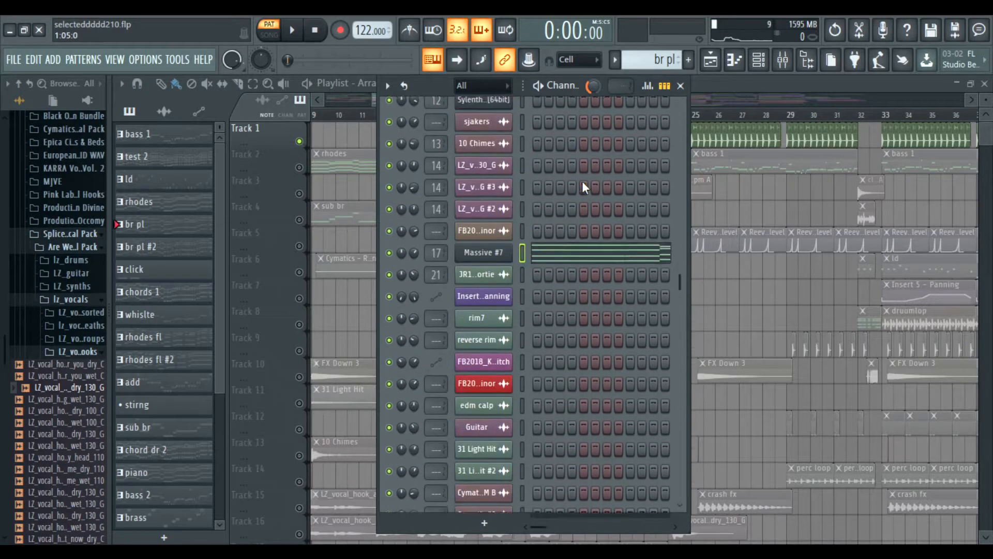
pyautogui.scroll(1, 582, 182)
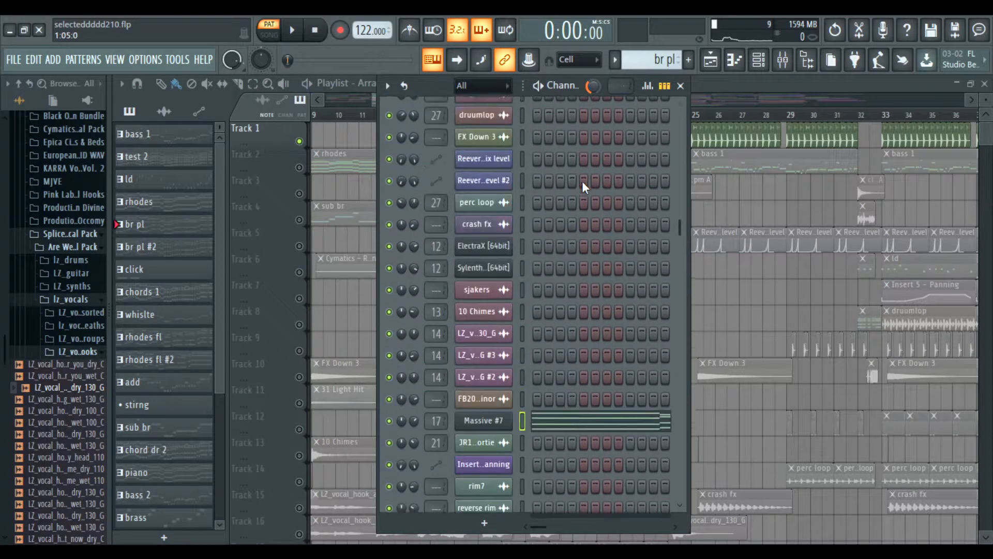
pyautogui.scroll(3, 580, 196)
pyautogui.scroll(-6, 579, 197)
pyautogui.scroll(3, 576, 203)
pyautogui.scroll(3, 576, 200)
pyautogui.scroll(-3, 576, 200)
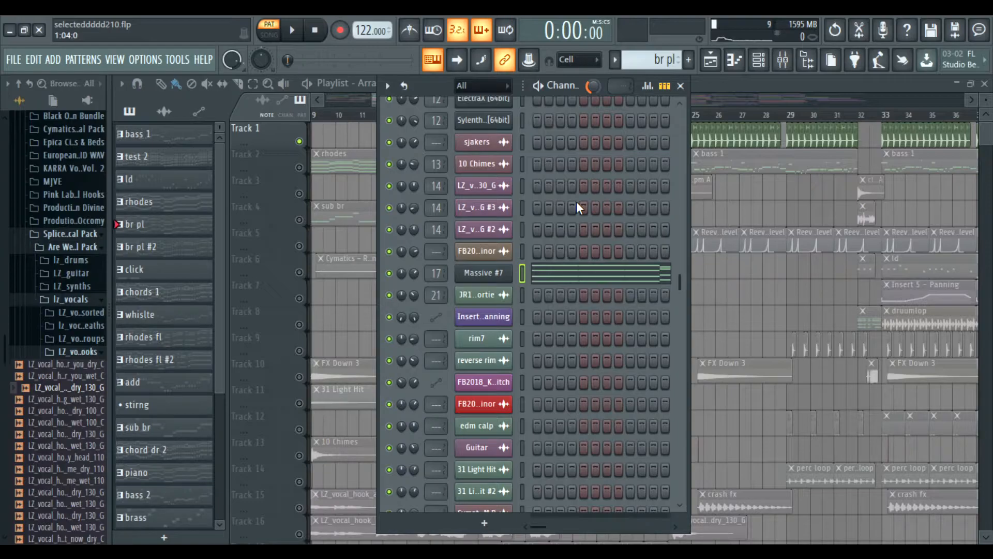
pyautogui.moveTo(433, 92); pyautogui.dragTo(414, 91)
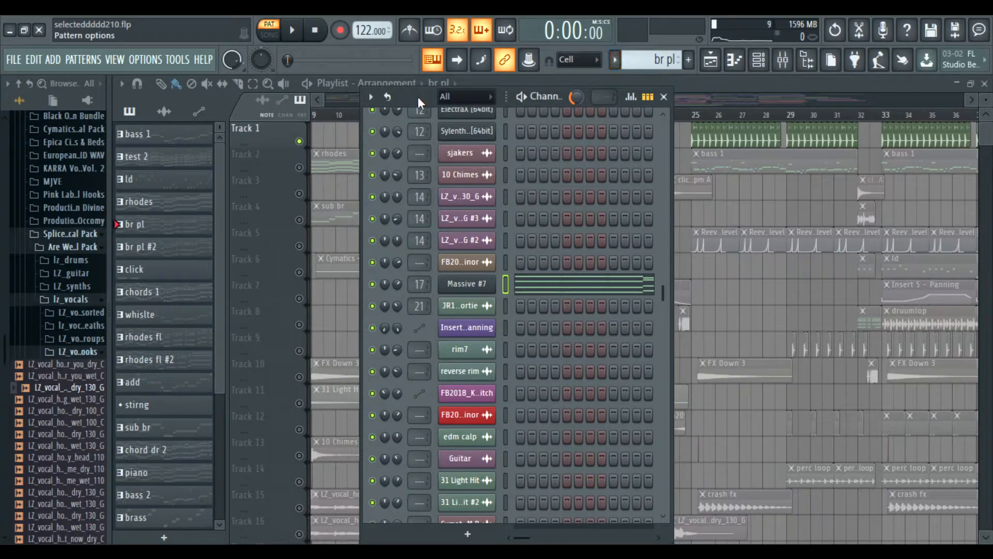
pyautogui.scroll(5, 606, 150)
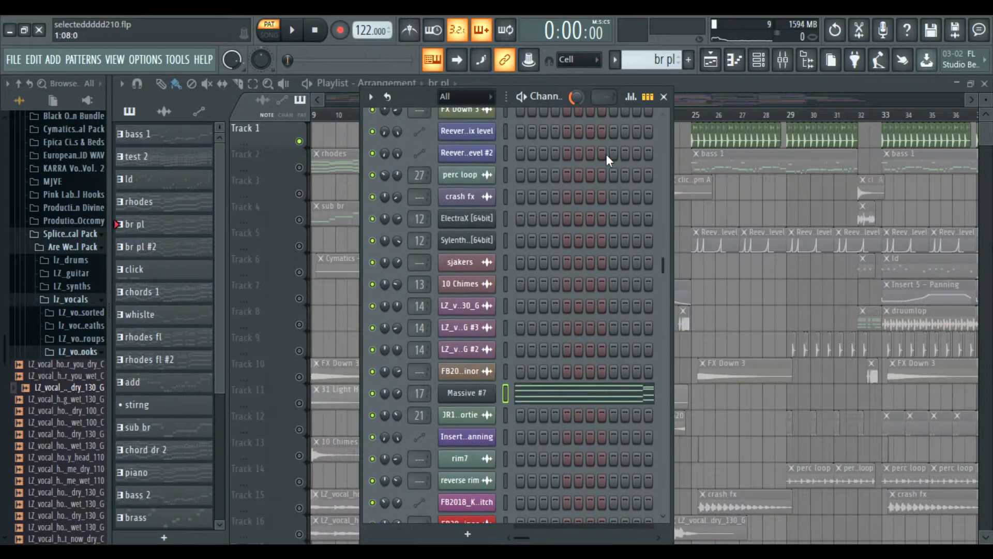
pyautogui.scroll(8, 607, 154)
pyautogui.scroll(8, 481, 135)
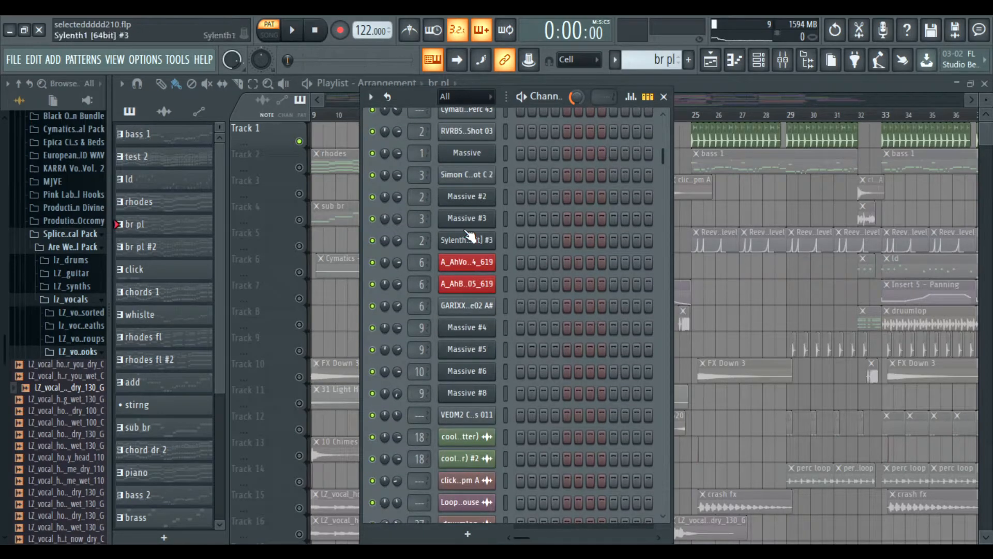
# Step: Close the channel rack, solo the rhodes on Track 2, and play the song from bar 17
pyautogui.click(727, 95)
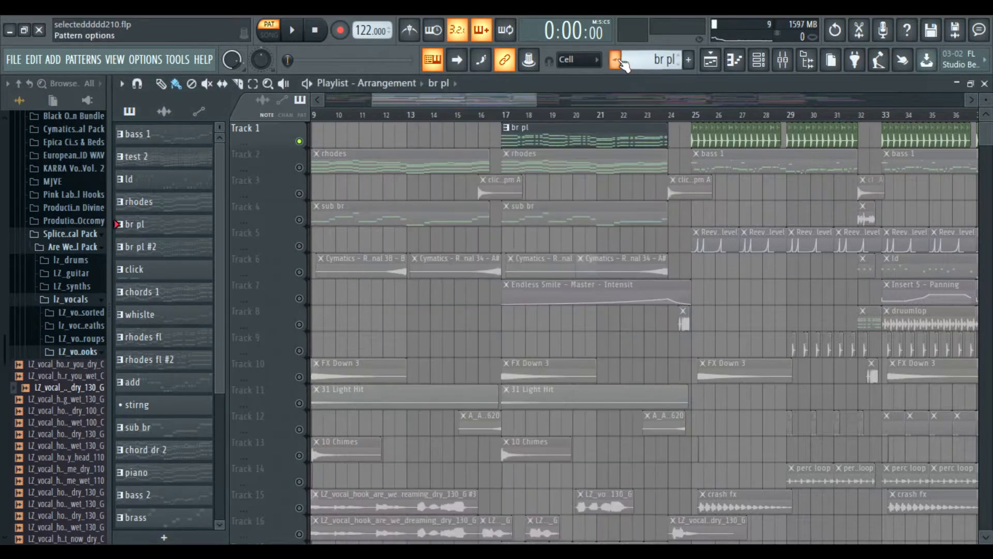
pyautogui.click(503, 114)
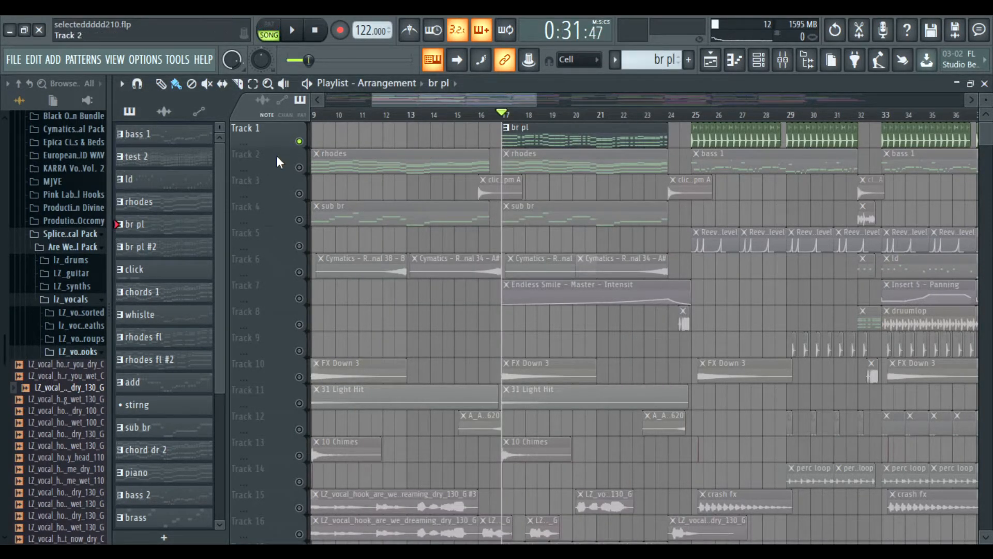
pyautogui.press('space')
pyautogui.press('space')
pyautogui.rightClick(300, 169)
pyautogui.press('space')
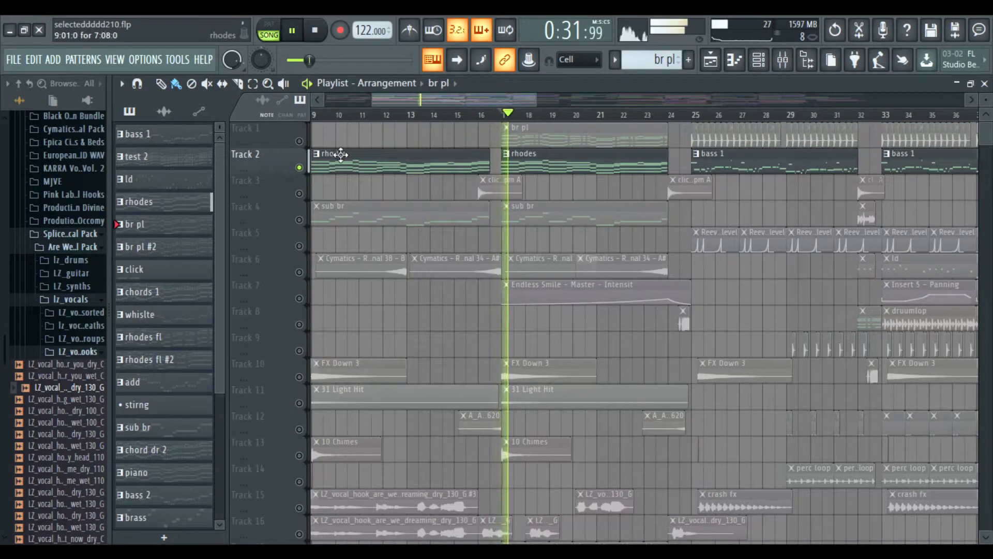
pyautogui.rightClick(317, 221)
pyautogui.hotkey('ctrl', 'z')
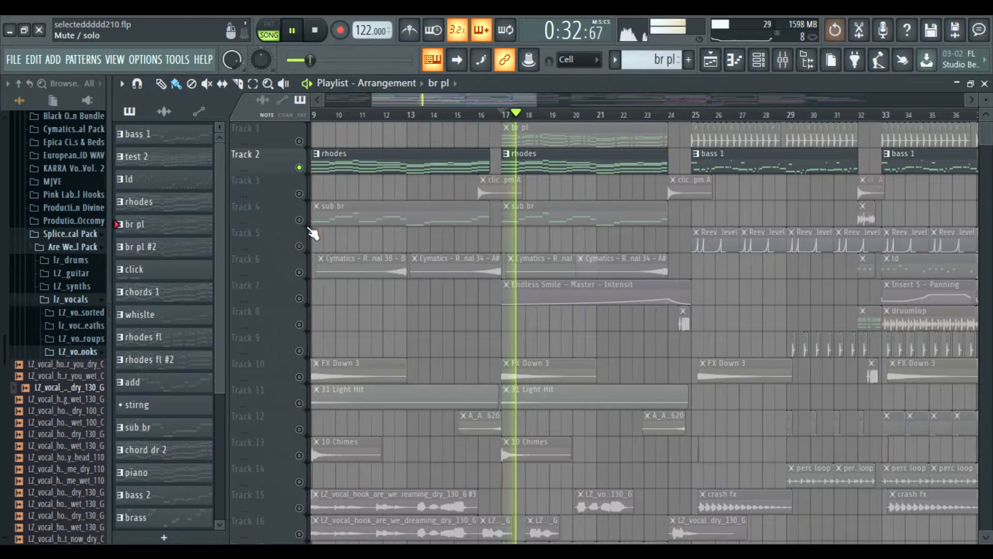
# Step: Play the sub br pattern on Track 4 soloed, stop playback, and turn all playlist tracks back on
pyautogui.rightClick(301, 219)
pyautogui.scroll(-2, 362, 228)
pyautogui.press('space')
pyautogui.rightClick(301, 220)
pyautogui.rightClick(301, 220)
pyautogui.scroll(-12, 322, 222)
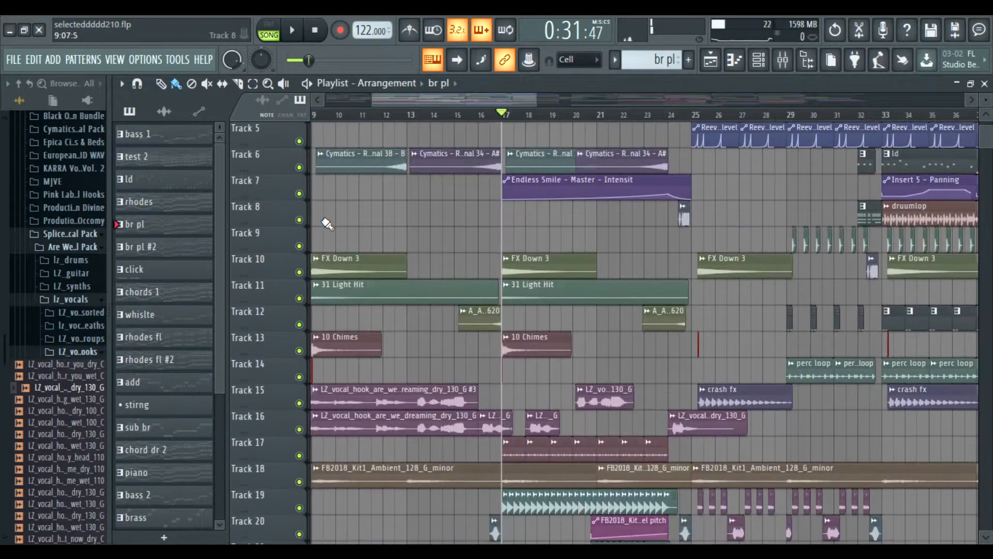
# Step: Solo the vocal hook clips on Tracks 15 and 16 and play them from bar 17
pyautogui.scroll(2, 517, 124)
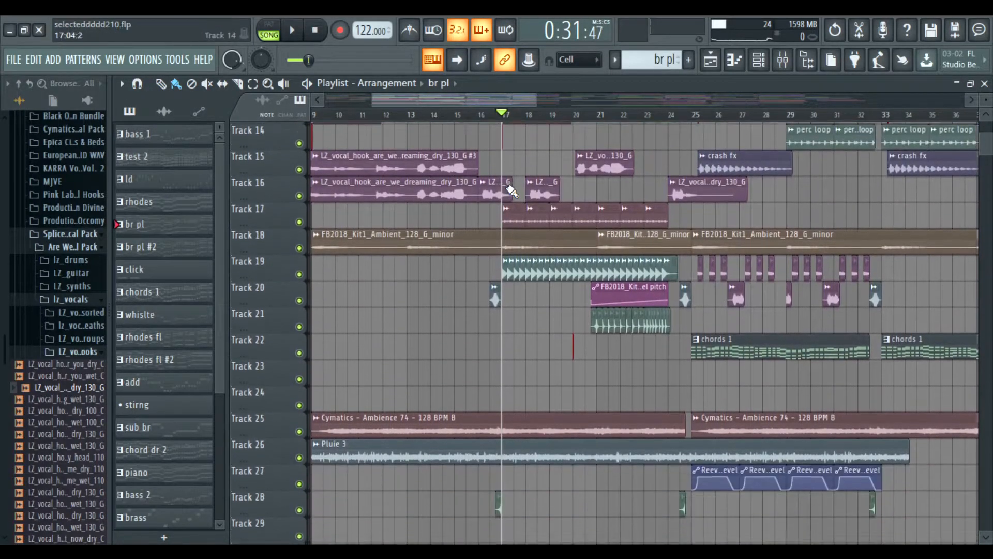
pyautogui.scroll(4, 306, 367)
pyautogui.rightClick(299, 246)
pyautogui.click(299, 273)
pyautogui.press('space')
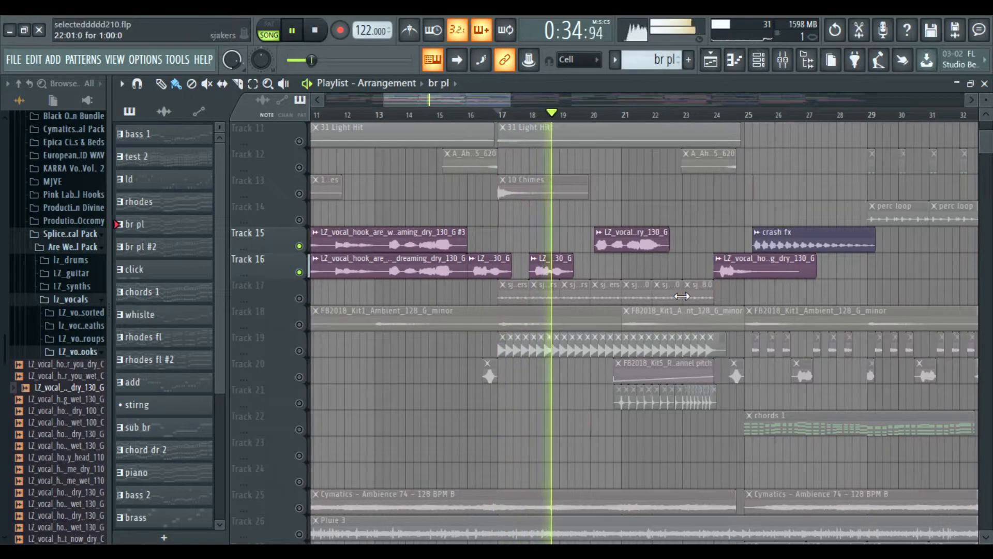
pyautogui.press('space')
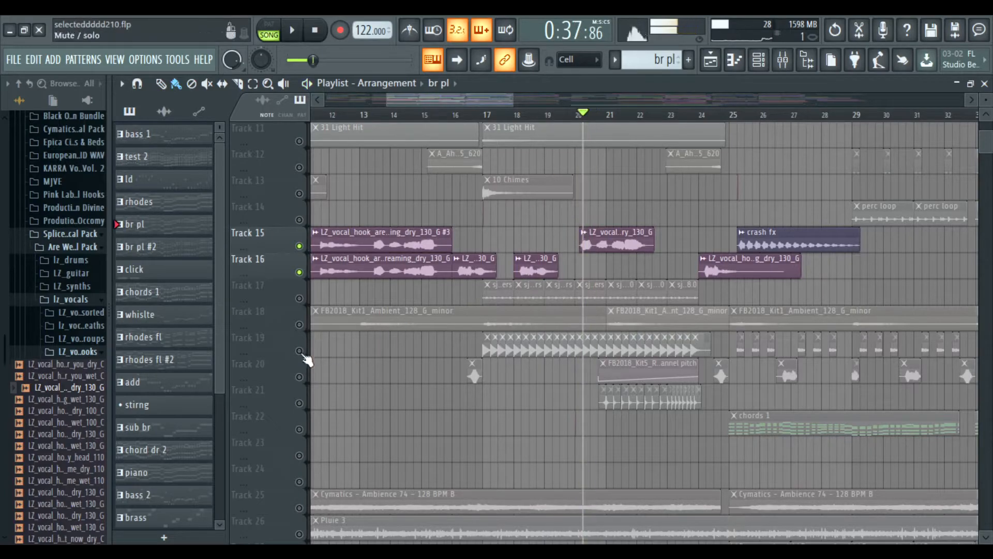
# Step: Solo the ride clips on Track 19 and play them from bar 17
pyautogui.rightClick(300, 351)
pyautogui.click(483, 114)
pyautogui.press('space')
pyautogui.scroll(-2, 489, 202)
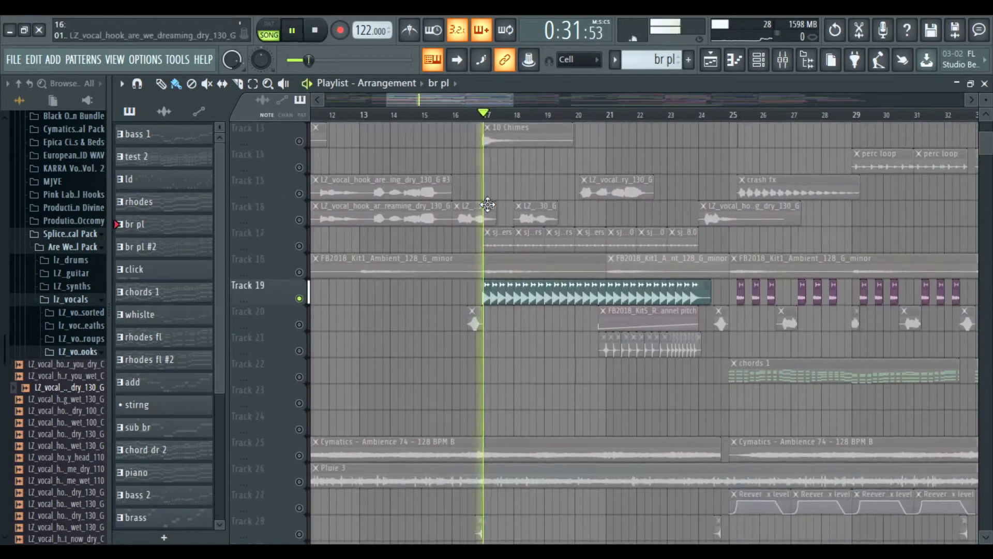
# Step: Switch the solo to the sjakers clips on Track 17 during playback, and stop after listening
pyautogui.rightClick(299, 245)
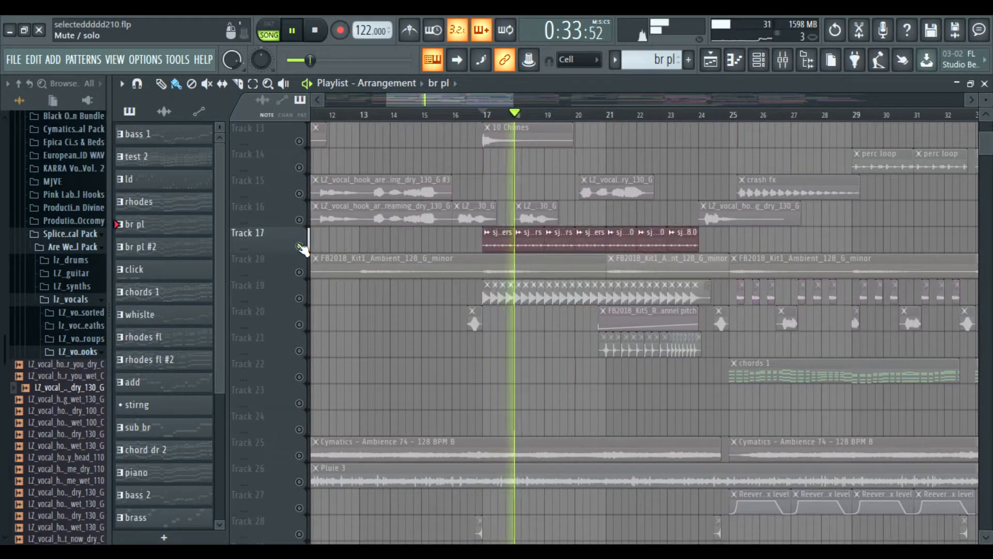
pyautogui.scroll(4, 486, 119)
pyautogui.press('space')
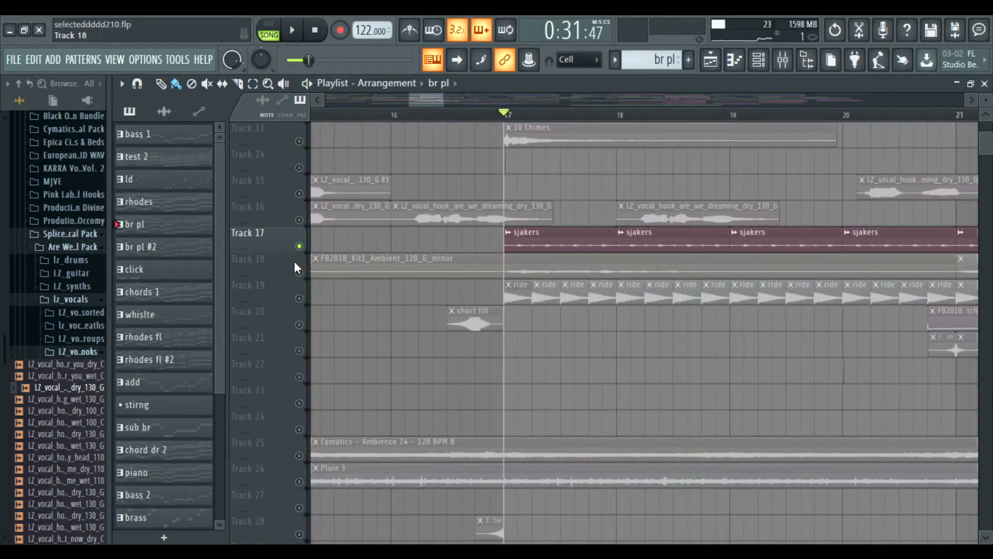
# Step: Play the Track 18 ambient loop together with the sjakers, stop, and turn all playlist tracks back on
pyautogui.rightClick(299, 272)
pyautogui.press('space')
pyautogui.scroll(-6, 511, 126)
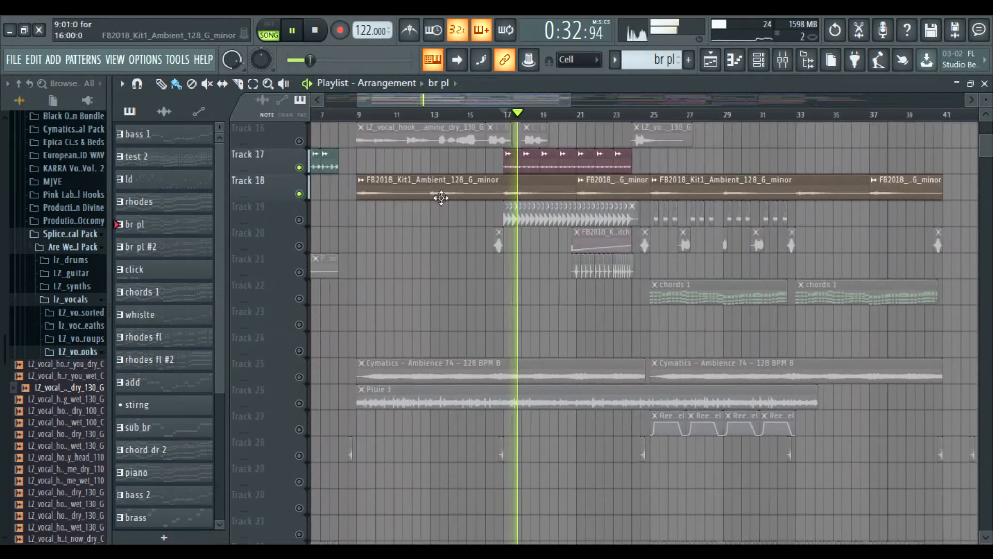
pyautogui.scroll(5, 498, 216)
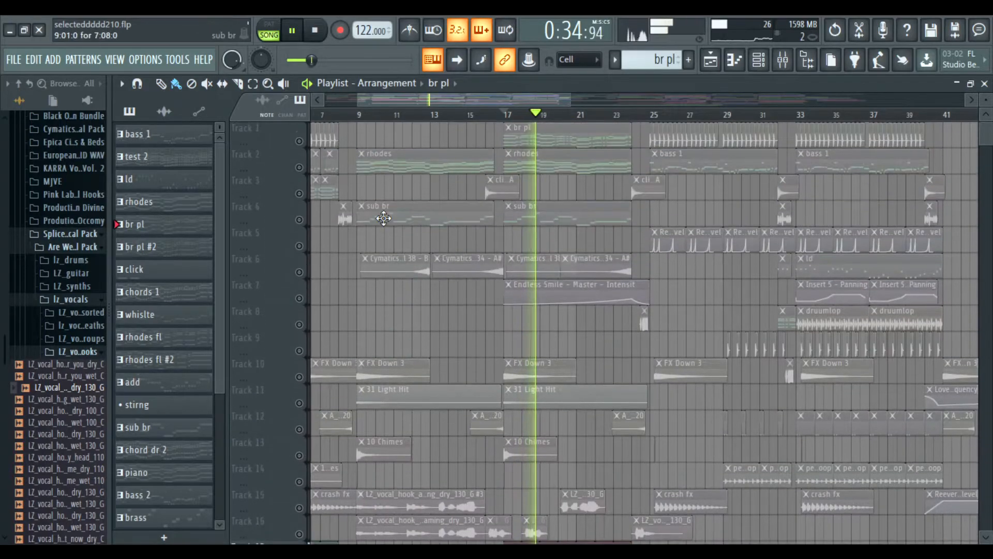
pyautogui.rightClick(300, 272)
pyautogui.rightClick(300, 272)
pyautogui.press('space')
pyautogui.scroll(-5, 483, 222)
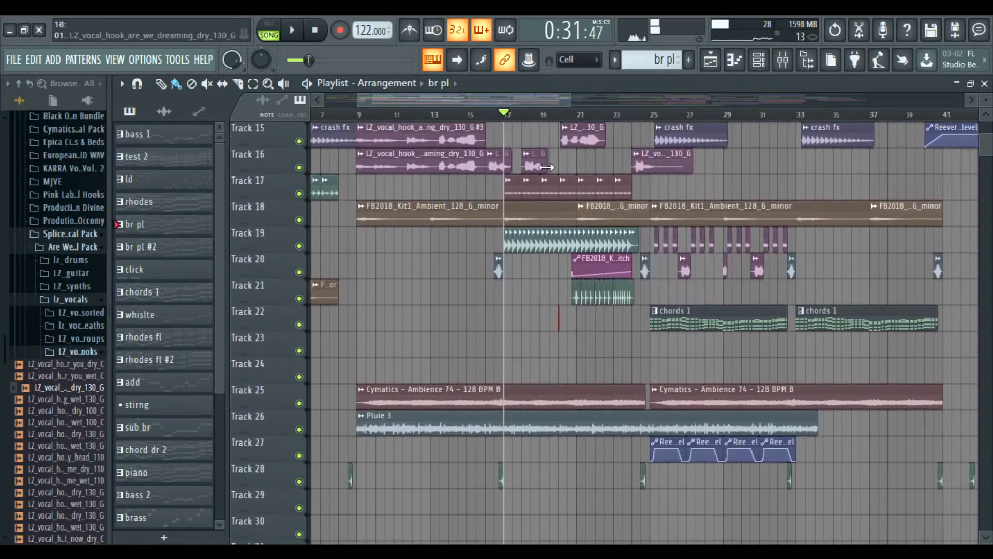
# Step: Solo the rim7 fill on Track 21 with its channel pitch automation on Track 20, and play from just before bar 21
pyautogui.scroll(4, 572, 117)
pyautogui.click(572, 116)
pyautogui.press('space')
pyautogui.hscroll(2, 555, 123)
pyautogui.press('space')
pyautogui.scroll(4, 543, 123)
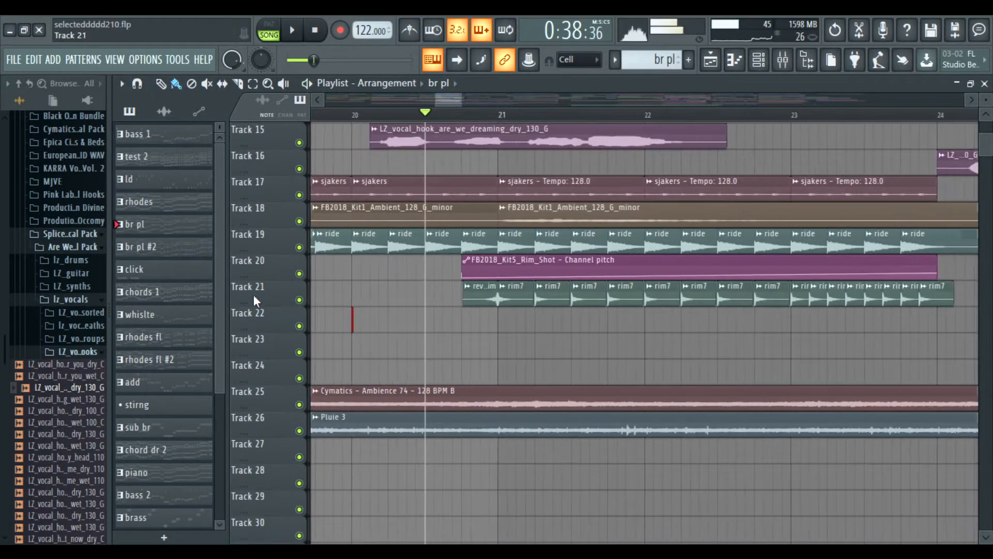
pyautogui.rightClick(300, 299)
pyautogui.click(300, 273)
pyautogui.press('space')
pyautogui.moveTo(469, 200); pyautogui.dragTo(532, 189)
pyautogui.scroll(-6, 487, 118)
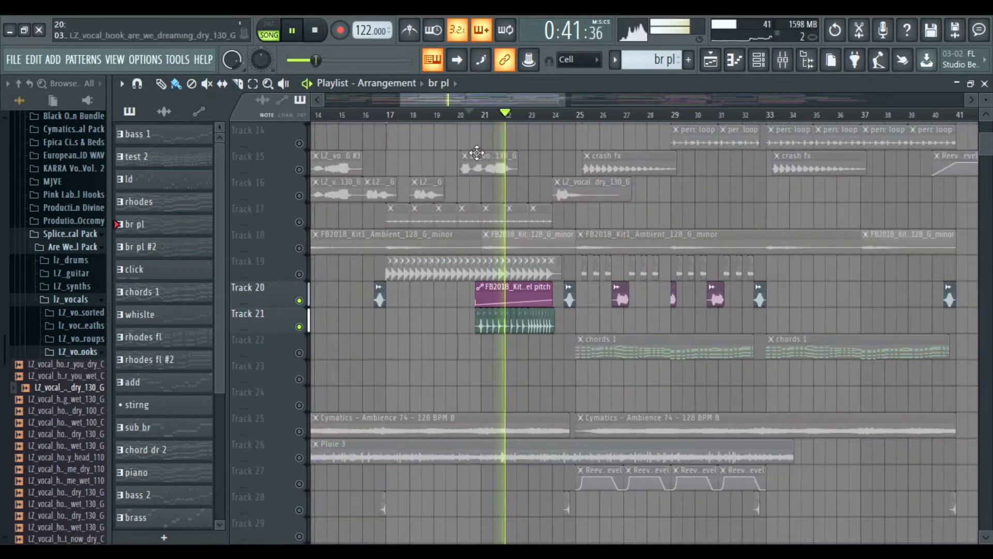
pyautogui.press('space')
# Step: Open the rim7 sample's channel settings for a look, close them, and replay the soloed rim fill
pyautogui.scroll(2, 571, 113)
pyautogui.doubleClick(536, 326)
pyautogui.moveTo(525, 267); pyautogui.dragTo(538, 169)
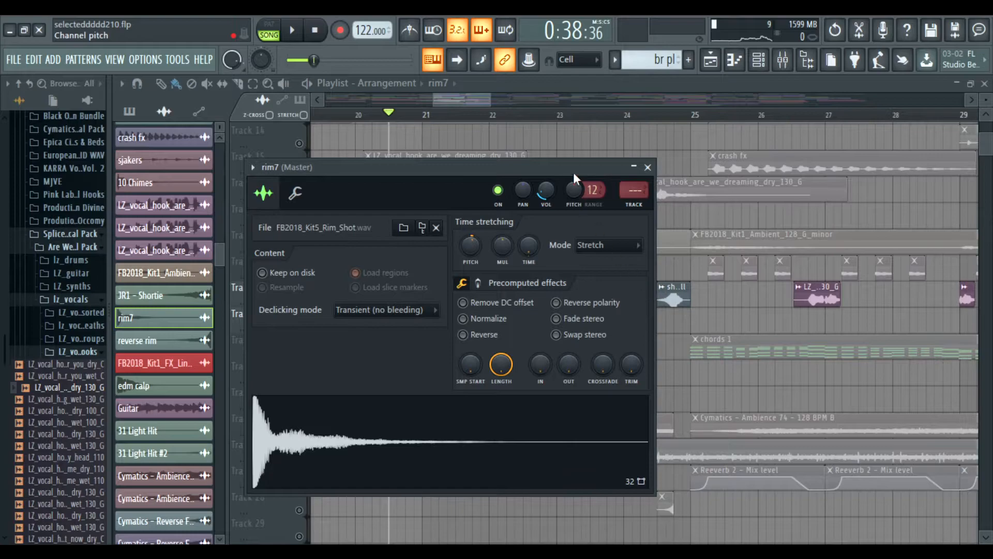
pyautogui.click(647, 167)
pyautogui.press('space')
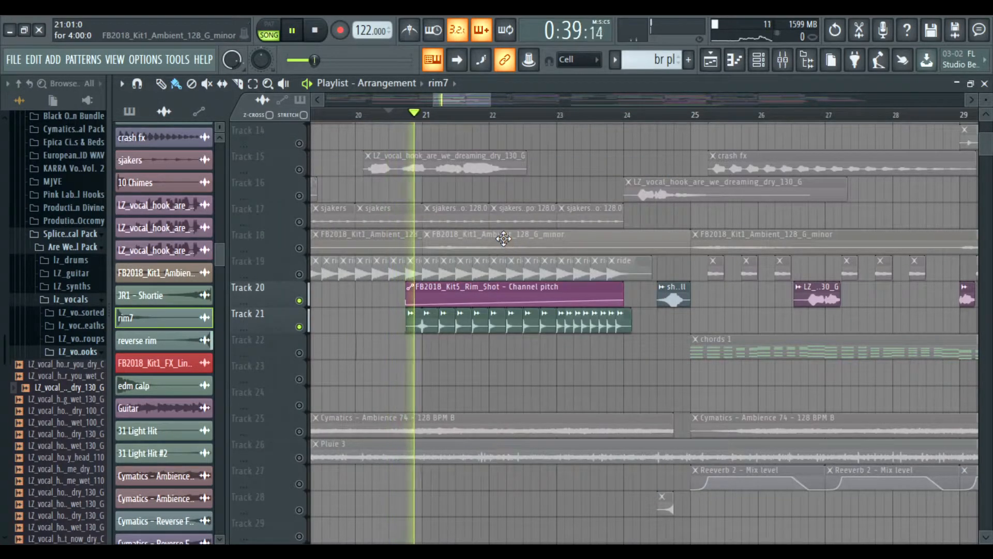
pyautogui.scroll(-1, 503, 238)
pyautogui.press('space')
# Step: Turn all playlist tracks back on and look through the layers of the build-up from bar 17
pyautogui.keyDown('ctrl'); pyautogui.scroll(-2, 461, 175); pyautogui.keyUp('ctrl')
pyautogui.scroll(6, 460, 175)
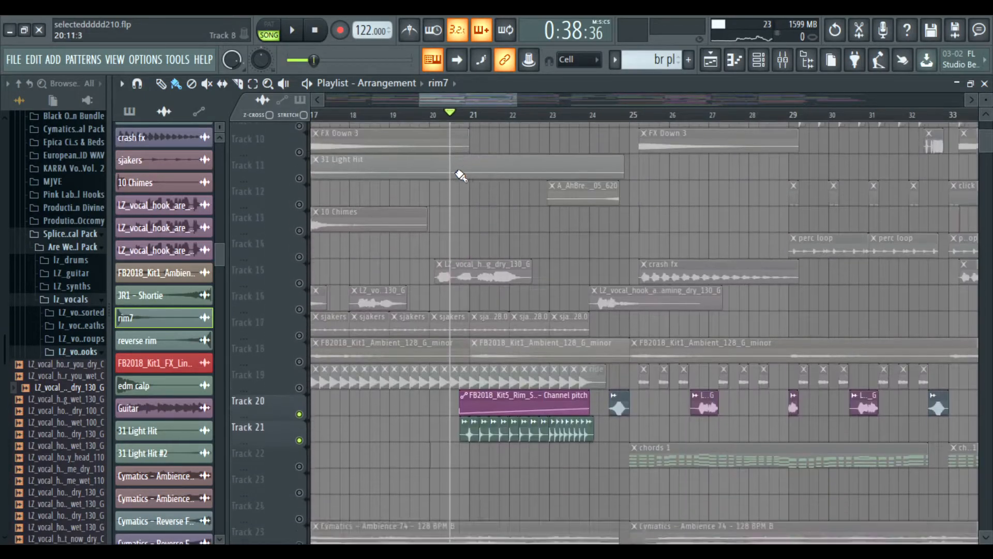
pyautogui.keyDown('ctrl'); pyautogui.scroll(-3, 484, 155); pyautogui.keyUp('ctrl')
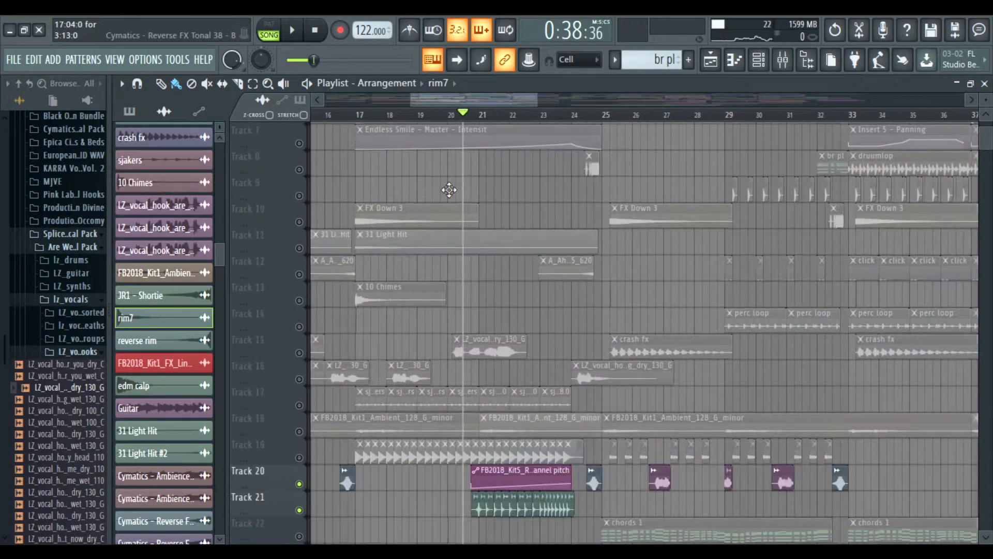
pyautogui.scroll(2, 448, 191)
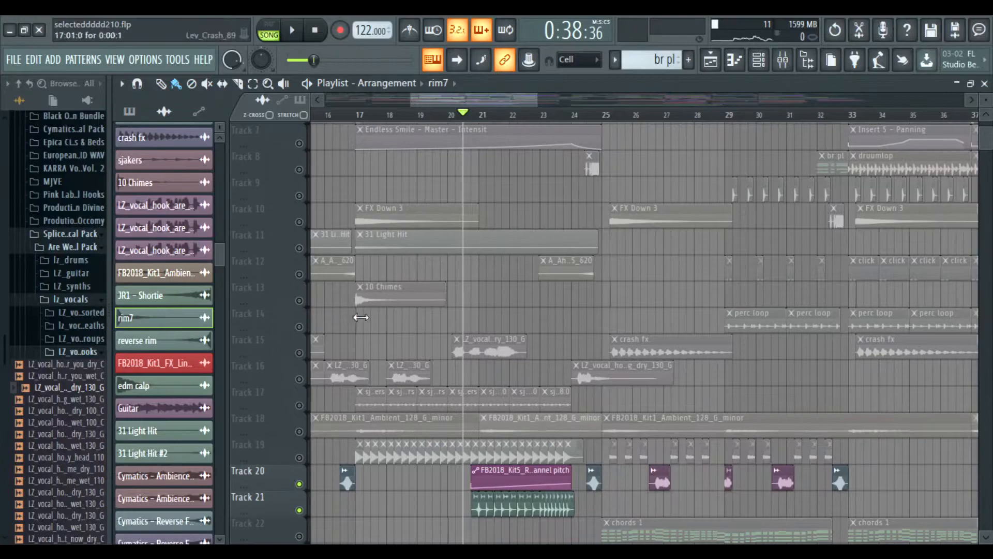
pyautogui.scroll(-9, 362, 311)
pyautogui.scroll(15, 382, 312)
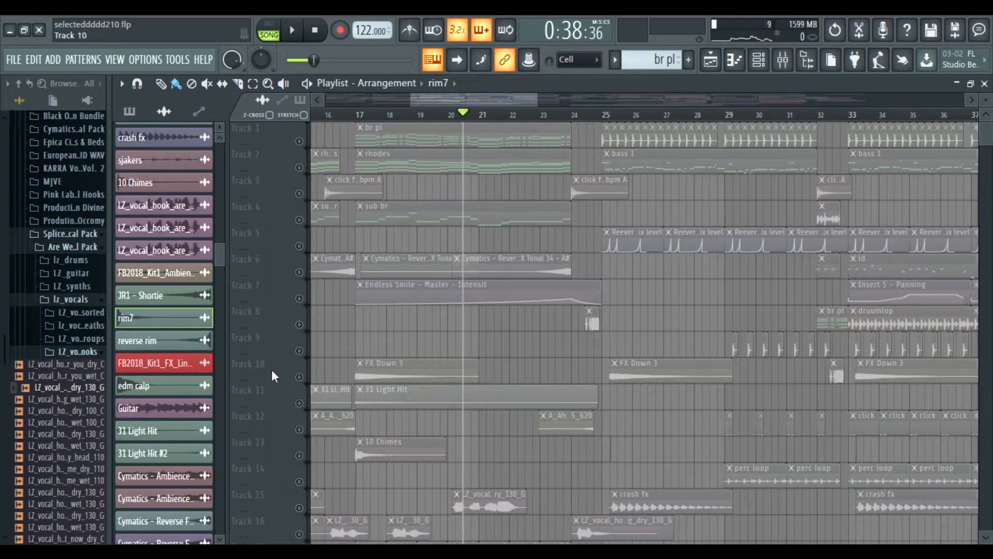
pyautogui.scroll(-14, 362, 352)
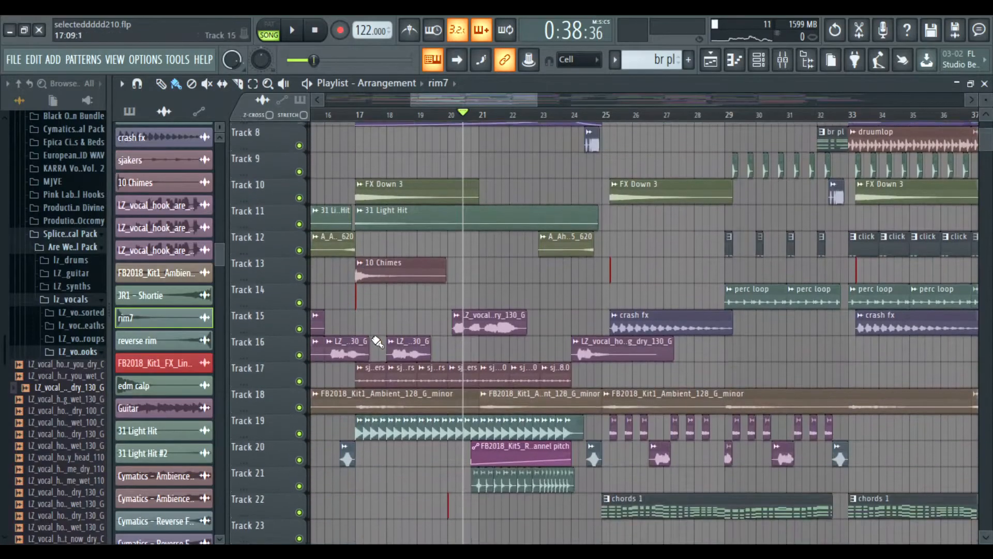
pyautogui.scroll(14, 386, 345)
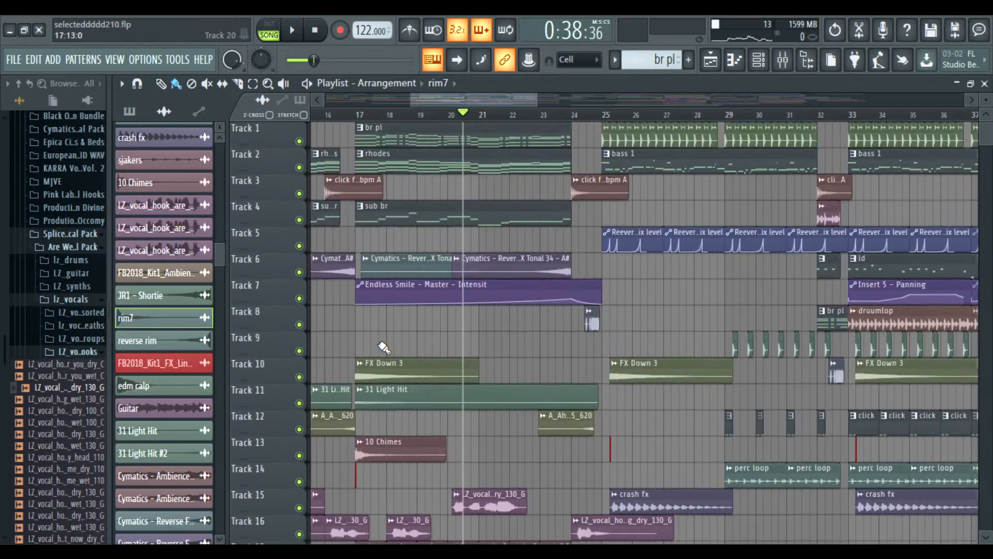
# Step: Play the full build-up with all tracks through to bar 24, and move the song position to bar 24
pyautogui.press('space')
pyautogui.scroll(-6, 450, 237)
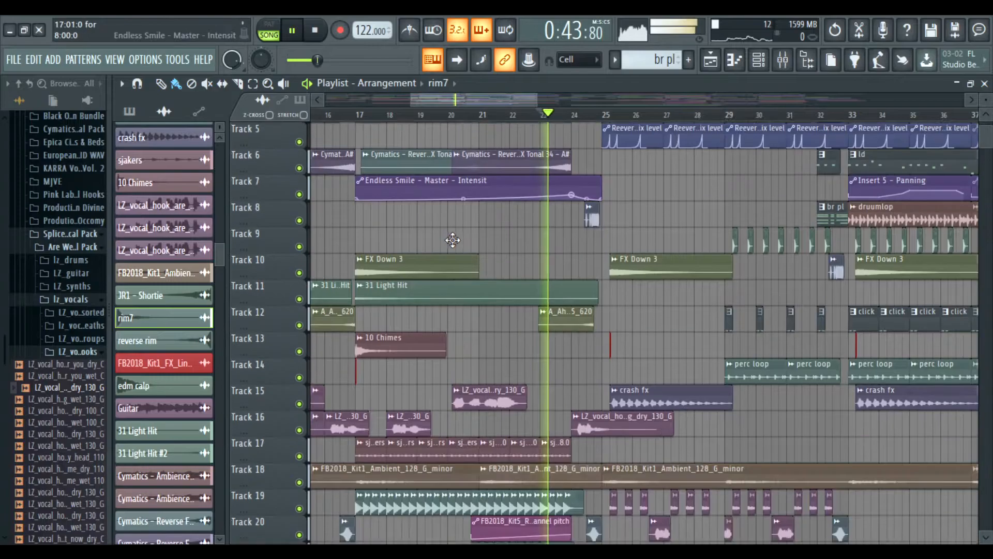
pyautogui.scroll(-6, 439, 259)
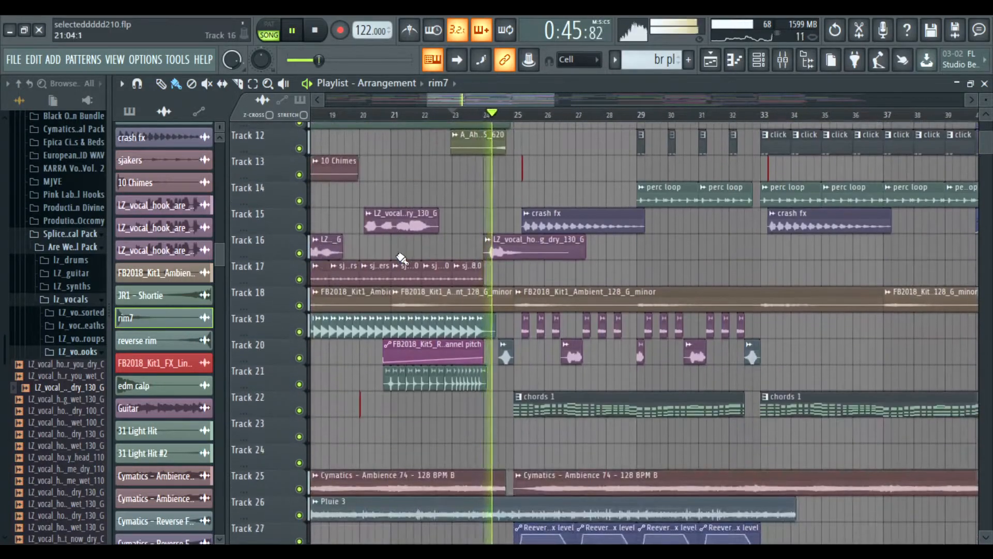
pyautogui.scroll(12, 455, 228)
pyautogui.press('space')
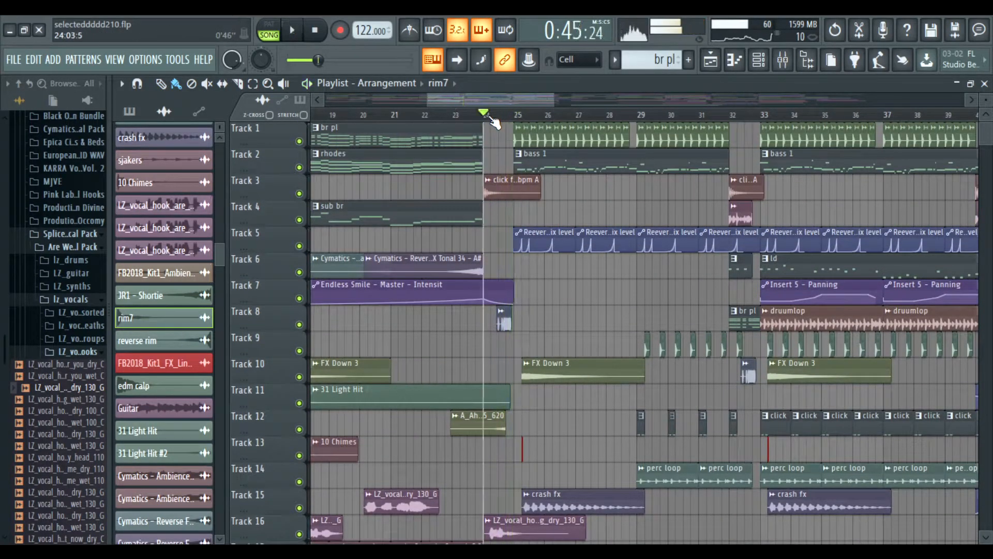
# Step: Solo the click fill 128 bpm A clip on Track 3 and play it repeatedly from bar 24
pyautogui.scroll(2, 494, 131)
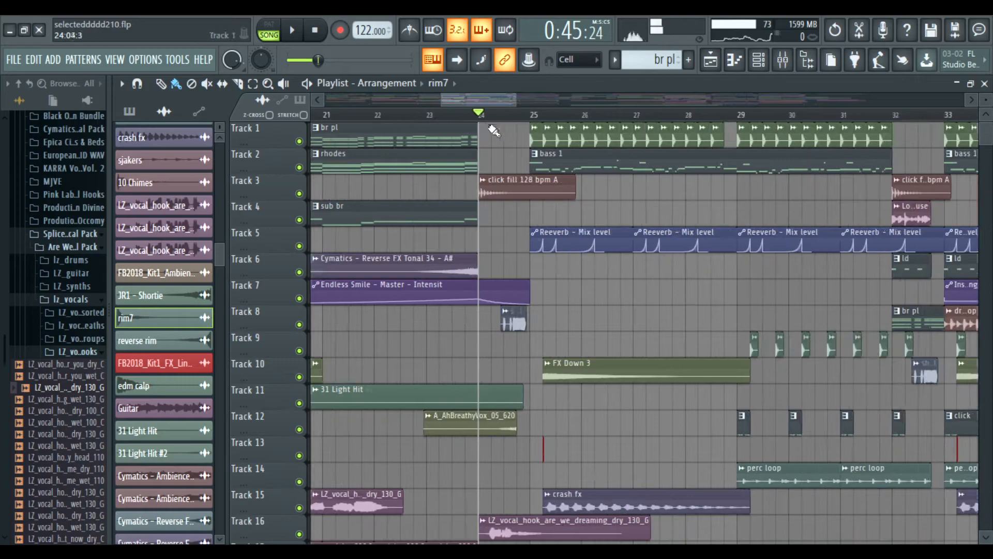
pyautogui.rightClick(299, 193)
pyautogui.scroll(2, 510, 122)
pyautogui.press('space')
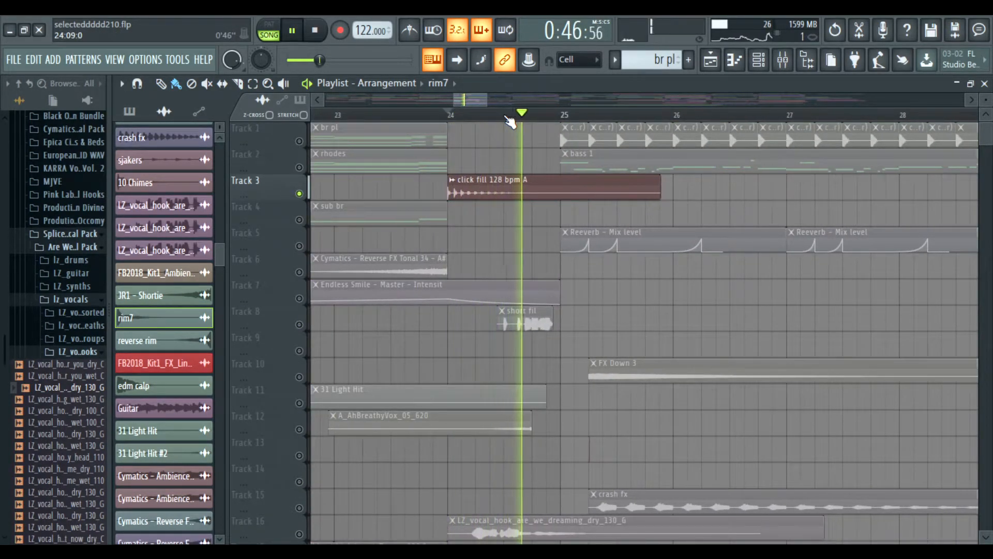
pyautogui.scroll(-4, 444, 284)
pyautogui.press('space')
pyautogui.scroll(4, 352, 258)
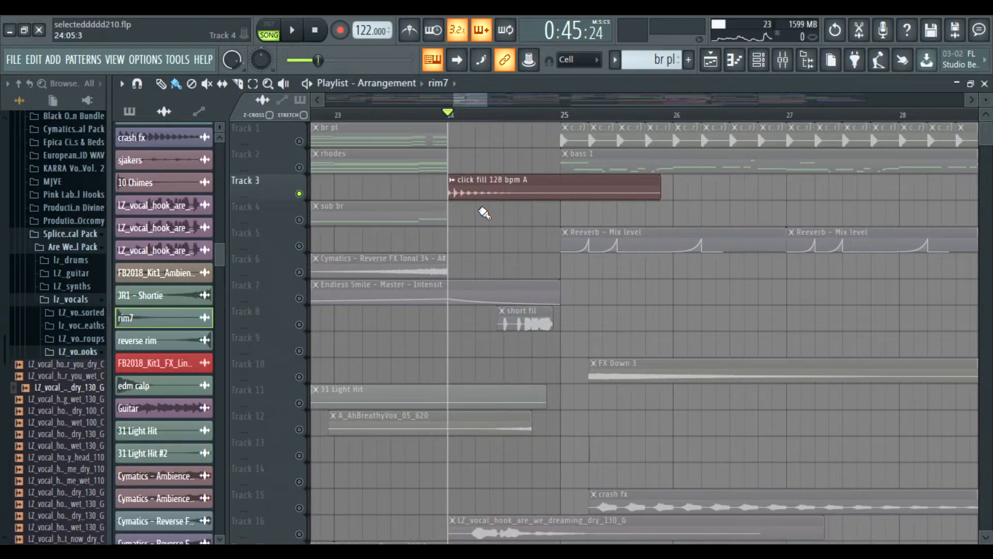
pyautogui.press('space')
pyautogui.press('space')
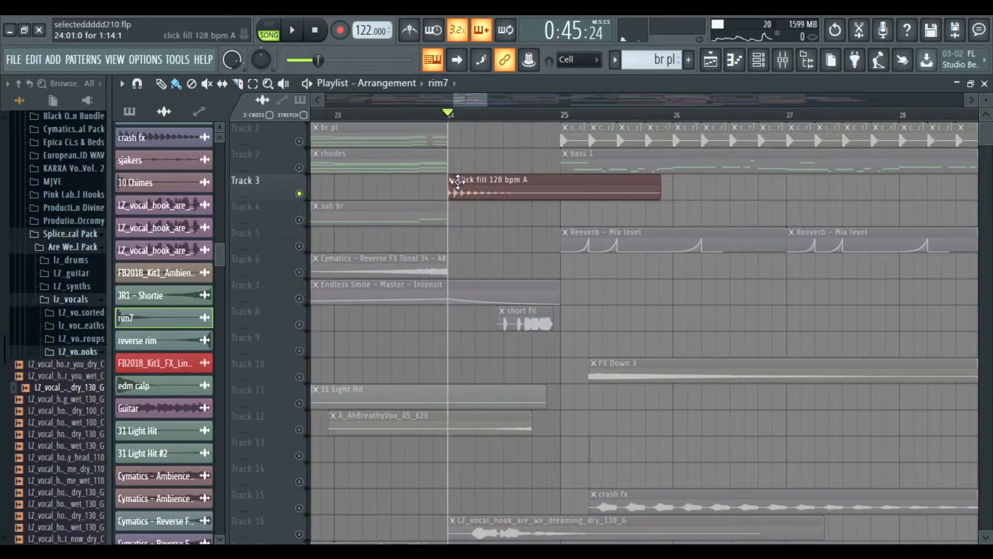
pyautogui.press('space')
pyautogui.press('space')
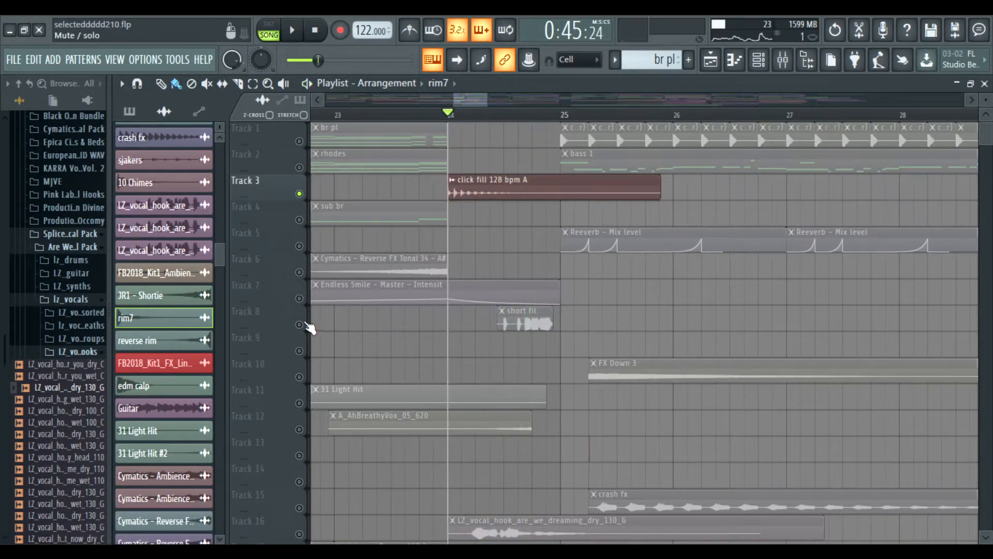
# Step: Add the short fil clip on Track 8 to the soloed click fill and play both from bar 24
pyautogui.scroll(-6, 311, 328)
pyautogui.press('space')
pyautogui.press('space')
pyautogui.scroll(6, 321, 310)
pyautogui.press('space')
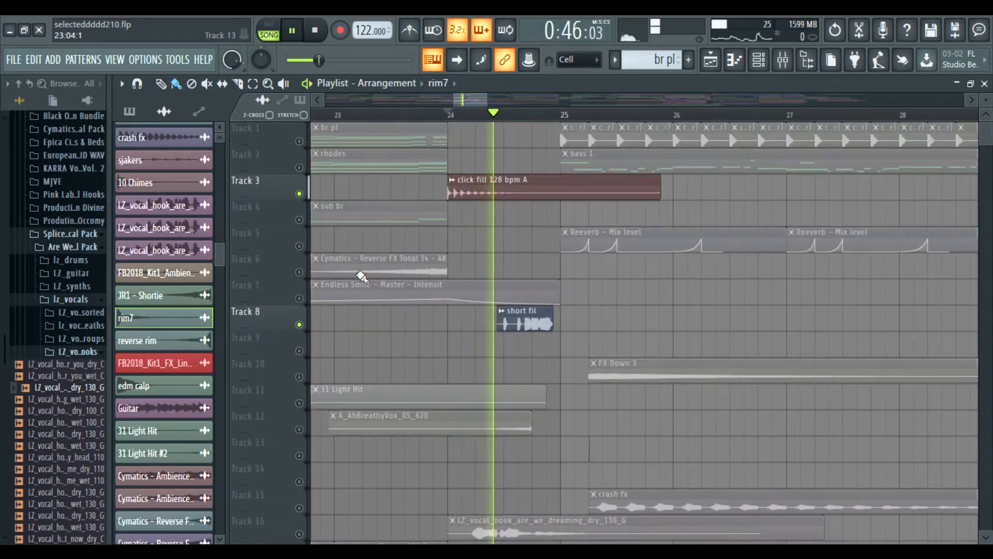
pyautogui.press('space')
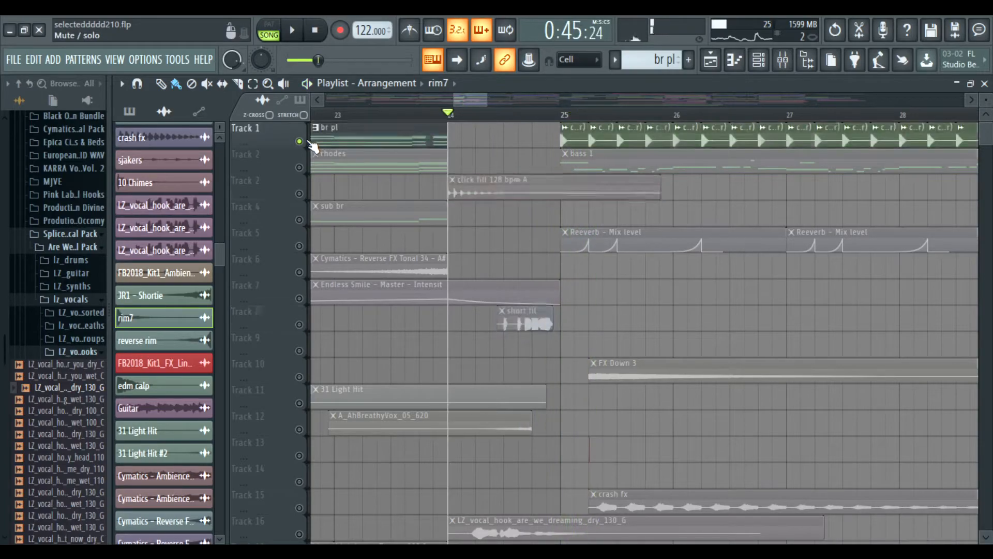
# Step: Turn all playlist tracks back on after soloing Track 1, and view the section starting at bar 25
pyautogui.rightClick(305, 142)
pyautogui.scroll(-4, 455, 174)
pyautogui.scroll(3, 470, 179)
pyautogui.scroll(1, 368, 201)
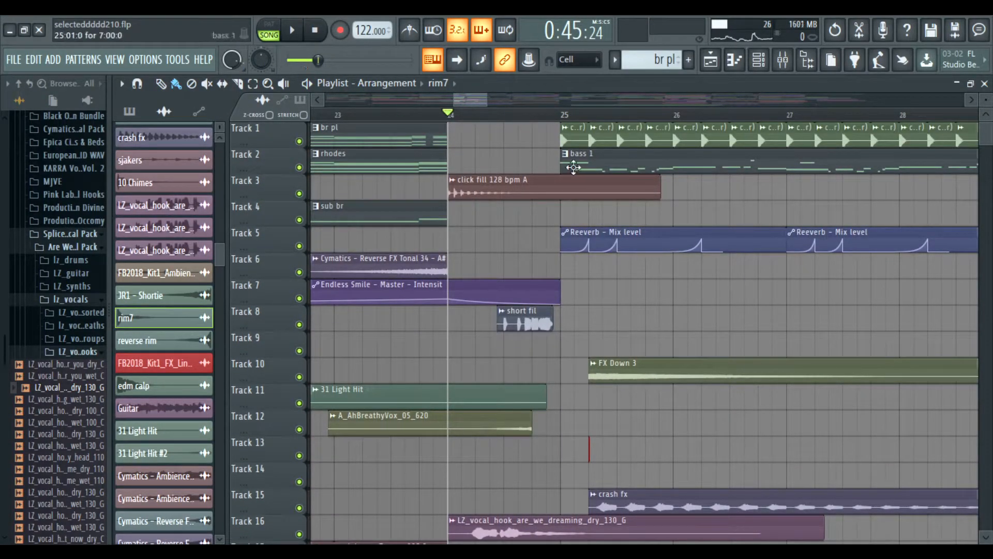
# Step: Move the song position to bar 25 and play the section with all tracks through to about bar 33
pyautogui.moveTo(566, 154); pyautogui.dragTo(370, 150)
pyautogui.click(366, 116)
pyautogui.scroll(-5, 367, 130)
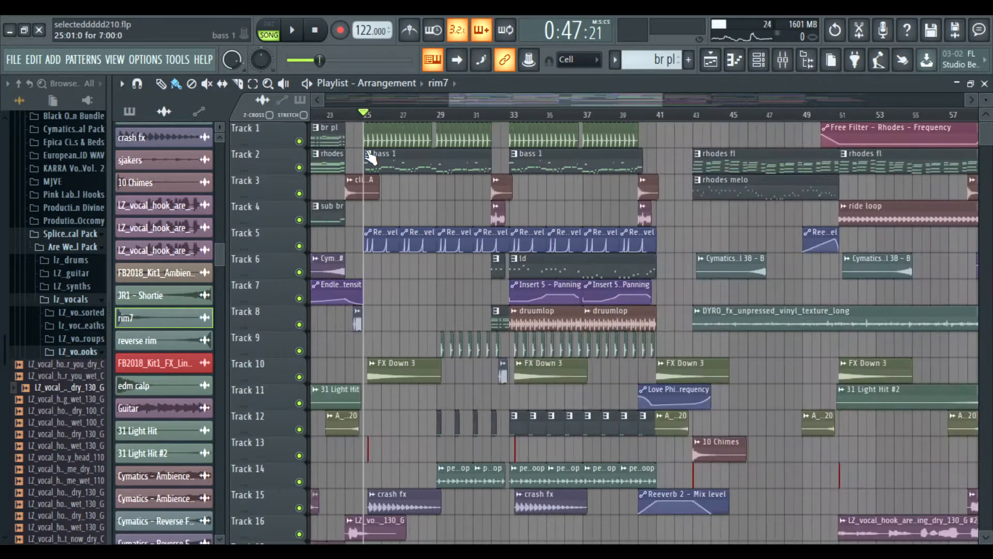
pyautogui.scroll(-6, 370, 175)
pyautogui.press('space')
pyautogui.scroll(-8, 403, 192)
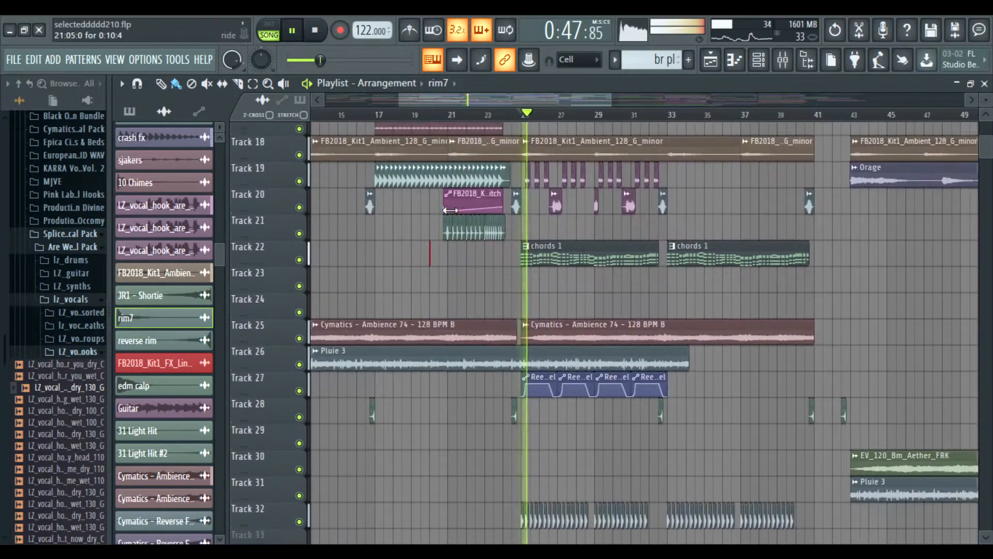
pyautogui.scroll(6, 442, 203)
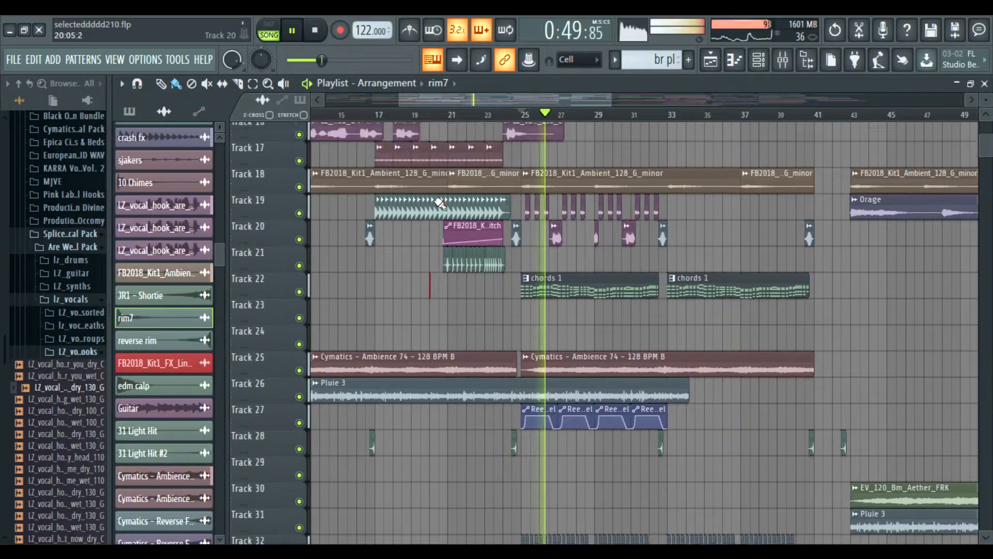
pyautogui.scroll(11, 440, 202)
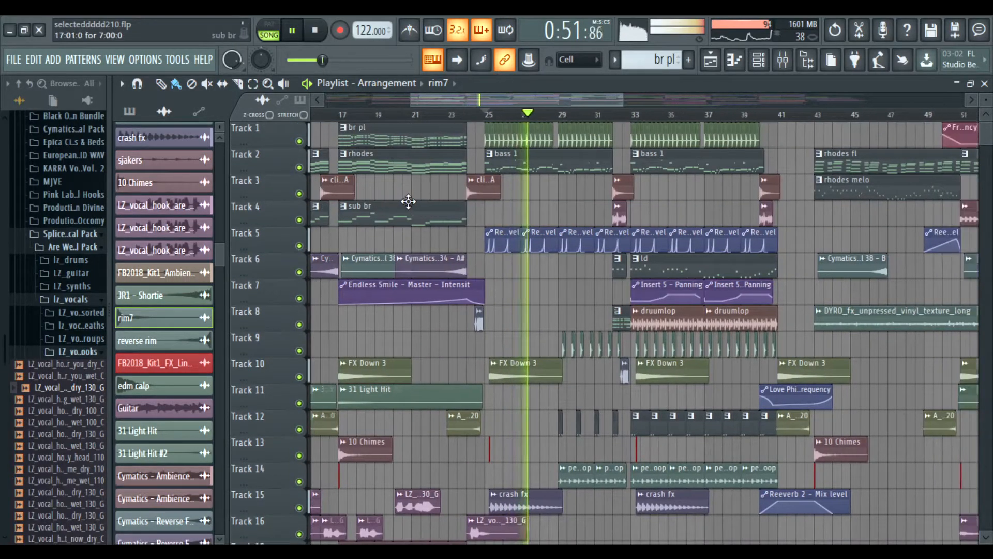
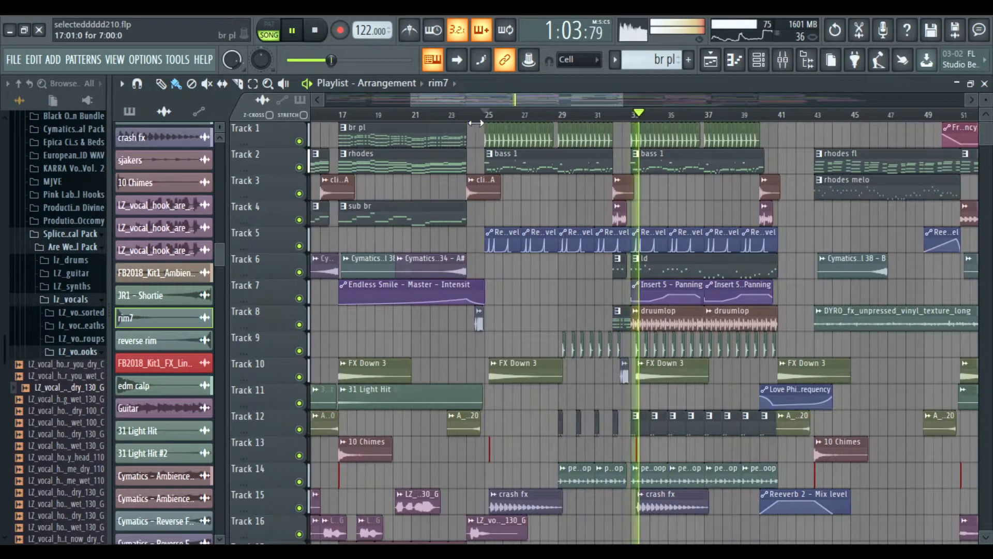
pyautogui.press('space')
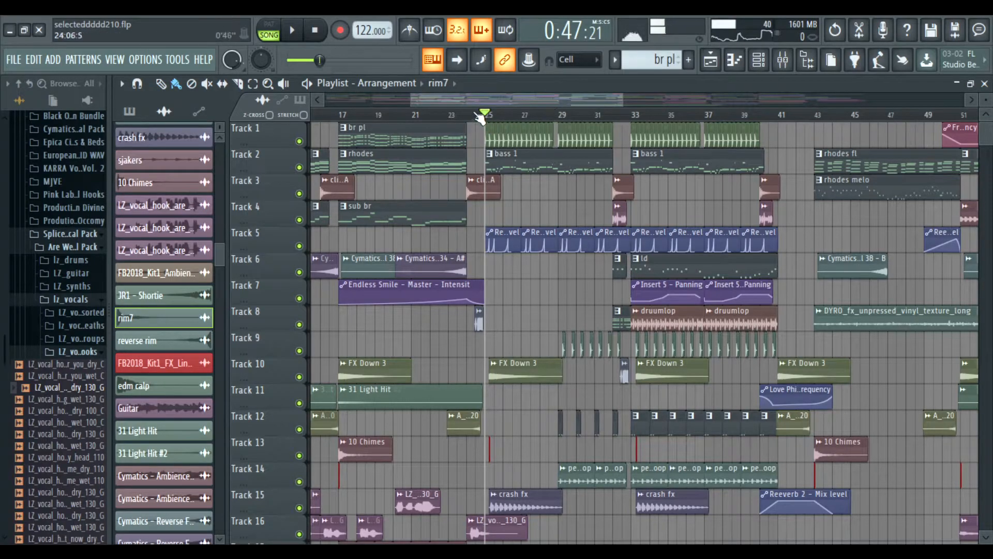
# Step: Solo Track 2 with the bass 1 pattern and play it from bar 25
pyautogui.scroll(-10, 474, 202)
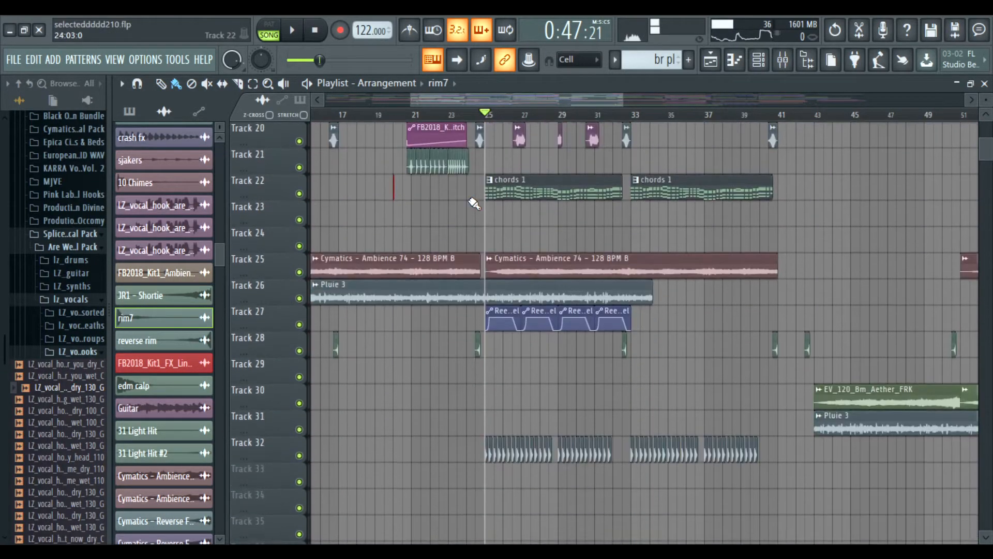
pyautogui.scroll(10, 473, 207)
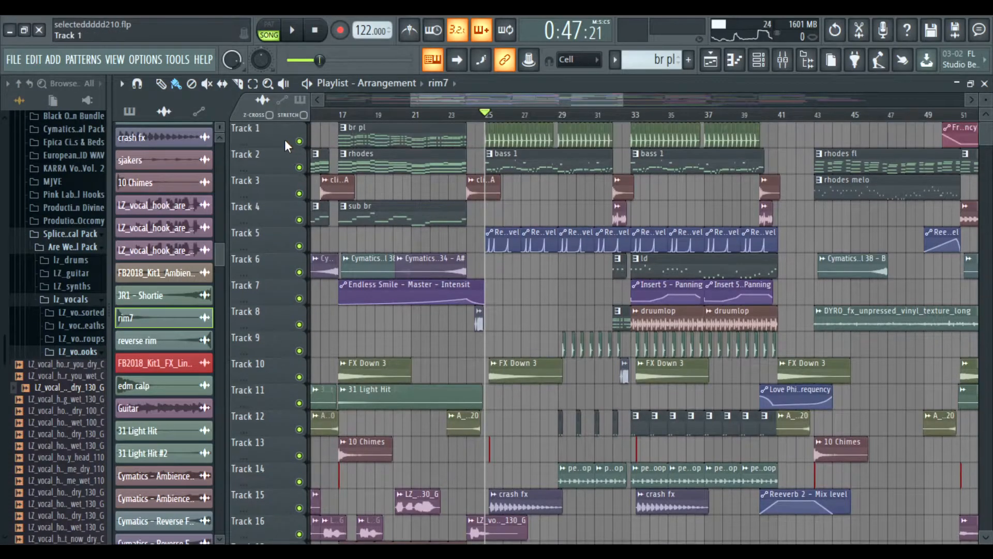
pyautogui.rightClick(299, 141)
pyautogui.scroll(-5, 471, 204)
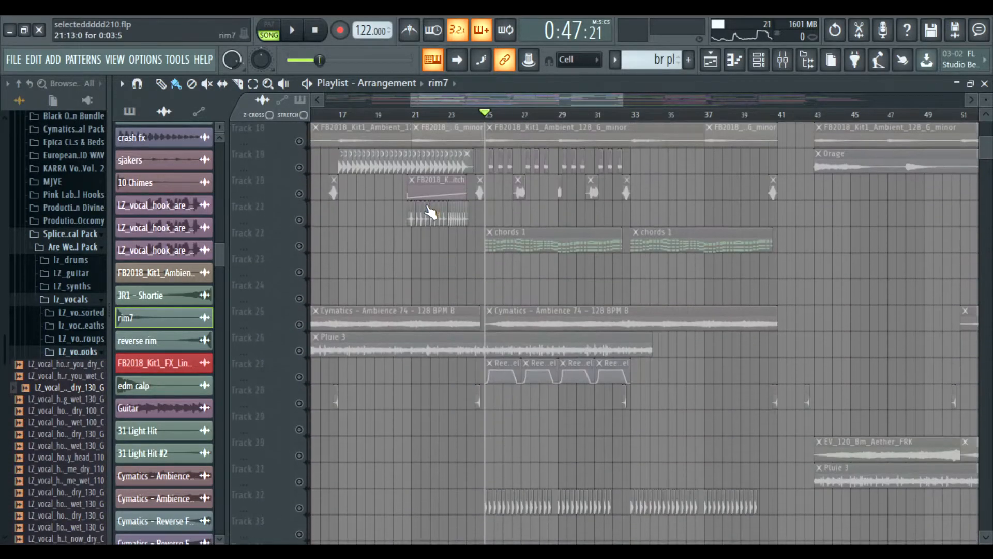
pyautogui.scroll(10, 417, 251)
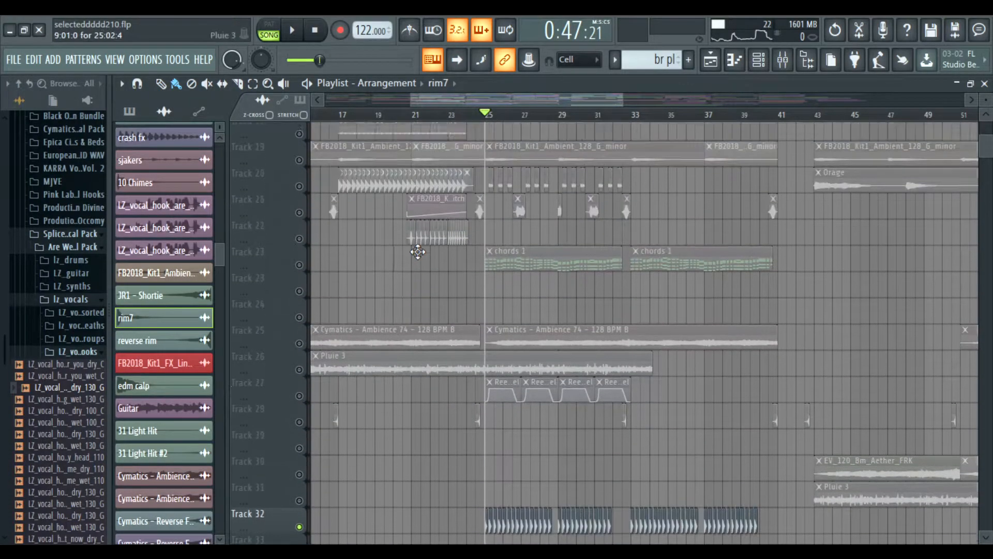
pyautogui.rightClick(299, 167)
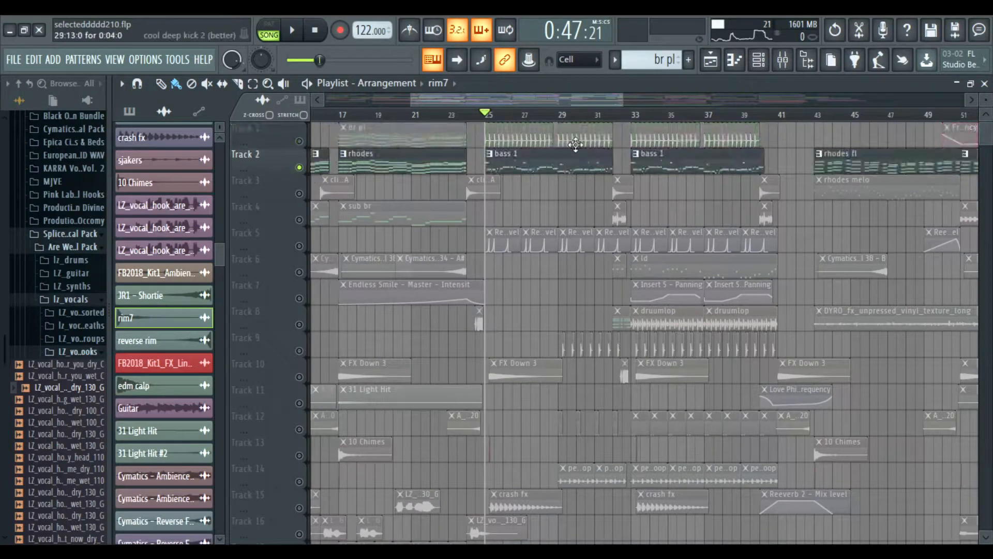
pyautogui.press('space')
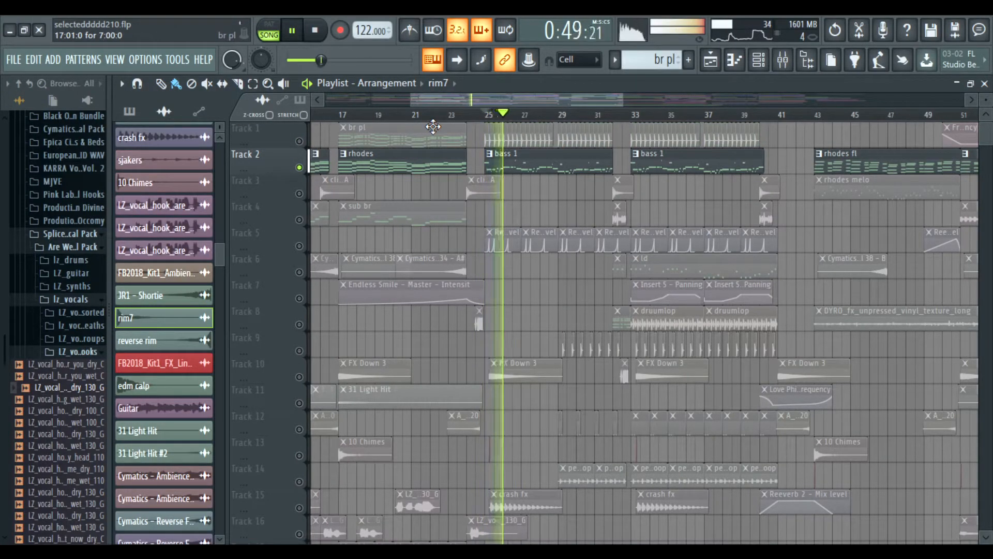
pyautogui.press('space')
# Step: Switch playback to pattern mode and open the Massive #4 synth that plays the bass 1 pattern
pyautogui.press('F6')
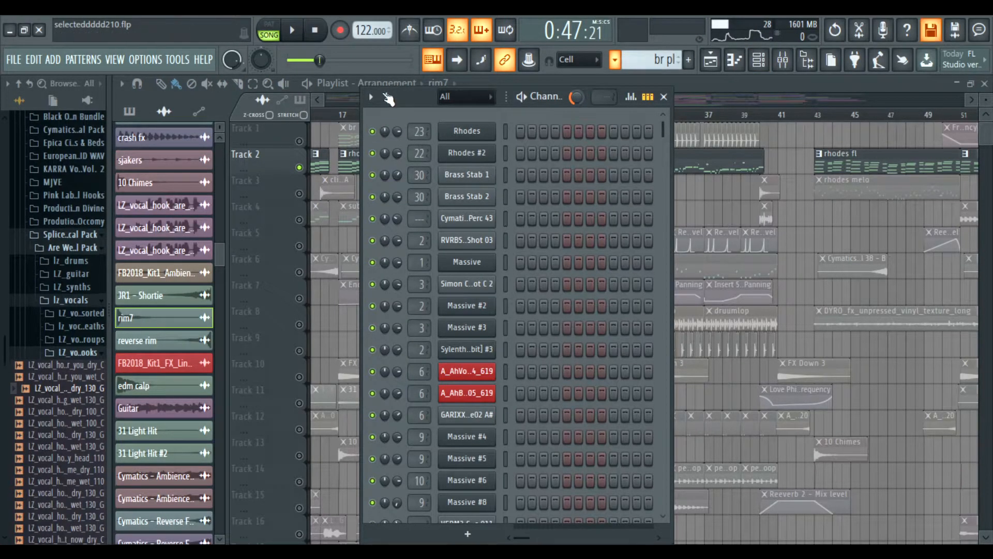
pyautogui.click(265, 32)
pyautogui.scroll(-4, 553, 265)
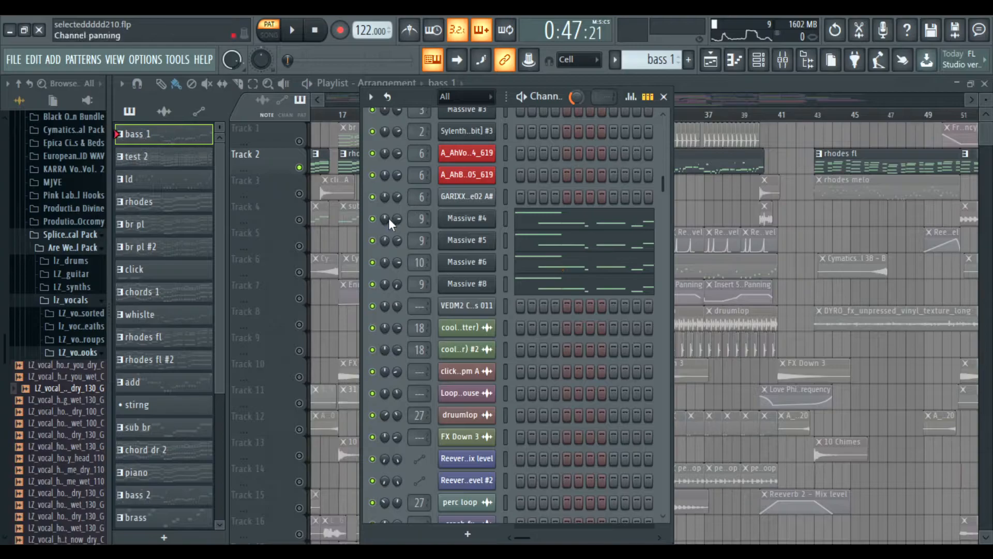
pyautogui.click(465, 219)
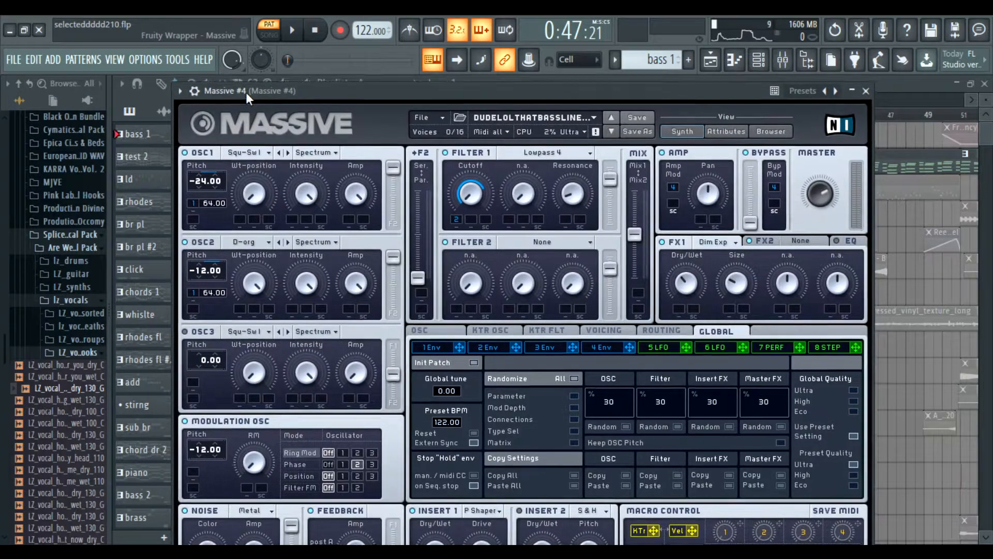
pyautogui.moveTo(246, 92); pyautogui.dragTo(227, 74)
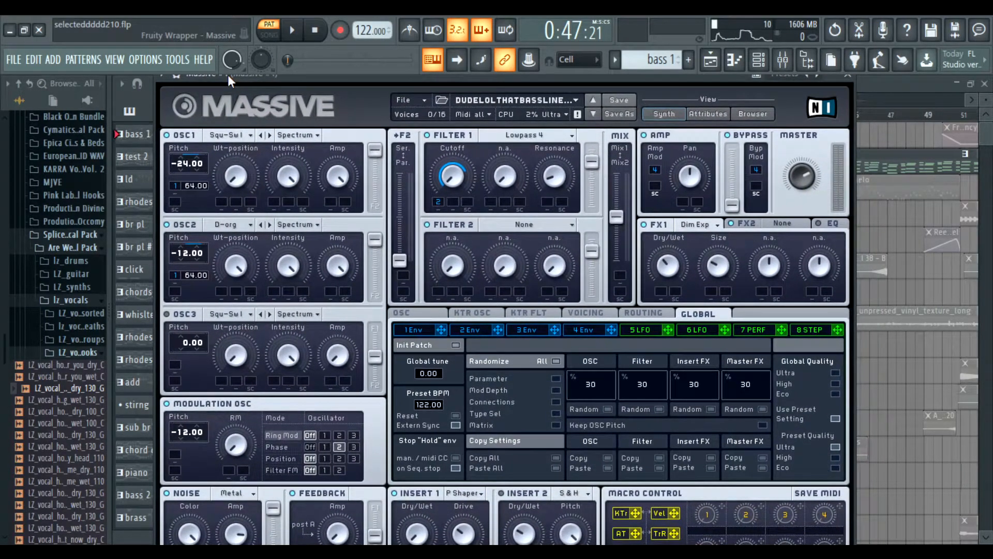
pyautogui.moveTo(352, 76); pyautogui.dragTo(363, 71)
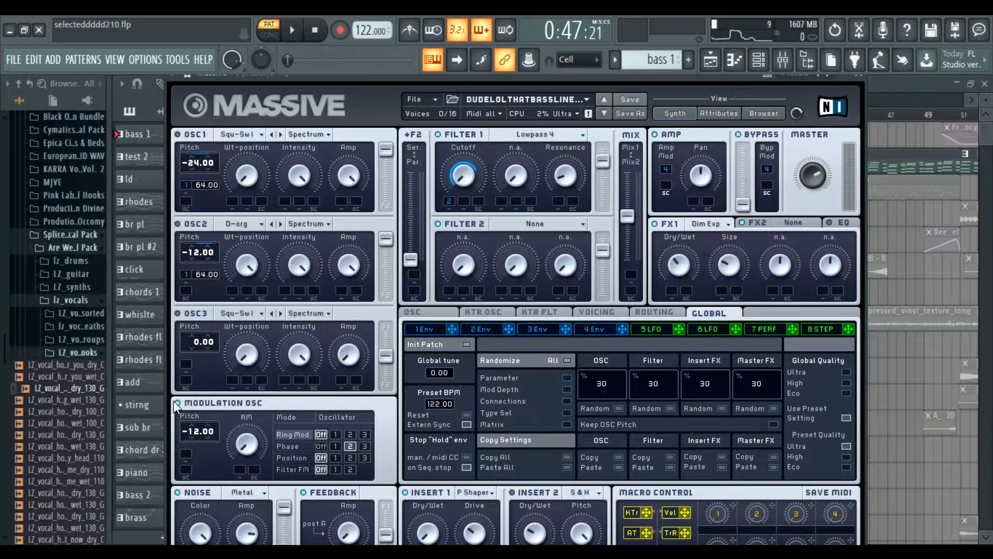
# Step: Play the bass 1 pattern to hear the Metal noise section of Massive #4
pyautogui.press('space')
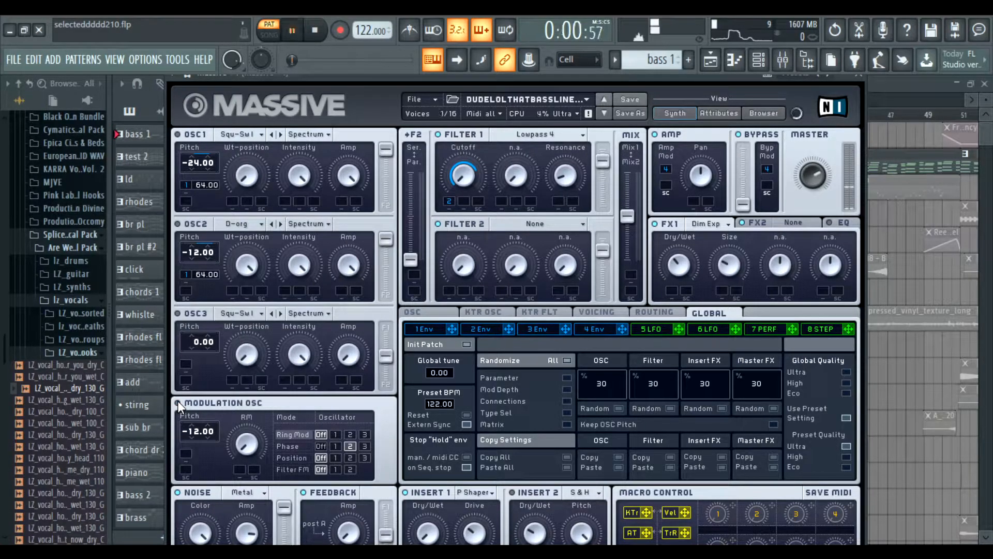
pyautogui.click(261, 493)
pyautogui.click(245, 507)
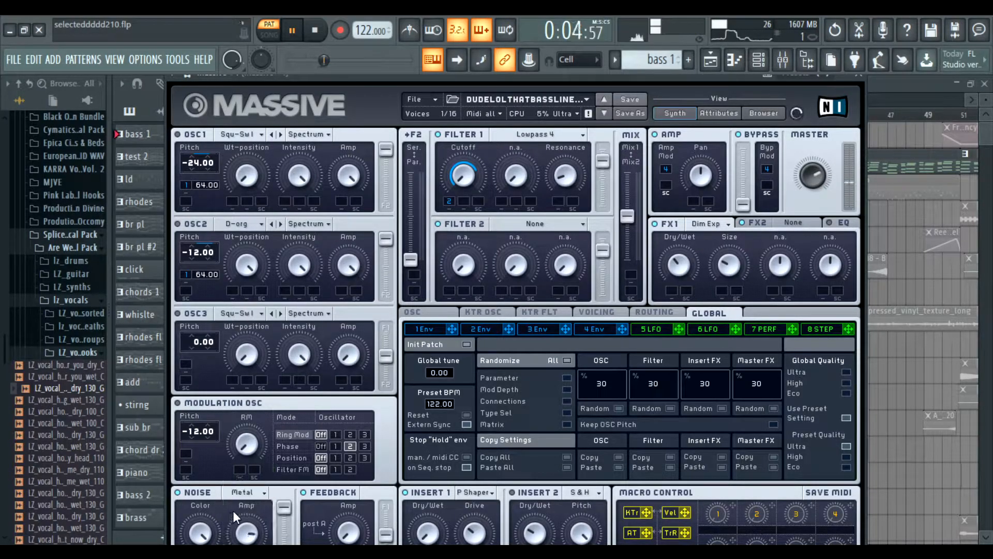
pyautogui.press('space')
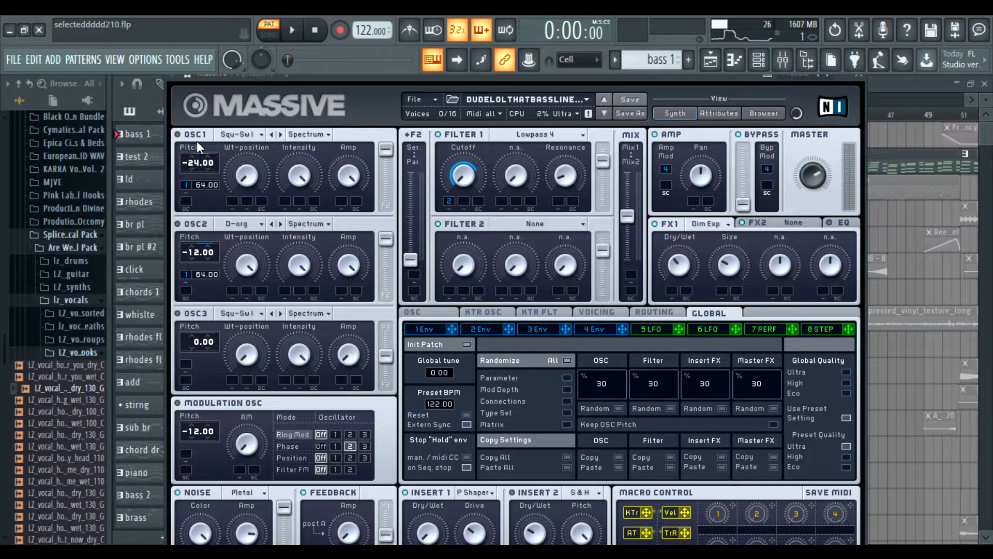
# Step: Play the bass 1 pattern and view the wavetable list of oscillator 1 in Massive #4
pyautogui.press('space')
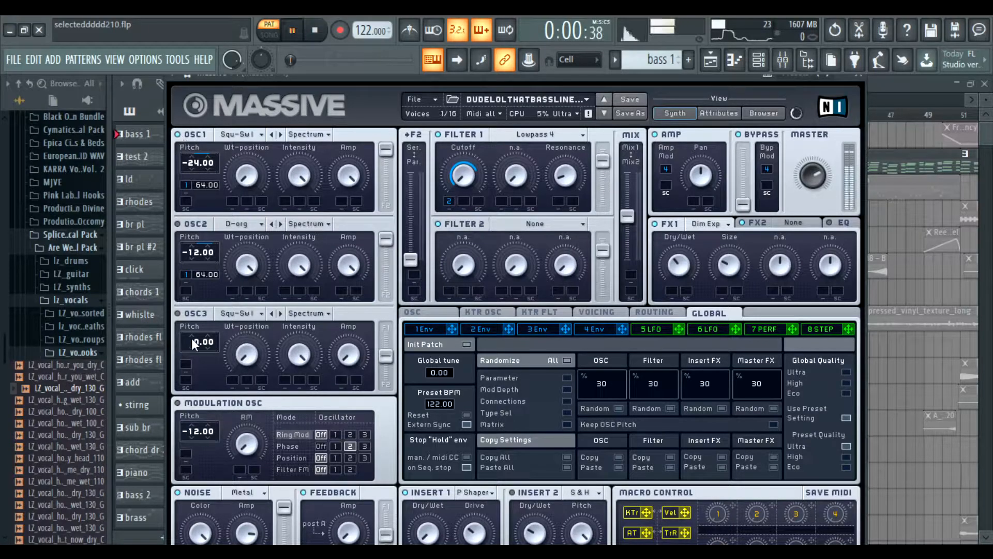
pyautogui.click(241, 138)
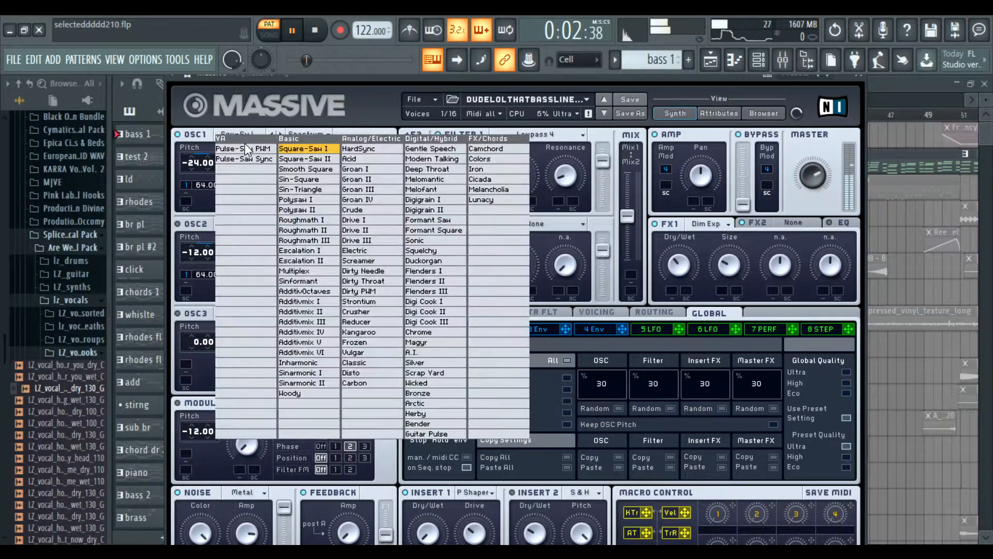
pyautogui.click(296, 73)
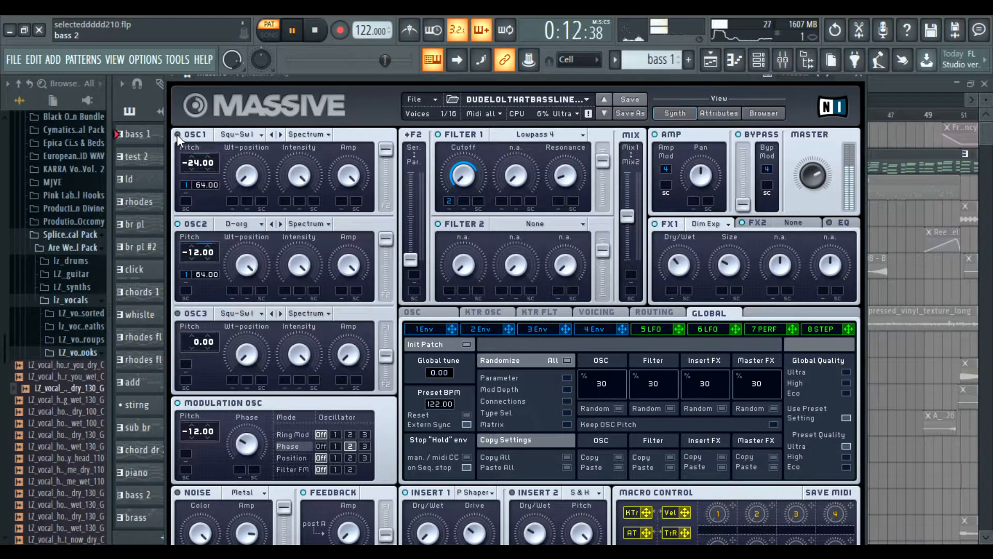
# Step: Show envelope 2 and inspect the modulation oscillator's phase amount while the bass 1 pattern plays
pyautogui.click(486, 329)
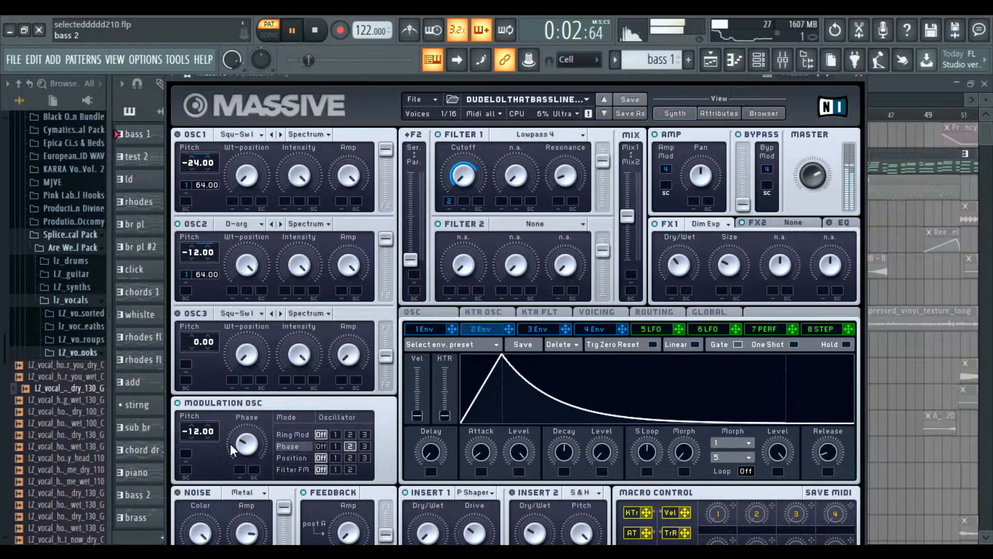
pyautogui.click(245, 444)
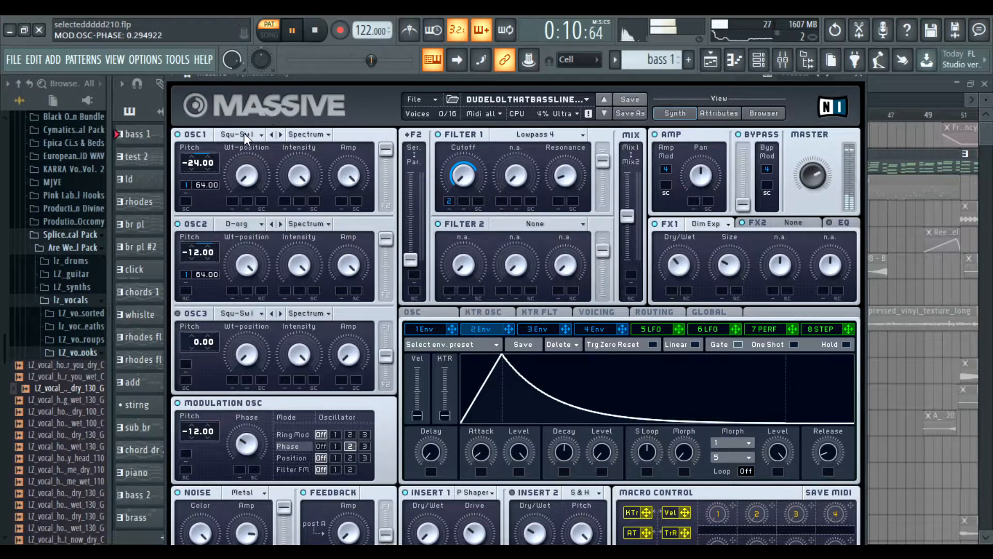
pyautogui.press('space')
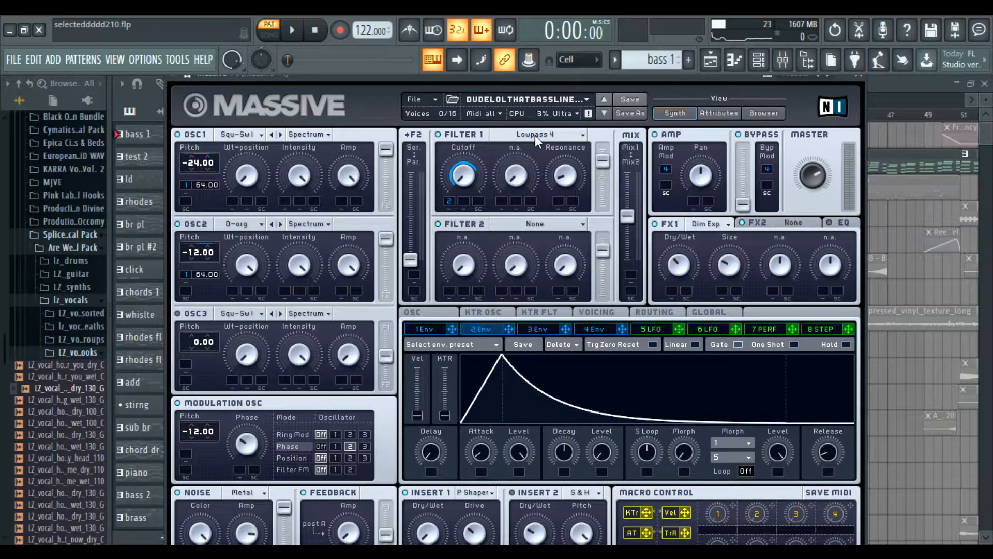
# Step: Show envelope 2 for the Filter 1 cutoff and play bass 1 while sweeping the opened cutoff back to minimum
pyautogui.moveTo(512, 76); pyautogui.dragTo(521, 209)
pyautogui.doubleClick(520, 209)
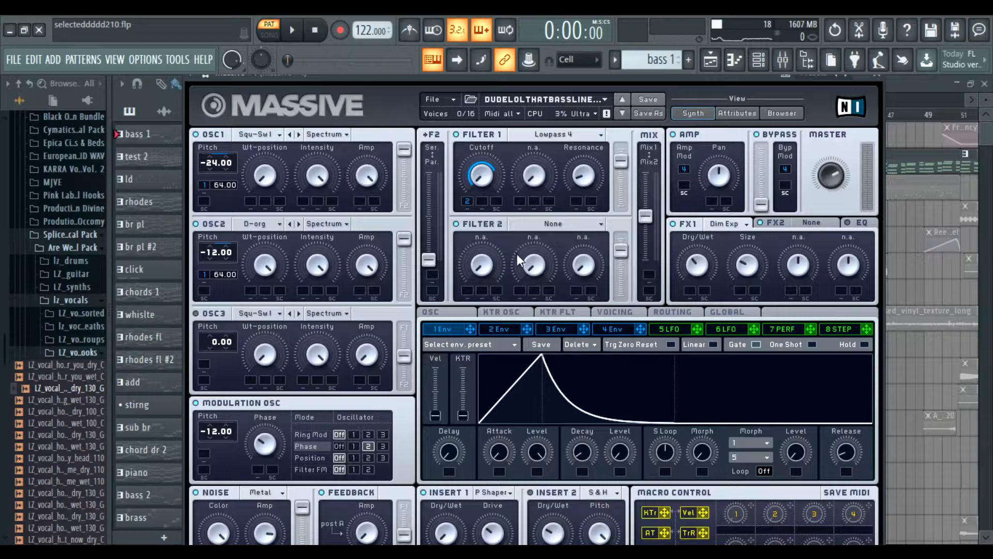
pyautogui.click(492, 328)
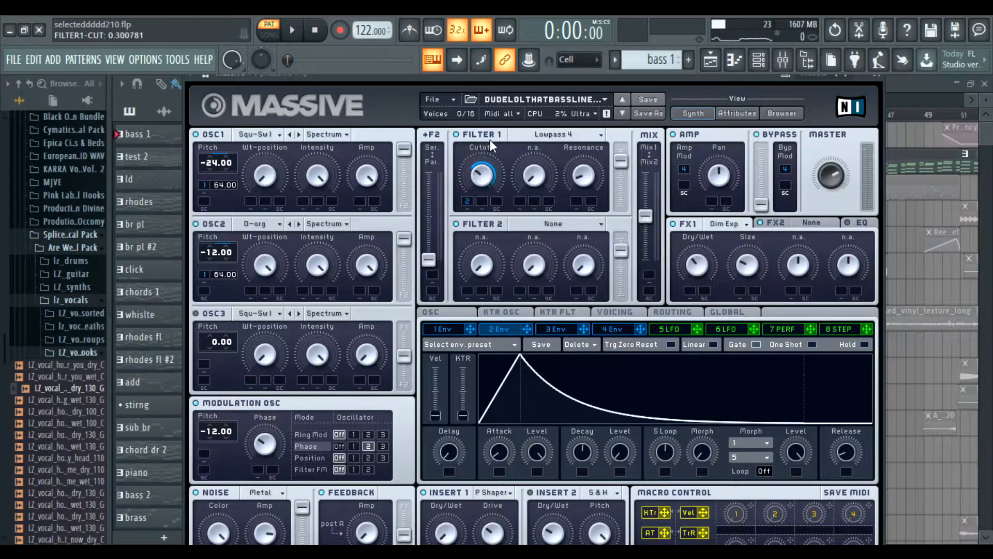
pyautogui.press('space')
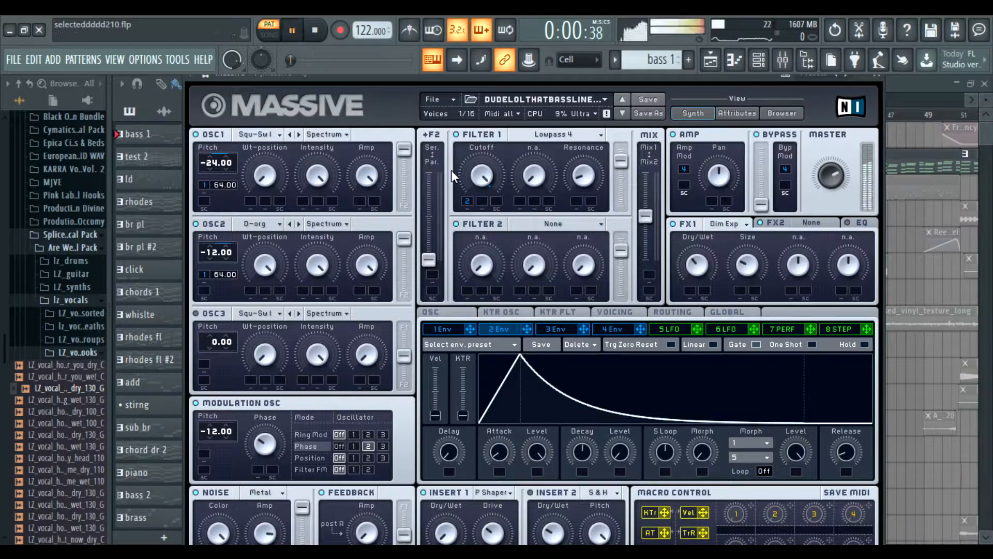
pyautogui.moveTo(477, 179); pyautogui.dragTo(470, 304)
pyautogui.press('space')
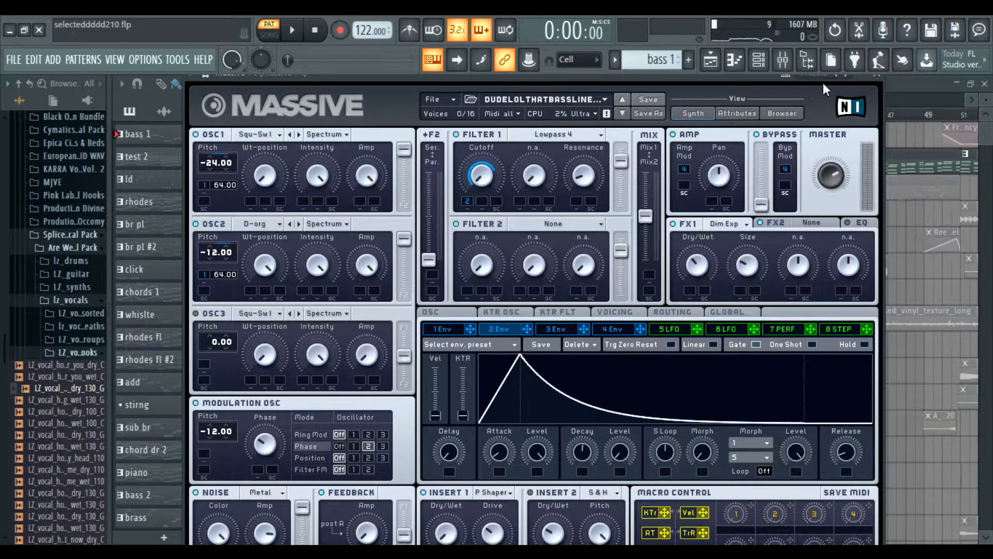
# Step: Close Massive #4 and open the Massive #5 synth while the bass 1 pattern plays
pyautogui.press('Escape')
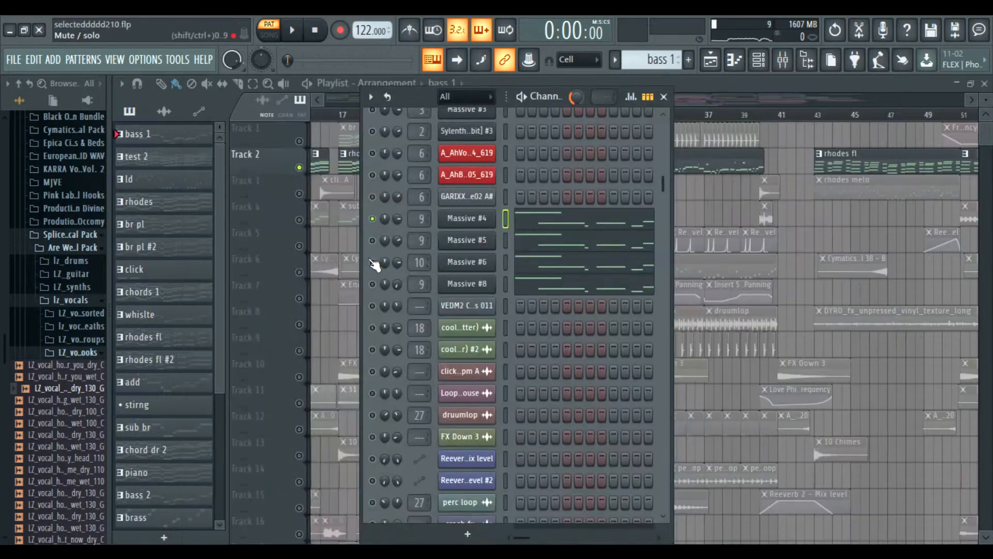
pyautogui.press('space')
pyautogui.click(475, 240)
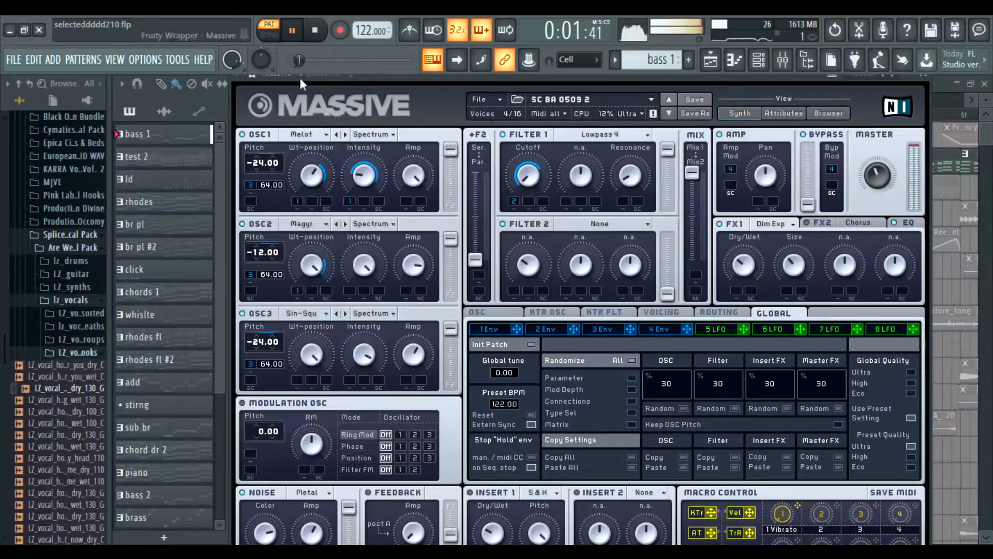
pyautogui.moveTo(300, 78); pyautogui.dragTo(257, 76)
# Step: Turn on the noise section of Massive #5, toggle oscillator 2 and restart the bass 1 pattern
pyautogui.press('space')
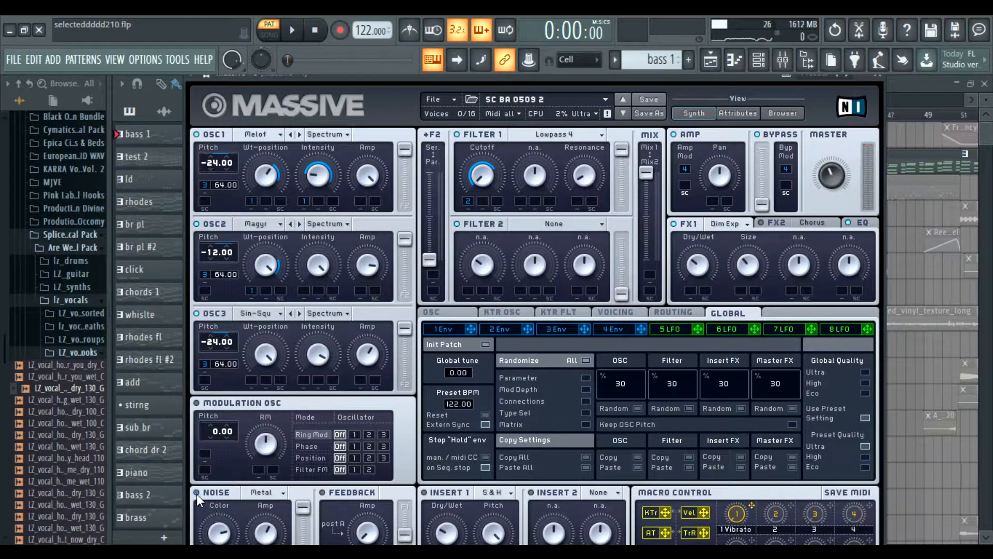
pyautogui.press('space')
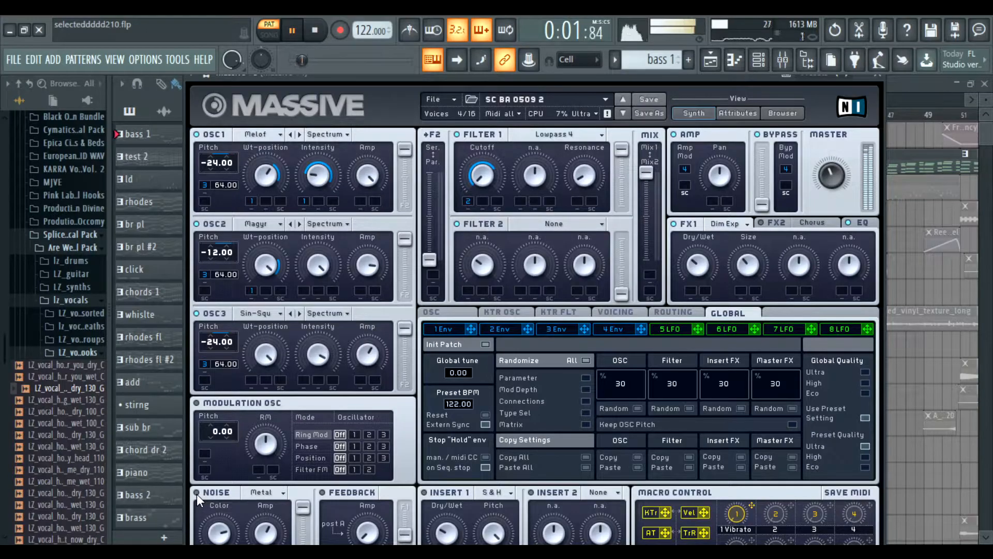
pyautogui.click(196, 492)
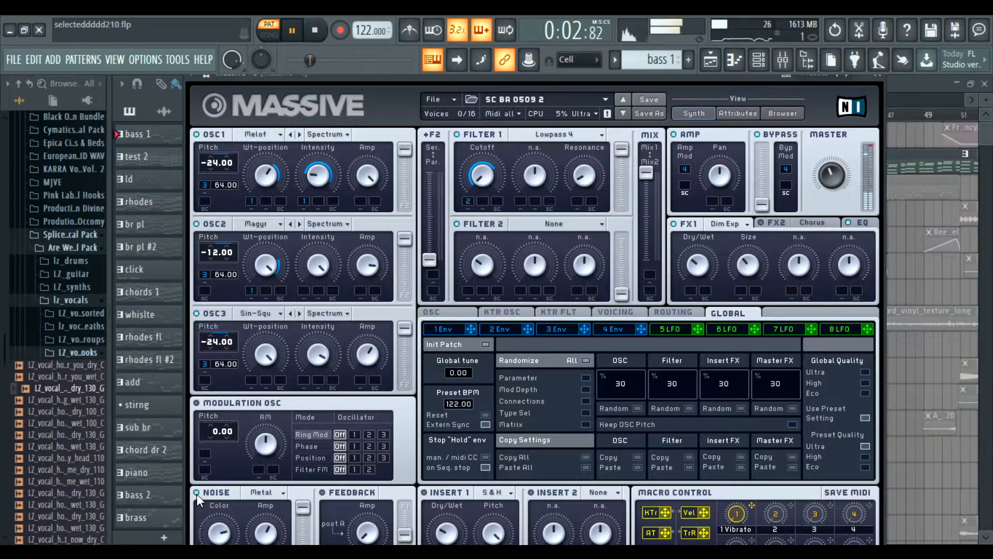
pyautogui.click(198, 223)
pyautogui.press('space')
pyautogui.press('space')
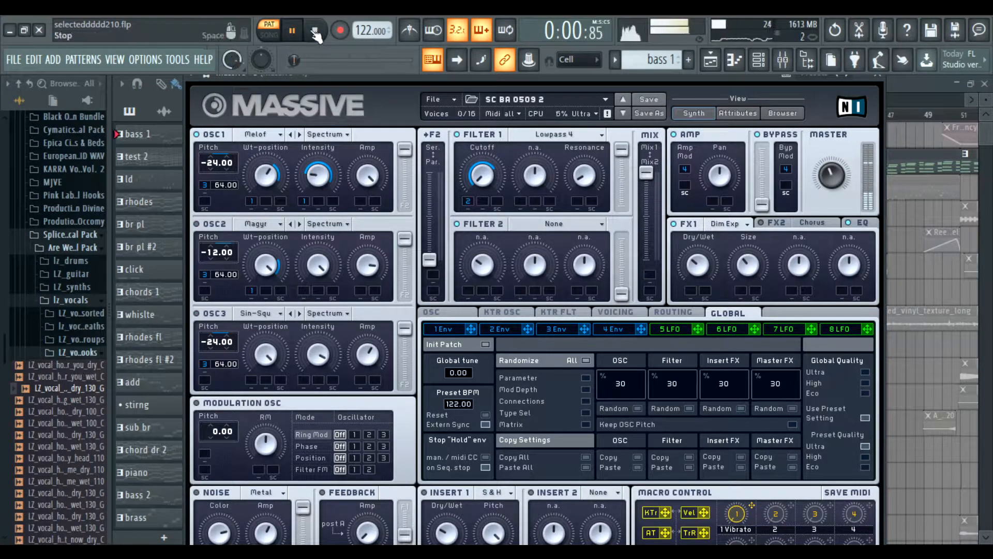
# Step: View the wavetable list of oscillator 1 in Massive #5 and show envelope 1 while bass 1 plays
pyautogui.click(262, 134)
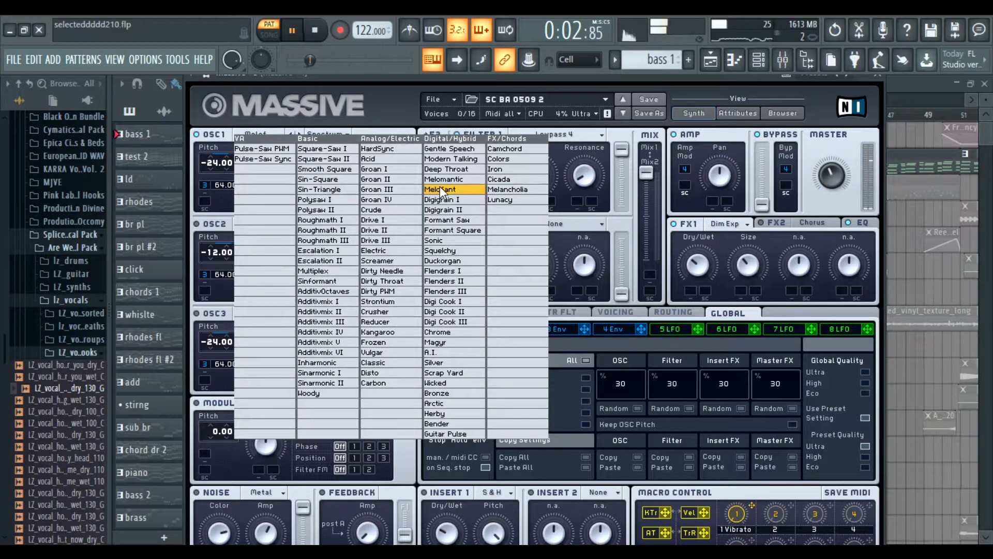
pyautogui.click(324, 76)
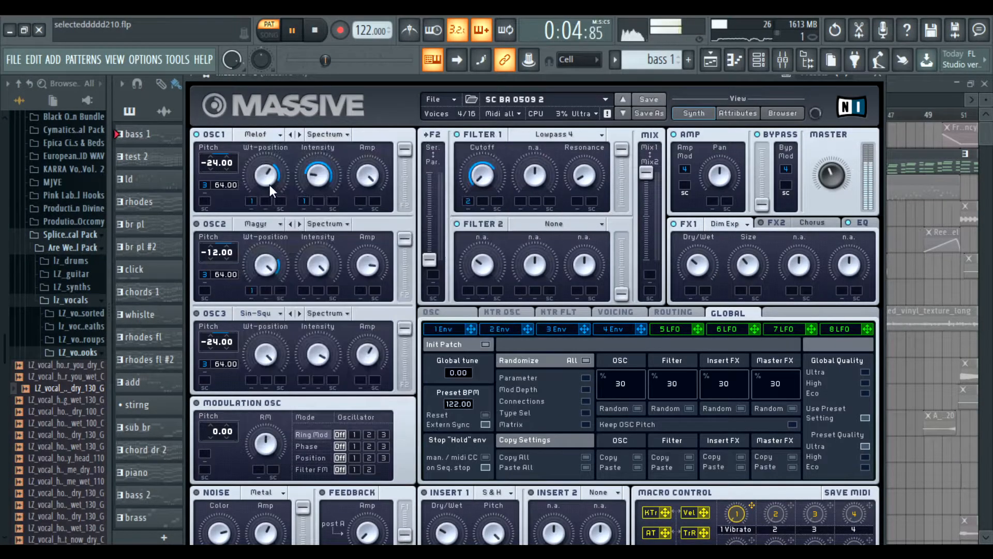
pyautogui.click(440, 329)
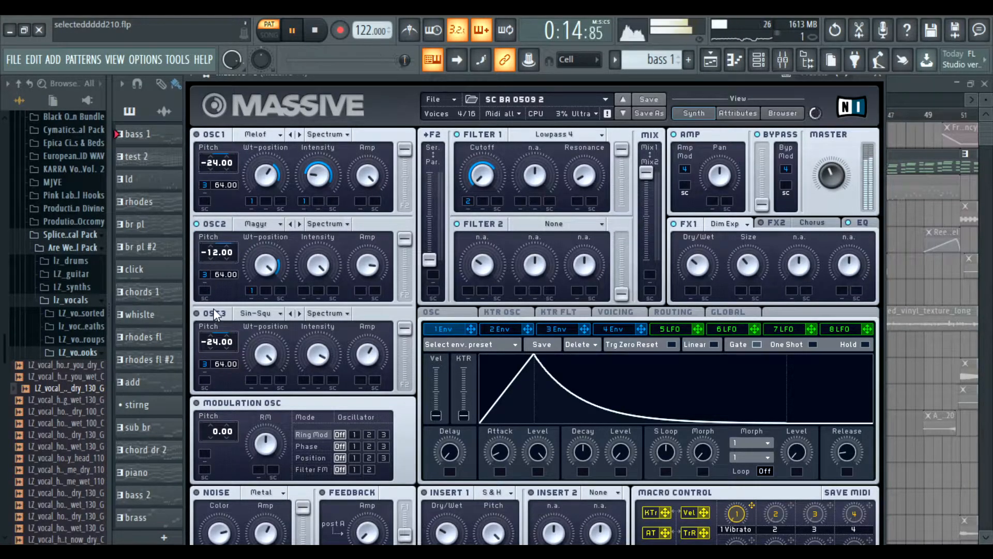
# Step: Switch oscillator 3 of Massive #5 back on and play the bass 1 pattern with all oscillators active
pyautogui.click(197, 313)
pyautogui.click(197, 134)
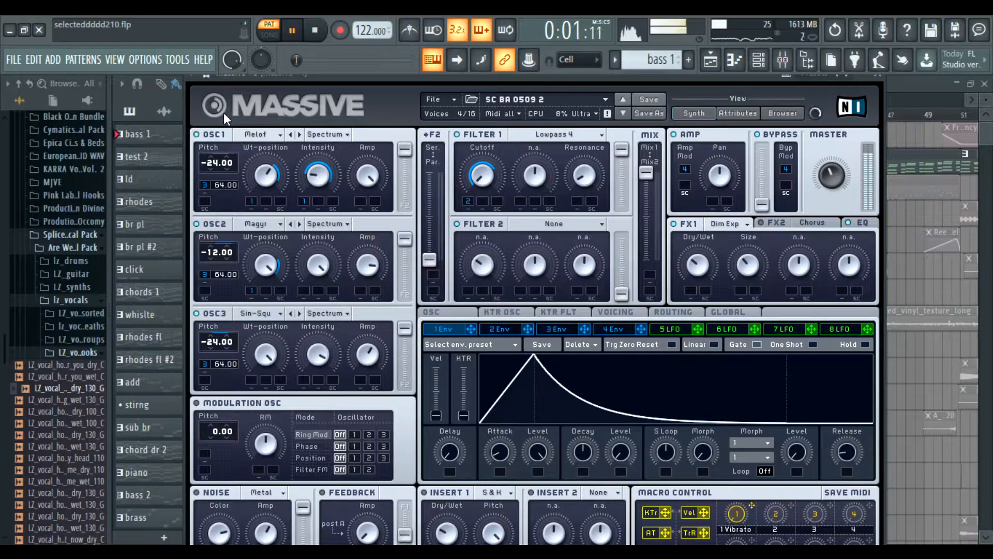
pyautogui.press('space')
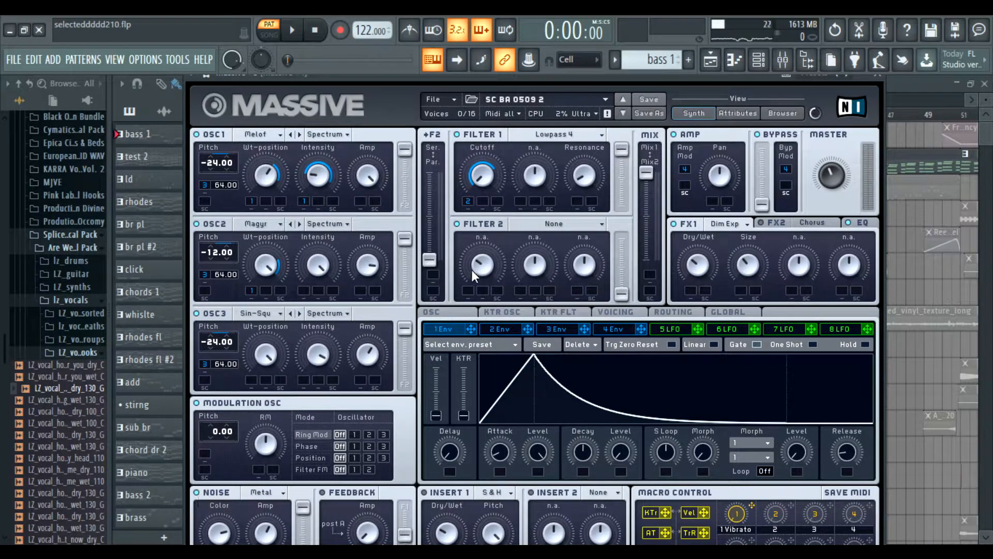
pyautogui.press('space')
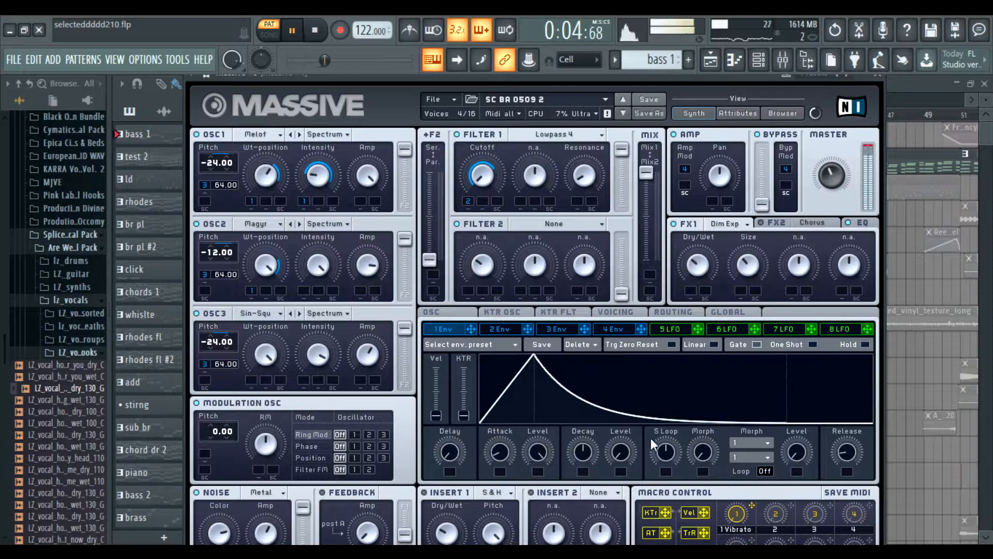
# Step: Check the FX1 effect choices in Massive #5 and close the synth
pyautogui.click(728, 224)
pyautogui.click(661, 234)
pyautogui.click(878, 76)
# Step: Solo the Massive #6 channel, play the bass 1 pattern and open its synth
pyautogui.press('space')
pyautogui.rightClick(373, 263)
pyautogui.press('space')
pyautogui.click(468, 262)
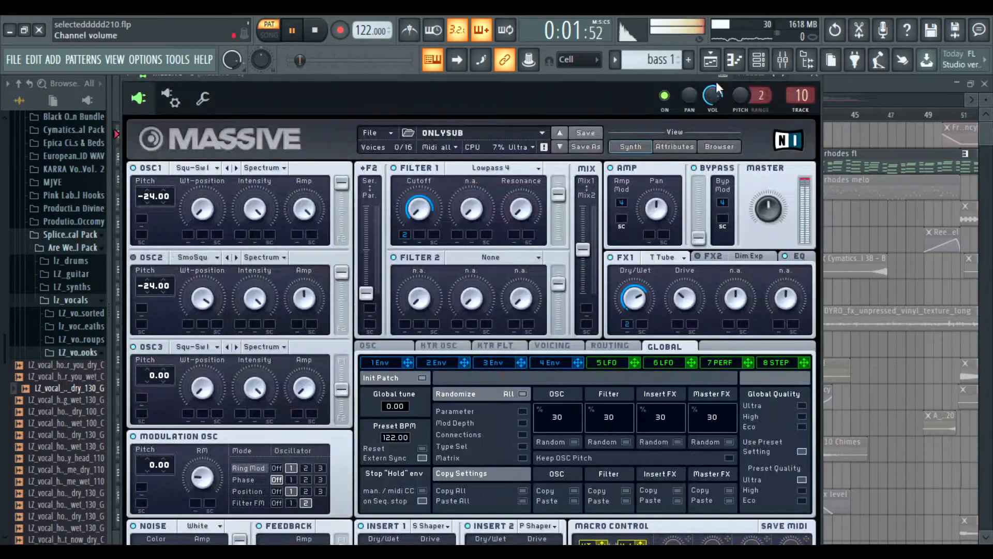
# Step: Inspect the ONLYSUB patch of Massive #6 while bass 1 plays, closing, reopening and repositioning the synth window
pyautogui.scroll(-1, 619, 175)
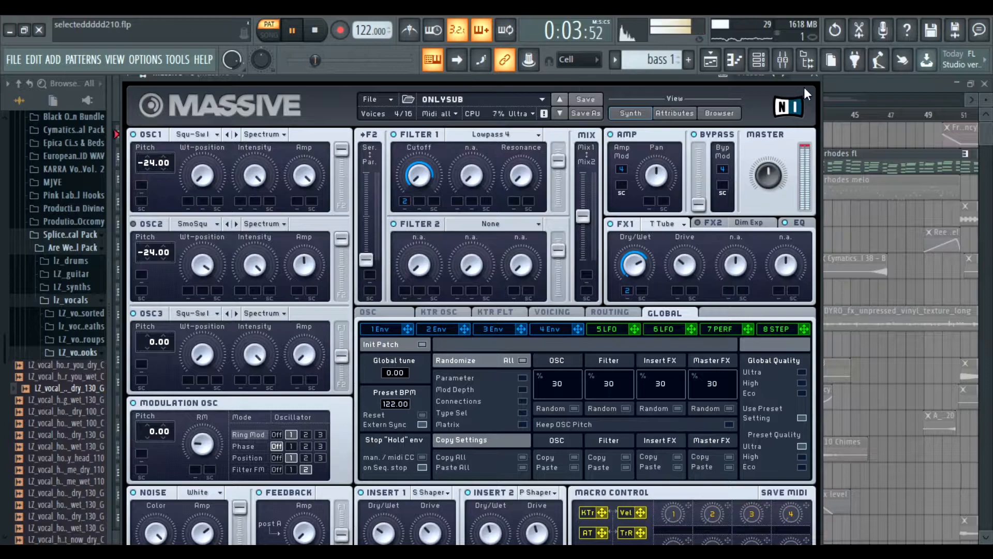
pyautogui.click(815, 79)
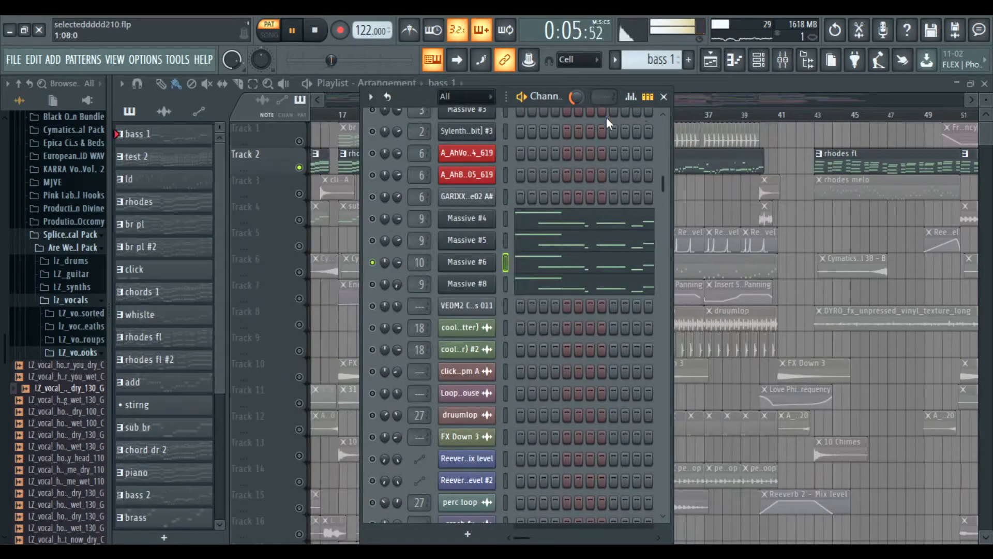
pyautogui.click(469, 262)
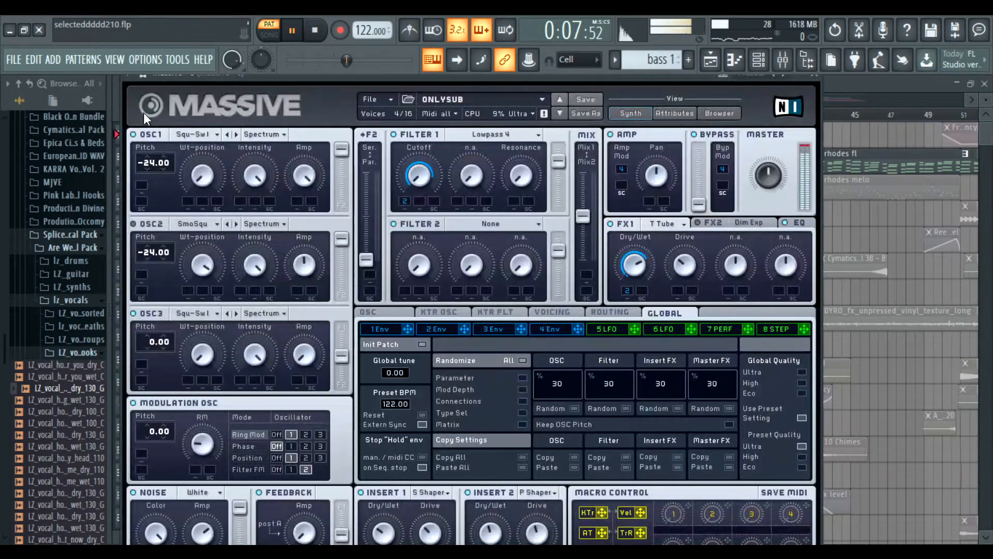
pyautogui.moveTo(277, 78); pyautogui.dragTo(302, 77)
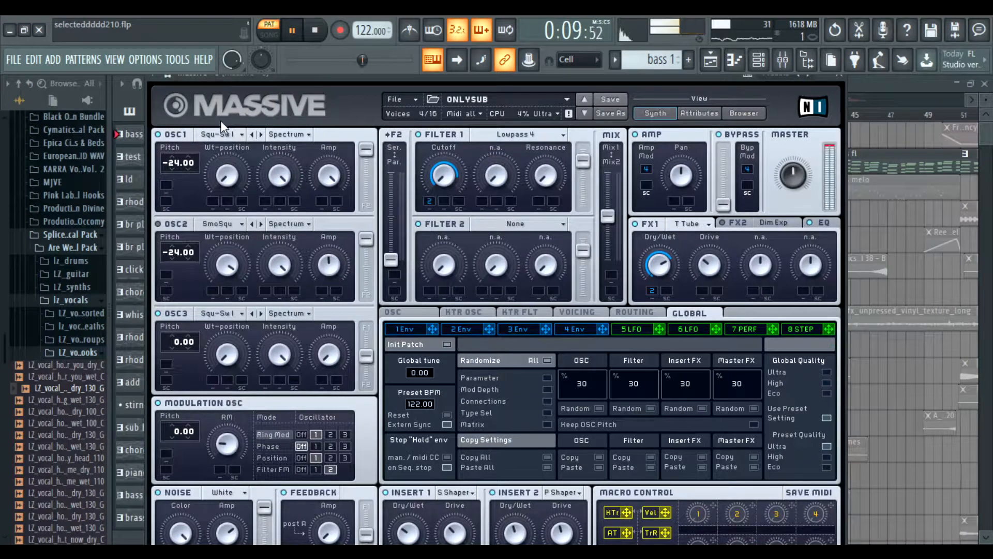
pyautogui.moveTo(443, 77); pyautogui.dragTo(455, 77)
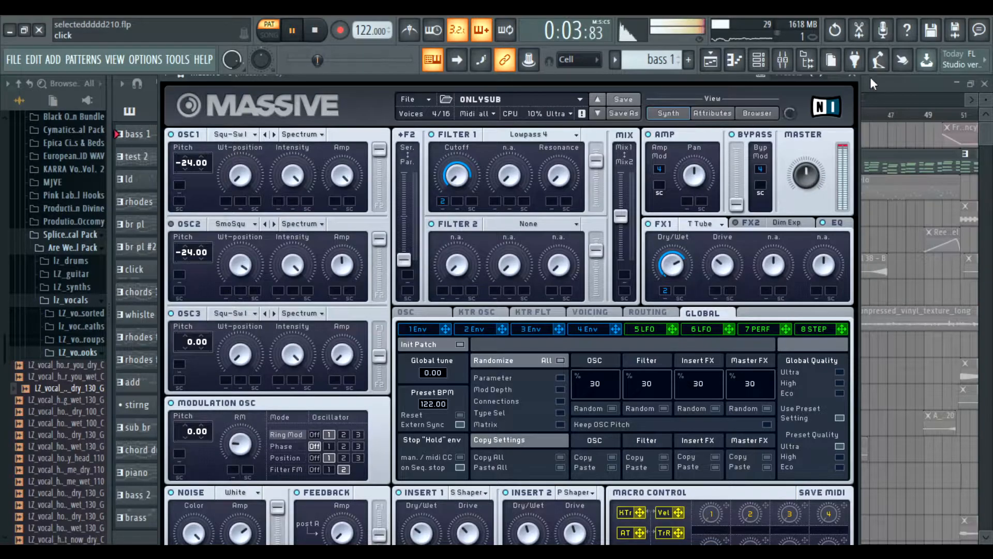
# Step: Close Massive #6, solo the Massive #8 channel and briefly view its synth while bass 1 plays
pyautogui.click(852, 76)
pyautogui.press('space')
pyautogui.rightClick(372, 284)
pyautogui.press('space')
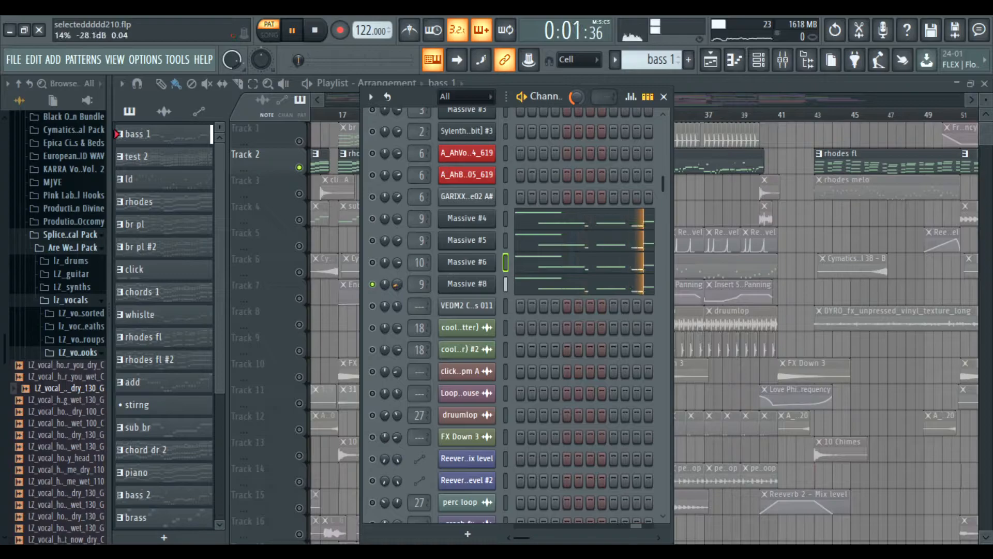
pyautogui.click(463, 290)
pyautogui.click(884, 39)
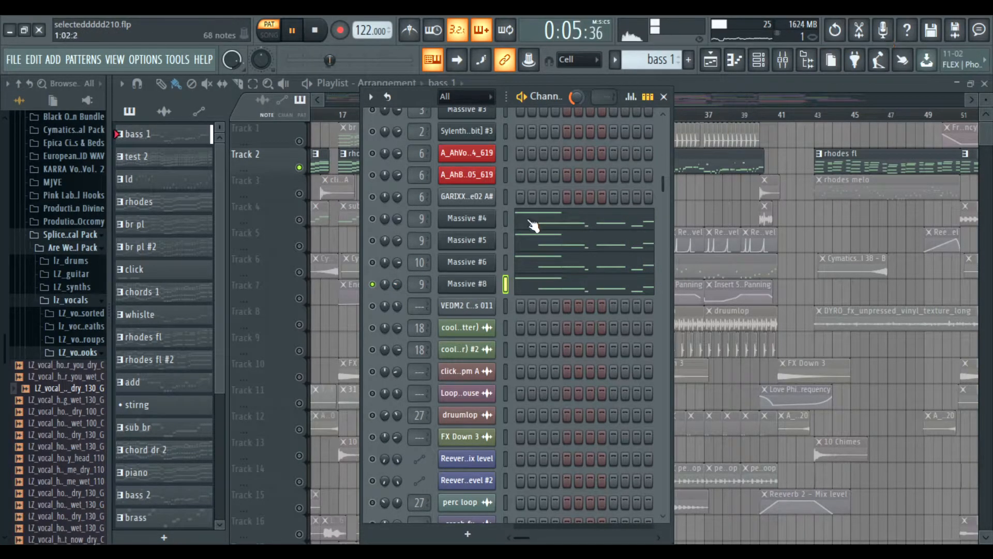
# Step: Lower the volume of the Massive #8 channel, unsolo it and stop playback
pyautogui.moveTo(398, 285)
pyautogui.mouseDown()
pyautogui.moveTo(398, 244)
pyautogui.moveTo(398, 302)
pyautogui.mouseUp()
pyautogui.rightClick(372, 284)
pyautogui.press('space')
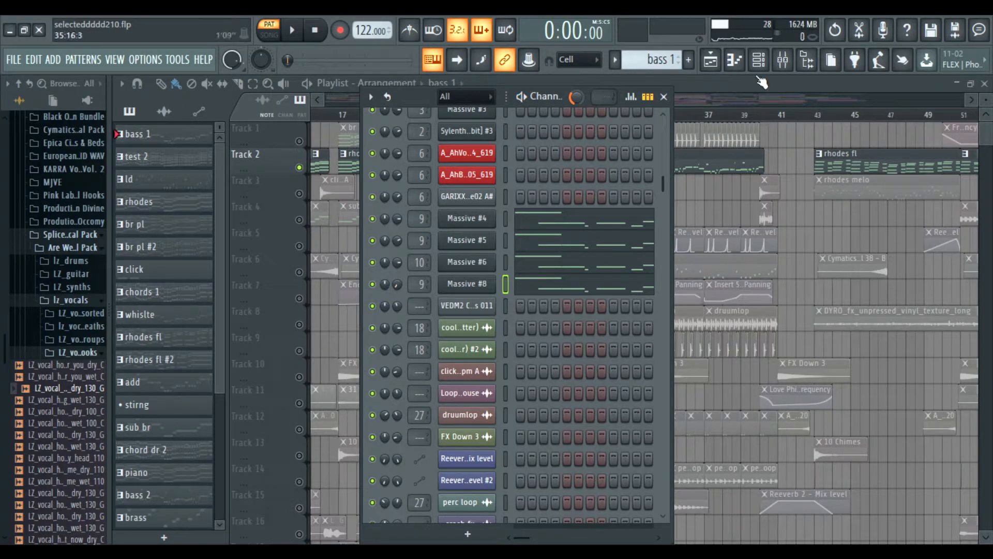
# Step: Open the mixer, then solo and select the Massive #4 track
pyautogui.click(783, 60)
pyautogui.rightClick(273, 276)
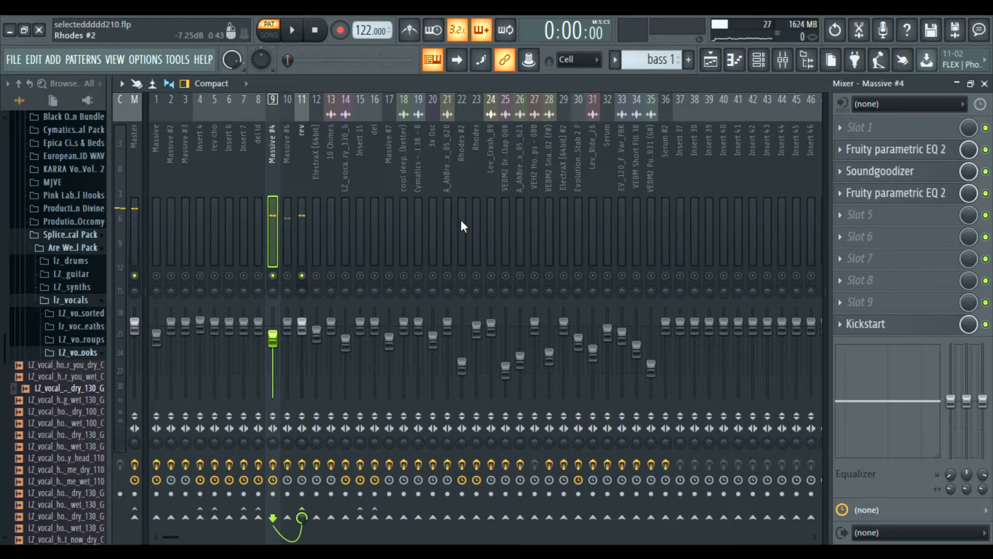
pyautogui.click(296, 146)
pyautogui.click(277, 149)
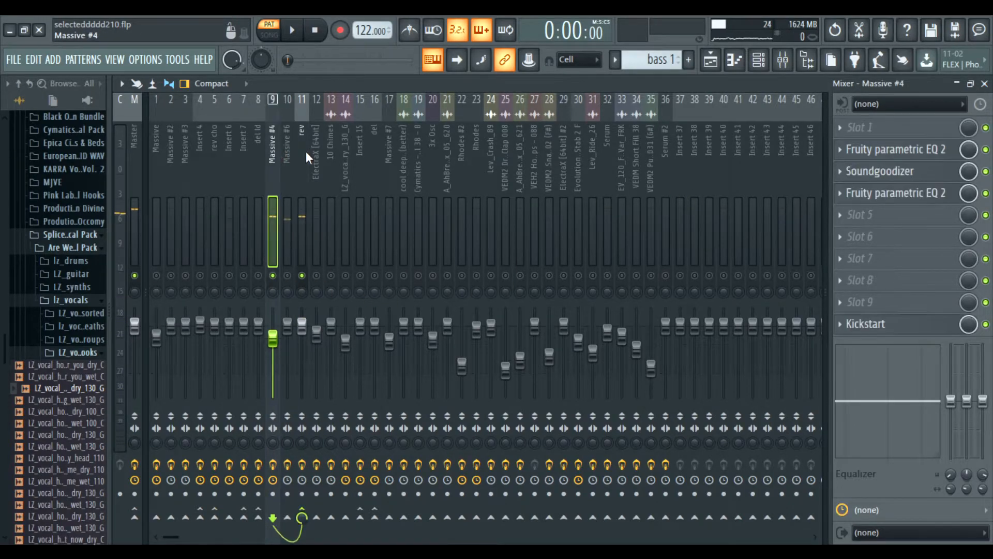
# Step: Inspect the slot 2 Fruity parametric EQ 2 on the Massive #4 track while playing bass 1, and close it
pyautogui.click(880, 150)
pyautogui.press('space')
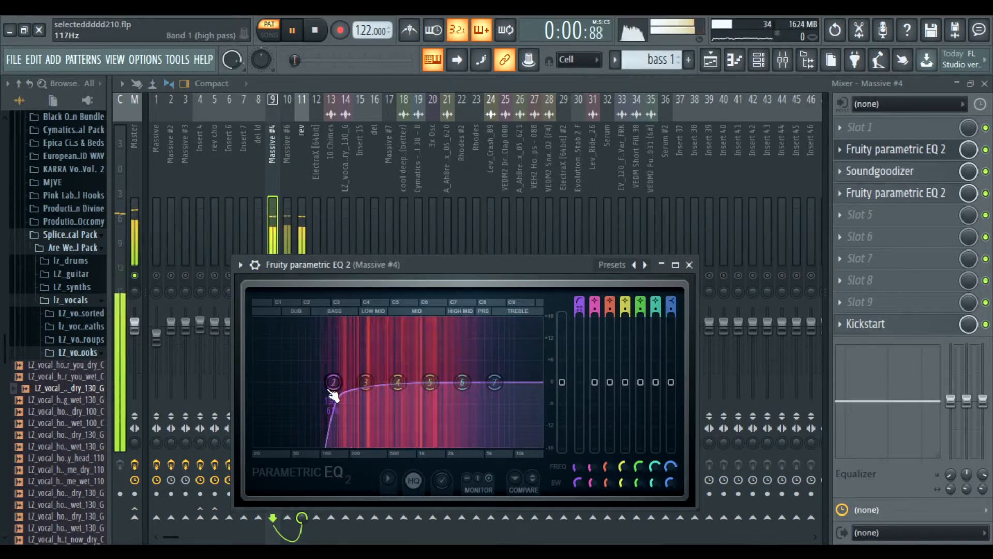
pyautogui.press('space')
pyautogui.click(689, 265)
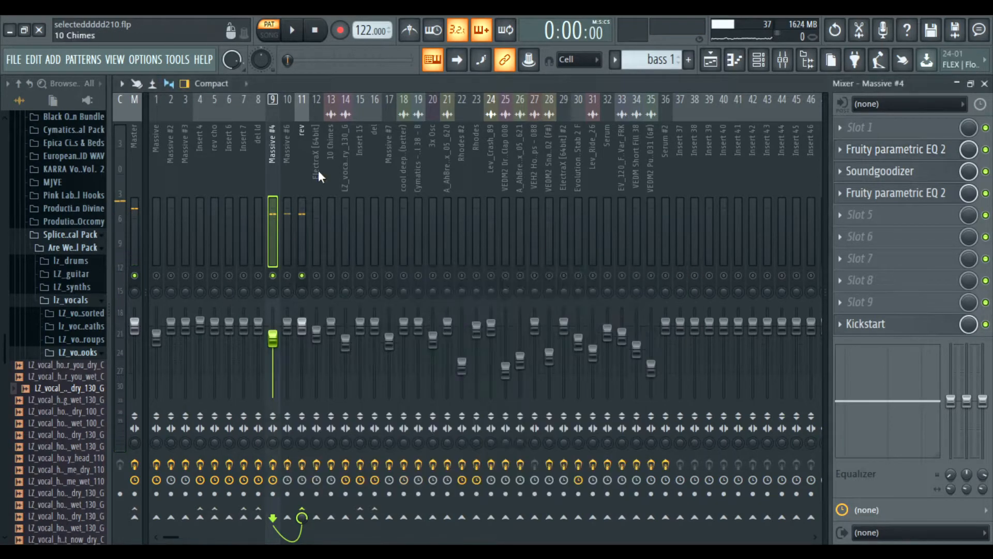
# Step: Solo the Massive #6 mixer track, play bass 1 and inspect its Fruity parametric EQ 2
pyautogui.click(759, 60)
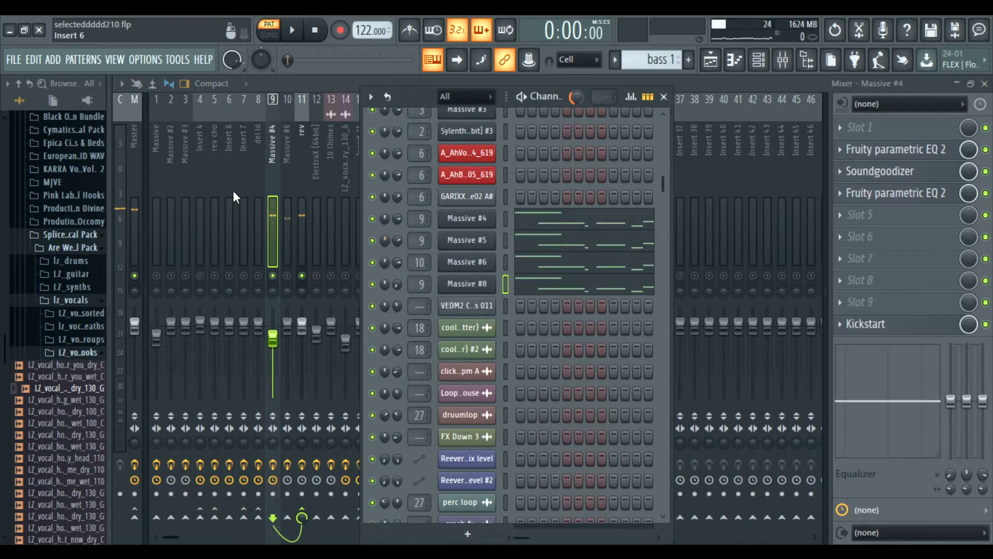
pyautogui.rightClick(288, 275)
pyautogui.press('space')
pyautogui.click(287, 155)
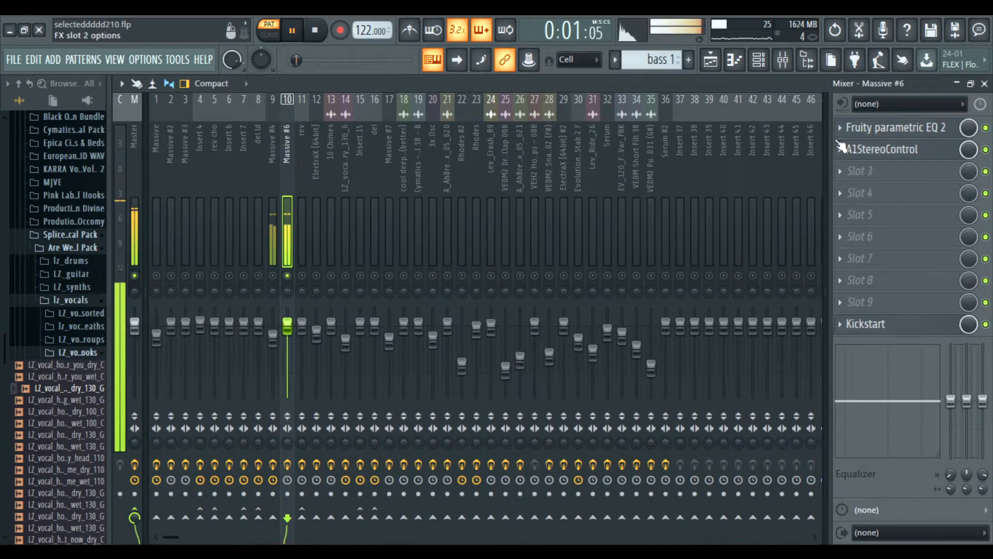
pyautogui.click(890, 127)
pyautogui.click(576, 151)
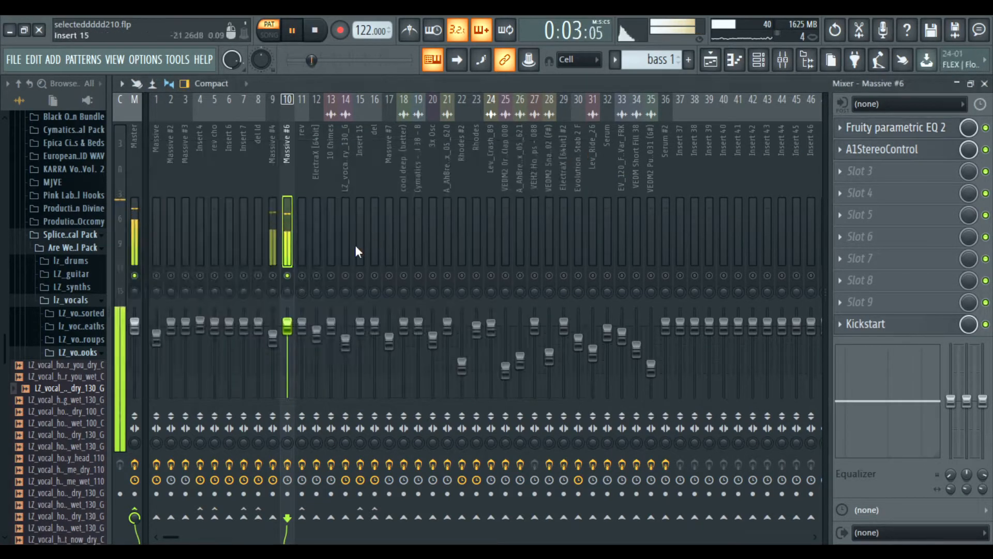
# Step: Switch the mixer solo back to Massive #4, stop playback and review its slot 2 Fruity parametric EQ 2
pyautogui.rightClick(285, 278)
pyautogui.rightClick(275, 276)
pyautogui.press('space')
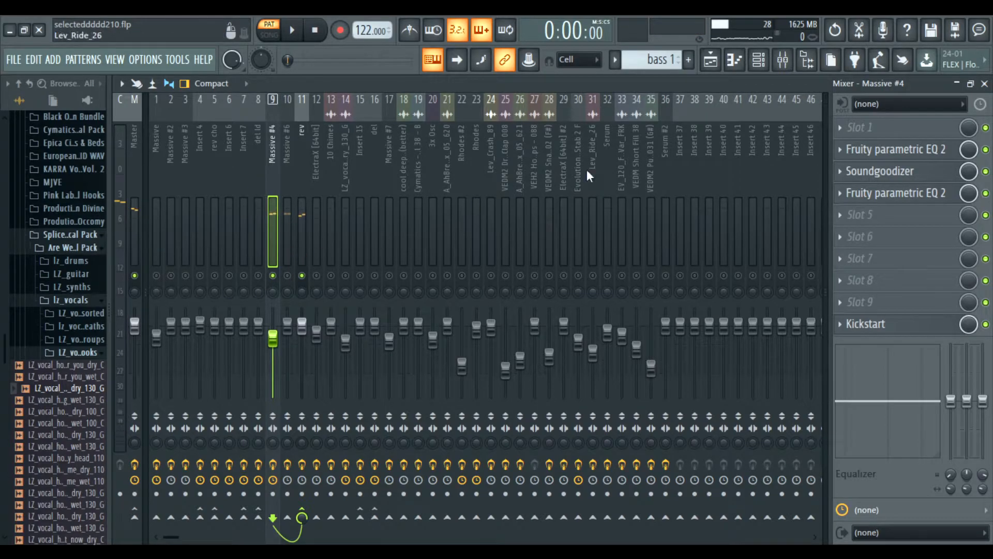
pyautogui.click(895, 150)
pyautogui.click(689, 265)
# Step: Play bass 1 and view the Soundgoodizer on the Massive #4 mixer track
pyautogui.press('space')
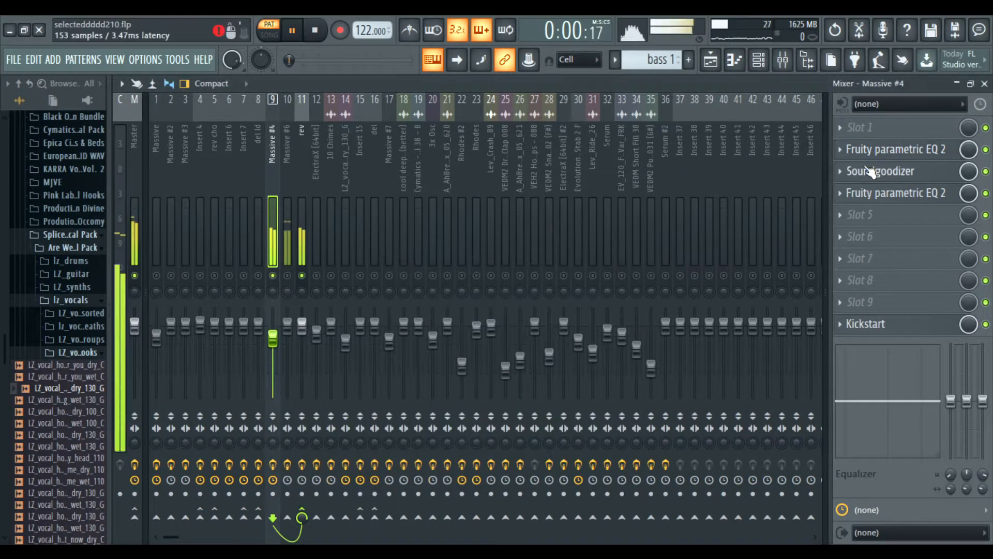
pyautogui.click(879, 171)
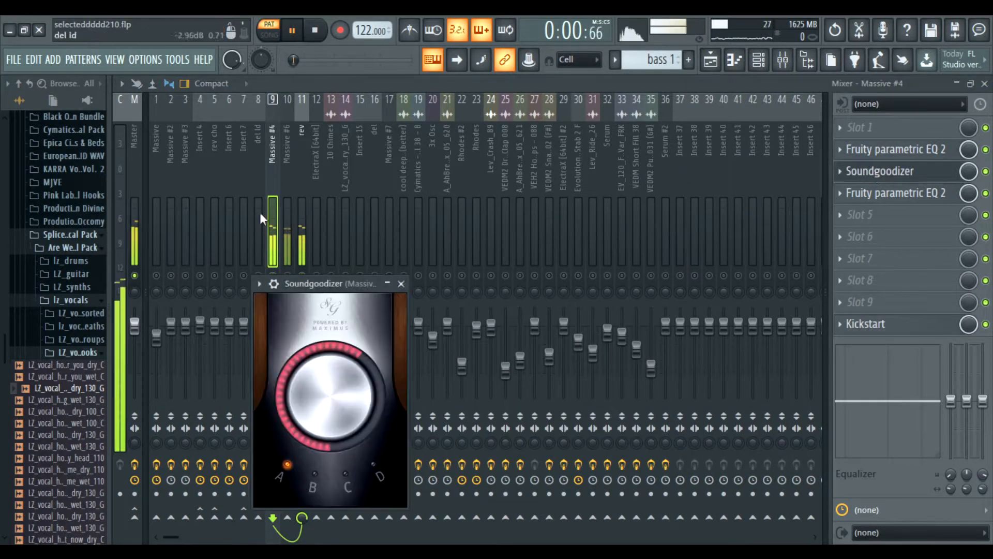
pyautogui.click(403, 284)
# Step: Move the second Fruity parametric EQ 2 on the Massive #4 track down to slot 5 and stop playback
pyautogui.moveTo(916, 193); pyautogui.dragTo(929, 179)
pyautogui.scroll(-1, 924, 175)
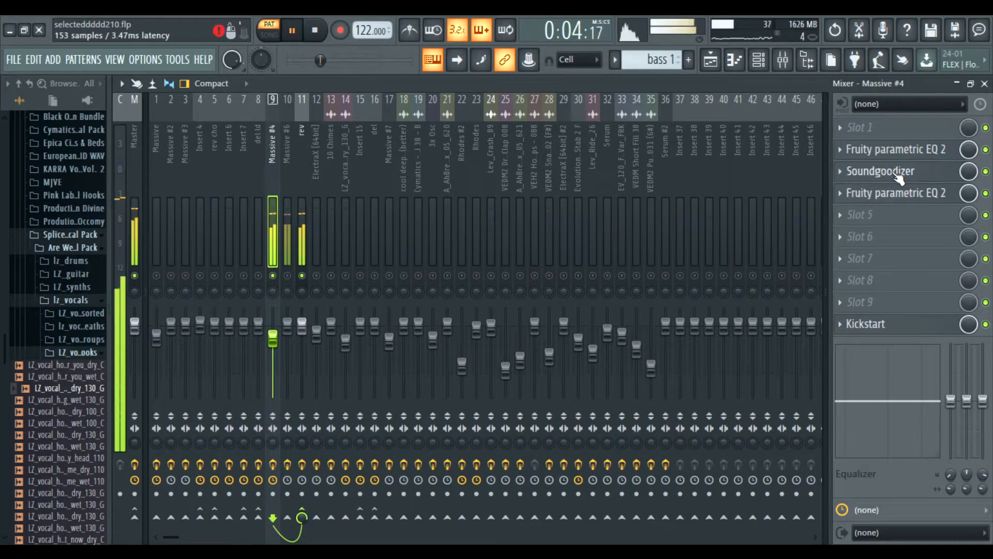
pyautogui.press('space')
pyautogui.scroll(-1, 907, 198)
# Step: Show the Massive #4 track's Soundgoodizer again with playback stopped, and close it
pyautogui.click(903, 175)
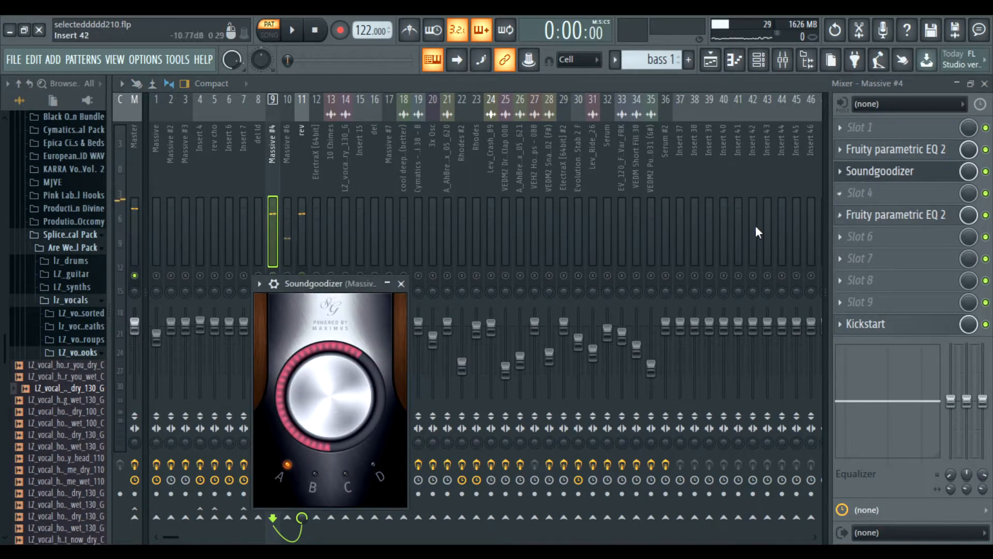
pyautogui.click(402, 284)
pyautogui.click(882, 170)
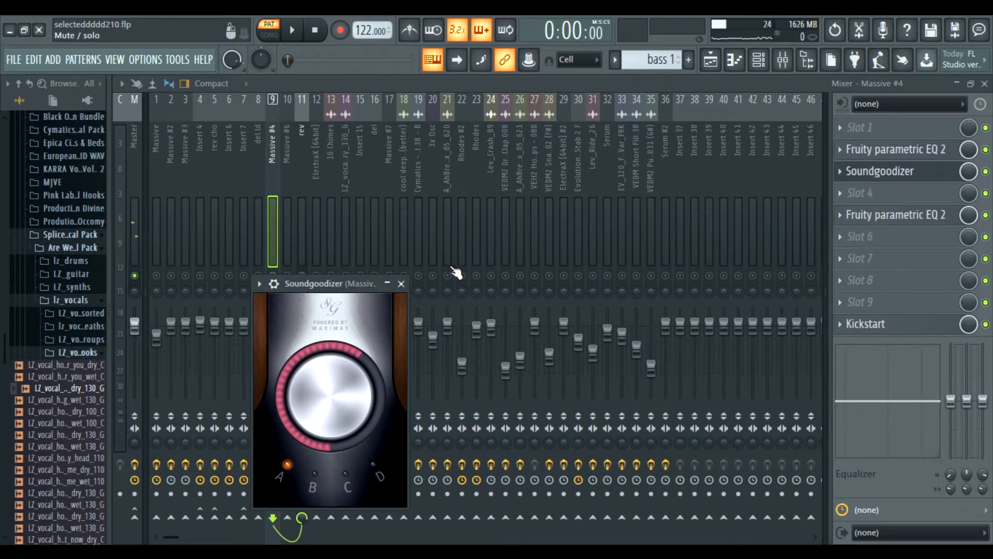
pyautogui.click(403, 284)
# Step: Play bass 1 while inspecting the slot 5 Fruity parametric EQ 2, and open Kickstart on the Massive #4 track
pyautogui.click(913, 215)
pyautogui.press('space')
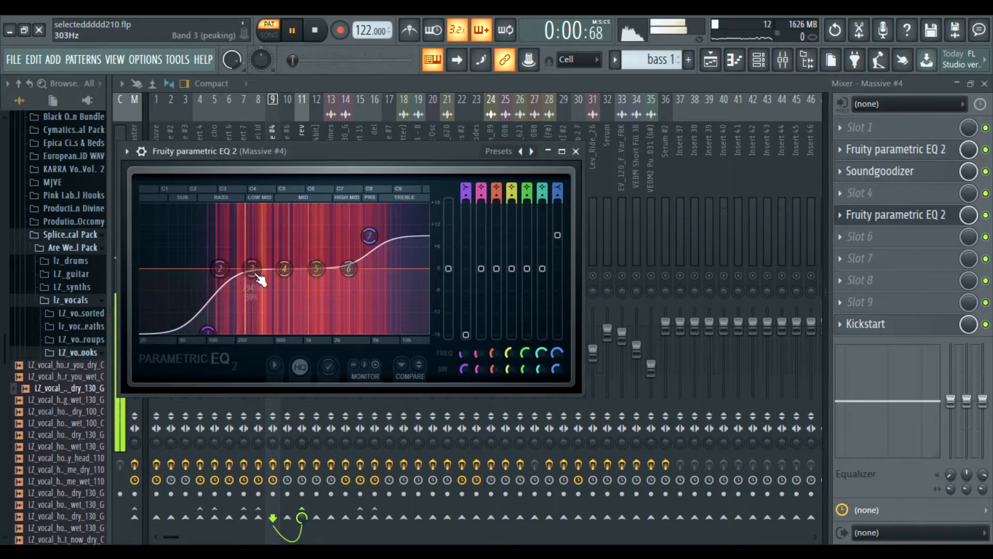
pyautogui.click(575, 151)
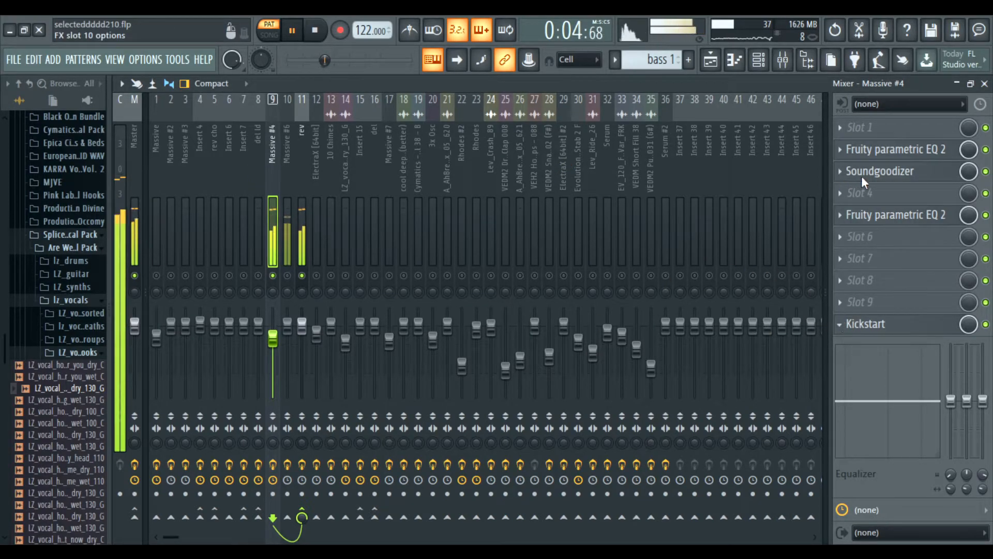
pyautogui.click(854, 326)
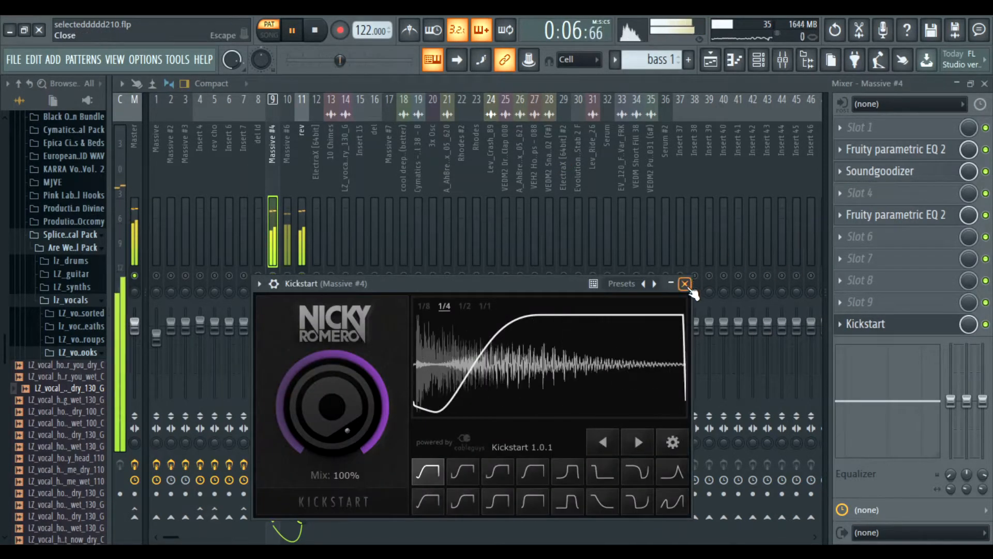
# Step: Close Kickstart, check the rev mixer track's effects while bass 1 plays, and stop playback with the channel rack shown
pyautogui.click(686, 284)
pyautogui.click(302, 171)
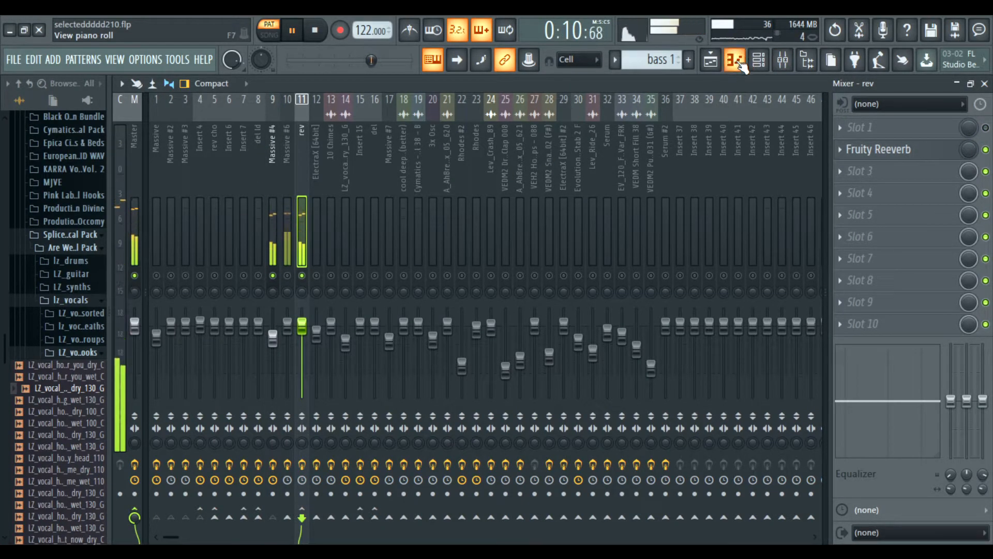
pyautogui.press('space')
pyautogui.click(759, 60)
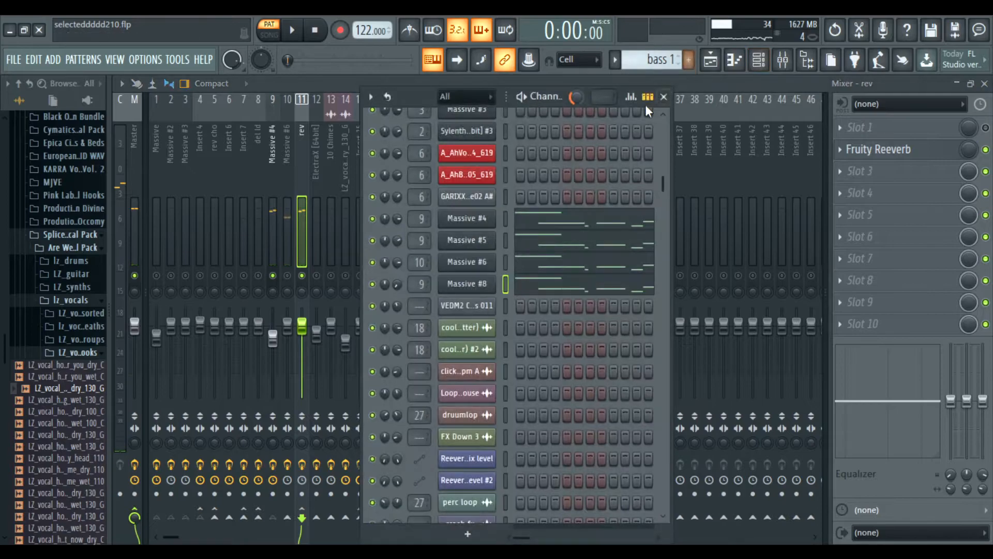
# Step: Play bass 1 and inspect the Fruity parametric EQ 2 on the Massive #6 mixer track
pyautogui.click(290, 169)
pyautogui.press('space')
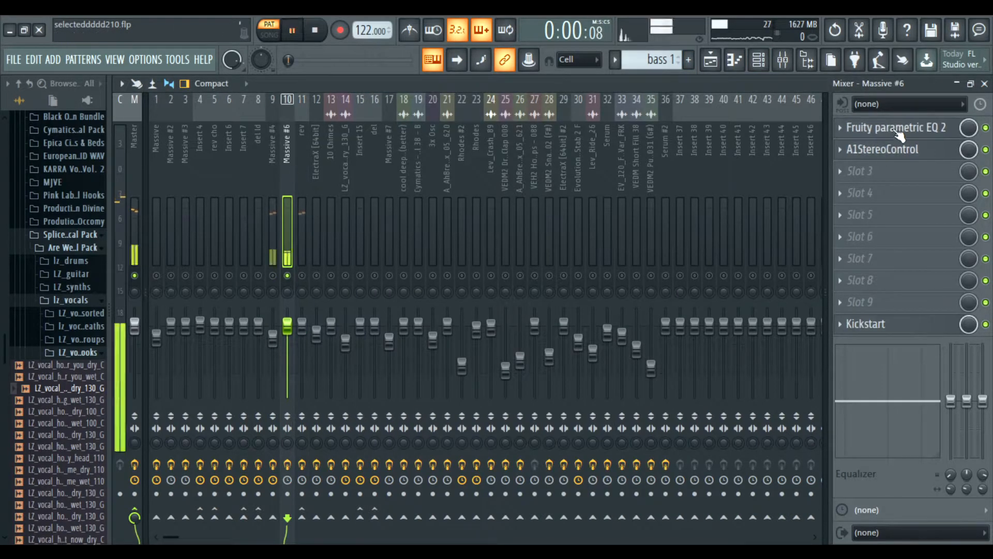
pyautogui.click(898, 128)
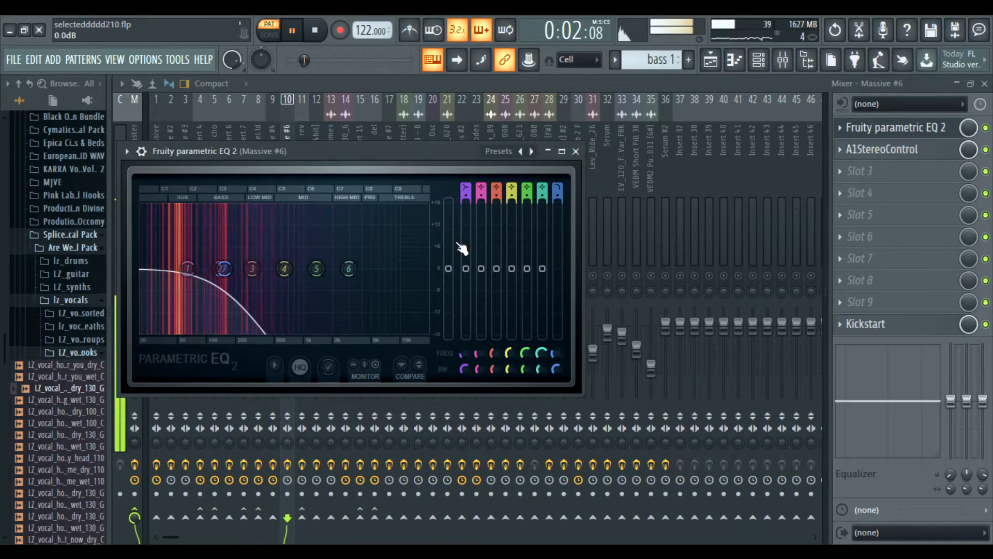
pyautogui.click(576, 152)
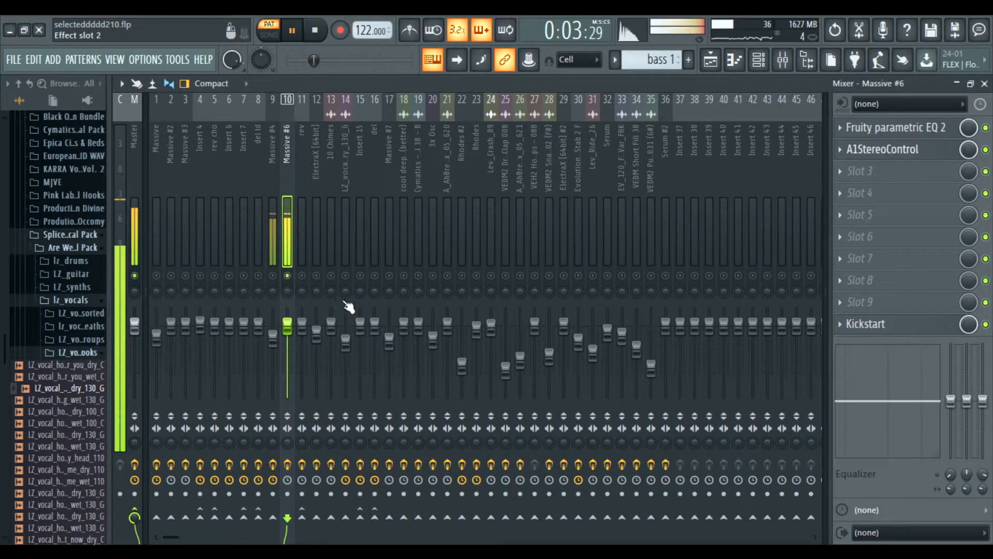
# Step: Replay bass 1 to audition A1StereoControl on the Massive #6 track, and show the bass channels in the channel rack
pyautogui.click(554, 170)
pyautogui.press('space')
pyautogui.press('space')
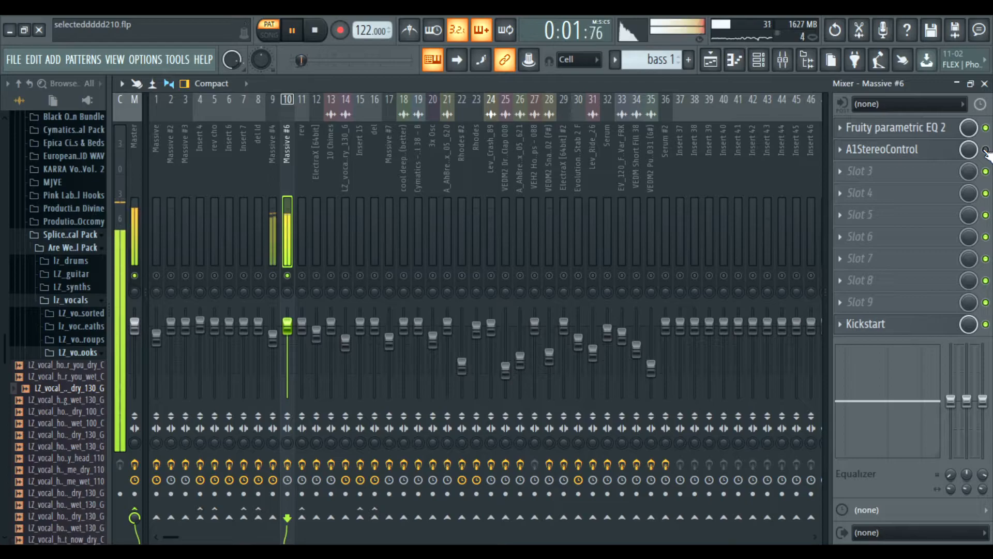
pyautogui.click(759, 60)
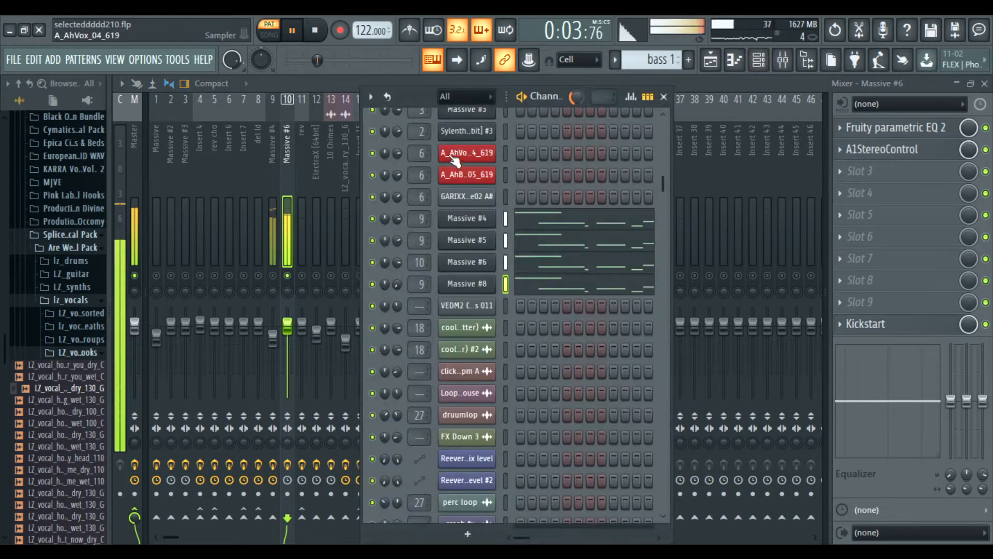
# Step: Play bass 1 through the Massive #4, Massive #6 and rev mixer tracks together
pyautogui.click(273, 179)
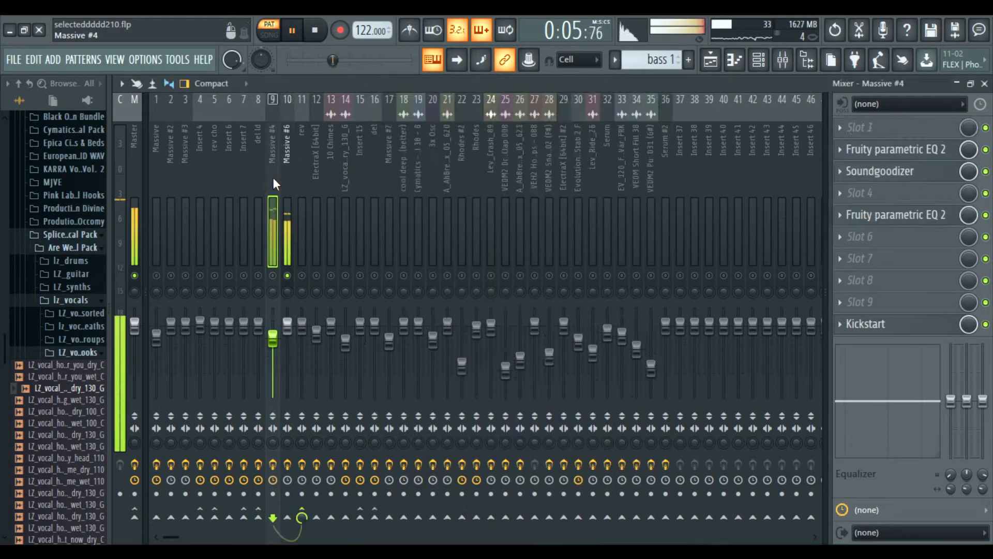
pyautogui.click(305, 167)
pyautogui.press('space')
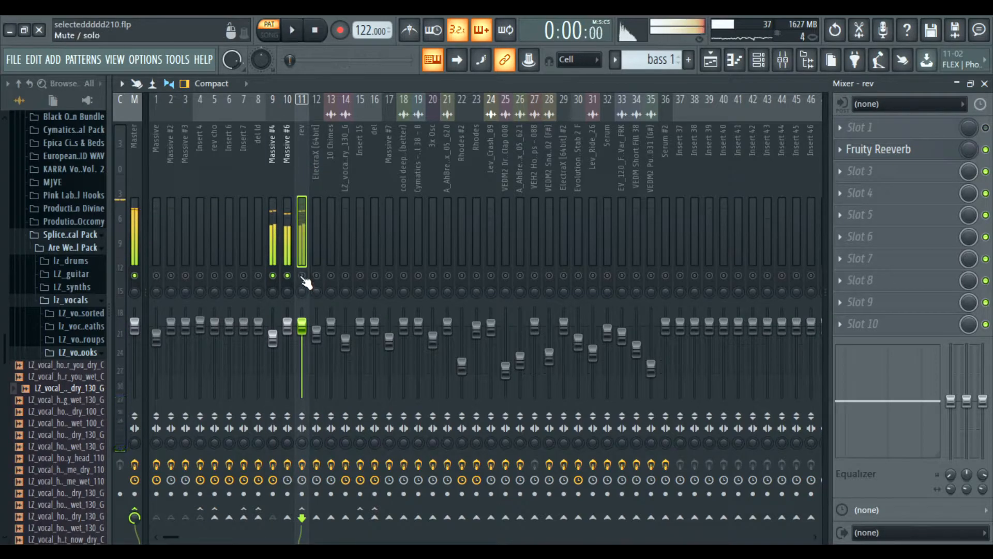
pyautogui.press('space')
# Step: Set the playlist playhead to bar 25 and enable Track 5 with the Reeverb - Mix level automation alongside Track 2
pyautogui.click(711, 60)
pyautogui.press('space')
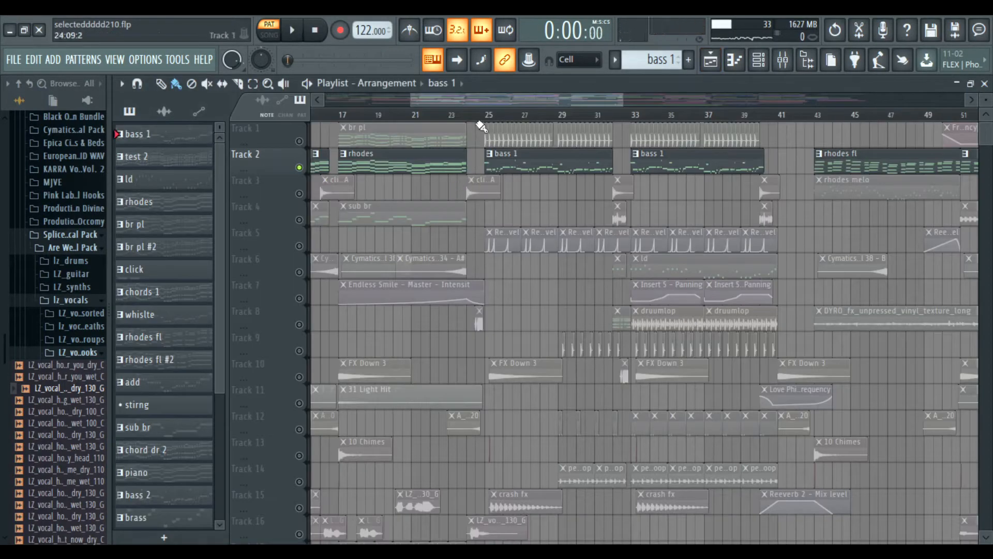
pyautogui.click(485, 114)
pyautogui.scroll(2, 485, 114)
pyautogui.click(246, 235)
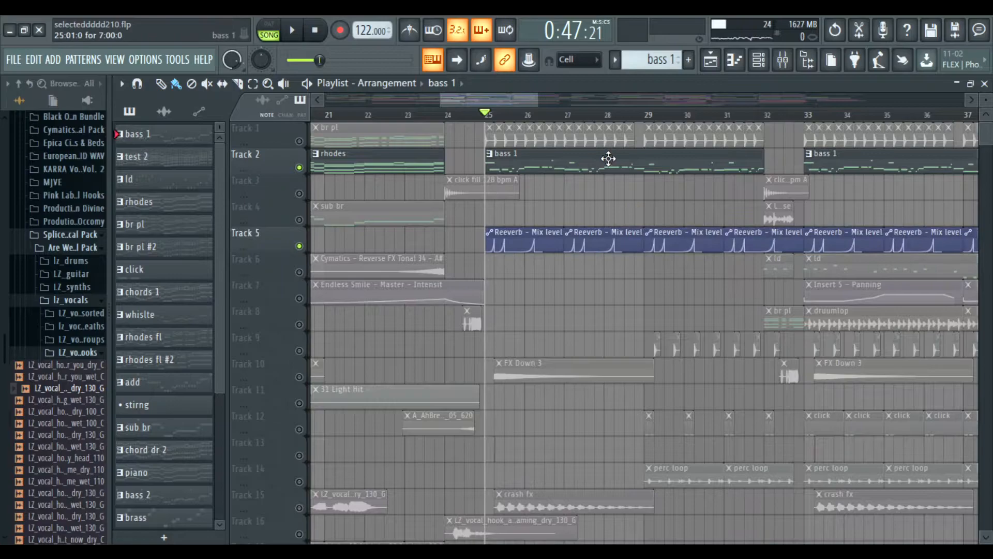
pyautogui.scroll(-2, 620, 124)
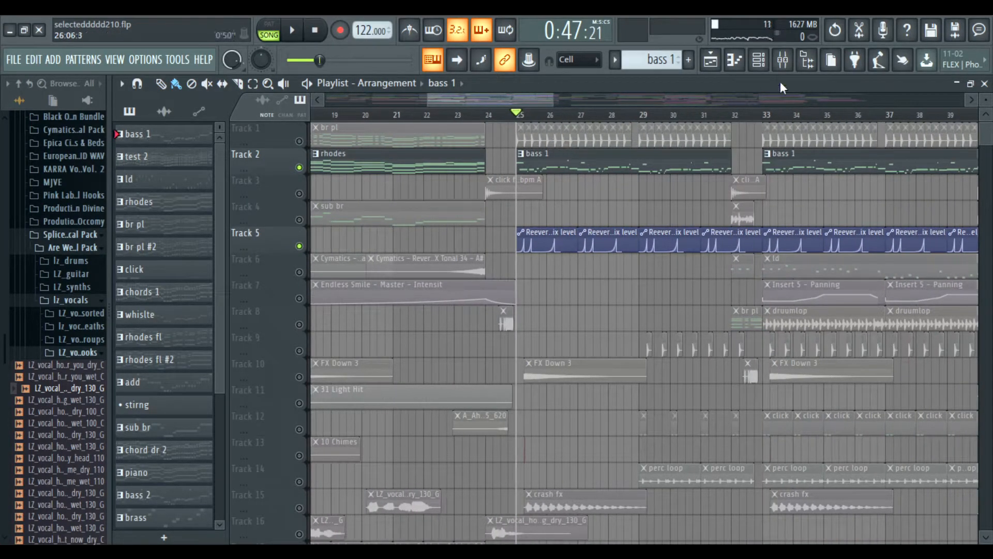
# Step: View the Fruity Reeverb on the rev mixer track, and return to the playlist
pyautogui.click(784, 59)
pyautogui.click(879, 149)
pyautogui.moveTo(342, 160); pyautogui.dragTo(432, 176)
pyautogui.click(710, 59)
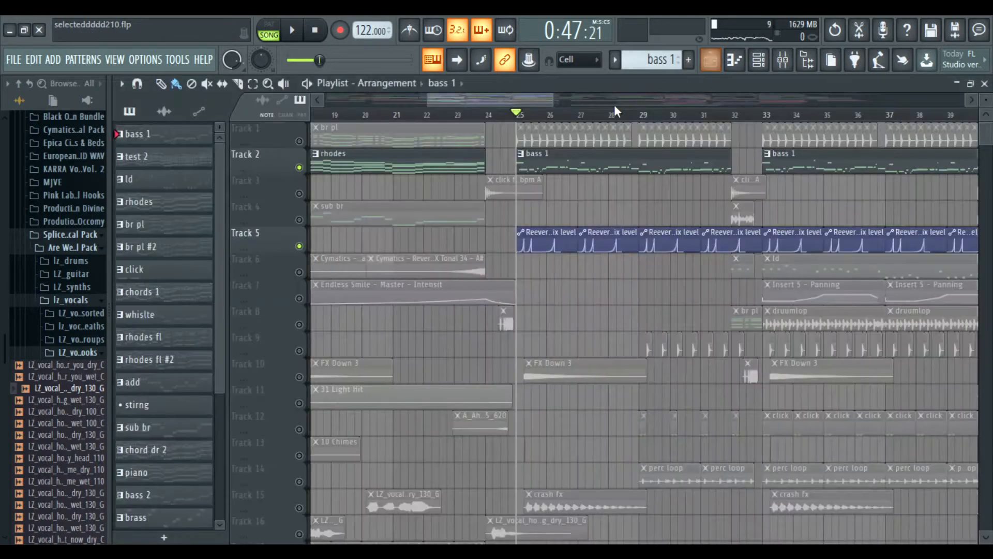
# Step: Zoom in on bar 25 and play bass 1 together with the Reeverb - Mix level automation
pyautogui.press('space')
pyautogui.scroll(1, 564, 118)
pyautogui.scroll(3, 569, 119)
pyautogui.press('space')
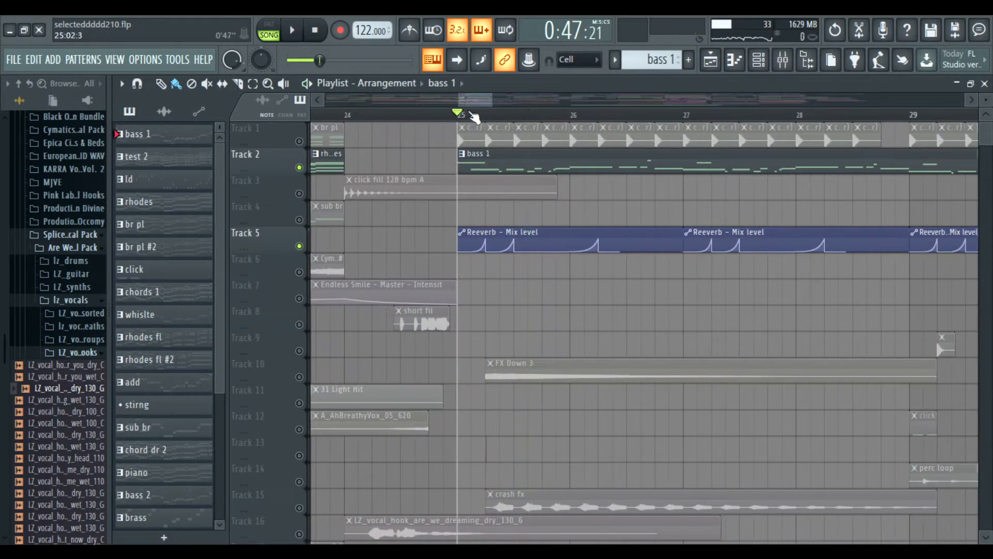
pyautogui.press('space')
pyautogui.press('space')
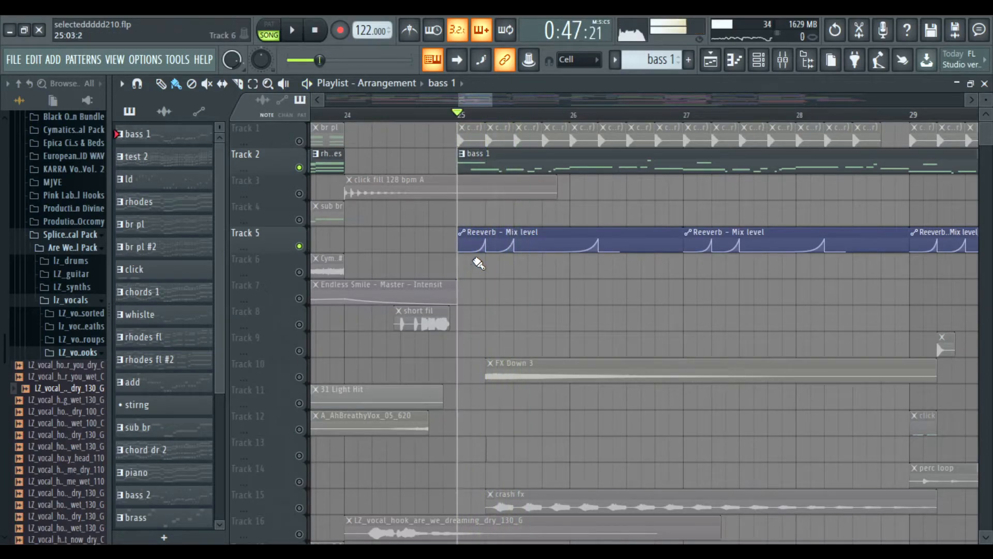
# Step: Examine the Fruity Reeverb settings on the rev track and demonstrate its mix level knob
pyautogui.click(758, 60)
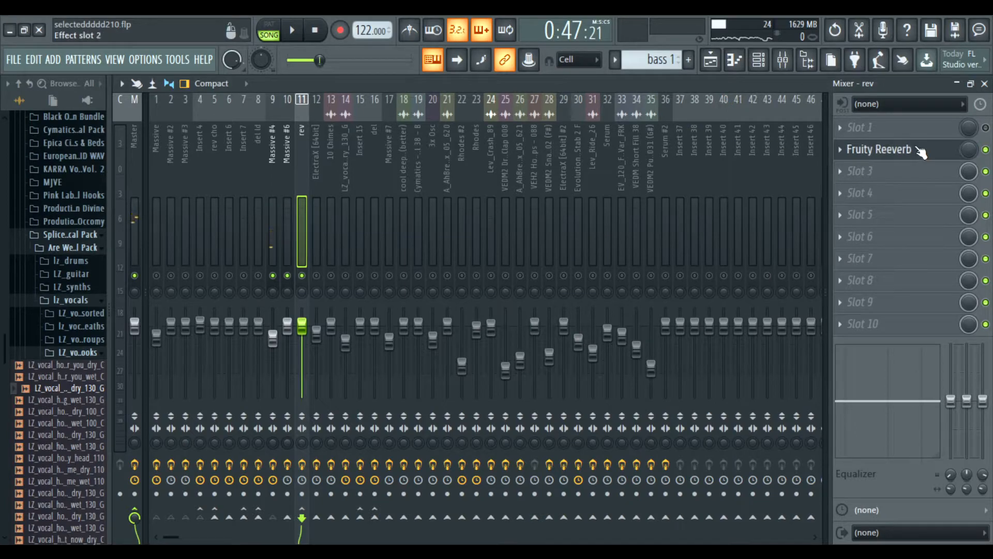
pyautogui.click(881, 149)
pyautogui.moveTo(428, 172); pyautogui.dragTo(486, 158)
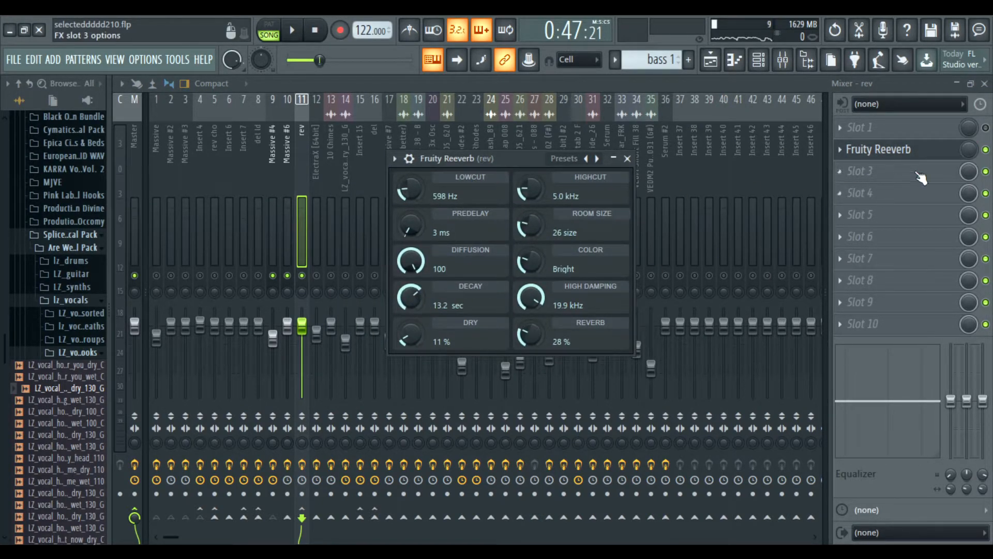
pyautogui.click(971, 148)
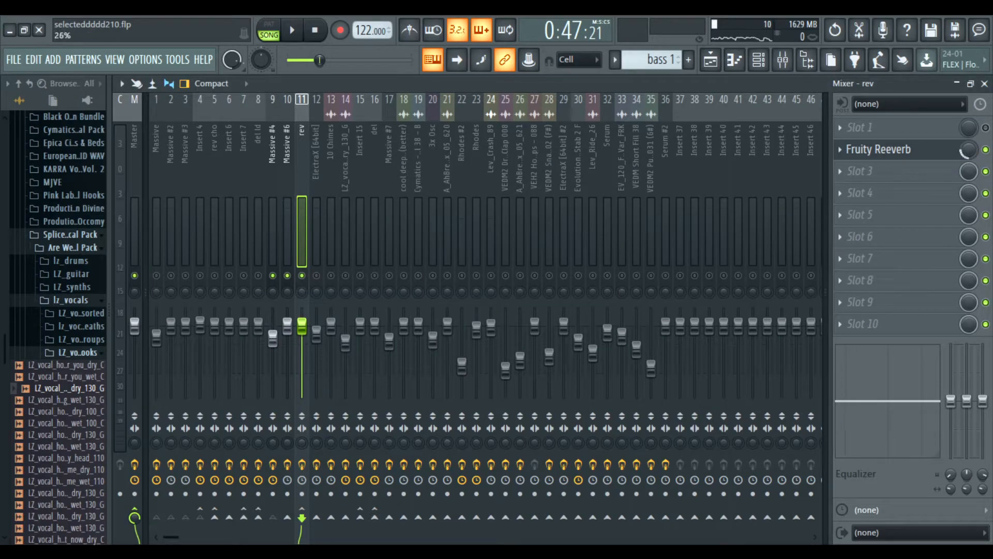
# Step: Compare the rev track's Reeverb slot with its automation clips on Track 5, and play the section from bar 25
pyautogui.click(713, 62)
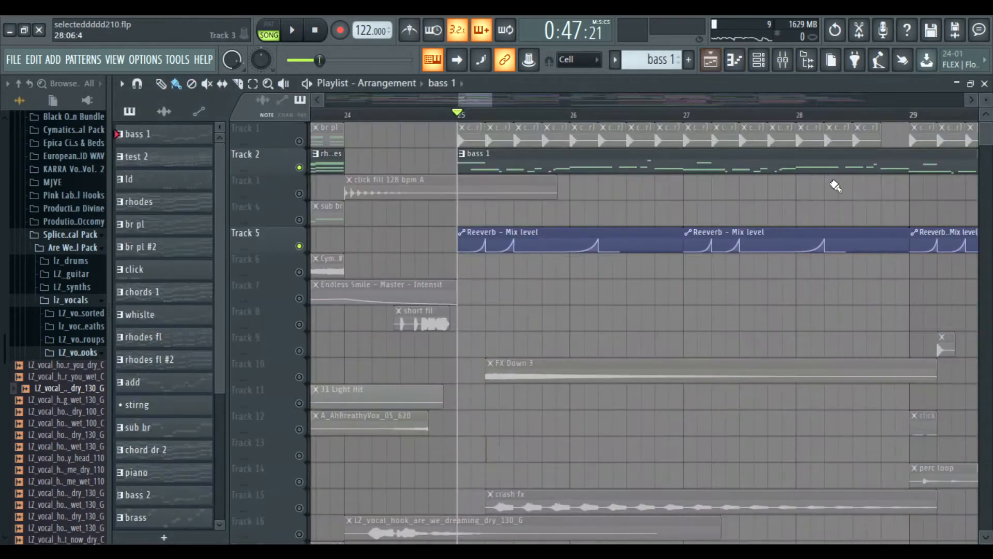
pyautogui.click(783, 61)
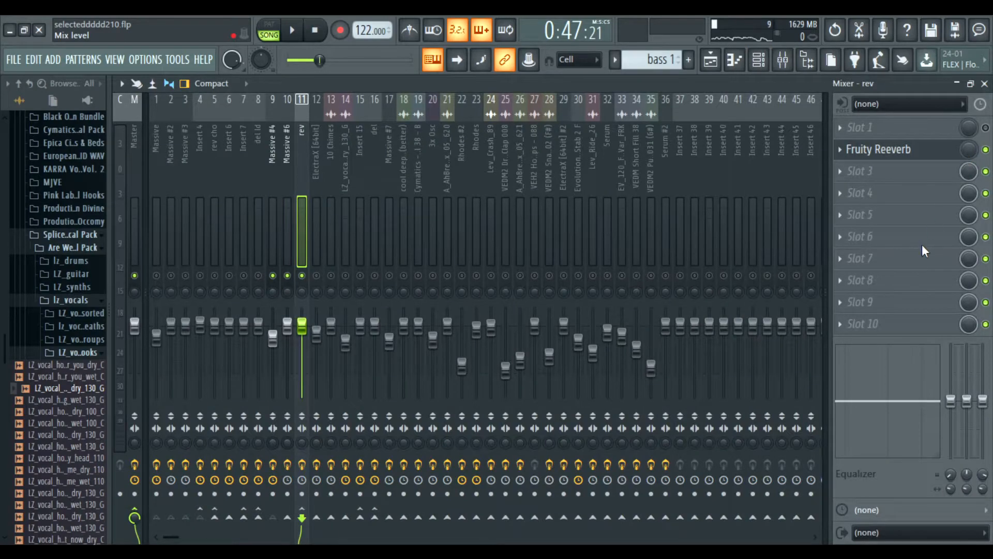
pyautogui.click(712, 60)
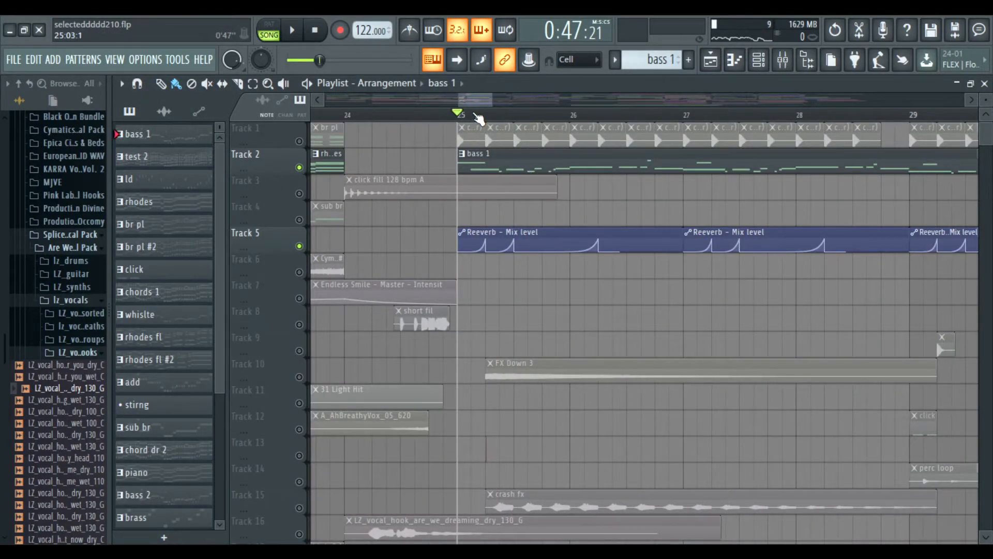
pyautogui.press('space')
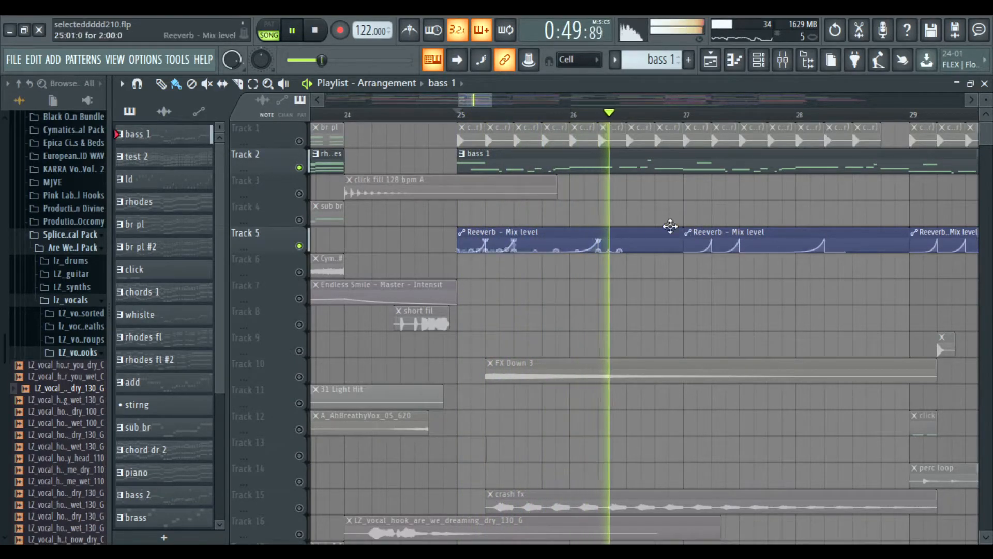
pyautogui.press('space')
pyautogui.scroll(-2, 551, 118)
pyautogui.click(786, 58)
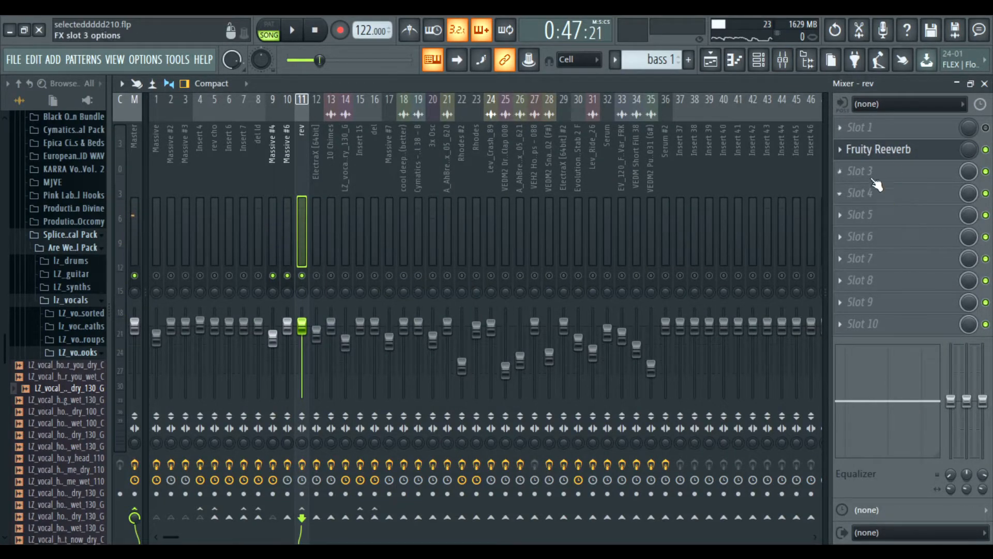
pyautogui.click(711, 61)
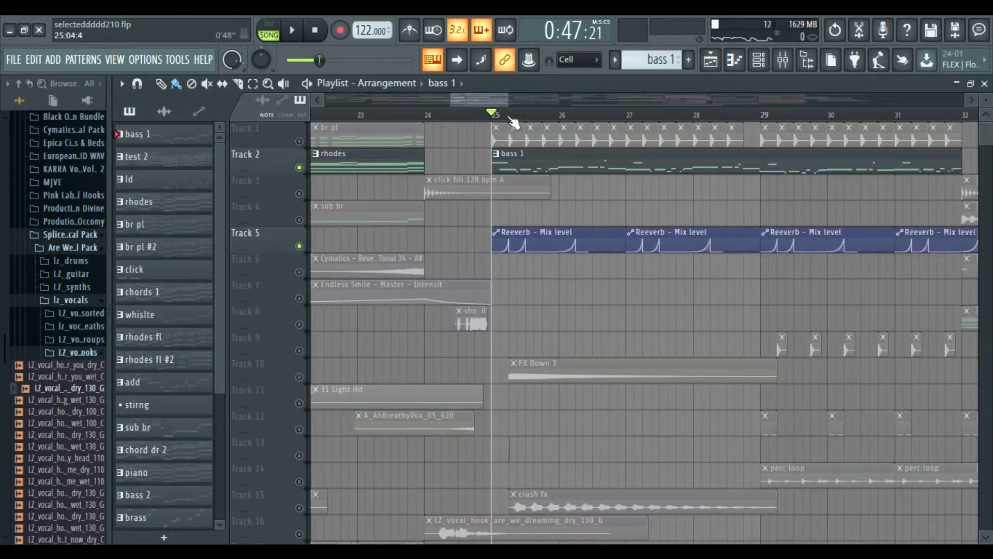
# Step: Enable Track 1 in the playlist and play the section from bar 25 with bass 1 and the reverb automation
pyautogui.scroll(4, 543, 201)
pyautogui.click(299, 141)
pyautogui.scroll(-6, 451, 249)
pyautogui.press('space')
pyautogui.scroll(-3, 452, 252)
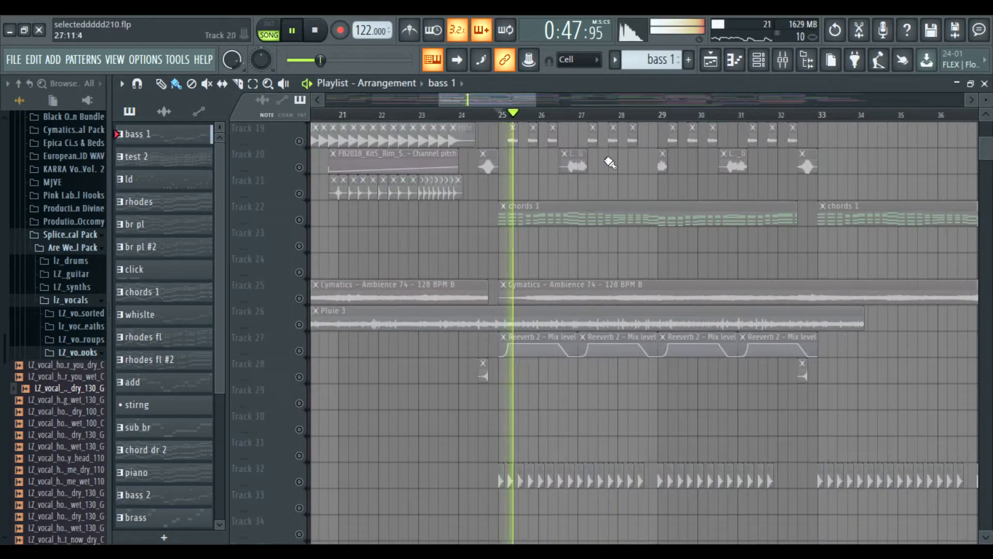
pyautogui.click(762, 61)
pyautogui.click(783, 61)
pyautogui.click(778, 62)
pyautogui.click(758, 60)
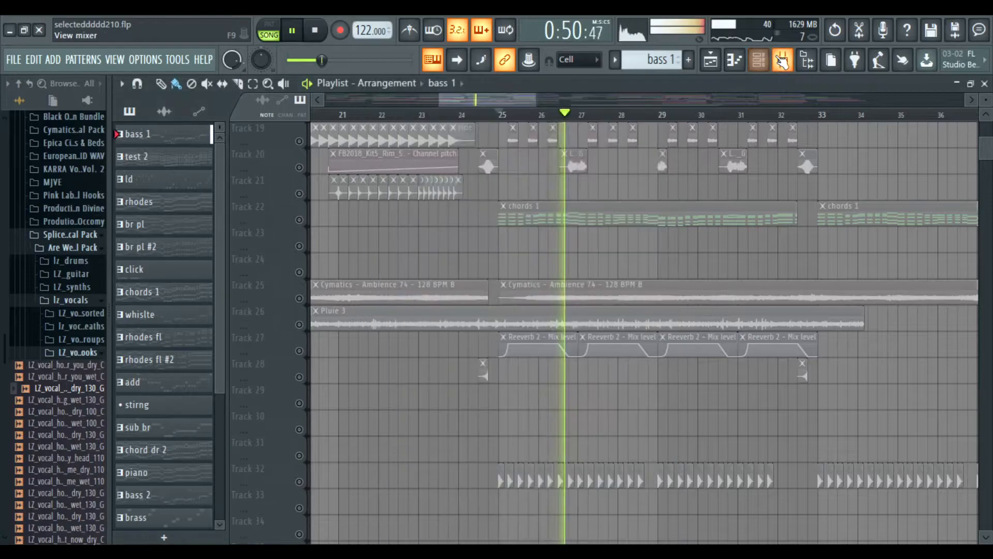
pyautogui.click(783, 60)
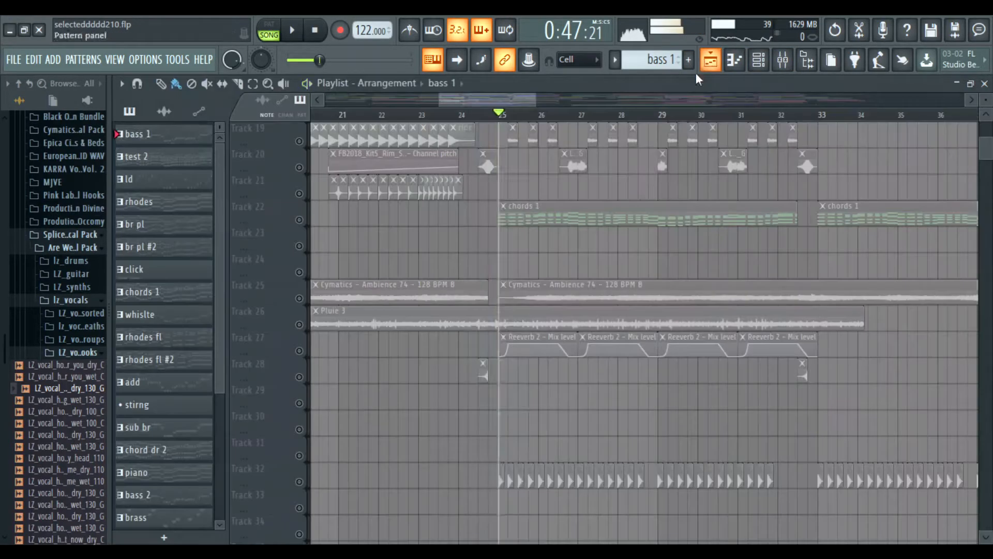
# Step: Look through the playlist tracks during playback, stop, and enable Track 22 with the chords 1 clips
pyautogui.scroll(-3, 399, 295)
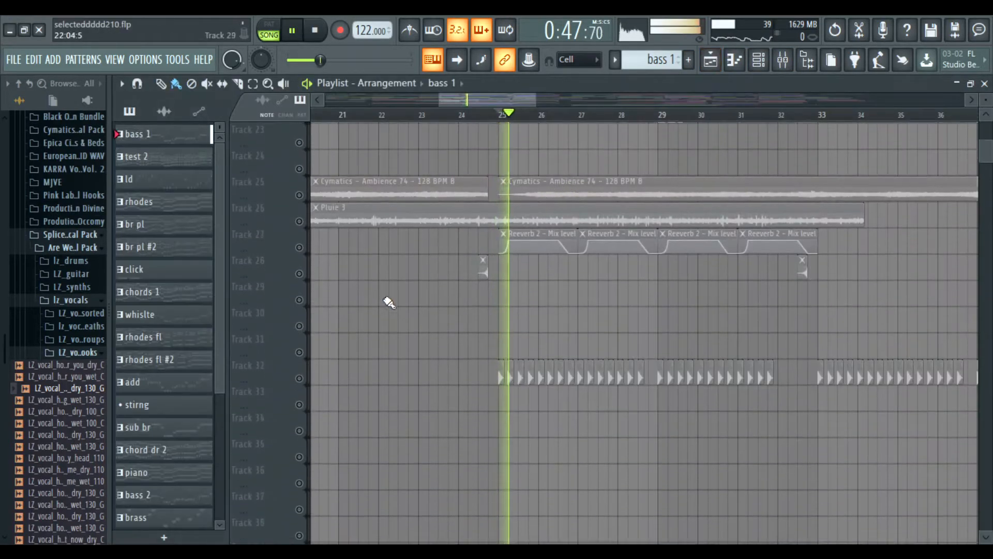
pyautogui.scroll(12, 378, 255)
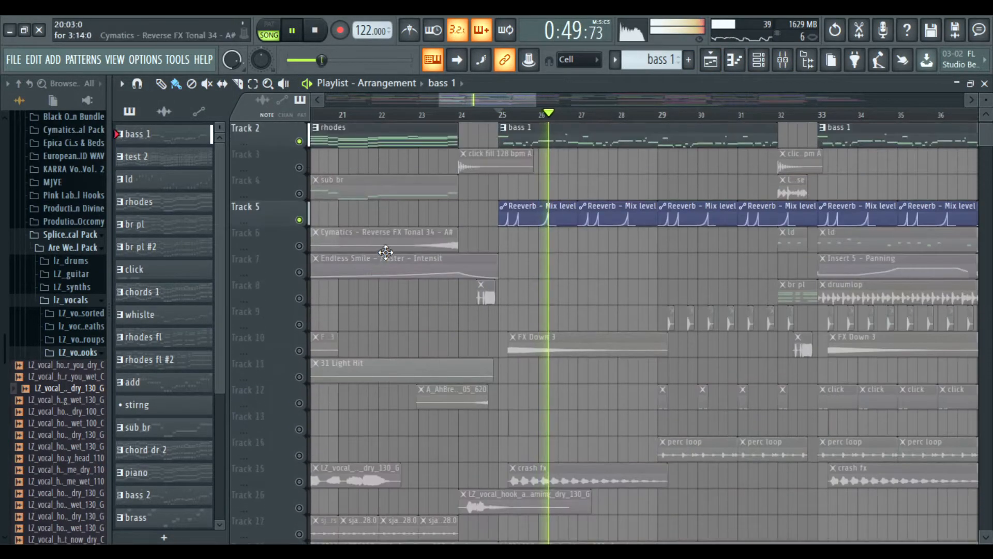
pyautogui.scroll(-4, 455, 220)
pyautogui.scroll(-3, 445, 207)
pyautogui.press('space')
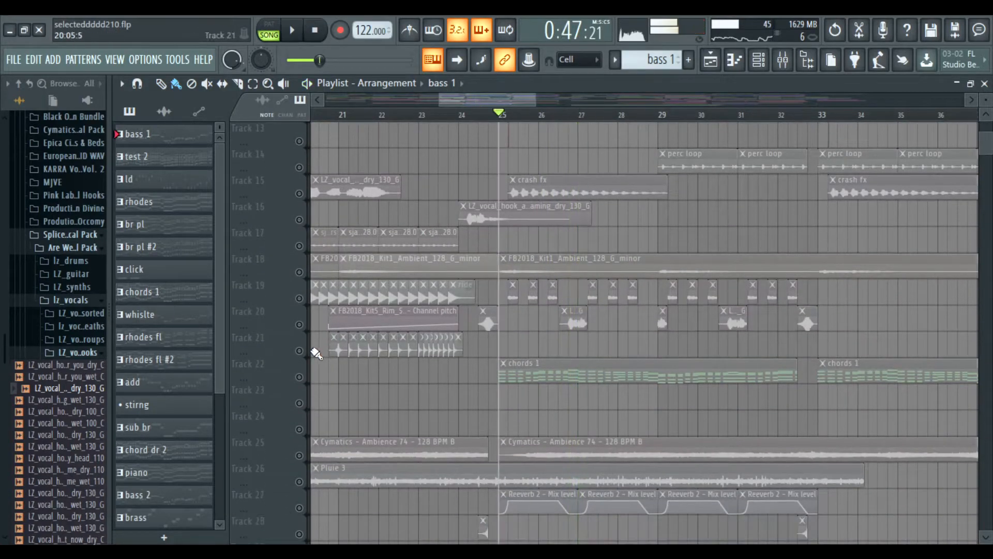
pyautogui.click(301, 380)
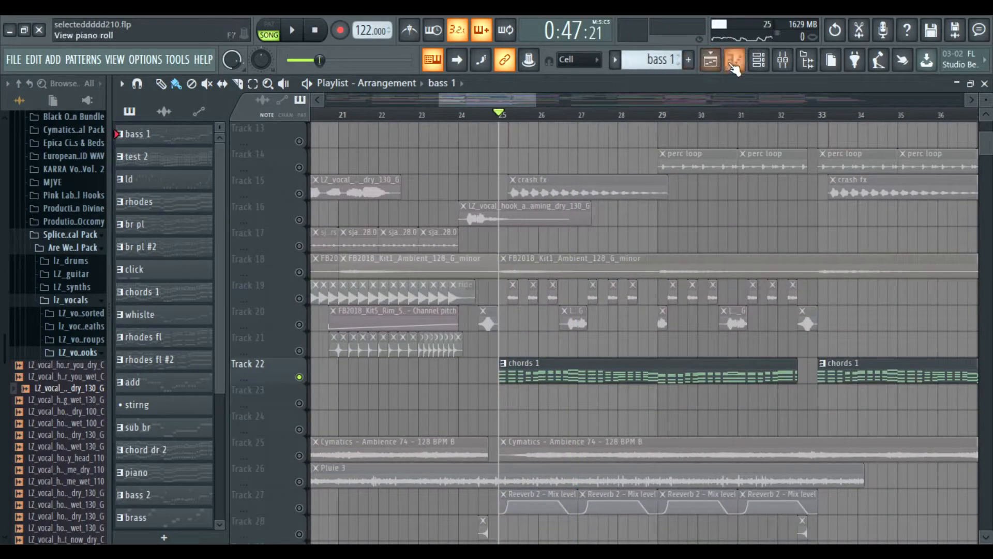
# Step: Show the chords 1 pattern in the channel rack, switch to pattern mode, and solo the Massive channel for playback
pyautogui.click(758, 59)
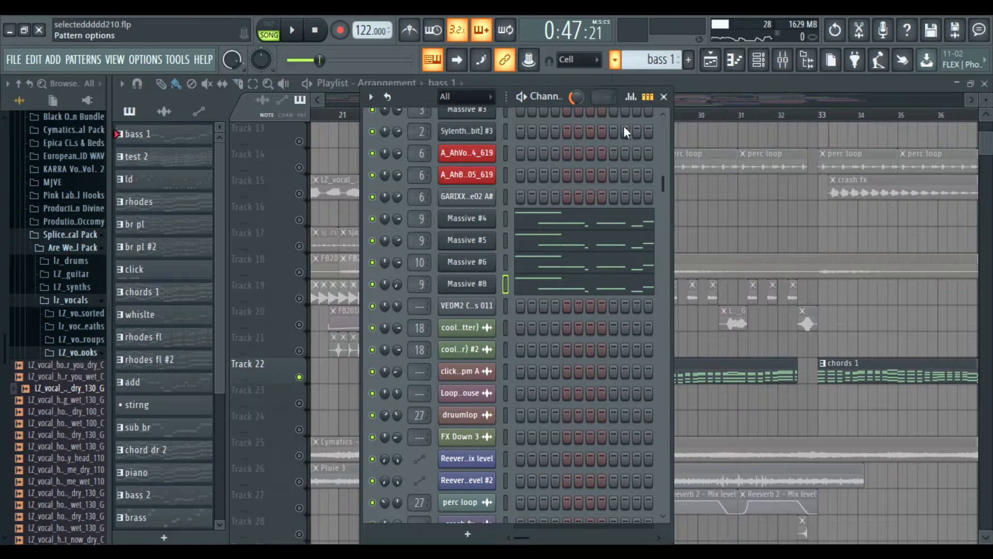
pyautogui.click(642, 186)
pyautogui.click(269, 29)
pyautogui.scroll(5, 543, 254)
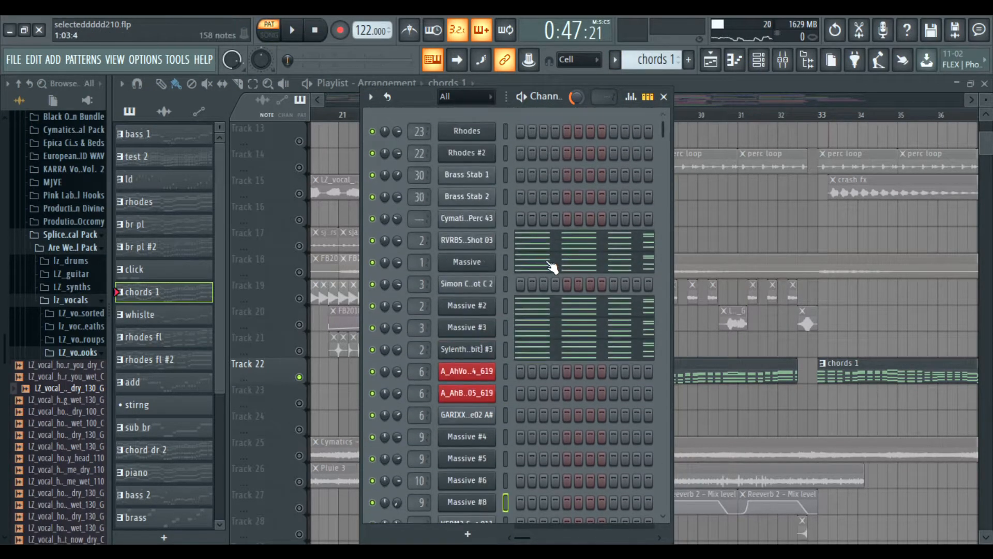
pyautogui.rightClick(372, 263)
pyautogui.press('space')
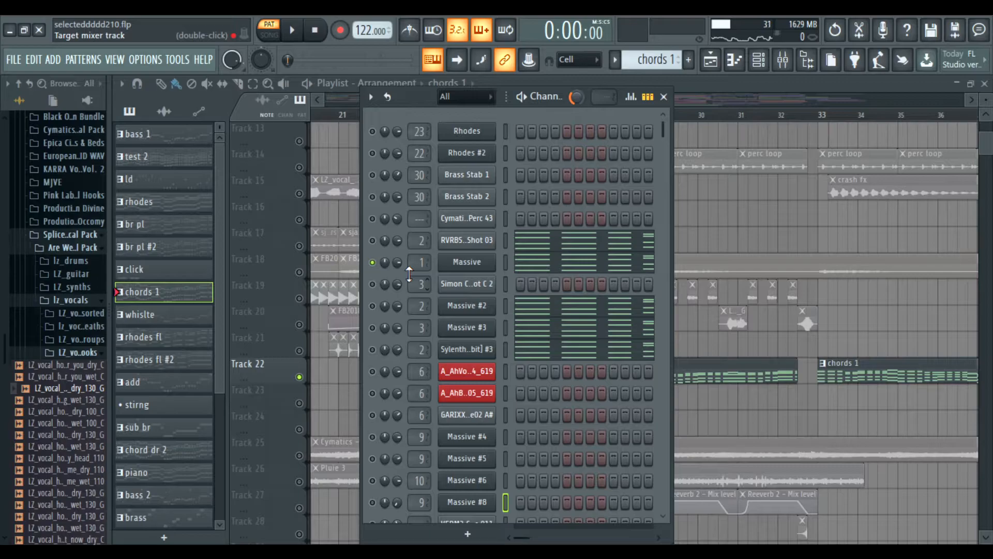
# Step: Open the Massive synth used for chords 1 and examine its envelopes 1 and 2
pyautogui.click(467, 262)
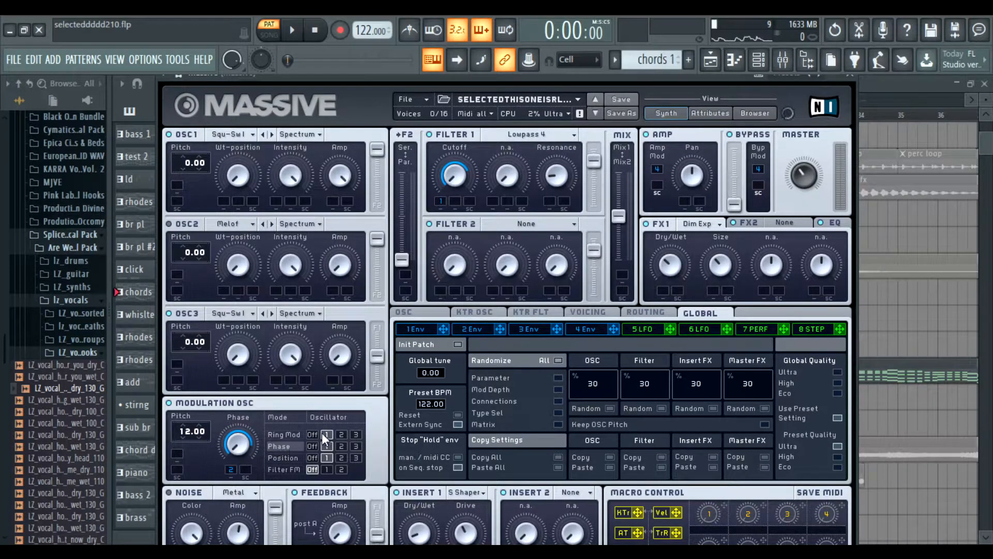
pyautogui.click(438, 329)
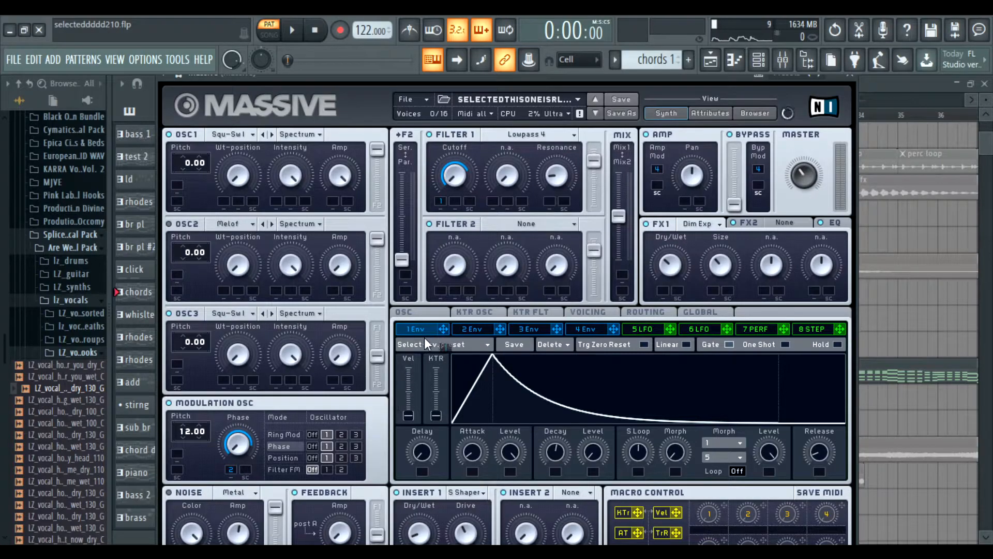
pyautogui.click(478, 330)
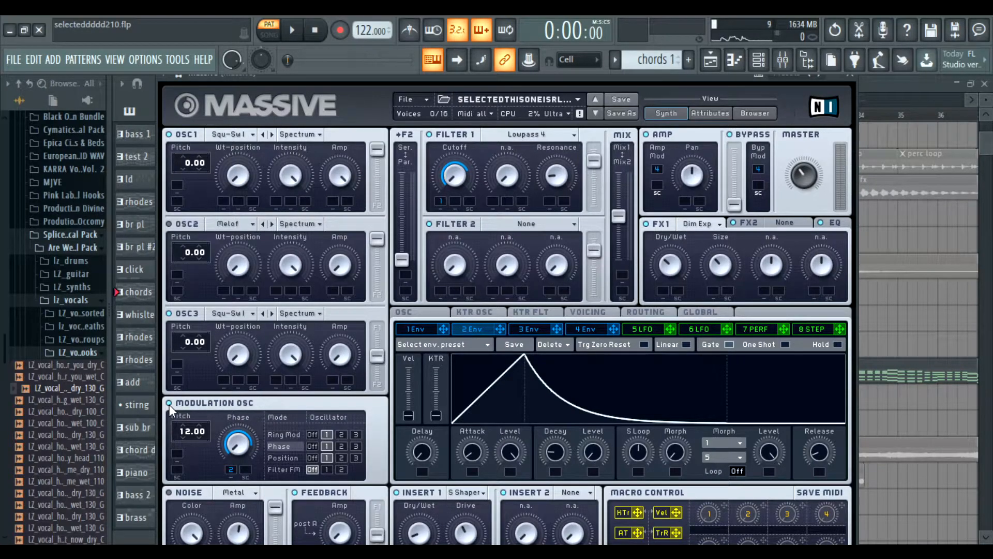
# Step: Play chords 1 while auditioning Massive with its modulation oscillator off and on and a higher Filter 1 cutoff
pyautogui.click(294, 31)
pyautogui.press('space')
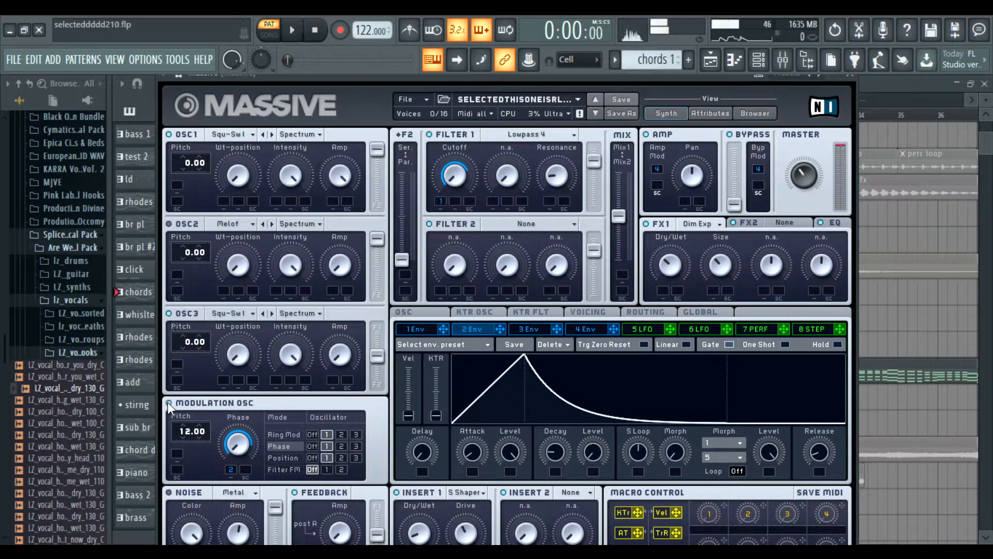
pyautogui.press('space')
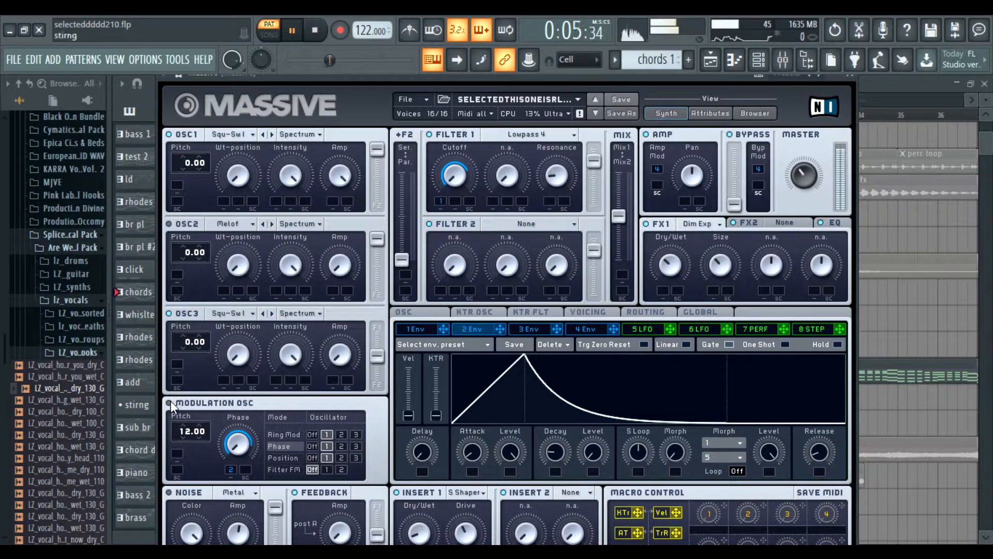
pyautogui.press('space')
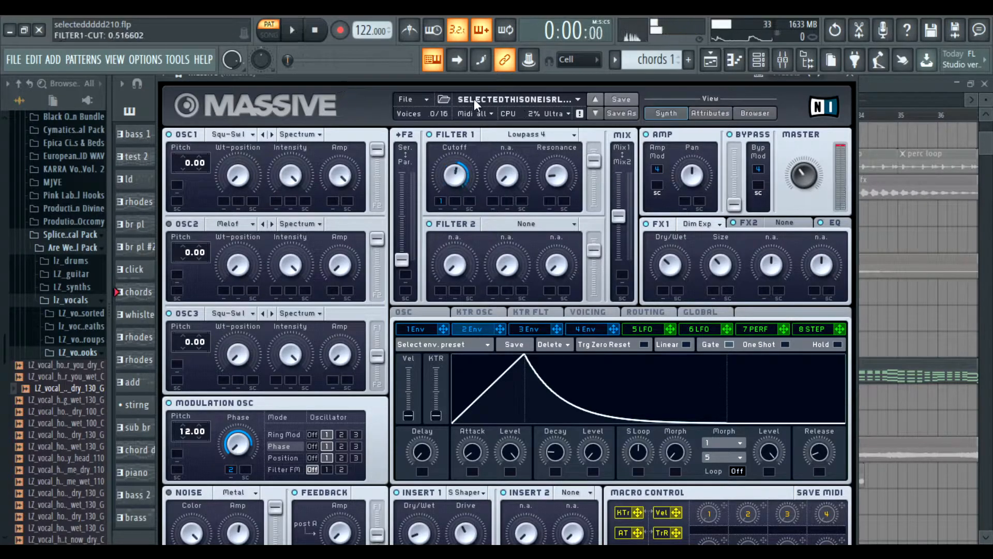
# Step: Play the chords 1 pattern through the first Massive channel and audition its patch with FX1 and Insert 1 toggled
pyautogui.click(294, 32)
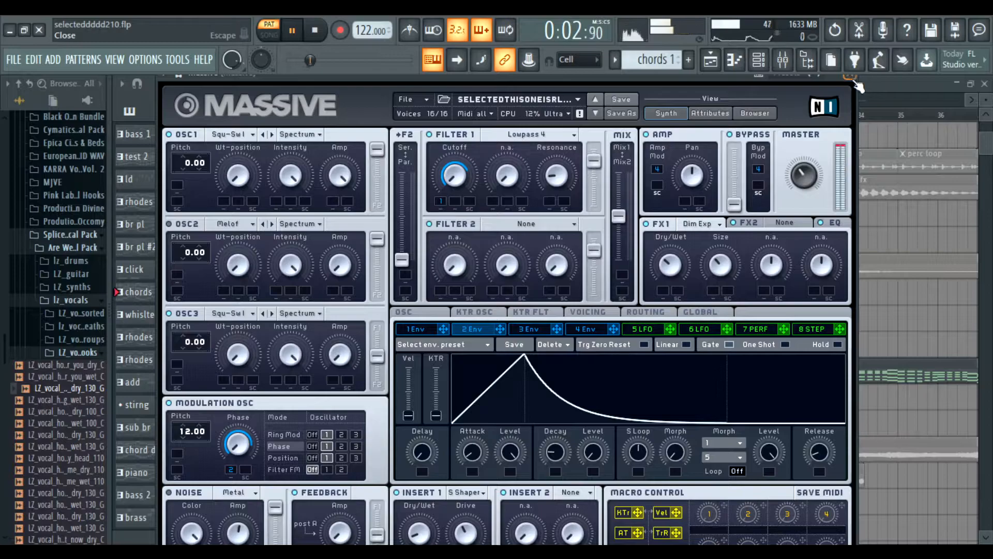
pyautogui.click(851, 76)
pyautogui.press('space')
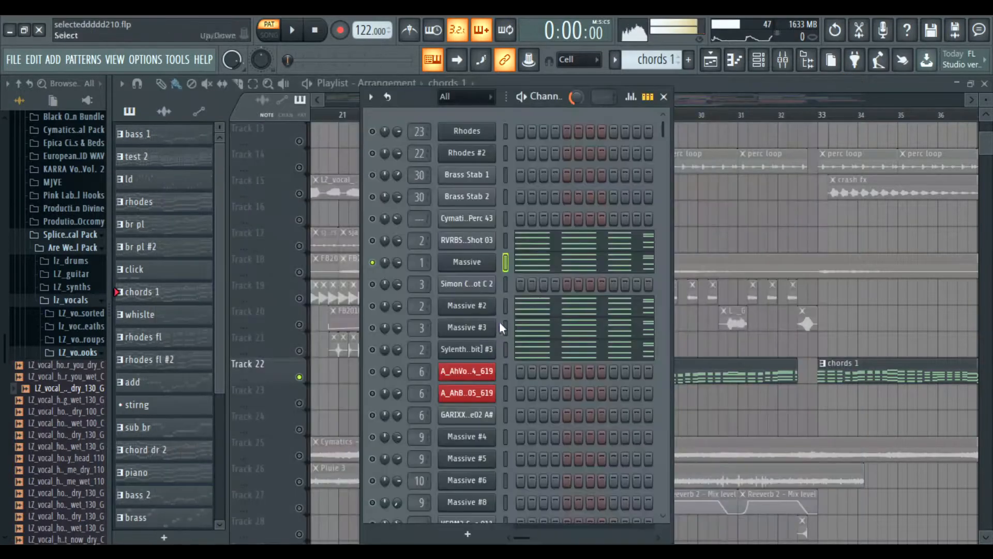
pyautogui.click(463, 263)
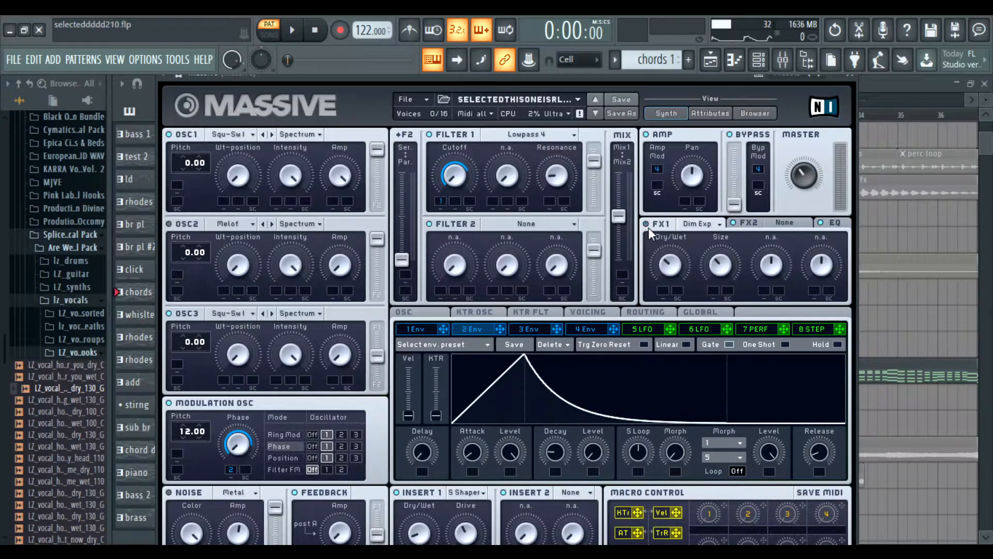
pyautogui.press('space')
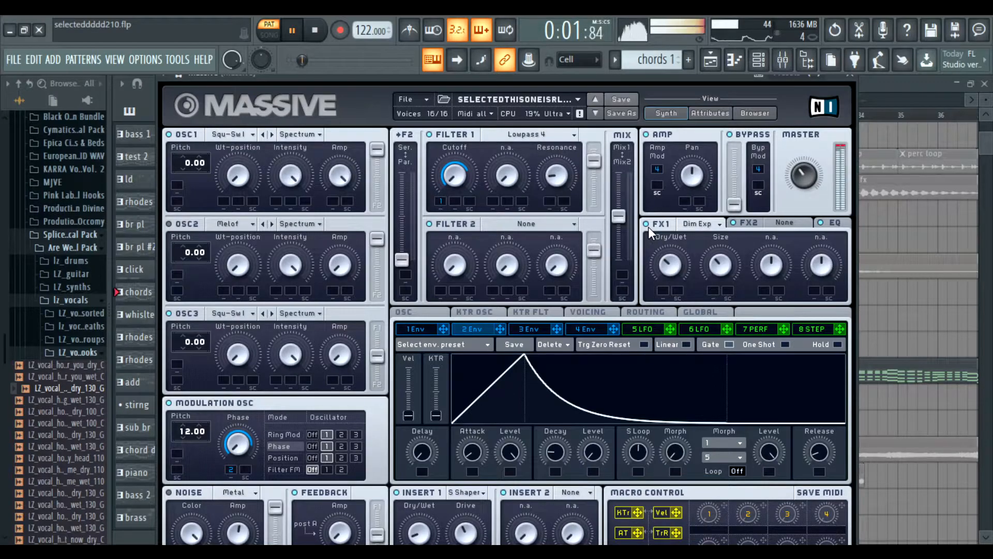
pyautogui.click(395, 493)
pyautogui.press('space')
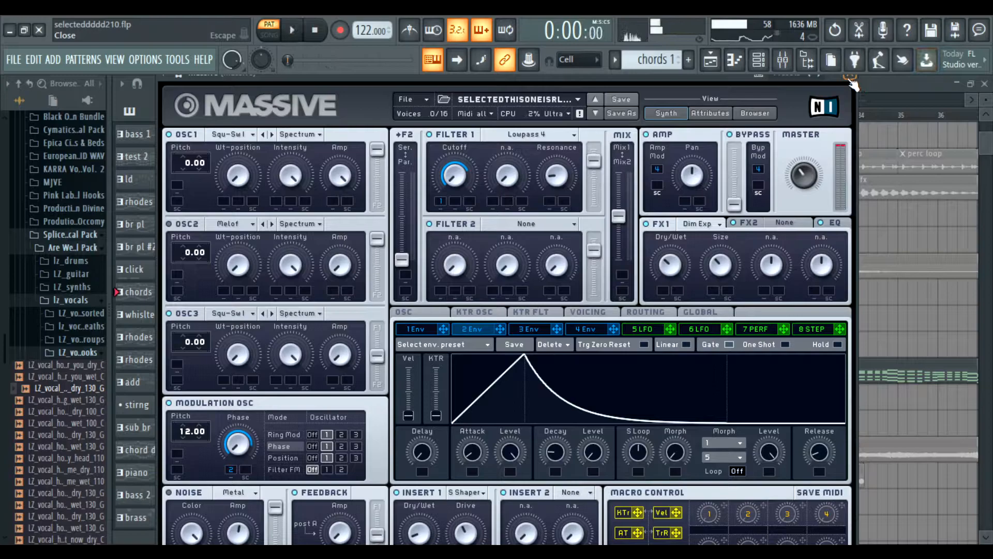
pyautogui.click(851, 80)
# Step: Solo the Massive #2 channel, play it and examine the OSC3 wavetable options in its synth
pyautogui.rightClick(372, 306)
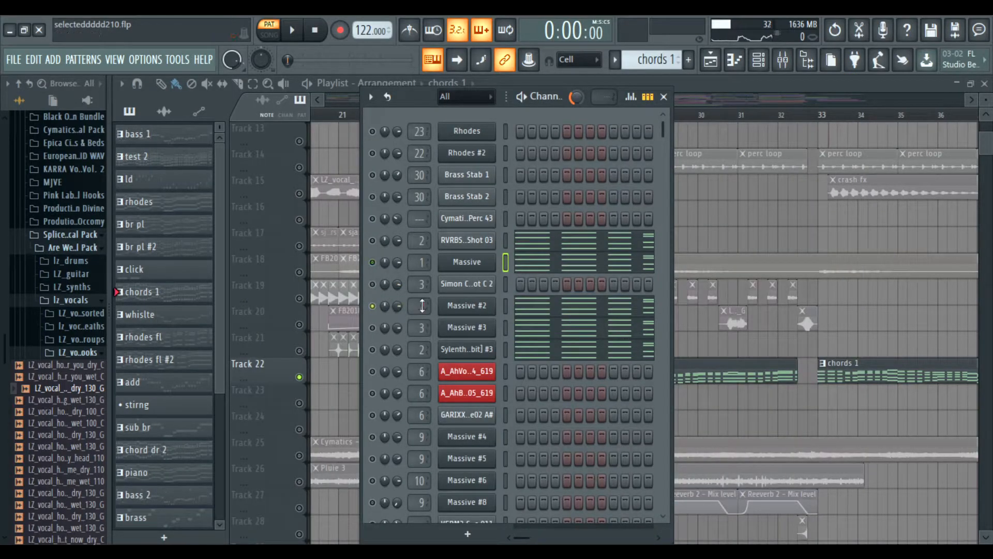
pyautogui.press('space')
pyautogui.click(457, 306)
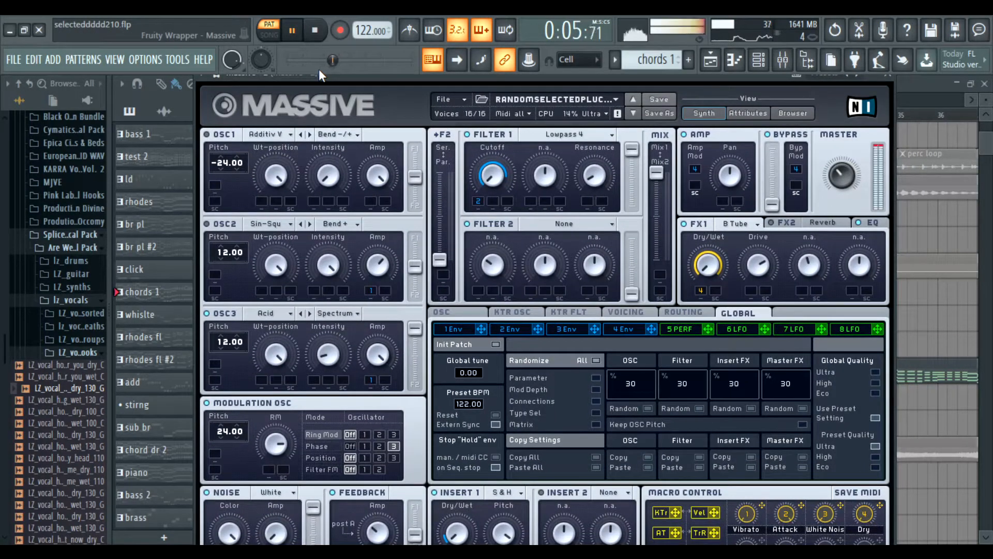
pyautogui.press('space')
pyautogui.click(282, 313)
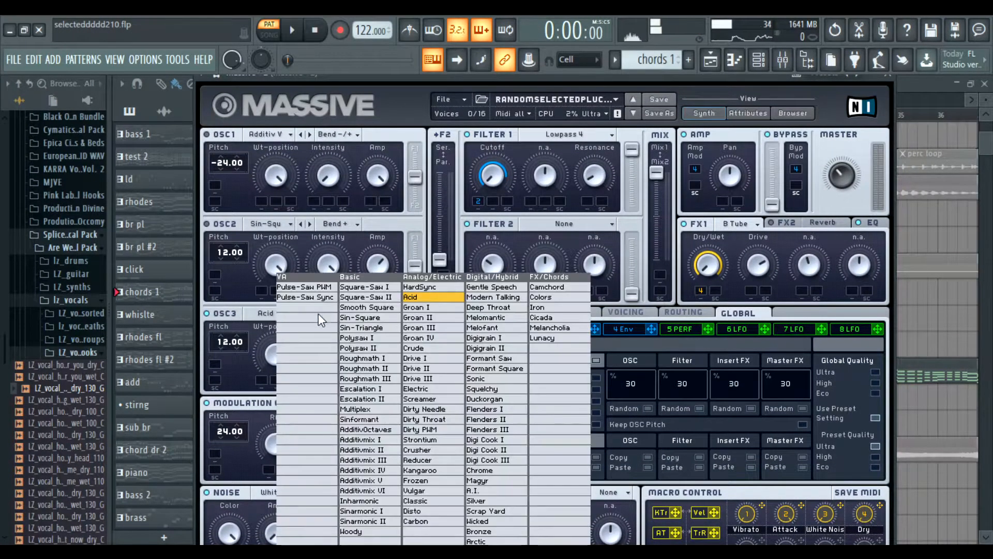
pyautogui.click(272, 76)
pyautogui.press('space')
pyautogui.moveTo(295, 77)
pyautogui.mouseDown()
pyautogui.moveTo(330, 74)
pyautogui.moveTo(310, 70)
pyautogui.mouseUp()
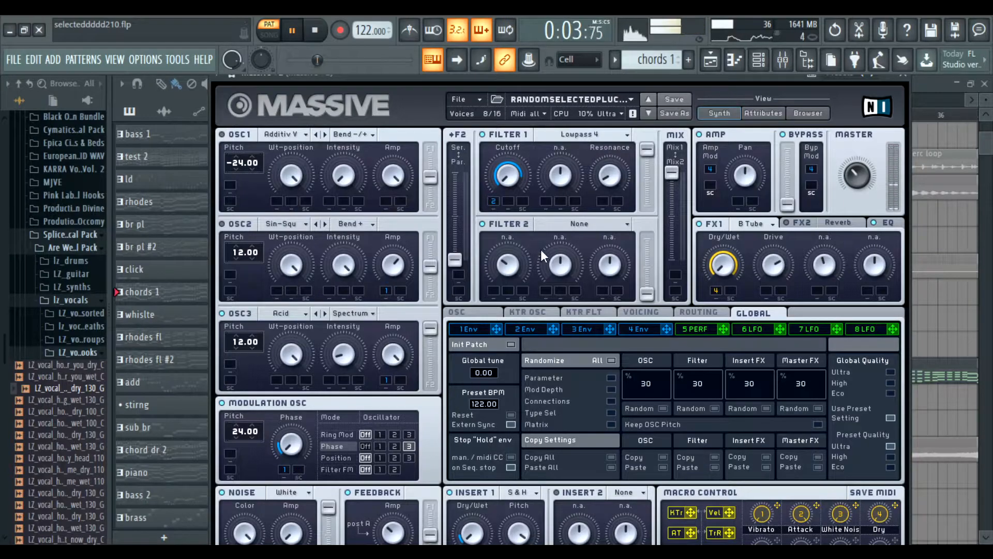
# Step: Show envelope 1 of Massive #2 and audition the patch with and without Insert 1
pyautogui.click(486, 329)
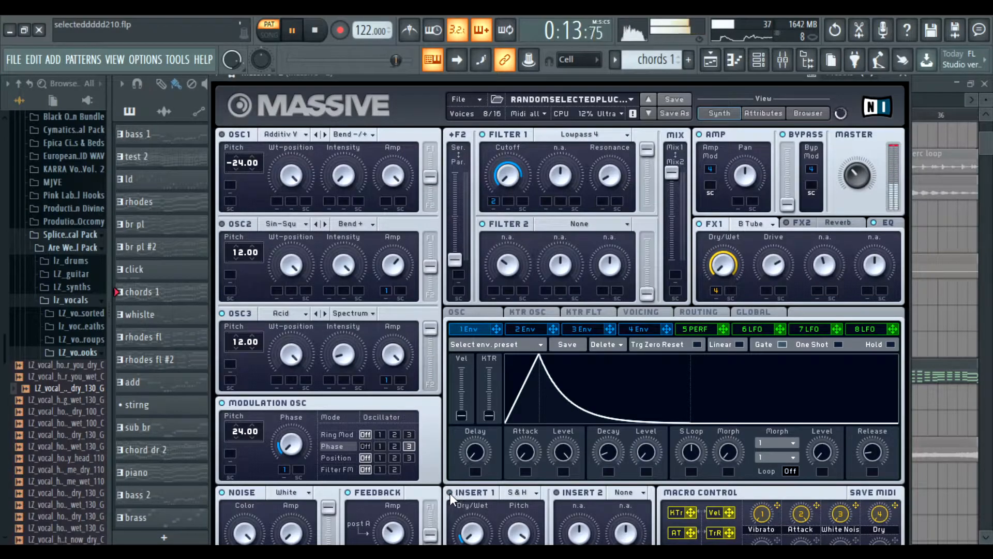
pyautogui.press('space')
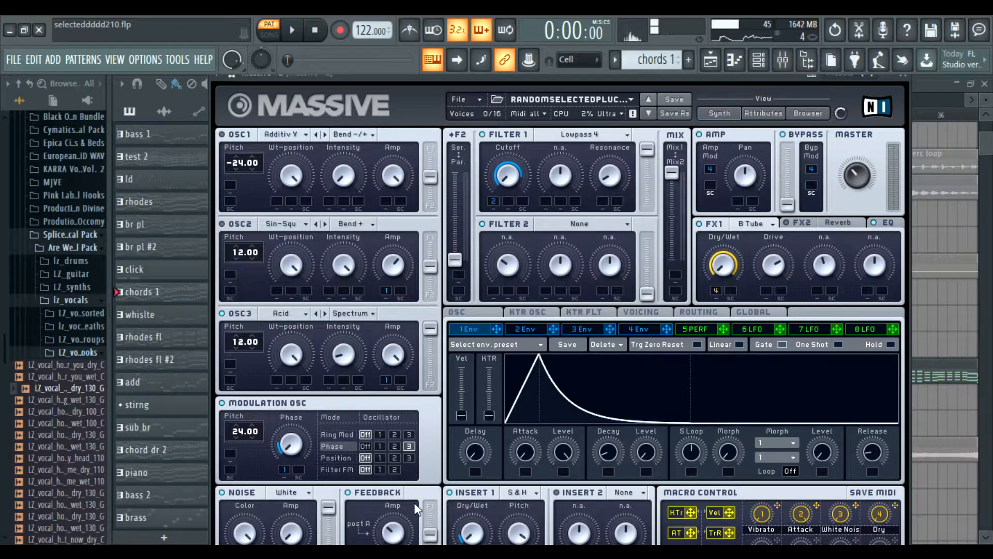
pyautogui.press('space')
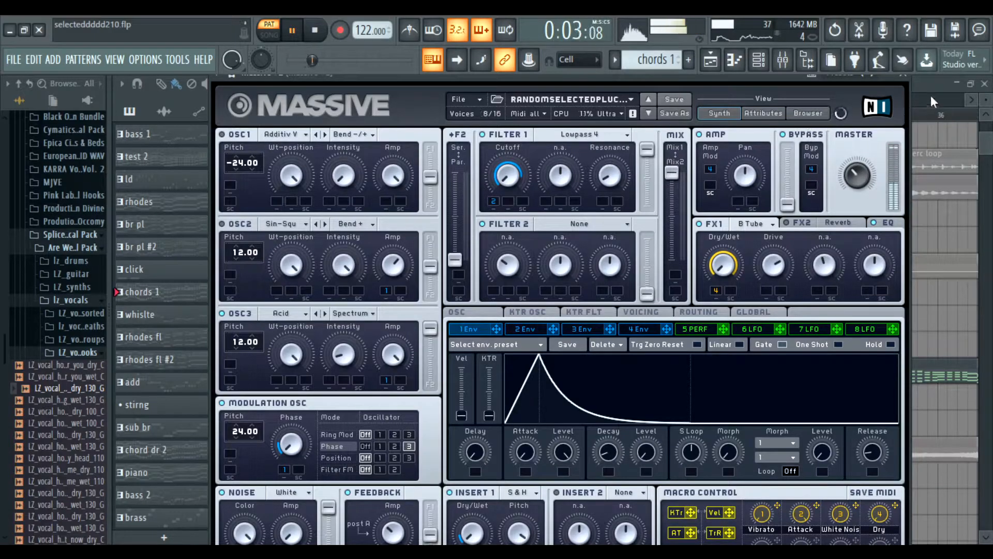
pyautogui.click(903, 76)
pyautogui.press('space')
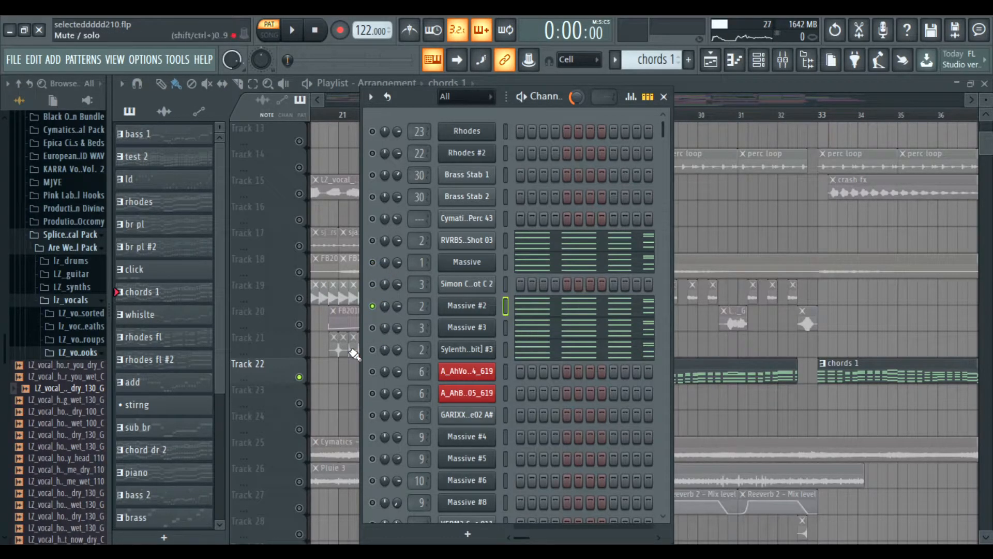
# Step: Compare the Massive and Massive #2 layers by playing the chords with different combinations of the two channels enabled
pyautogui.click(372, 263)
pyautogui.press('space')
pyautogui.click(372, 306)
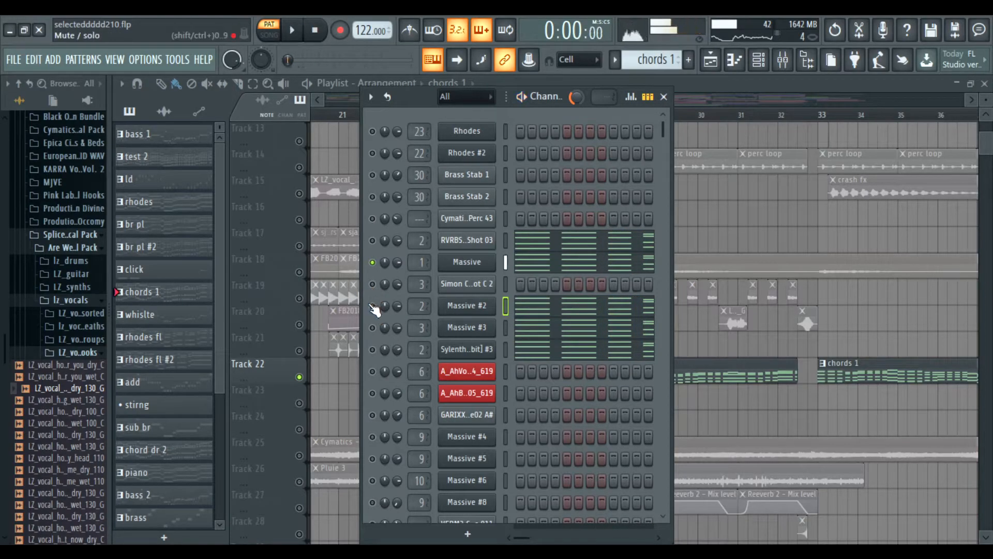
pyautogui.click(372, 307)
pyautogui.press('space')
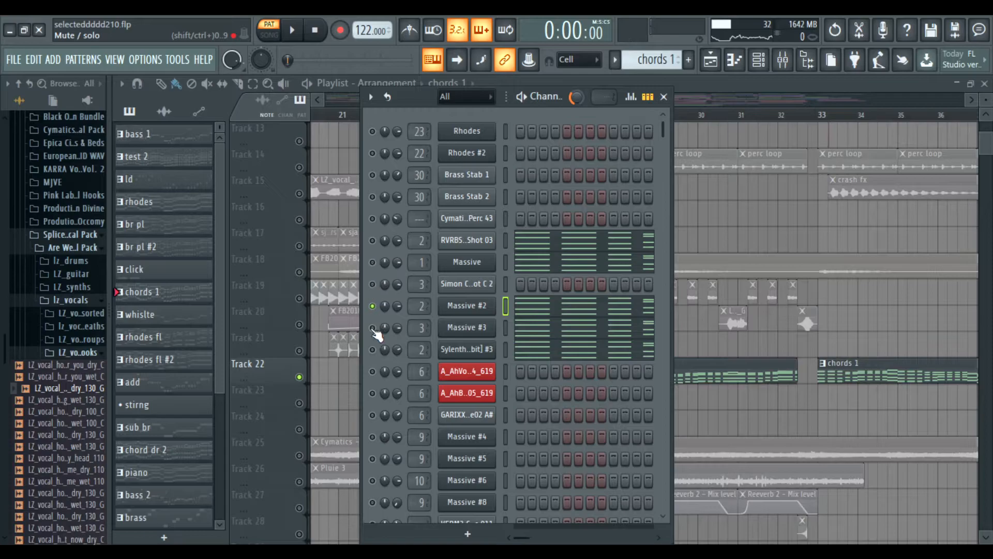
# Step: Solo the Massive #3 channel, play the chords and bring its synth into full view
pyautogui.click(373, 306)
pyautogui.press('space')
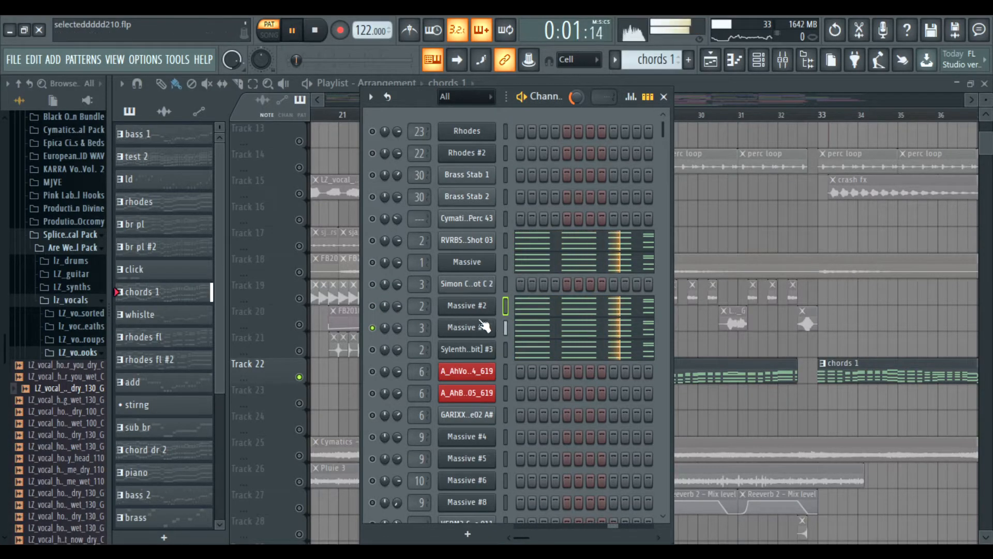
pyautogui.press('space')
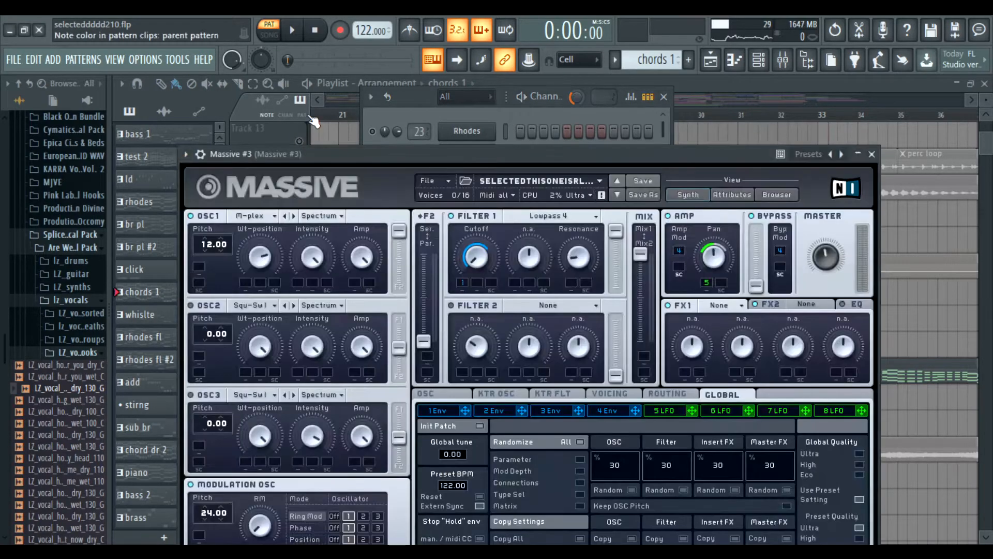
pyautogui.moveTo(377, 153); pyautogui.dragTo(405, 95)
pyautogui.press('space')
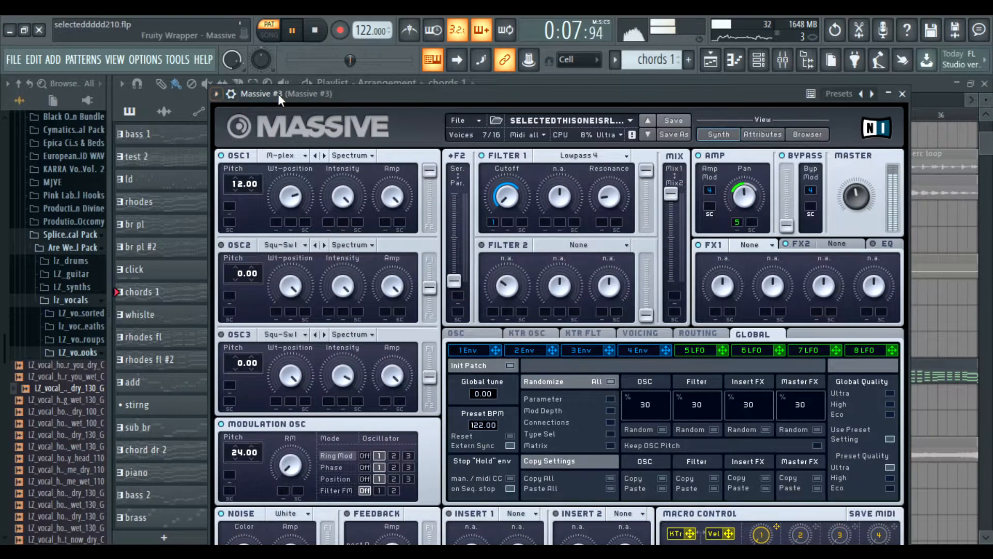
pyautogui.moveTo(278, 95); pyautogui.dragTo(264, 64)
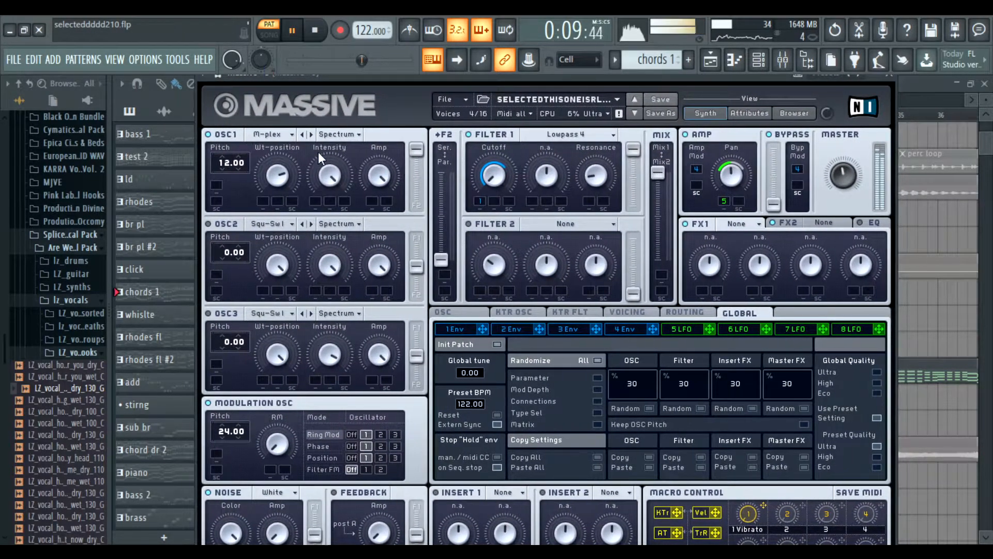
# Step: Examine envelope 2 and the OSC1 wavetable of Massive #3 while the chords play
pyautogui.click(512, 330)
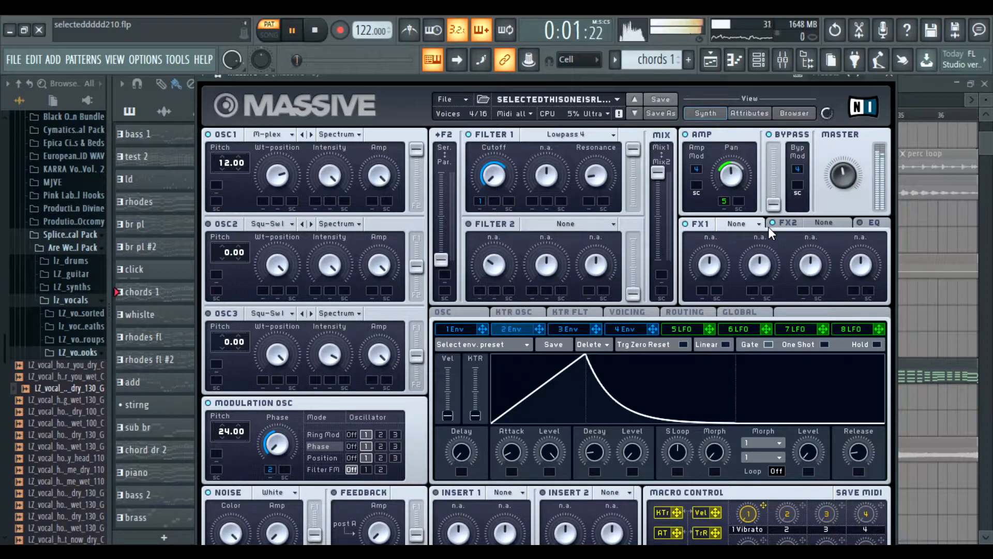
pyautogui.click(268, 133)
pyautogui.click(333, 270)
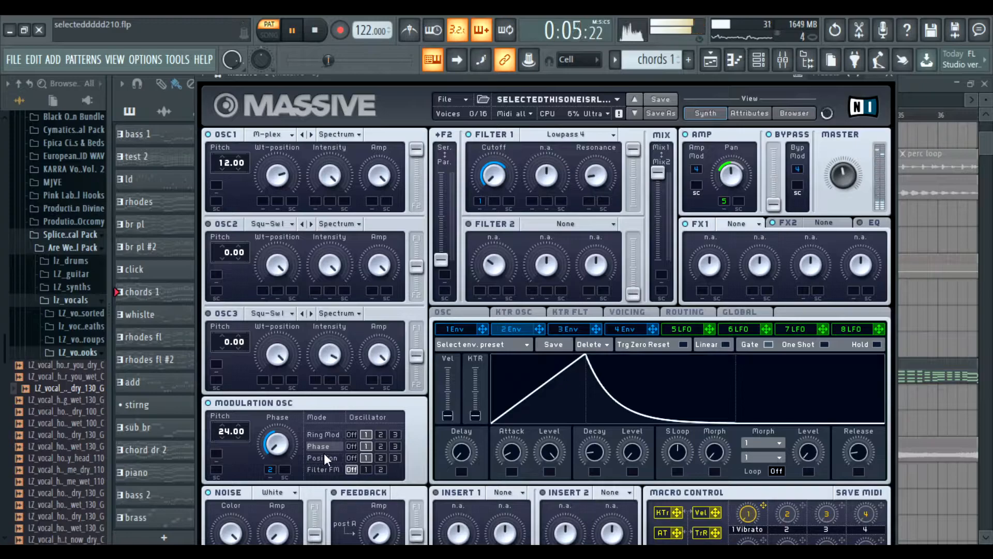
pyautogui.click(900, 82)
pyautogui.press('space')
# Step: Solo the Sylenth1 #3 channel and play the chord pattern through it
pyautogui.click(371, 352)
pyautogui.click(358, 329)
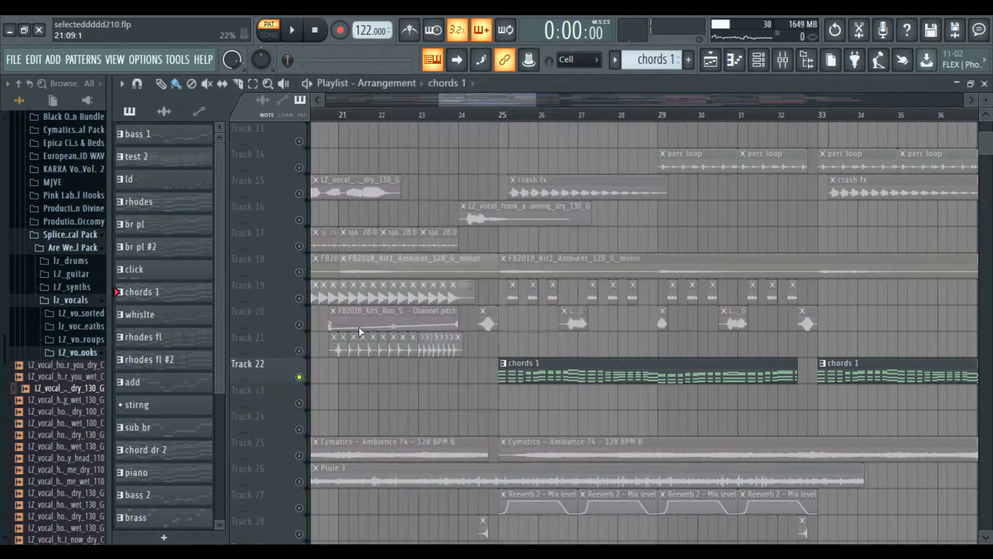
pyautogui.press('space')
pyautogui.press('space')
pyautogui.click(759, 61)
pyautogui.press('space')
pyautogui.press('space')
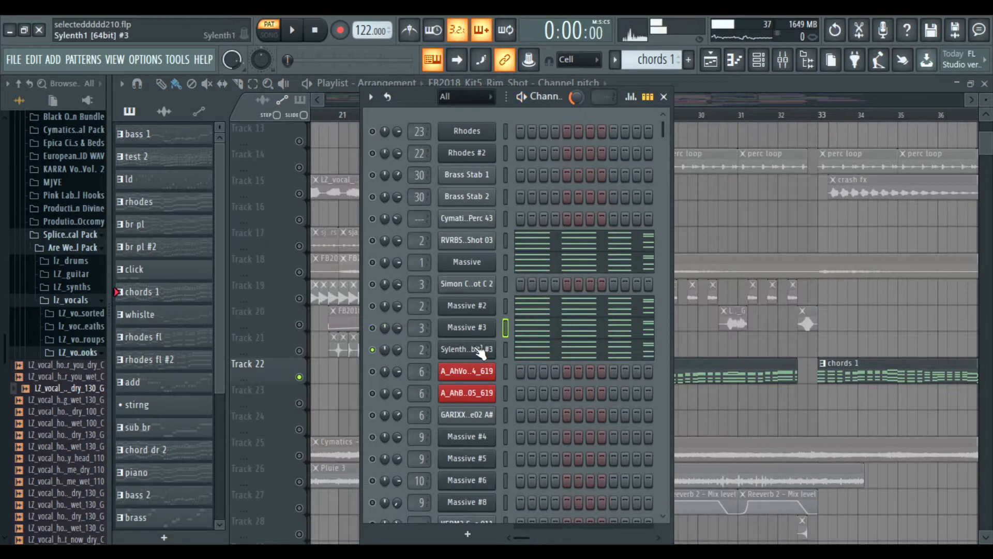
# Step: Review the amp envelope and oscillator settings of Sylenth1 #3 during playback
pyautogui.click(467, 349)
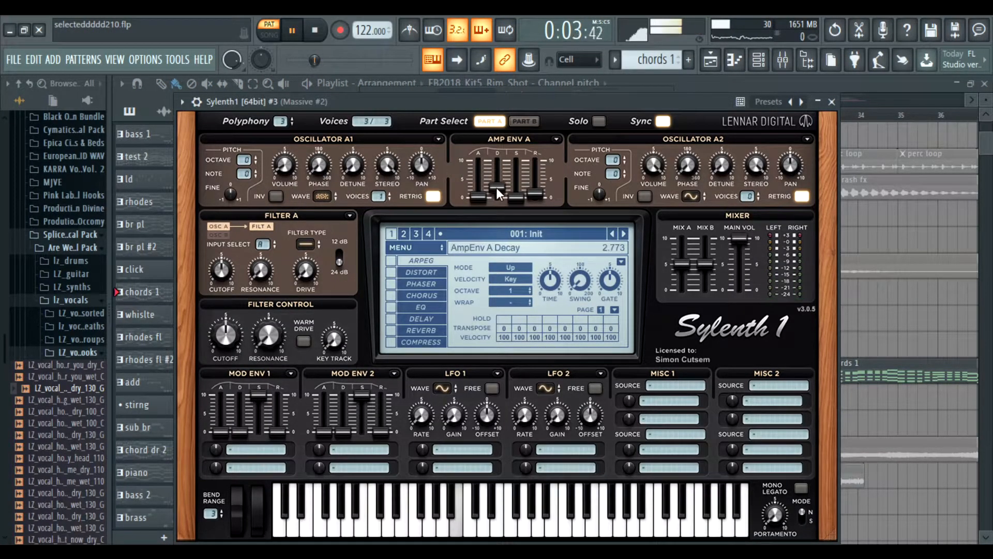
pyautogui.click(831, 102)
pyautogui.press('space')
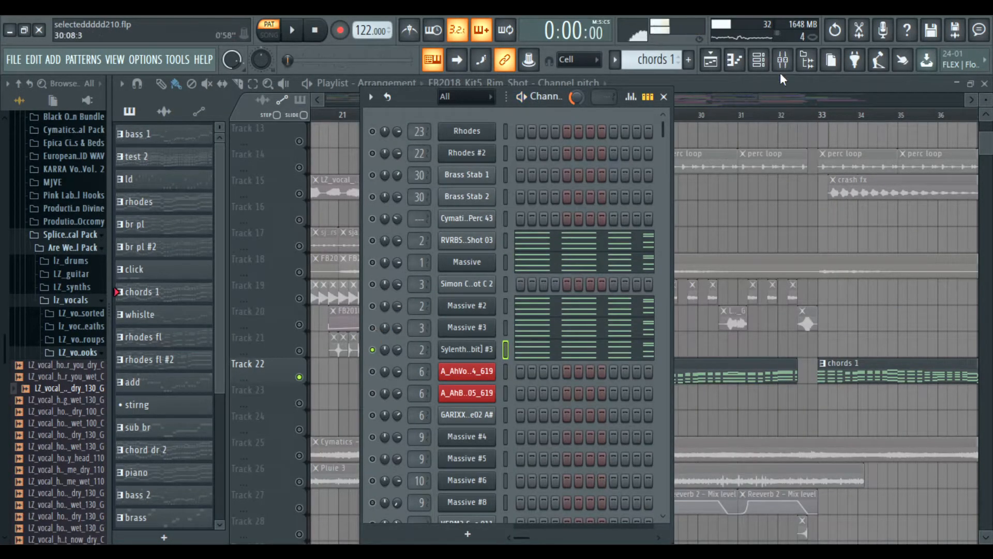
# Step: Enable the three Massive layers alongside Sylenth1 #3 and play the chords with all four together
pyautogui.press('space')
pyautogui.press('space')
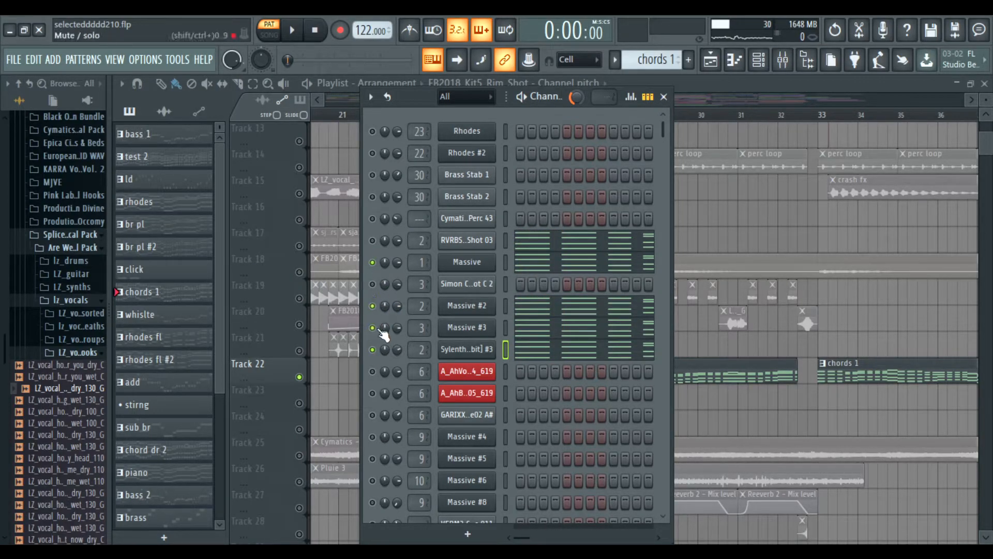
pyautogui.press('space')
pyautogui.press('space')
# Step: Solo the RVRBS One Shot 03 channel and play the chord pattern through the sample
pyautogui.click(486, 240)
pyautogui.press('space')
pyautogui.moveTo(367, 113); pyautogui.dragTo(392, 131)
pyautogui.press('space')
pyautogui.click(661, 124)
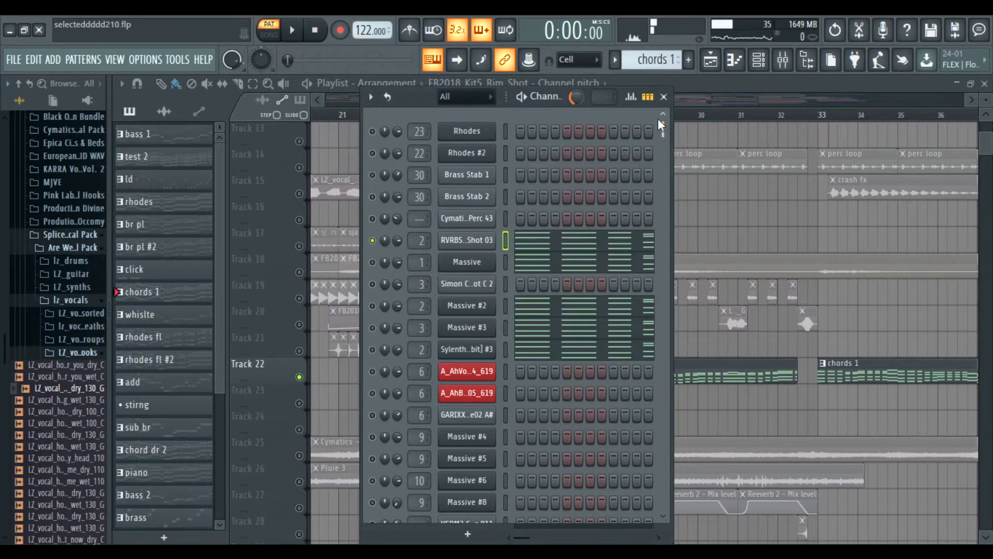
# Step: Examine the volume envelope and sample settings of the RVRBS One Shot 03 sampler
pyautogui.click(471, 240)
pyautogui.click(308, 151)
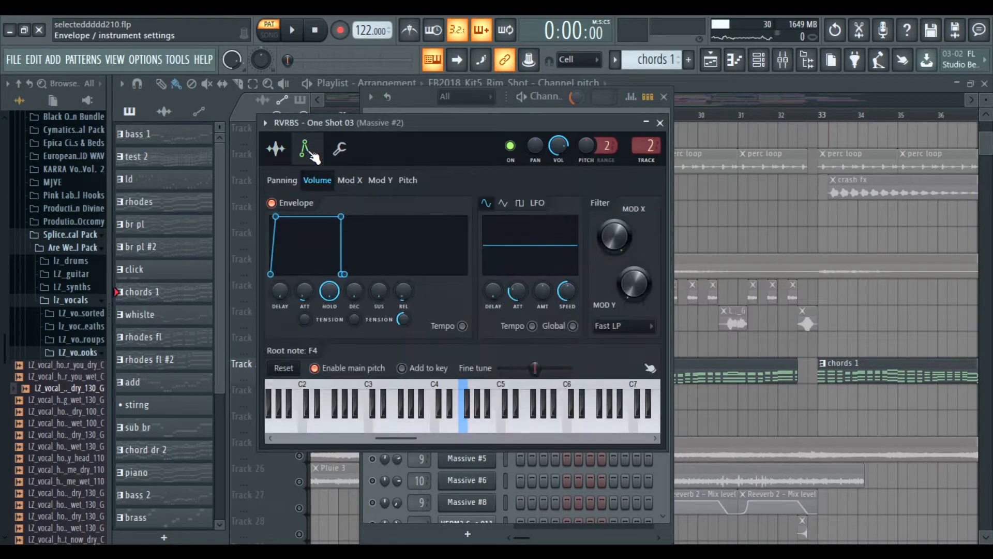
pyautogui.click(276, 149)
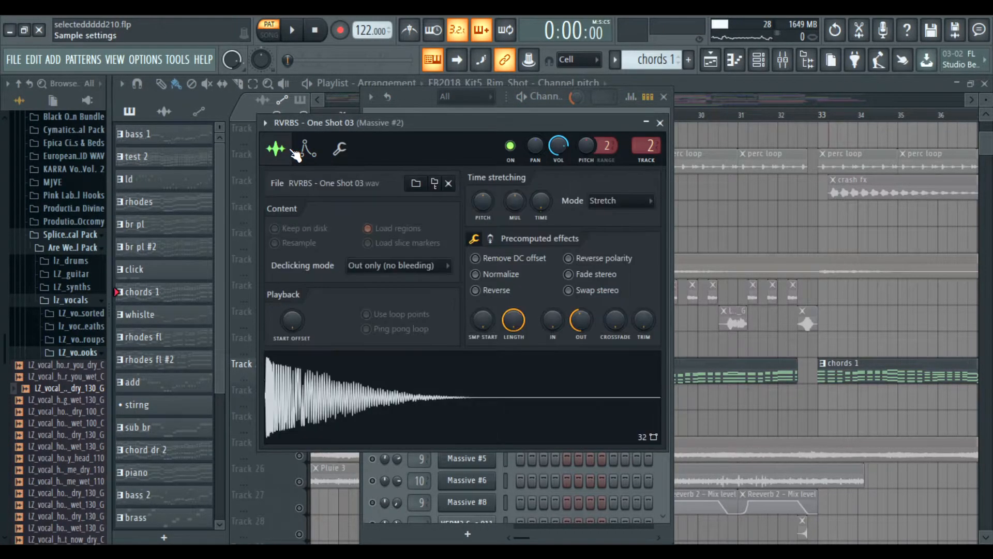
pyautogui.click(660, 123)
pyautogui.click(479, 249)
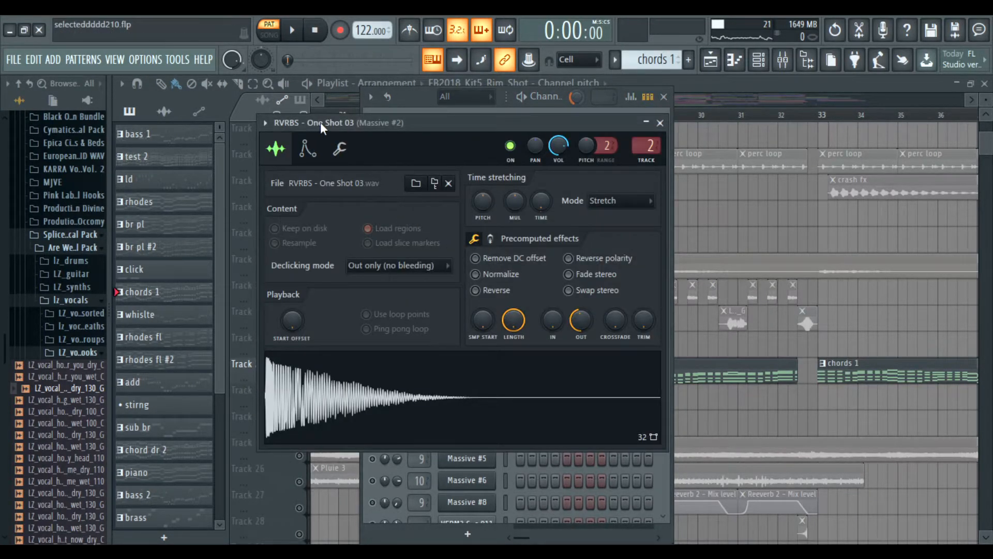
pyautogui.click(660, 122)
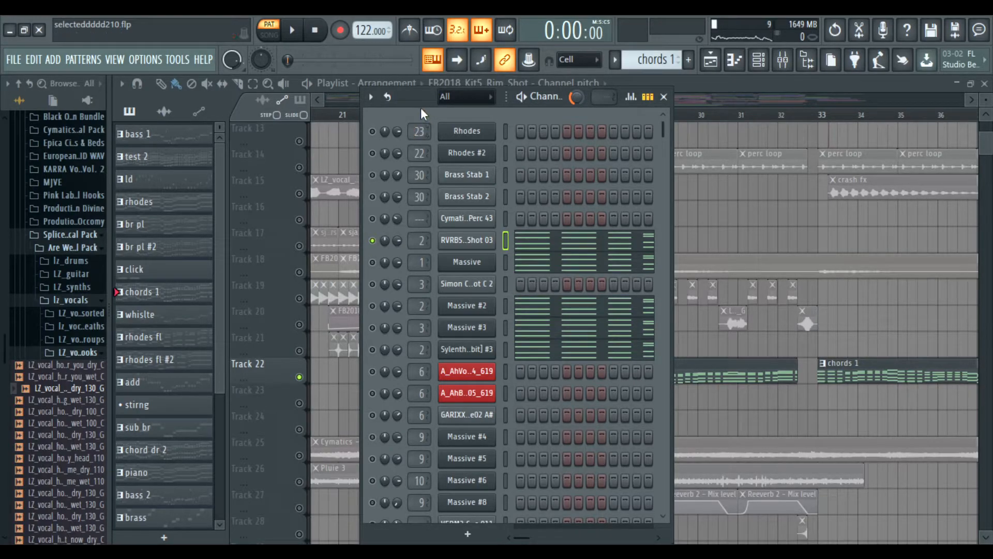
# Step: Play the RVRBS One Shot 03 layer alone, re-enable all channels and audition the full chords with that layer toggled
pyautogui.moveTo(421, 108); pyautogui.dragTo(426, 107)
pyautogui.press('space')
pyautogui.press('space')
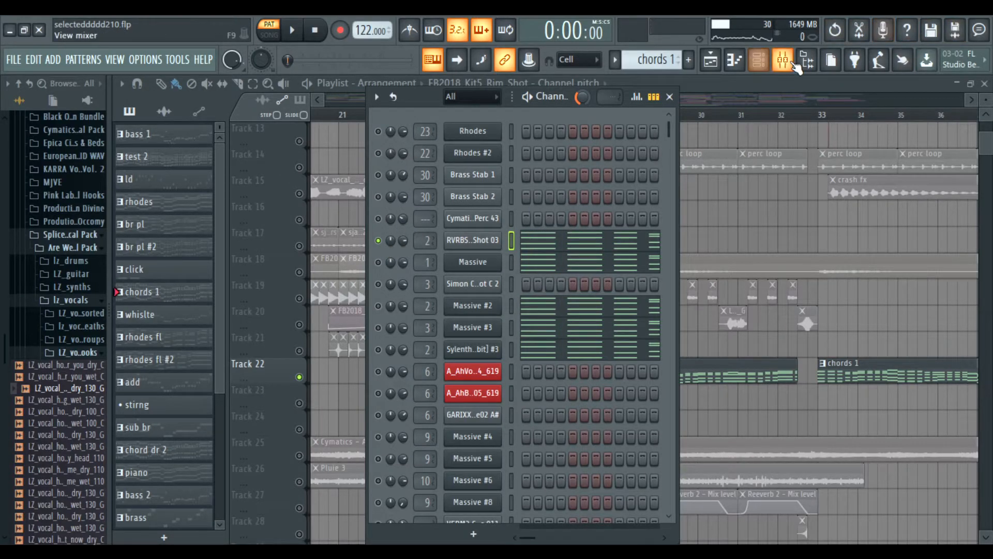
pyautogui.keyDown('ctrl'); pyautogui.click(389, 244); pyautogui.keyUp('ctrl')
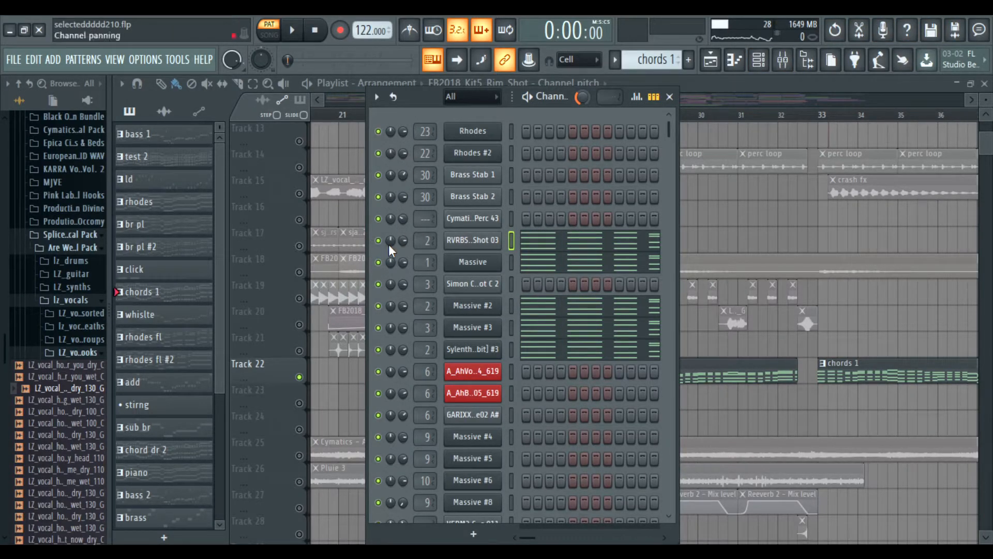
pyautogui.press('space')
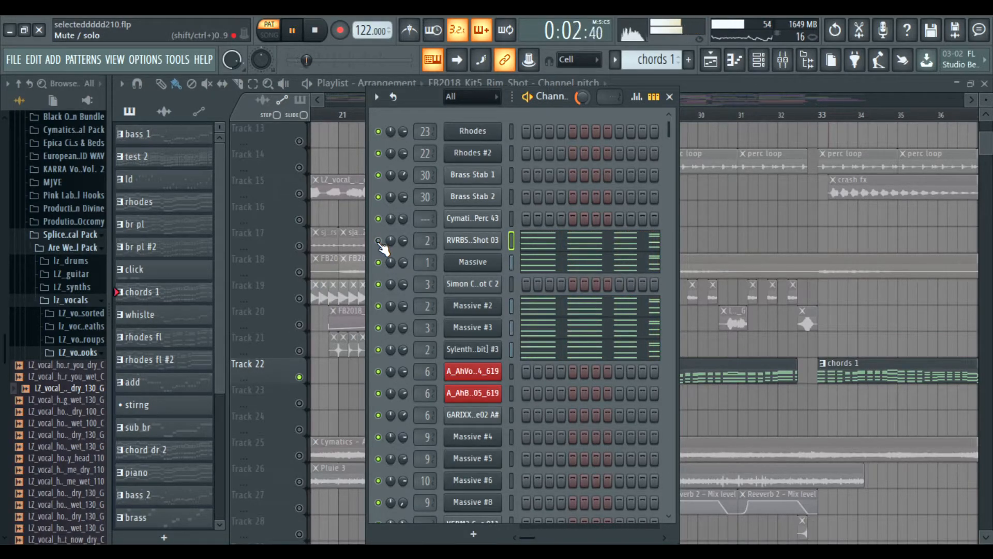
pyautogui.press('space')
# Step: Show the mixer and play the chords 1 pattern to watch which mixer tracks it feeds
pyautogui.click(782, 61)
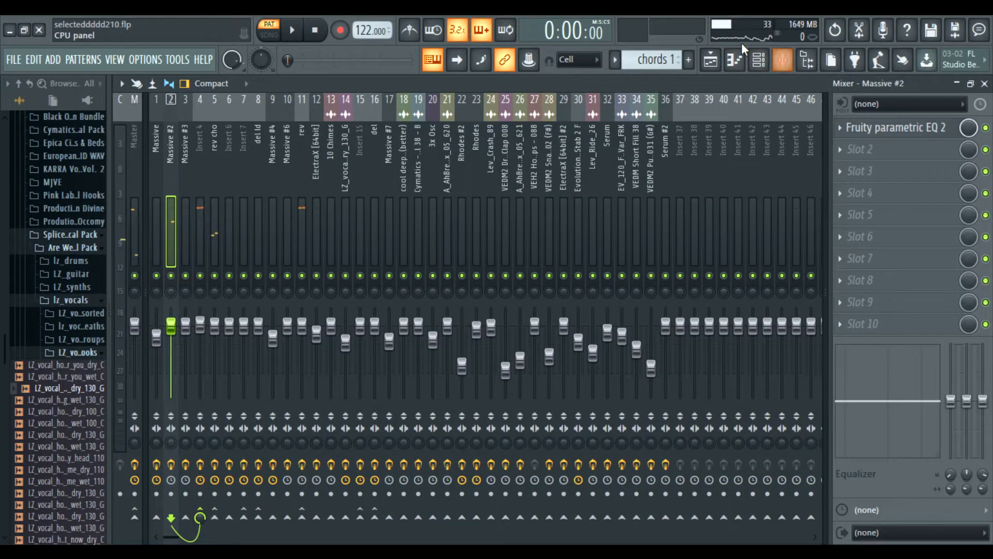
pyautogui.click(806, 61)
pyautogui.click(806, 65)
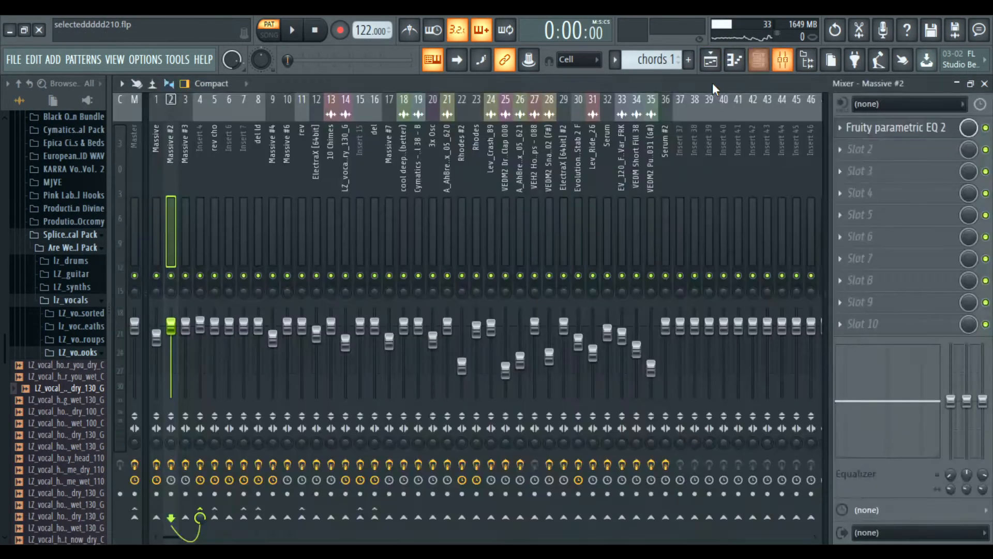
pyautogui.press('space')
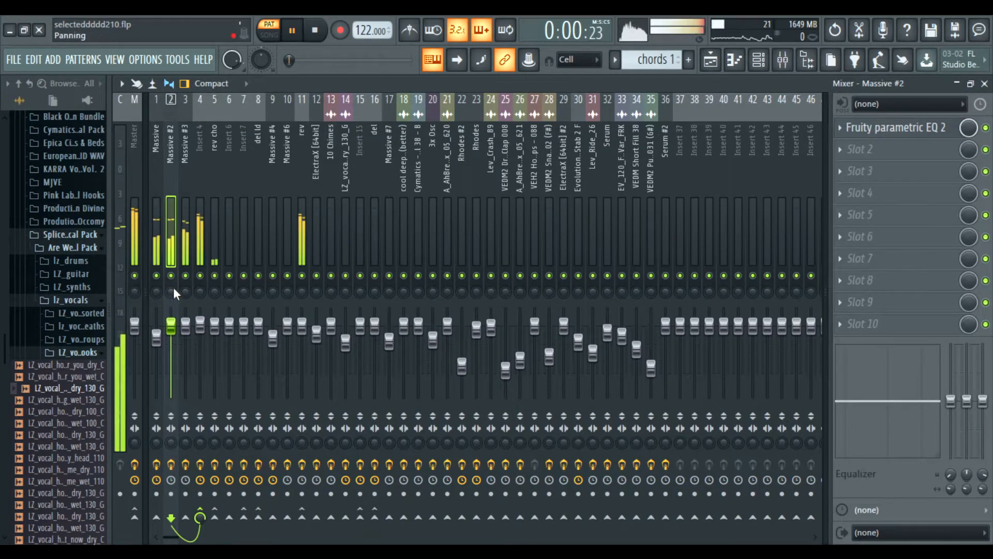
# Step: Solo the Massive mixer track and examine its OTT and Fruity parametric EQ 2 effects
pyautogui.rightClick(157, 276)
pyautogui.click(156, 151)
pyautogui.click(874, 131)
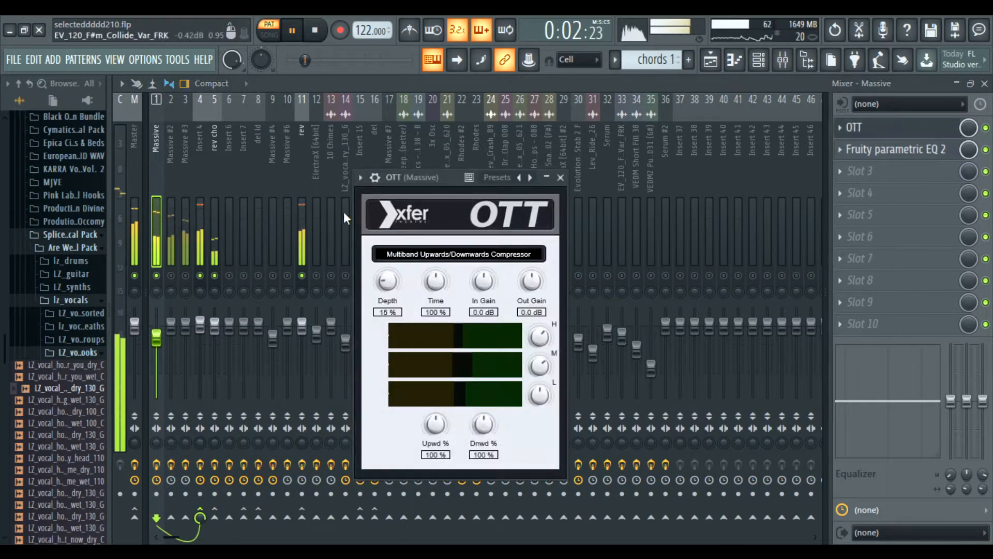
pyautogui.moveTo(426, 179); pyautogui.dragTo(416, 164)
pyautogui.click(551, 162)
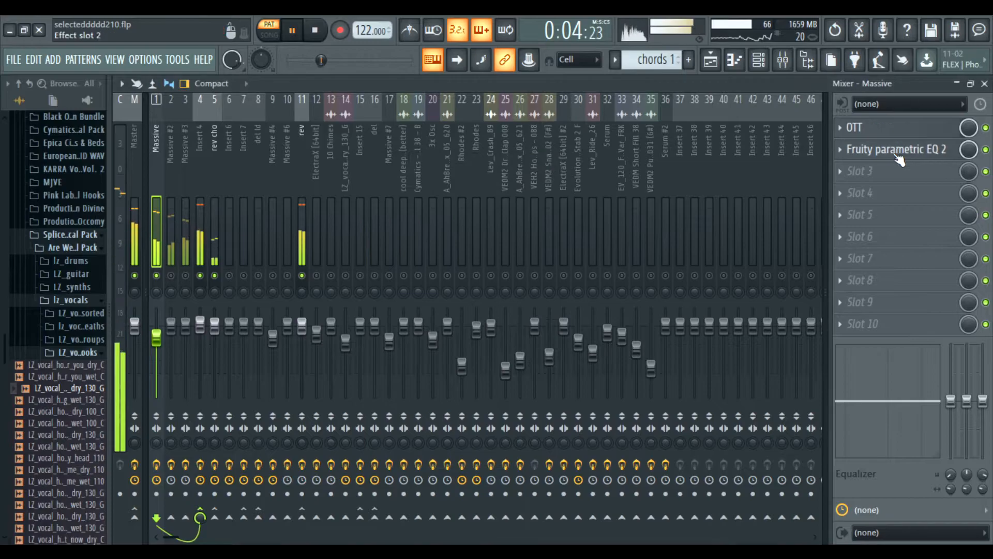
pyautogui.click(895, 150)
pyautogui.click(645, 224)
# Step: Solo the Massive #2 mixer track, play the chords through it and examine its Fruity parametric EQ 2 curve
pyautogui.press('space')
pyautogui.rightClick(171, 276)
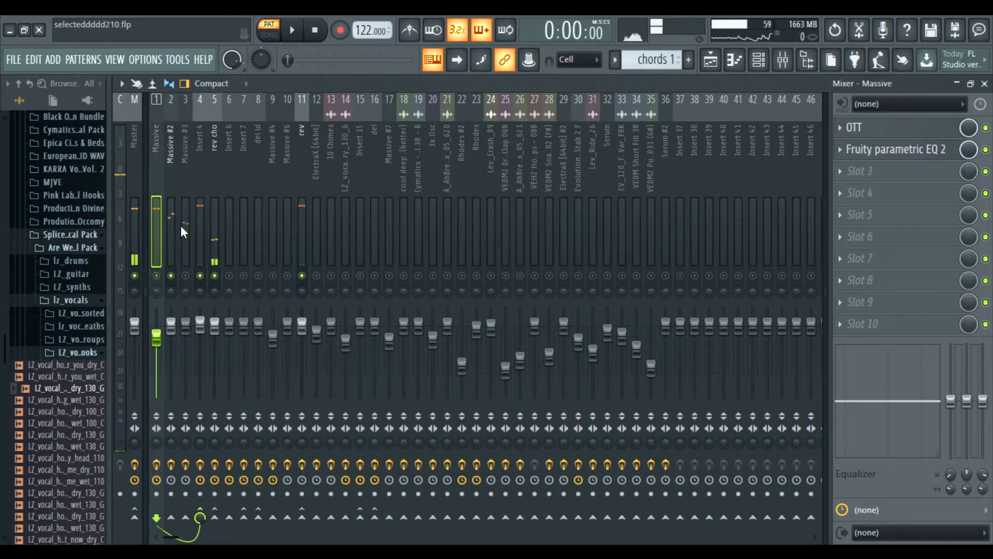
pyautogui.press('space')
pyautogui.click(185, 155)
pyautogui.click(172, 156)
pyautogui.click(895, 127)
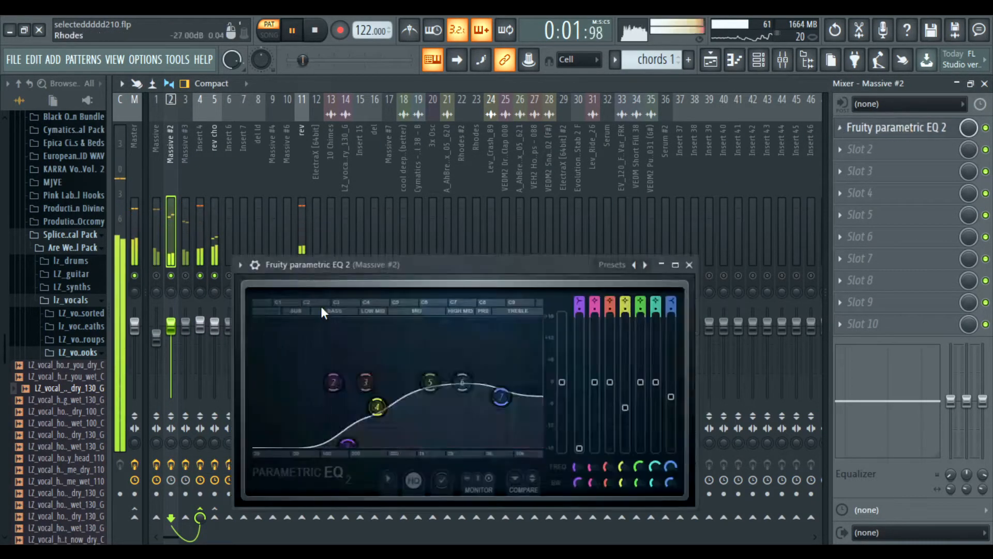
pyautogui.press('space')
pyautogui.click(689, 264)
# Step: Solo the Massive #3 mixer track, play the chords and check the effects on Insert 4
pyautogui.rightClick(185, 275)
pyautogui.press('space')
pyautogui.click(199, 167)
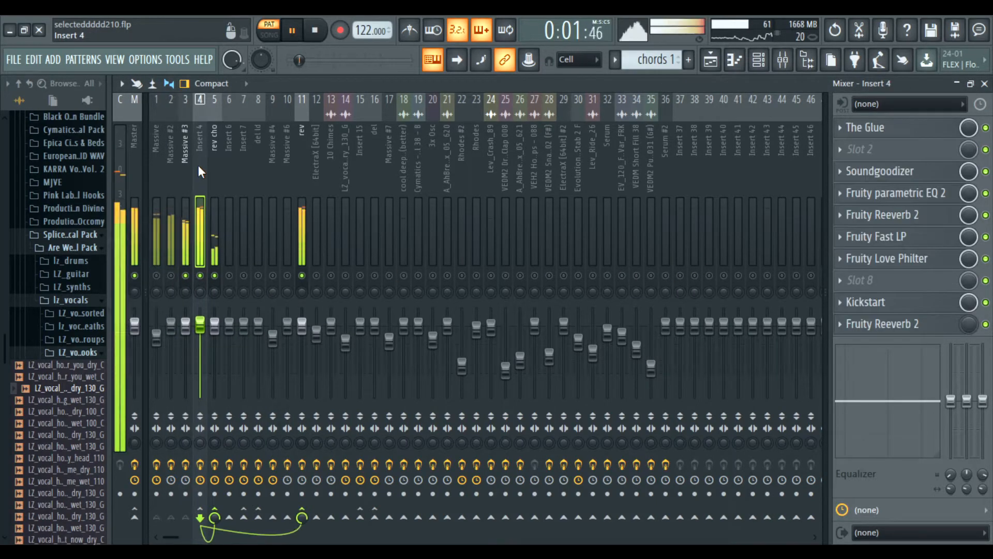
pyautogui.press('space')
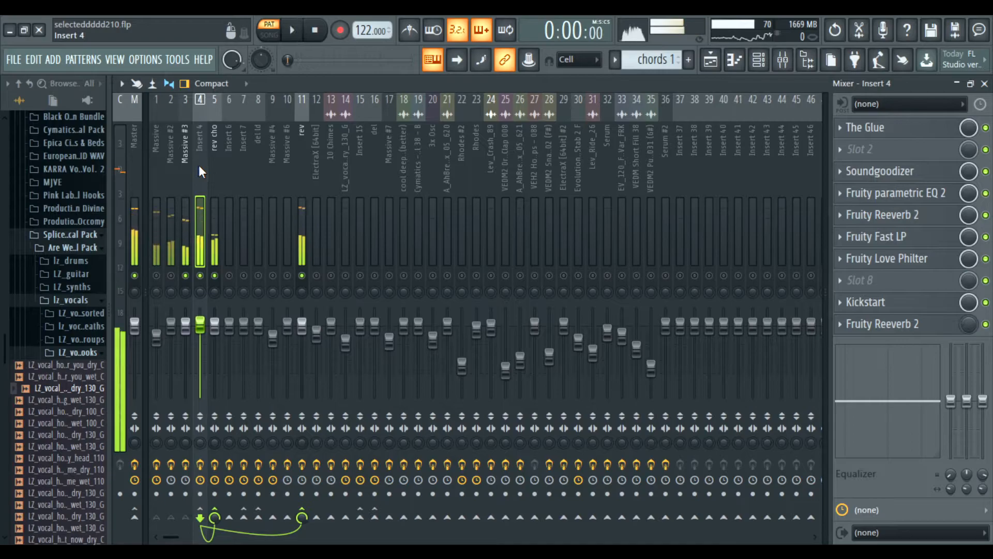
# Step: Turn off the Massive #3 solo and inspect the effect chains of the Insert 4 and rev mixer tracks
pyautogui.click(317, 165)
pyautogui.click(301, 168)
pyautogui.click(200, 160)
pyautogui.click(188, 165)
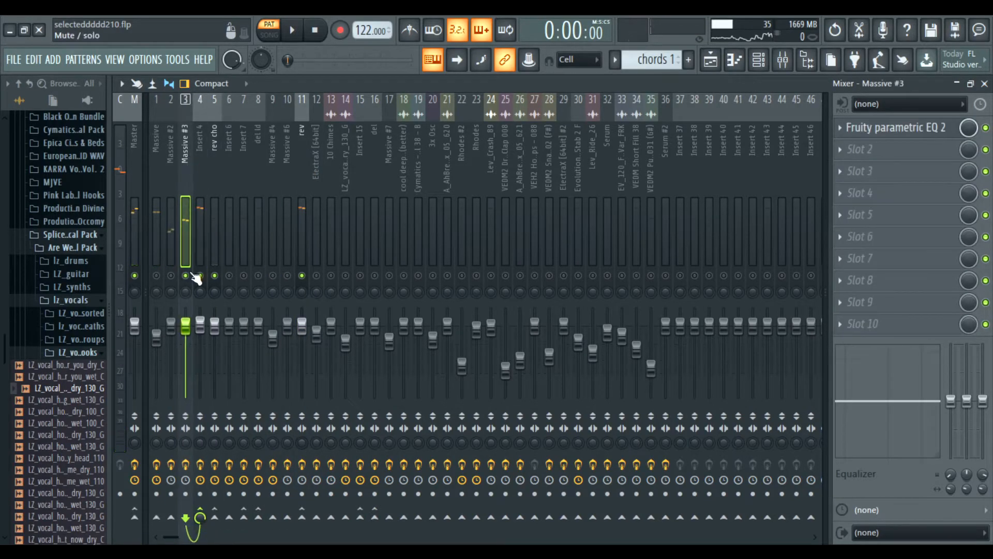
pyautogui.rightClick(189, 273)
pyautogui.click(195, 165)
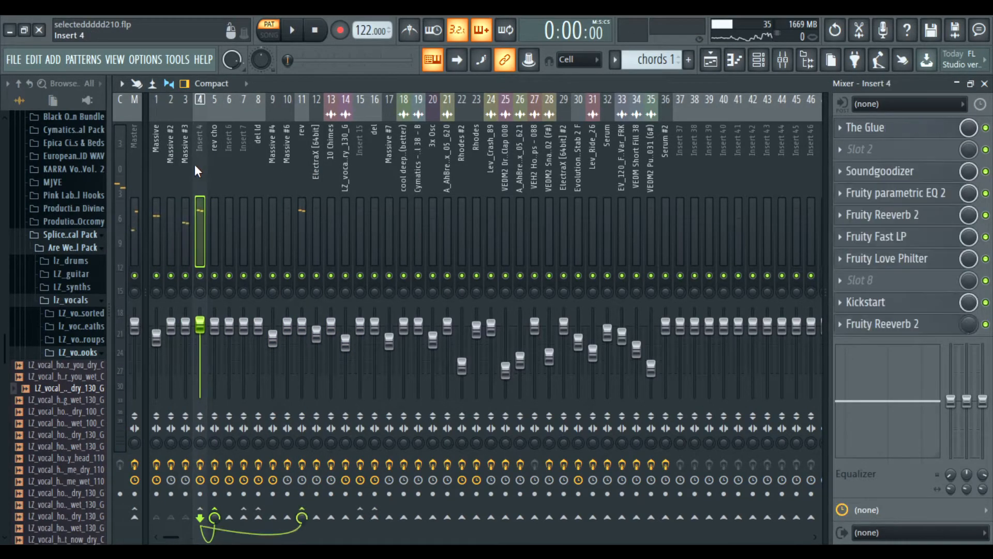
pyautogui.click(300, 148)
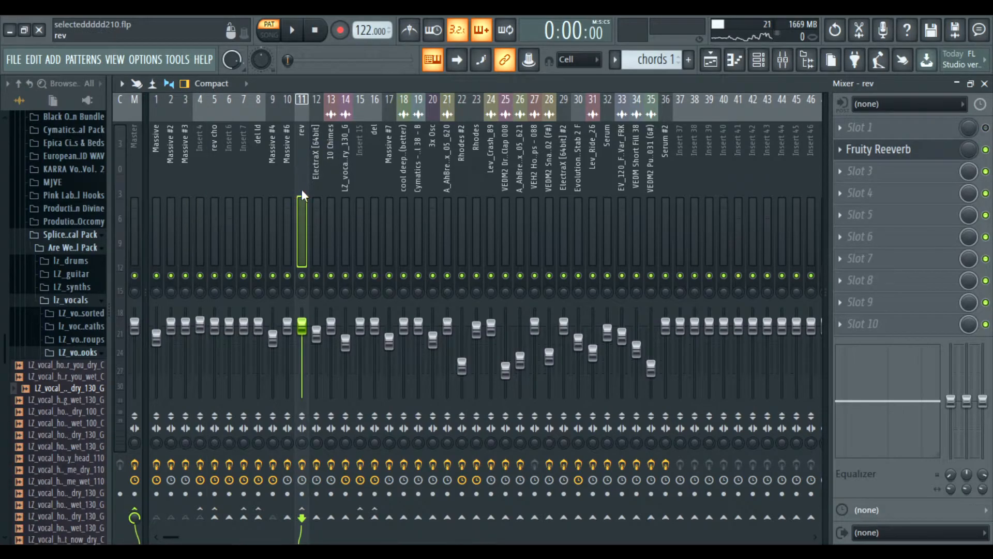
# Step: Unmute the Reeverb - Mix level automation on playlist Track 5 and play the song from bar 25
pyautogui.click(712, 63)
pyautogui.scroll(3, 507, 175)
pyautogui.click(499, 115)
pyautogui.scroll(3, 466, 200)
pyautogui.press('space')
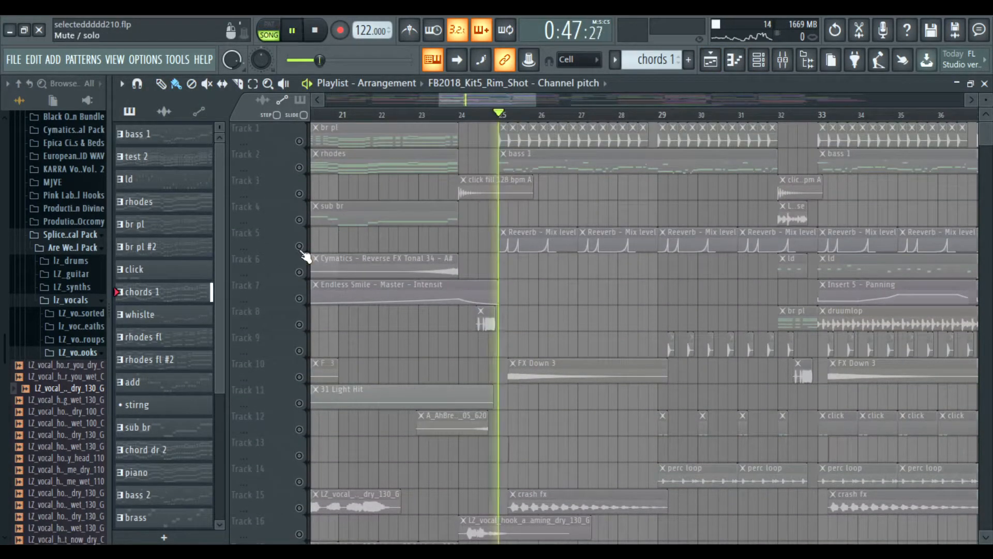
pyautogui.click(303, 250)
pyautogui.press('space')
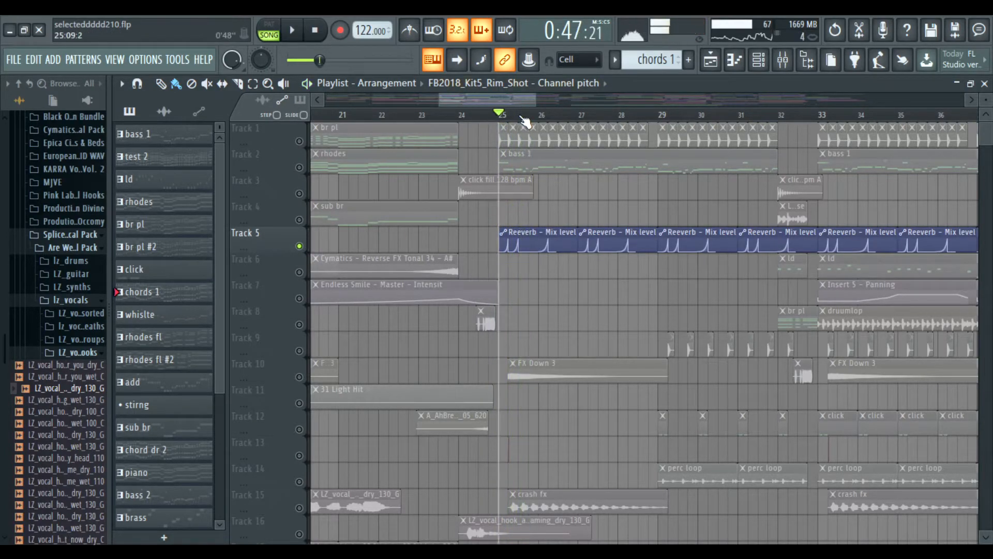
pyautogui.scroll(3, 527, 133)
pyautogui.press('space')
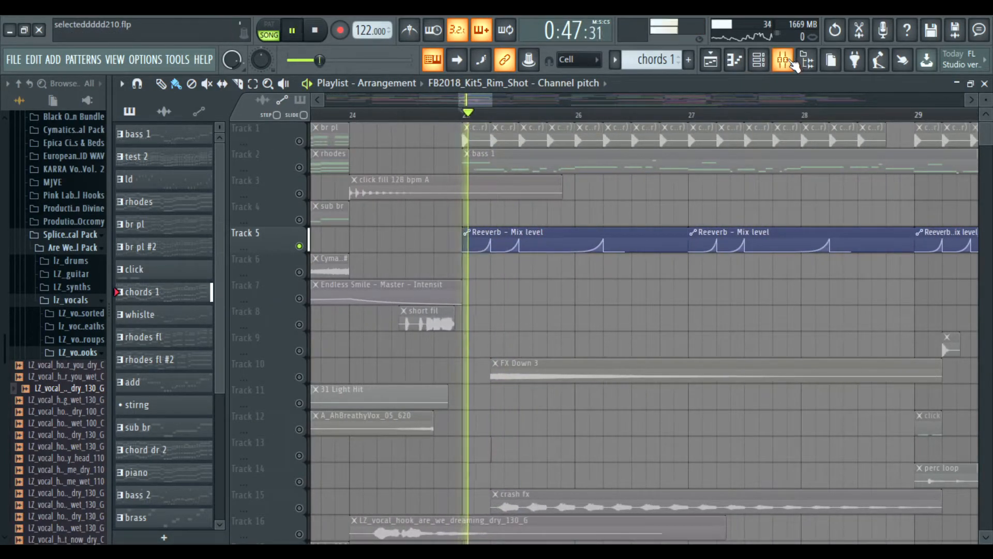
pyautogui.press('space')
# Step: Examine The Glue, Soundgoodizer and Fruity parametric EQ 2 settings on the Insert 4 mixer track
pyautogui.click(785, 66)
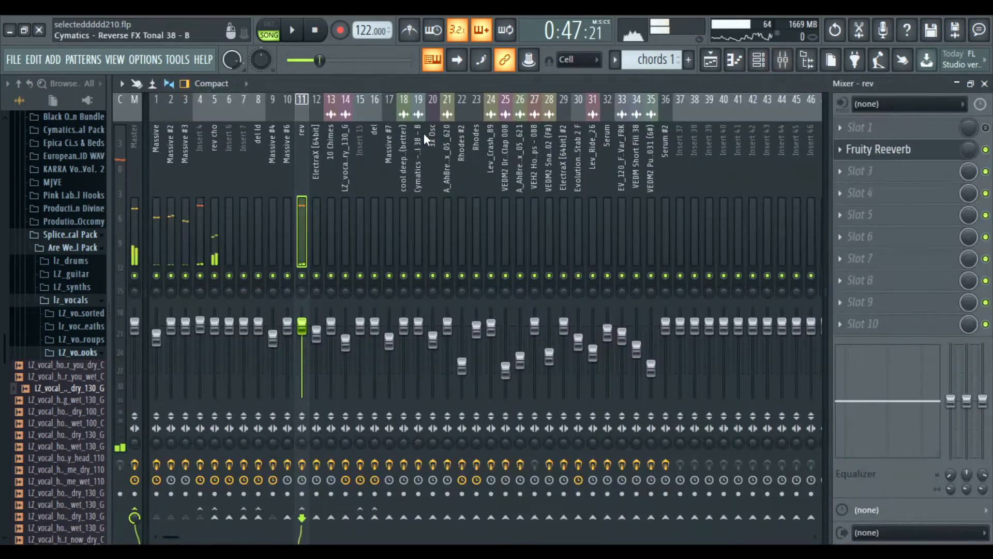
pyautogui.click(209, 157)
pyautogui.click(206, 158)
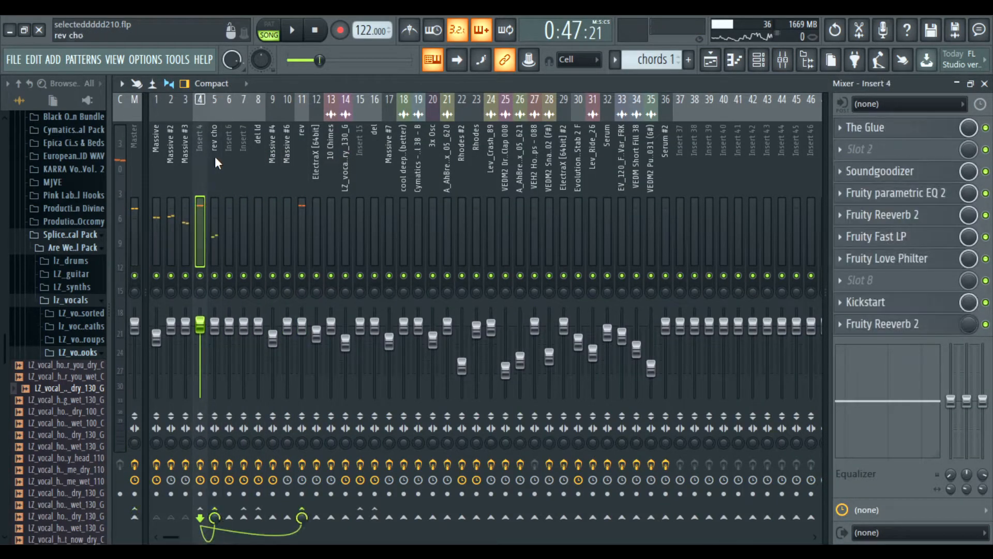
pyautogui.click(929, 129)
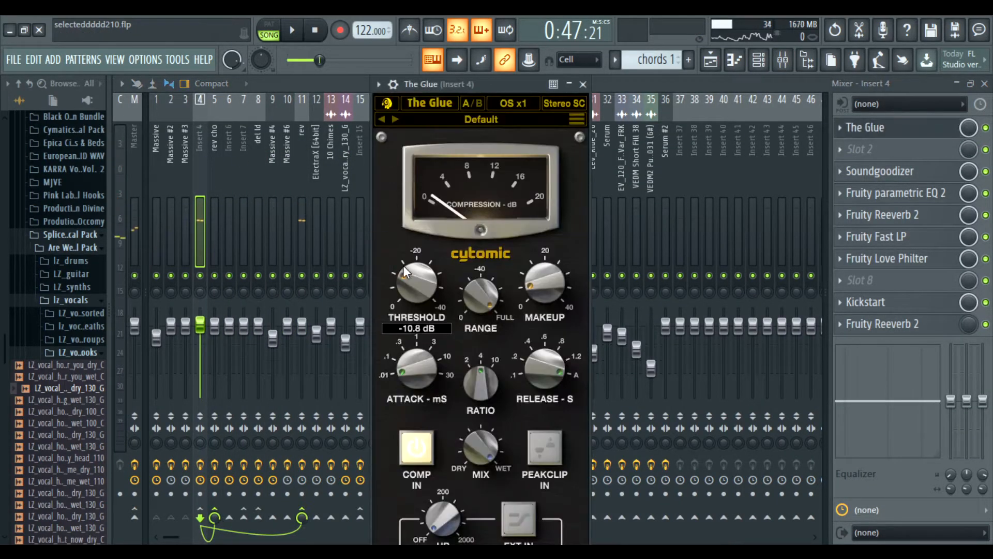
pyautogui.click(583, 84)
pyautogui.click(890, 178)
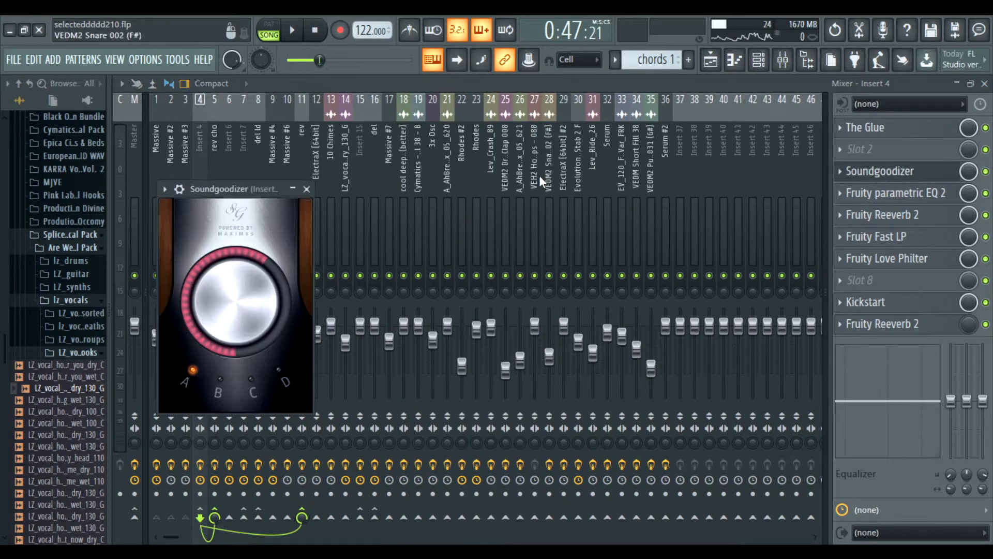
pyautogui.click(306, 189)
pyautogui.click(895, 193)
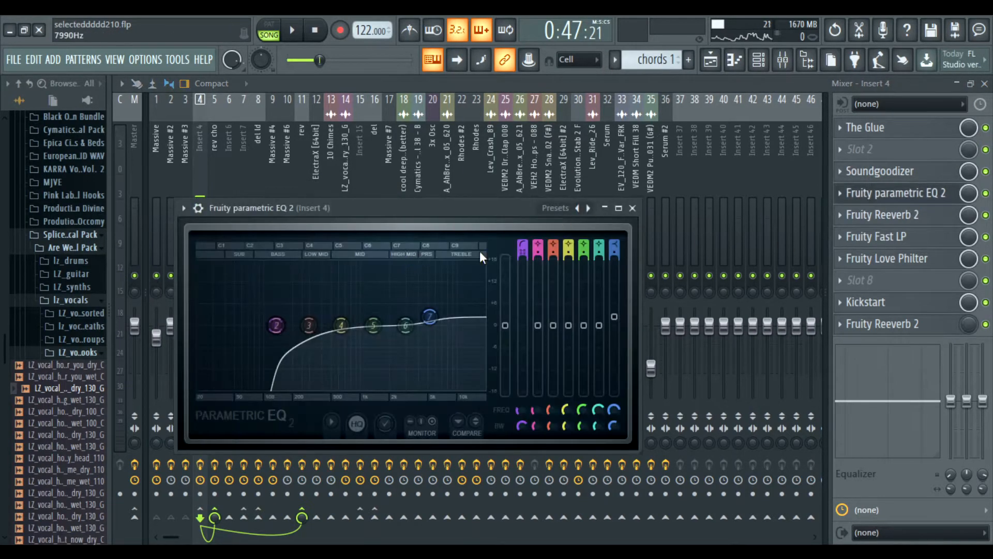
pyautogui.click(637, 211)
# Step: Examine the first Fruity Reeverb 2 on Insert 4 while playing the chords from bar 25
pyautogui.click(890, 215)
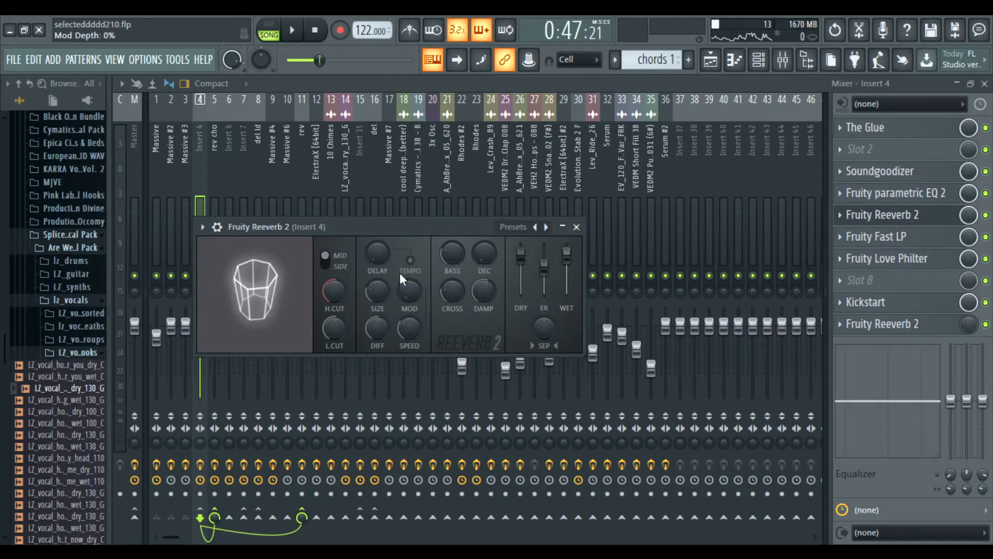
pyautogui.moveTo(469, 227); pyautogui.dragTo(499, 209)
pyautogui.press('space')
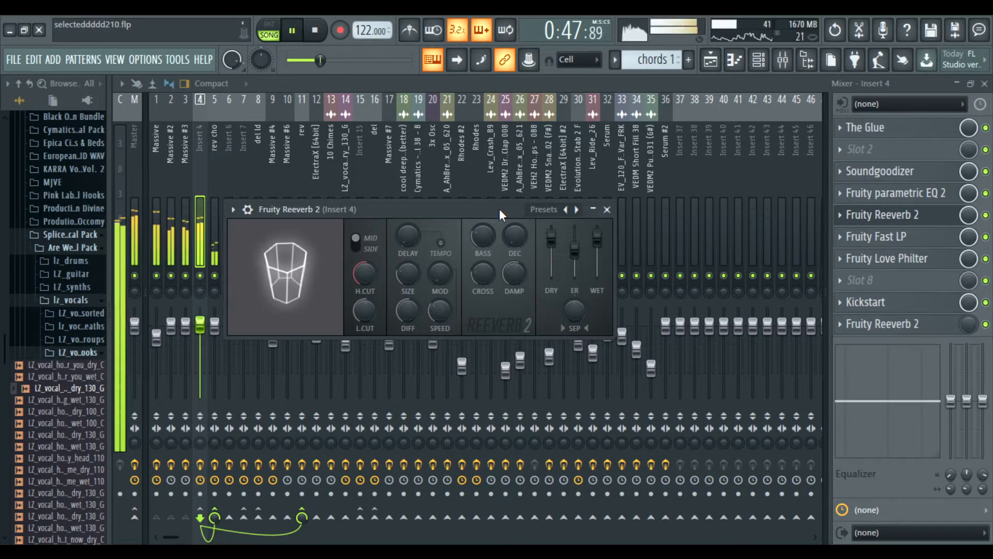
pyautogui.click(608, 210)
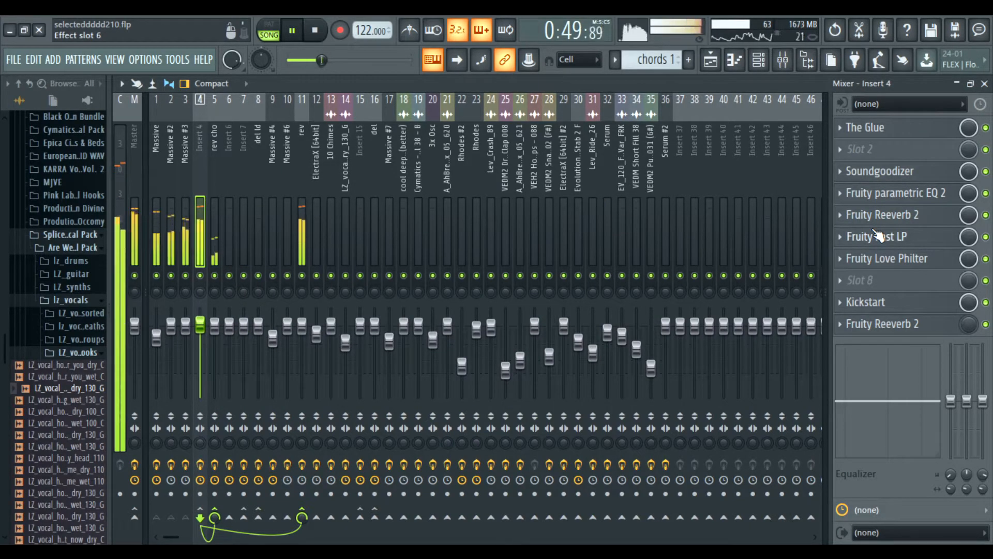
pyautogui.press('space')
# Step: Unmute playlist Tracks 1 and 2 and locate the chords 1 clip on Track 22
pyautogui.click(710, 60)
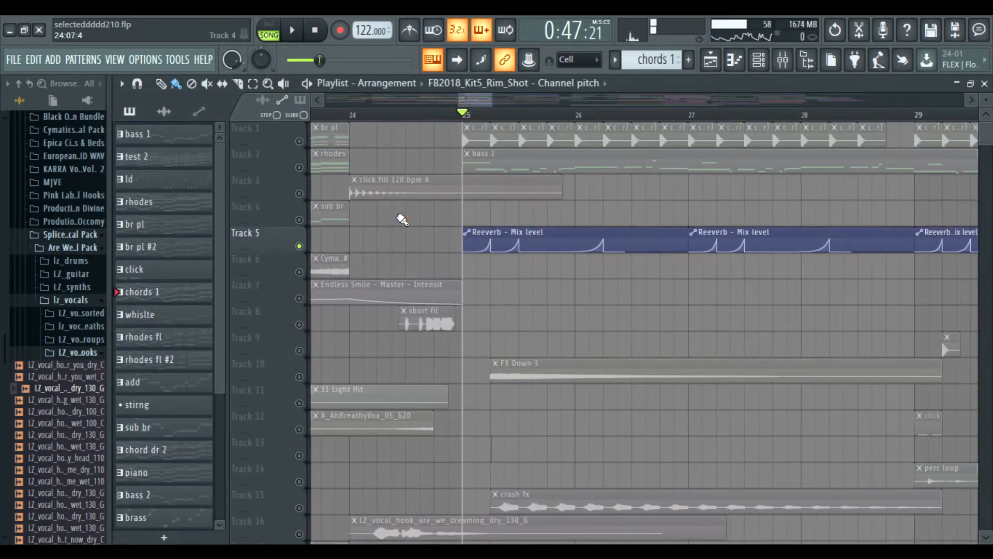
pyautogui.click(299, 142)
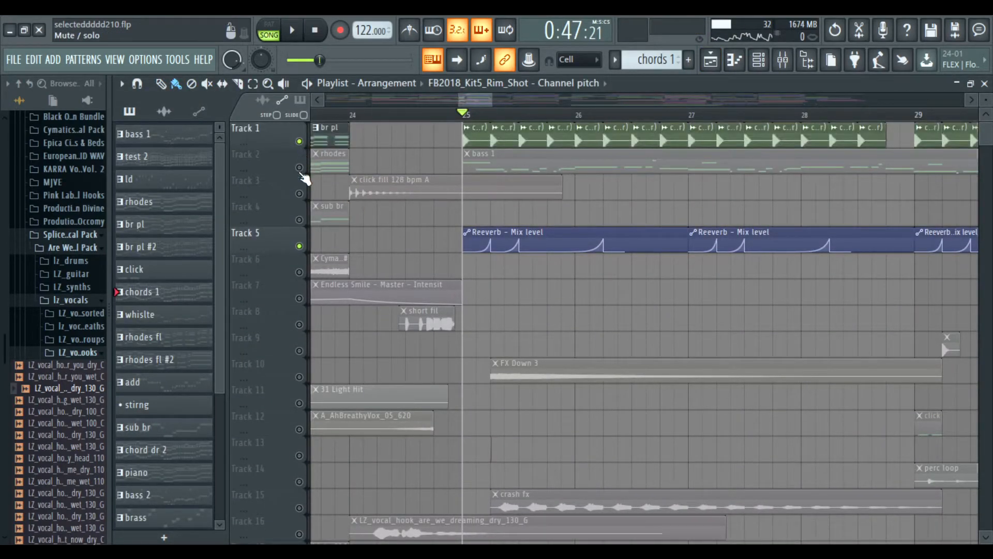
pyautogui.click(299, 167)
pyautogui.scroll(-5, 358, 271)
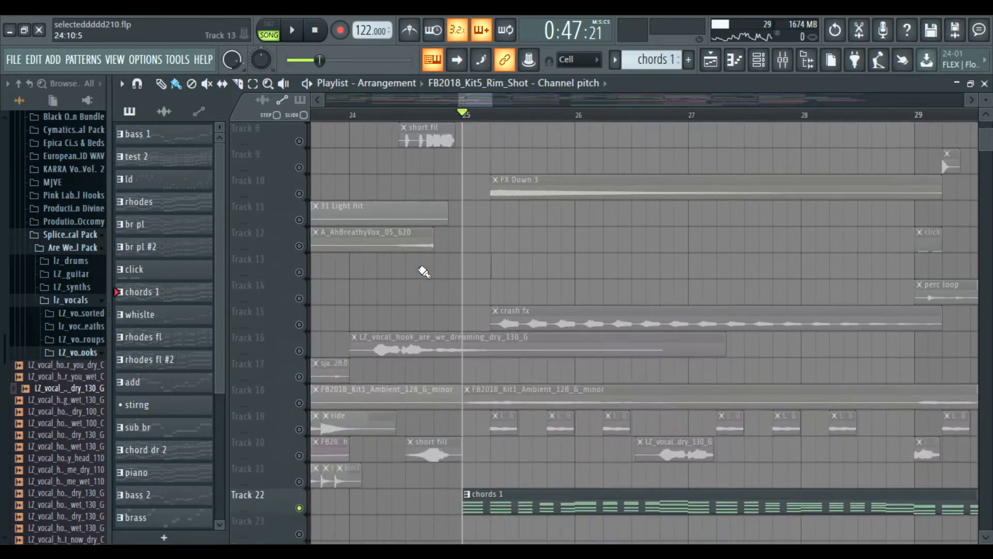
pyautogui.scroll(2, 358, 271)
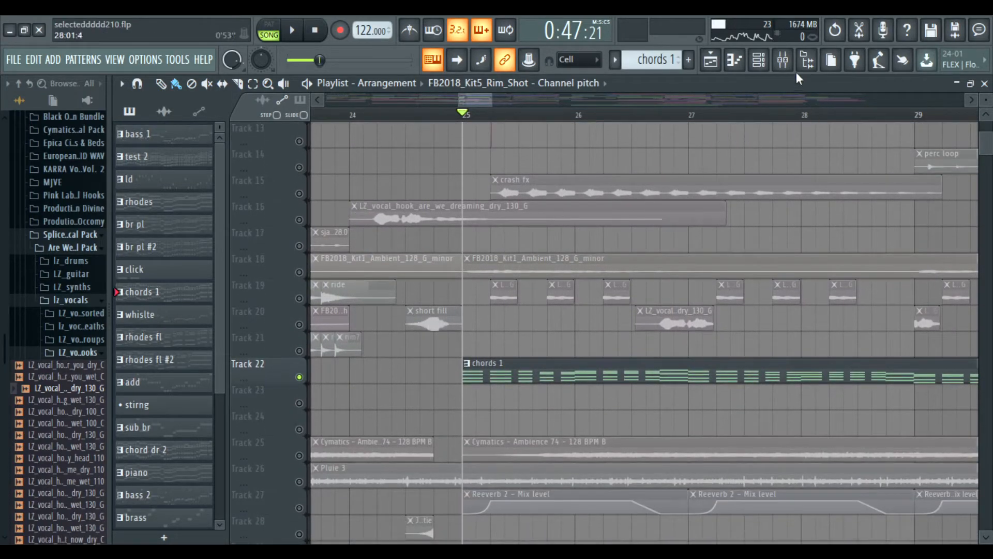
# Step: Review the chord channels, return to the playlist and play the unmuted tracks from bar 25
pyautogui.click(783, 60)
pyautogui.click(758, 60)
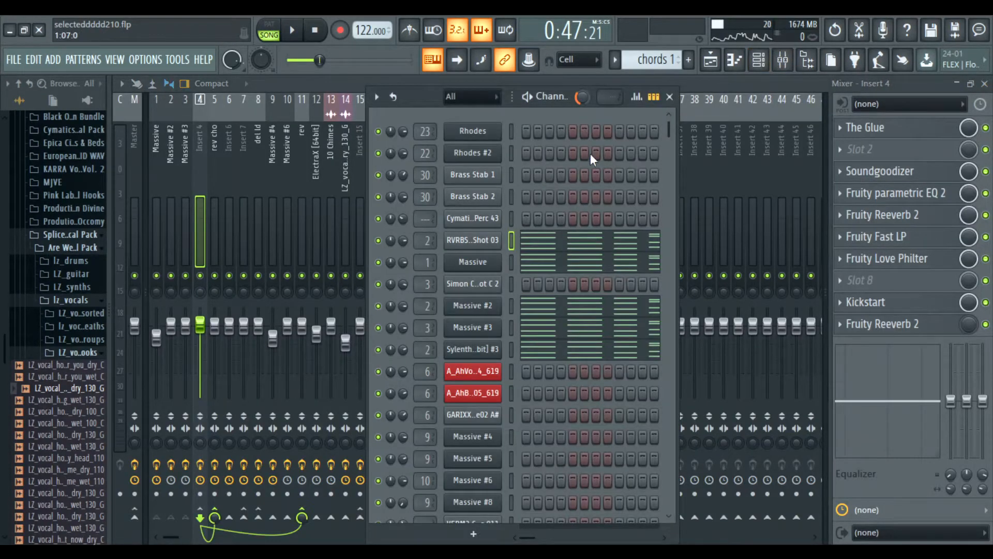
pyautogui.click(730, 56)
pyautogui.click(711, 60)
pyautogui.scroll(7, 439, 235)
pyautogui.scroll(-9, 433, 233)
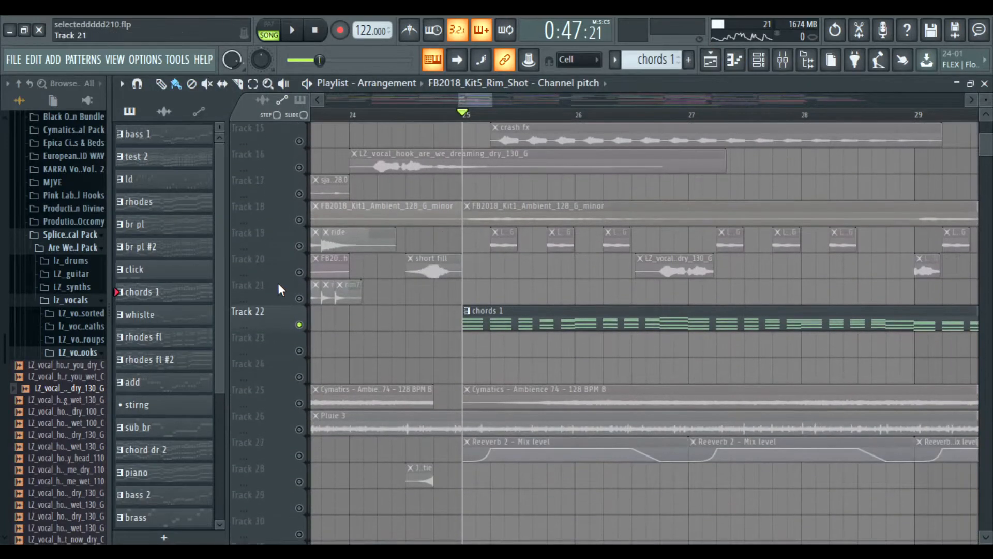
pyautogui.press('space')
pyautogui.scroll(-2, 305, 273)
pyautogui.press('space')
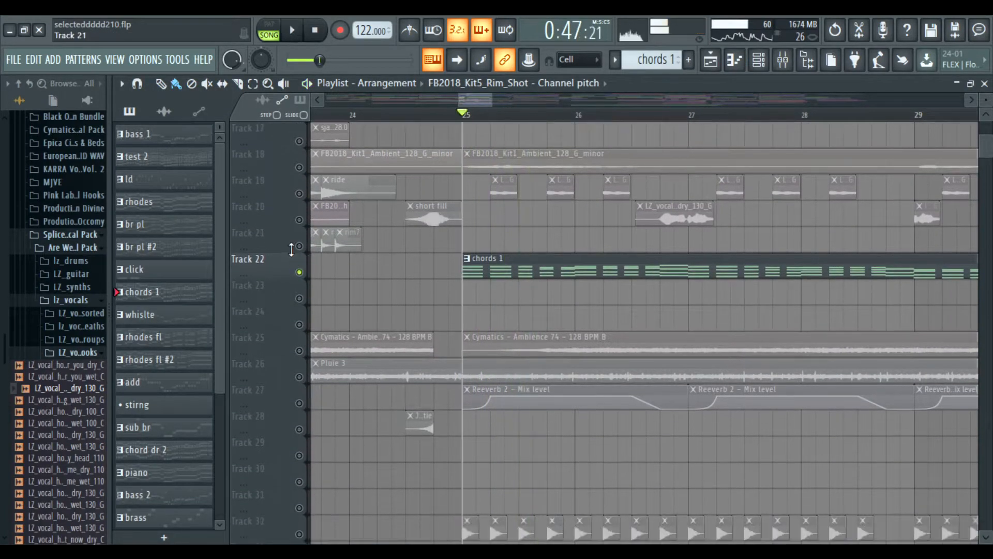
# Step: Unmute all playlist tracks and play the full arrangement from just before bar 25
pyautogui.press('space')
pyautogui.scroll(8, 465, 259)
pyautogui.scroll(-2, 485, 221)
pyautogui.scroll(-1, 485, 222)
pyautogui.click(458, 113)
pyautogui.press('space')
pyautogui.click(442, 117)
pyautogui.press('space')
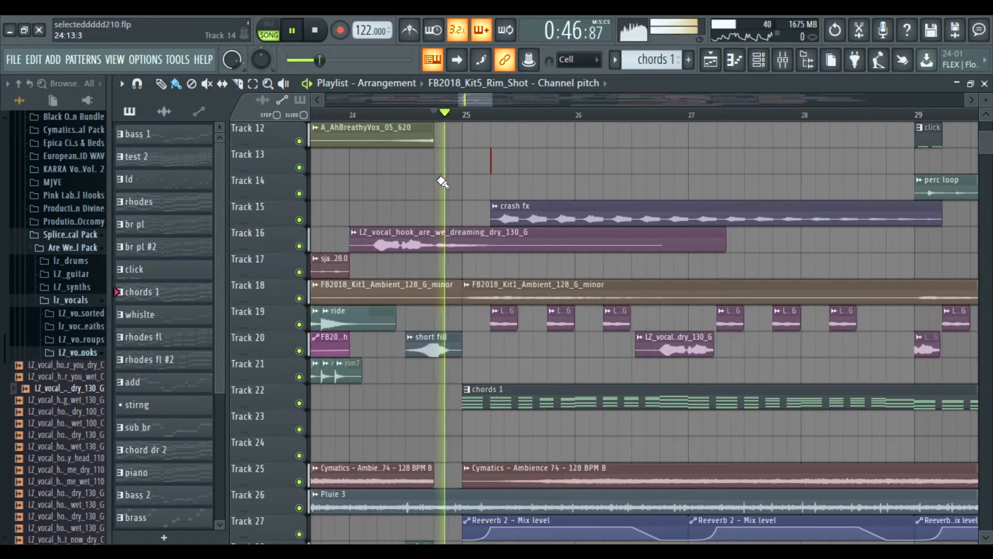
pyautogui.press('space')
# Step: Isolate playlist Track 19 with its ride and vocal clips and play it from just before bar 25
pyautogui.rightClick(300, 247)
pyautogui.scroll(-2, 323, 266)
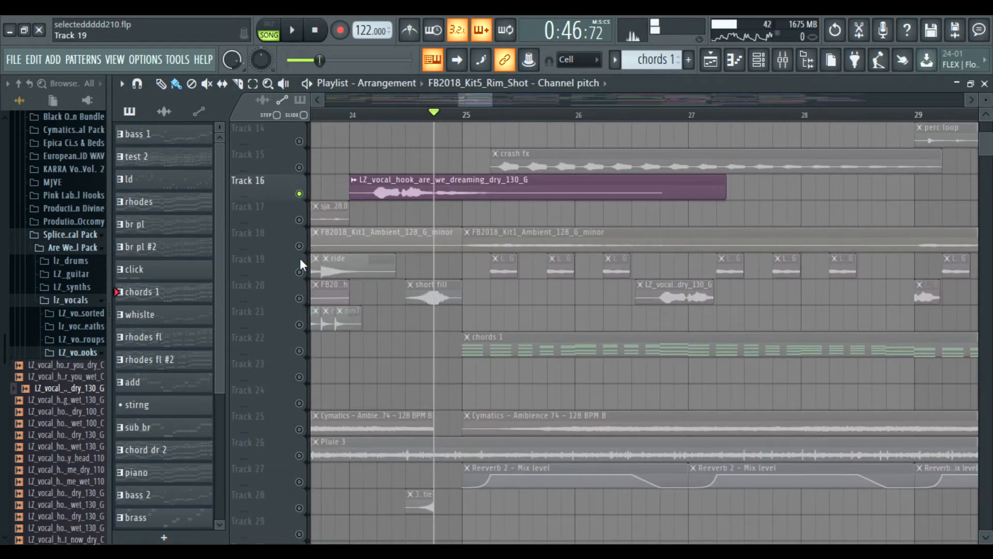
pyautogui.click(299, 273)
pyautogui.click(299, 194)
pyautogui.scroll(-2, 315, 217)
pyautogui.press('space')
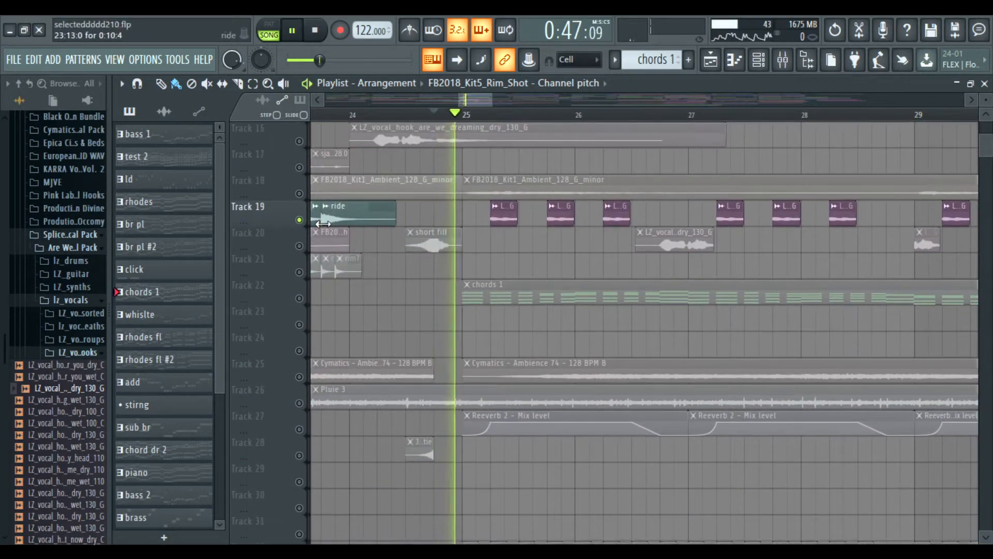
pyautogui.scroll(4, 324, 243)
pyautogui.press('space')
# Step: Unmute the Reeverb 2 - Mix level automation on Track 27 and play it together with Track 19
pyautogui.scroll(-4, 316, 290)
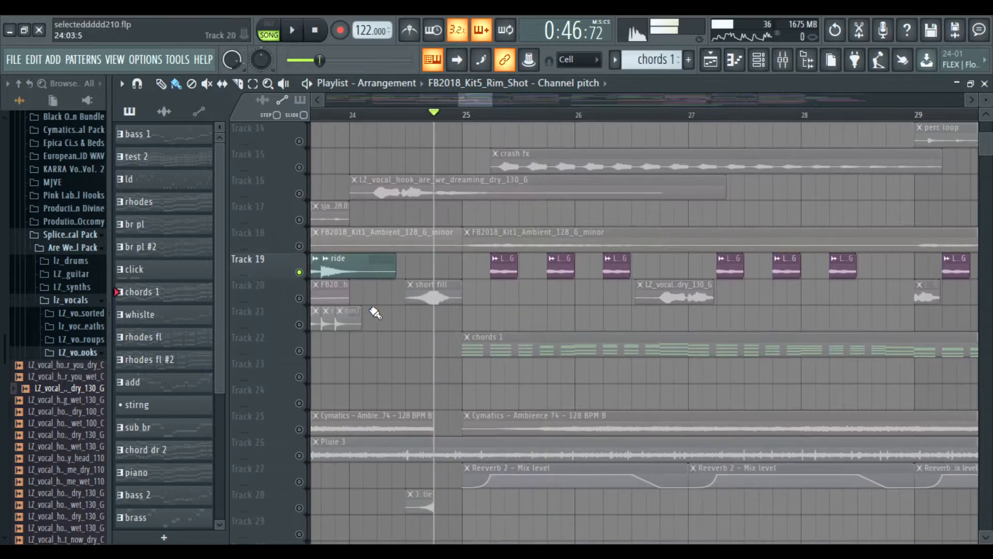
pyautogui.click(300, 430)
pyautogui.press('space')
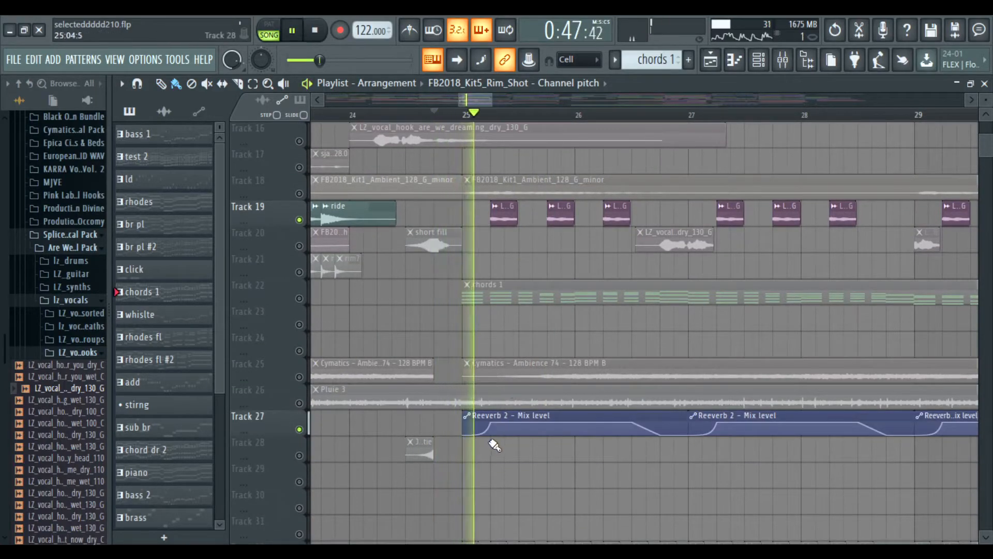
# Step: Examine the Fruity Reeverb 2 effect on the LZ_vocal_hook_are_we_dreaming mixer insert while the vocal chops play
pyautogui.scroll(2, 476, 270)
pyautogui.press('space')
pyautogui.press('F9')
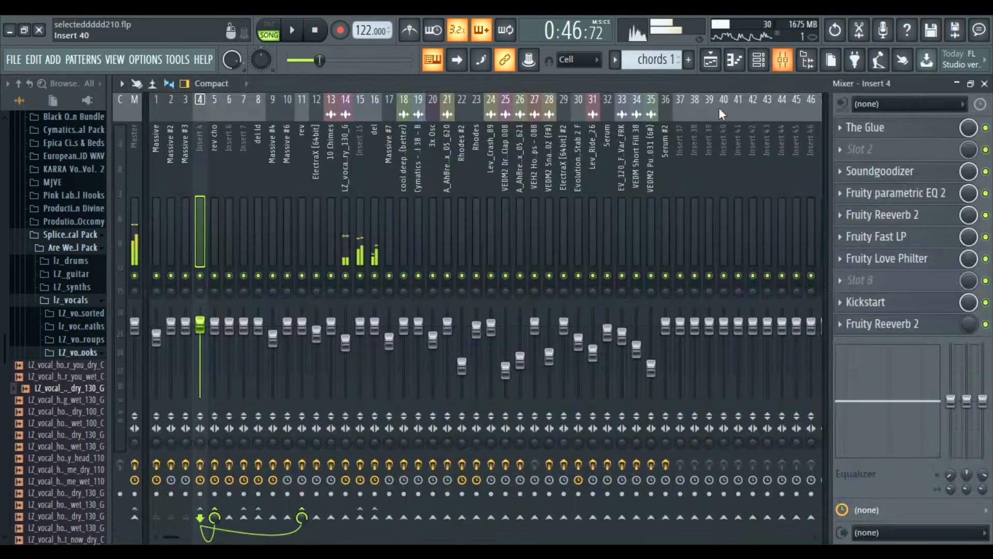
pyautogui.click(379, 170)
pyautogui.click(362, 172)
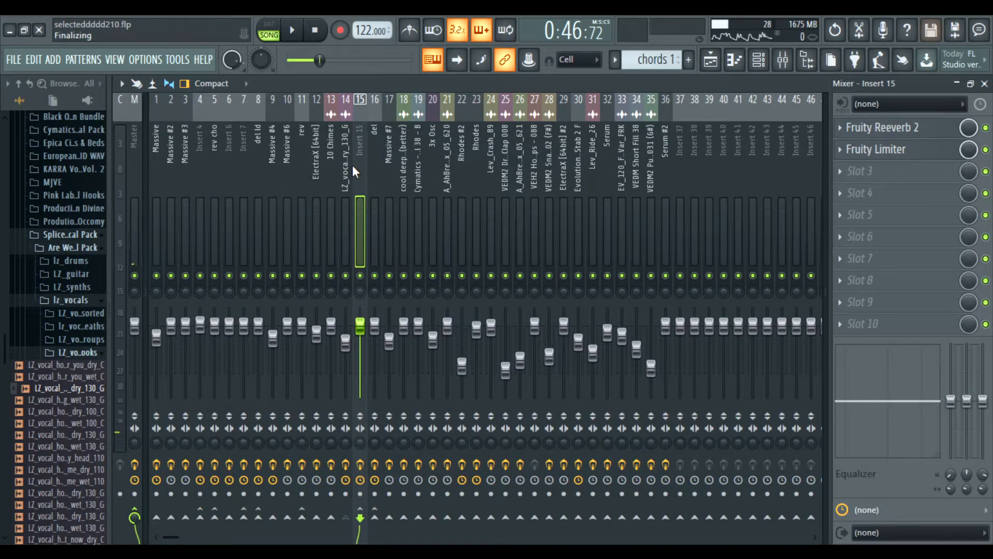
pyautogui.click(346, 167)
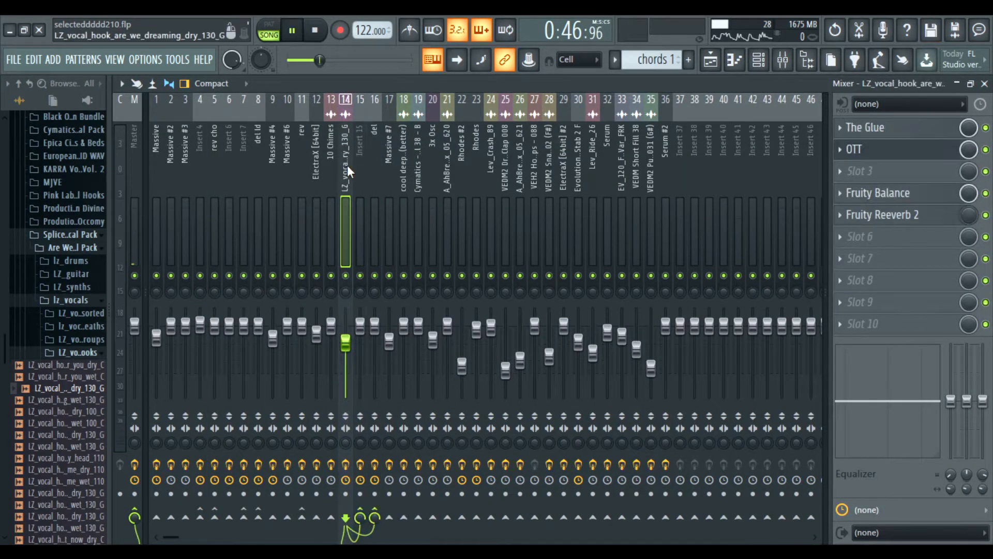
pyautogui.click(939, 221)
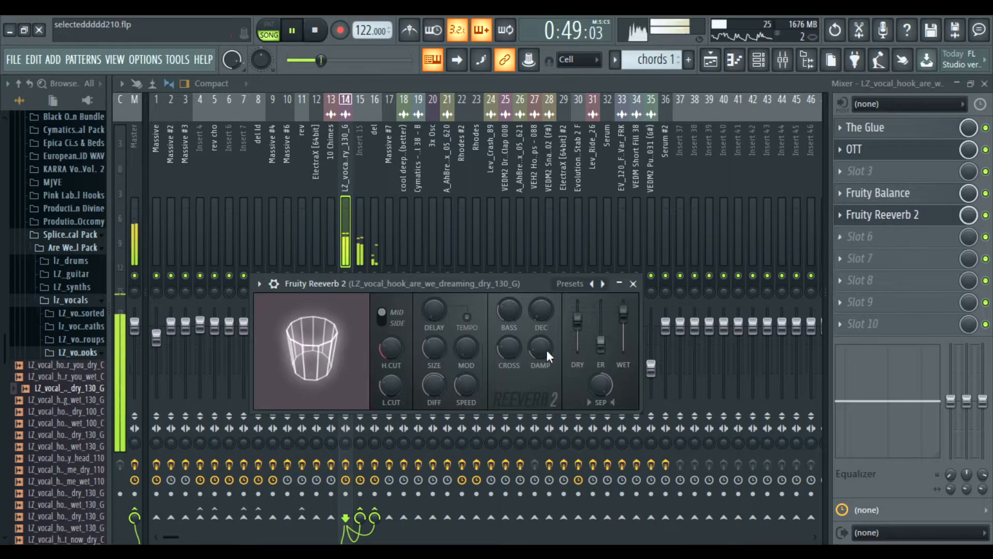
pyautogui.click(634, 284)
# Step: Unmute playlist Tracks 16 and 20 and play their vocal clips together with Tracks 19 and 27
pyautogui.press('F5')
pyautogui.press('space')
pyautogui.click(299, 219)
pyautogui.press('space')
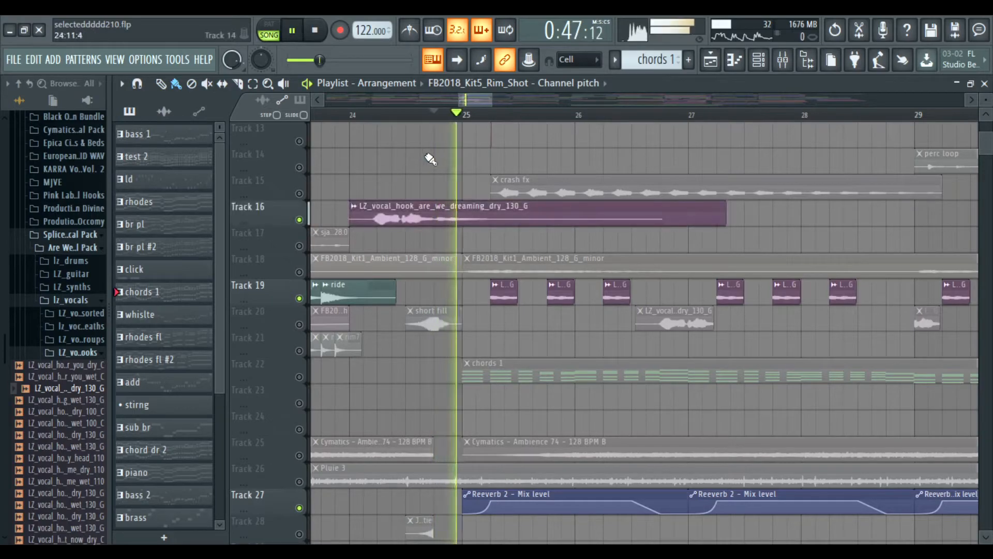
pyautogui.click(299, 324)
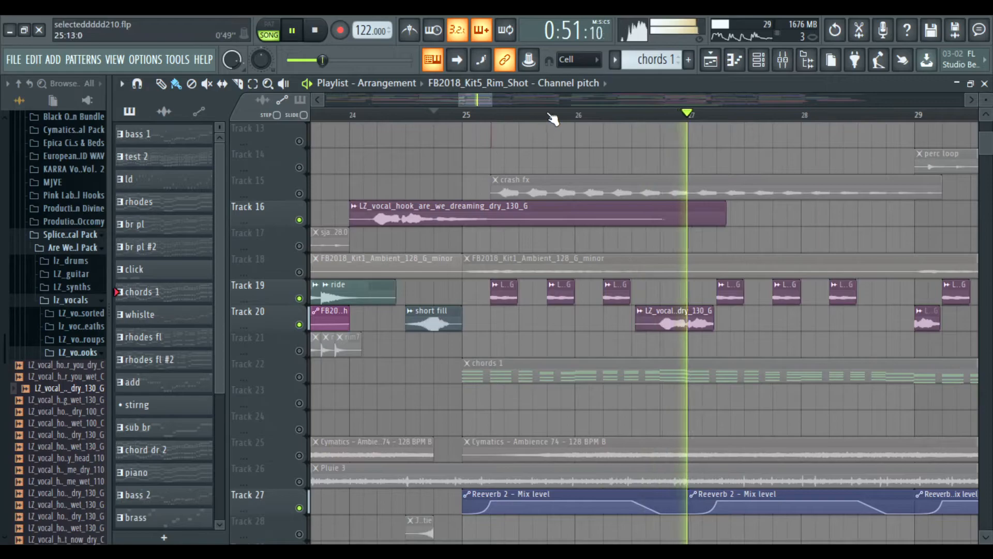
# Step: Stop playback and unmute all playlist tracks
pyautogui.scroll(-5, 418, 191)
pyautogui.scroll(4, 417, 191)
pyautogui.scroll(-3, 409, 219)
pyautogui.scroll(3, 403, 216)
pyautogui.press('space')
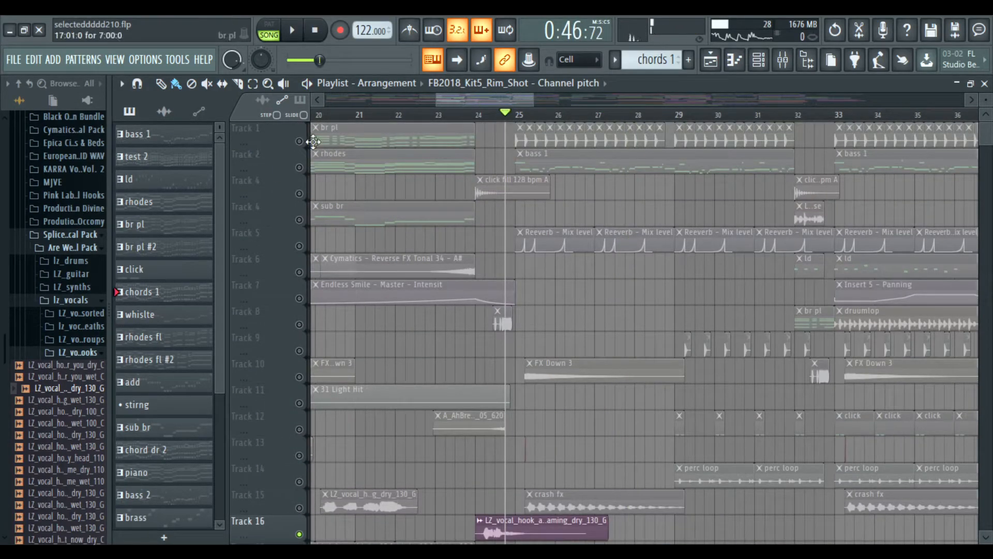
pyautogui.rightClick(299, 142)
pyautogui.rightClick(299, 141)
# Step: Look through the drop's clips on the playlist tracks, from Track 10 down to Track 32 and back
pyautogui.scroll(-9, 452, 178)
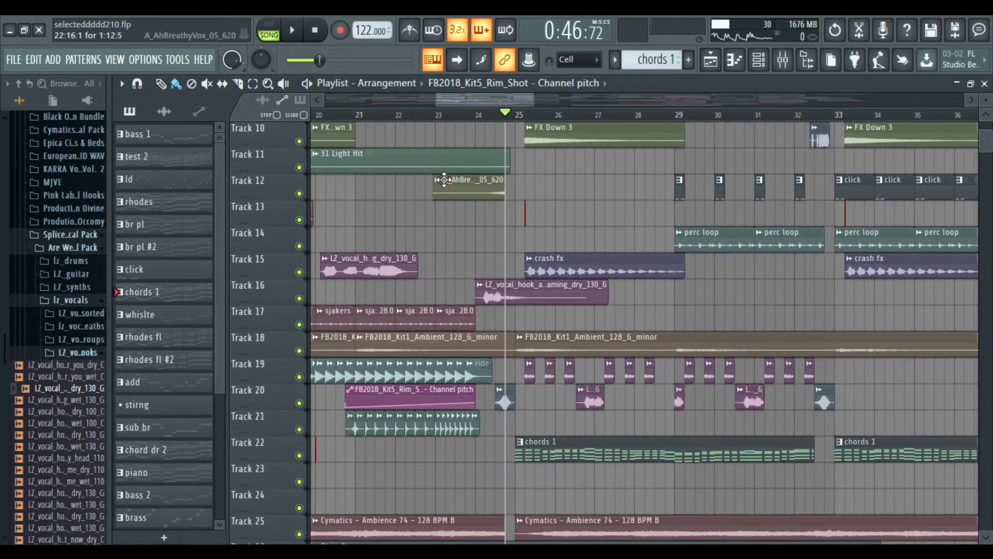
pyautogui.scroll(-5, 445, 179)
pyautogui.scroll(3, 443, 200)
pyautogui.scroll(-8, 444, 200)
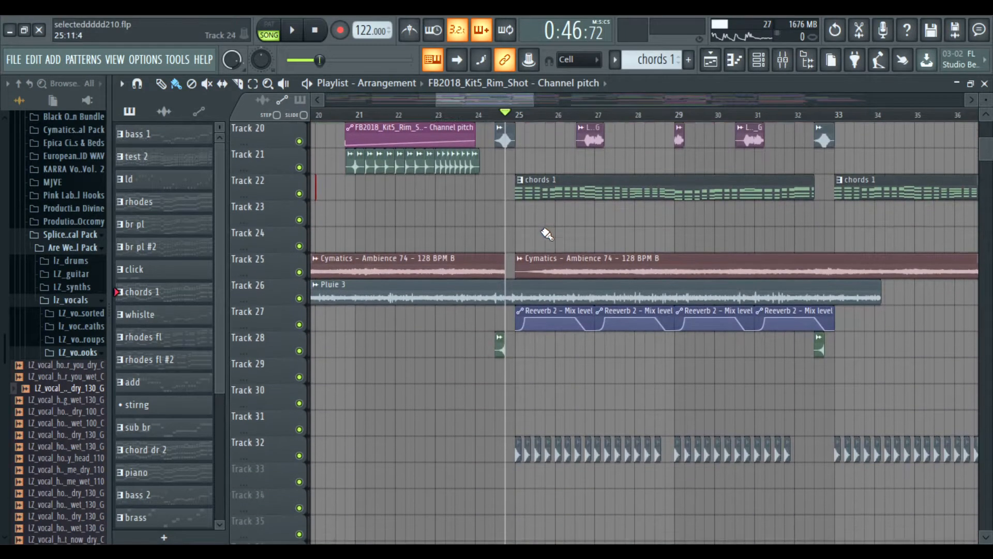
pyautogui.scroll(-1, 693, 217)
pyautogui.scroll(7, 557, 150)
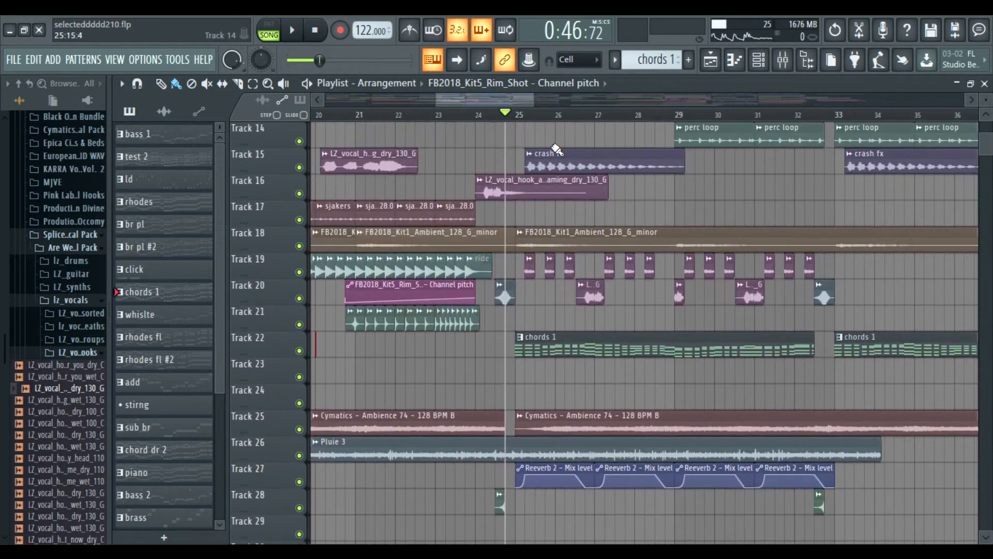
pyautogui.scroll(5, 539, 134)
pyautogui.scroll(-1, 523, 122)
# Step: Play the full arrangement from bar 25 and review the clips across its tracks
pyautogui.click(519, 115)
pyautogui.scroll(3, 409, 215)
pyautogui.scroll(9, 543, 229)
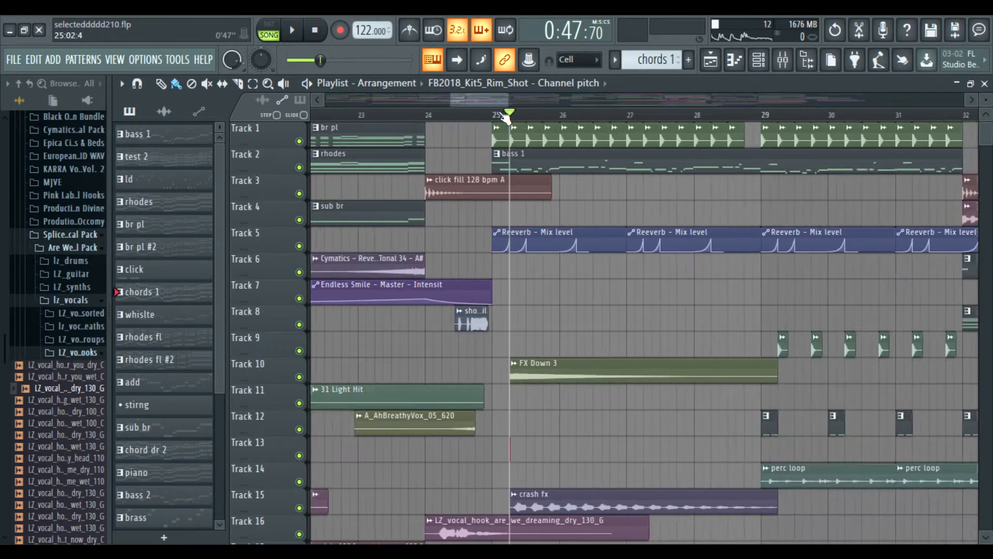
pyautogui.scroll(-3, 533, 103)
pyautogui.press('space')
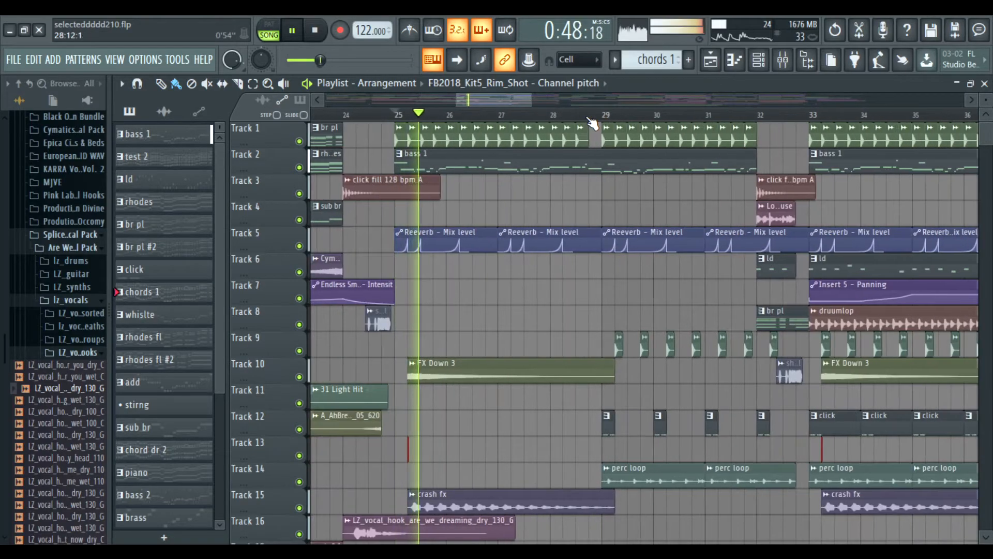
pyautogui.scroll(-13, 586, 210)
pyautogui.scroll(-1, 580, 208)
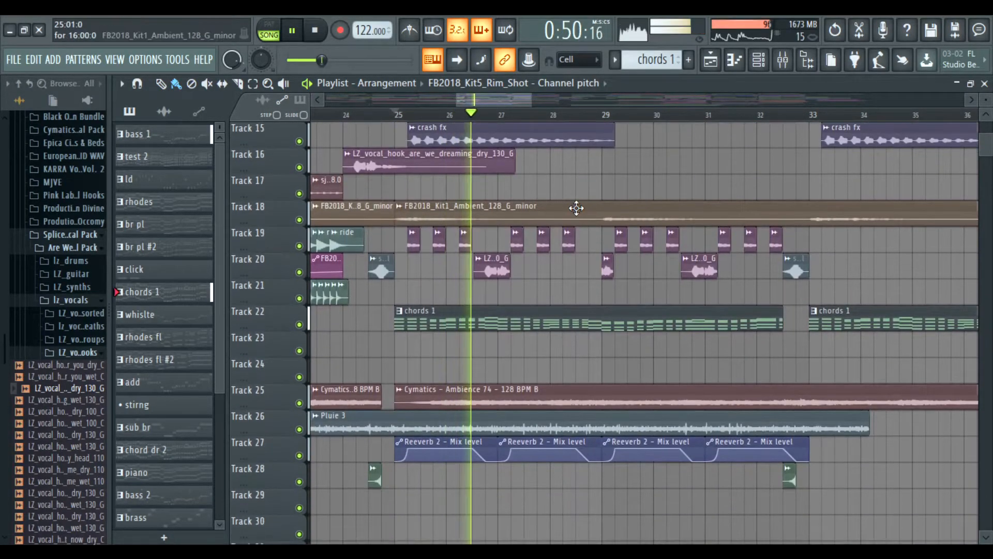
pyautogui.scroll(14, 576, 209)
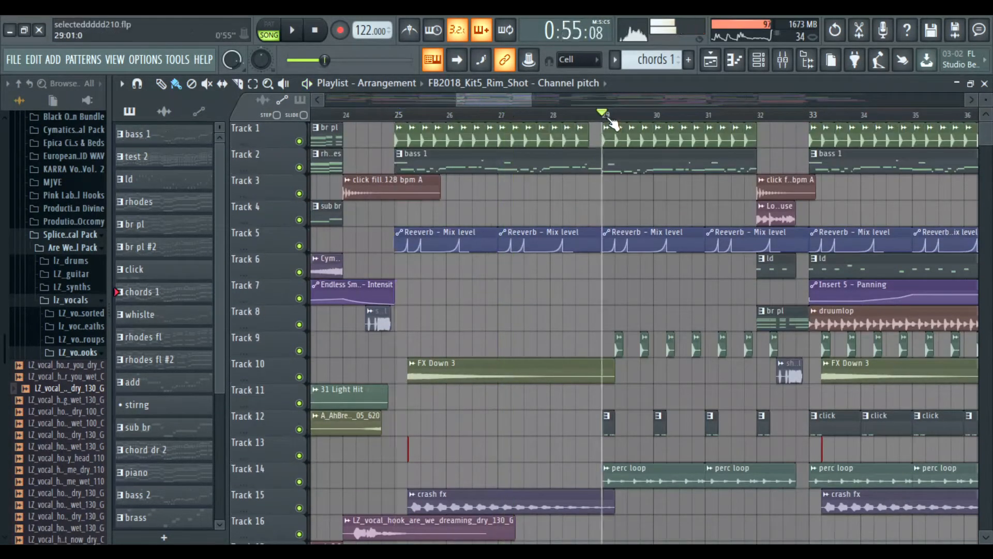
# Step: Play the drop from bar 29, briefly isolating a percussion track before restoring all tracks
pyautogui.scroll(3, 558, 222)
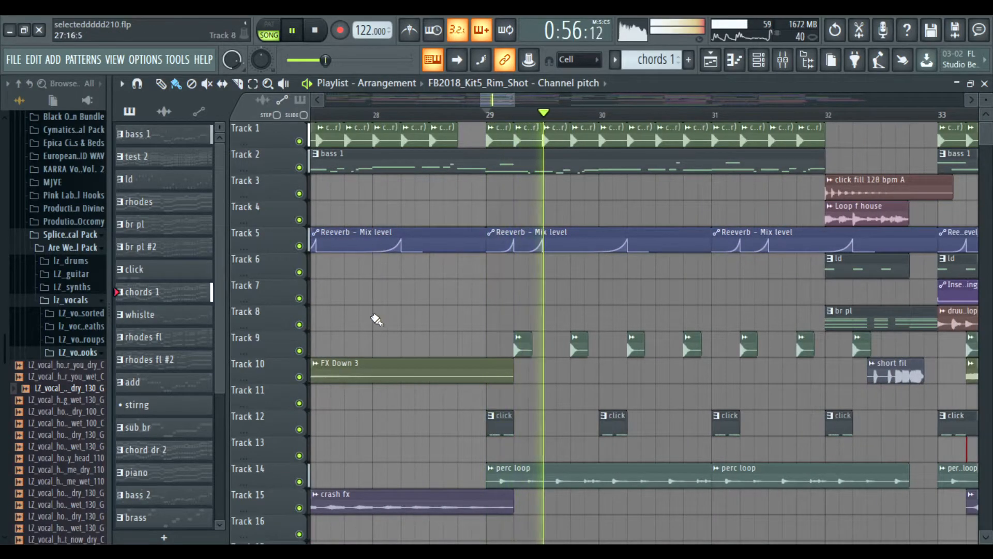
pyautogui.rightClick(300, 352)
pyautogui.rightClick(299, 141)
pyautogui.rightClick(299, 141)
pyautogui.press('space')
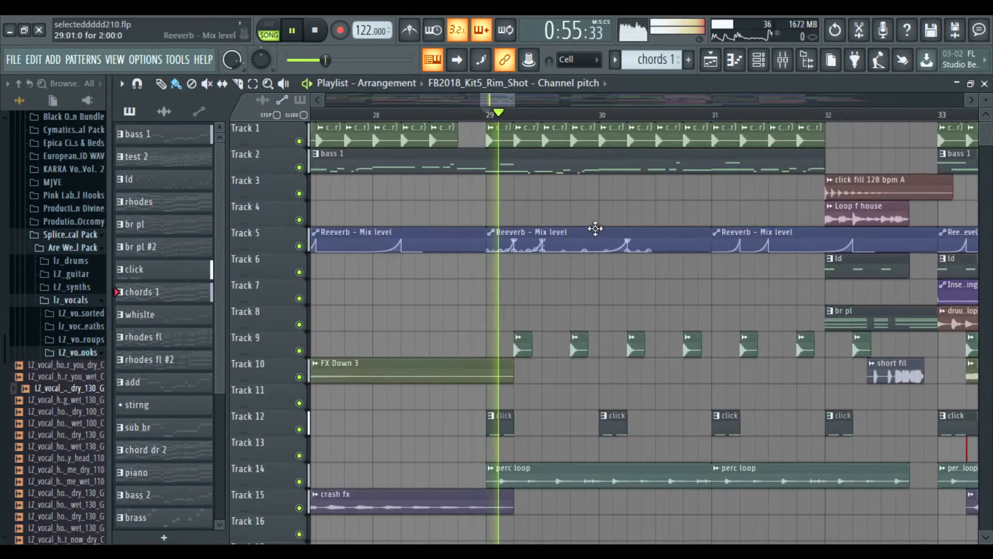
# Step: Solo the click pattern on Track 12, listen to it from bar 29, and restore all playlist tracks
pyautogui.scroll(-5, 595, 228)
pyautogui.scroll(-2, 596, 236)
pyautogui.press('space')
pyautogui.rightClick(299, 272)
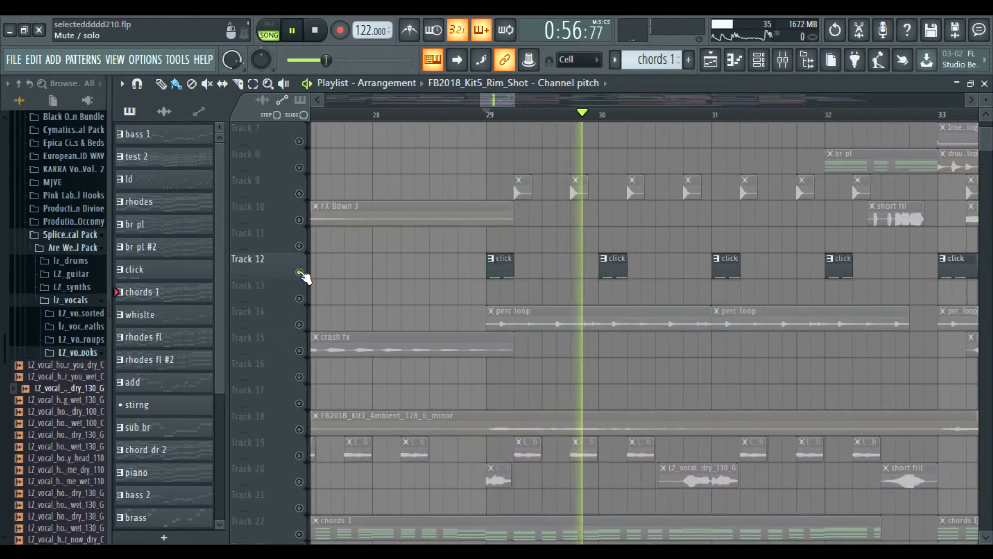
pyautogui.rightClick(299, 272)
pyautogui.press('space')
# Step: Play the full arrangement from bar 29 and survey its tracks up to about bar 45
pyautogui.scroll(-12, 480, 264)
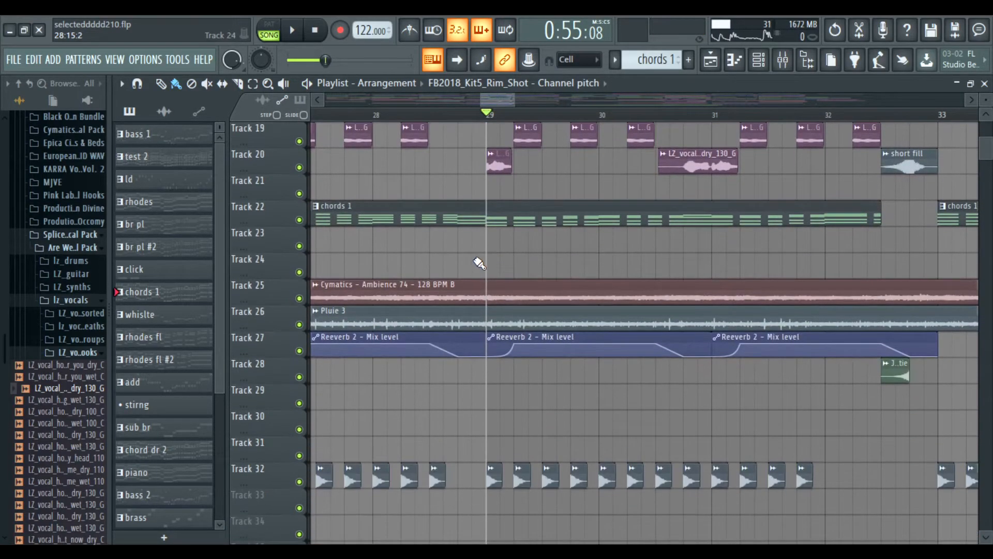
pyautogui.scroll(-2, 480, 263)
pyautogui.press('space')
pyautogui.scroll(-2, 473, 258)
pyautogui.scroll(-3, 592, 211)
pyautogui.scroll(13, 596, 230)
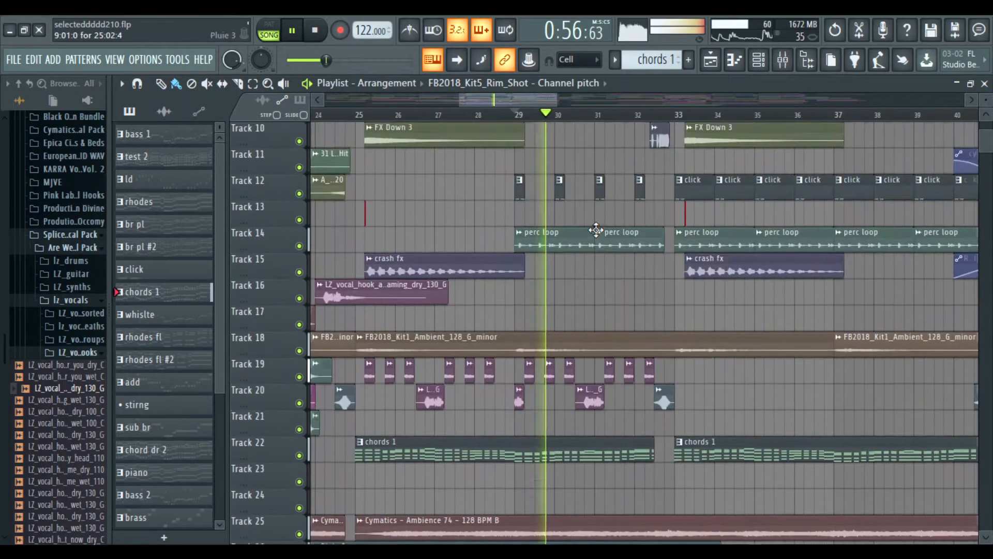
pyautogui.scroll(9, 596, 230)
pyautogui.hscroll(2, 542, 194)
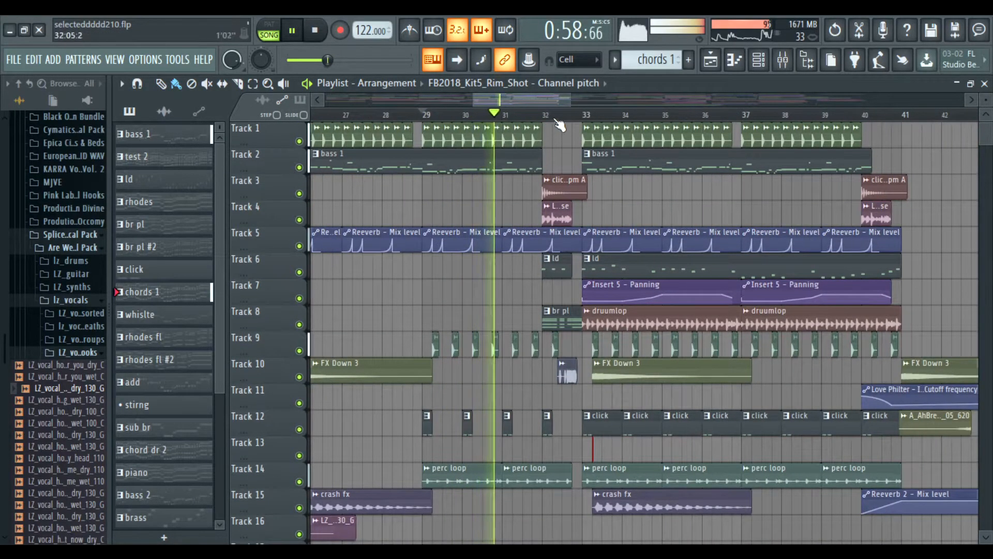
pyautogui.scroll(-1, 569, 145)
pyautogui.hscroll(2, 603, 156)
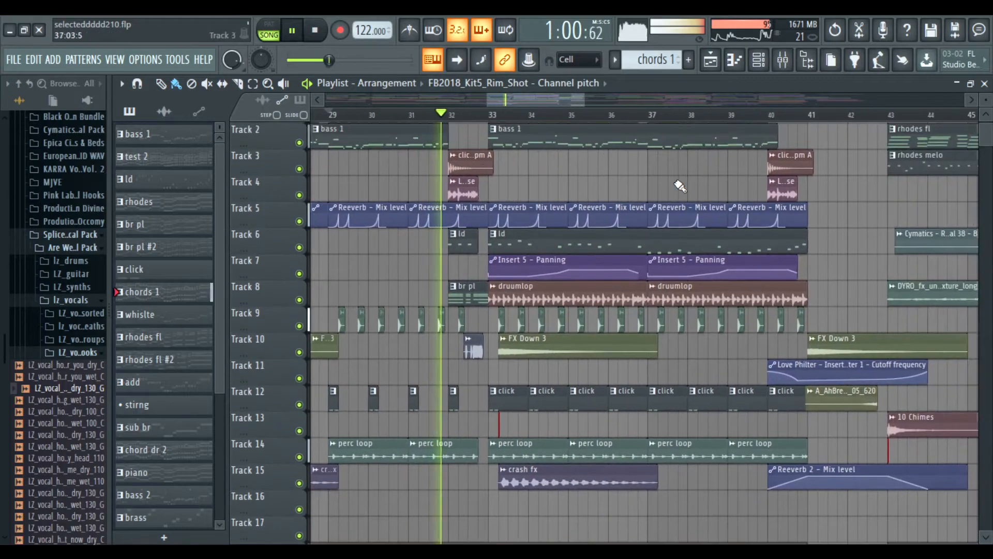
pyautogui.hscroll(-6, 422, 177)
pyautogui.scroll(1, 388, 208)
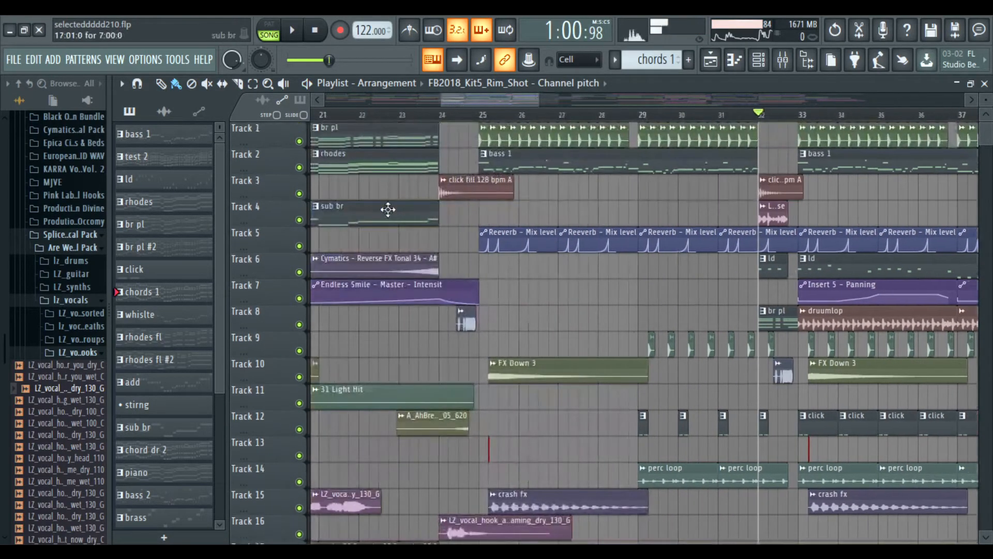
# Step: Solo the Loop f house clip on Track 4 and play it from bar 32
pyautogui.hscroll(6, 556, 178)
pyautogui.scroll(3, 469, 128)
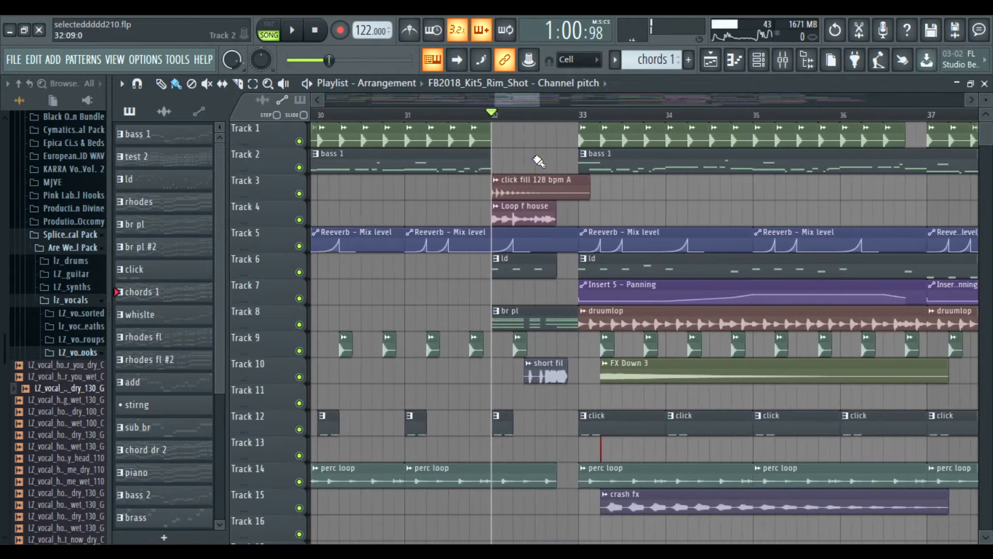
pyautogui.rightClick(299, 220)
pyautogui.press('space')
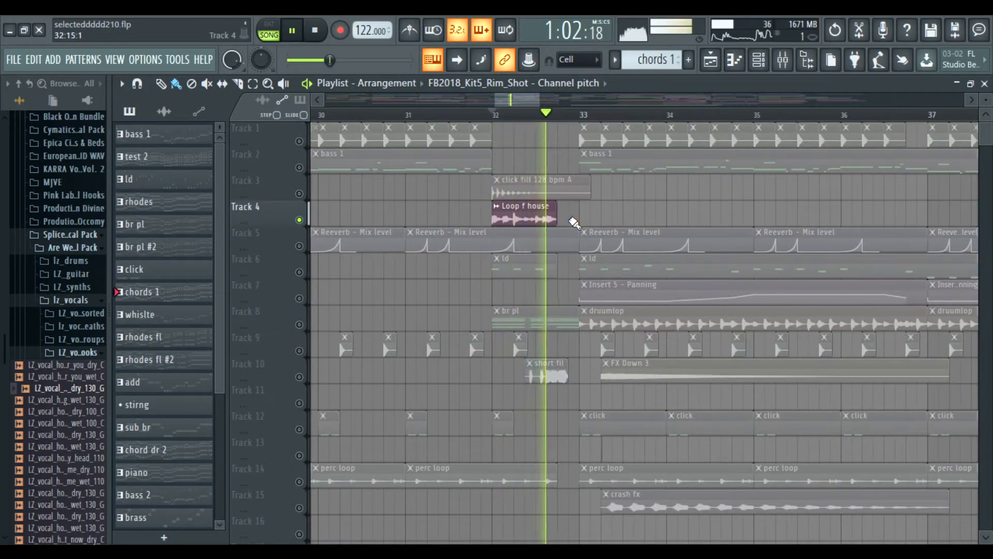
pyautogui.press('space')
pyautogui.scroll(-6, 381, 221)
pyautogui.scroll(4, 380, 214)
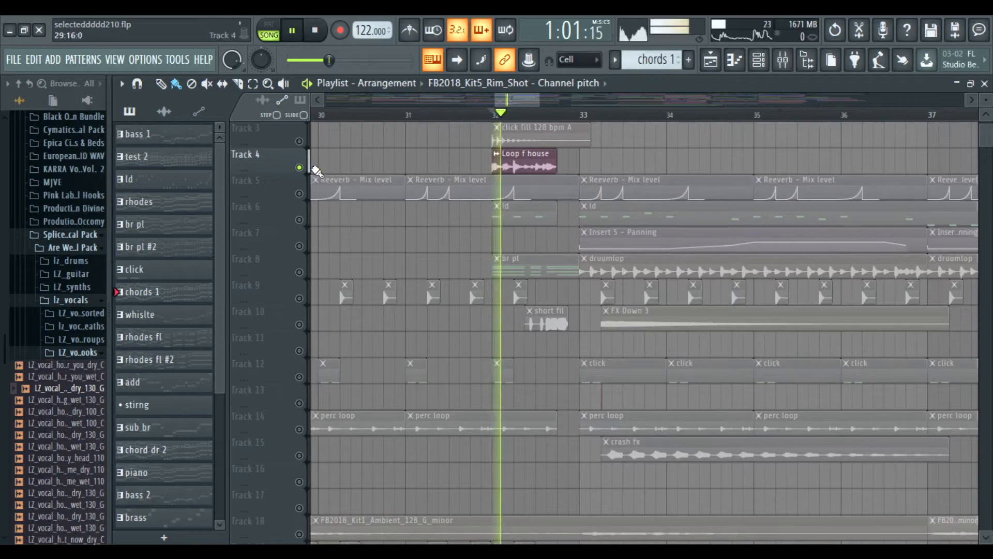
# Step: Unmute all playlist tracks and play the transition from bar 32 with every layer
pyautogui.rightClick(299, 167)
pyautogui.scroll(2, 453, 216)
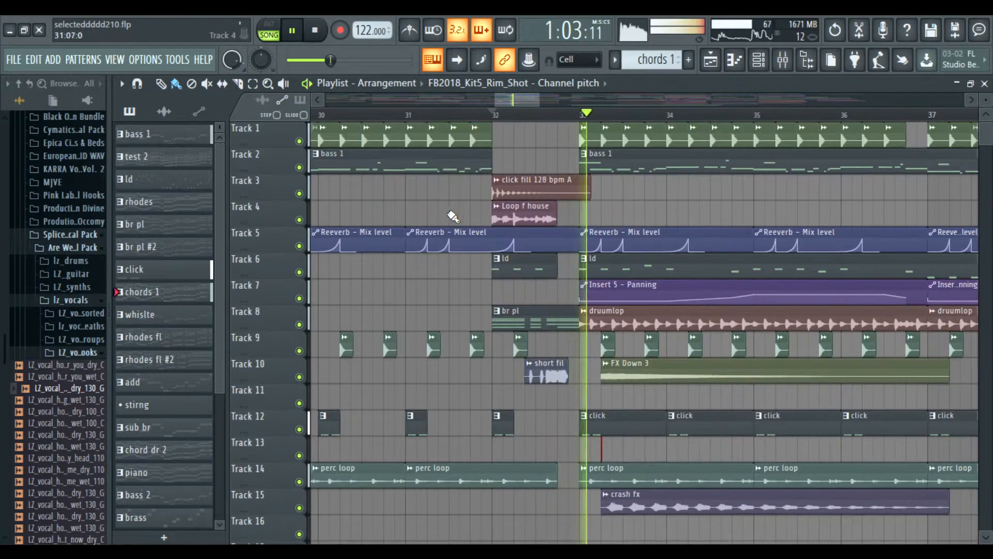
pyautogui.scroll(-3, 517, 191)
pyautogui.press('space')
# Step: Play the second half of the drop from bar 32 to about bar 37
pyautogui.scroll(-5, 538, 122)
pyautogui.scroll(3, 501, 143)
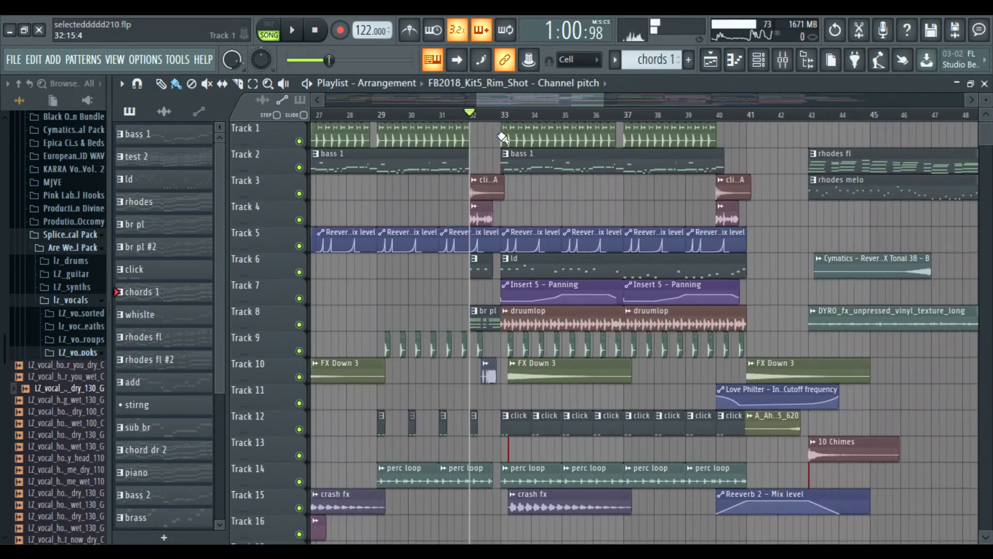
pyautogui.press('space')
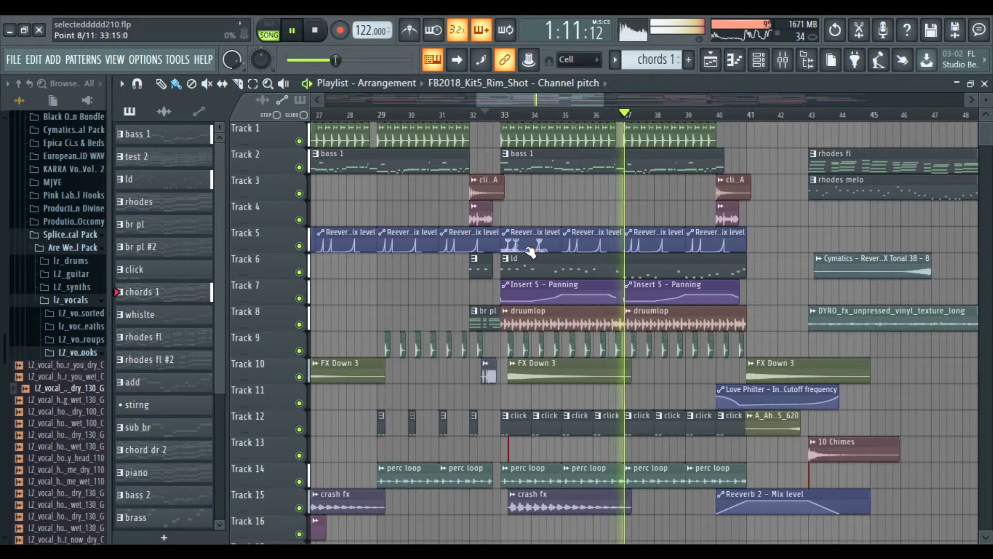
pyautogui.press('space')
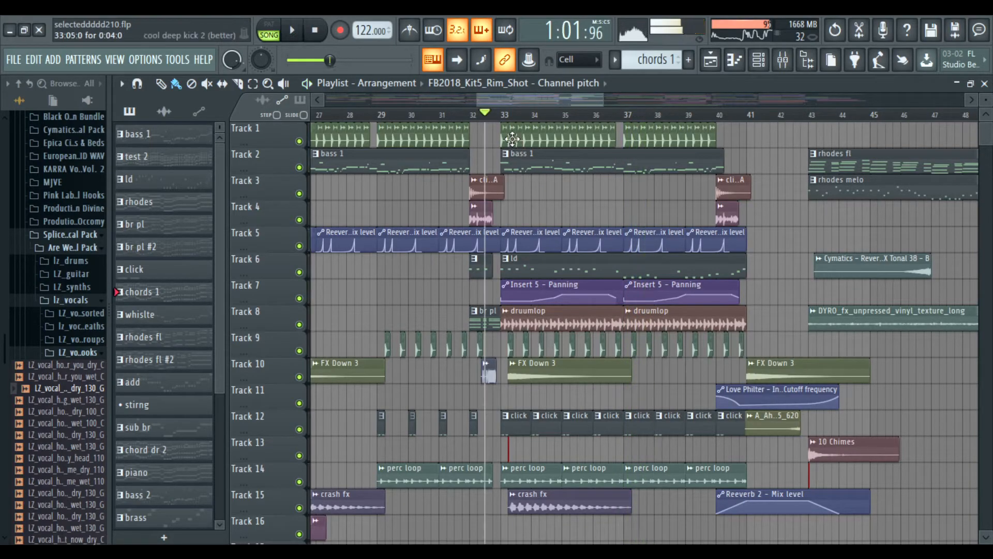
# Step: Show the channel rack, select the ld pattern in pattern mode, and bring its channels into view
pyautogui.click(773, 60)
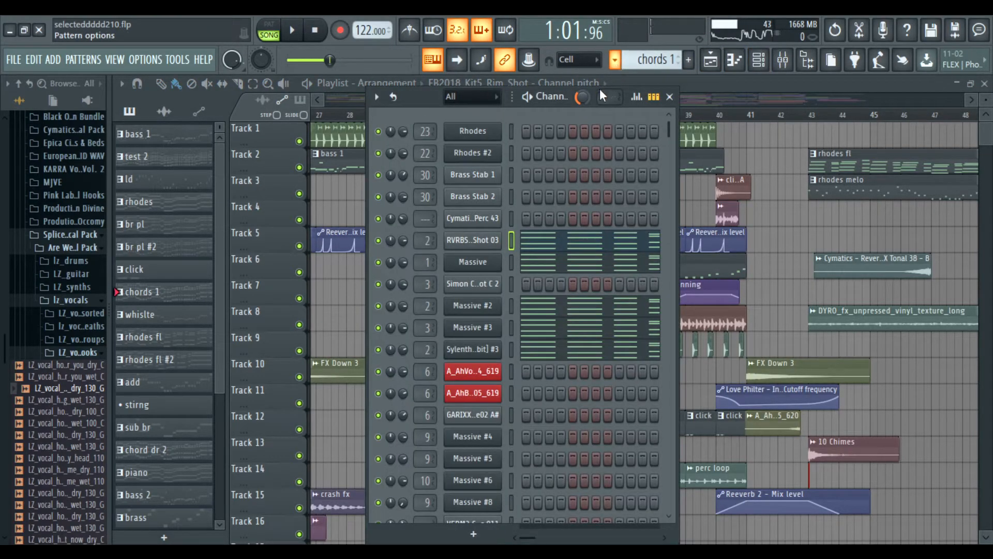
pyautogui.click(164, 180)
pyautogui.click(268, 25)
pyautogui.scroll(-4, 535, 261)
pyautogui.scroll(-1, 535, 265)
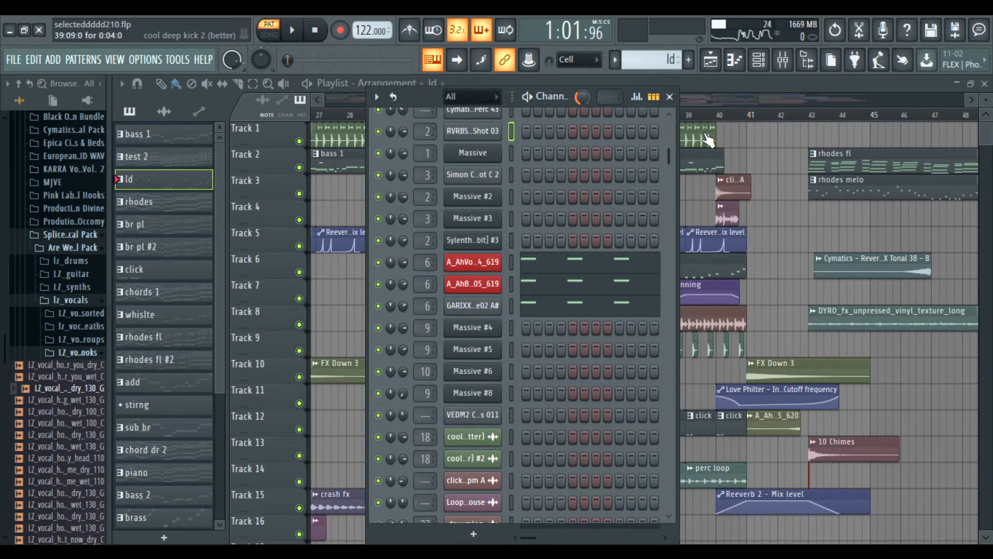
# Step: Examine the sample settings and volume envelopes of the A_AhVox_04_619 and A_AhBreathyVox_05_619 channels
pyautogui.click(479, 263)
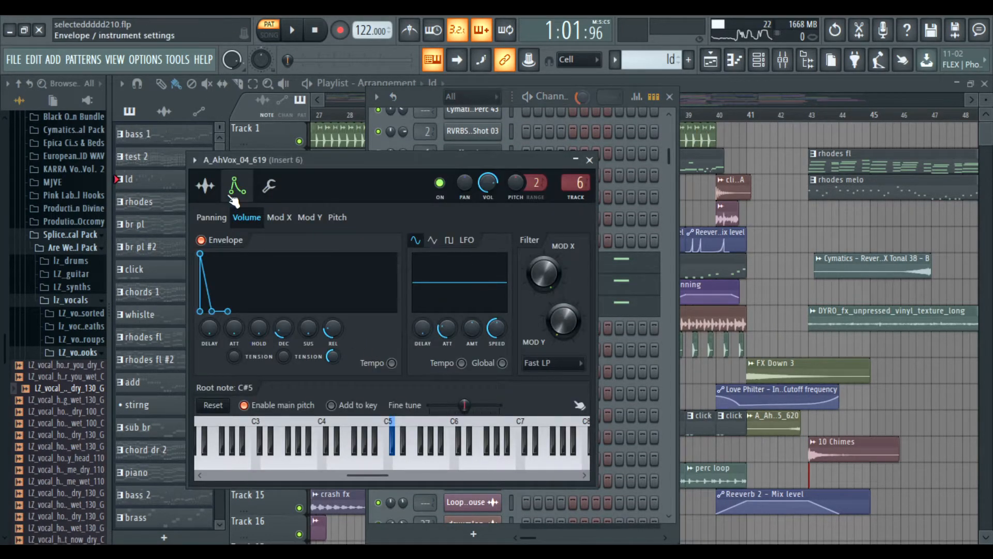
pyautogui.click(205, 186)
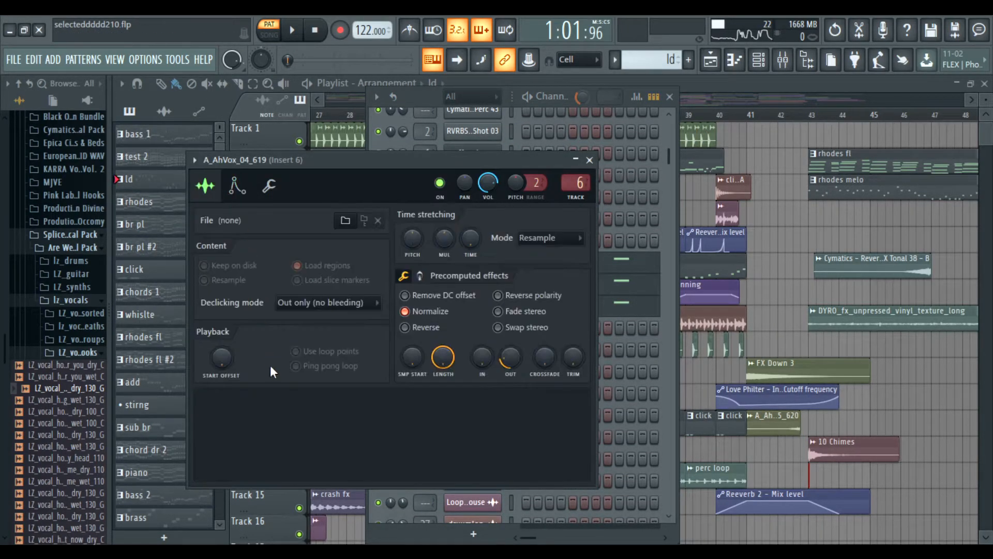
pyautogui.click(589, 160)
pyautogui.click(470, 283)
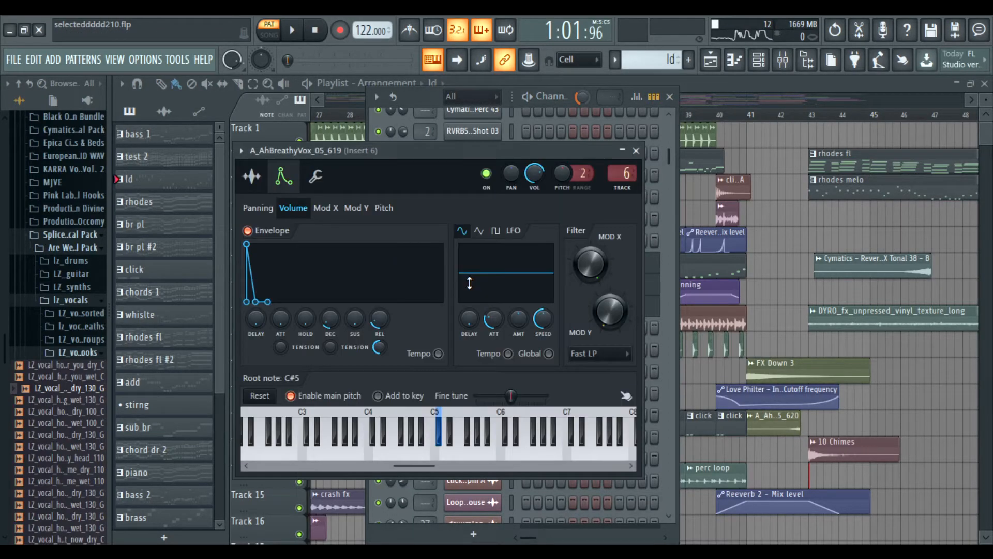
pyautogui.click(261, 176)
pyautogui.click(640, 150)
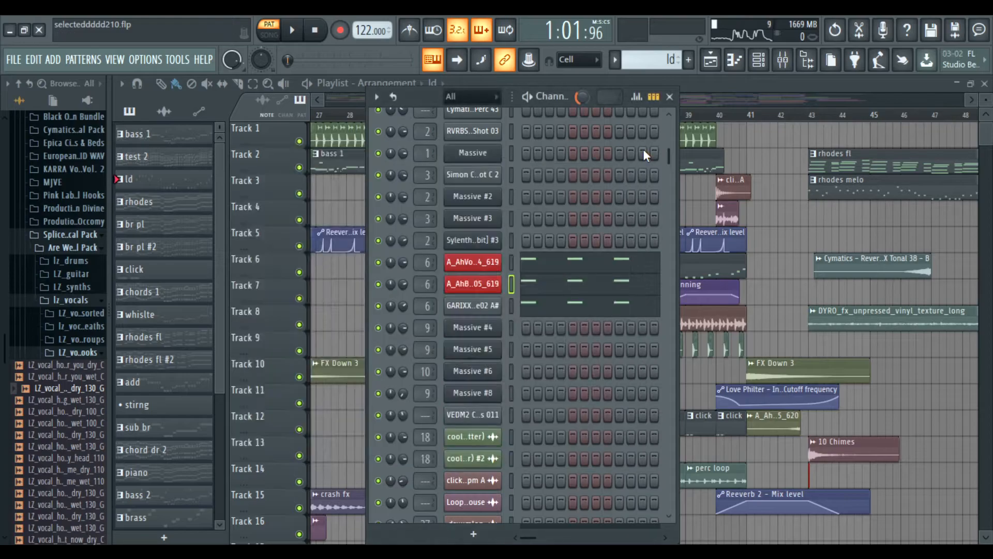
# Step: Examine the volume envelope of the A_AhVox_04_619 channel and the sample settings of the GARIXX_VOCAL_VocalReverse02 A# channel
pyautogui.click(473, 262)
pyautogui.click(237, 185)
pyautogui.moveTo(263, 166); pyautogui.dragTo(287, 146)
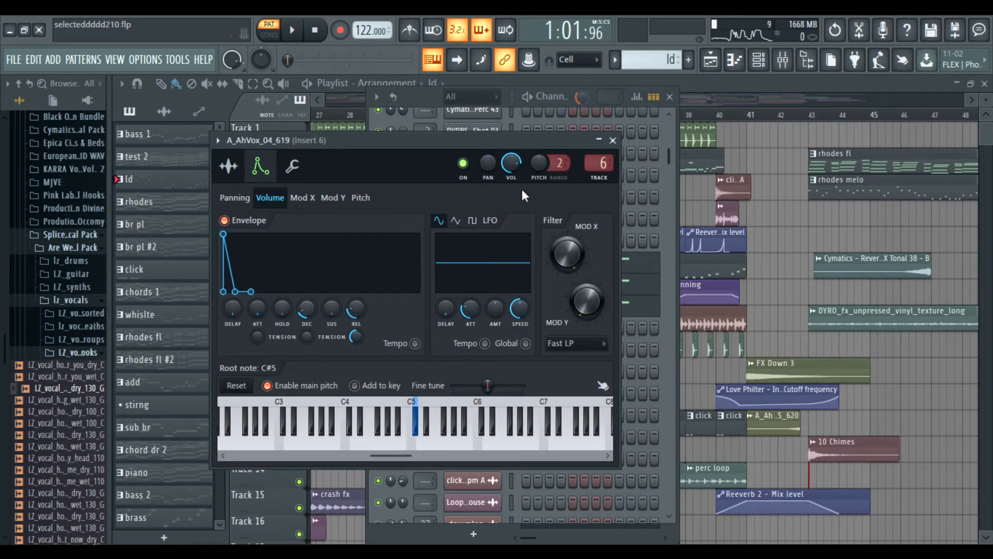
pyautogui.click(613, 140)
pyautogui.press('space')
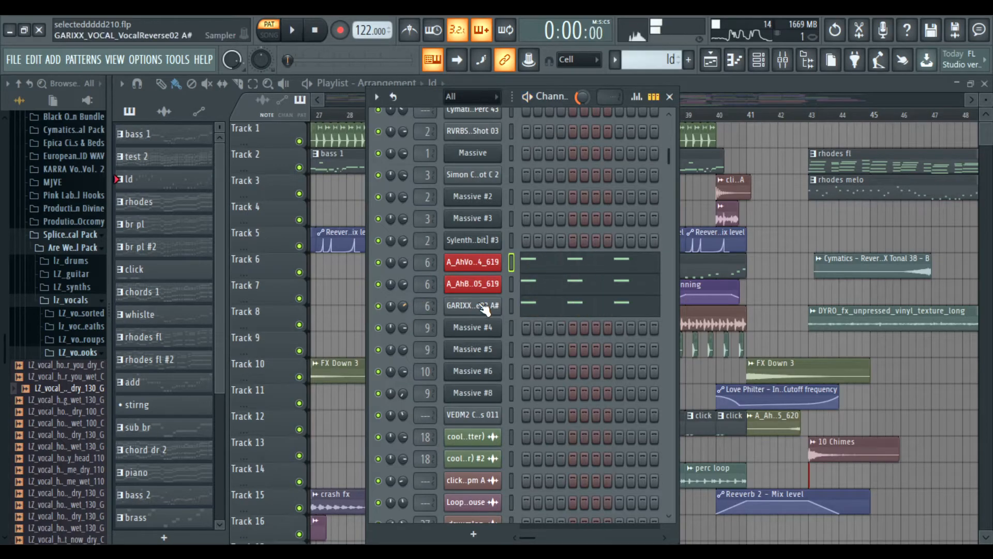
pyautogui.click(485, 309)
pyautogui.click(242, 144)
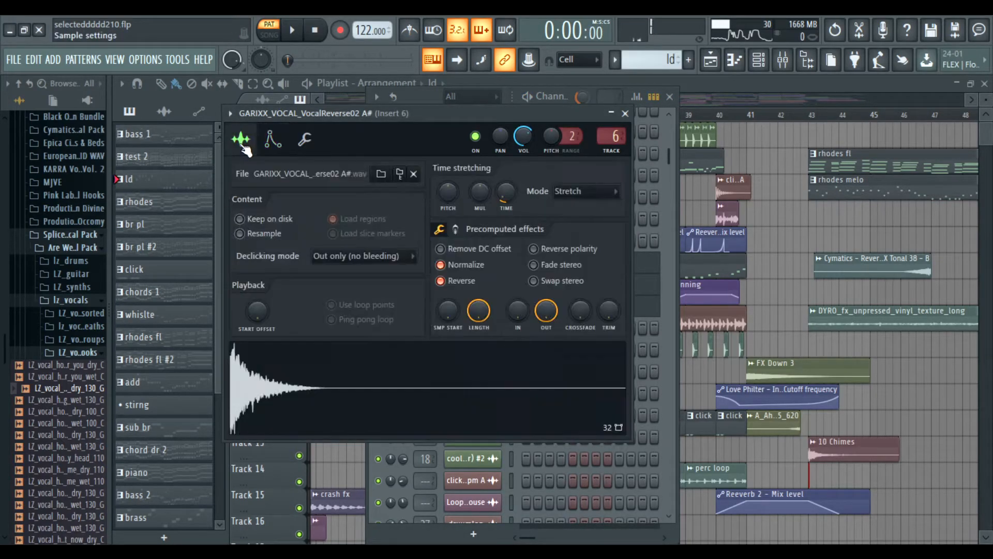
pyautogui.click(625, 113)
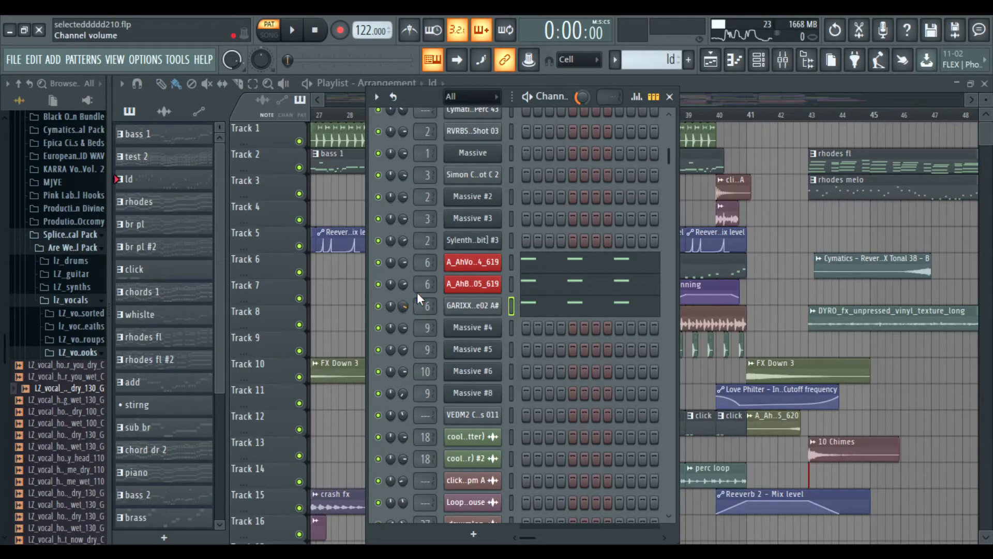
# Step: Close the channel rack, view the Insert 6 effect chain in the mixer, and return to the playlist
pyautogui.click(670, 97)
pyautogui.moveTo(561, 101); pyautogui.dragTo(548, 106)
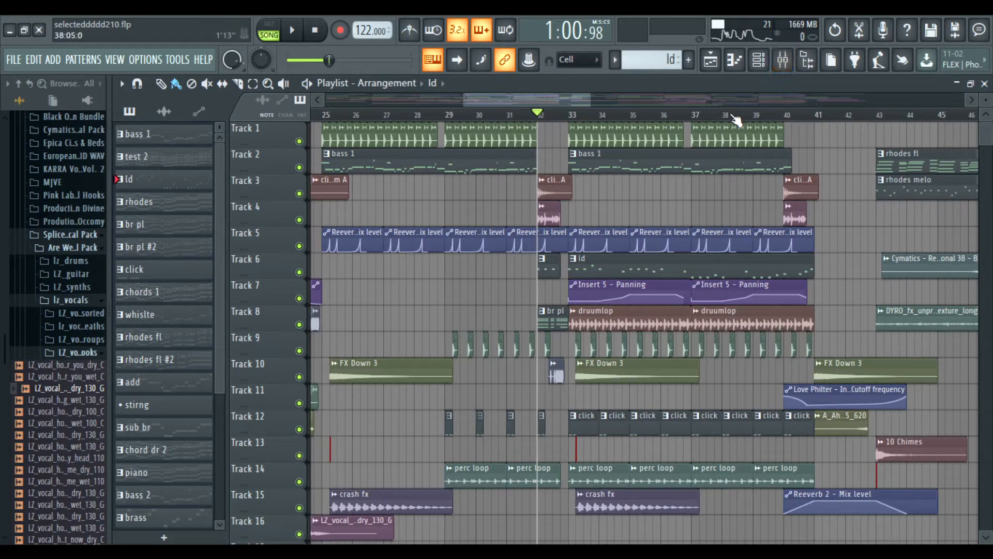
pyautogui.click(785, 71)
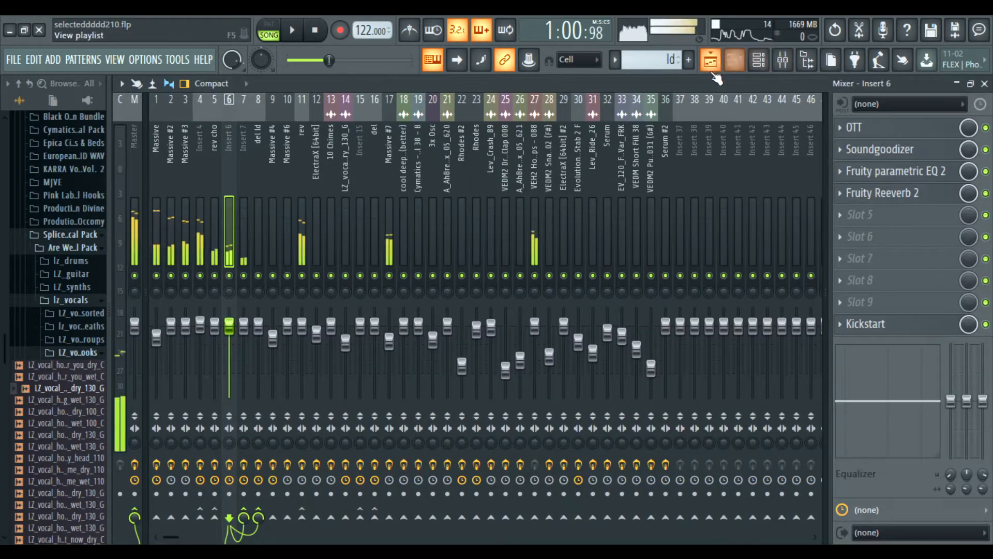
pyautogui.click(710, 60)
# Step: Solo Track 6, enable Track 7 with it, and play the ld pattern from bar 33
pyautogui.scroll(-1, 637, 136)
pyautogui.scroll(5, 573, 107)
pyautogui.click(566, 115)
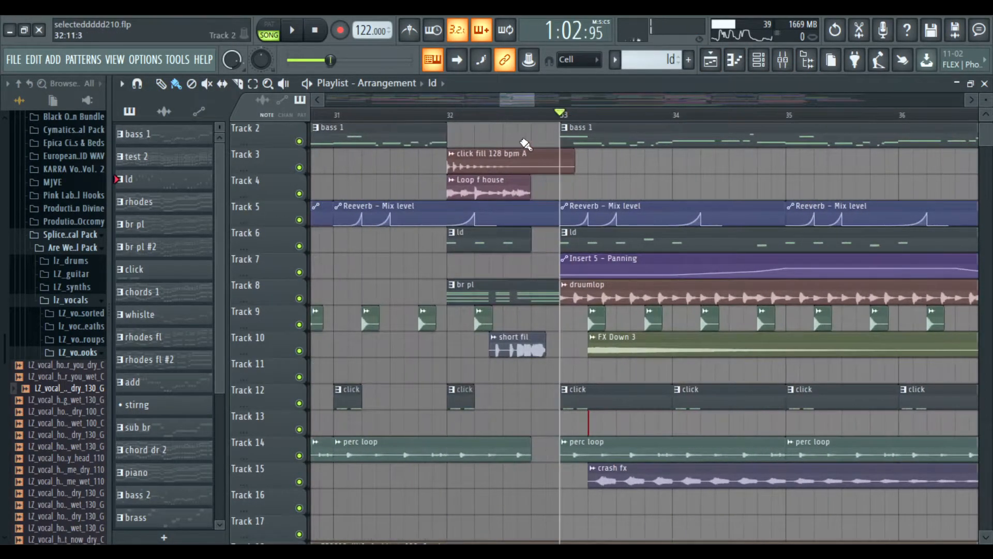
pyautogui.rightClick(300, 246)
pyautogui.click(299, 272)
pyautogui.moveTo(601, 161); pyautogui.dragTo(505, 173)
pyautogui.scroll(-2, 493, 119)
pyautogui.scroll(-1, 498, 123)
pyautogui.press('space')
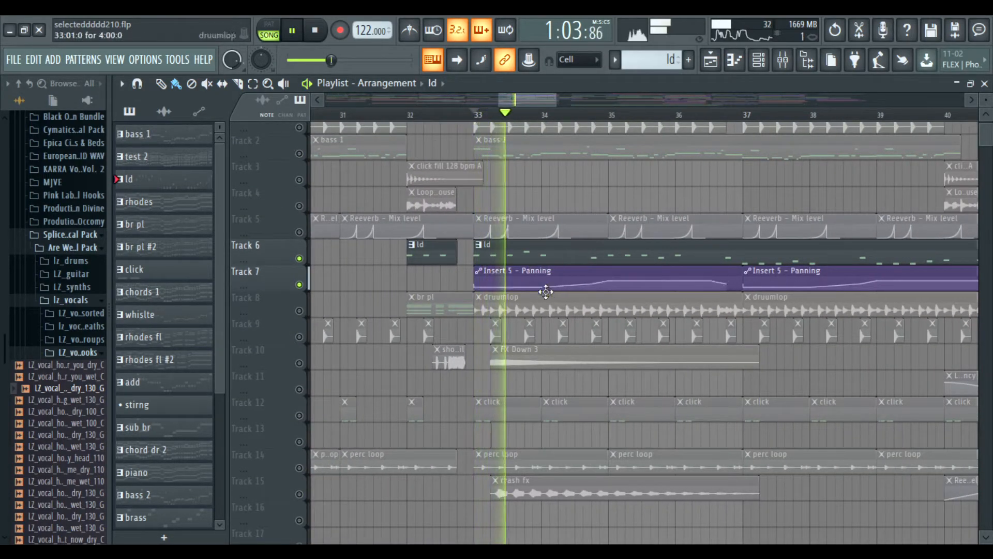
pyautogui.moveTo(576, 209); pyautogui.dragTo(534, 209)
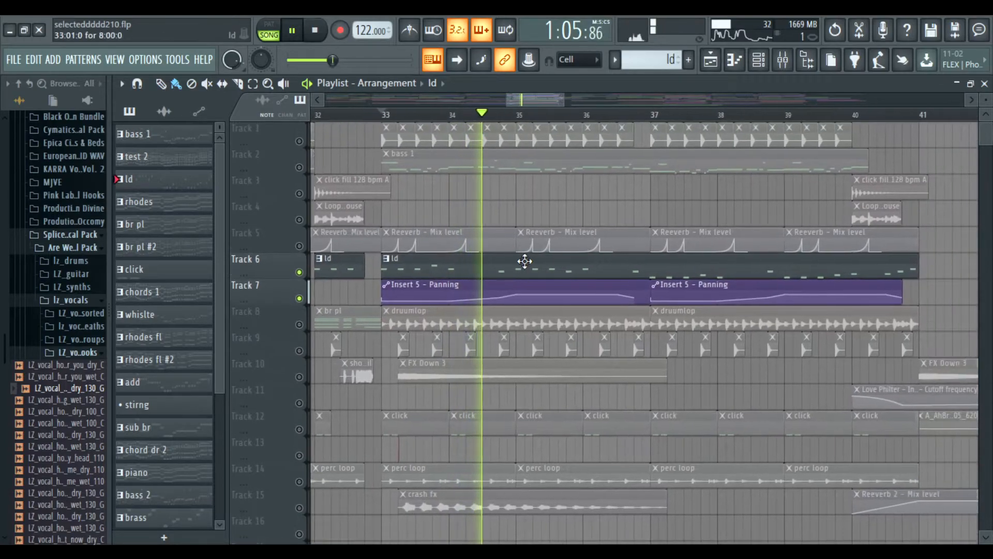
# Step: Enlarge Track 7 to examine the Insert 5 panning automation, check Insert 6 in the mixer, and restore the track height
pyautogui.moveTo(248, 305); pyautogui.dragTo(241, 466)
pyautogui.press('F9')
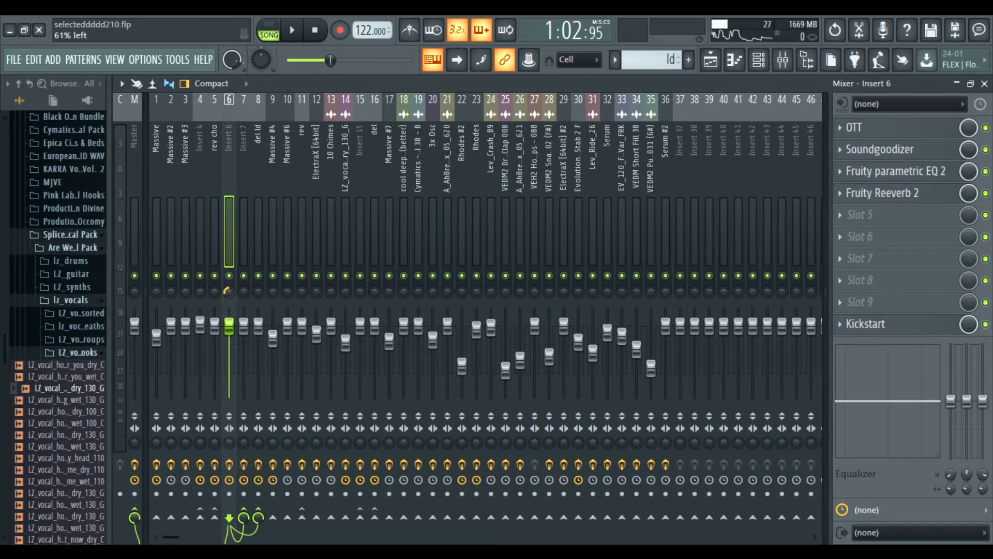
pyautogui.click(714, 61)
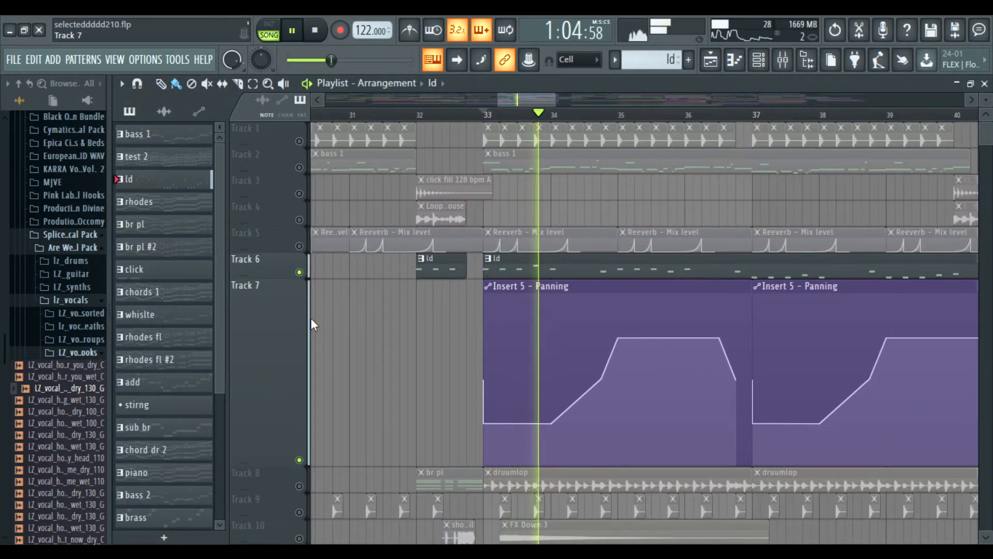
pyautogui.middleClick(411, 342)
pyautogui.moveTo(434, 196); pyautogui.dragTo(413, 115)
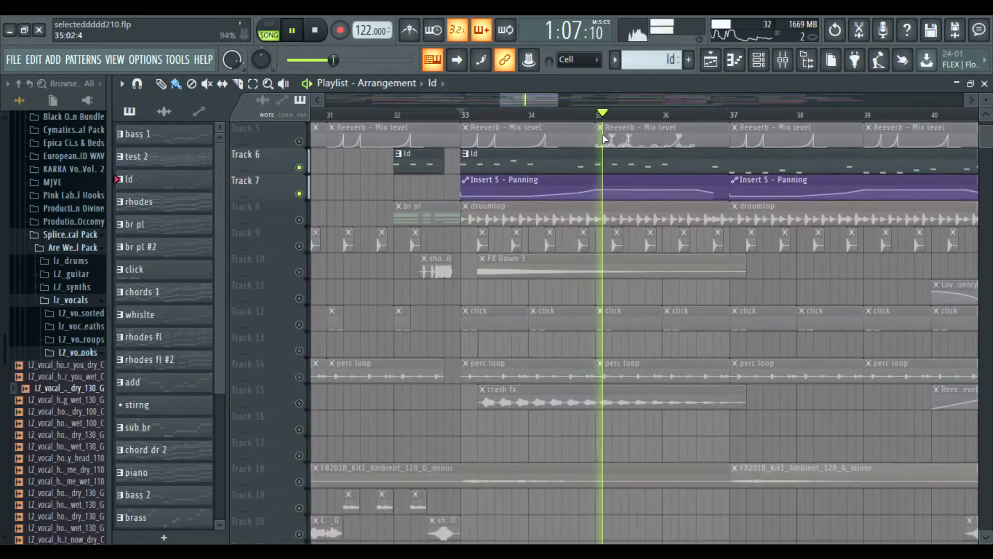
# Step: Inspect the OTT and Soundgoodizer effects on mixer Insert 6
pyautogui.click(787, 62)
pyautogui.click(894, 150)
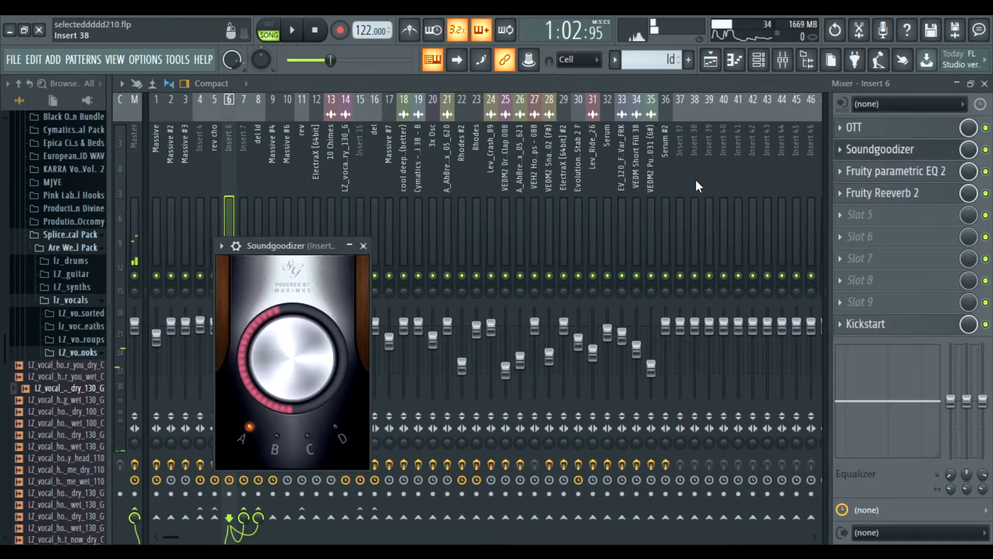
pyautogui.click(364, 246)
pyautogui.click(894, 150)
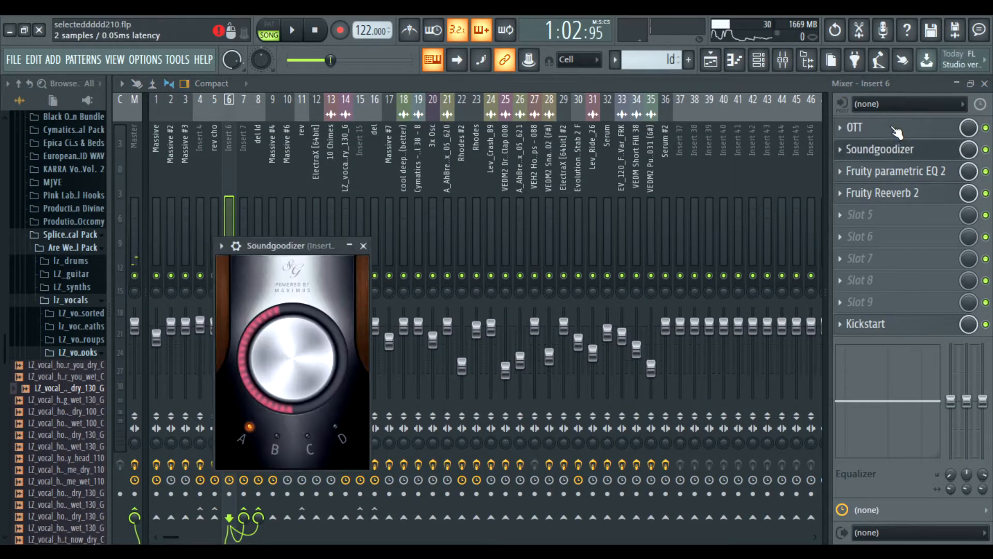
pyautogui.click(852, 129)
pyautogui.click(452, 189)
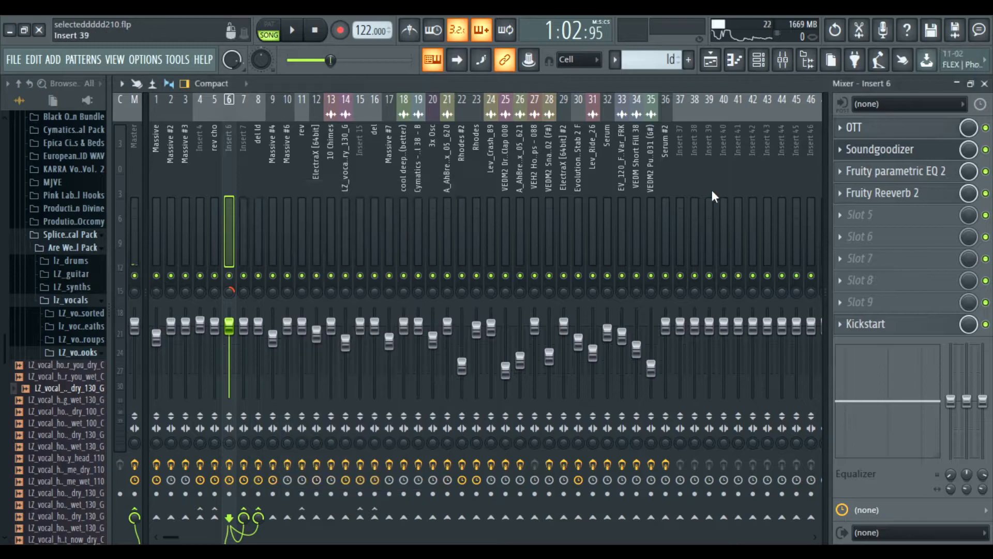
pyautogui.click(859, 151)
pyautogui.click(364, 247)
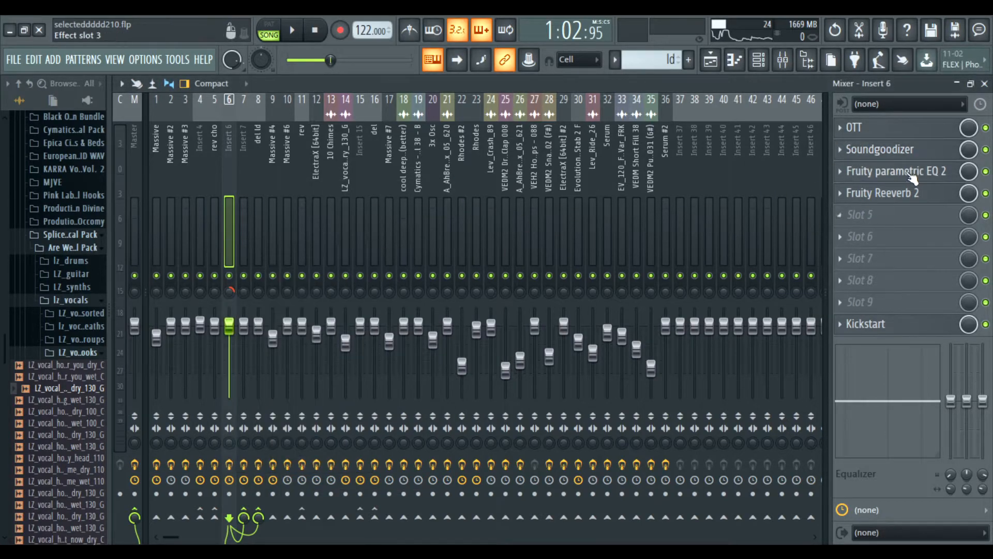
# Step: Inspect the Fruity parametric EQ 2 and Fruity Reeverb 2 settings on mixer Insert 6
pyautogui.click(895, 172)
pyautogui.click(692, 160)
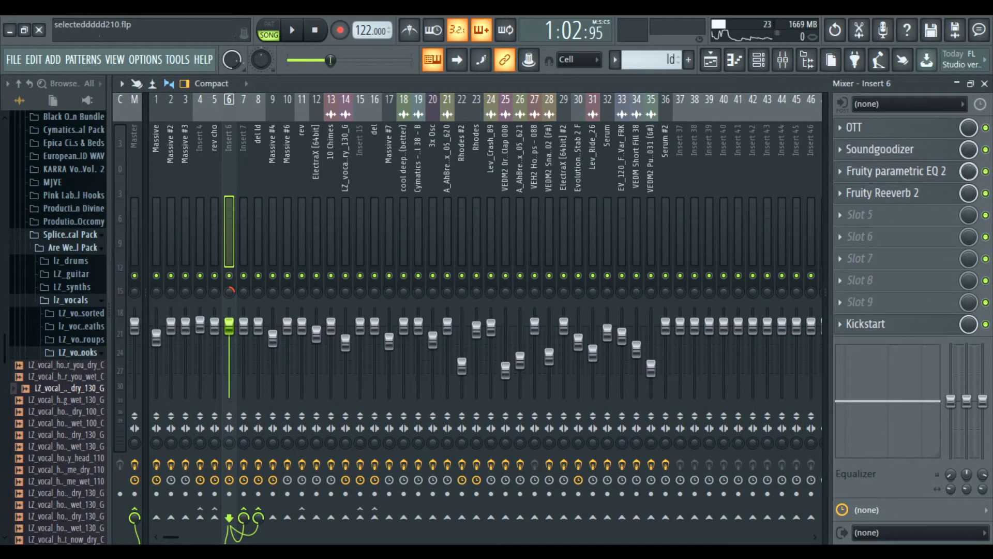
pyautogui.click(906, 172)
pyautogui.click(689, 158)
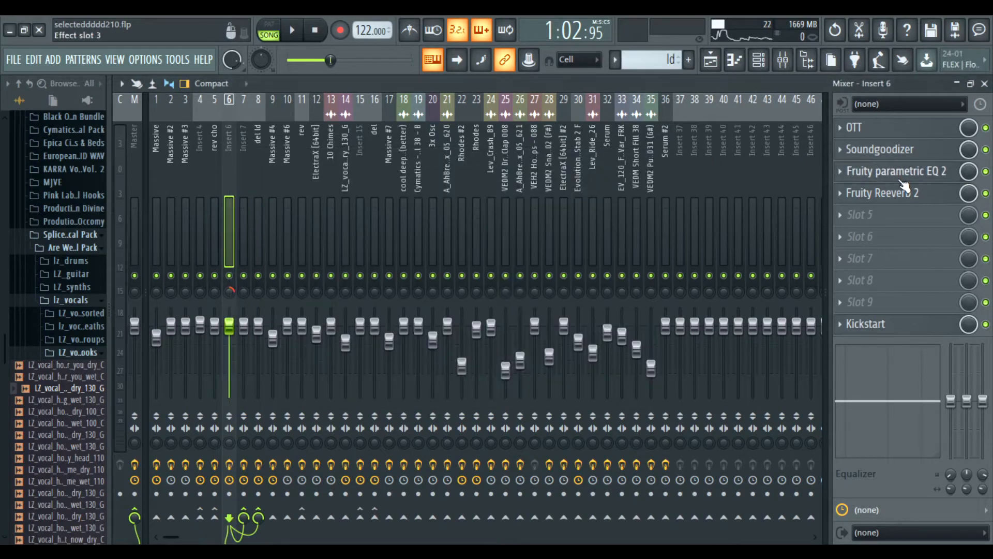
pyautogui.click(909, 193)
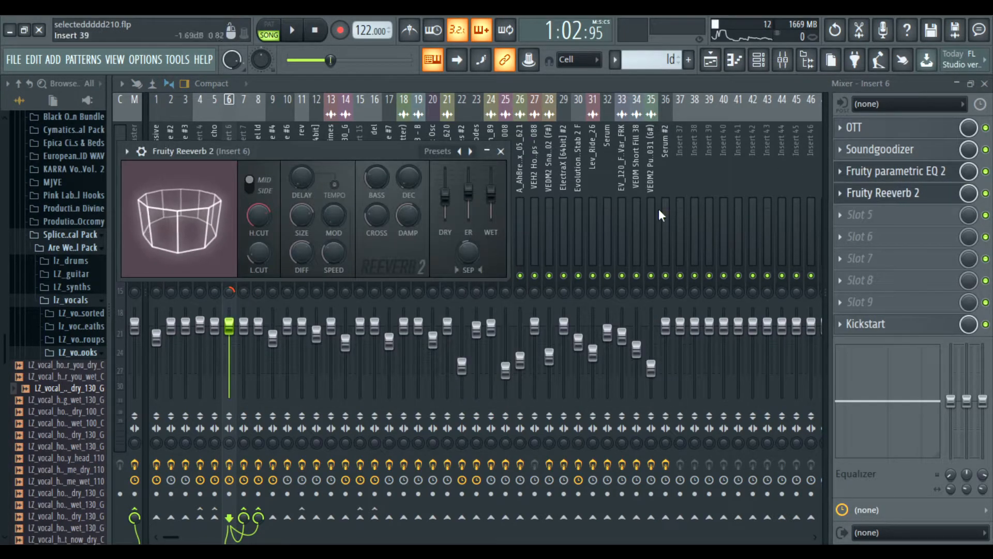
pyautogui.click(500, 151)
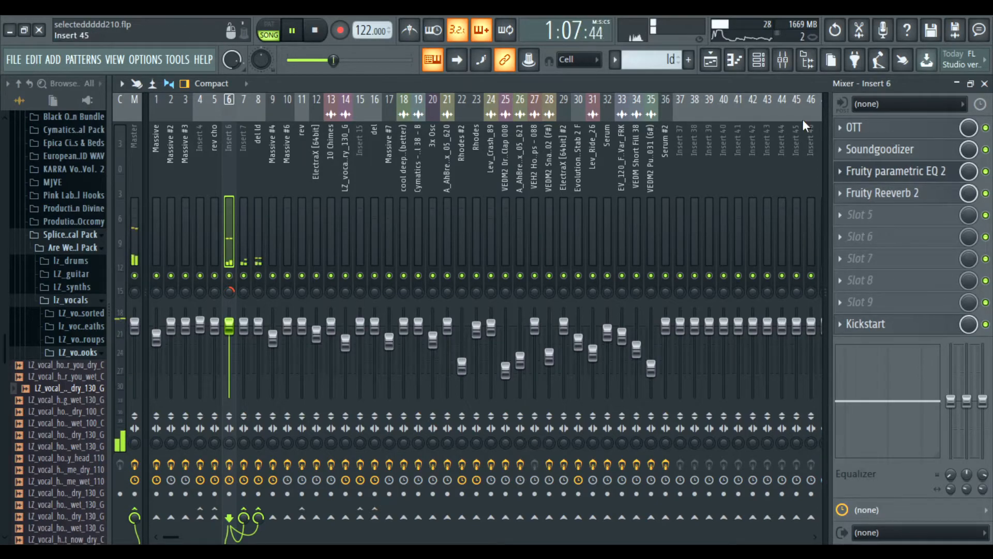
# Step: Return to the playlist, solo Track 8, and play the druumlop clip from bar 33
pyautogui.click(765, 62)
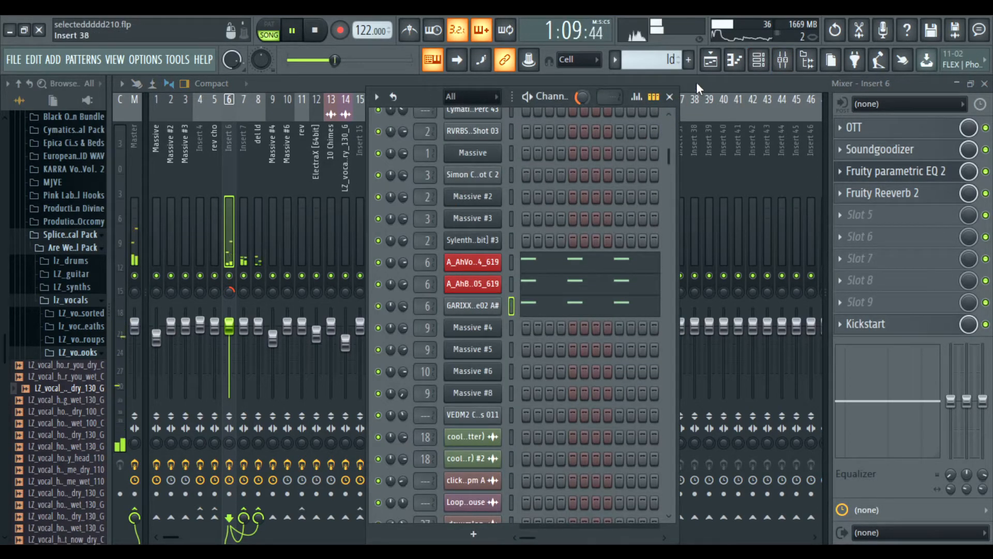
pyautogui.click(712, 61)
pyautogui.press('space')
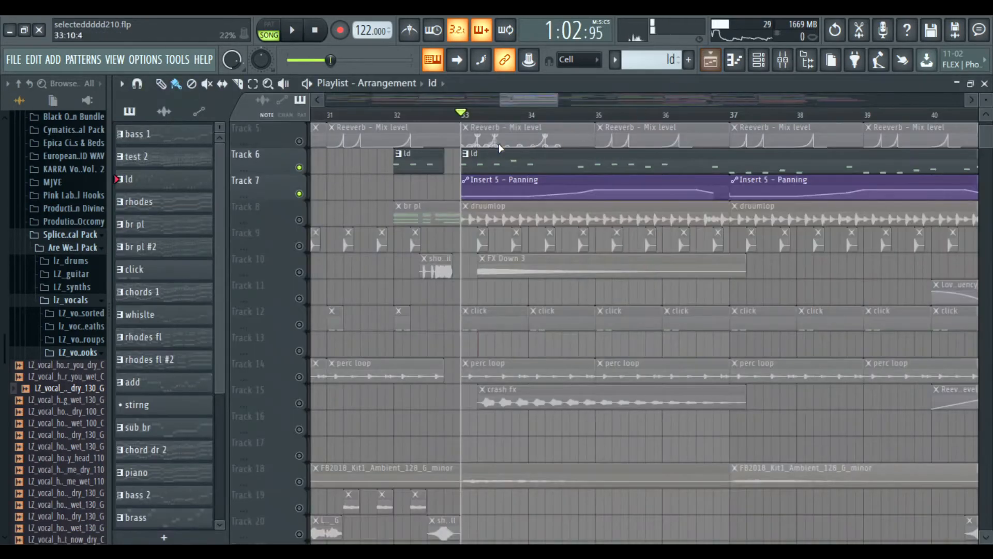
pyautogui.scroll(4, 506, 144)
pyautogui.hscroll(-1, 474, 182)
pyautogui.scroll(-4, 451, 182)
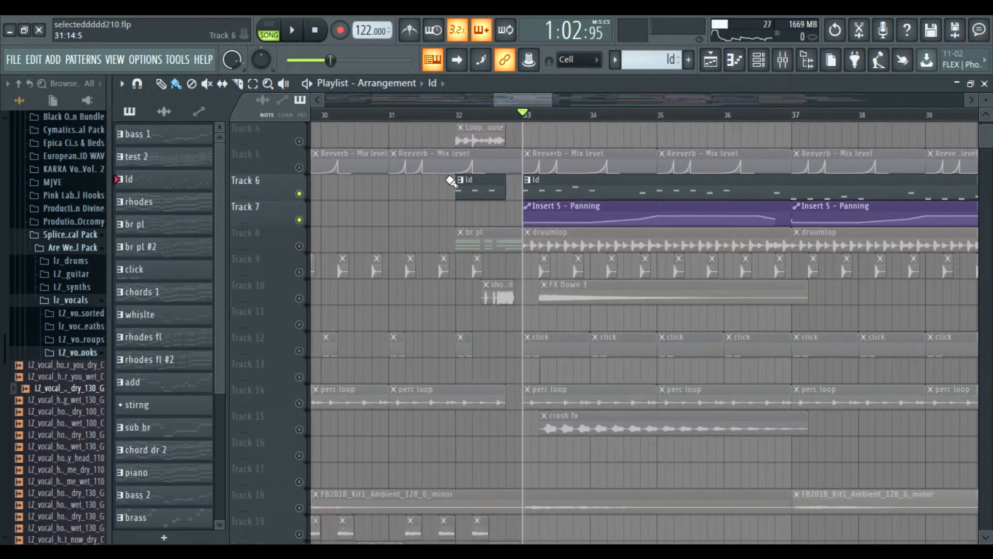
pyautogui.keyDown('ctrl'); pyautogui.click(300, 221); pyautogui.keyUp('ctrl')
pyautogui.press('space')
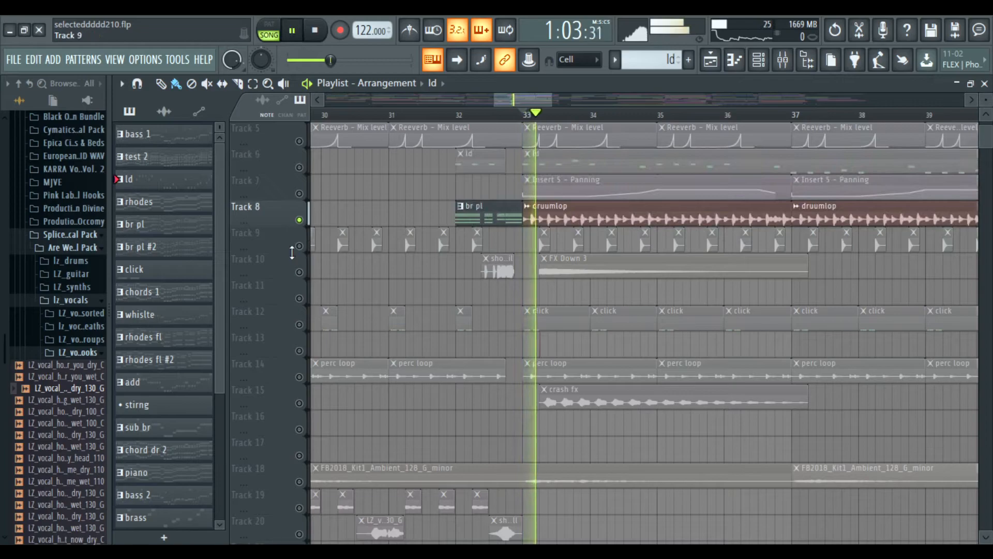
# Step: Enable tracks 9, 12 and 14 alongside the drum loop and play the percussion layers from bar 33
pyautogui.keyDown('ctrl'); pyautogui.click(300, 247); pyautogui.keyUp('ctrl')
pyautogui.scroll(-4, 311, 251)
pyautogui.press('space')
pyautogui.keyDown('ctrl'); pyautogui.click(299, 220); pyautogui.keyUp('ctrl')
pyautogui.scroll(-2, 300, 238)
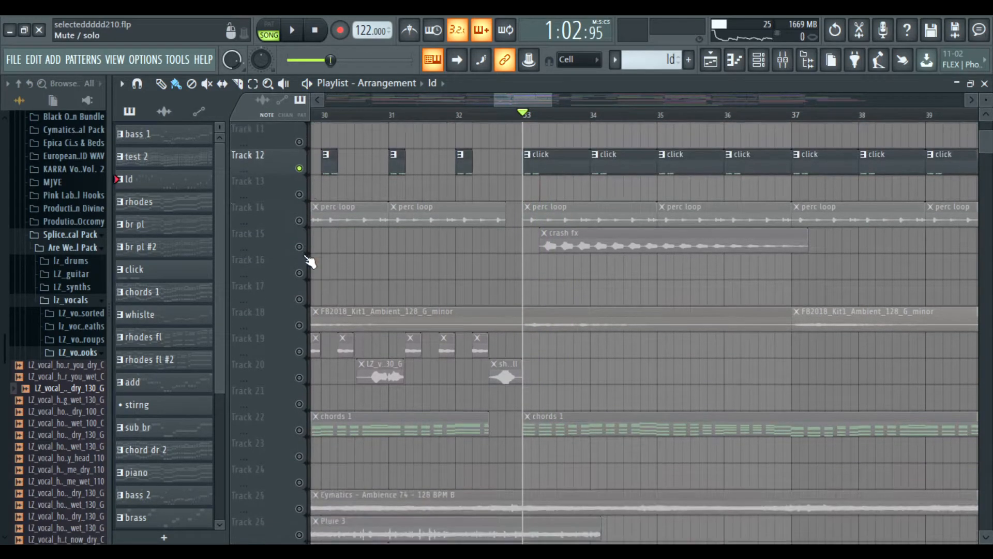
pyautogui.scroll(1, 304, 254)
pyautogui.click(299, 246)
pyautogui.press('space')
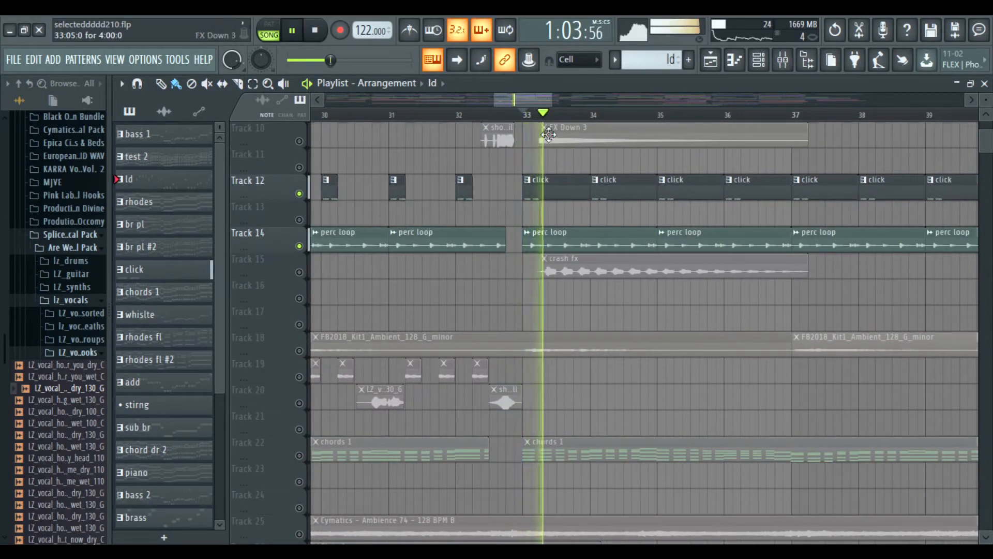
# Step: Enable the crash fx on Track 15 together with the percussion layers and stop playback
pyautogui.scroll(-3, 514, 215)
pyautogui.scroll(1, 441, 215)
pyautogui.scroll(-2, 442, 215)
pyautogui.click(299, 168)
pyautogui.press('space')
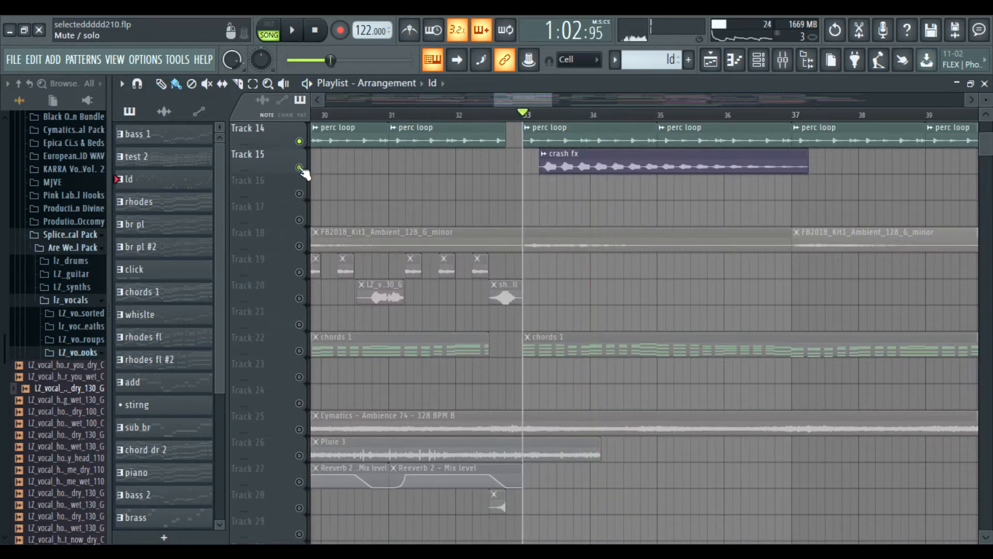
# Step: Unmute all playlist tracks and play the second half of the drop from bar 33 with every layer
pyautogui.scroll(10, 389, 251)
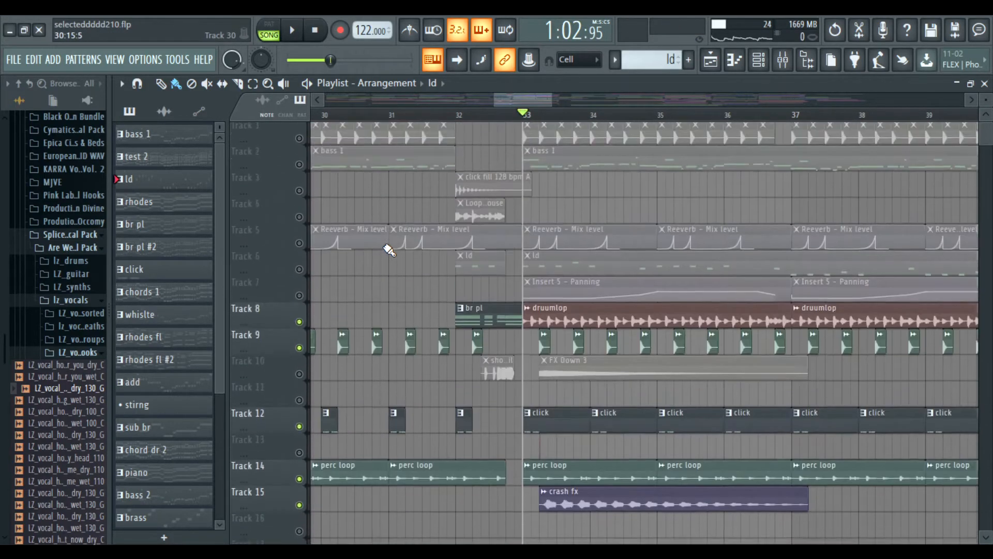
pyautogui.rightClick(299, 194)
pyautogui.rightClick(299, 194)
pyautogui.press('space')
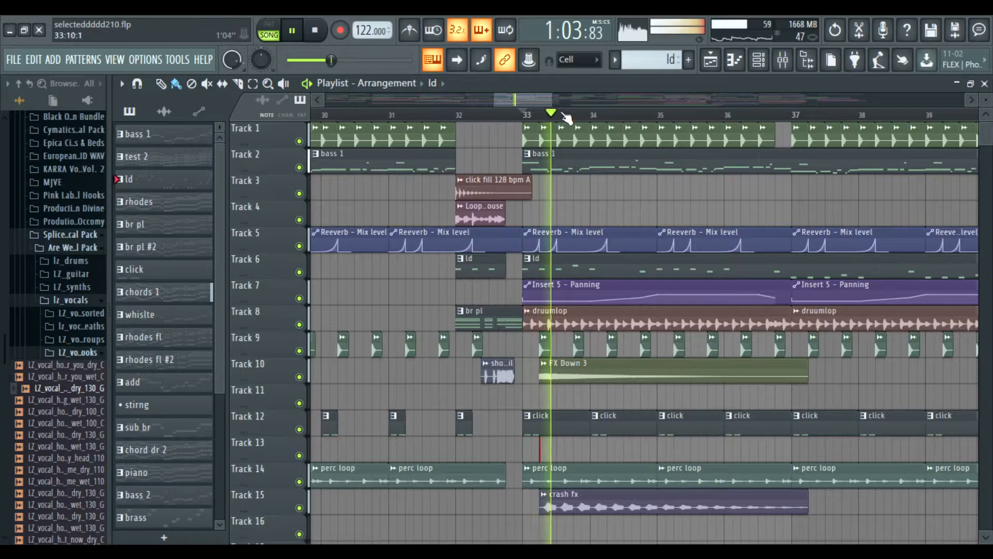
# Step: Play the end of the drop from about bar 39 into the break and examine the clips across all tracks
pyautogui.scroll(-3, 568, 118)
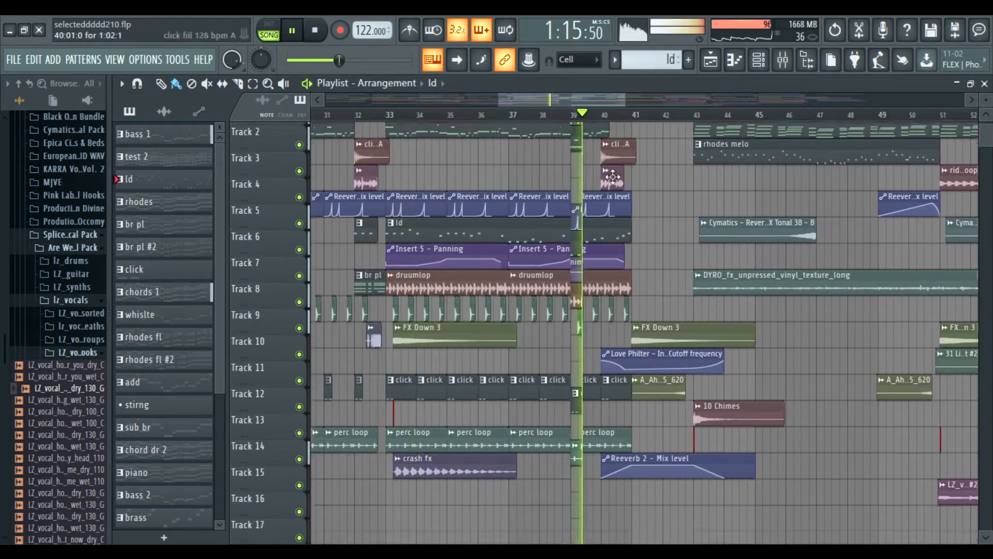
pyautogui.scroll(-7, 612, 176)
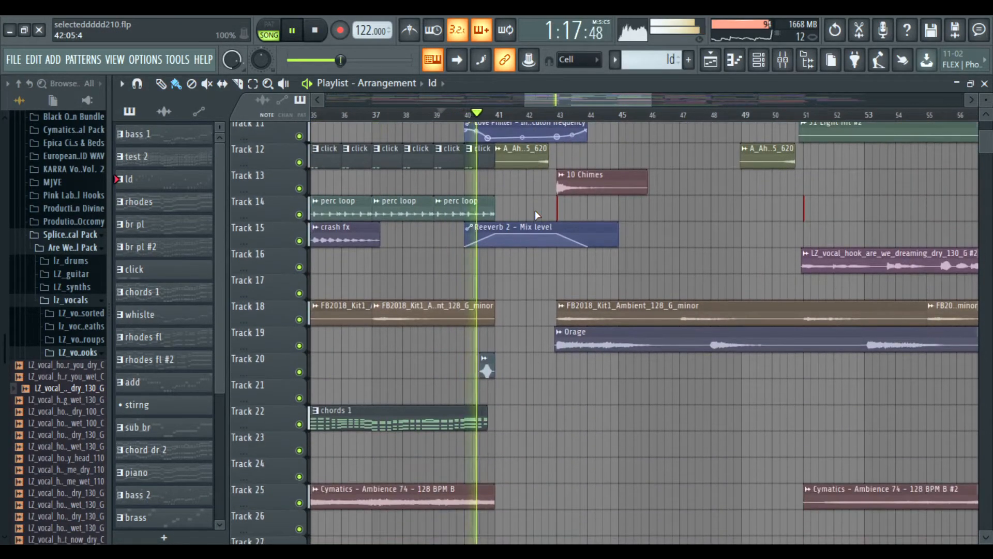
pyautogui.scroll(-7, 535, 210)
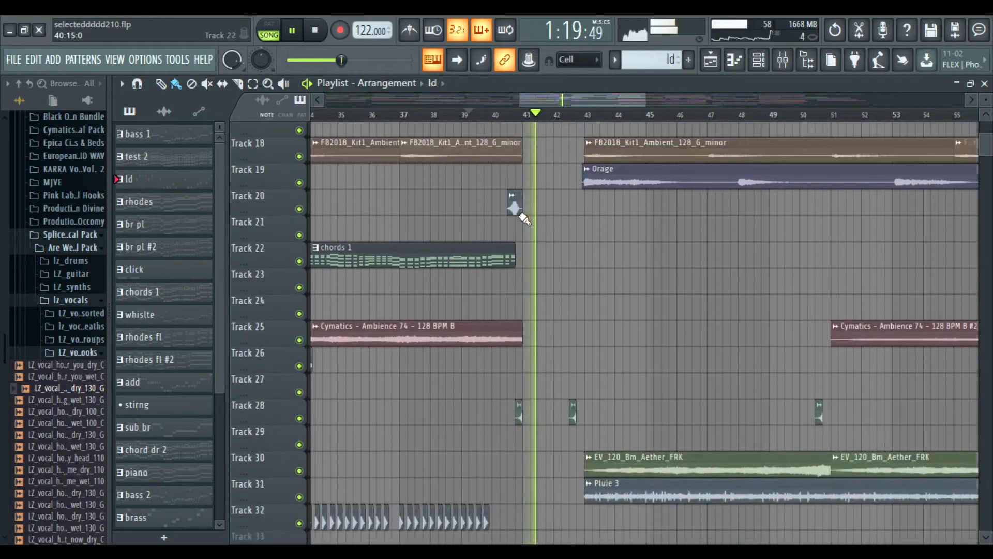
pyautogui.scroll(12, 523, 219)
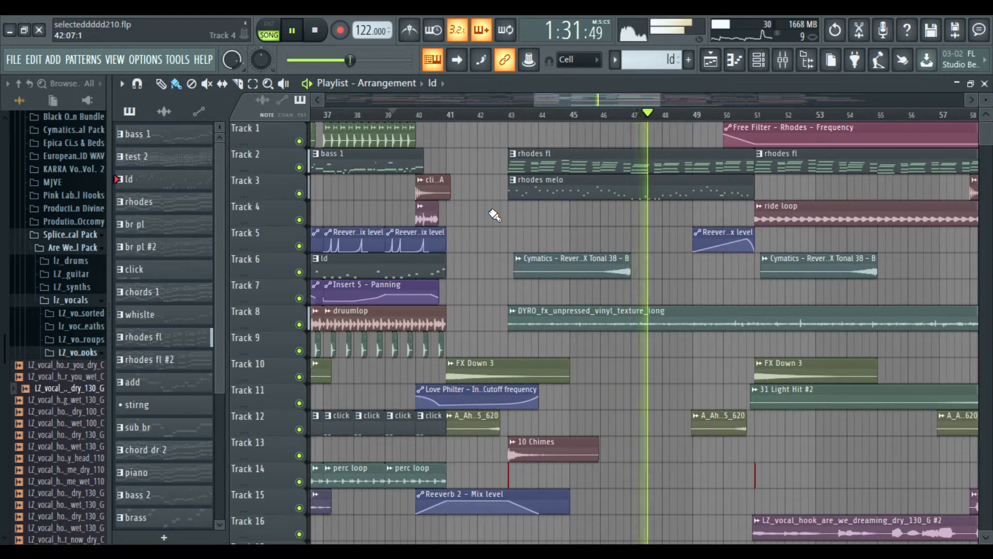
pyautogui.scroll(-8, 494, 216)
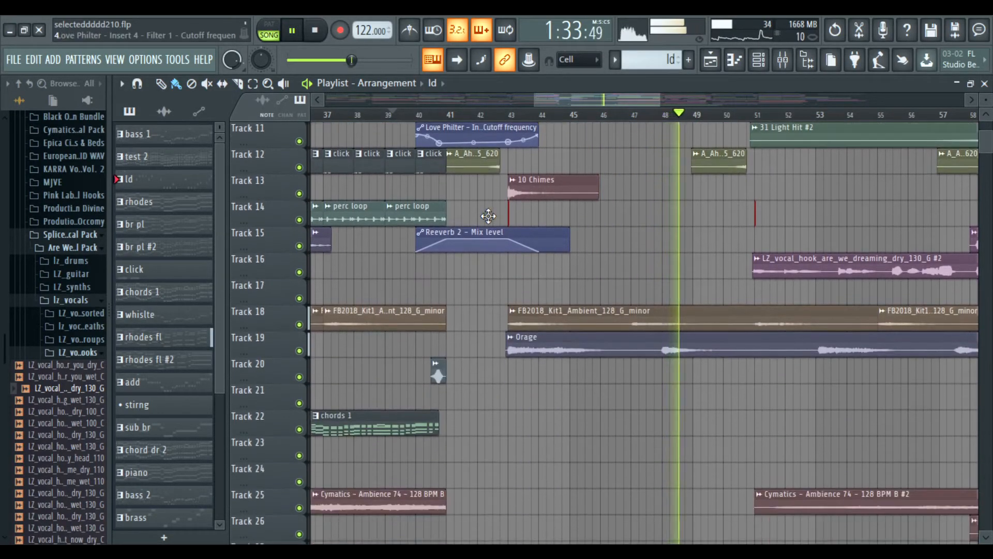
pyautogui.keyDown('ctrl'); pyautogui.scroll(-4, 585, 124); pyautogui.keyUp('ctrl')
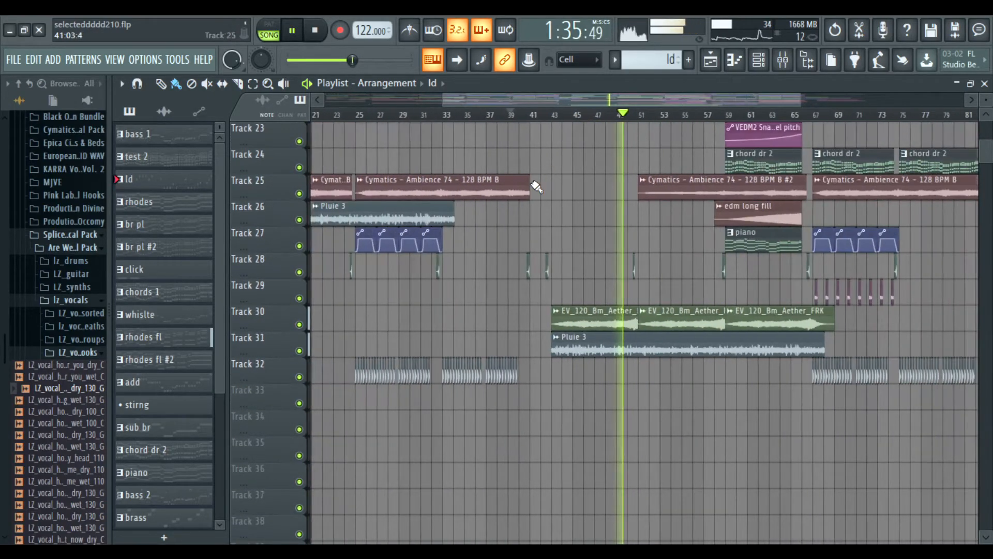
# Step: Stop playback and place the playhead at bar 43, where the break begins
pyautogui.scroll(8, 539, 184)
pyautogui.scroll(3, 512, 202)
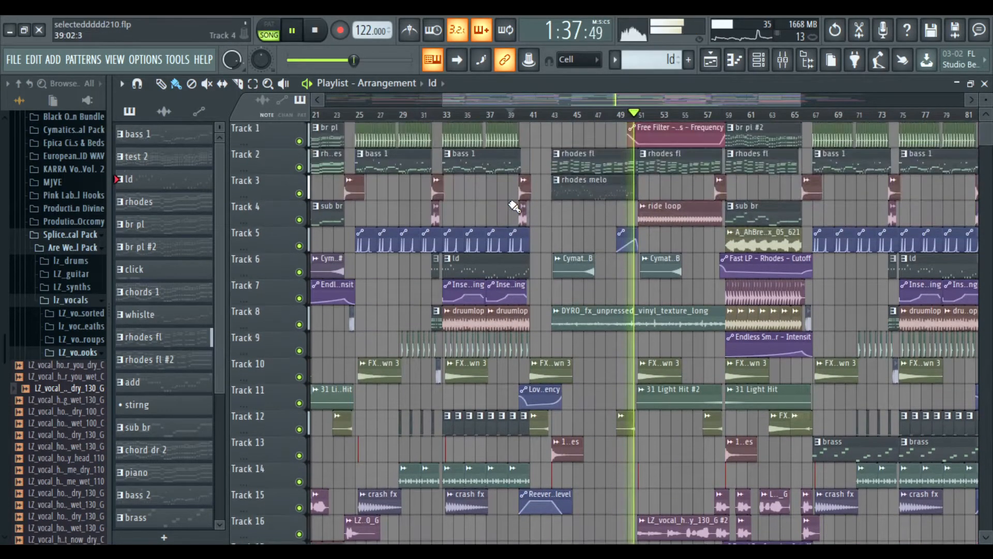
pyautogui.scroll(-4, 561, 155)
pyautogui.press('space')
pyautogui.keyDown('ctrl'); pyautogui.scroll(5, 567, 125); pyautogui.keyUp('ctrl')
pyautogui.scroll(-8, 568, 125)
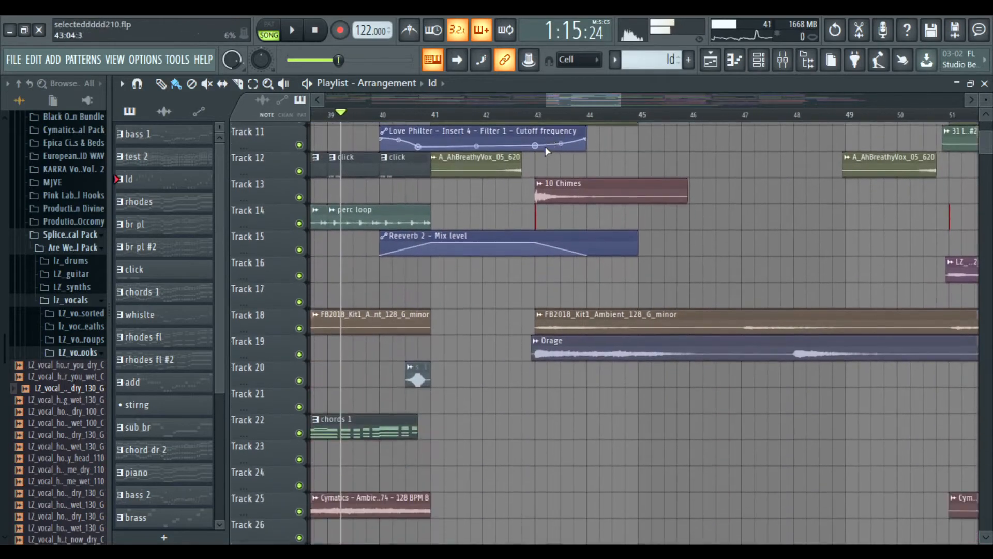
pyautogui.click(535, 113)
# Step: Solo Track 31 with the Pluie 3 rain clip in the playlist
pyautogui.scroll(-10, 532, 240)
pyautogui.scroll(-1, 516, 233)
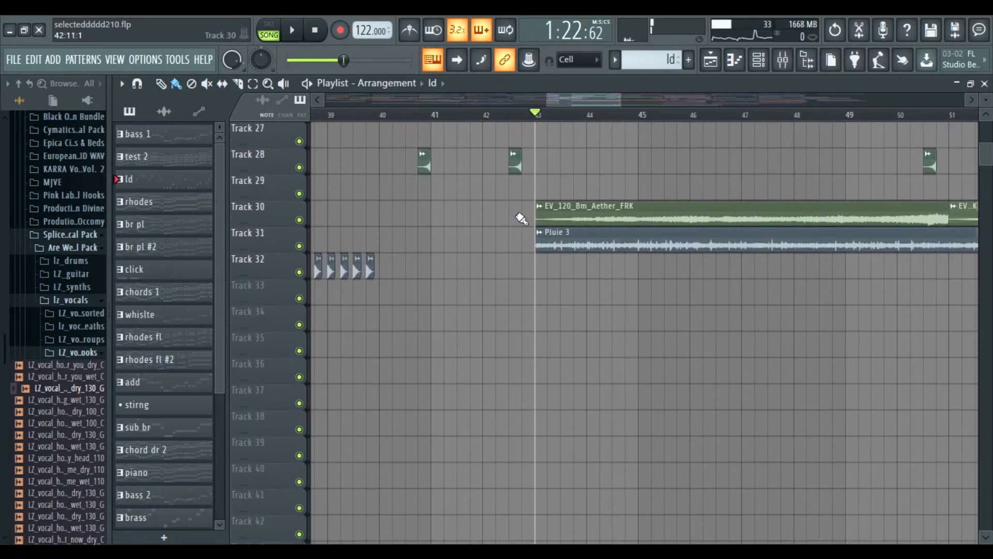
pyautogui.scroll(-4, 539, 115)
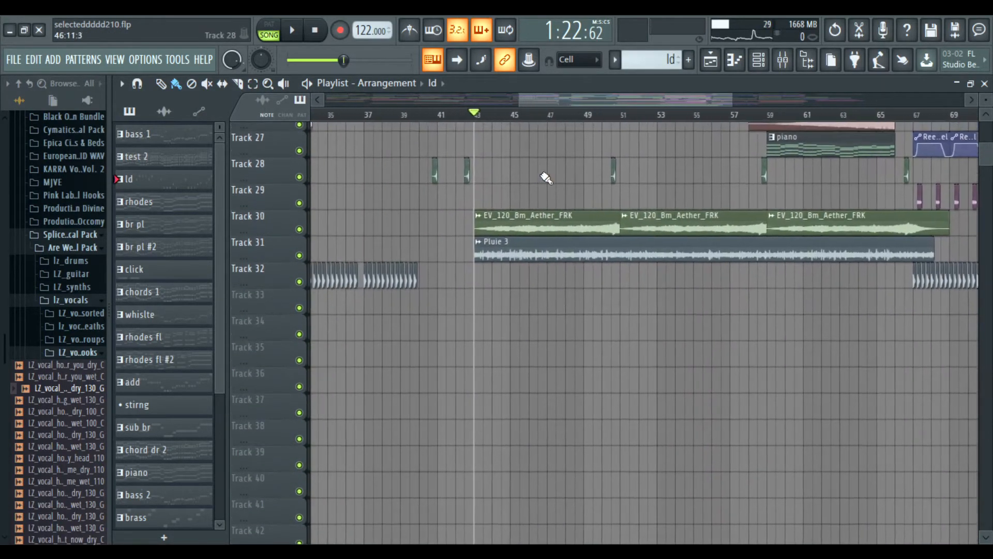
pyautogui.keyDown('ctrl'); pyautogui.click(301, 255); pyautogui.keyUp('ctrl')
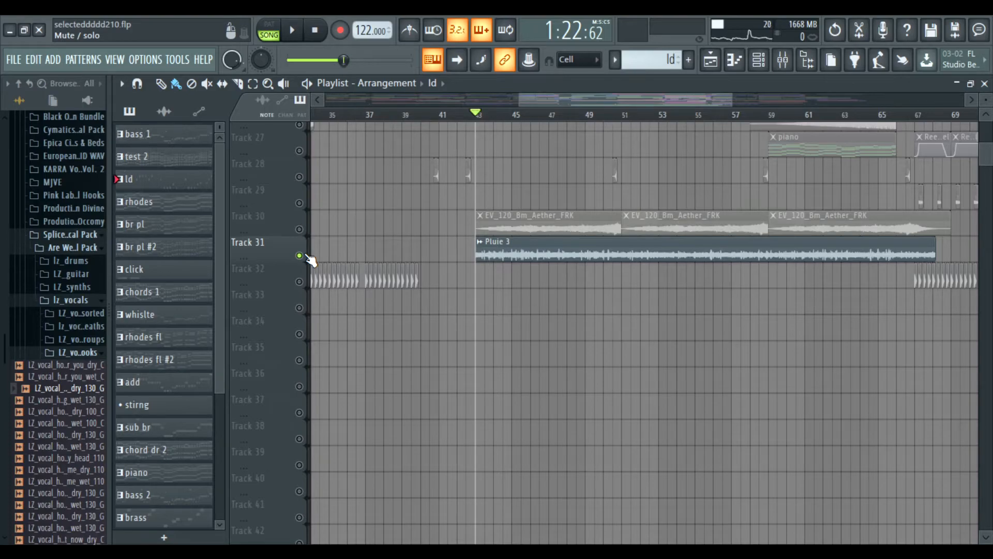
# Step: Examine the muted clips around the break from Track 1 down to the ambience layers on Tracks 30 and 31
pyautogui.scroll(5, 415, 310)
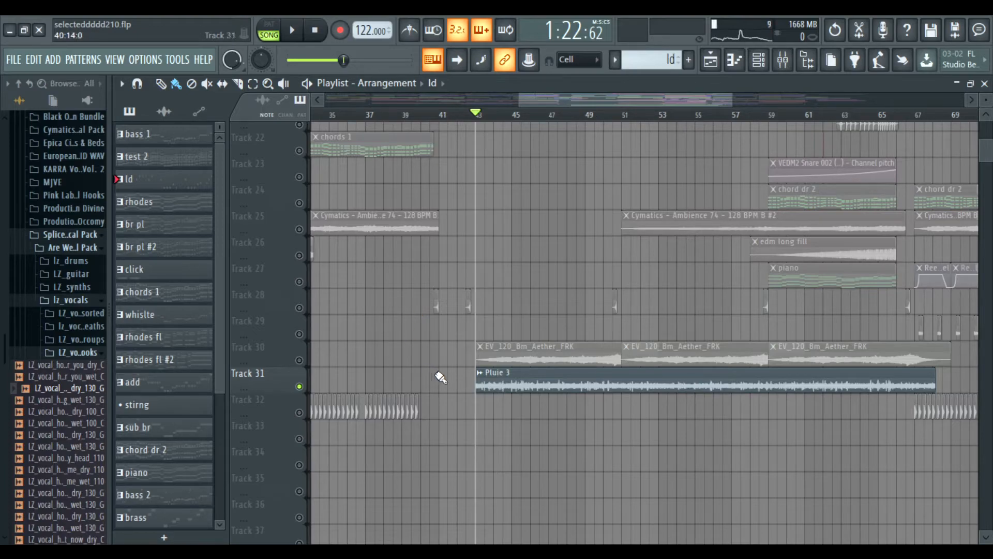
pyautogui.scroll(3, 409, 394)
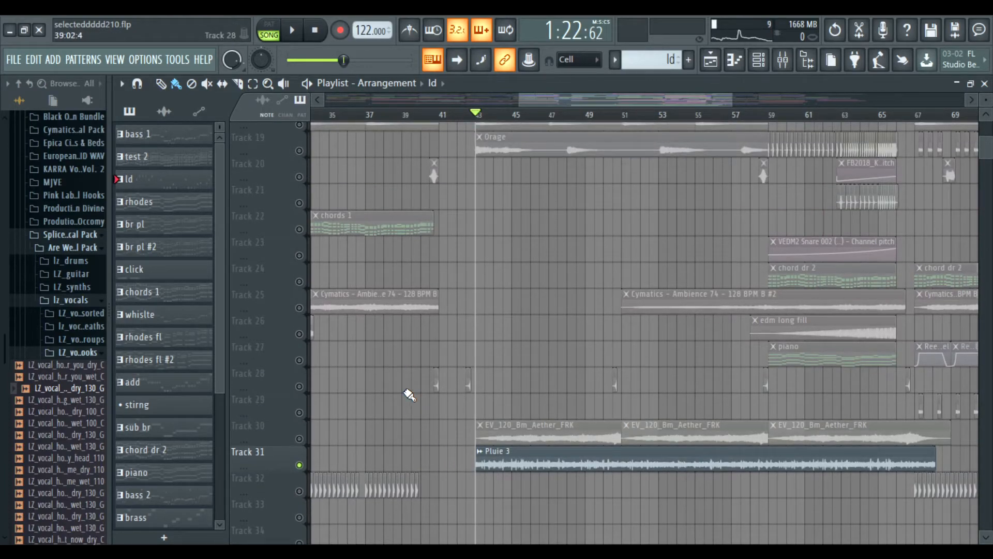
pyautogui.scroll(-7, 410, 394)
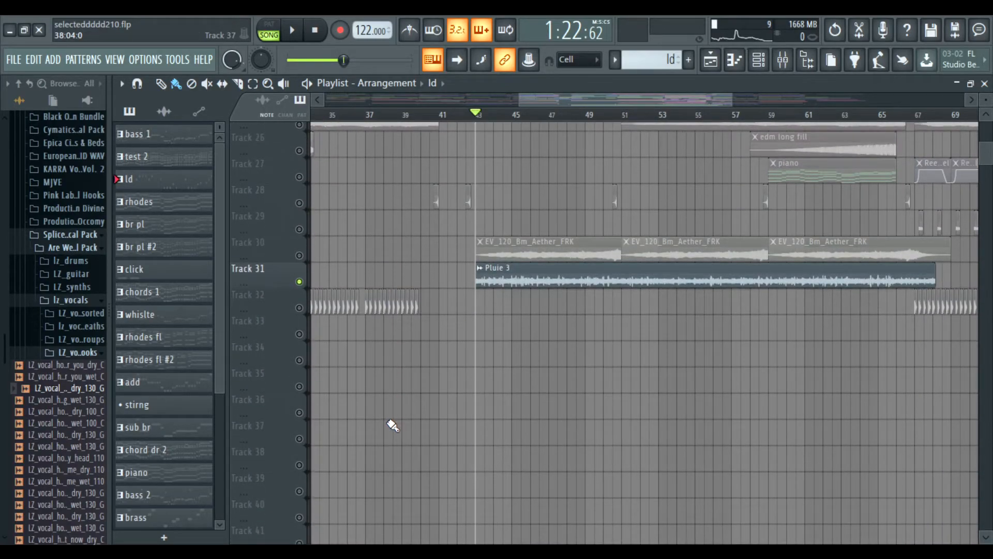
pyautogui.scroll(8, 443, 417)
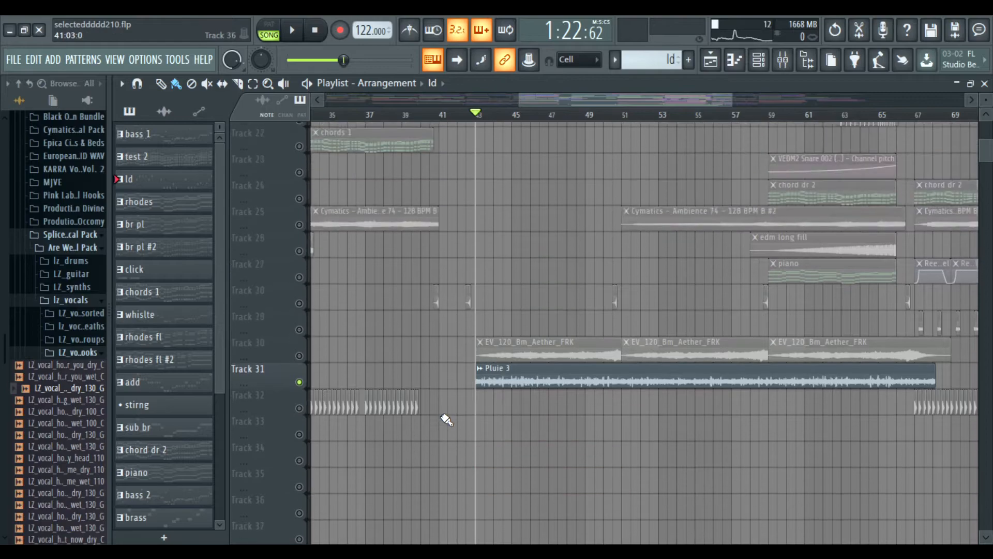
pyautogui.scroll(-6, 433, 415)
pyautogui.scroll(-1, 430, 408)
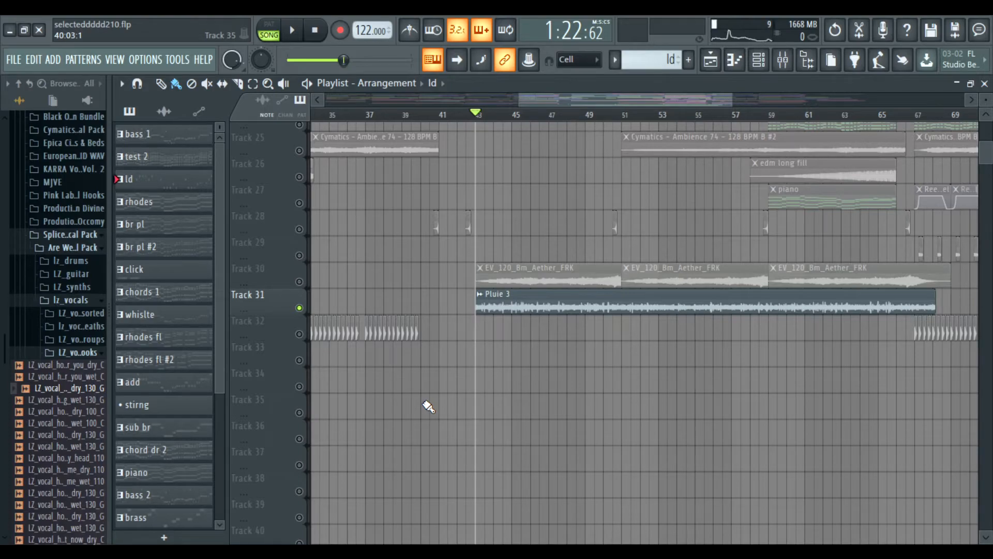
pyautogui.scroll(5, 428, 406)
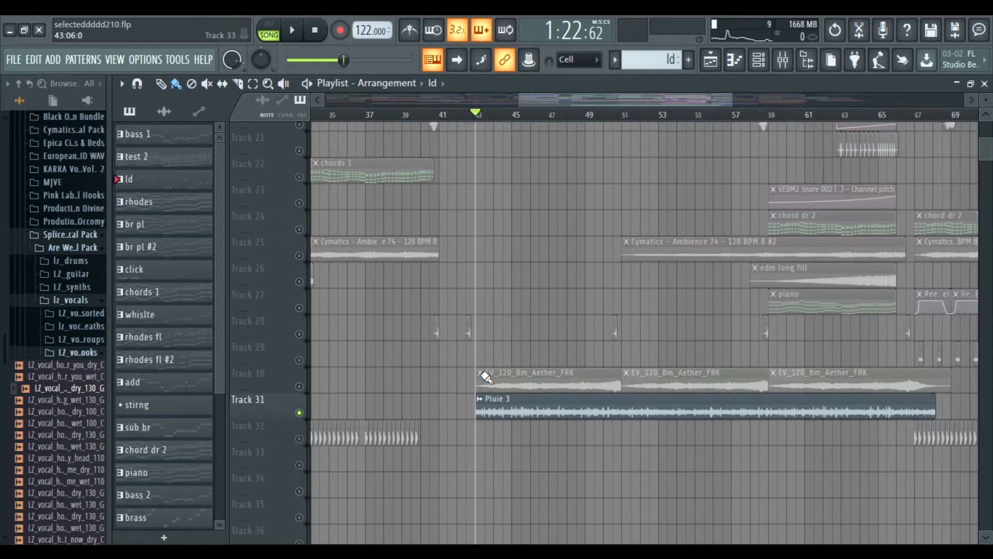
pyautogui.scroll(20, 487, 377)
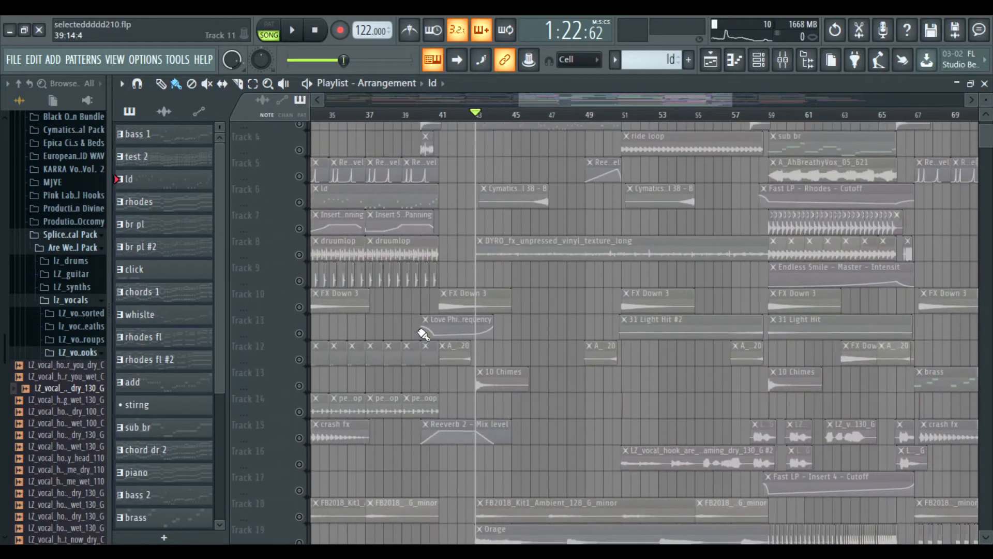
pyautogui.scroll(-20, 399, 290)
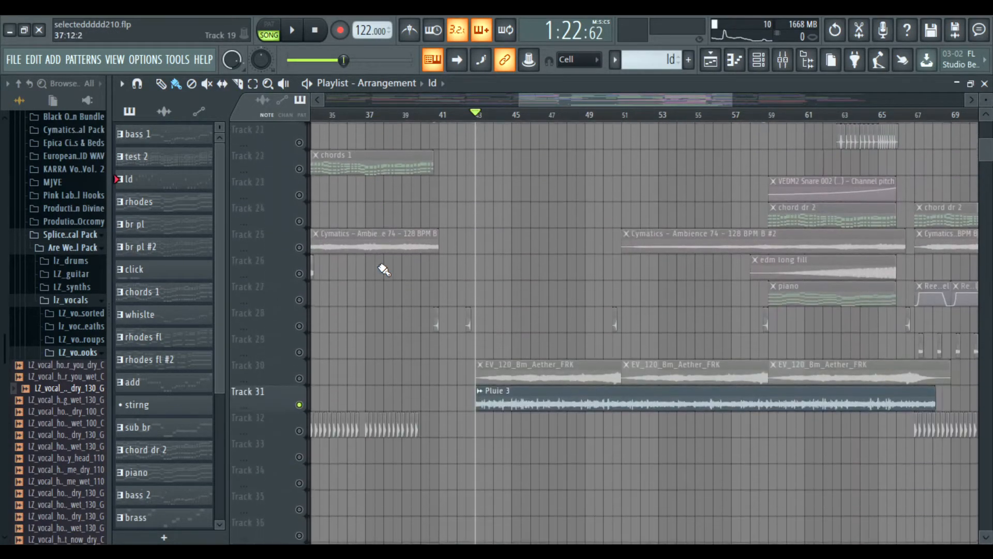
pyautogui.keyDown('ctrl'); pyautogui.scroll(-3, 591, 219); pyautogui.keyUp('ctrl')
pyautogui.scroll(20, 448, 206)
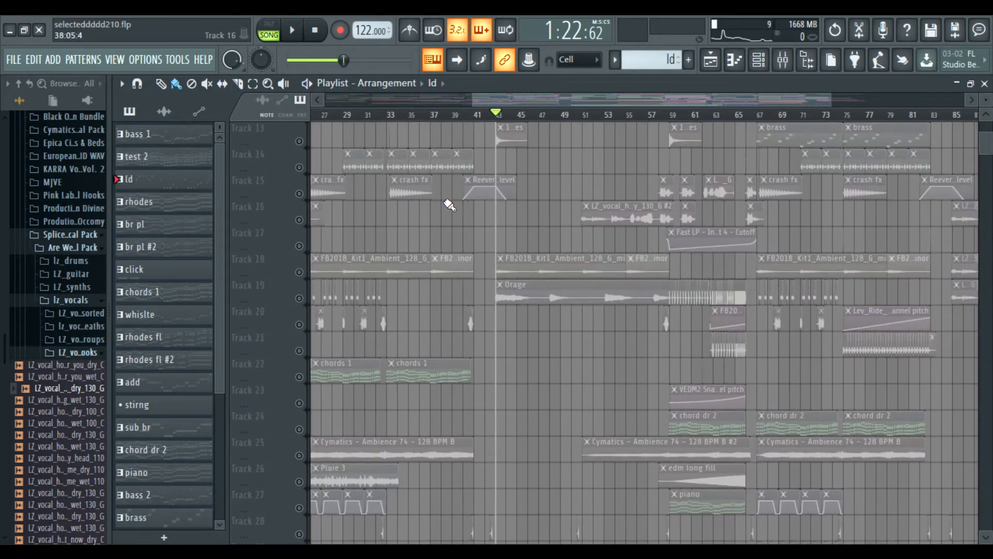
# Step: Enable Tracks 2 and 3 with the rhodes fl and rhodes melo clips alongside the rain track
pyautogui.keyDown('ctrl'); pyautogui.scroll(4, 375, 151); pyautogui.keyUp('ctrl')
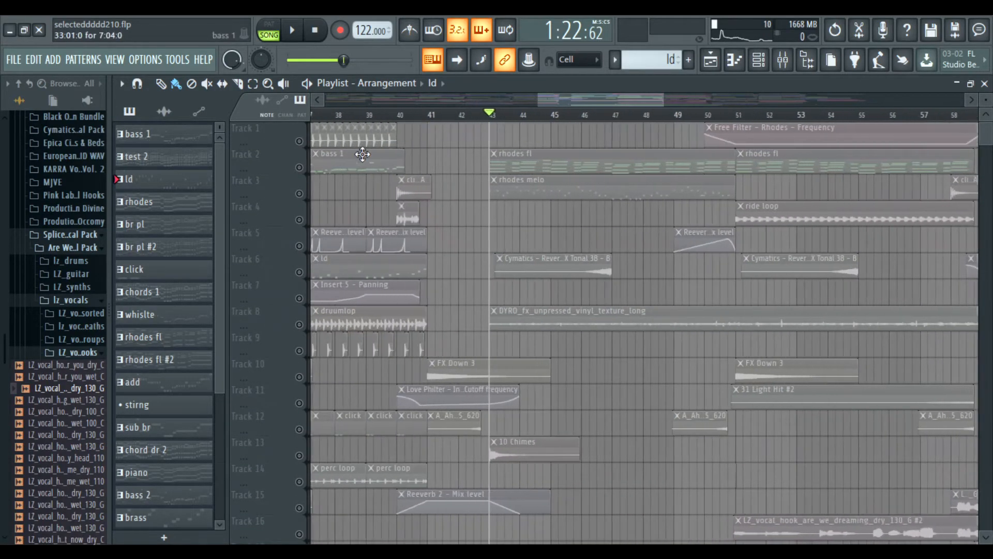
pyautogui.click(299, 168)
pyautogui.click(299, 194)
pyautogui.scroll(-4, 461, 196)
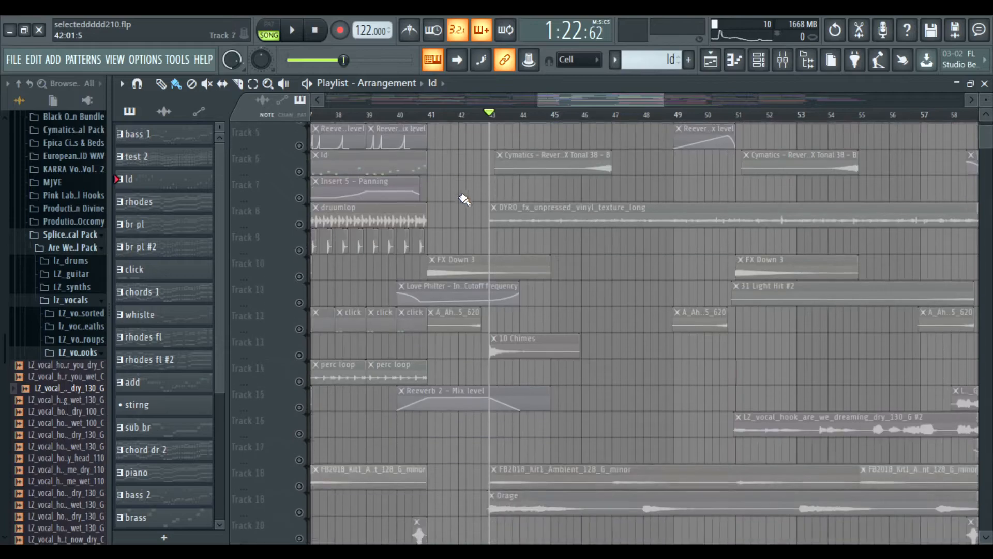
pyautogui.scroll(4, 458, 195)
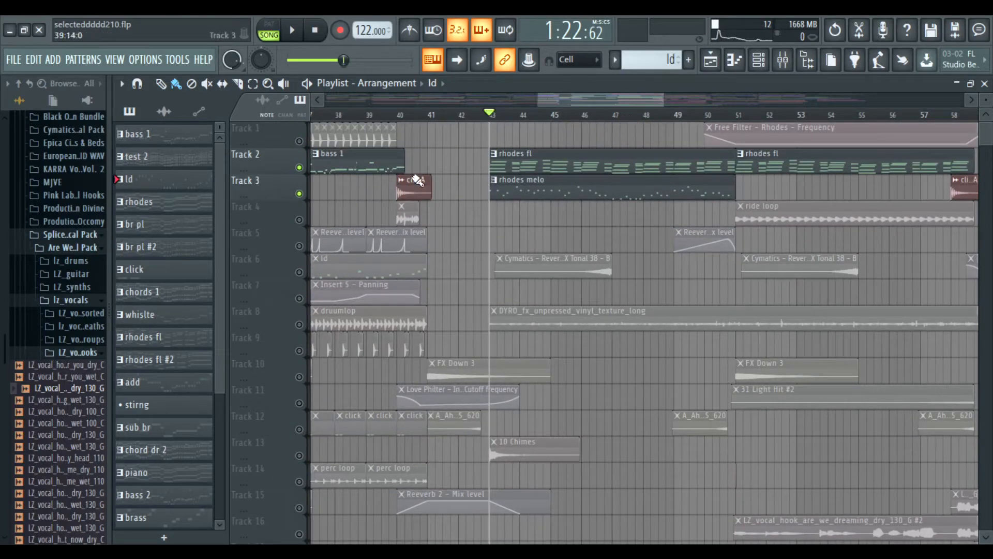
# Step: Open the channel rack, briefly play the break's rhodes layers, and switch playback to pattern mode
pyautogui.click(759, 59)
pyautogui.press('space')
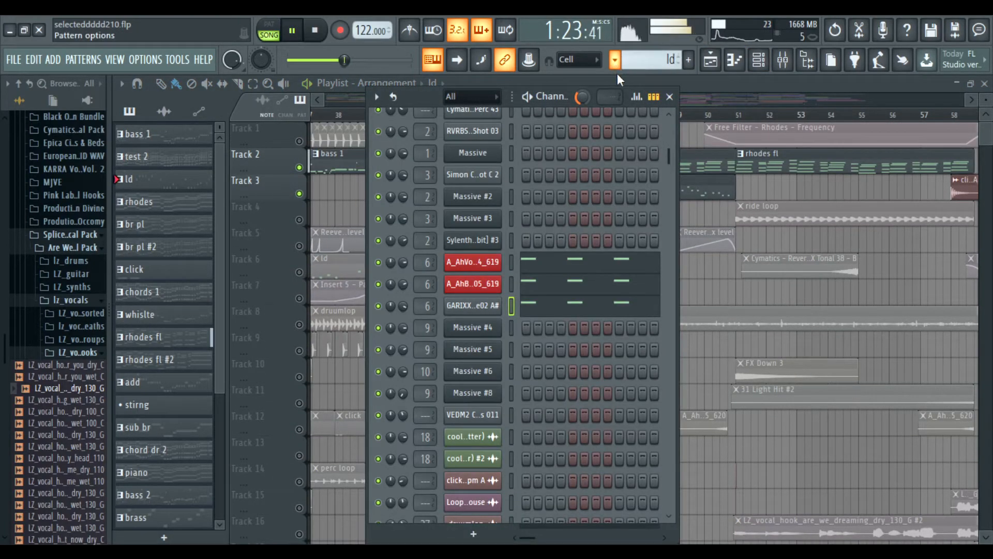
pyautogui.press('KP_Add')
pyautogui.scroll(5, 587, 211)
pyautogui.press('space')
pyautogui.click(270, 29)
# Step: Show the rhodes melo pattern in the channel rack, and switch to the rhodes fl pattern
pyautogui.scroll(-4, 597, 197)
pyautogui.scroll(3, 597, 197)
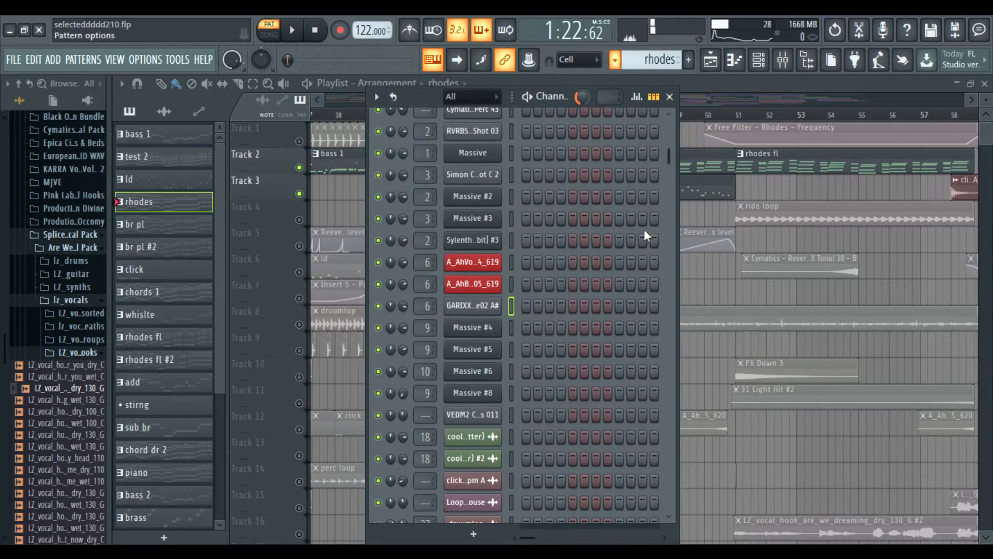
pyautogui.click(654, 327)
pyautogui.scroll(3, 553, 218)
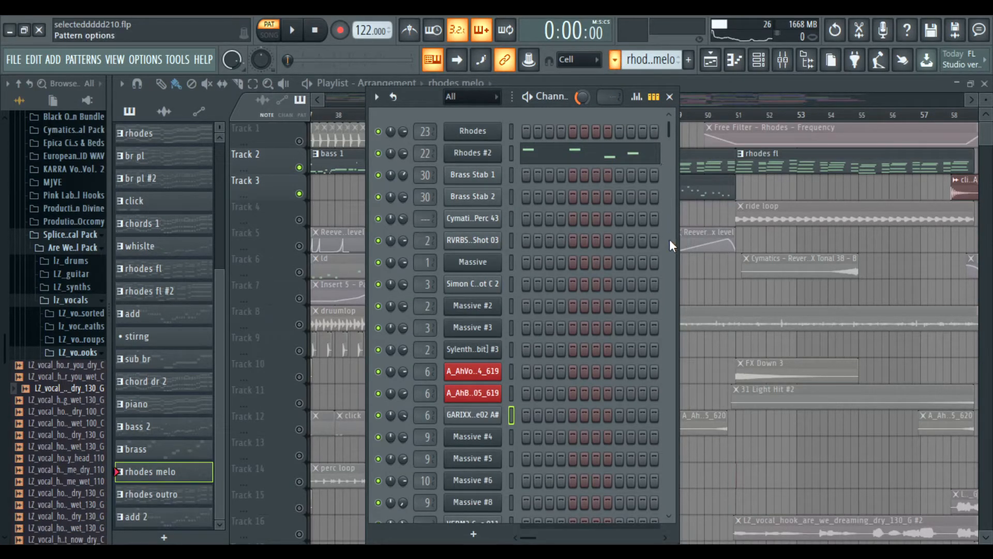
pyautogui.click(653, 198)
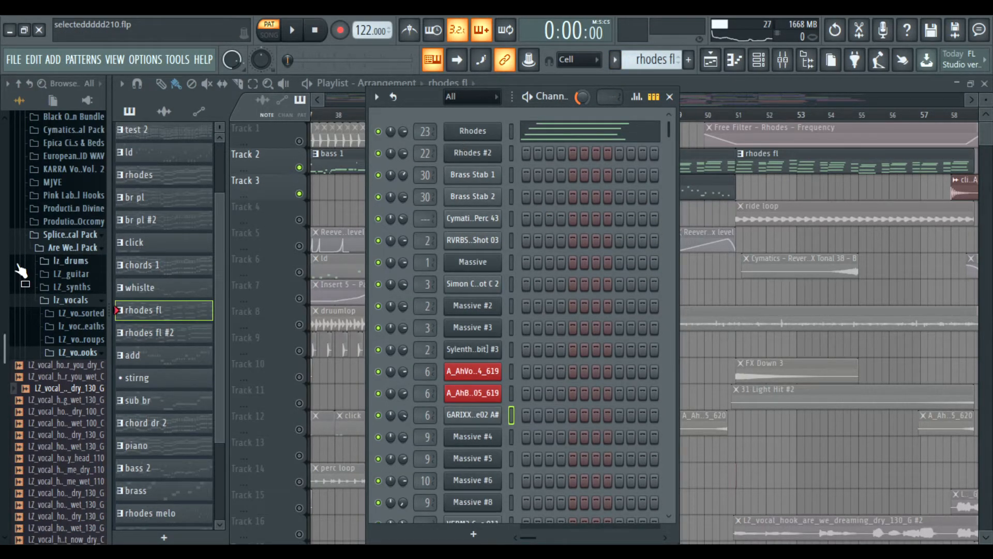
# Step: Widen the browser and expand the Packs folder to look through the sample packs
pyautogui.moveTo(108, 243); pyautogui.dragTo(293, 244)
pyautogui.scroll(6, 171, 264)
pyautogui.scroll(6, 151, 276)
pyautogui.scroll(-3, 103, 339)
pyautogui.scroll(3, 94, 311)
pyautogui.click(80, 253)
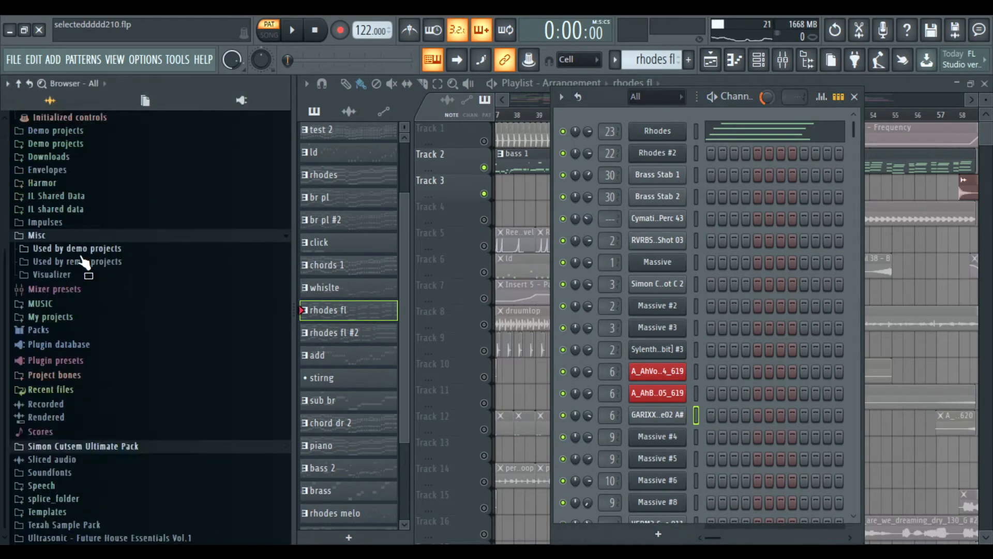
pyautogui.scroll(3, 83, 261)
pyautogui.click(71, 450)
pyautogui.scroll(-8, 100, 310)
pyautogui.scroll(2, 105, 274)
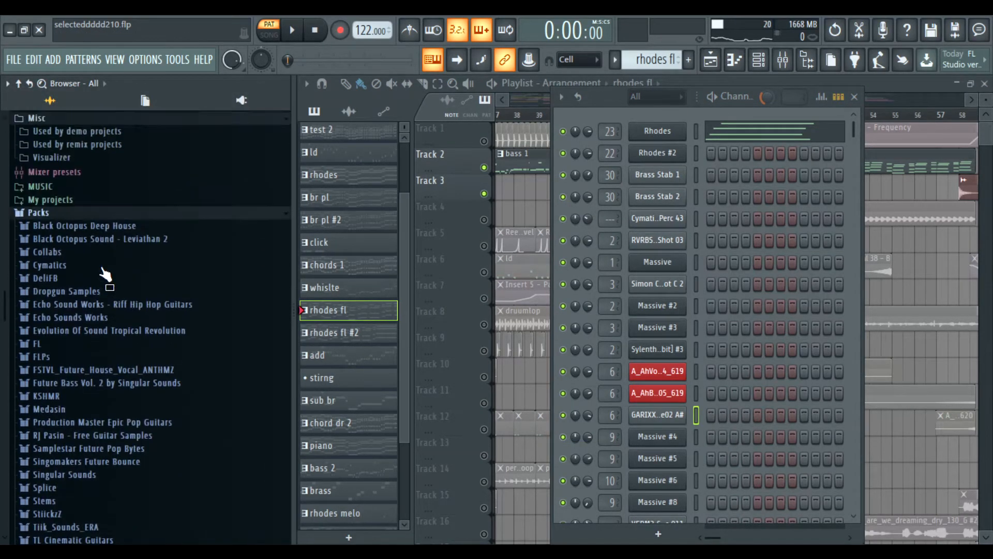
pyautogui.scroll(-3, 101, 271)
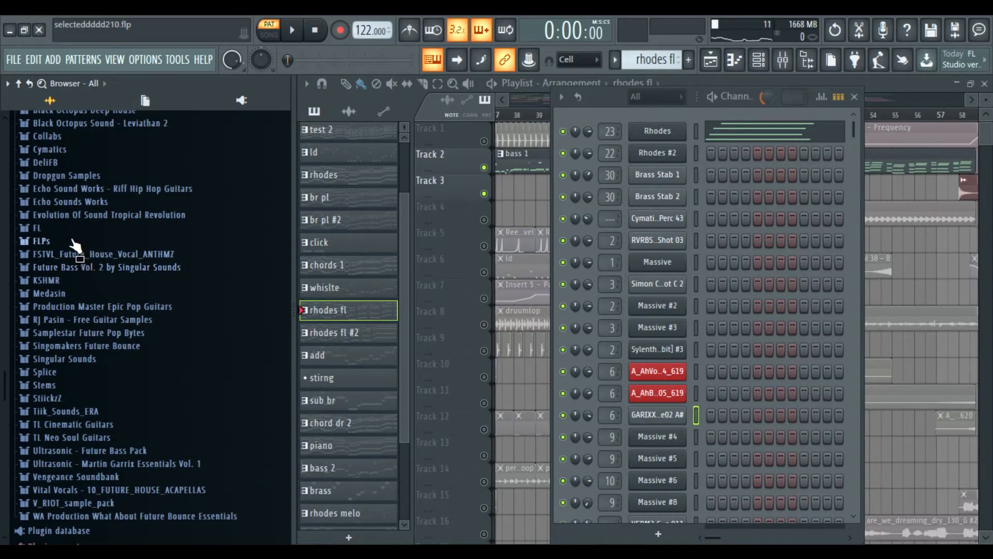
# Step: Expand Instruments > Keyboard in the FL pack to locate the Rhodes preset, and collapse the browser
pyautogui.click(75, 242)
pyautogui.click(75, 185)
pyautogui.click(73, 171)
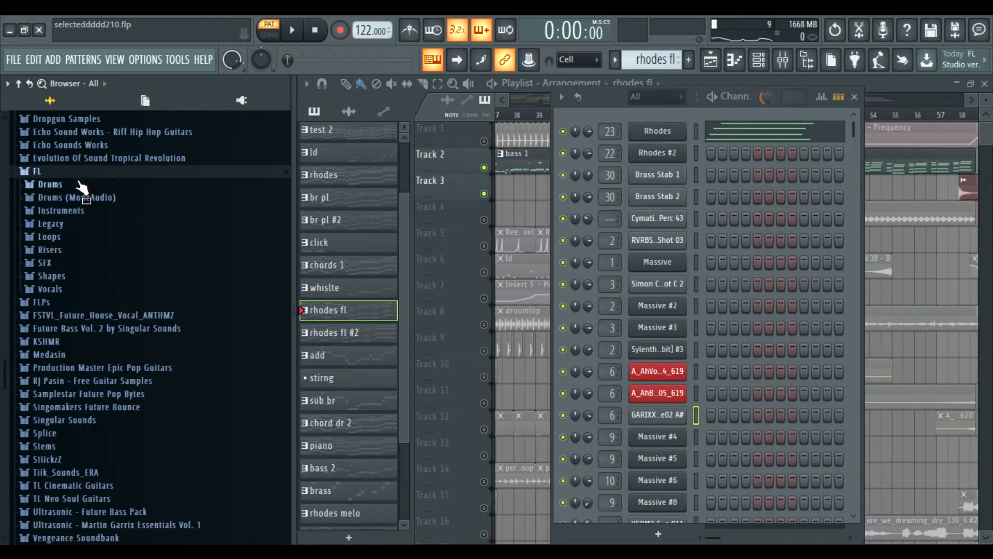
pyautogui.click(76, 210)
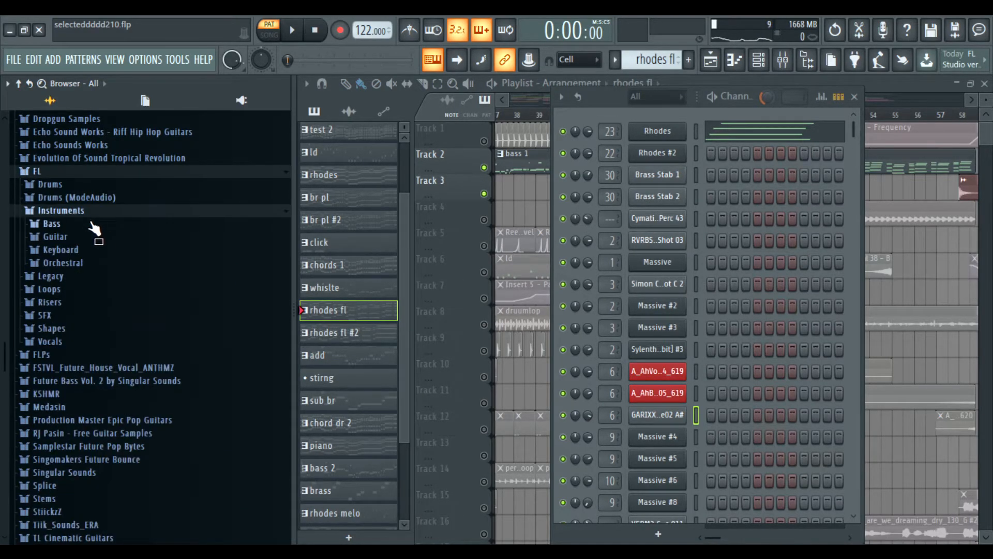
pyautogui.click(68, 250)
pyautogui.moveTo(64, 276); pyautogui.dragTo(56, 284)
pyautogui.moveTo(41, 247); pyautogui.dragTo(154, 274)
pyautogui.moveTo(51, 241); pyautogui.dragTo(134, 303)
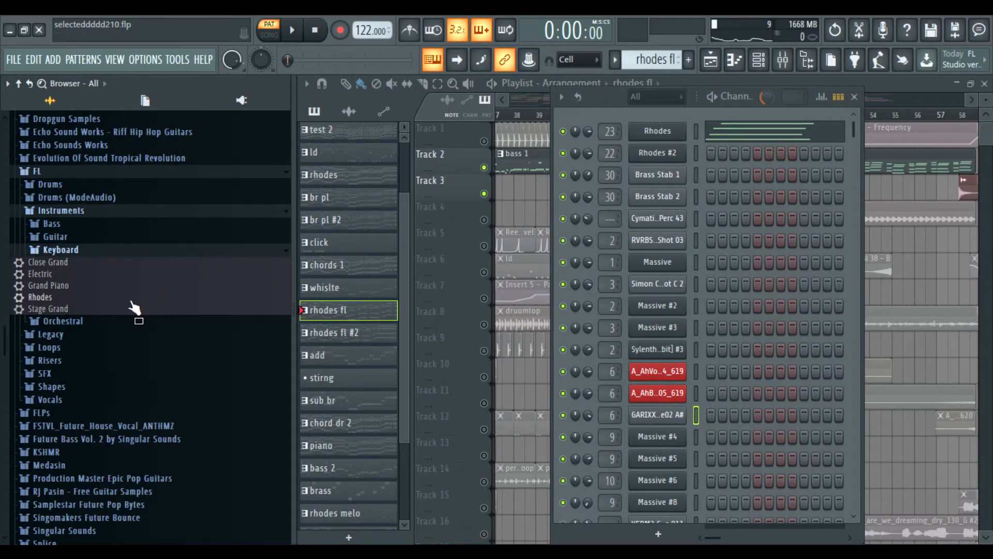
pyautogui.moveTo(294, 284); pyautogui.dragTo(28, 263)
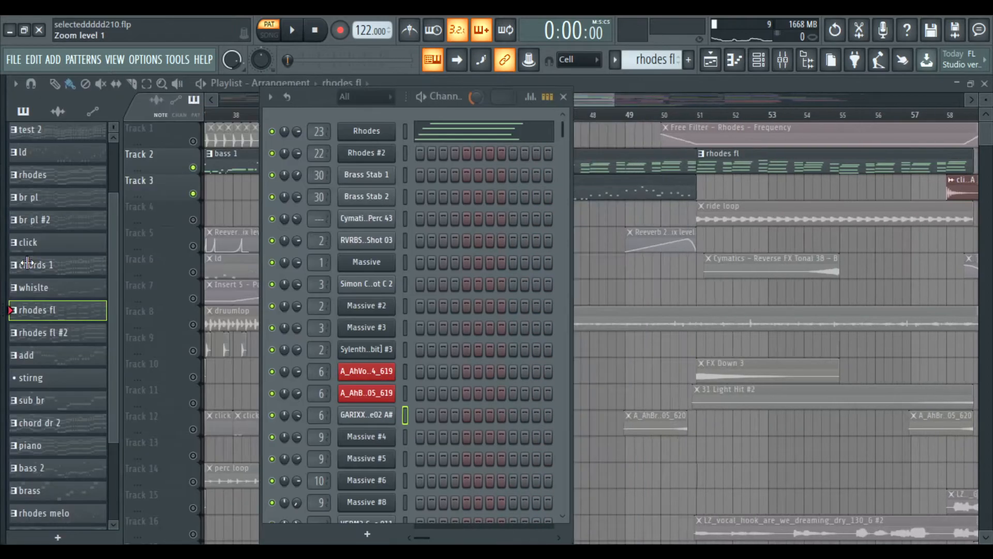
# Step: Open the Rhodes notes of the rhodes fl pattern in the piano roll, play the opening chords and stop
pyautogui.moveTo(325, 94); pyautogui.dragTo(324, 123)
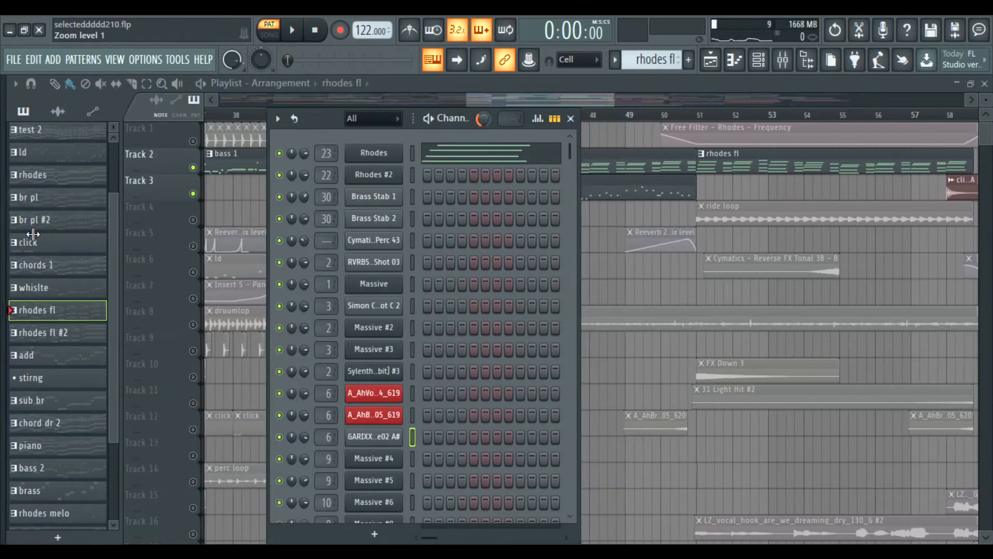
pyautogui.press('space')
pyautogui.click(504, 157)
pyautogui.scroll(-4, 701, 300)
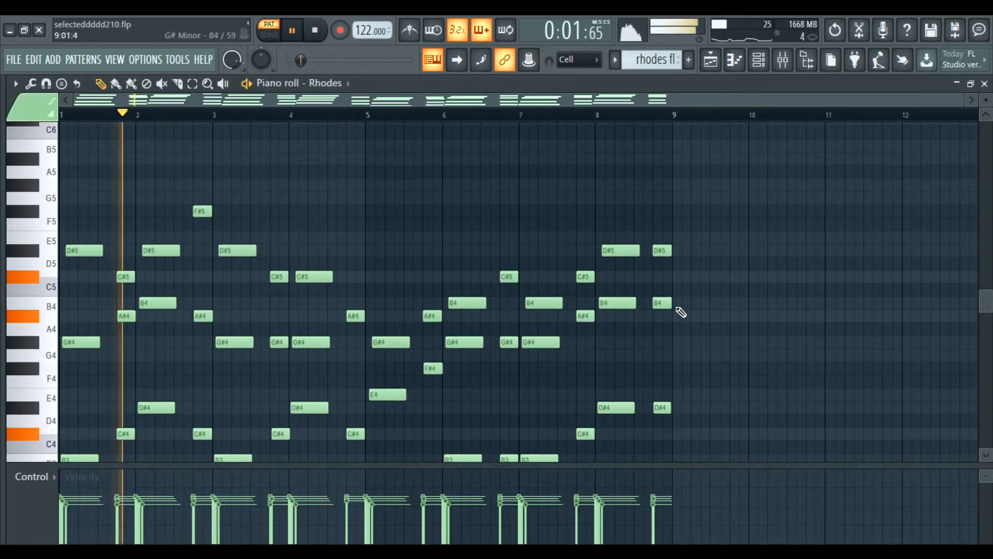
pyautogui.scroll(4, 382, 218)
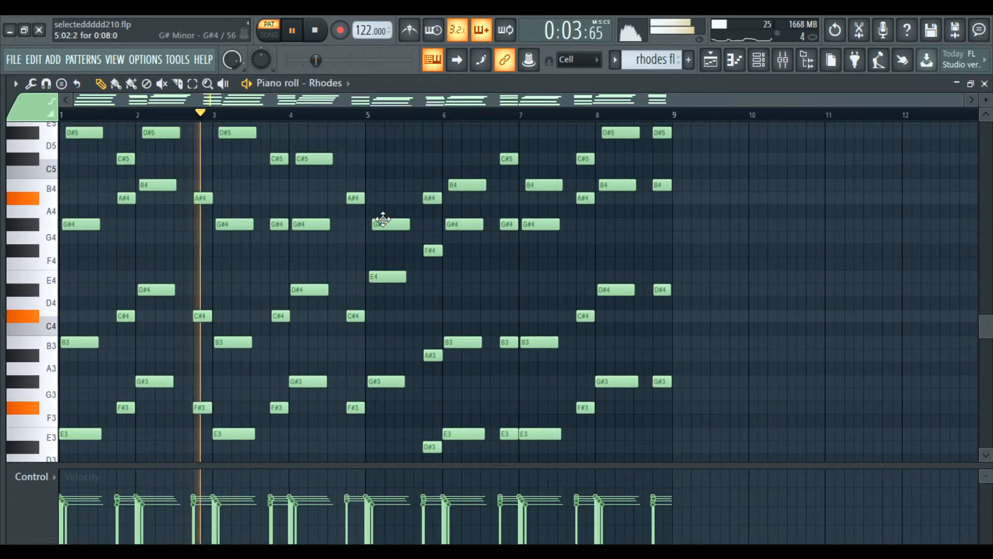
pyautogui.press('space')
# Step: Examine the Rhodes chord notes from the lowest bass notes up to the top voices in the piano roll
pyautogui.scroll(4, 182, 106)
pyautogui.scroll(3, 512, 216)
pyautogui.scroll(-6, 440, 215)
pyautogui.scroll(-1, 287, 107)
pyautogui.scroll(-3, 289, 114)
pyautogui.scroll(4, 277, 155)
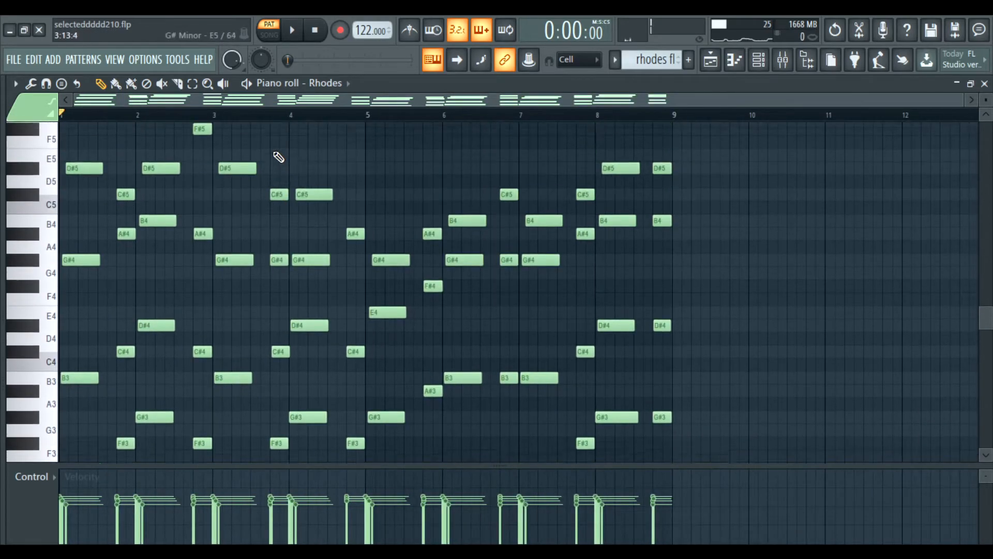
pyautogui.scroll(-3, 323, 166)
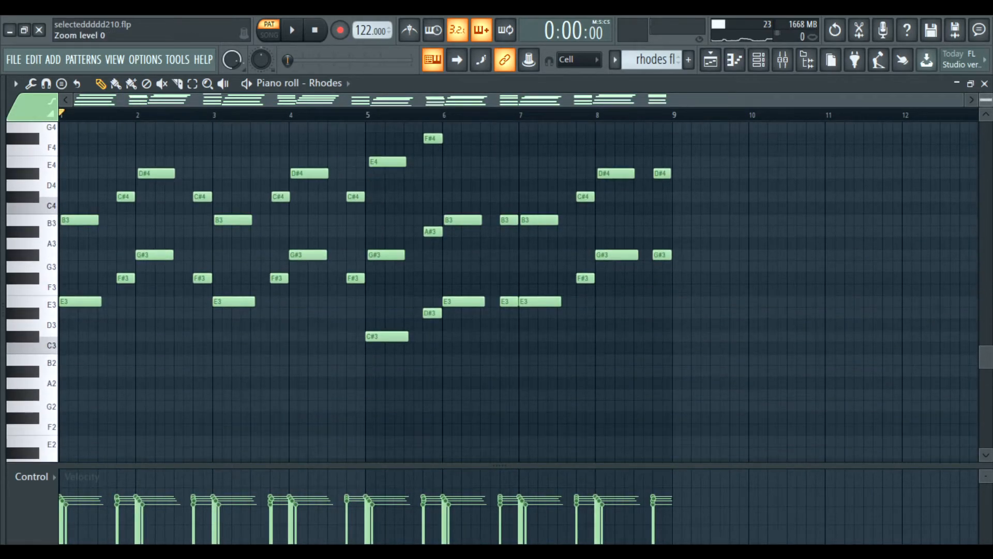
pyautogui.scroll(5, 378, 182)
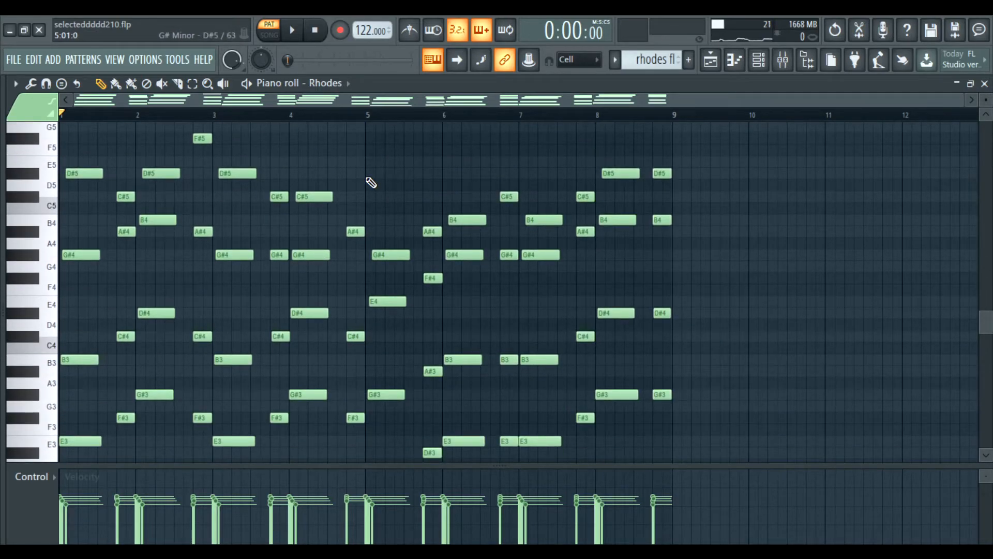
# Step: Try the Strum tool on the Rhodes chords with shifted note starts
pyautogui.hotkey('alt', 's')
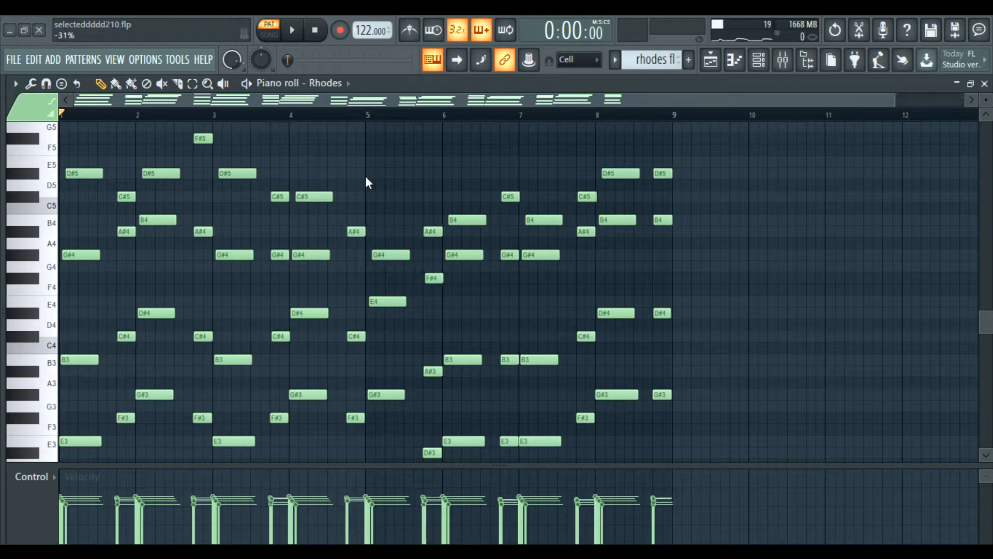
pyautogui.press('Escape')
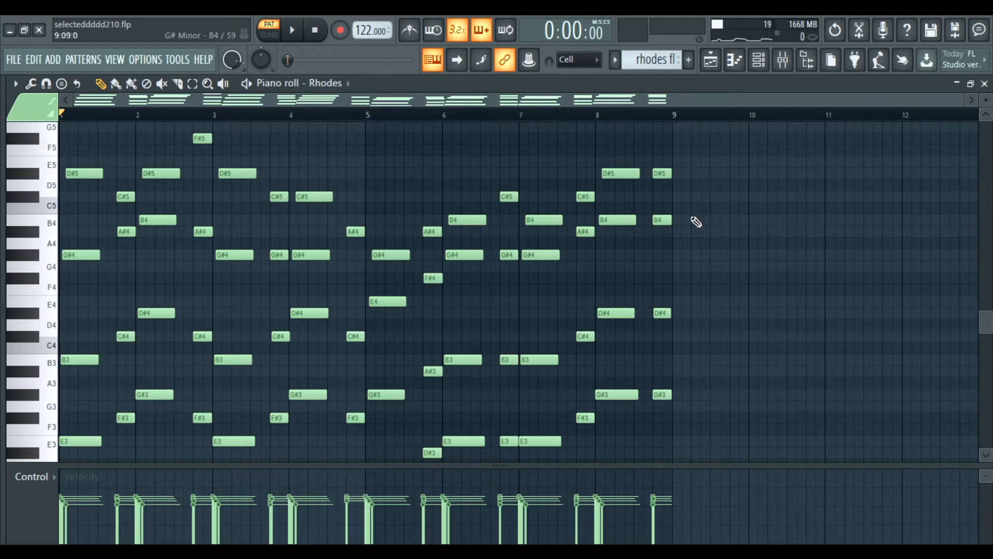
pyautogui.hotkey('alt', 's')
pyautogui.moveTo(603, 237)
pyautogui.mouseDown()
pyautogui.moveTo(603, 220)
pyautogui.moveTo(603, 232)
pyautogui.mouseUp()
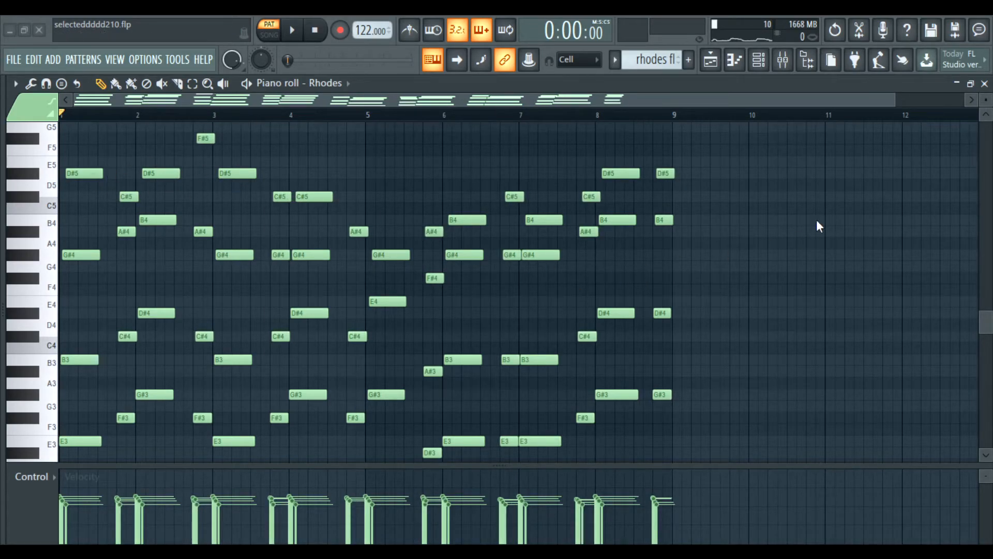
pyautogui.press('Escape')
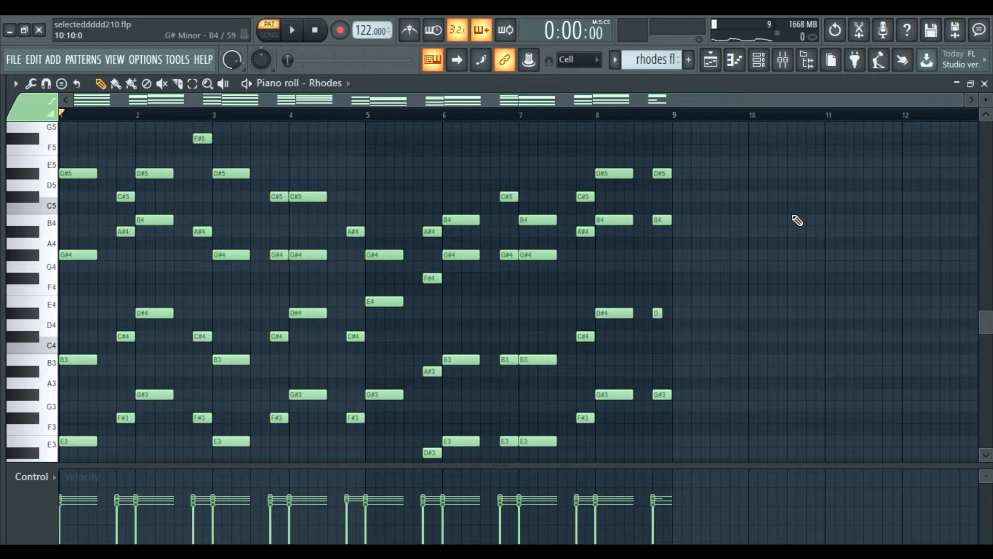
# Step: Try strumming the Rhodes chords with adjusted start tension and velocity strength, and quantize the notes back onto the grid
pyautogui.hotkey('alt', 's')
pyautogui.moveTo(604, 219); pyautogui.dragTo(624, 196)
pyautogui.moveTo(660, 248); pyautogui.dragTo(660, 268)
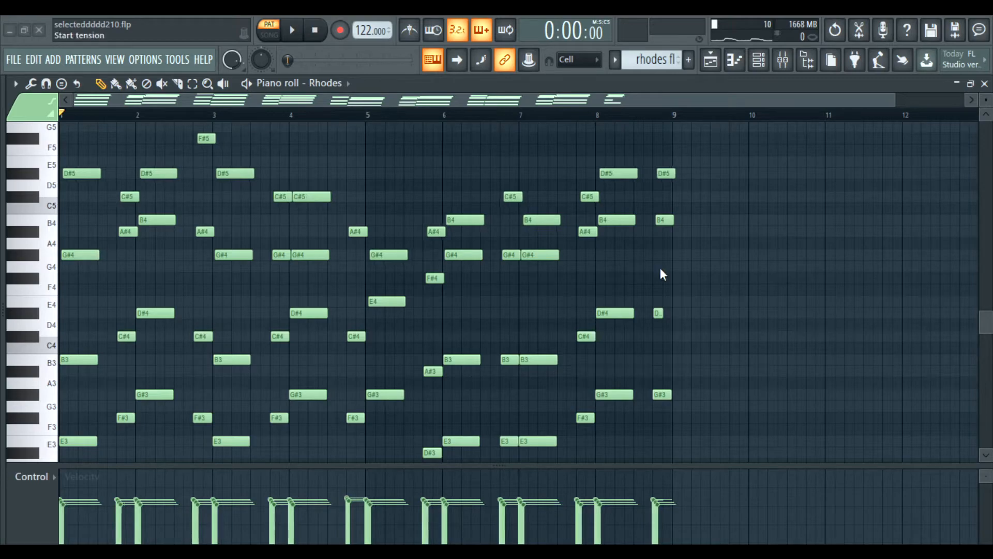
pyautogui.moveTo(648, 310)
pyautogui.mouseDown()
pyautogui.moveTo(649, 330)
pyautogui.moveTo(649, 310)
pyautogui.mouseUp()
pyautogui.moveTo(621, 251); pyautogui.dragTo(621, 241)
pyautogui.moveTo(621, 311); pyautogui.dragTo(620, 308)
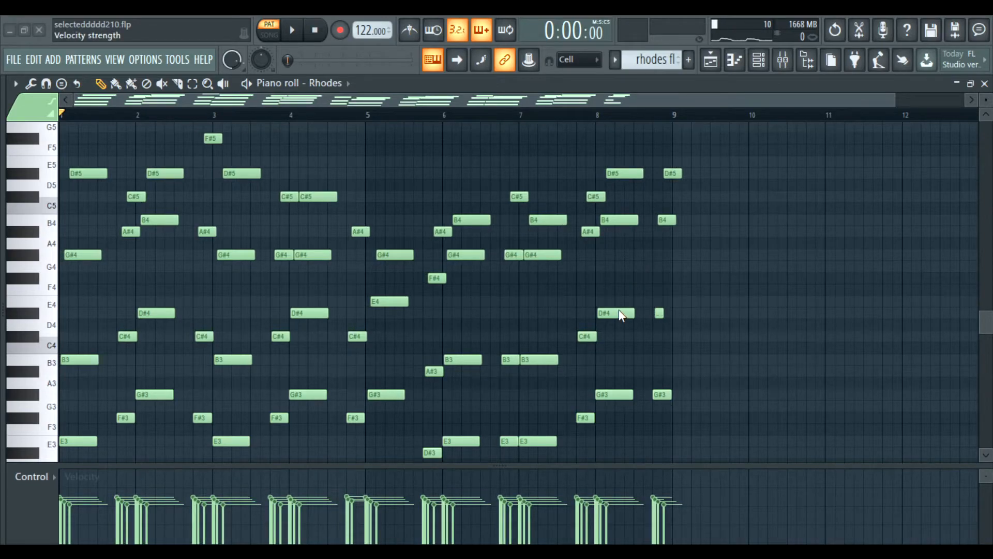
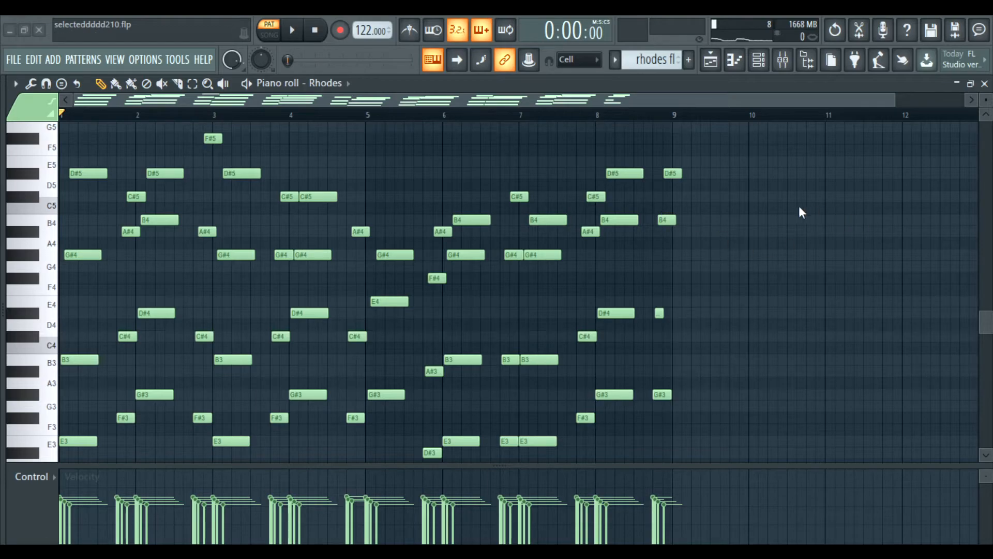
pyautogui.hotkey('ctrl', 'q')
# Step: Play the rhodes fl pattern briefly and return to the playlist arrangement
pyautogui.scroll(3, 622, 192)
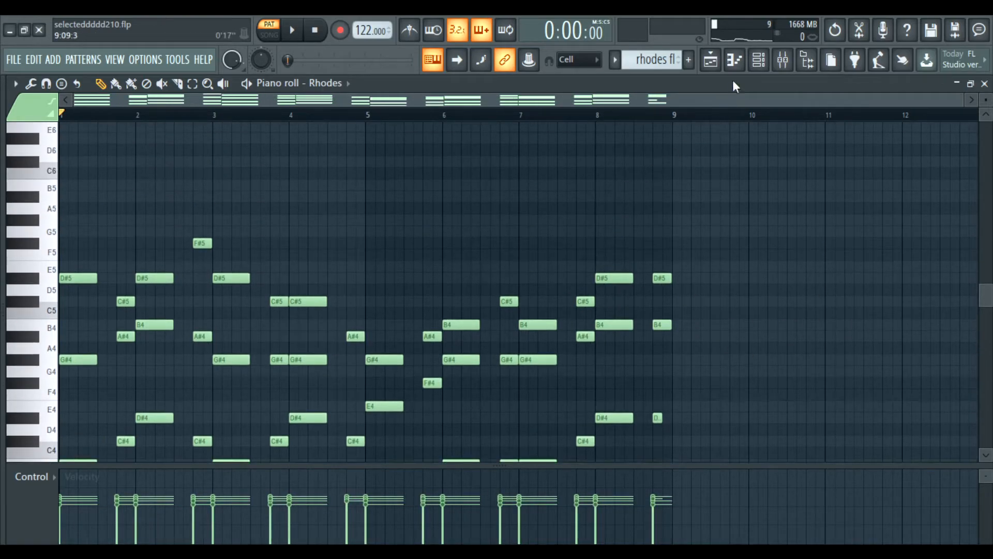
pyautogui.click(759, 60)
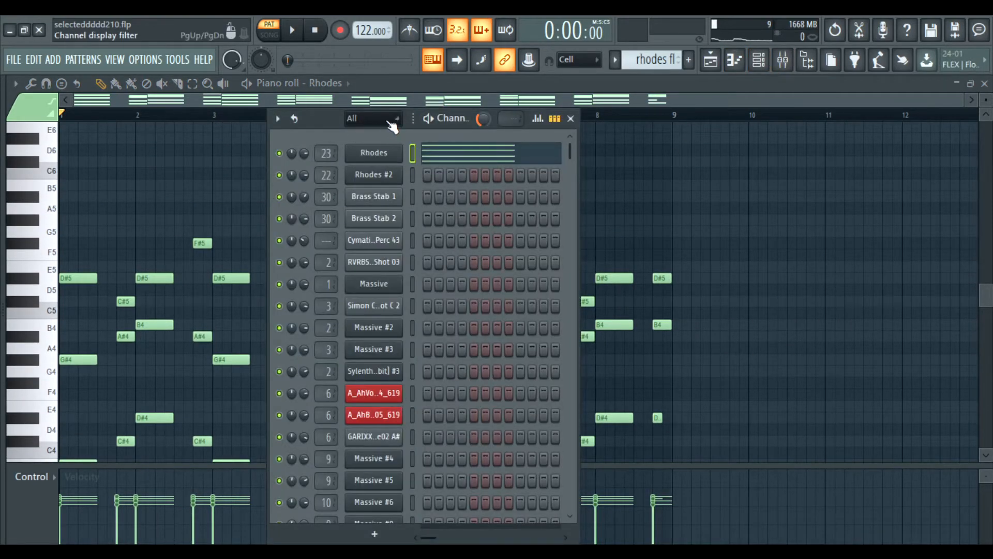
pyautogui.press('space')
pyautogui.press('space')
pyautogui.click(711, 60)
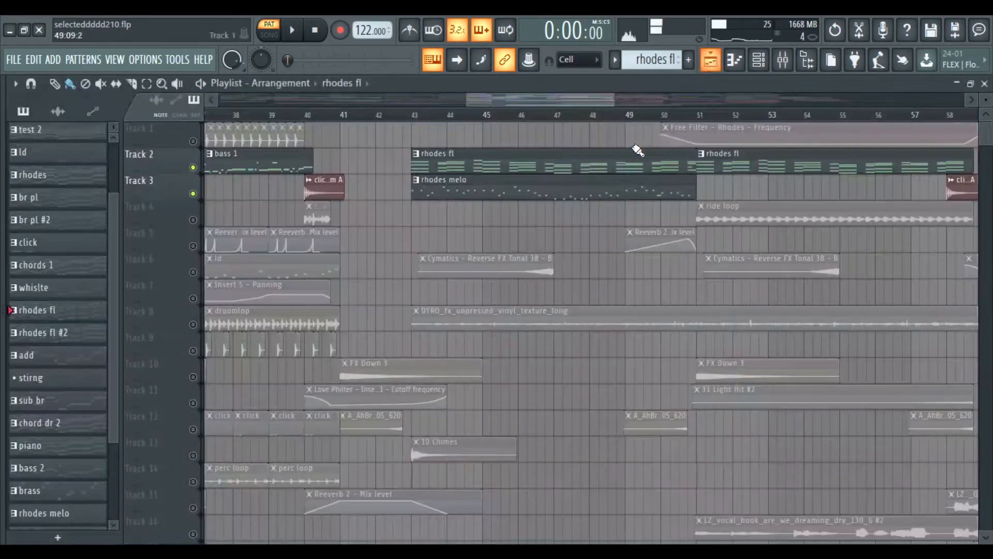
# Step: Solo the rhodes melo clip on Track 3 and play it from bar 43
pyautogui.click(413, 115)
pyautogui.scroll(-1, 193, 203)
pyautogui.scroll(1, 207, 206)
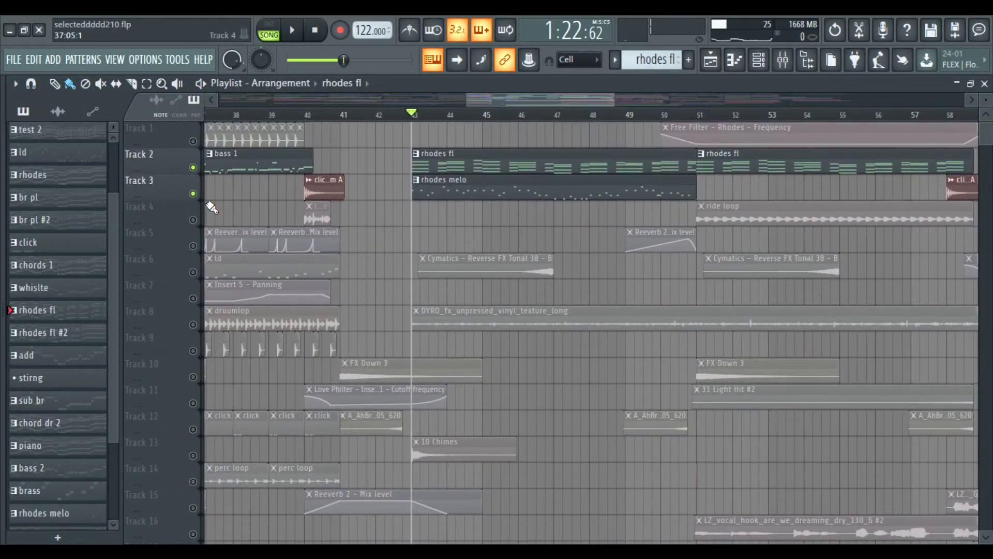
pyautogui.scroll(-1, 212, 207)
pyautogui.press('space')
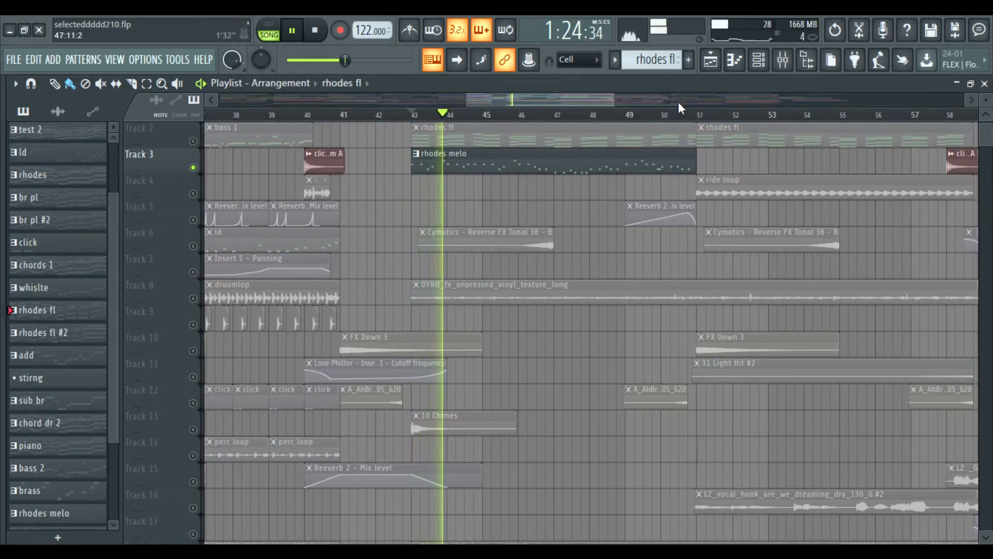
# Step: Select the rhodes melo pattern and view its Rhodes #2 instrument, closing the channel rack when done
pyautogui.click(759, 60)
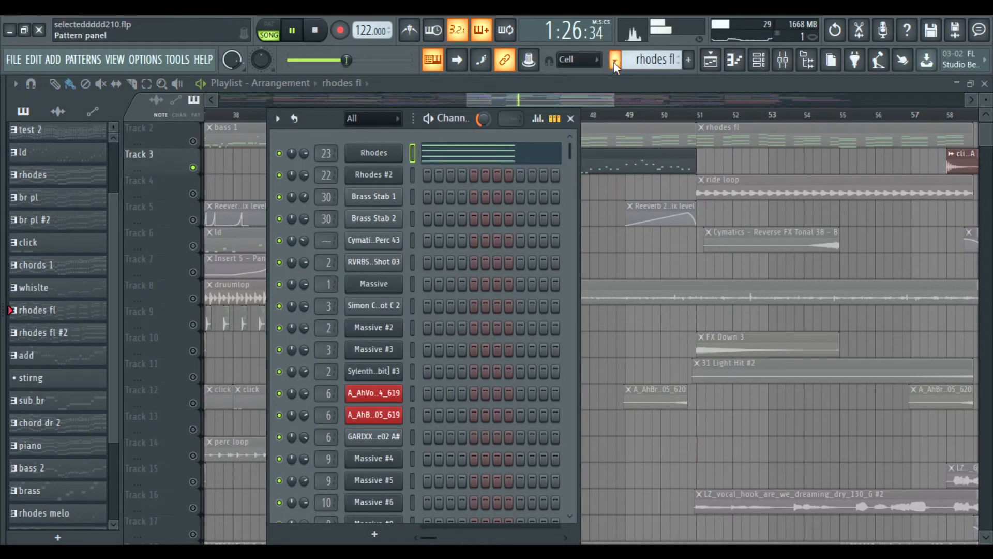
pyautogui.click(665, 329)
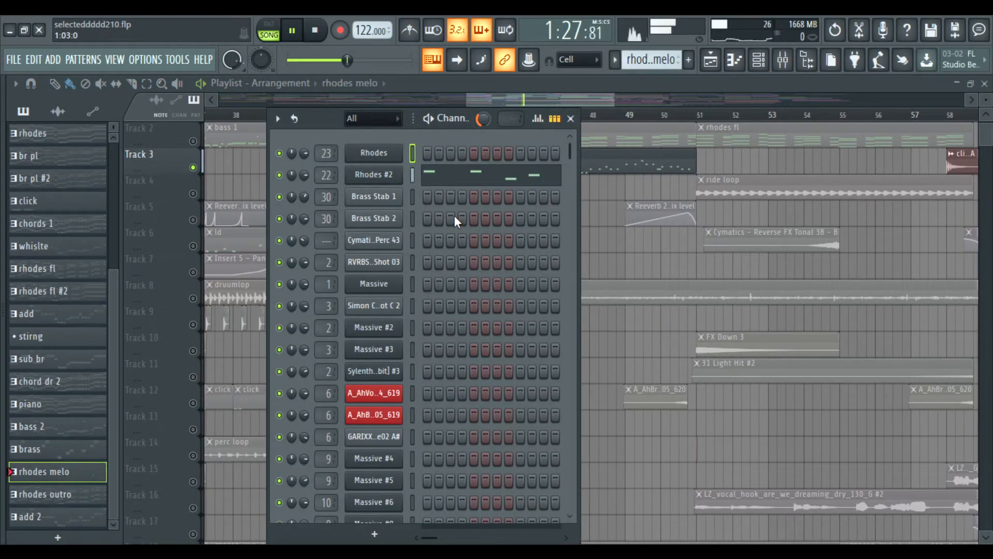
pyautogui.click(361, 178)
pyautogui.click(729, 178)
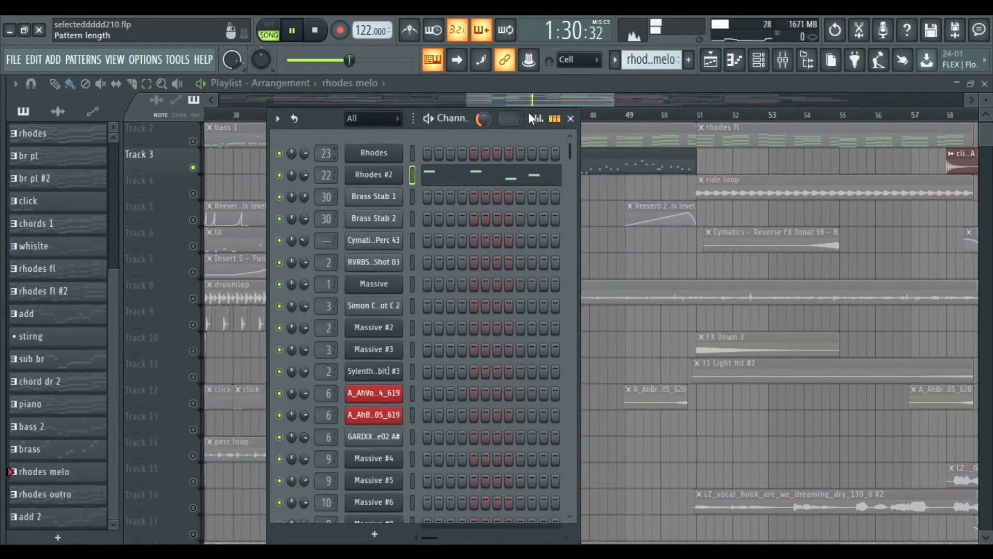
pyautogui.click(570, 119)
# Step: Stop playback and turn off the solo so all tracks in the arrangement are active
pyautogui.scroll(1, 343, 176)
pyautogui.scroll(-4, 344, 176)
pyautogui.press('space')
pyautogui.scroll(4, 344, 176)
pyautogui.rightClick(193, 167)
pyautogui.rightClick(194, 167)
pyautogui.scroll(-7, 425, 236)
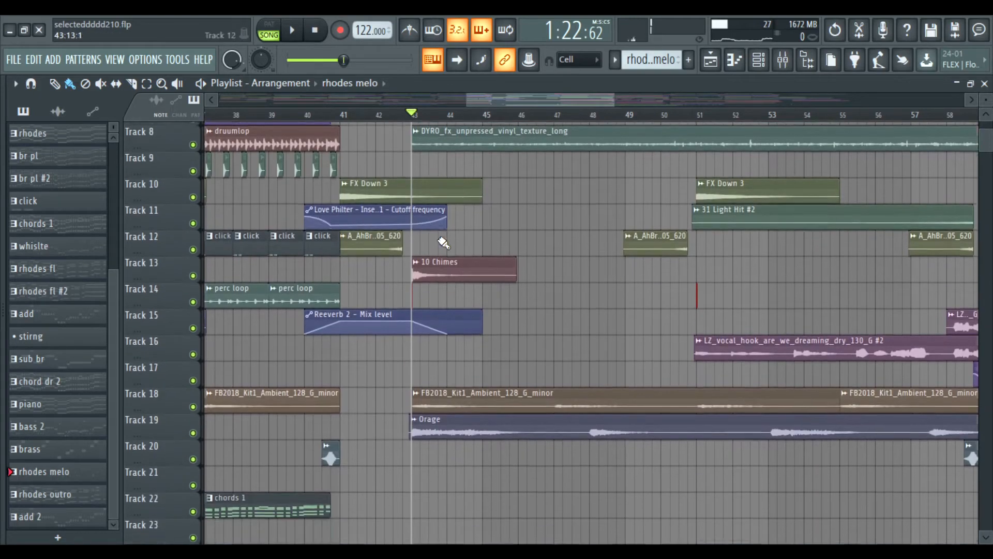
# Step: Solo the Orage clip on Track 19 and listen to it from bar 43
pyautogui.scroll(-6, 443, 242)
pyautogui.rightClick(193, 272)
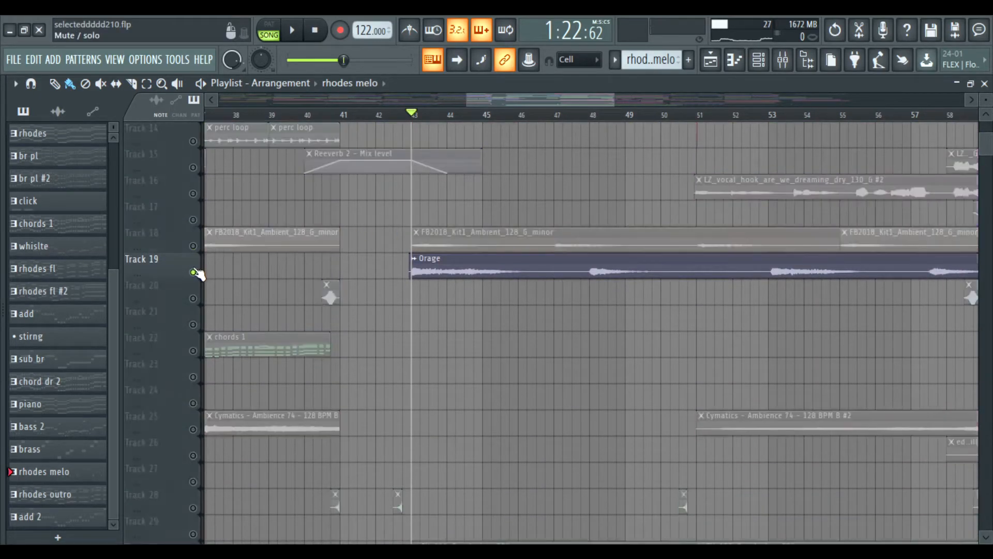
pyautogui.press('space')
pyautogui.scroll(-4, 266, 260)
pyautogui.scroll(3, 260, 250)
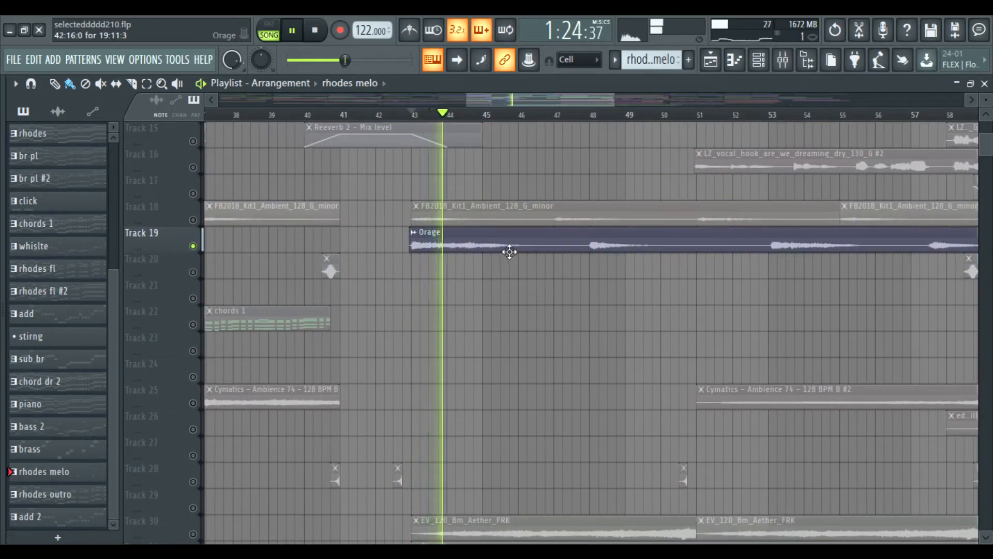
pyautogui.scroll(-1, 328, 255)
pyautogui.scroll(5, 333, 271)
pyautogui.scroll(-1, 325, 270)
pyautogui.scroll(10, 324, 270)
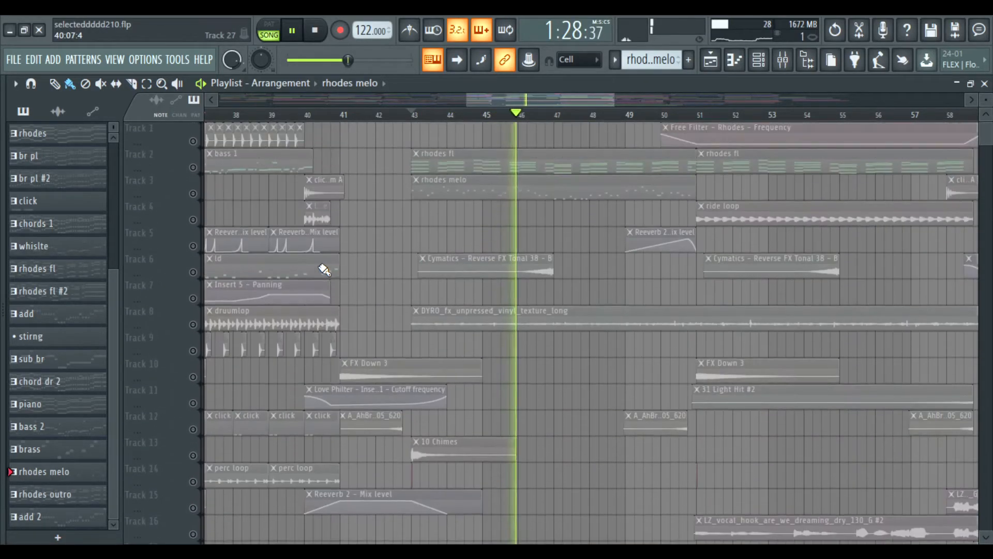
# Step: Audition another of the break's layers in solo and stop playback
pyautogui.scroll(-2, 321, 271)
pyautogui.press('space')
pyautogui.rightClick(194, 407)
pyautogui.press('space')
pyautogui.scroll(2, 244, 343)
pyautogui.press('space')
# Step: Reactivate all tracks and play the full break from bar 43, reviewing its effect, texture and ambience layers
pyautogui.rightClick(194, 221)
pyautogui.press('space')
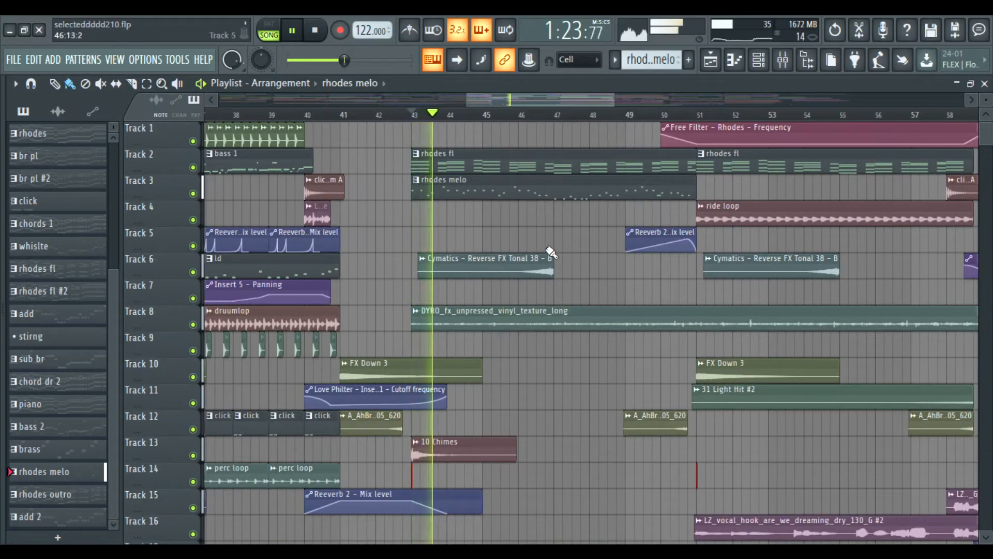
pyautogui.hscroll(2, 468, 244)
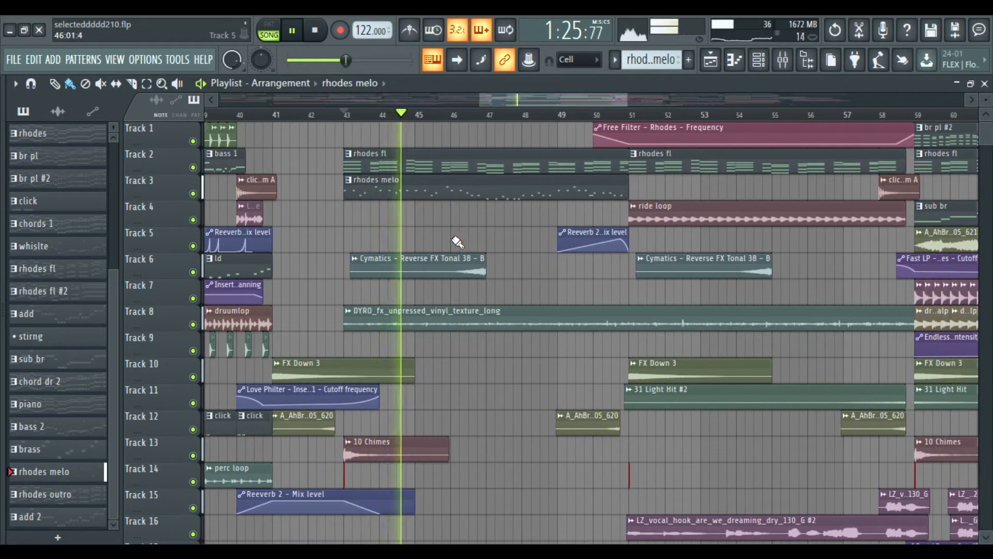
pyautogui.hscroll(3, 459, 249)
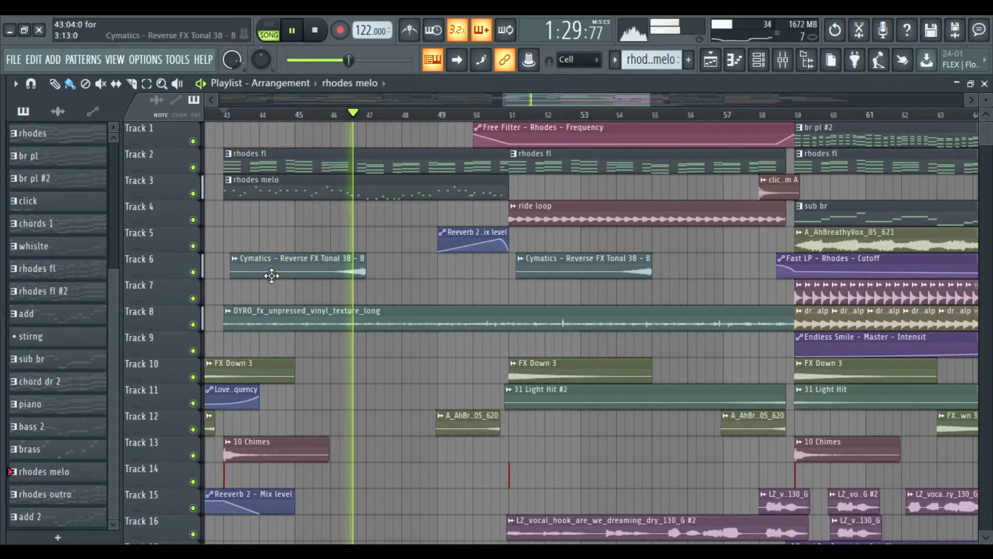
pyautogui.scroll(-5, 274, 275)
pyautogui.scroll(-6, 276, 278)
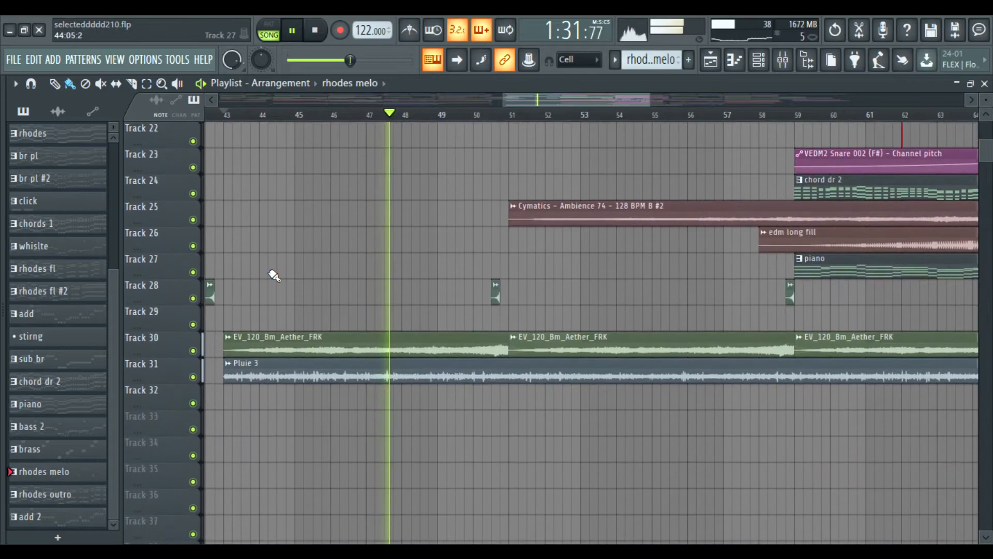
pyautogui.scroll(6, 273, 276)
pyautogui.scroll(5, 269, 273)
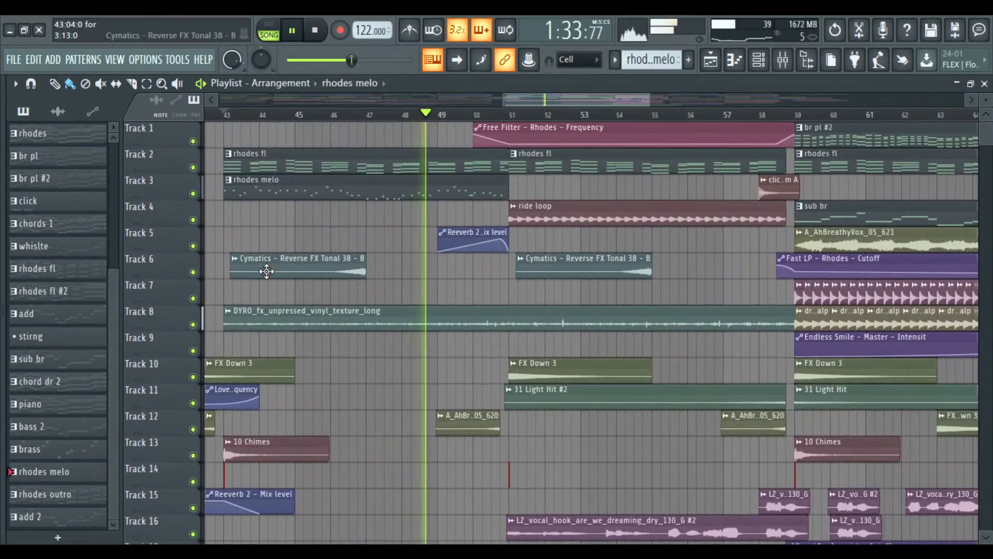
pyautogui.scroll(-4, 267, 271)
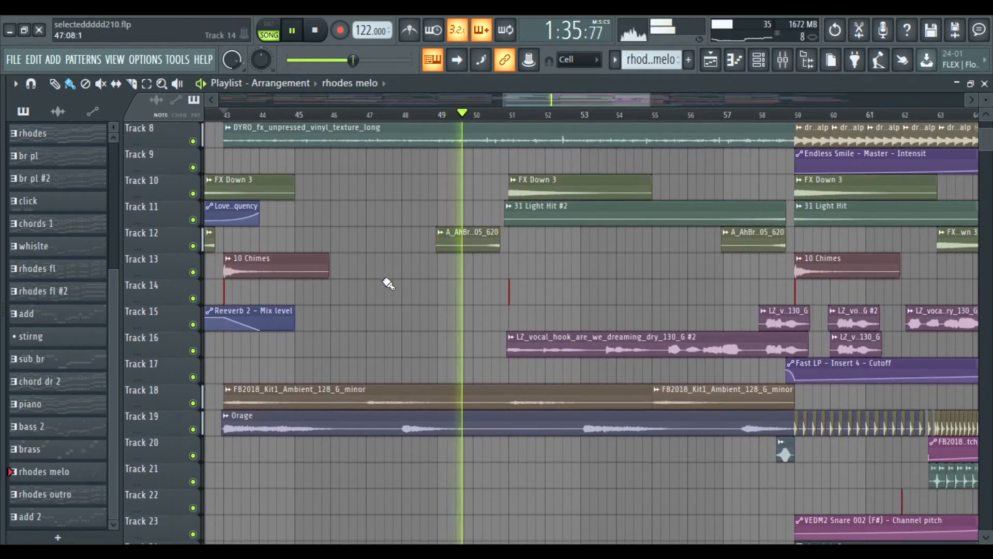
# Step: Play the arrangement from bar 50 and review the layers of the second half of the break
pyautogui.scroll(3, 362, 259)
pyautogui.press('space')
pyautogui.click(473, 115)
pyautogui.scroll(-2, 472, 124)
pyautogui.scroll(1, 463, 171)
pyautogui.press('space')
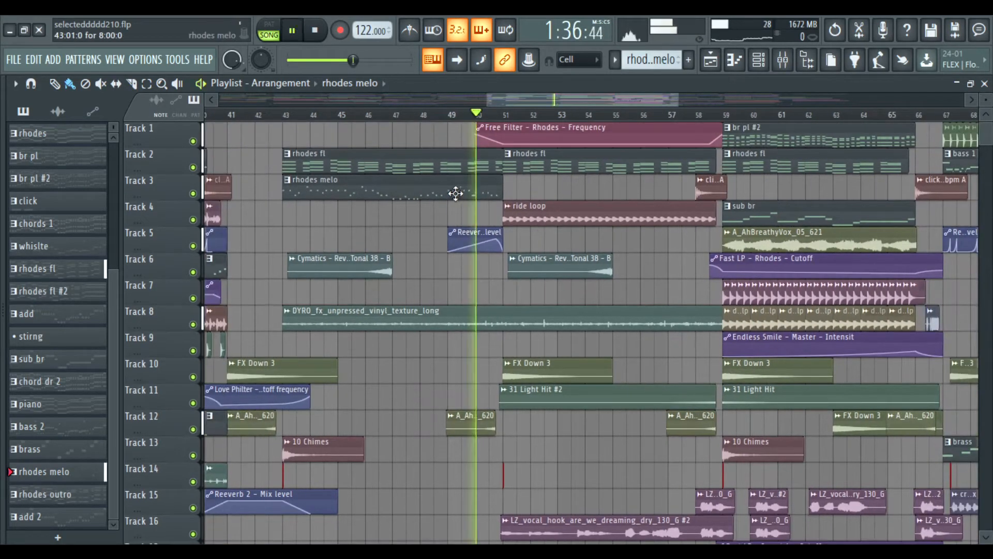
pyautogui.hscroll(2, 321, 236)
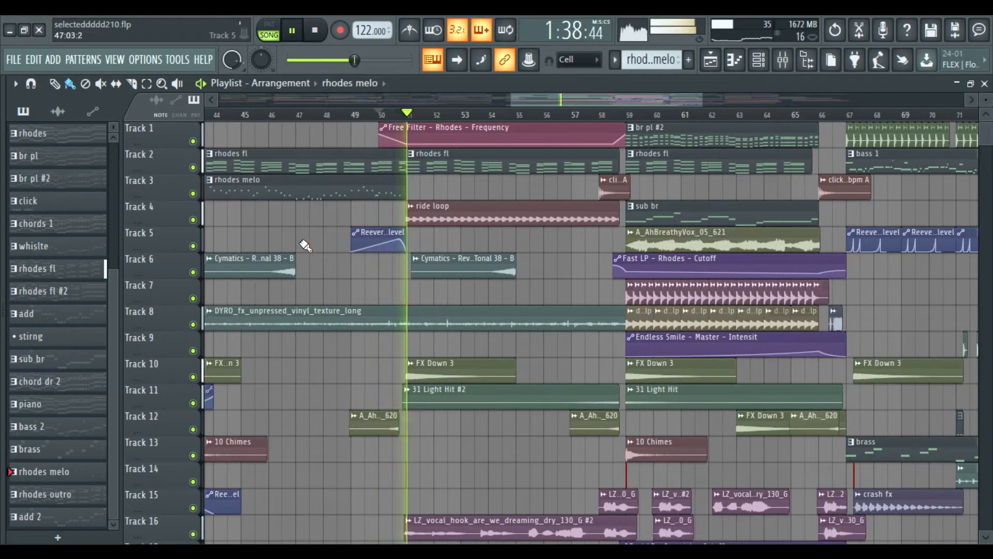
pyautogui.scroll(-3, 303, 251)
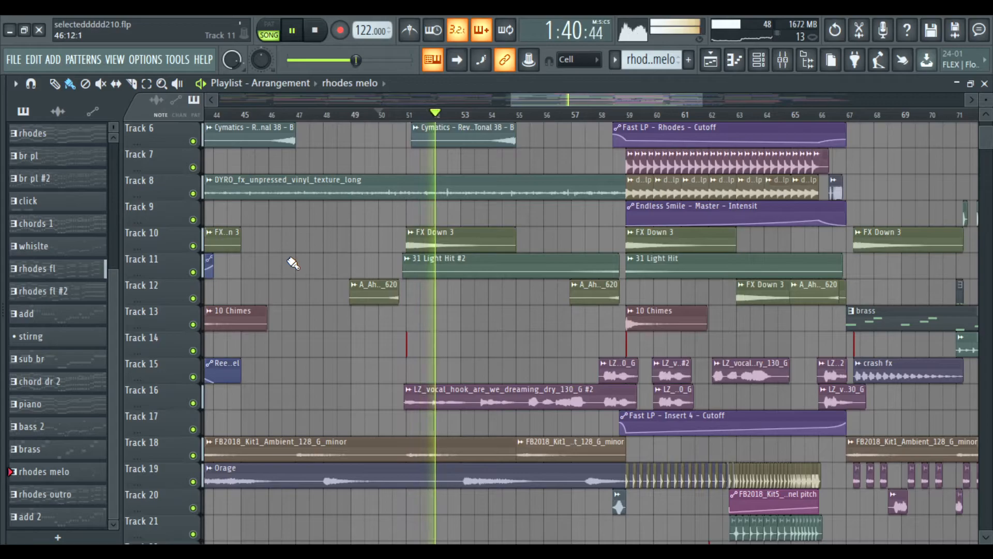
pyautogui.scroll(-1, 292, 265)
pyautogui.scroll(-8, 289, 266)
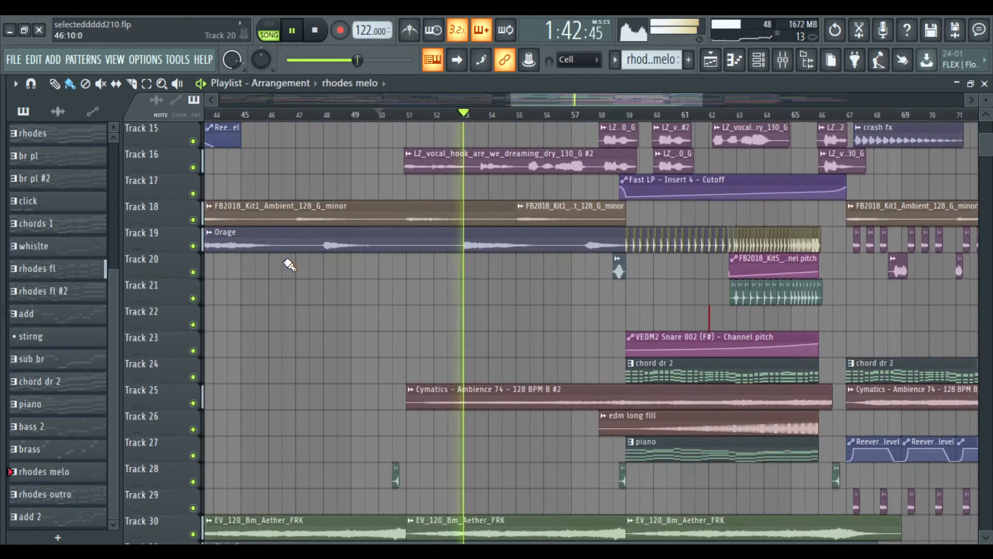
pyautogui.scroll(6, 289, 264)
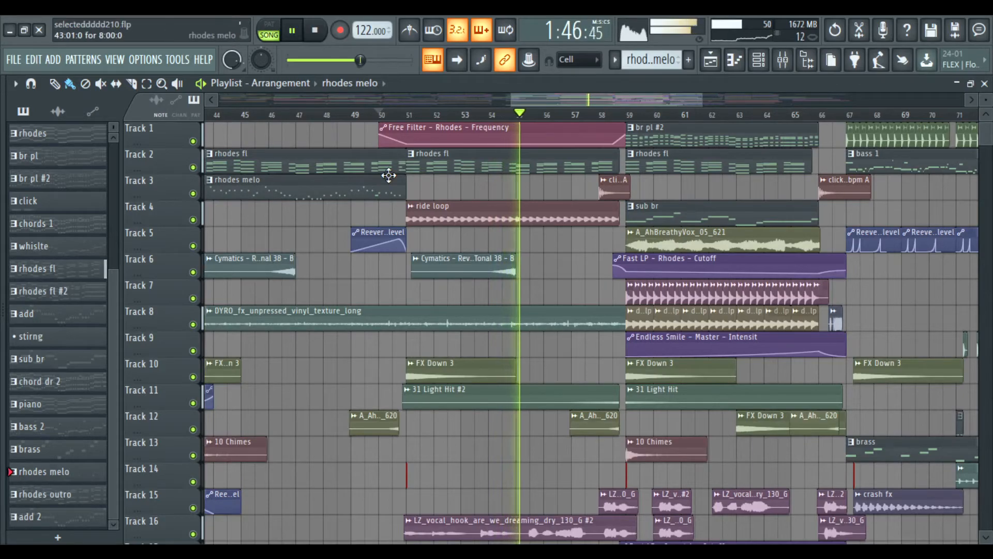
# Step: Solo the rhodes fl clips with the Free Filter frequency automation on Track 1 and play them from around bar 50
pyautogui.press('space')
pyautogui.click(413, 115)
pyautogui.scroll(-2, 410, 181)
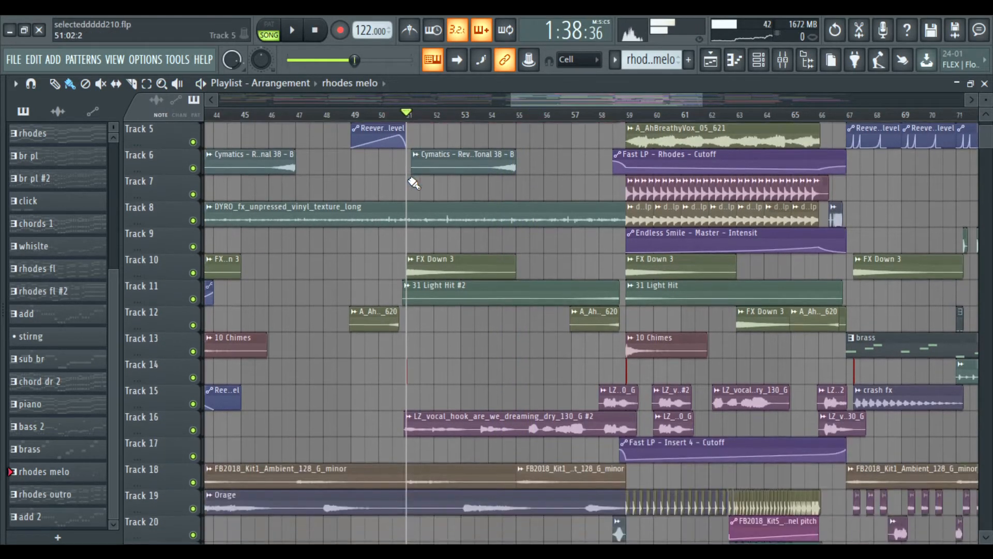
pyautogui.scroll(2, 406, 156)
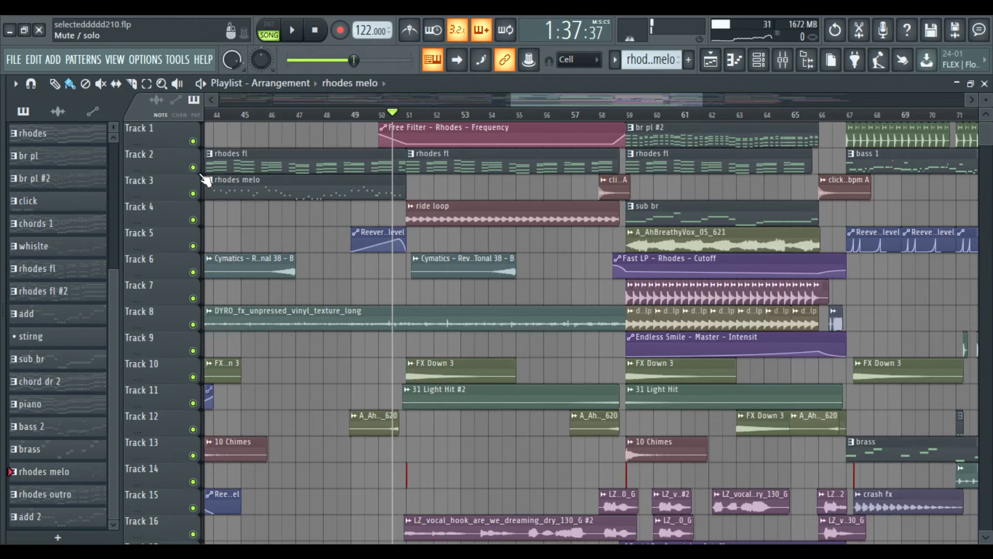
pyautogui.rightClick(193, 167)
pyautogui.click(193, 141)
pyautogui.press('space')
pyautogui.press('space')
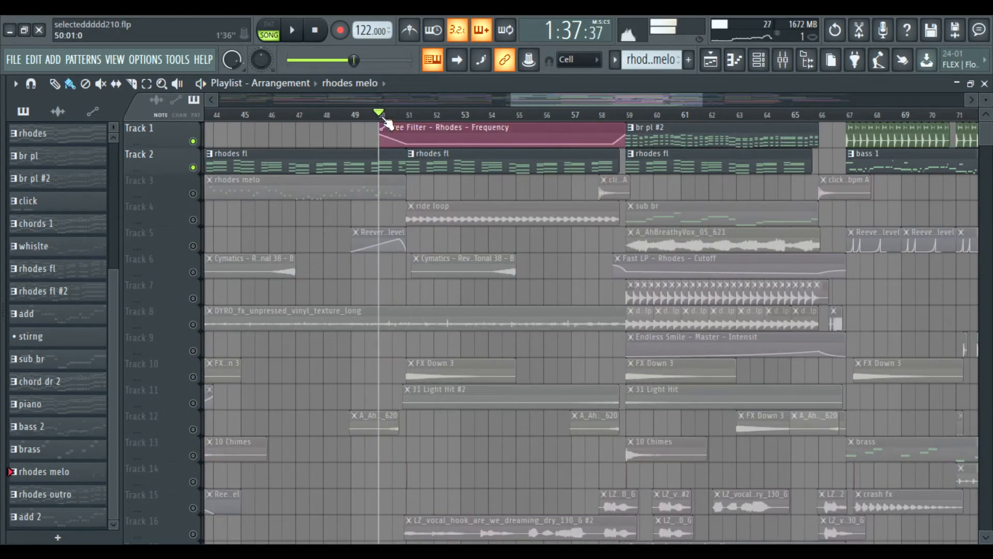
# Step: Audition the ride loop on Track 4 and the LZ_vocal_hook clip on Track 16 in solo
pyautogui.scroll(-1, 394, 203)
pyautogui.scroll(1, 290, 199)
pyautogui.click(193, 220)
pyautogui.scroll(-7, 398, 206)
pyautogui.click(193, 351)
pyautogui.press('space')
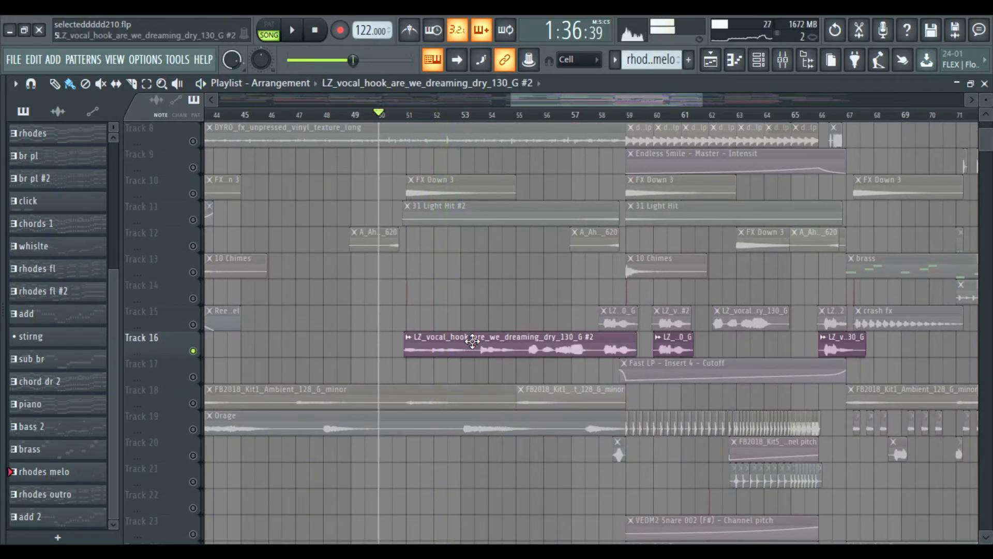
# Step: Open the channel settings of the LZ_vocal_hook_are_we_dreaming_dry_130_G #2 clip to inspect them, and close them
pyautogui.doubleClick(472, 341)
pyautogui.moveTo(323, 237); pyautogui.dragTo(321, 212)
pyautogui.click(538, 206)
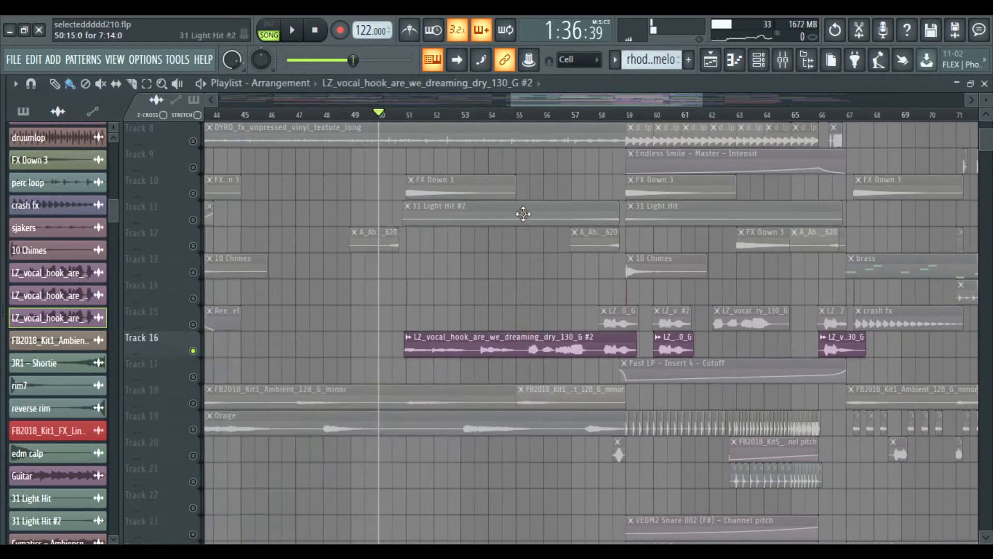
# Step: Stop playback and turn off the Track 16 solo so all playlist tracks are active again
pyautogui.press('space')
pyautogui.click(193, 194)
pyautogui.rightClick(193, 194)
pyautogui.press('space')
pyautogui.scroll(-6, 380, 242)
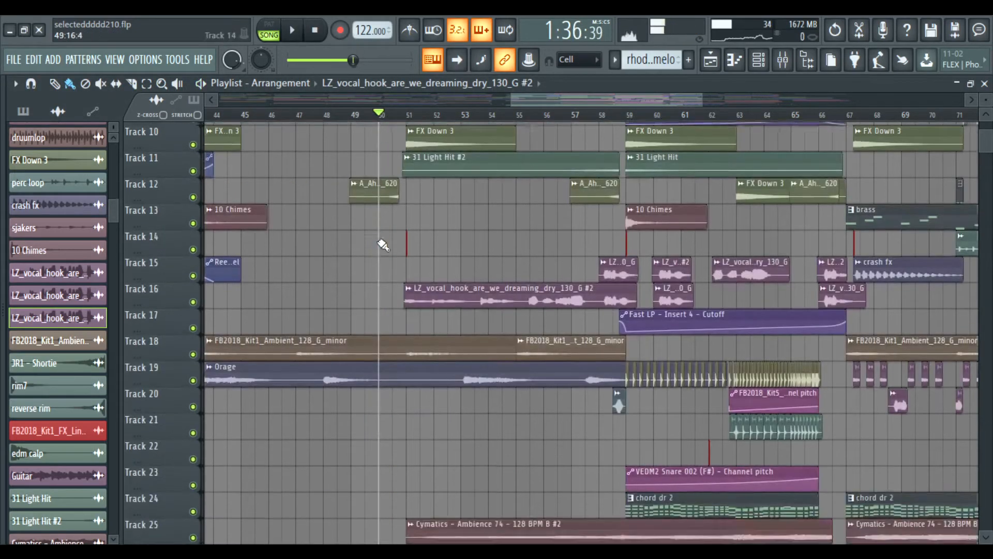
pyautogui.scroll(13, 324, 240)
pyautogui.scroll(1, 324, 244)
# Step: Play the full arrangement from bar 51 and review the layers of the break's second half
pyautogui.moveTo(418, 115); pyautogui.dragTo(408, 114)
pyautogui.scroll(-3, 372, 222)
pyautogui.scroll(-3, 439, 252)
pyautogui.scroll(1, 453, 249)
pyautogui.scroll(-10, 458, 204)
pyautogui.scroll(-5, 456, 207)
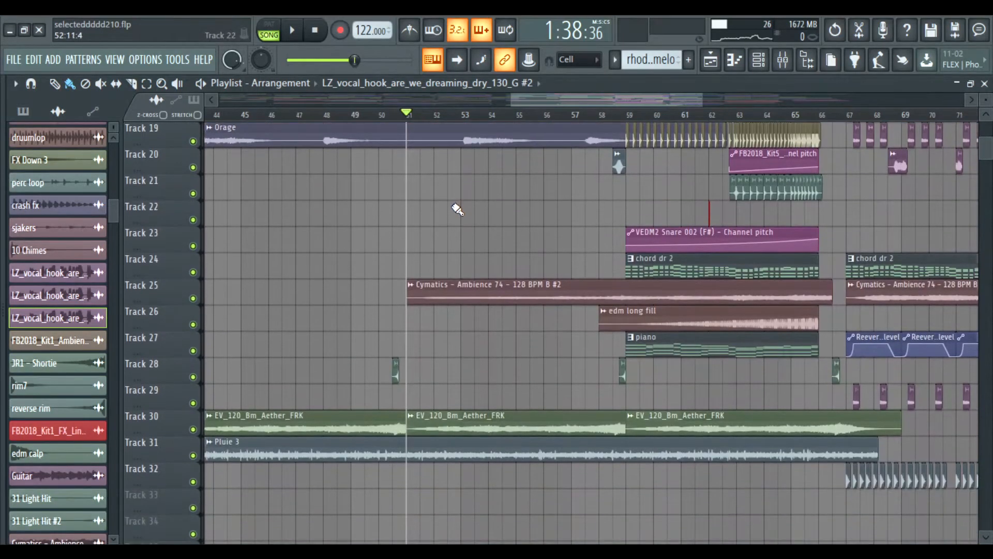
pyautogui.press('space')
pyautogui.scroll(12, 459, 213)
pyautogui.scroll(9, 460, 215)
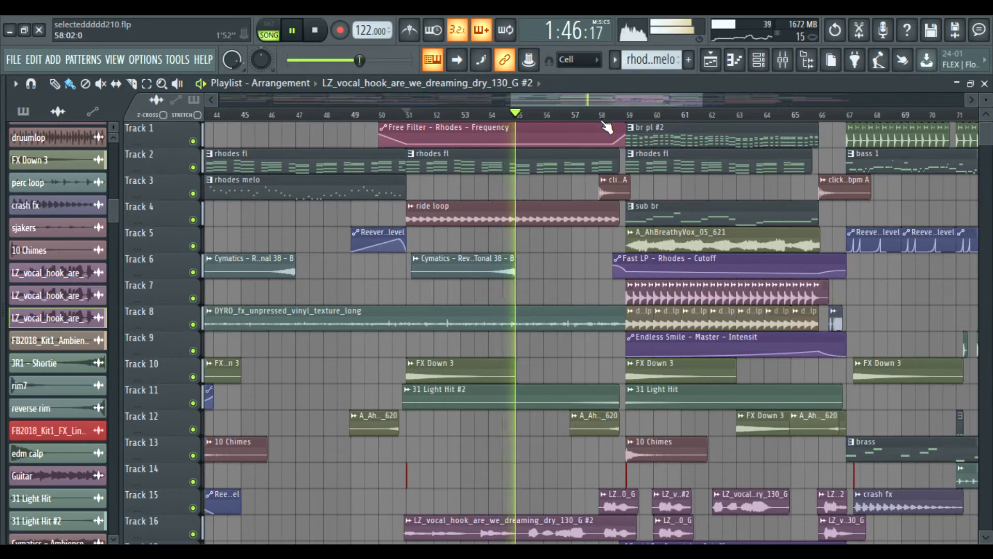
# Step: Play the transition out of the break from around bar 58 and review the layers of the following build-up
pyautogui.click(583, 120)
pyautogui.hscroll(4, 479, 207)
pyautogui.scroll(-7, 428, 184)
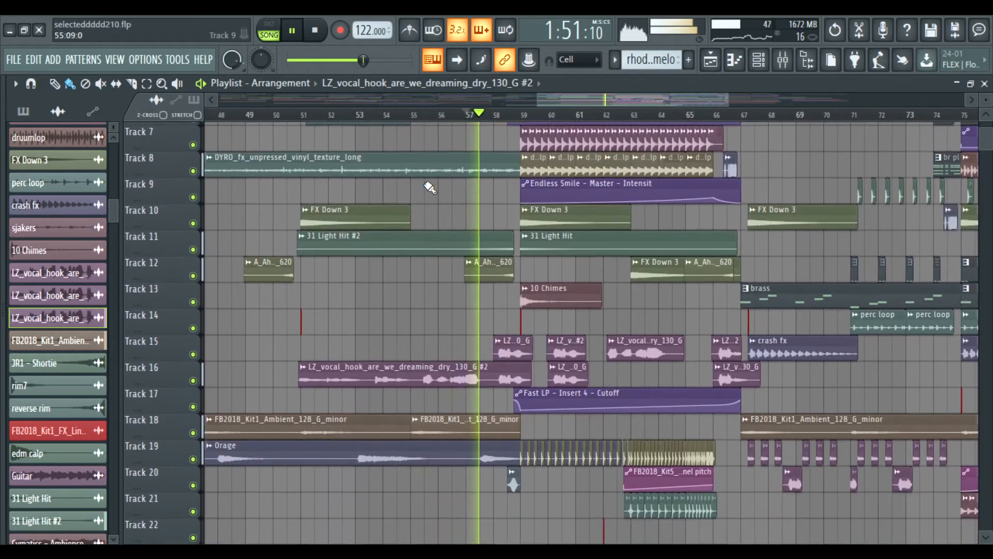
pyautogui.scroll(4, 418, 181)
pyautogui.press('space')
pyautogui.scroll(3, 417, 178)
pyautogui.click(508, 112)
pyautogui.press('space')
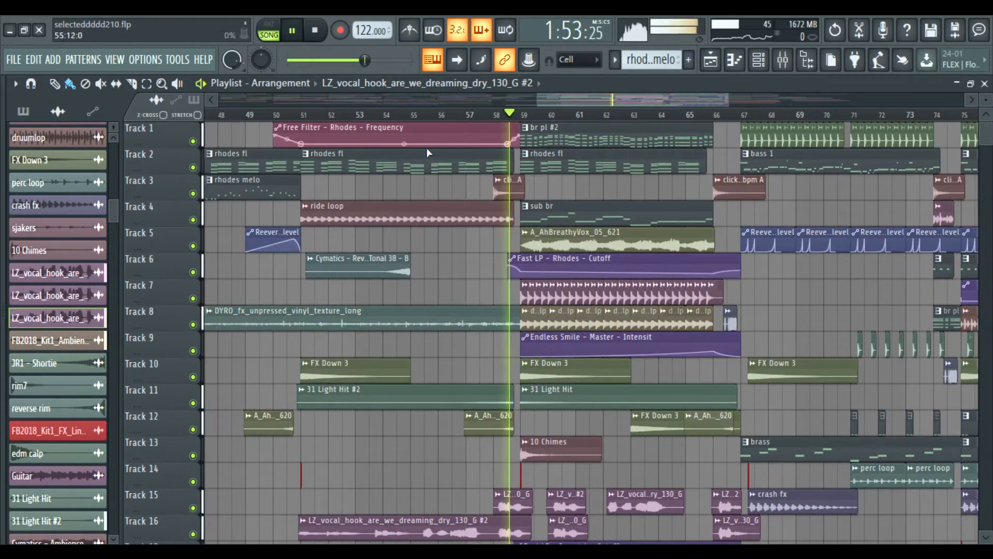
pyautogui.scroll(-4, 414, 156)
pyautogui.press('space')
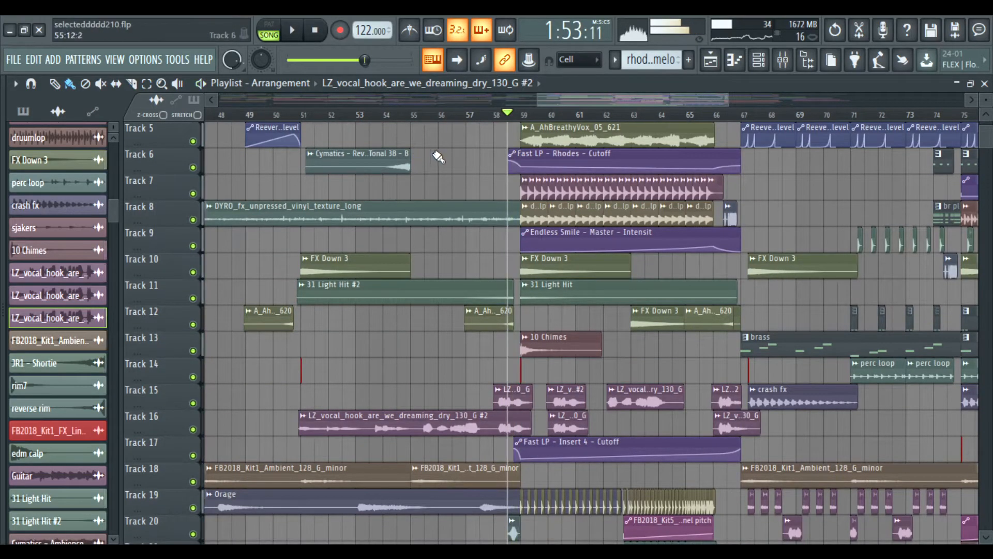
pyautogui.press('space')
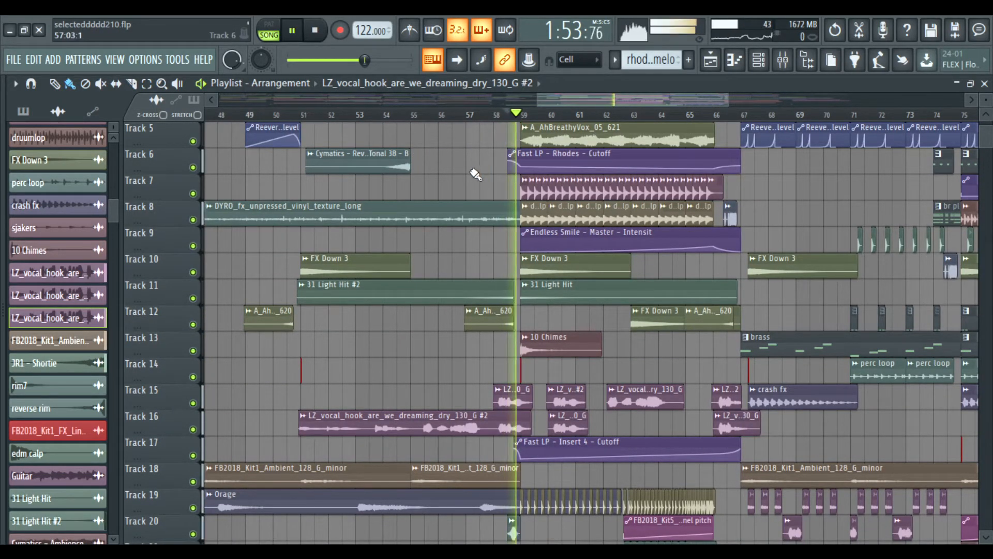
pyautogui.scroll(4, 399, 210)
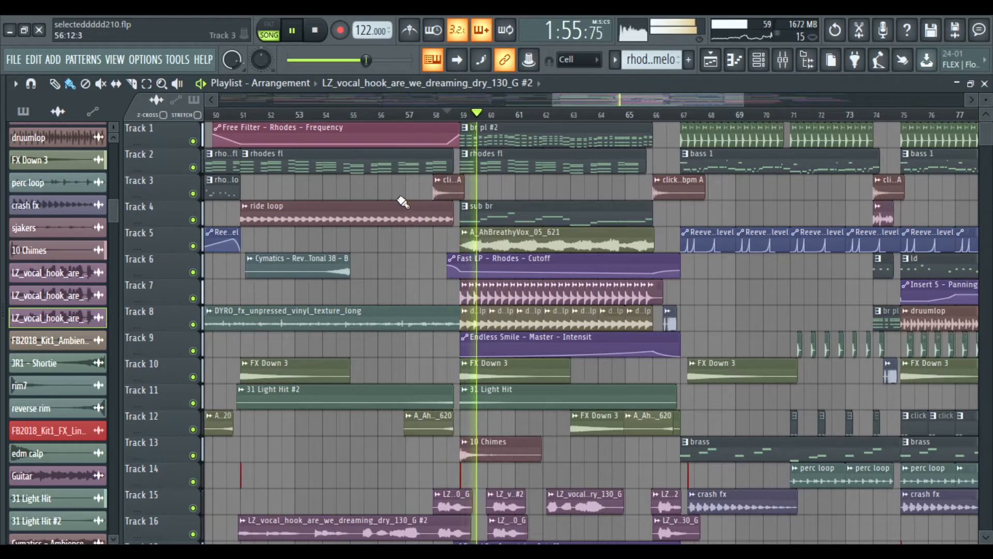
pyautogui.scroll(-5, 397, 202)
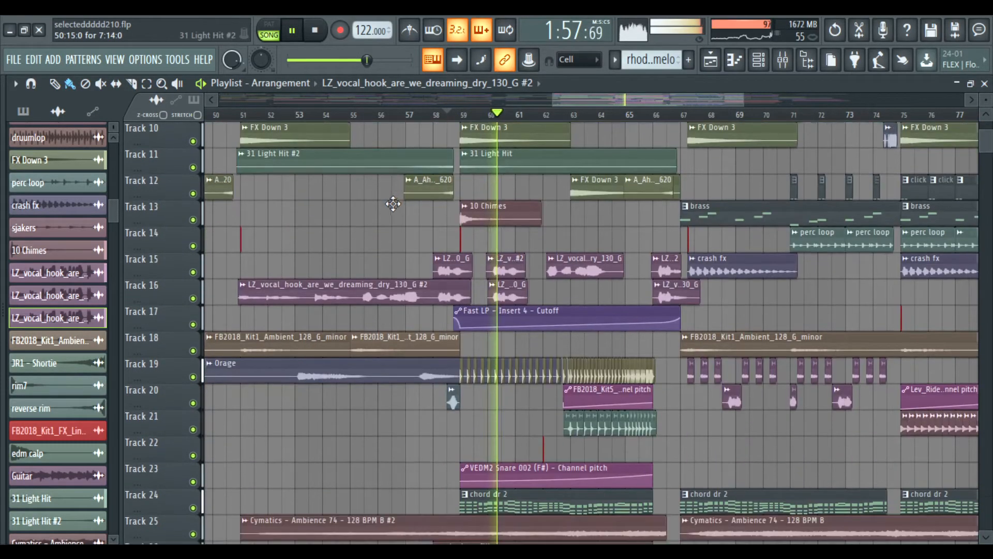
pyautogui.scroll(3, 397, 204)
pyautogui.scroll(2, 313, 187)
pyautogui.scroll(-8, 409, 199)
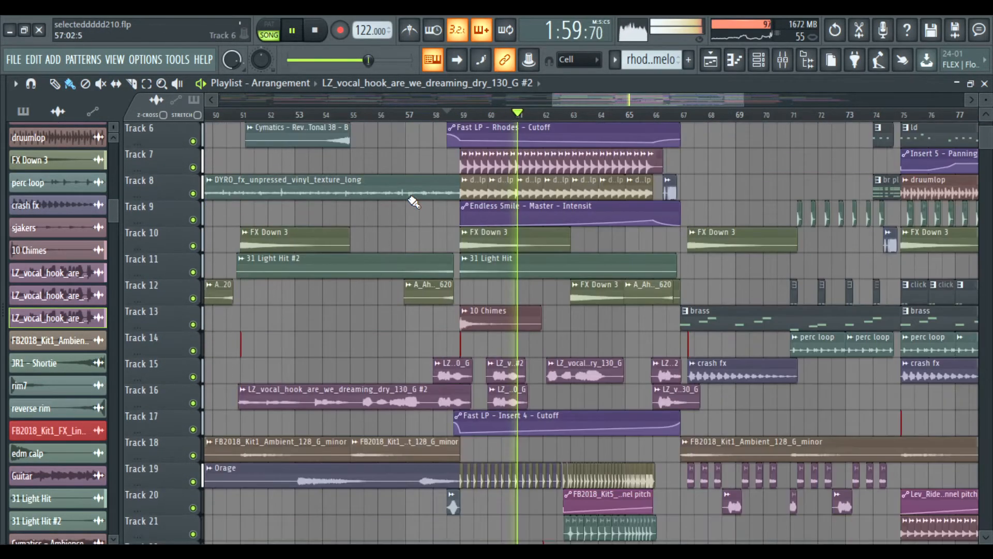
# Step: Mute the piano on Track 27 and play the build-up from around bar 58 into the drop
pyautogui.press('space')
pyautogui.scroll(-2, 405, 197)
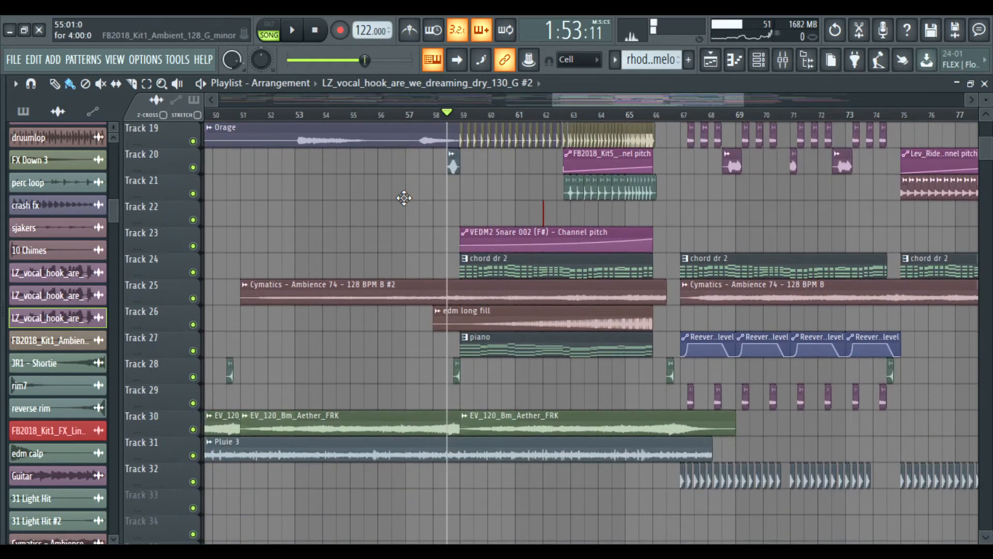
pyautogui.scroll(6, 404, 198)
pyautogui.scroll(-1, 404, 198)
pyautogui.click(193, 481)
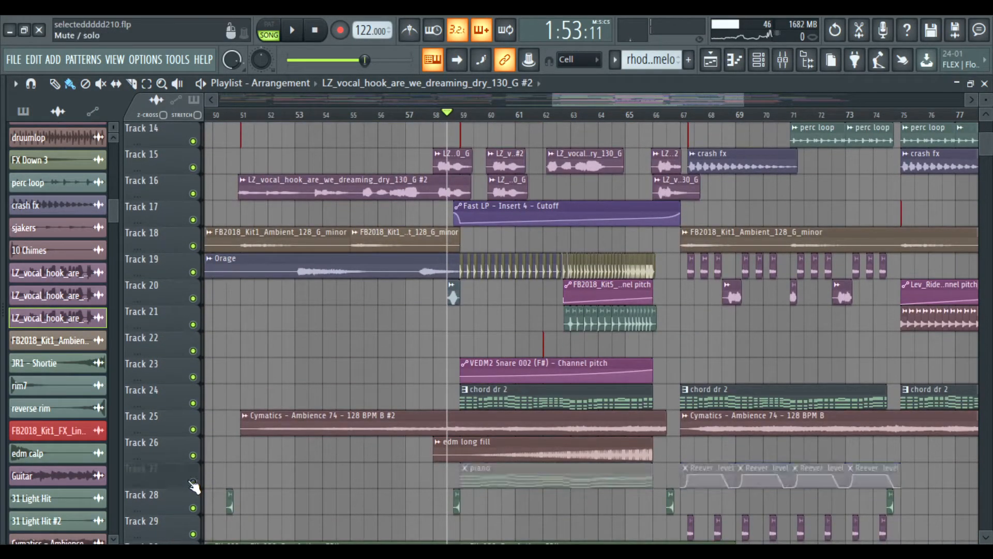
pyautogui.press('space')
pyautogui.scroll(3, 428, 230)
pyautogui.scroll(2, 394, 230)
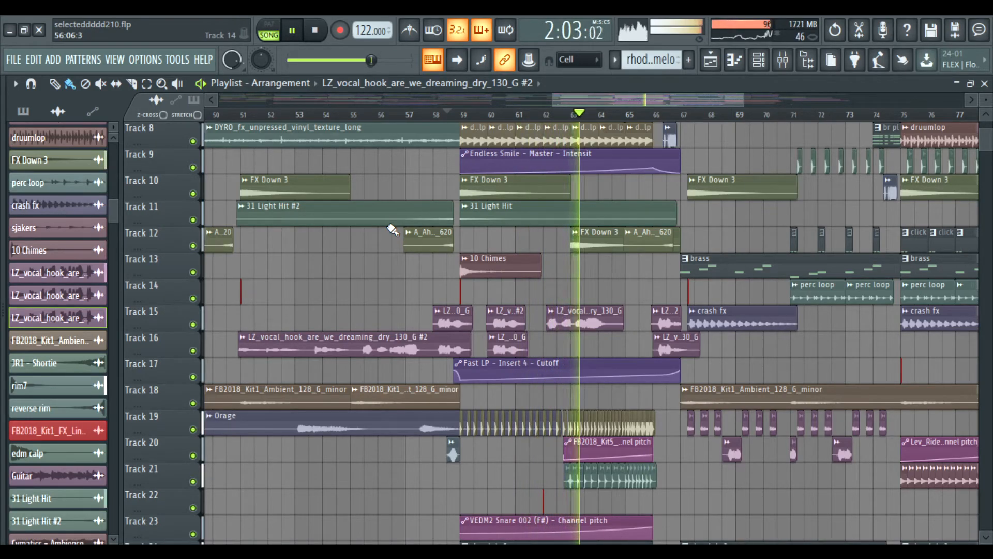
pyautogui.scroll(2, 588, 233)
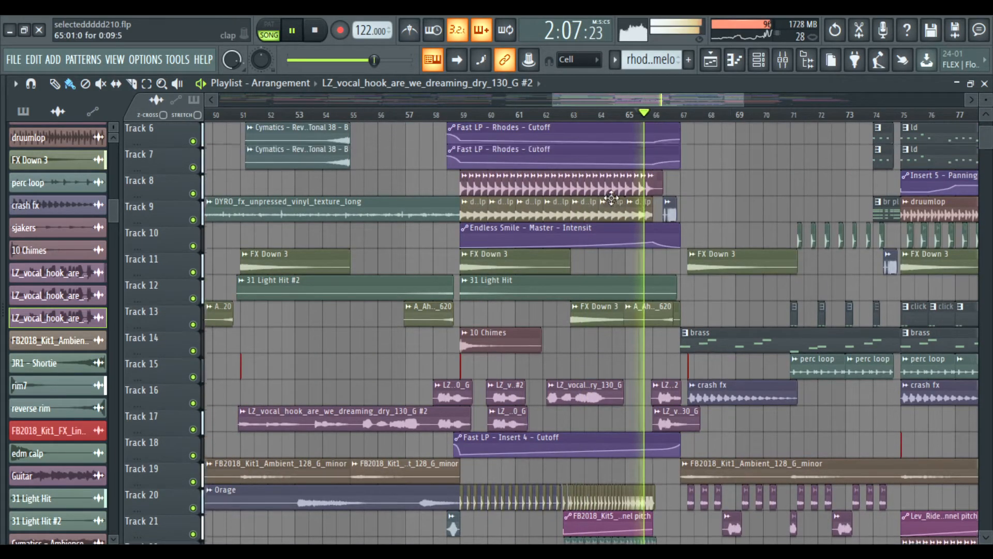
pyautogui.scroll(5, 583, 215)
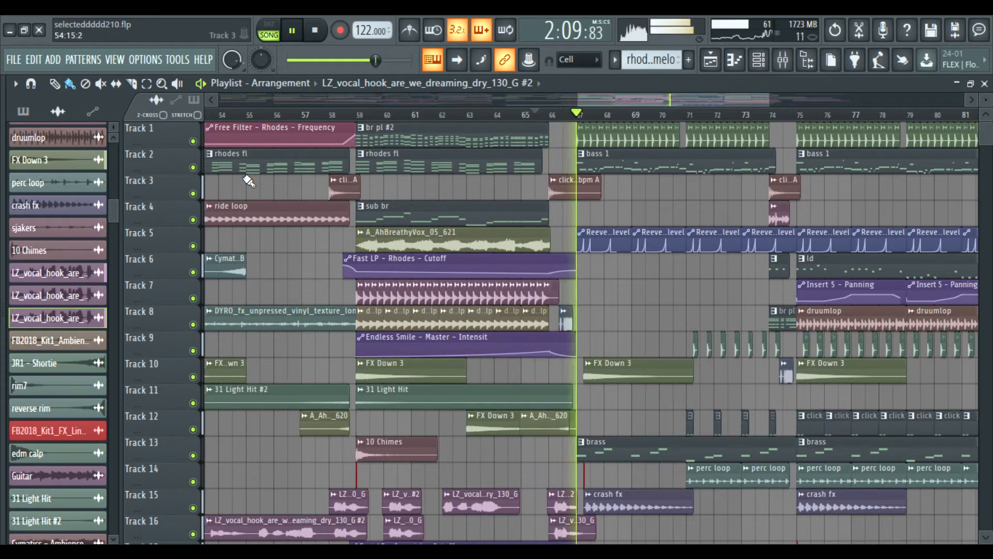
# Step: Return the playhead to bar 59 and open the Massive #7 notes of the br pl #2 pattern in pattern mode
pyautogui.press('space')
pyautogui.click(368, 123)
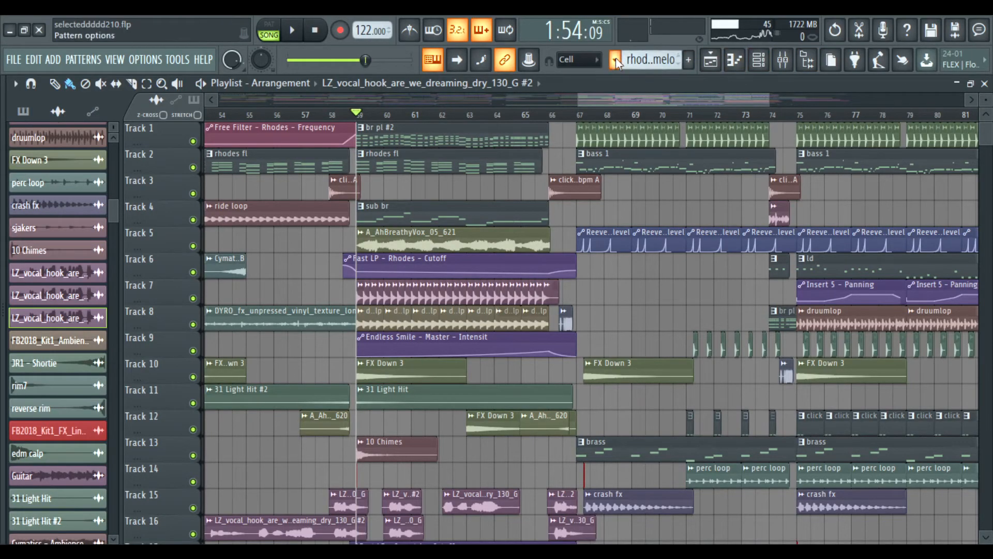
pyautogui.click(638, 139)
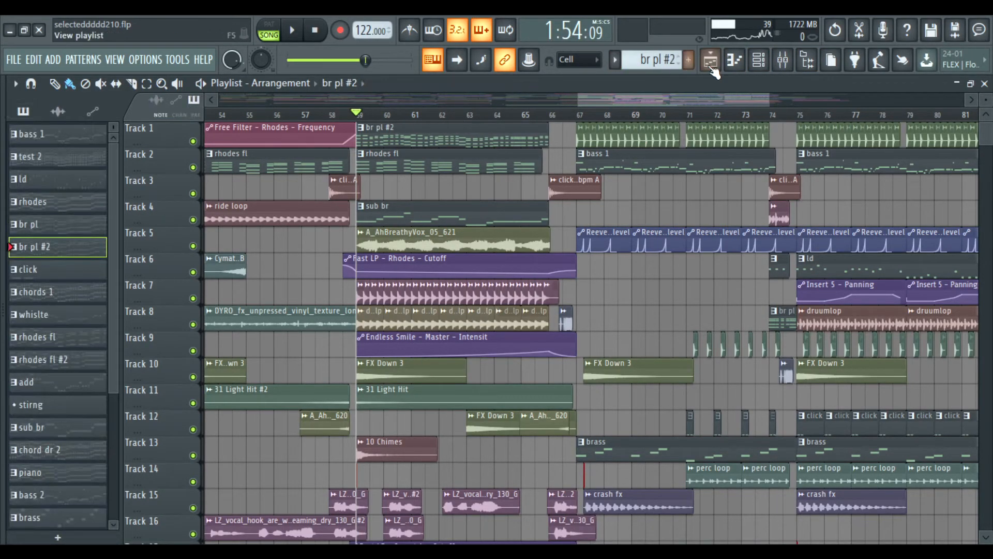
pyautogui.click(760, 61)
pyautogui.click(269, 24)
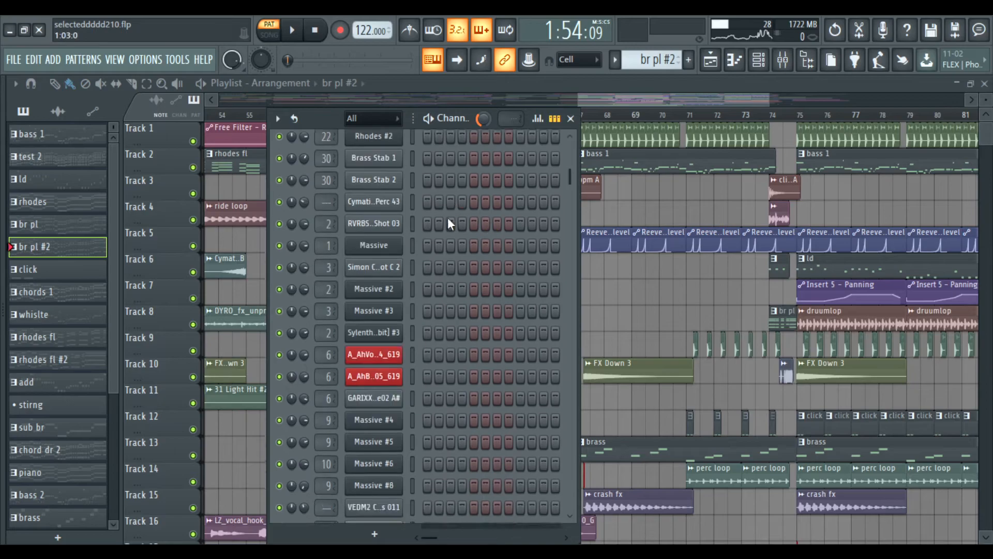
pyautogui.scroll(-5, 444, 214)
pyautogui.click(471, 310)
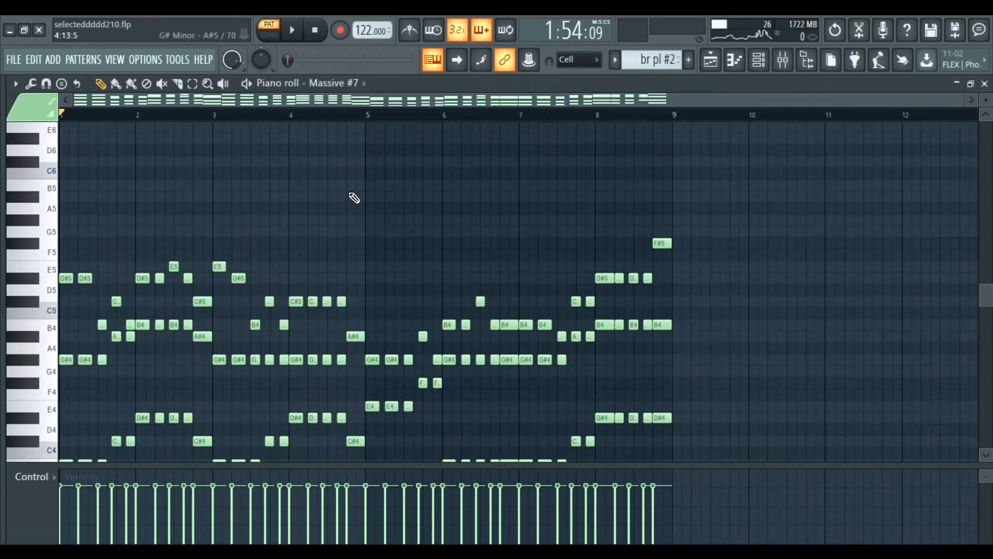
# Step: Audition the Massive #7 chords of the br pl #2 pattern while viewing their notes
pyautogui.scroll(3, 347, 191)
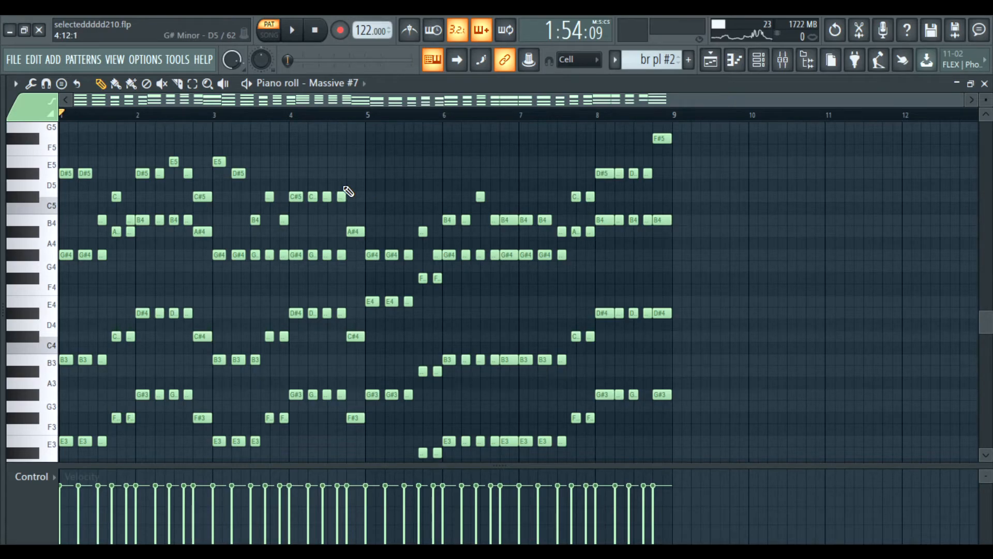
pyautogui.press('space')
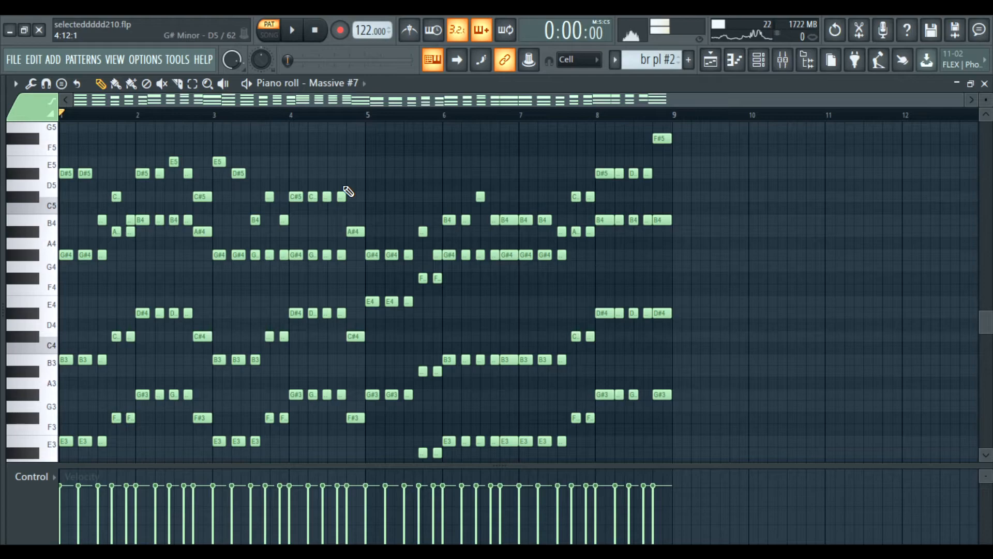
pyautogui.press('space')
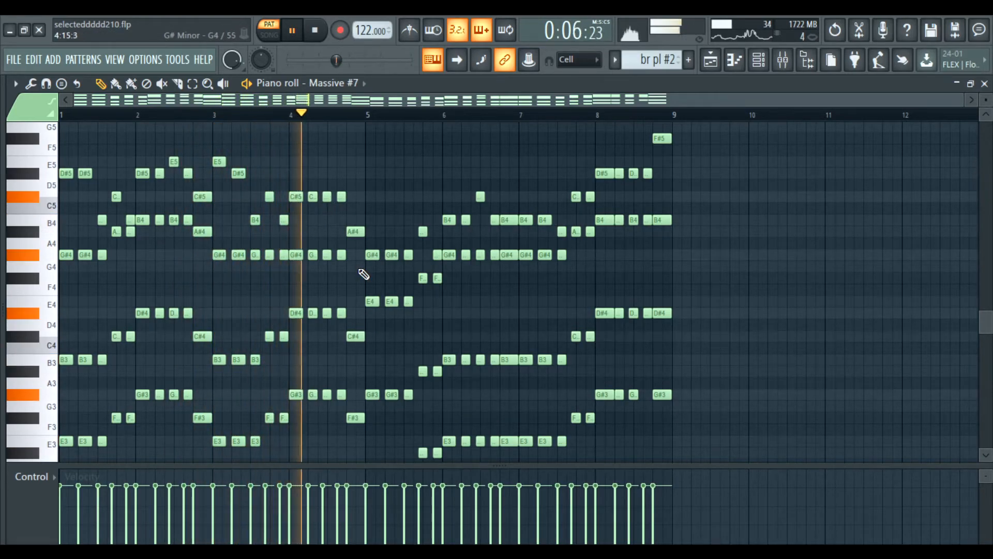
pyautogui.press('space')
# Step: Review the Massive #7 channel and its notes against the playlist, ending in the arrangement in song mode
pyautogui.click(716, 63)
pyautogui.moveTo(594, 207); pyautogui.dragTo(512, 204)
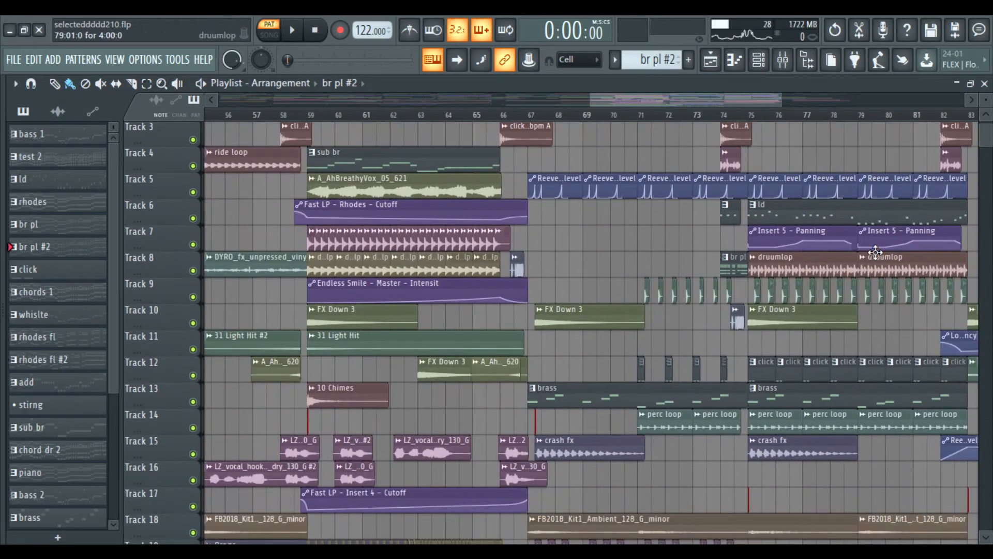
pyautogui.scroll(-1, 750, 243)
pyautogui.scroll(3, 619, 233)
pyautogui.click(759, 60)
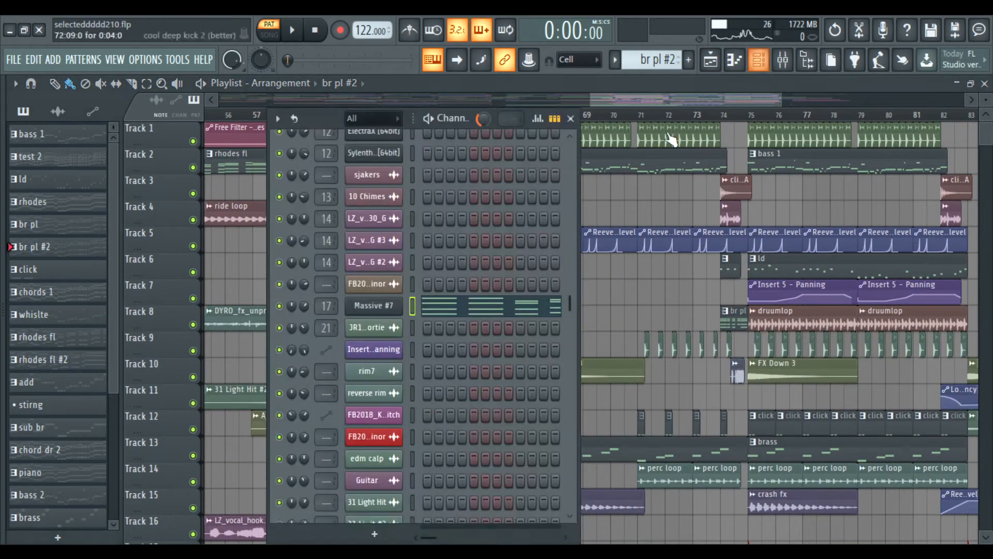
pyautogui.click(455, 310)
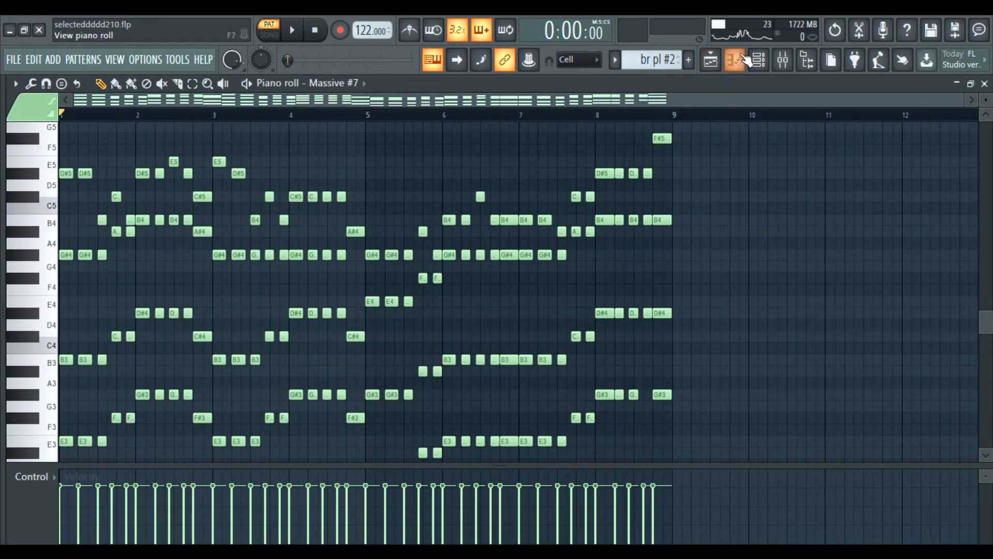
pyautogui.click(759, 62)
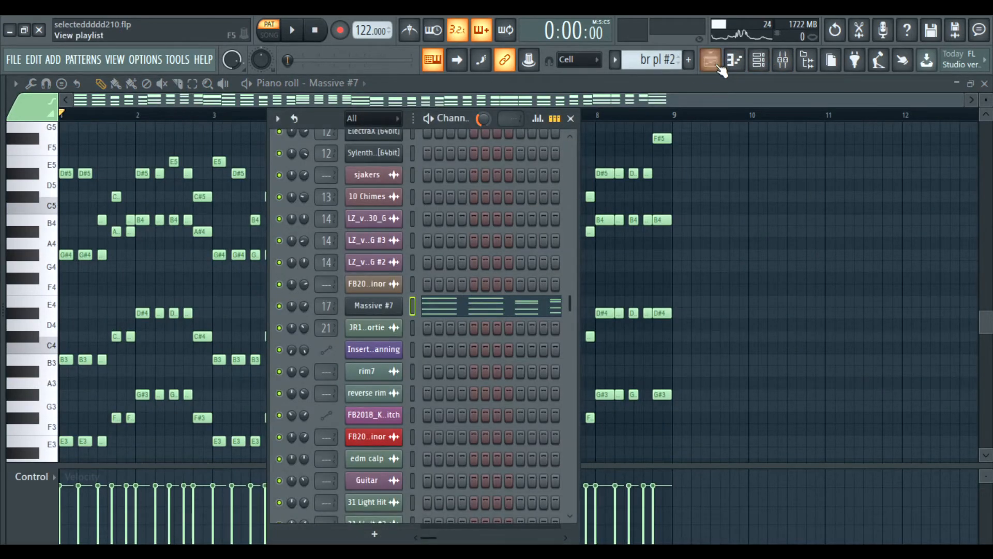
pyautogui.click(711, 61)
pyautogui.click(759, 61)
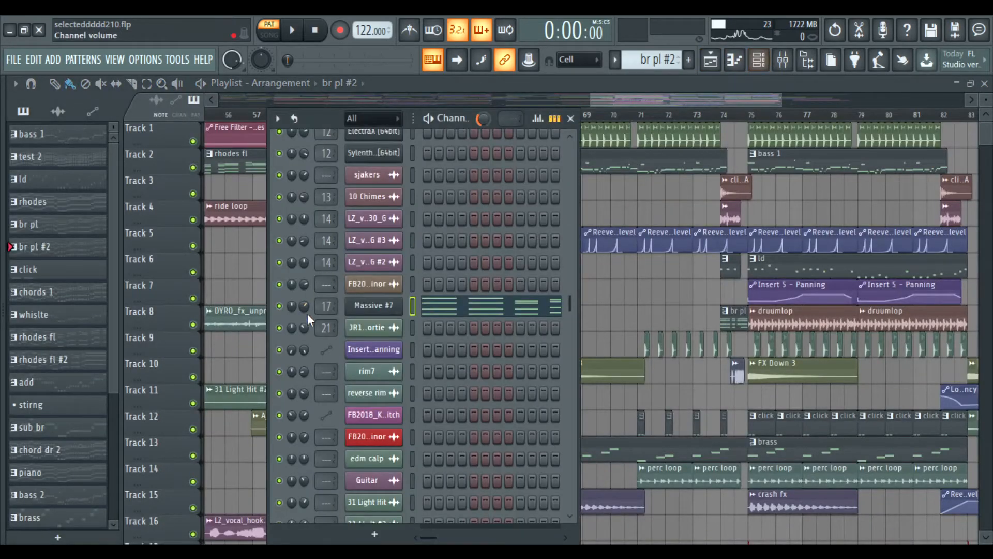
pyautogui.click(463, 307)
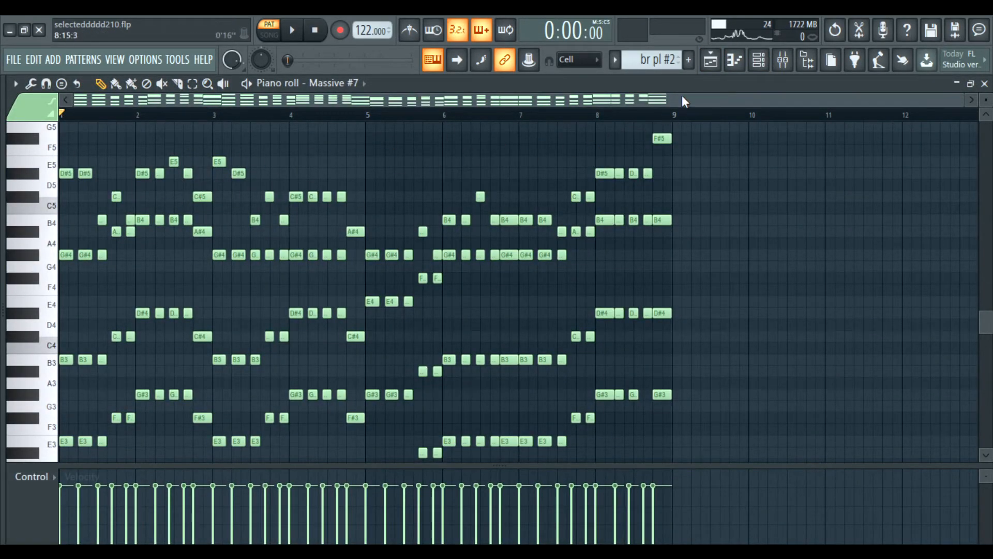
pyautogui.click(710, 61)
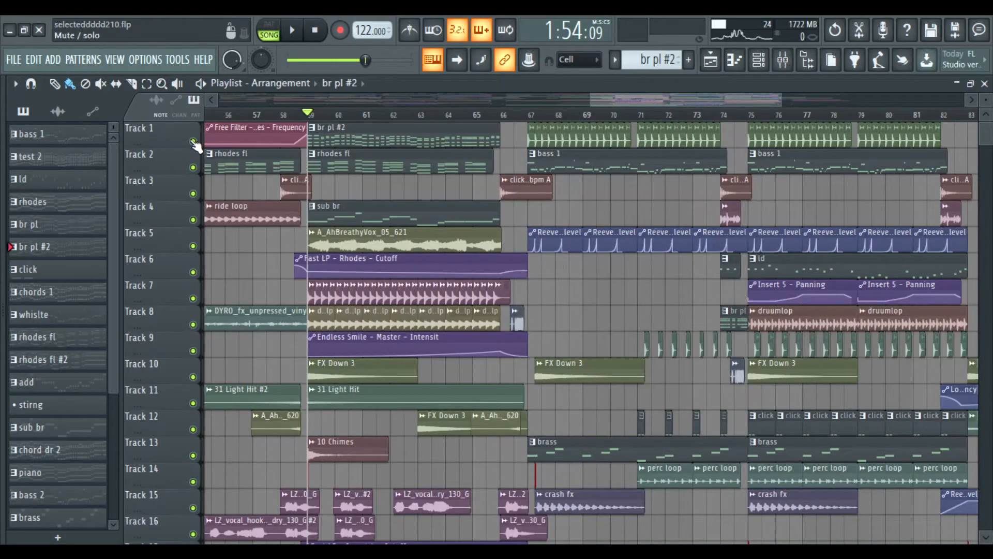
# Step: Solo Track 1 and play the br pl #2 clip from bar 59
pyautogui.rightClick(192, 142)
pyautogui.scroll(-6, 394, 178)
pyautogui.scroll(6, 394, 178)
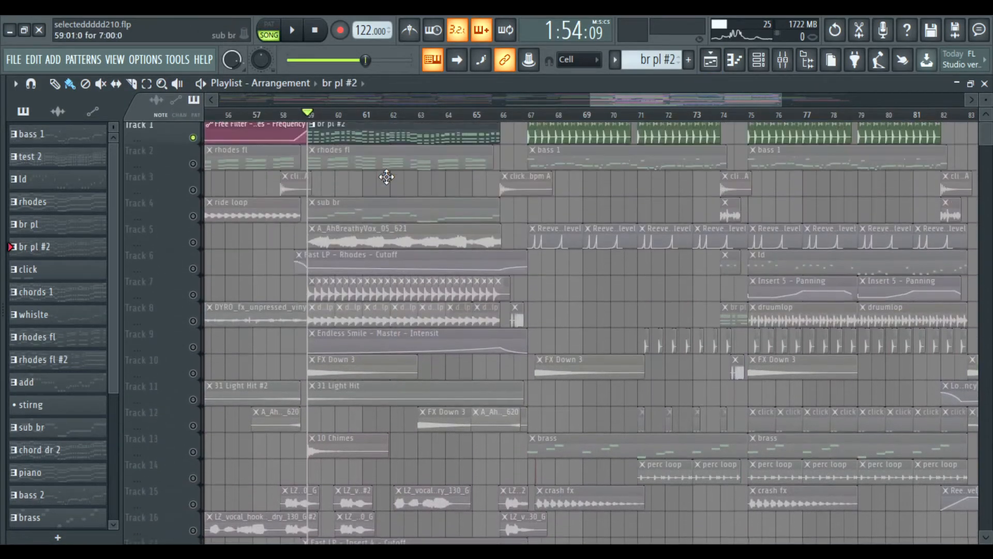
pyautogui.scroll(-6, 601, 228)
pyautogui.scroll(5, 585, 232)
pyautogui.scroll(2, 343, 201)
pyautogui.scroll(-2, 342, 162)
pyautogui.scroll(2, 460, 169)
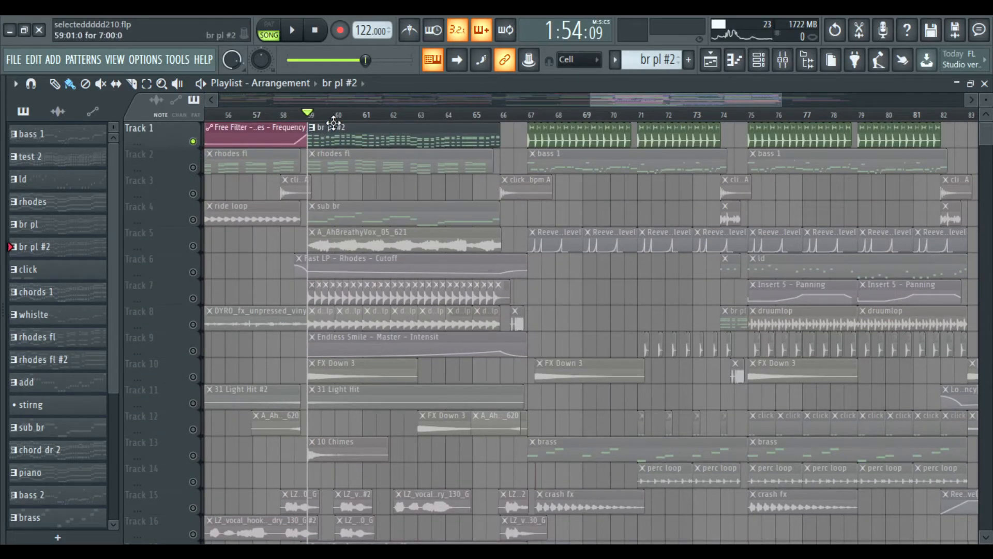
pyautogui.press('space')
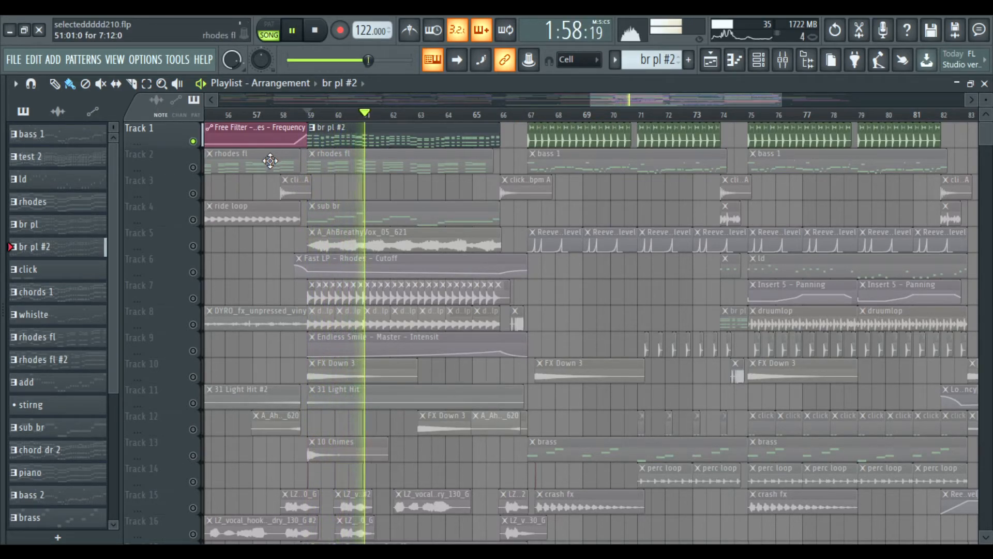
pyautogui.press('space')
# Step: View the whole arrangement and place the playhead at the earlier br pl clip on Track 1, around bar 19
pyautogui.click(782, 61)
pyautogui.click(759, 61)
pyautogui.click(721, 55)
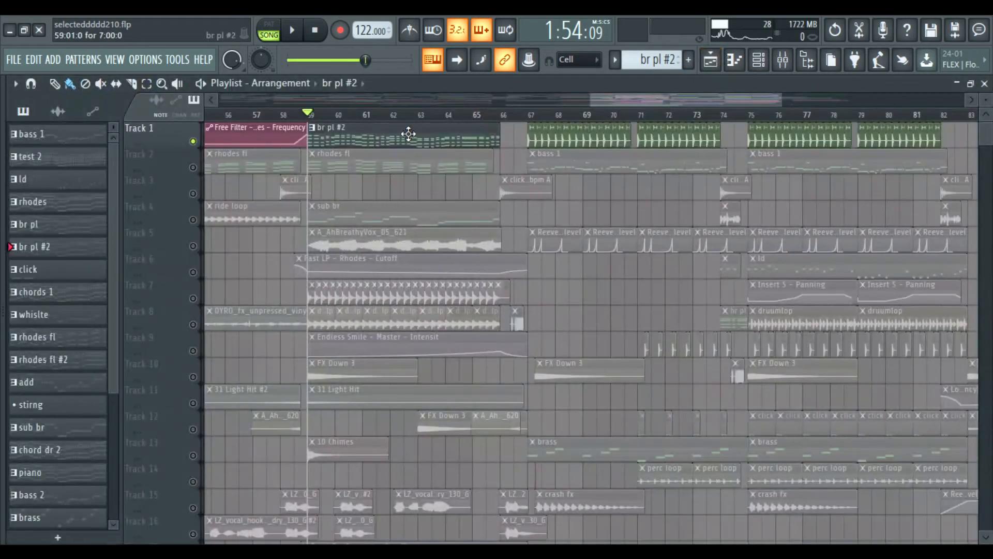
pyautogui.scroll(-5, 361, 116)
pyautogui.click(350, 113)
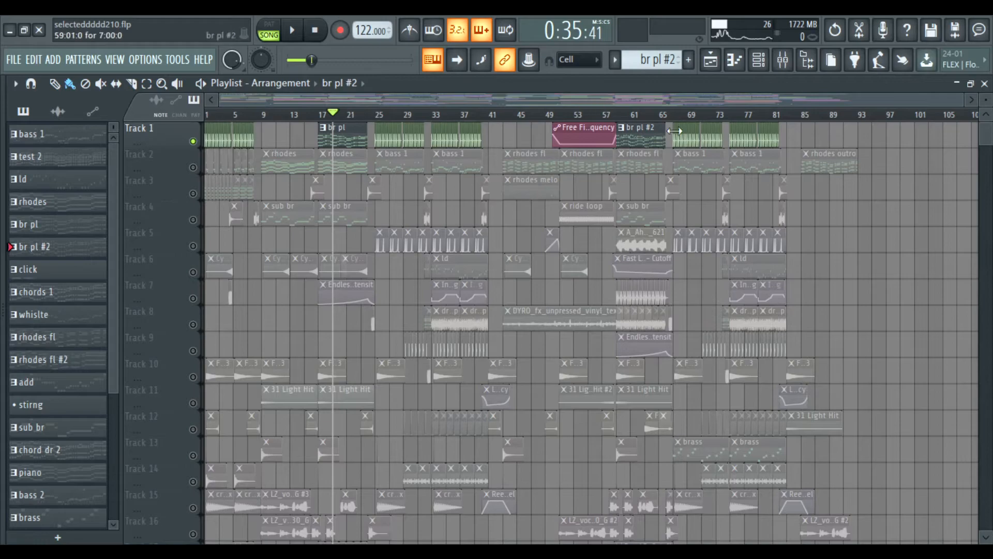
pyautogui.scroll(5, 628, 118)
# Step: Play from bar 59 with the rhodes fl clip on Track 2 and the sub br clip on Track 4 unmuted
pyautogui.click(619, 114)
pyautogui.press('space')
pyautogui.click(193, 167)
pyautogui.press('space')
pyautogui.press('space')
pyautogui.click(193, 220)
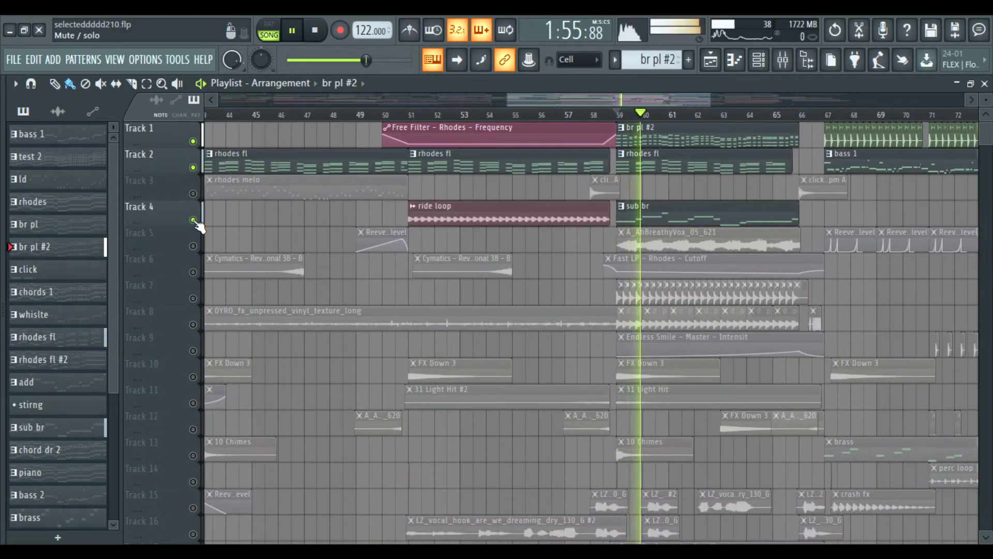
# Step: Solo Track 5 and play the A_AhBreathyVox_05_621 clip from bar 59
pyautogui.scroll(-2, 199, 226)
pyautogui.press('space')
pyautogui.click(193, 193)
pyautogui.press('space')
pyautogui.click(193, 167)
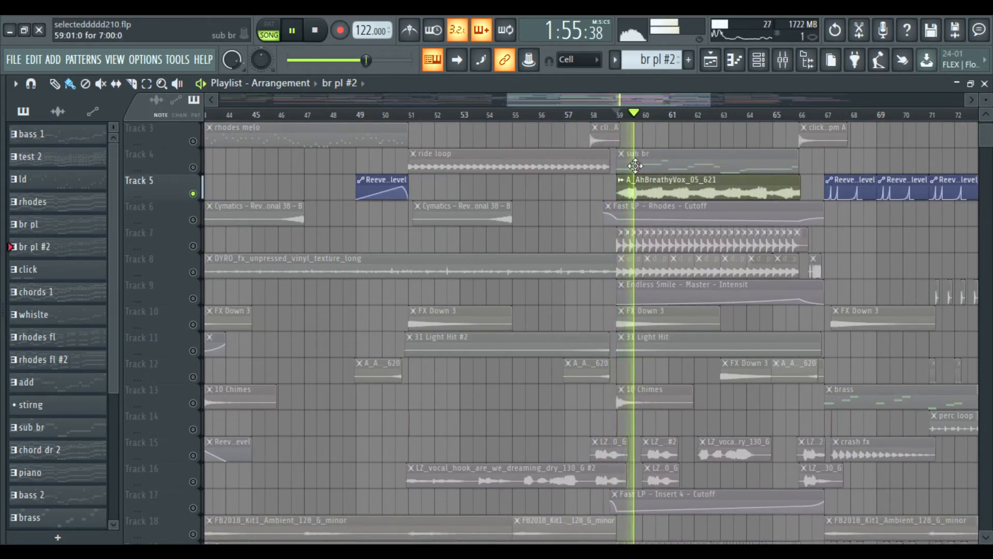
pyautogui.moveTo(721, 129); pyautogui.dragTo(663, 150)
pyautogui.scroll(-2, 619, 114)
pyautogui.moveTo(578, 135); pyautogui.dragTo(504, 158)
pyautogui.scroll(2, 525, 119)
pyautogui.moveTo(532, 127); pyautogui.dragTo(467, 157)
pyautogui.scroll(-2, 487, 119)
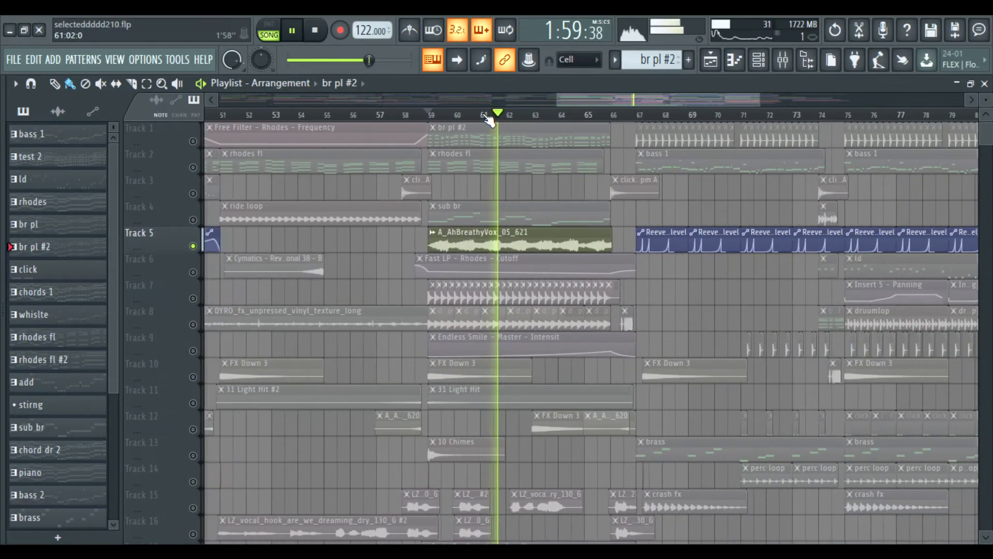
pyautogui.press('space')
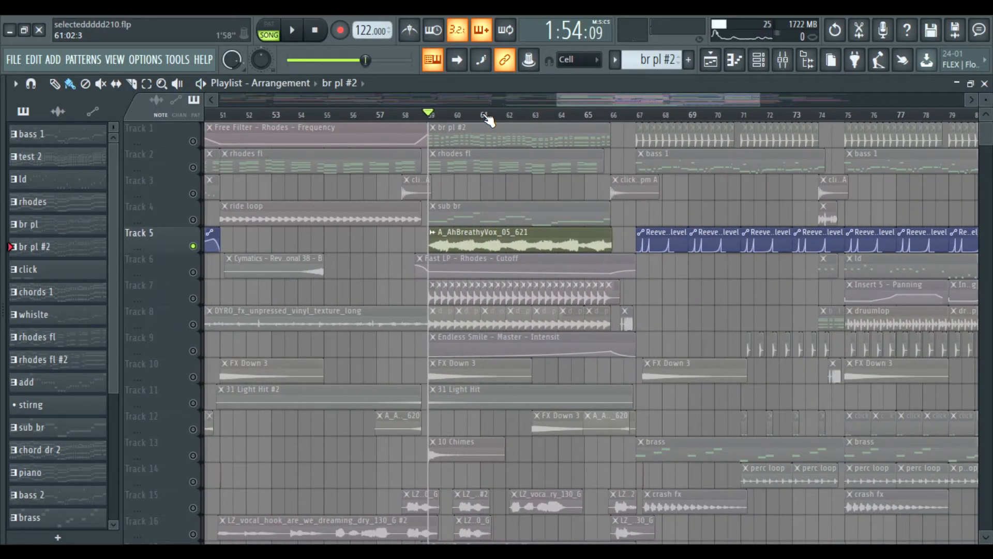
# Step: Unmute the percussion clips on Tracks 7 and 8 and play them from bar 59 with the Track 5 vocal
pyautogui.click(759, 60)
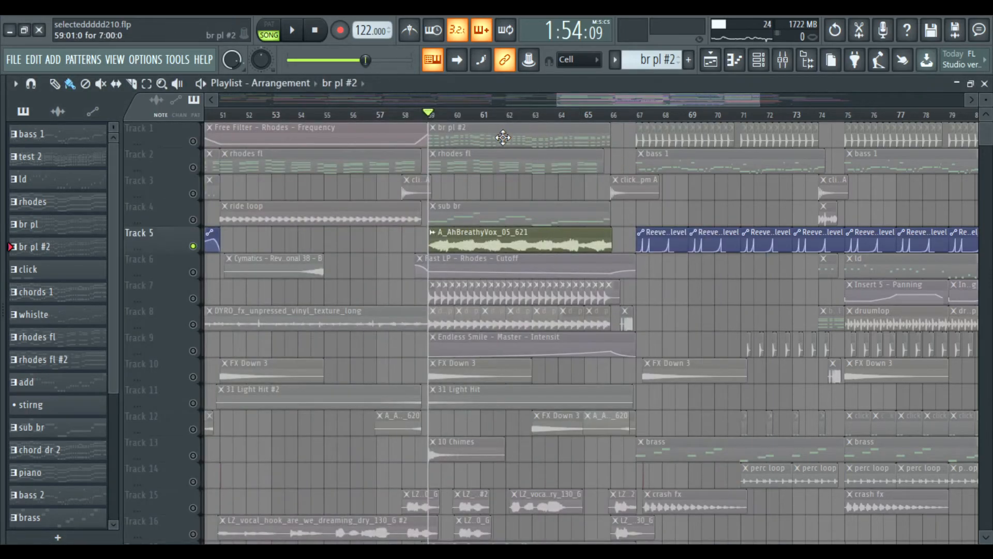
pyautogui.press('space')
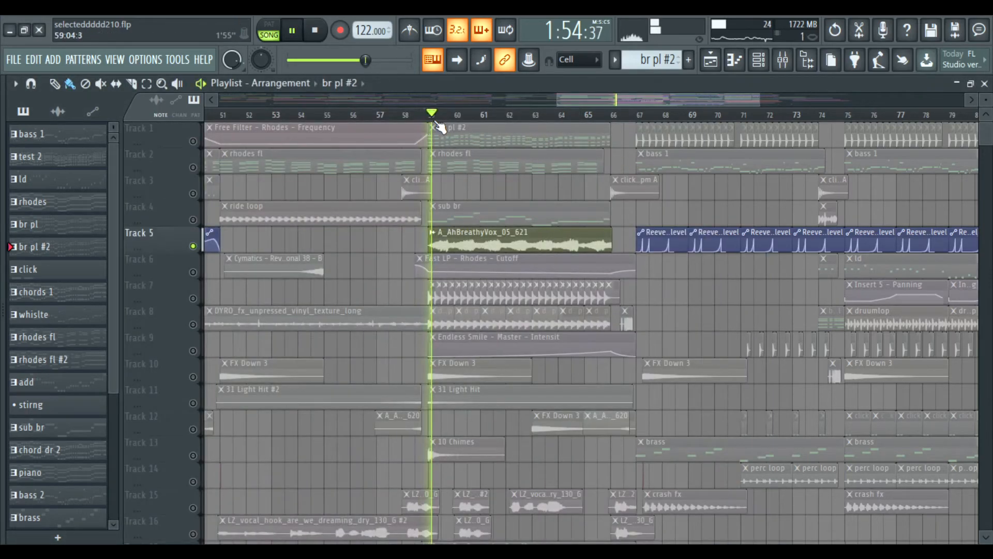
pyautogui.press('space')
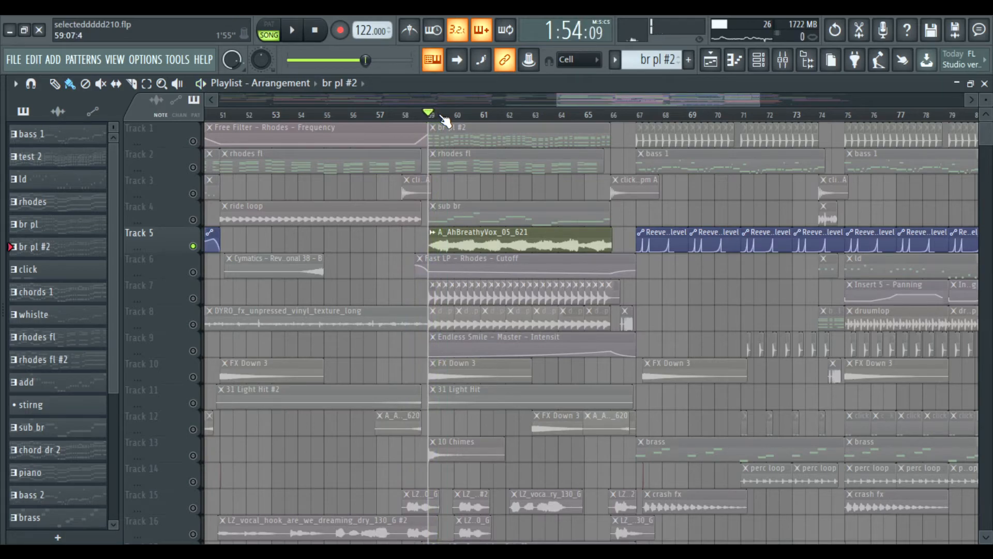
pyautogui.scroll(-1, 393, 217)
pyautogui.click(195, 273)
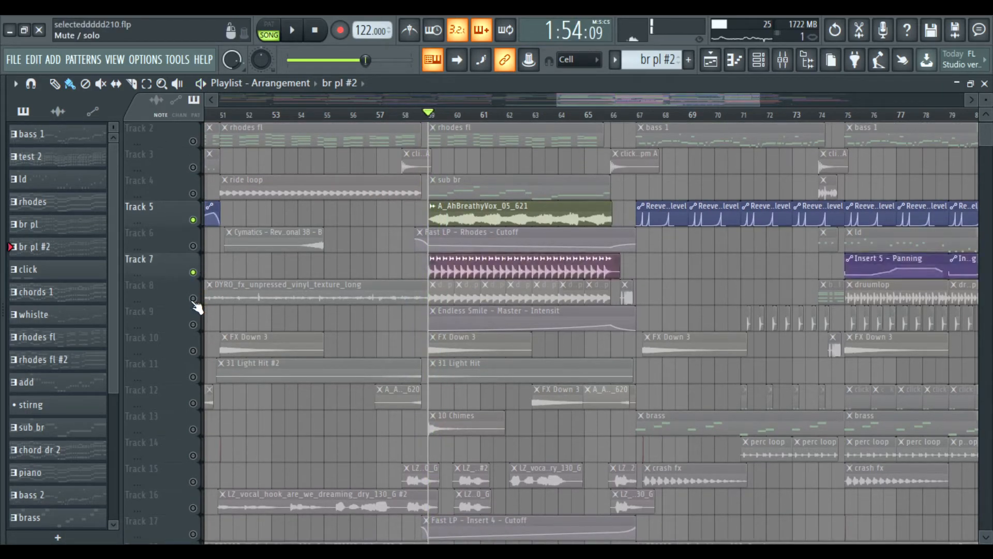
pyautogui.click(194, 300)
pyautogui.scroll(-1, 197, 305)
pyautogui.press('space')
pyautogui.press('space')
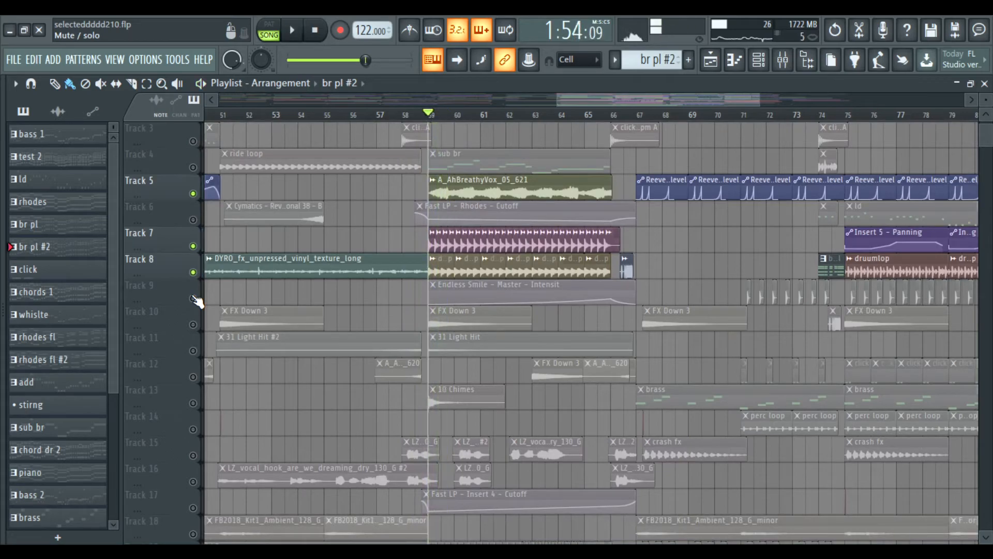
# Step: Unmute automation Tracks 6 and 9, add Tracks 1 to 4, and play the build-up from bar 59
pyautogui.click(193, 298)
pyautogui.click(193, 220)
pyautogui.scroll(2, 337, 224)
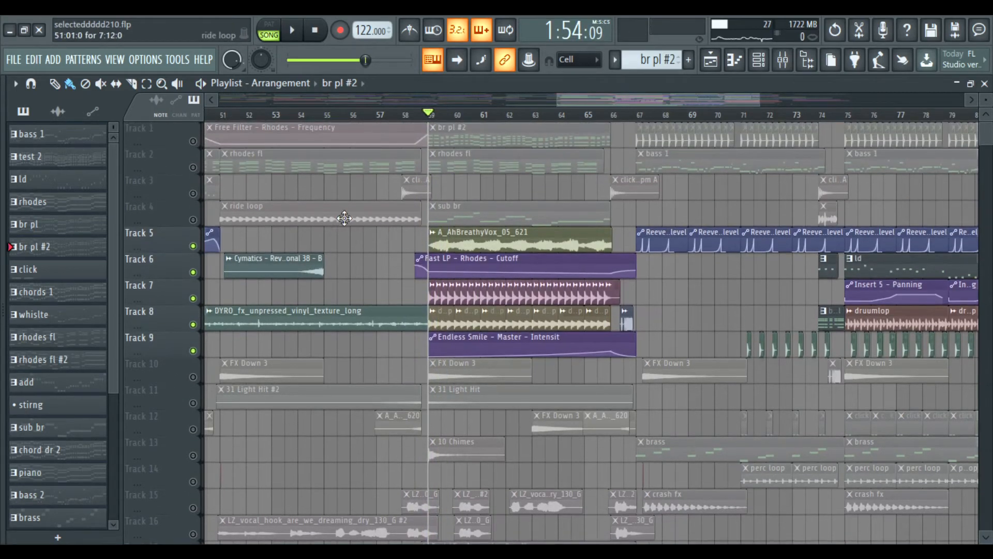
pyautogui.press('space')
pyautogui.press('space')
pyautogui.moveTo(196, 144); pyautogui.dragTo(193, 222)
pyautogui.scroll(-5, 180, 250)
pyautogui.press('space')
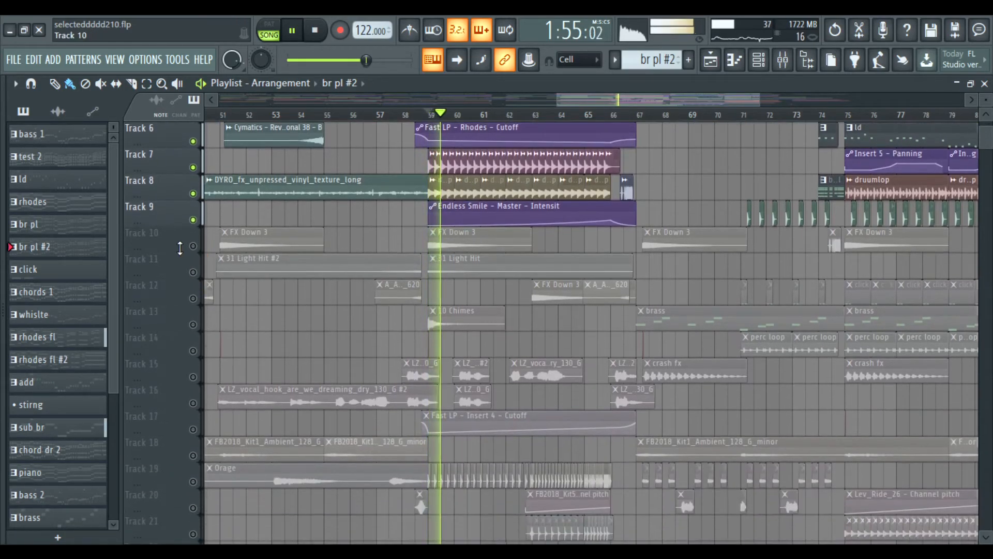
# Step: Unmute Tracks 10, 11, 13 and 15 to add the FX Down 3, 31 Light Hit, 10 Chimes and vocal clips
pyautogui.click(193, 246)
pyautogui.click(193, 272)
pyautogui.scroll(-2, 186, 283)
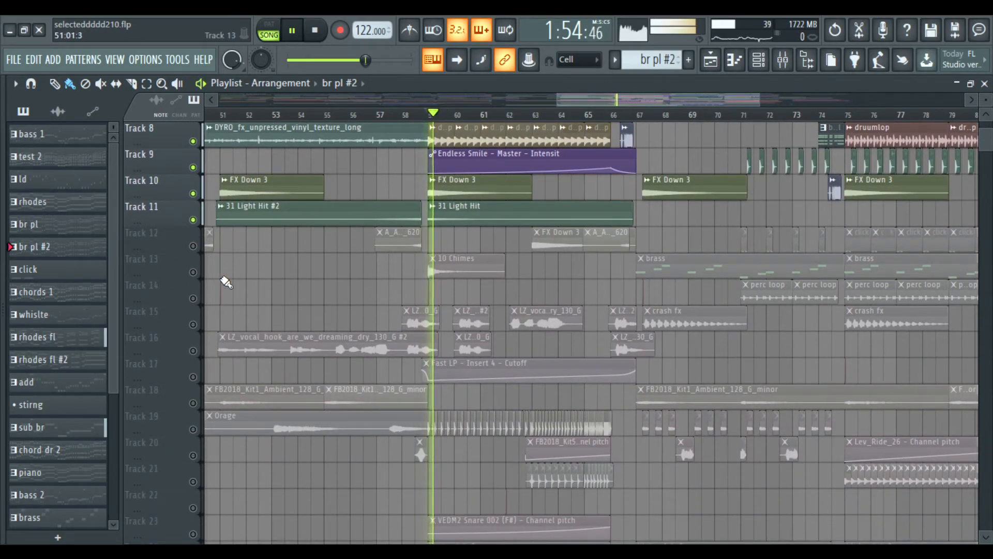
pyautogui.click(193, 272)
pyautogui.press('space')
pyautogui.click(193, 325)
pyautogui.scroll(-1, 196, 352)
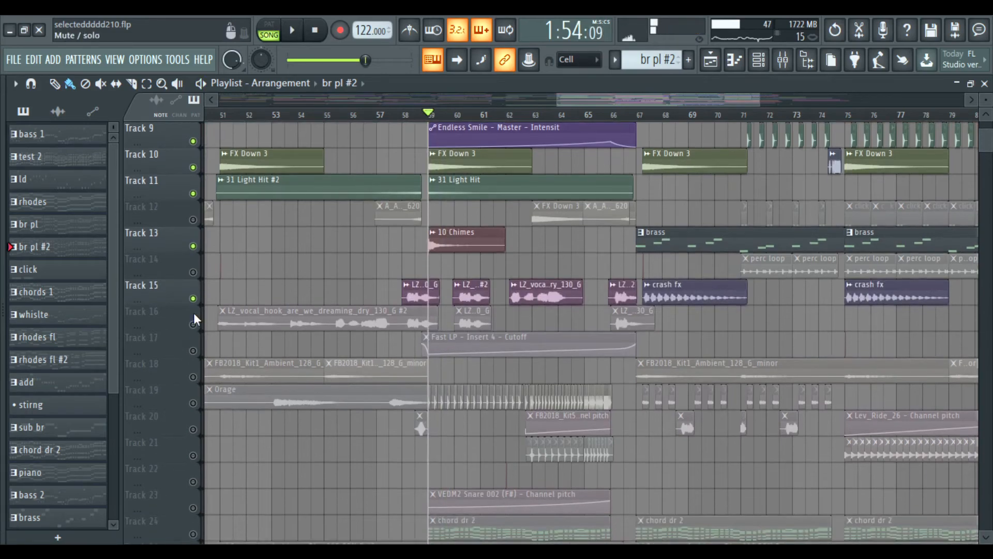
# Step: Unmute Tracks 16 and 17 and the chord dr 2 clip's Track 24, and play from bar 59
pyautogui.click(193, 324)
pyautogui.click(193, 351)
pyautogui.scroll(-4, 196, 357)
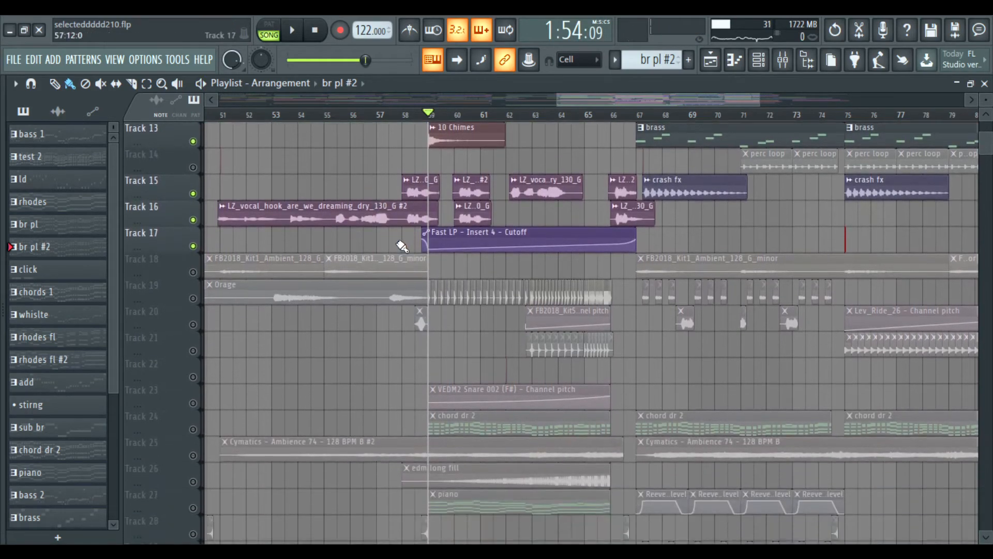
pyautogui.scroll(-2, 393, 247)
pyautogui.scroll(2, 458, 118)
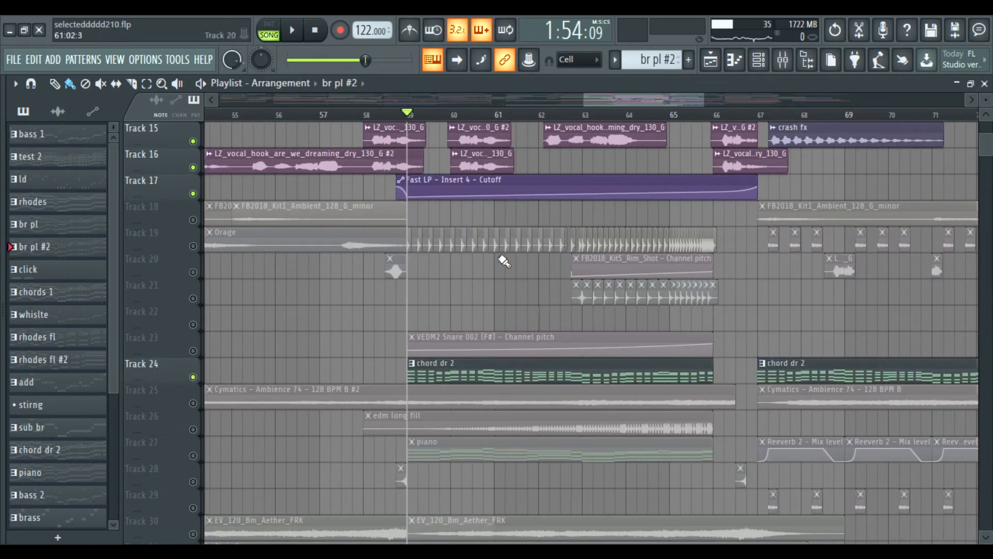
pyautogui.press('space')
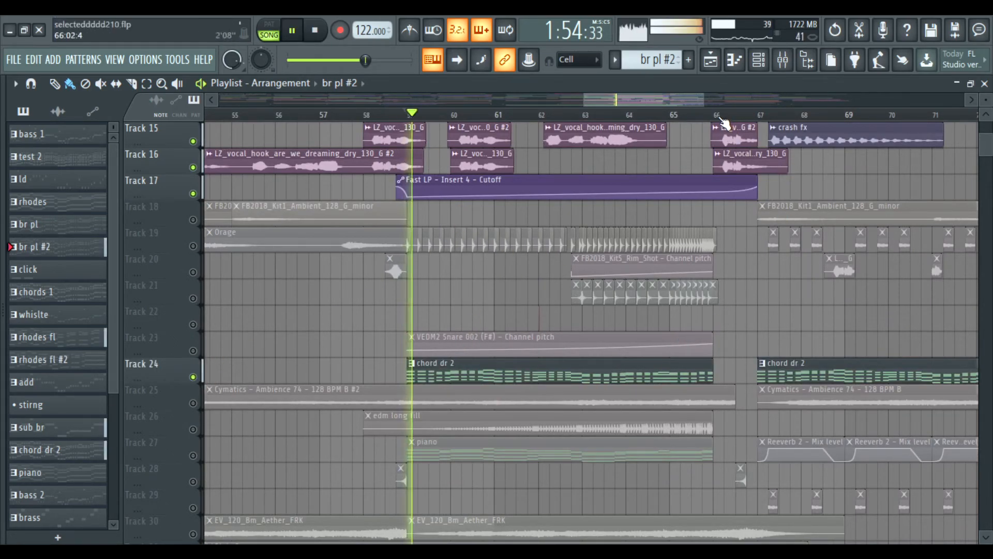
pyautogui.scroll(-3, 719, 155)
pyautogui.press('space')
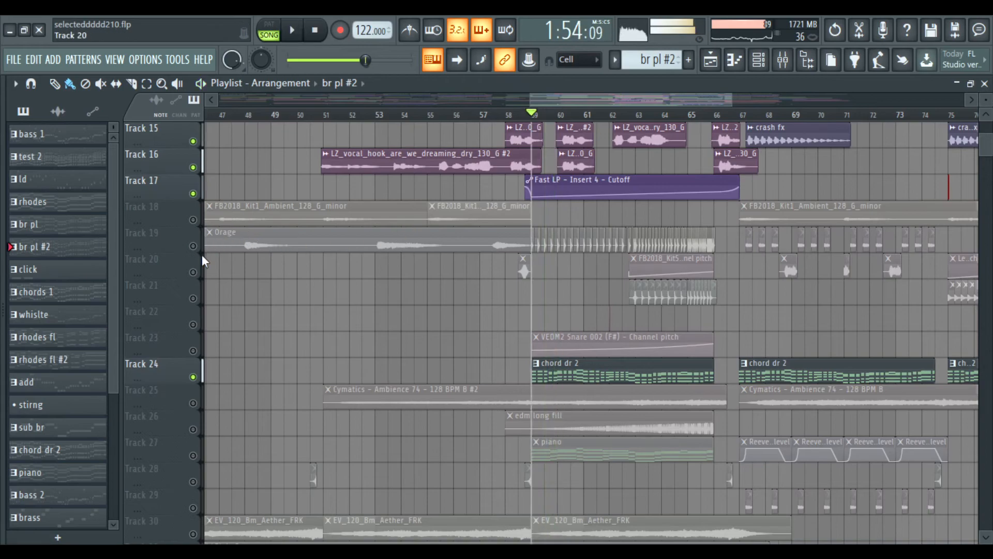
# Step: Unmute Tracks 19 and 20 and examine the sampler settings of the snare used on Track 19
pyautogui.click(193, 246)
pyautogui.click(193, 272)
pyautogui.scroll(4, 544, 115)
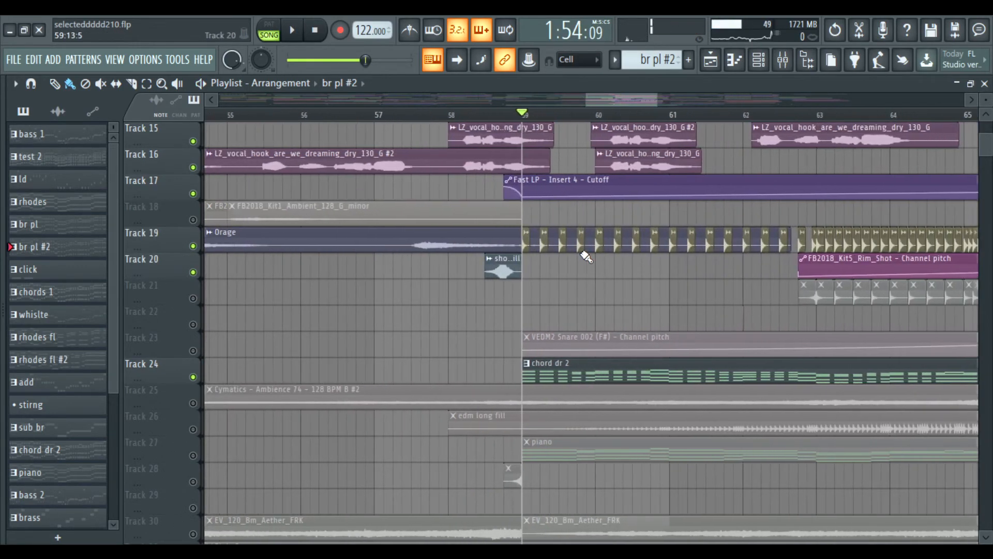
pyautogui.doubleClick(581, 247)
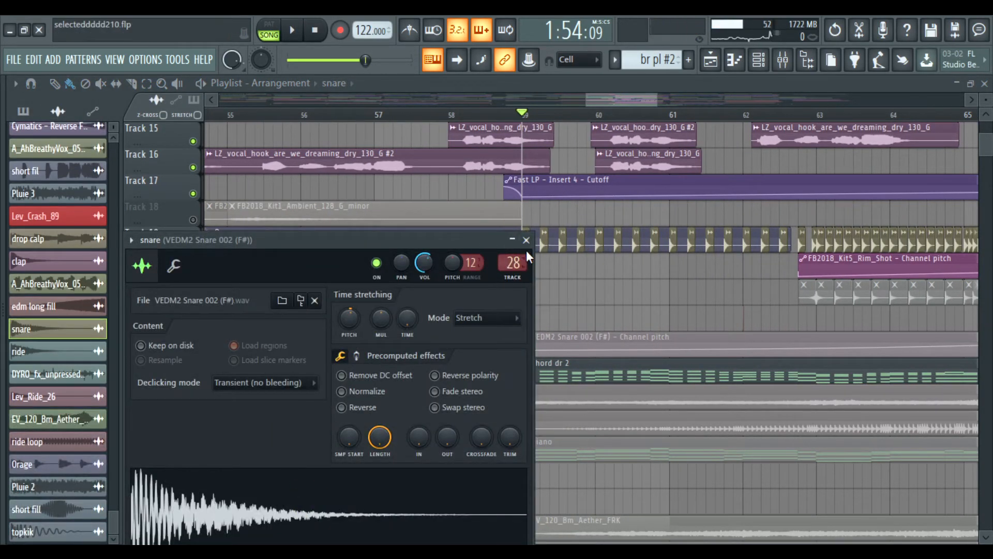
pyautogui.click(526, 239)
pyautogui.scroll(-5, 453, 192)
pyautogui.scroll(-1, 341, 186)
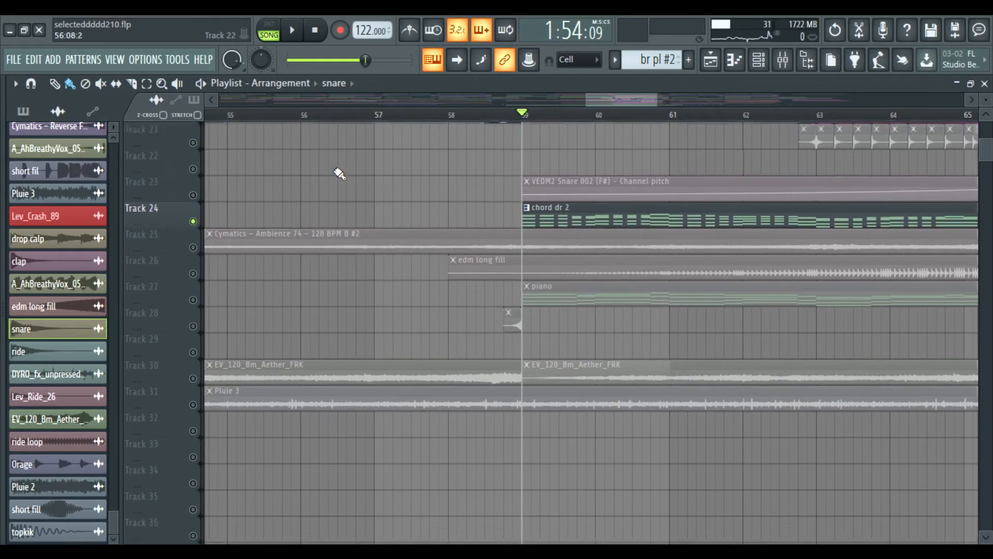
# Step: Solo Track 27, play its piano clip and make piano the active pattern with the channel rack shown
pyautogui.rightClick(193, 298)
pyautogui.press('space')
pyautogui.click(758, 59)
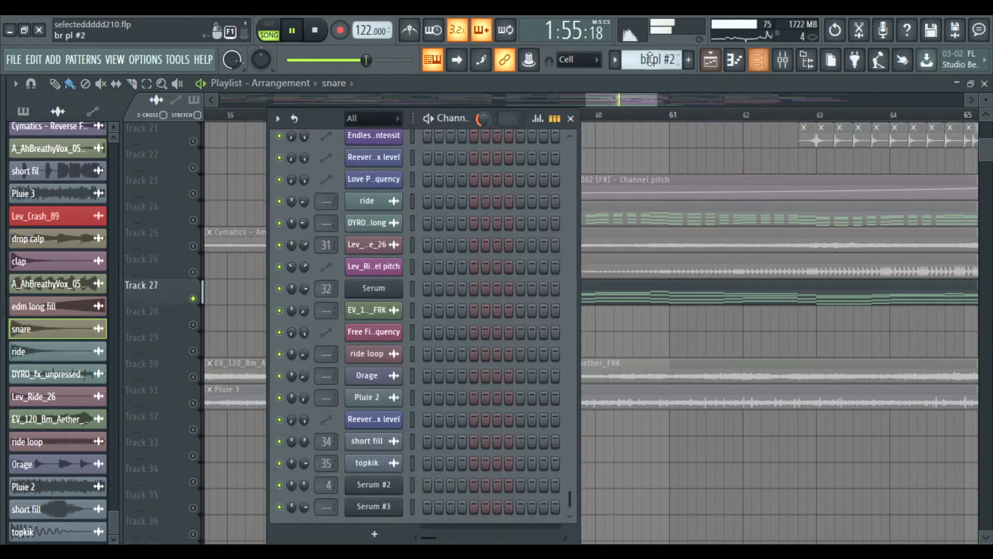
pyautogui.click(654, 295)
pyautogui.press('space')
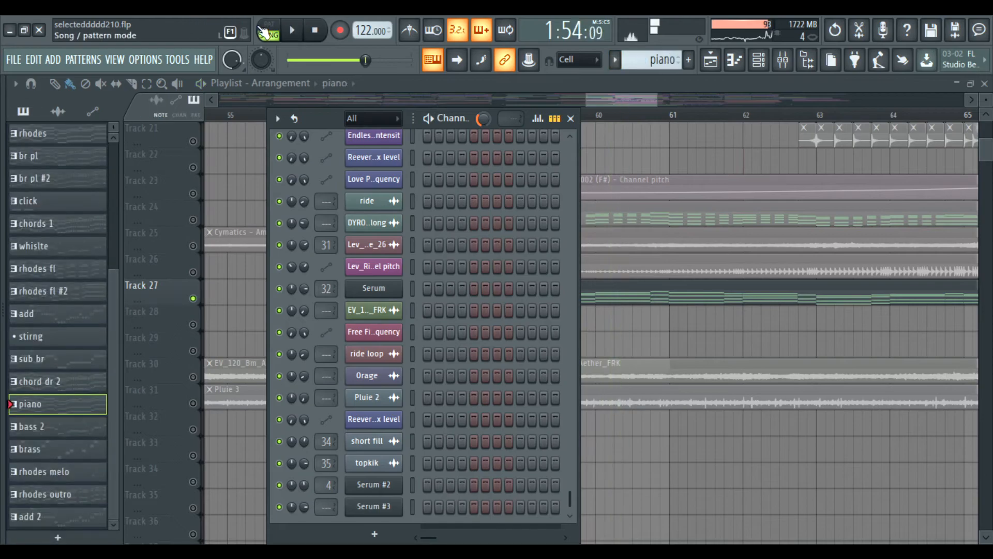
# Step: Switch to pattern mode and examine the piano's ElectraX #2 channel with its Pop Piano preset, ending in the arrangement
pyautogui.click(268, 30)
pyautogui.scroll(-1, 449, 305)
pyautogui.scroll(5, 455, 276)
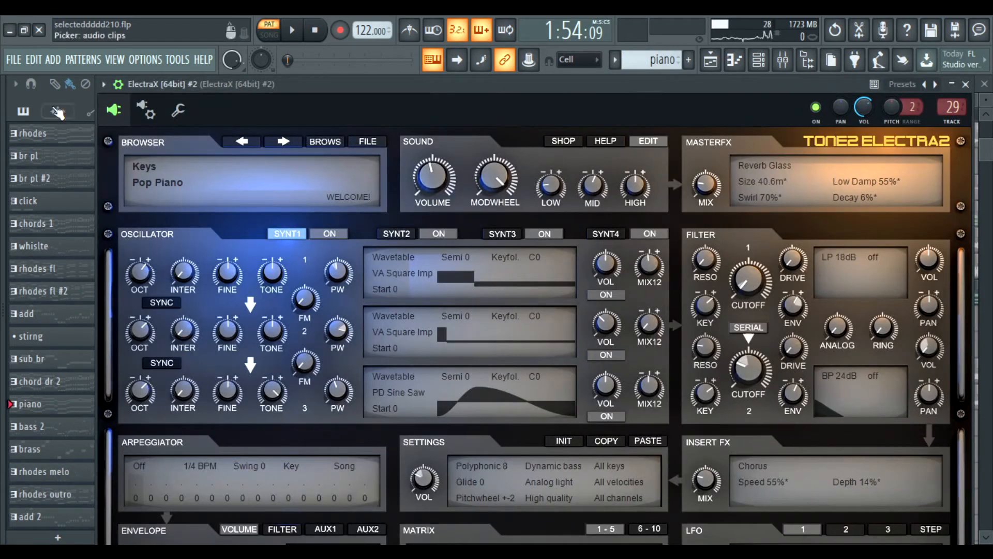
pyautogui.click(953, 85)
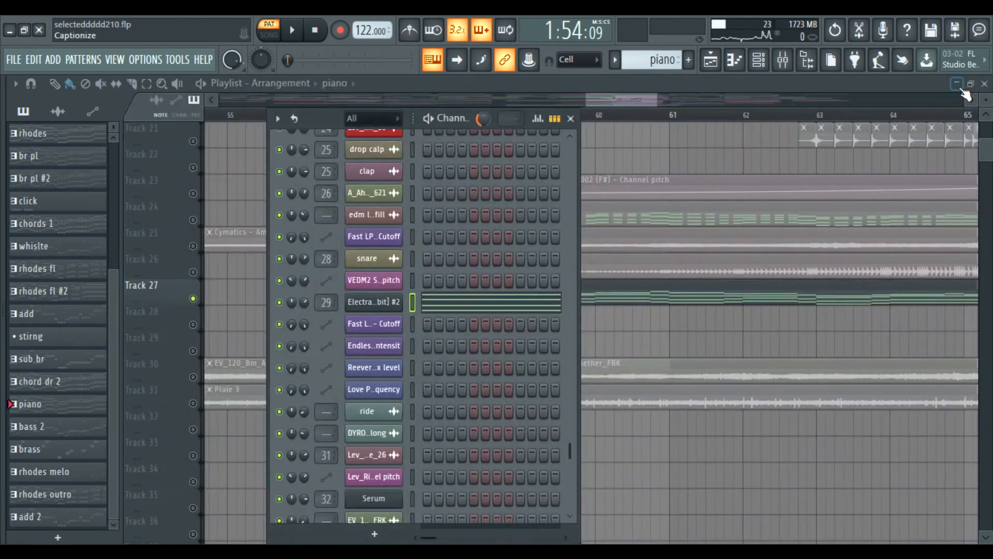
pyautogui.click(570, 119)
# Step: Return to song mode, unsolo Track 27 and play the full build-up from about bar 59
pyautogui.scroll(-3, 520, 121)
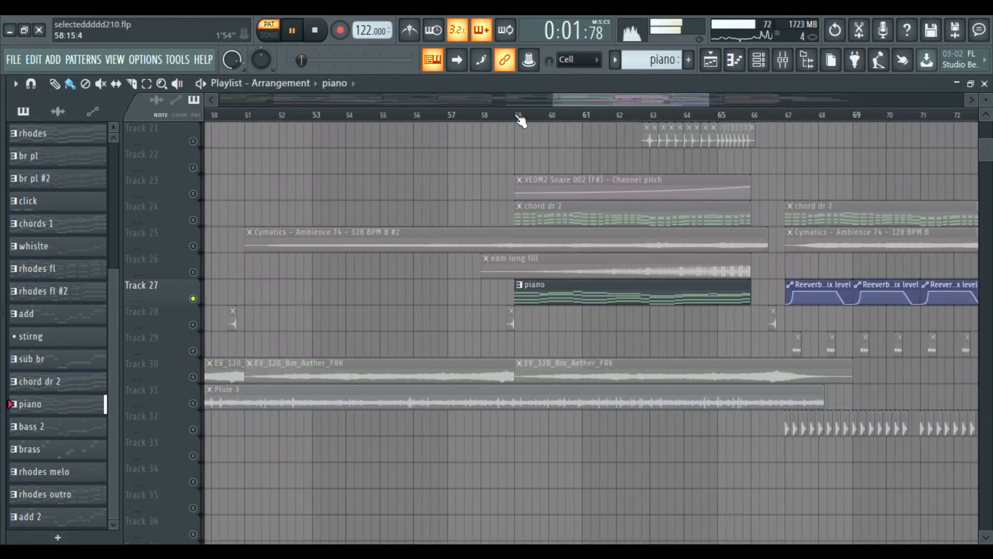
pyautogui.click(518, 117)
pyautogui.rightClick(194, 299)
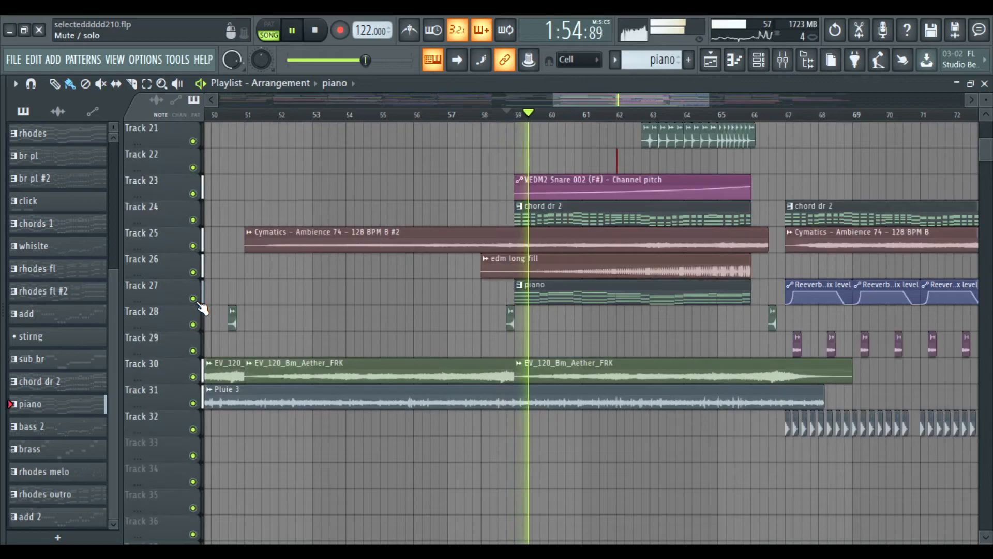
pyautogui.scroll(-1, 338, 235)
pyautogui.press('space')
pyautogui.scroll(8, 341, 227)
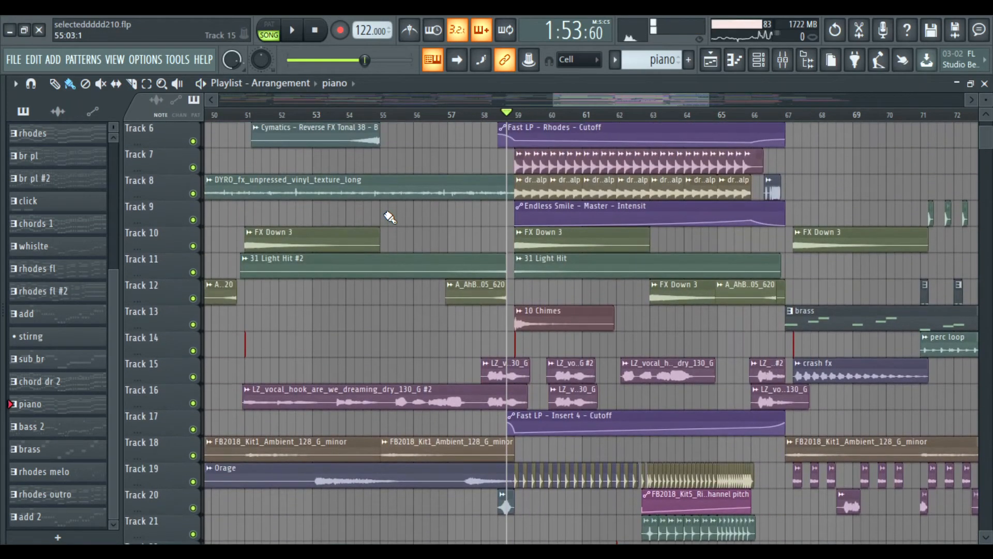
# Step: Solo Track 9 and play its Endless Smile intensity automation from bar 62
pyautogui.scroll(-1, 475, 216)
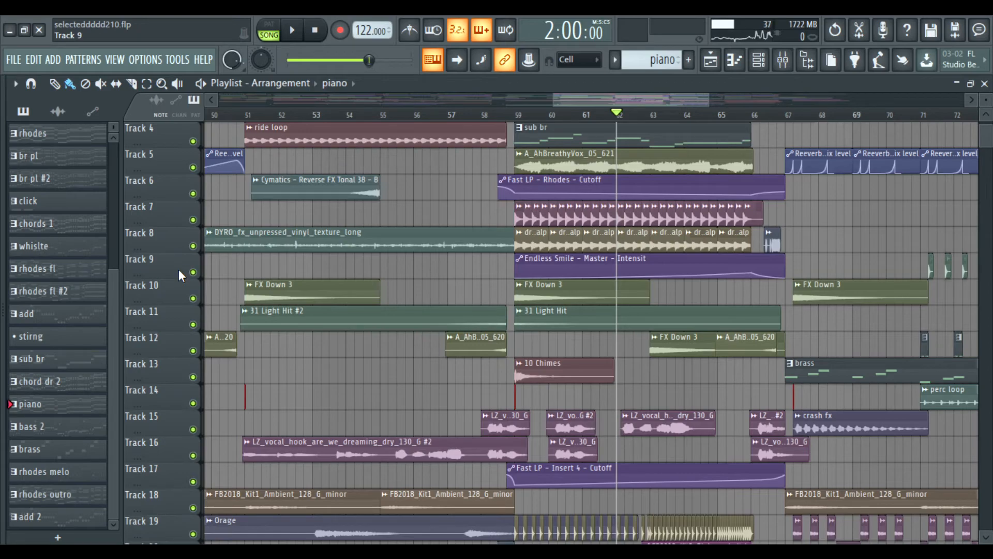
pyautogui.rightClick(193, 273)
pyautogui.press('space')
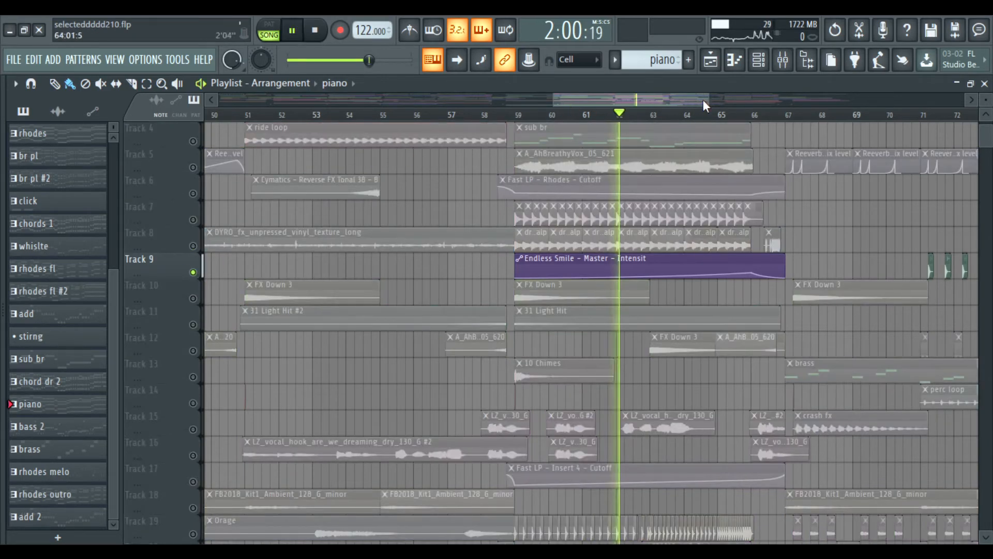
pyautogui.press('space')
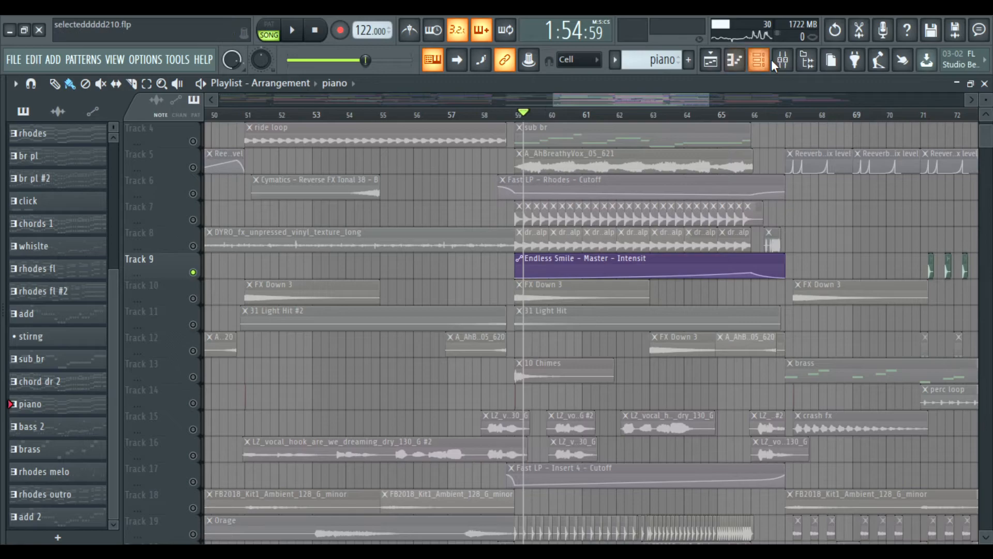
# Step: Examine the Endless Smile effect on the Master mixer track, including its Intensity knob
pyautogui.click(775, 63)
pyautogui.click(22, 157)
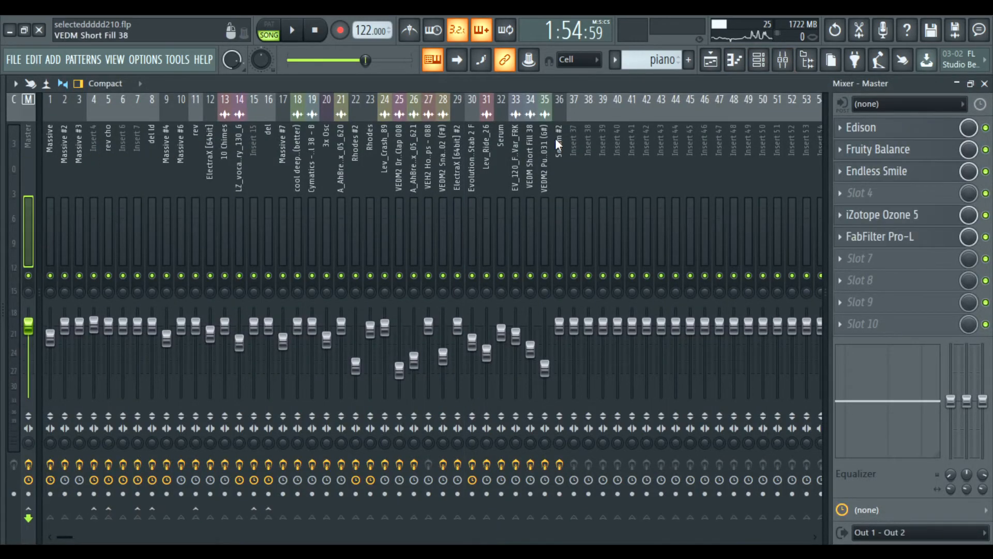
pyautogui.click(886, 175)
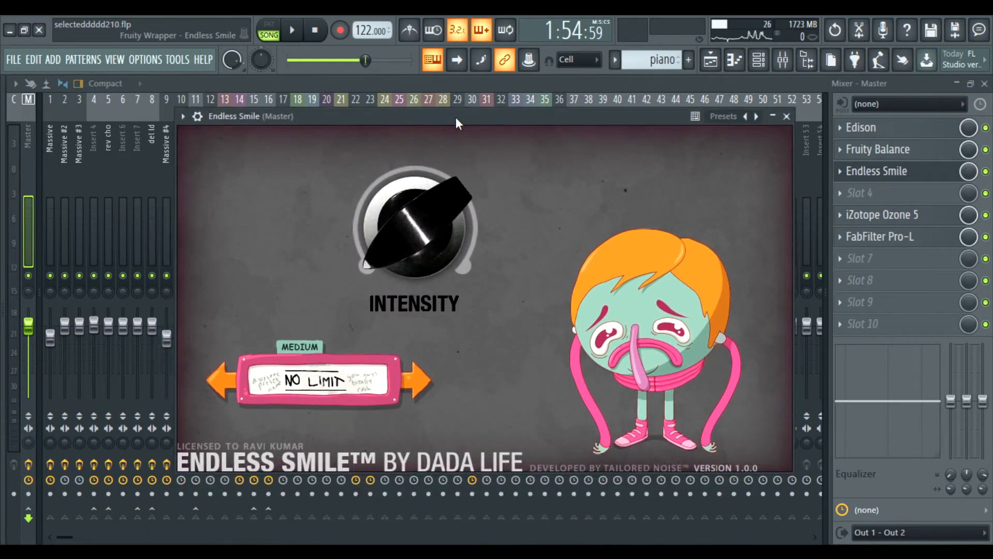
pyautogui.moveTo(455, 119); pyautogui.dragTo(461, 137)
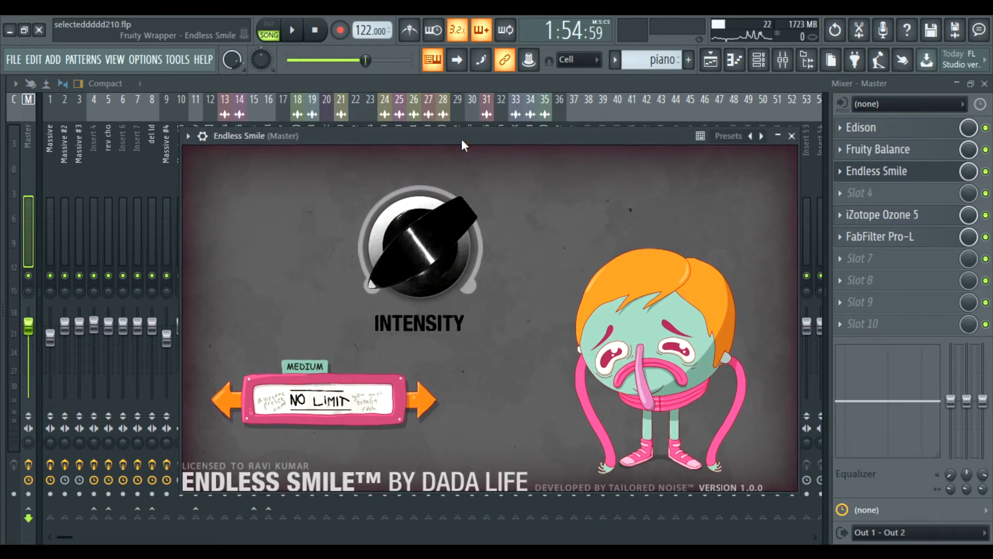
pyautogui.moveTo(420, 245)
pyautogui.mouseDown()
pyautogui.moveTo(420, 229)
pyautogui.moveTo(420, 238)
pyautogui.mouseUp()
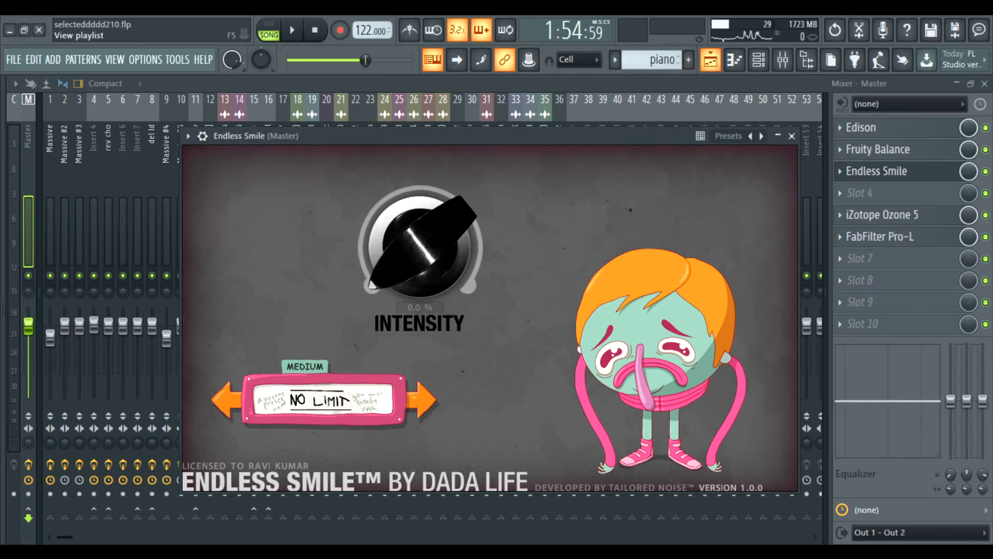
# Step: Unsolo Track 9 in the playlist, mute it alone, play the build-up from bar 59 and show the mixer
pyautogui.click(711, 59)
pyautogui.rightClick(193, 273)
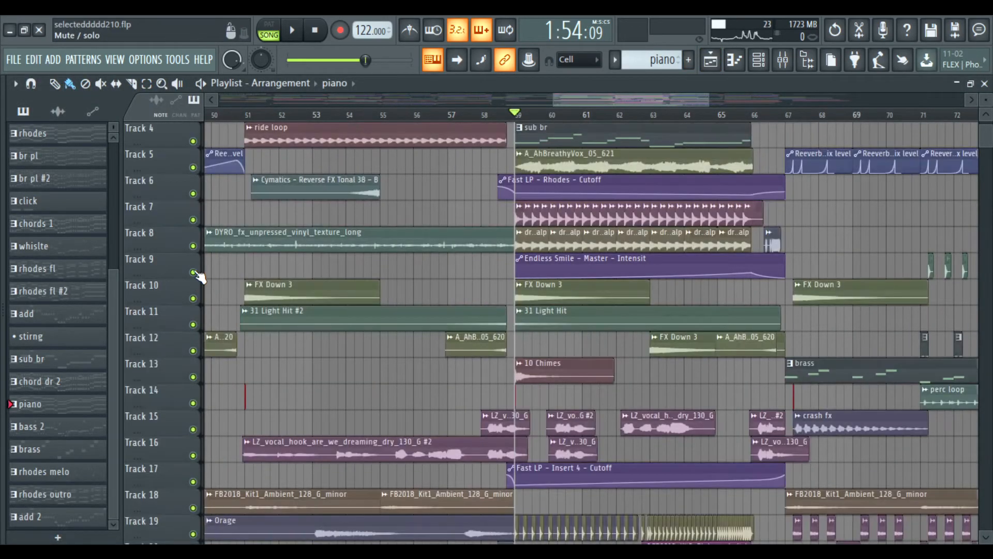
pyautogui.click(193, 272)
pyautogui.press('space')
pyautogui.click(782, 60)
pyautogui.press('space')
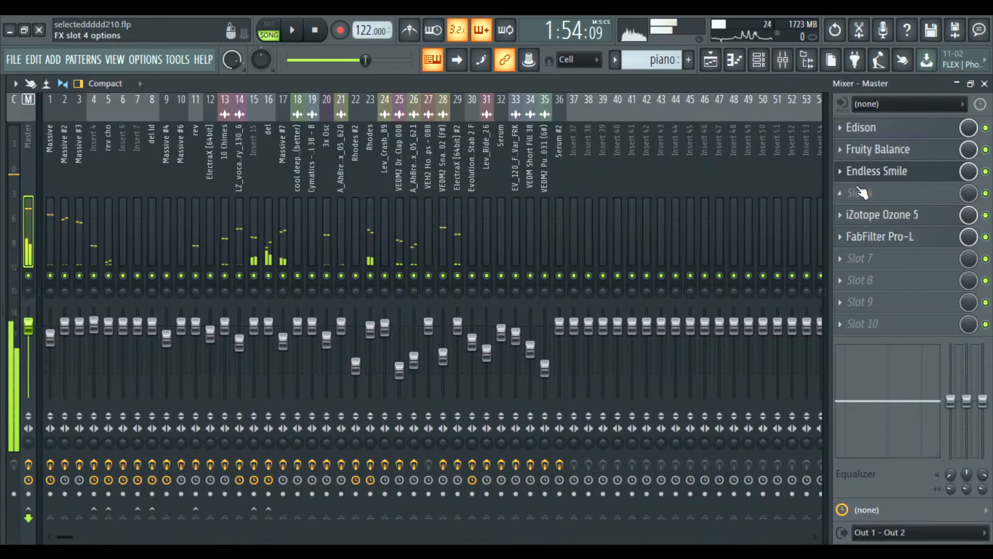
# Step: Open Endless Smile on the Master mixer track, try its Intensity knob while playing the build-up, and close it
pyautogui.click(876, 176)
pyautogui.press('space')
pyautogui.moveTo(397, 273); pyautogui.dragTo(418, 273)
pyautogui.click(292, 30)
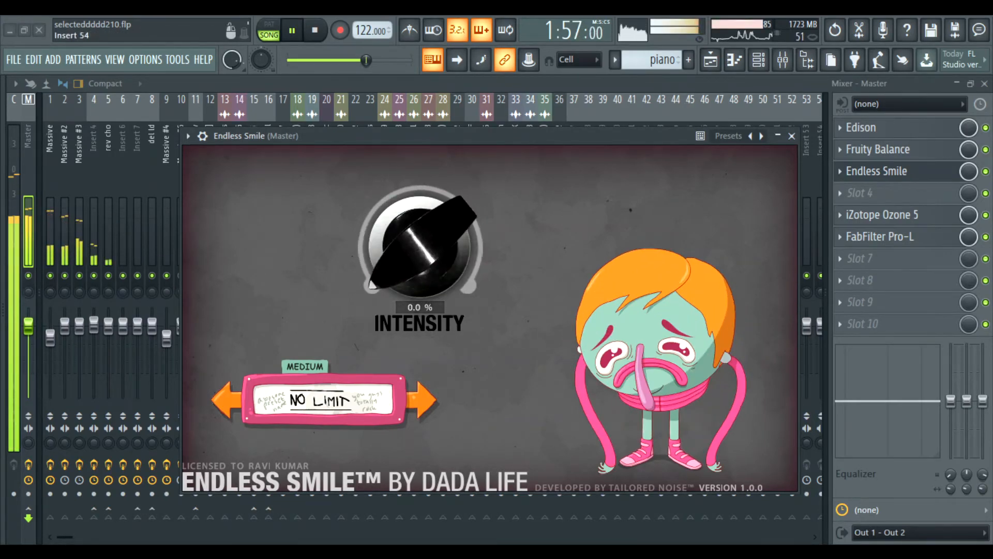
pyautogui.click(797, 137)
pyautogui.click(317, 32)
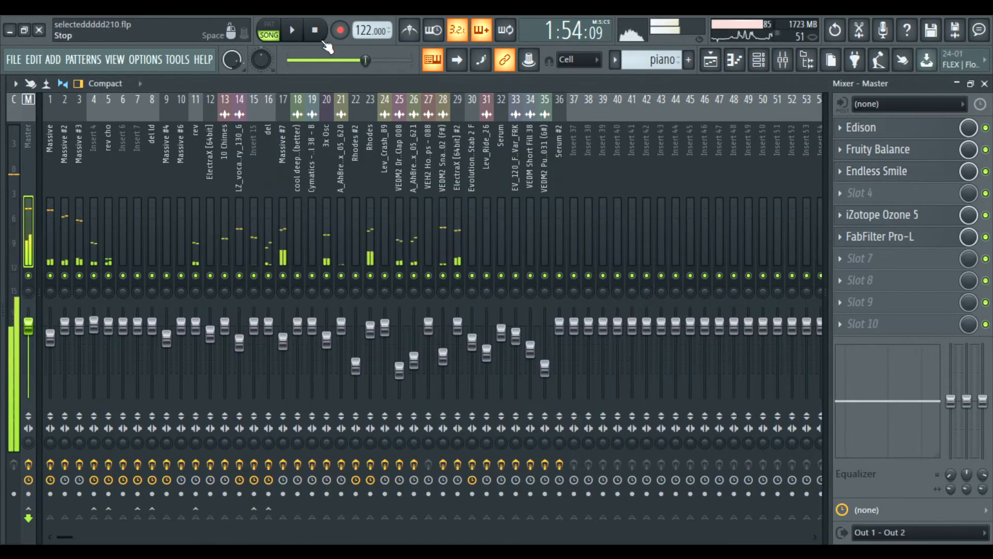
# Step: Unmute Track 9 in the playlist and temporarily enlarge it to examine the Endless Smile intensity curve
pyautogui.click(710, 61)
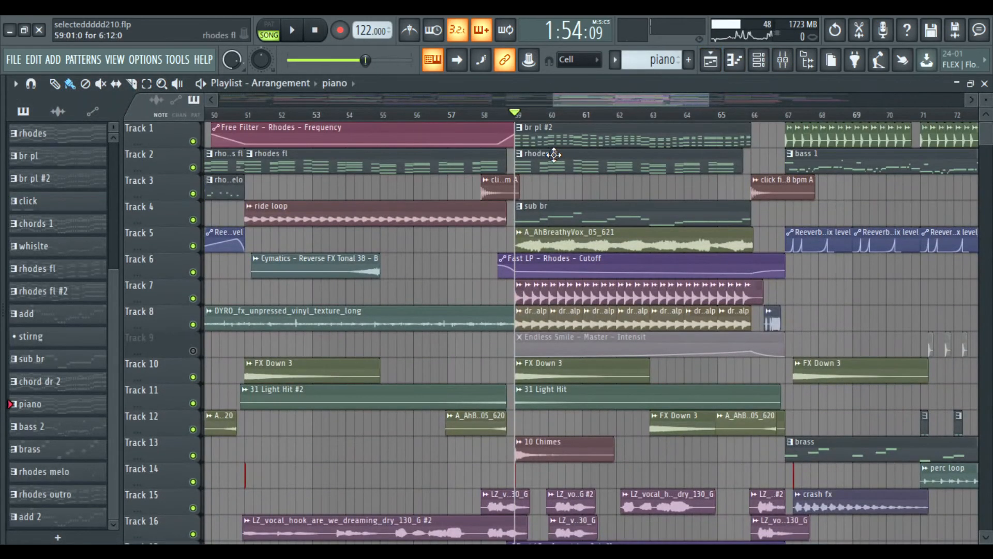
pyautogui.scroll(-1, 514, 178)
pyautogui.click(172, 323)
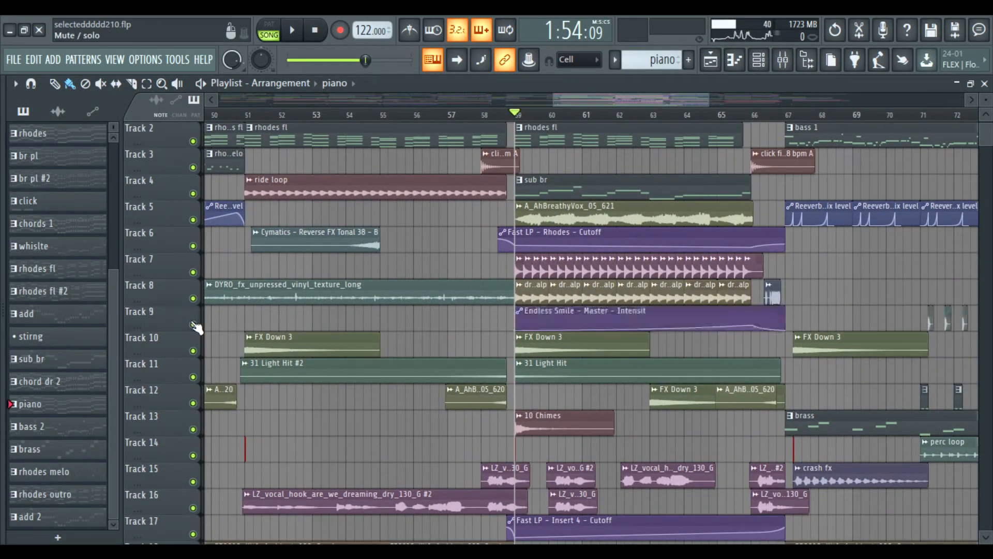
pyautogui.scroll(-1, 155, 290)
pyautogui.moveTo(149, 300); pyautogui.dragTo(173, 458)
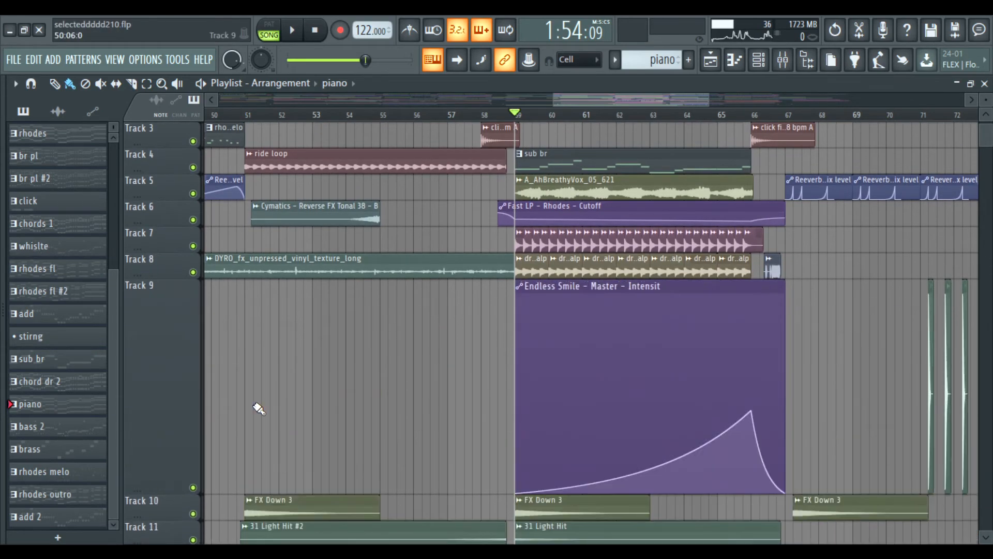
pyautogui.scroll(-2, 521, 429)
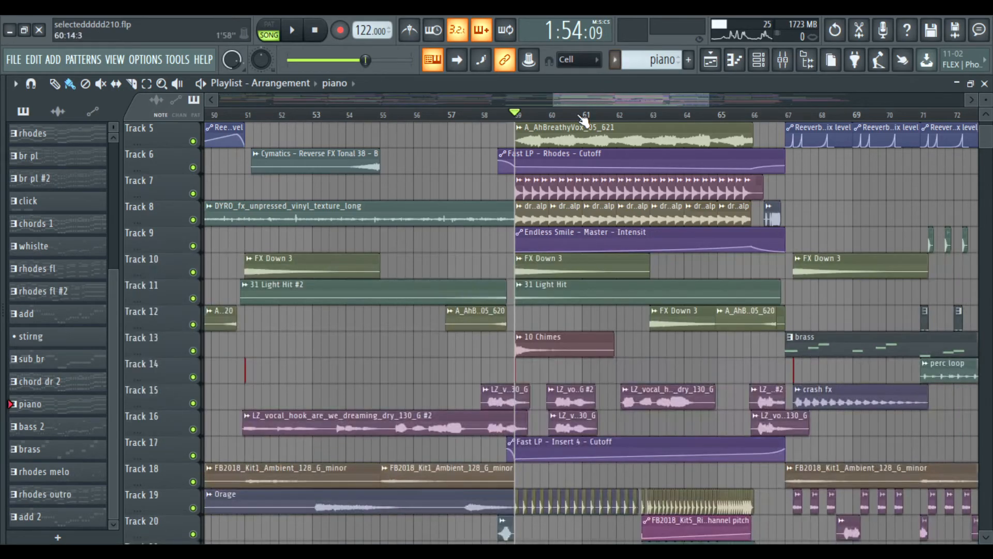
# Step: Select the earlier Endless Smile intensity clip on Track 7 and play the end of the build-up from about bar 65
pyautogui.scroll(-5, 584, 120)
pyautogui.scroll(-3, 340, 208)
pyautogui.scroll(-9, 339, 207)
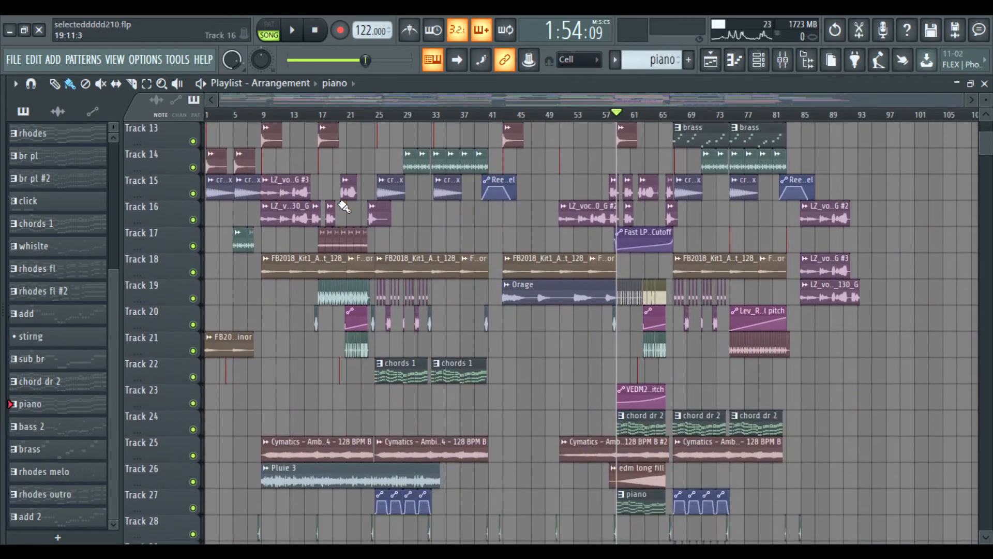
pyautogui.scroll(16, 350, 233)
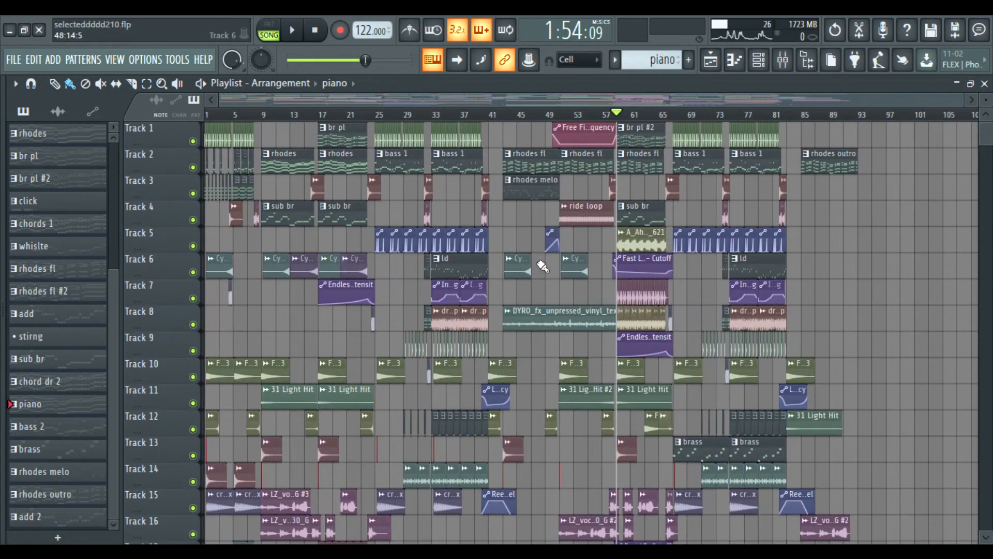
pyautogui.click(363, 285)
pyautogui.scroll(4, 678, 119)
pyautogui.click(654, 114)
pyautogui.press('space')
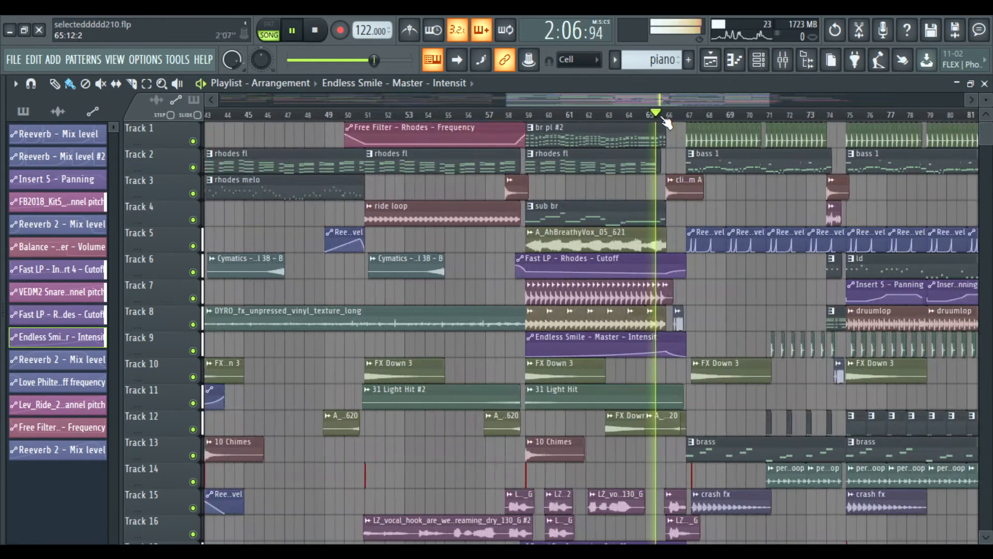
# Step: Replay the transition from about bar 65 into the drop at bar 67 with all tracks on
pyautogui.scroll(-15, 672, 201)
pyautogui.press('space')
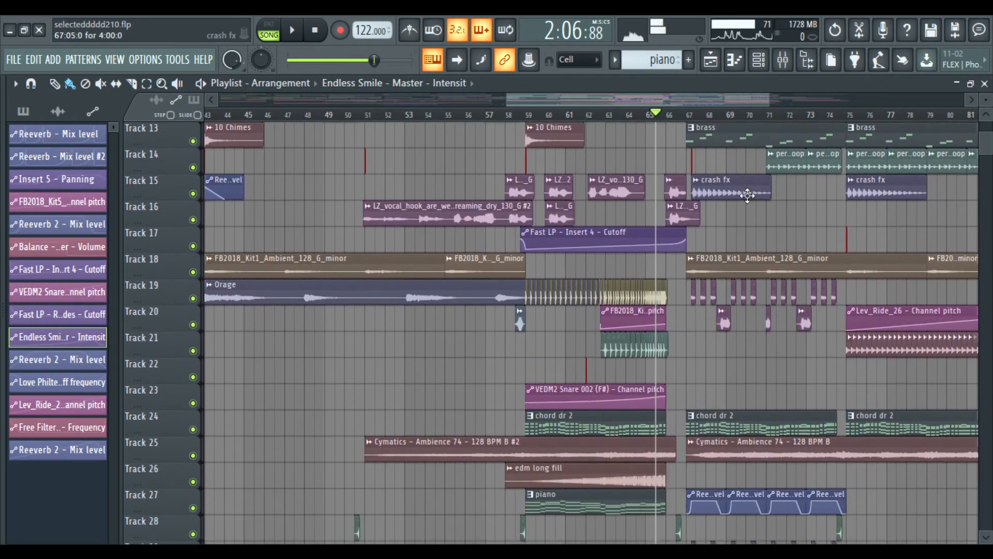
pyautogui.scroll(-2, 633, 204)
pyautogui.press('space')
pyautogui.scroll(17, 636, 200)
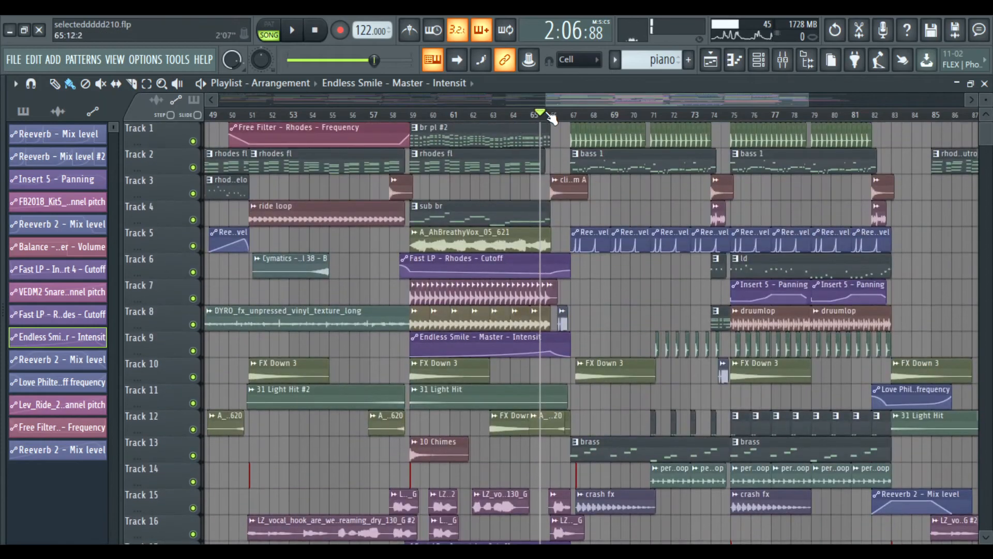
pyautogui.scroll(-3, 589, 164)
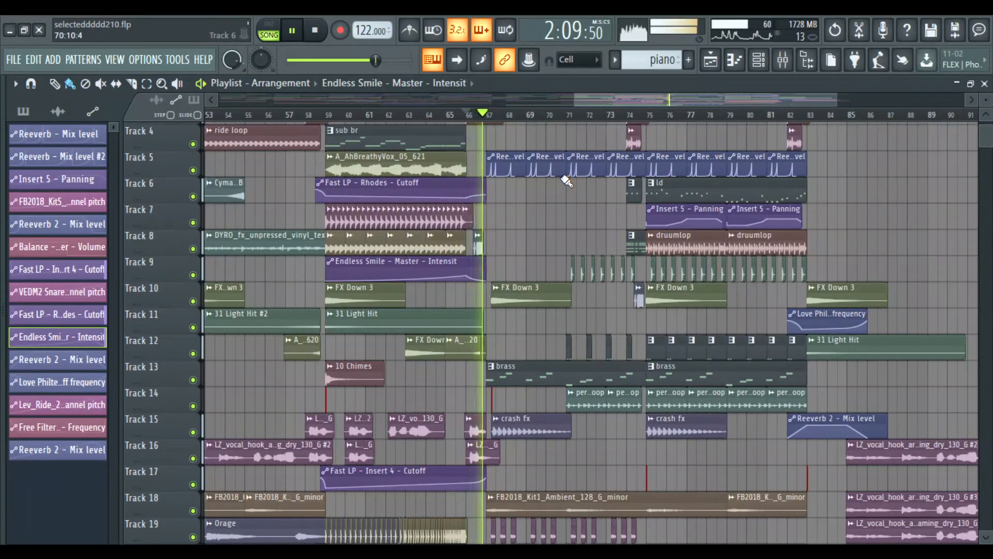
pyautogui.press('space')
# Step: Solo Track 13 and play its brass pattern from bar 67
pyautogui.scroll(3, 533, 155)
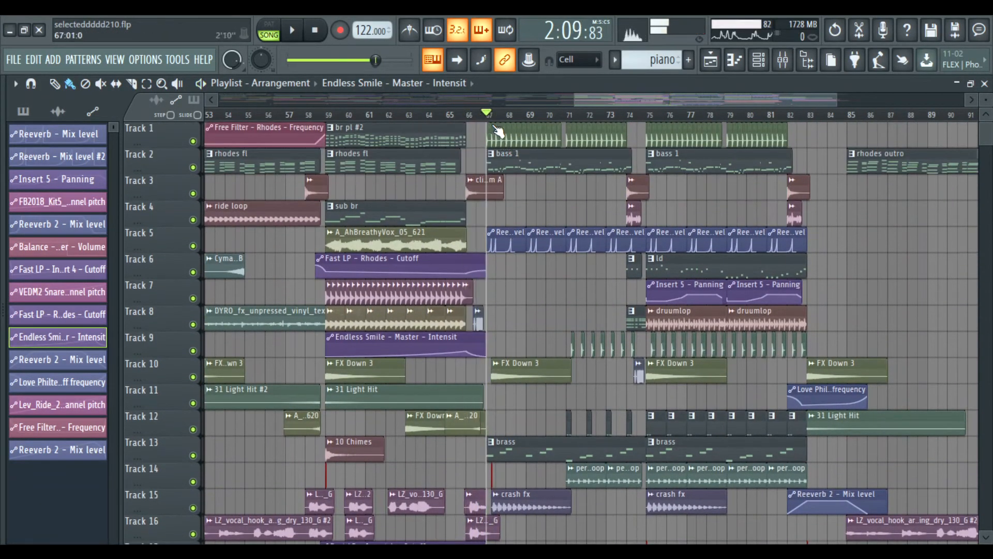
pyautogui.scroll(-17, 492, 184)
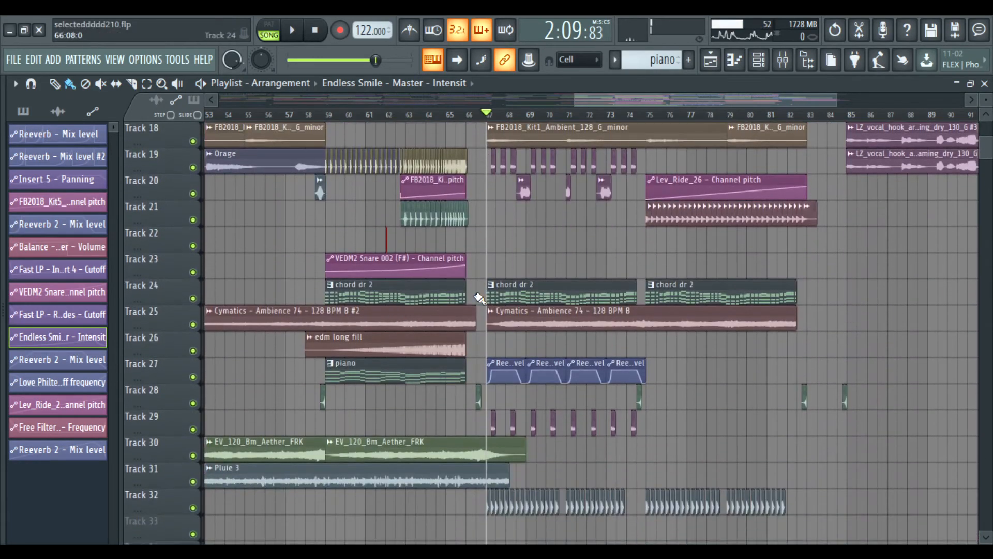
pyautogui.scroll(4, 513, 142)
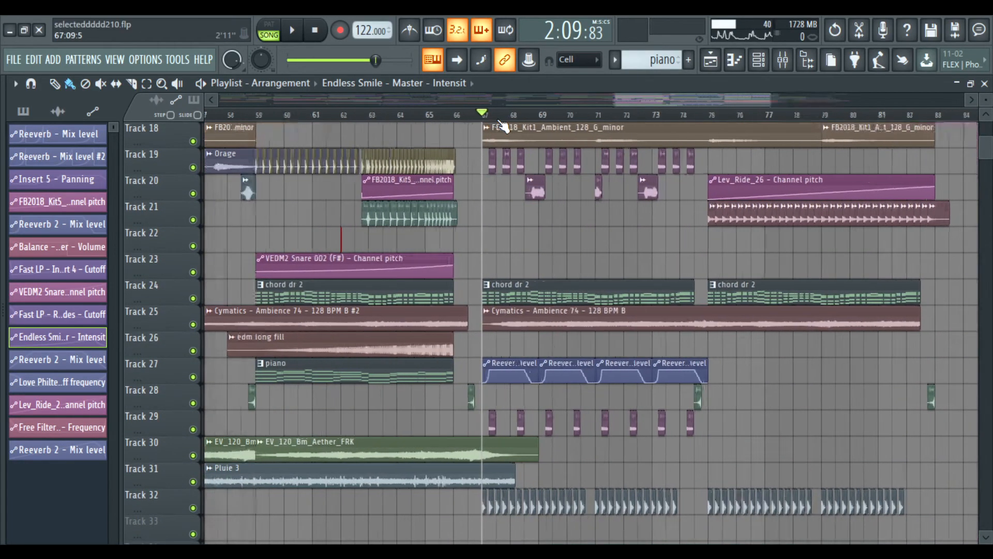
pyautogui.scroll(8, 403, 262)
pyautogui.scroll(4, 403, 263)
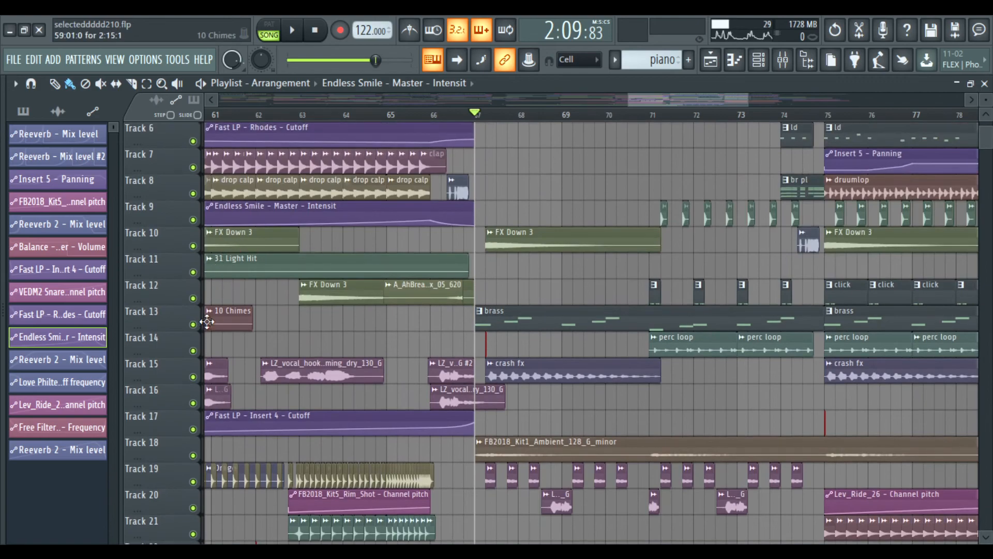
pyautogui.rightClick(193, 323)
pyautogui.press('space')
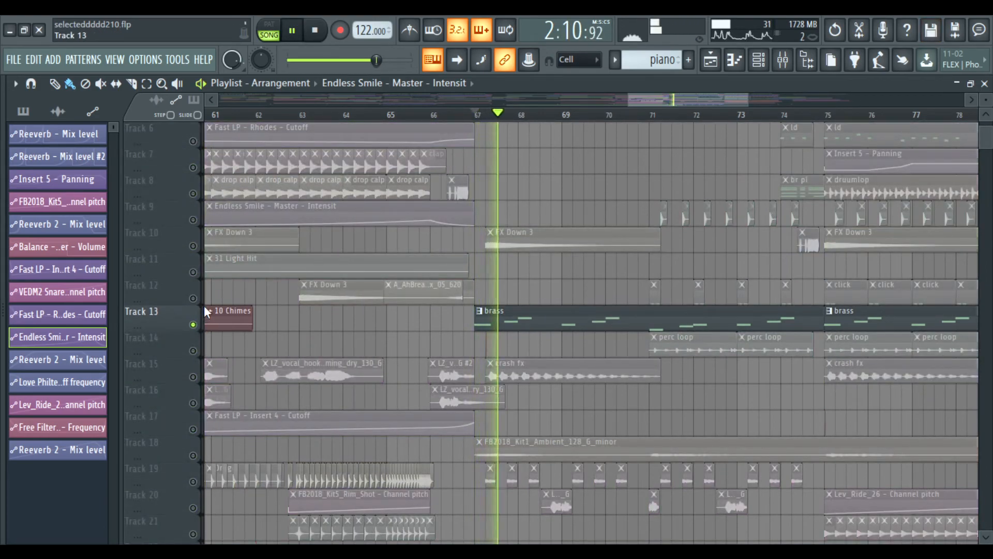
pyautogui.press('space')
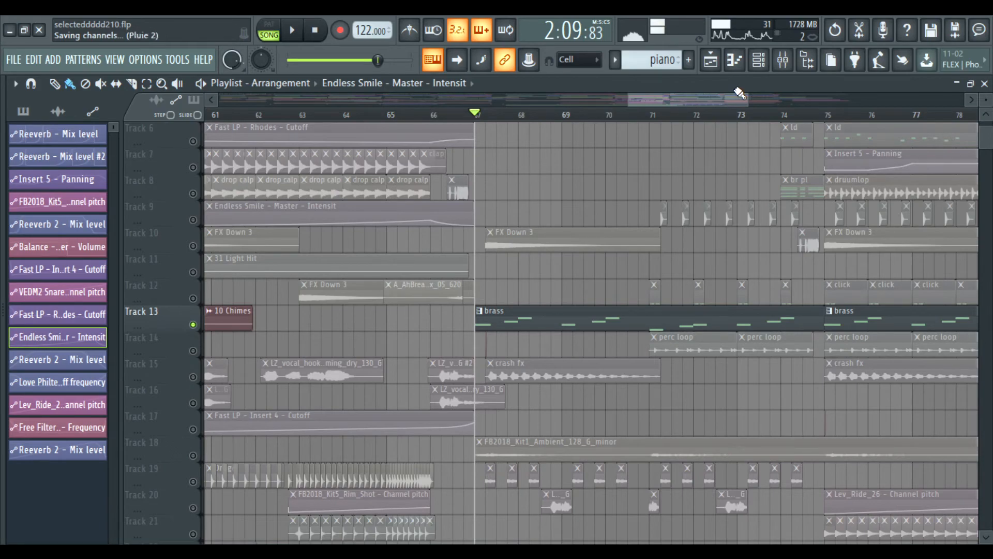
# Step: Examine the brass mixer insert's Fruity parametric EQ 2, OTT and Fruity Reeverb 2 effects during playback
pyautogui.press('F9')
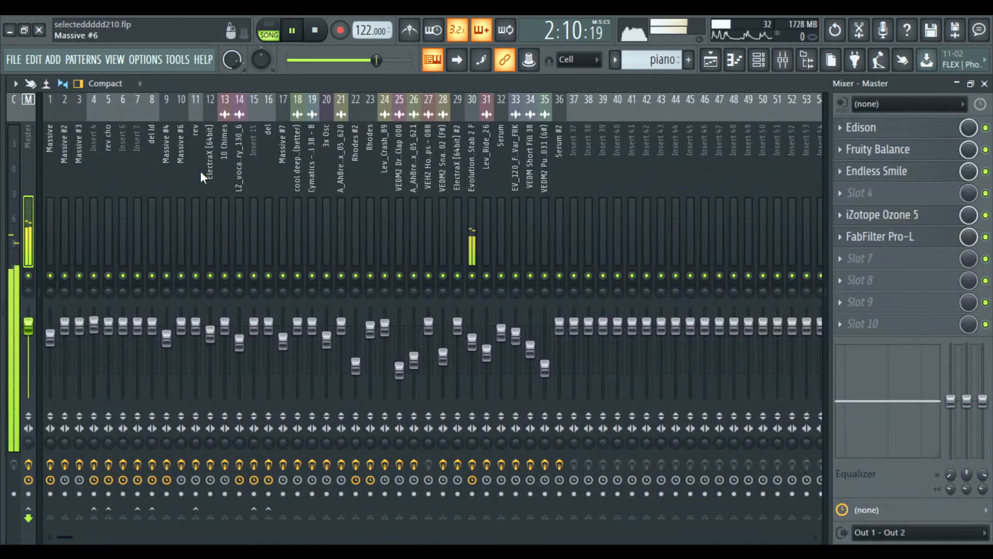
pyautogui.click(470, 174)
pyautogui.click(907, 156)
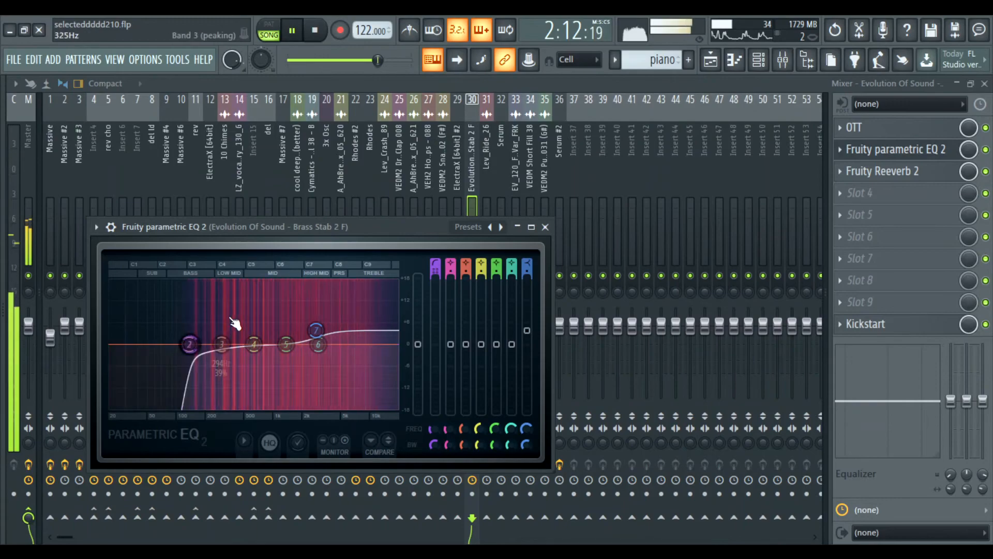
pyautogui.click(537, 224)
pyautogui.click(854, 127)
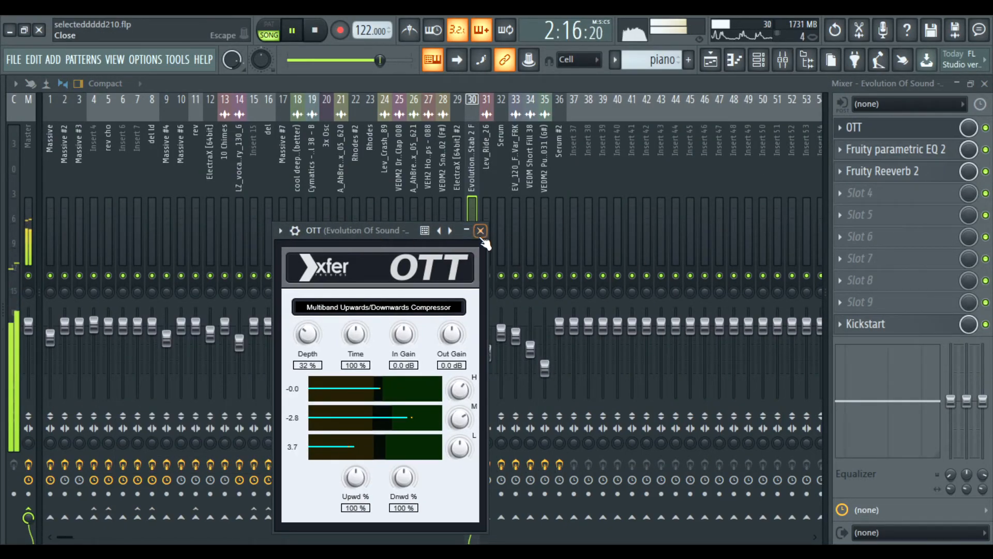
pyautogui.click(466, 241)
pyautogui.click(883, 170)
pyautogui.click(490, 246)
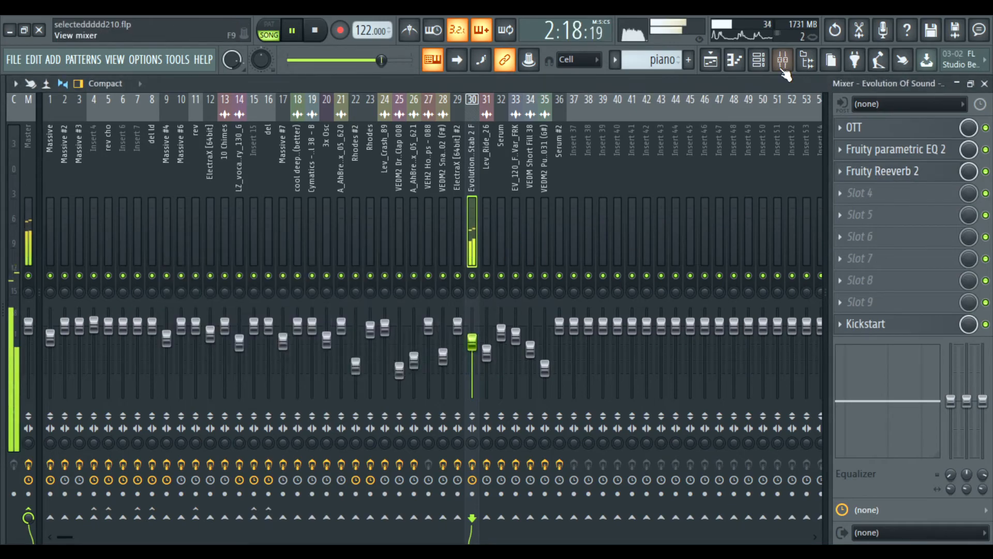
# Step: Open the Brass Stab 1 channel from the channel rack and preview the Brass Stab samples in the browser
pyautogui.click(760, 61)
pyautogui.scroll(10, 496, 209)
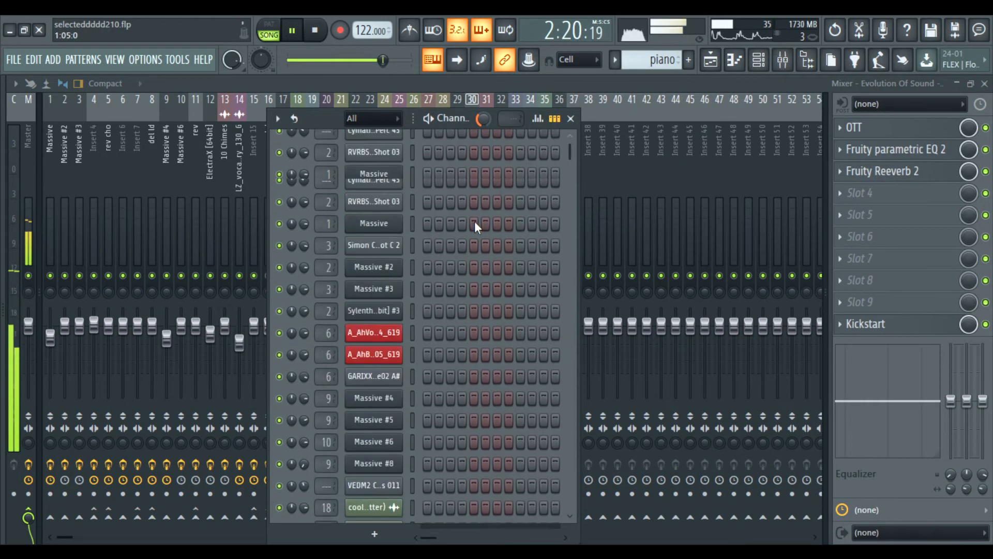
pyautogui.scroll(3, 370, 142)
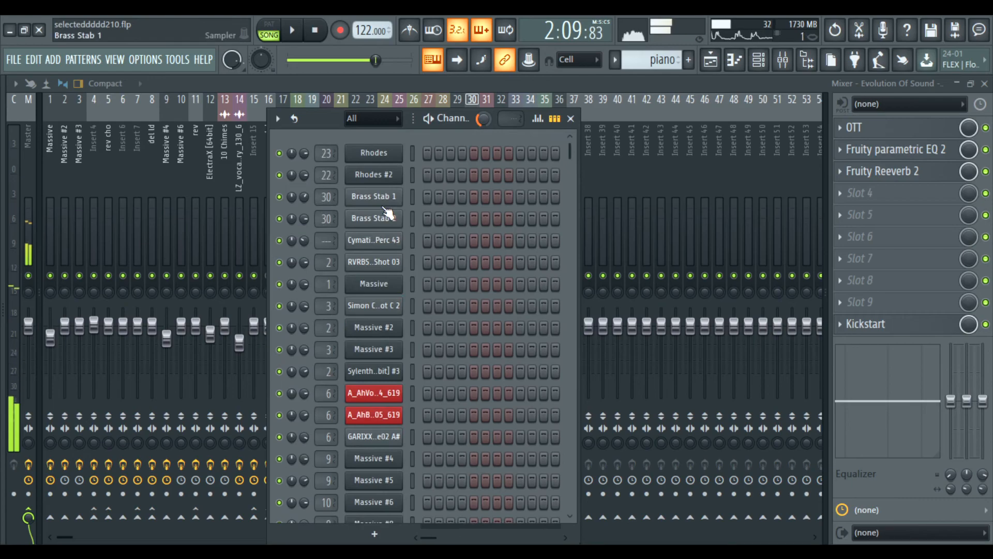
pyautogui.click(382, 199)
pyautogui.moveTo(3, 241); pyautogui.dragTo(213, 241)
pyautogui.moveTo(290, 362); pyautogui.dragTo(47, 313)
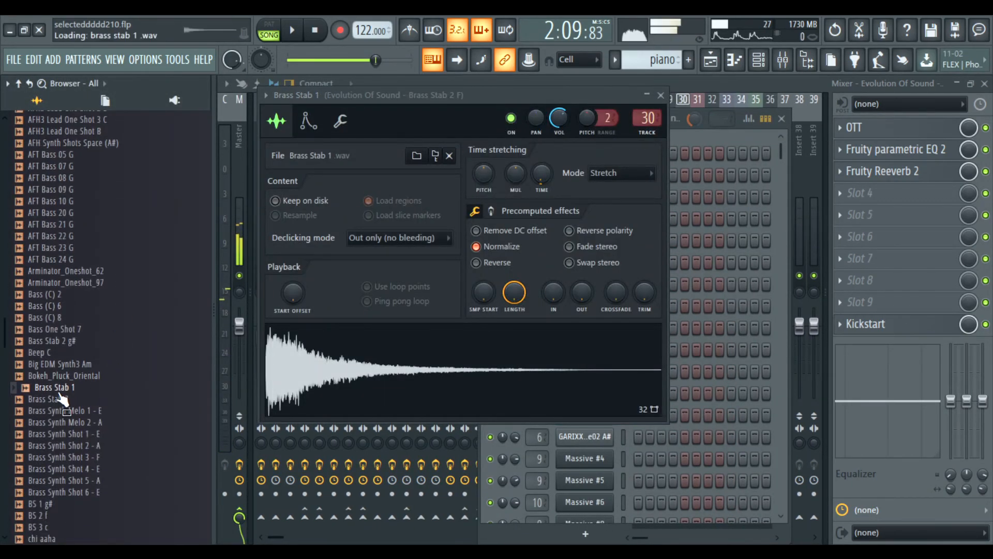
pyautogui.click(662, 96)
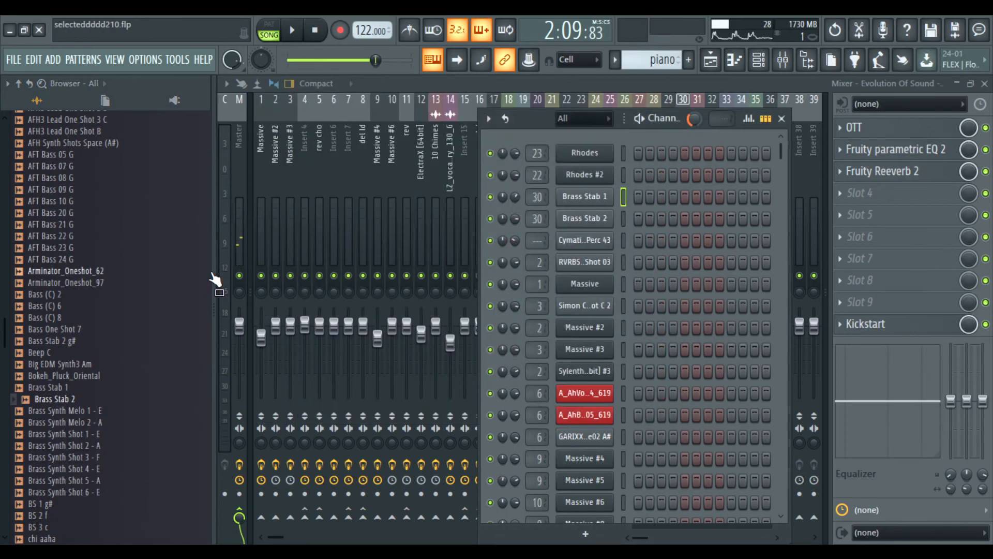
# Step: Hide the browser, check the Brass Stab 1 sampler settings again and return to the playlist
pyautogui.moveTo(214, 267); pyautogui.dragTo(4, 259)
pyautogui.click(389, 198)
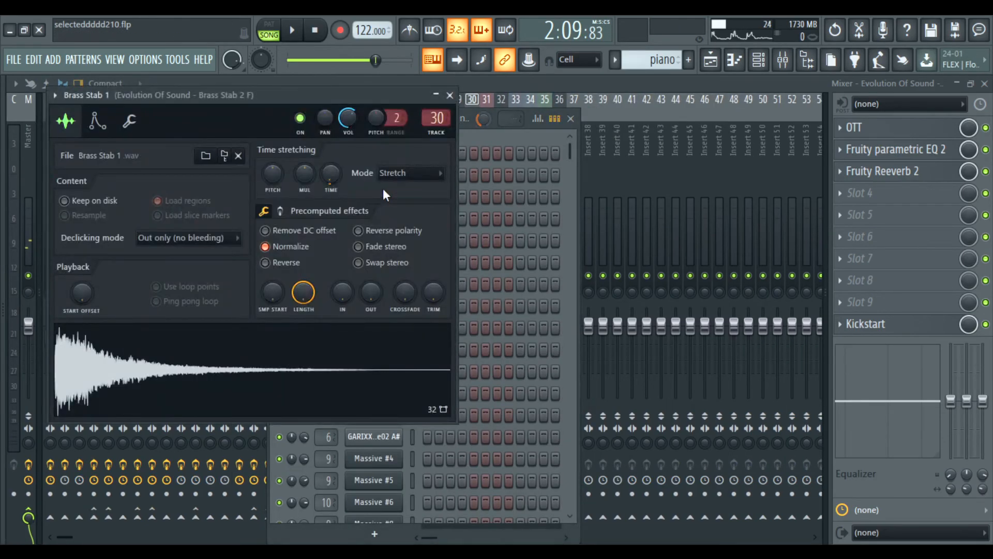
pyautogui.click(452, 95)
pyautogui.click(724, 62)
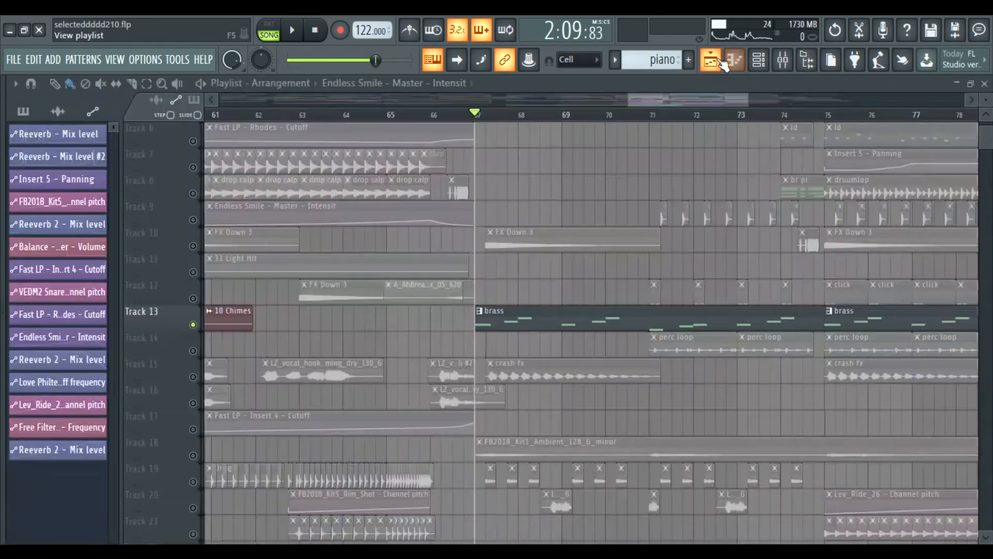
# Step: Unsolo Track 13 by re-enabling every track in the playlist
pyautogui.scroll(5, 497, 196)
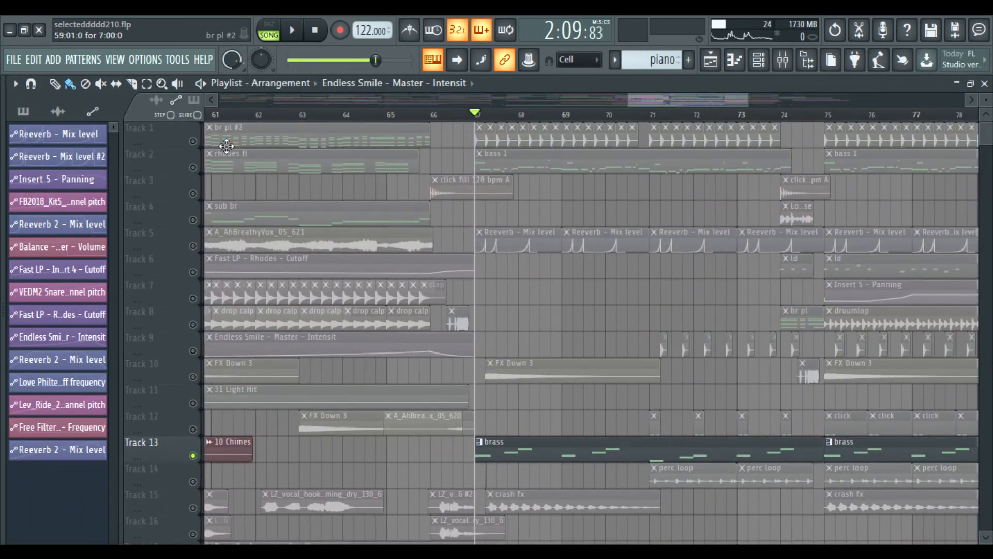
pyautogui.click(193, 141)
pyautogui.rightClick(193, 142)
pyautogui.rightClick(193, 142)
# Step: Review the drop's layers across the playlist tracks and play the full drop from bar 67
pyautogui.scroll(-3, 417, 192)
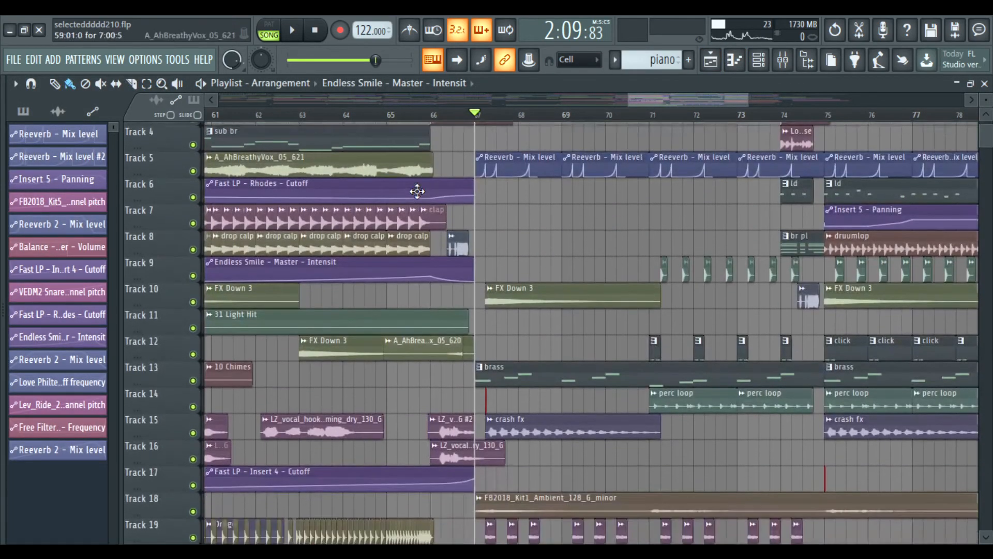
pyautogui.scroll(3, 417, 192)
pyautogui.scroll(-6, 417, 191)
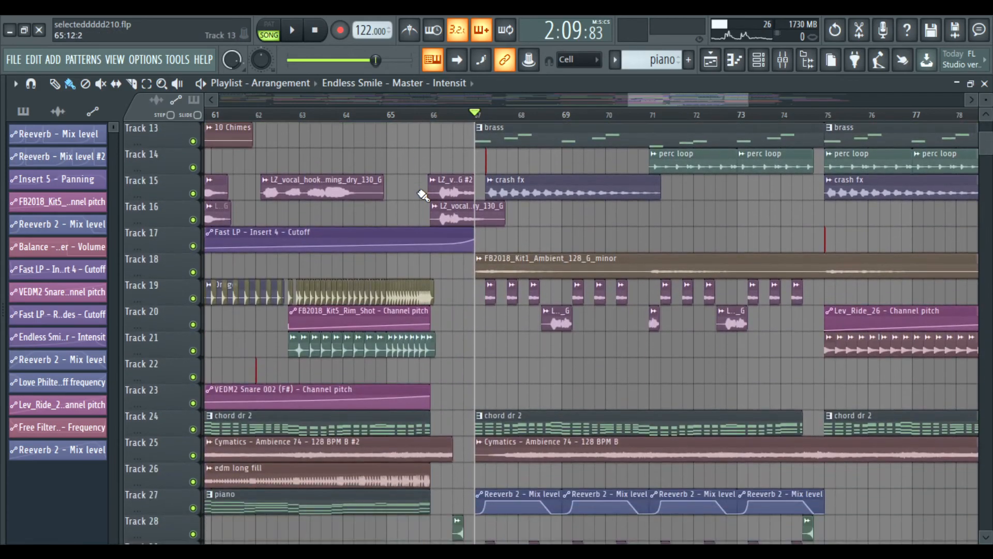
pyautogui.scroll(-4, 423, 196)
pyautogui.scroll(4, 422, 196)
pyautogui.scroll(5, 421, 195)
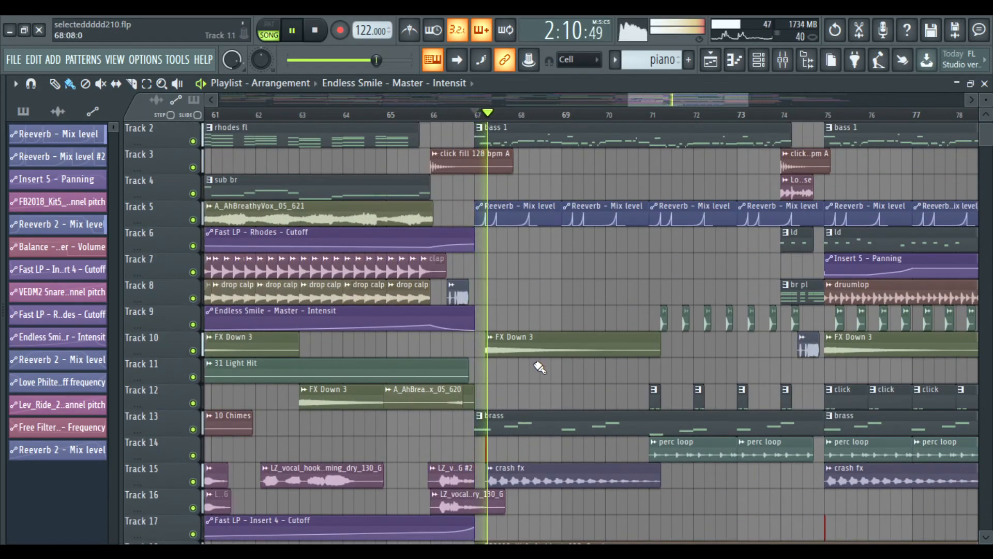
pyautogui.press('space')
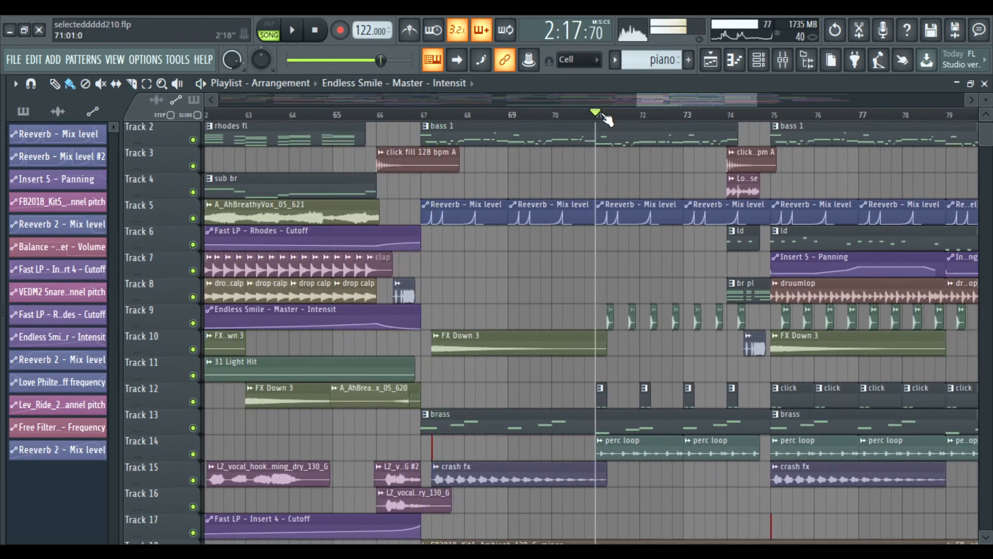
# Step: Play the drop's second part from bar 71 and review the percussion, ride and chord tracks
pyautogui.scroll(-1, 533, 166)
pyautogui.scroll(-4, 639, 115)
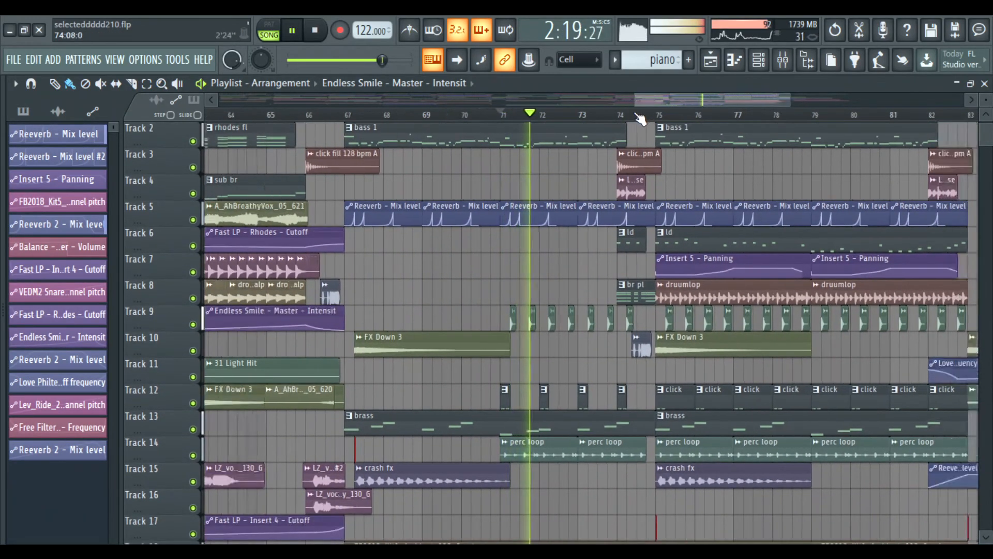
pyautogui.scroll(-3, 657, 165)
pyautogui.scroll(-2, 657, 166)
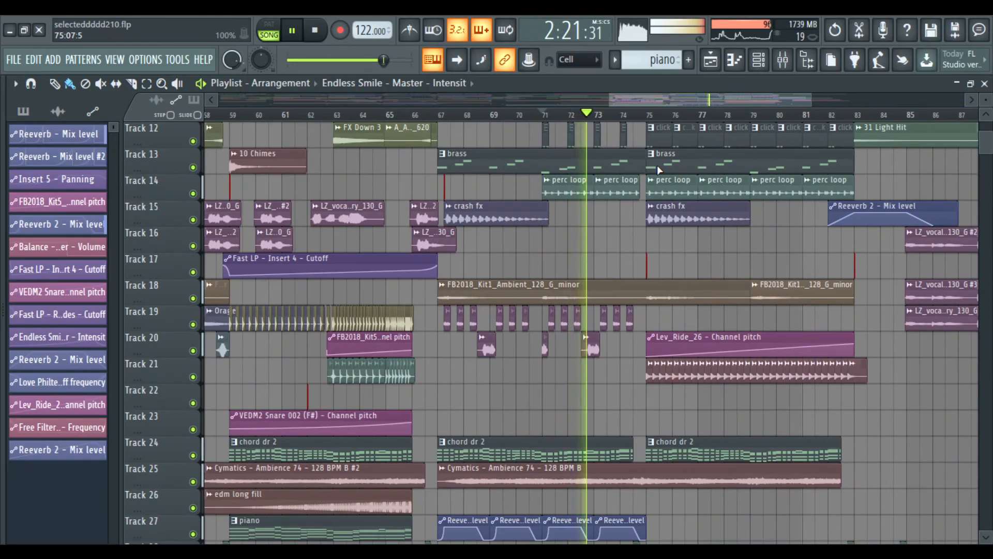
# Step: Solo Tracks 20 and 21 and play the ride with its channel pitch automation from bar 75
pyautogui.scroll(-1, 656, 205)
pyautogui.scroll(-1, 654, 204)
pyautogui.moveTo(654, 204); pyautogui.dragTo(546, 215)
pyautogui.scroll(-2, 550, 212)
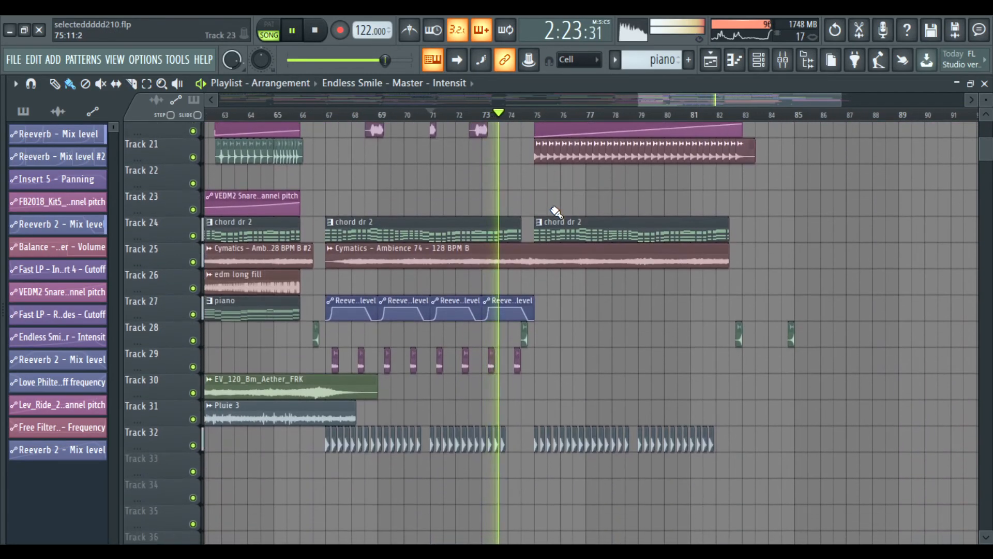
pyautogui.scroll(2, 539, 207)
pyautogui.scroll(3, 541, 124)
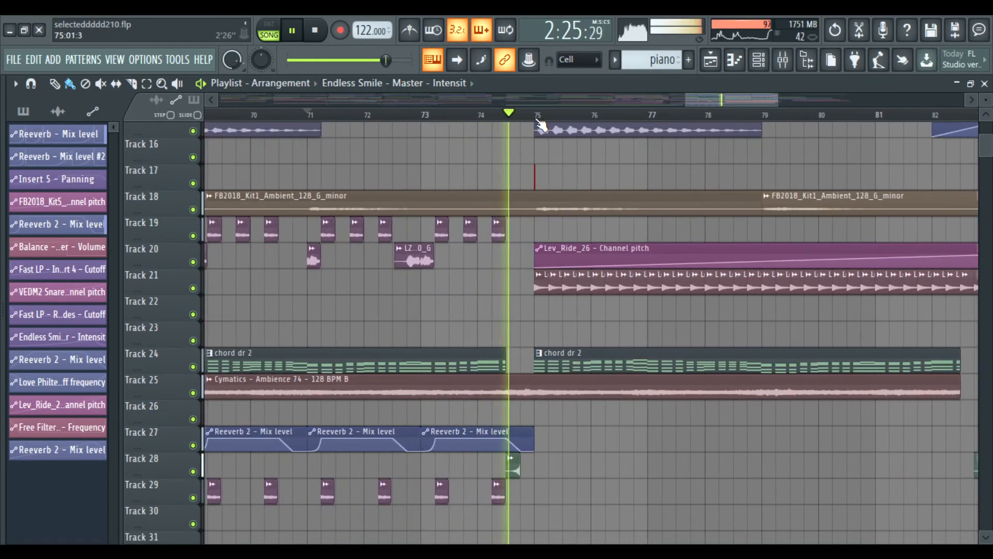
pyautogui.rightClick(193, 263)
pyautogui.click(193, 288)
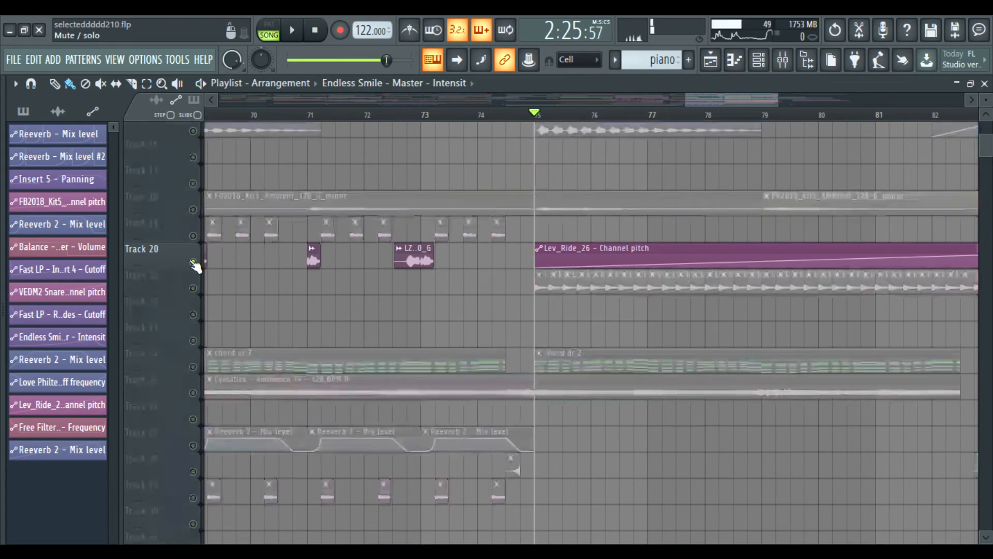
pyautogui.moveTo(766, 291); pyautogui.dragTo(584, 300)
pyautogui.press('space')
# Step: Check the Lev_Ride_26 sample's channel settings, close them and stop playback
pyautogui.doubleClick(603, 298)
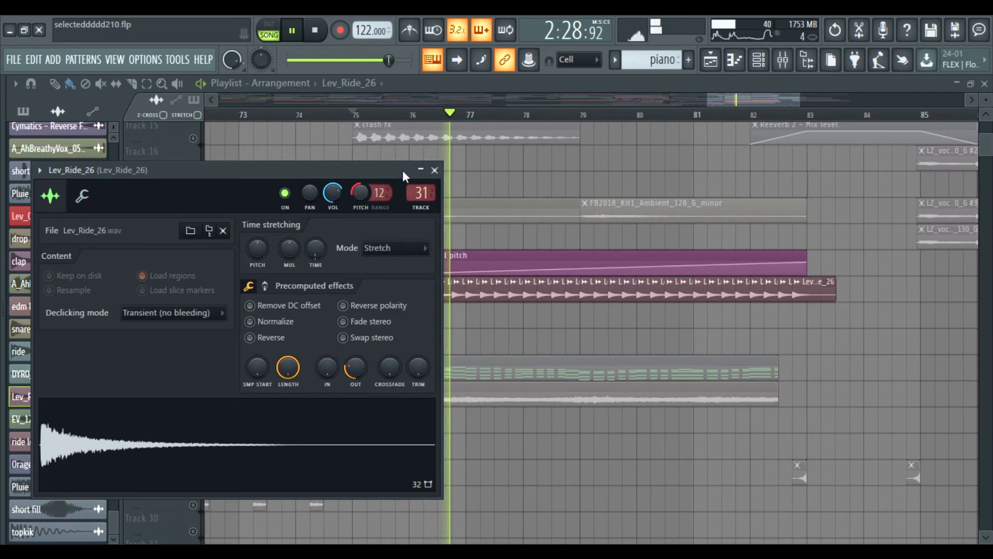
pyautogui.click(436, 170)
pyautogui.scroll(-4, 514, 166)
pyautogui.scroll(3, 515, 171)
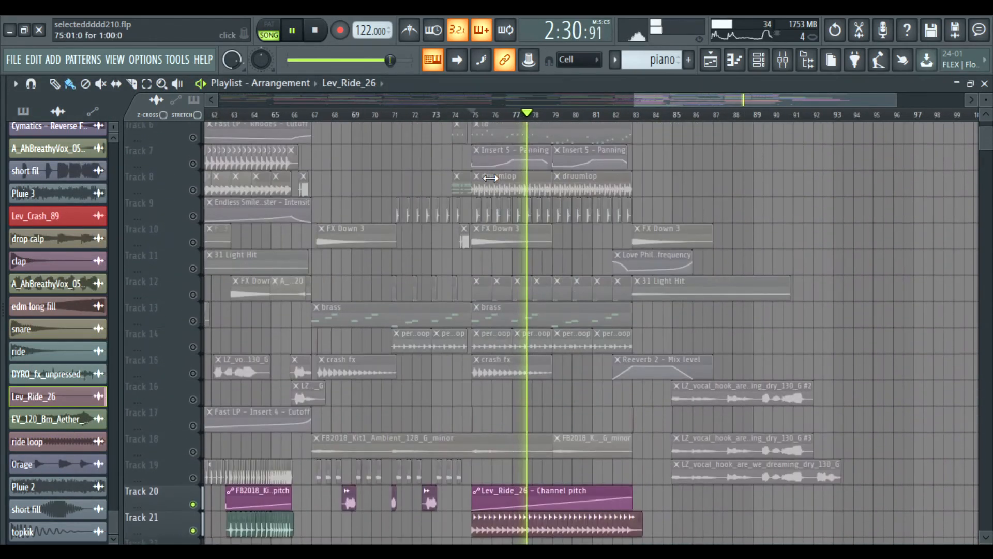
pyautogui.scroll(5, 642, 144)
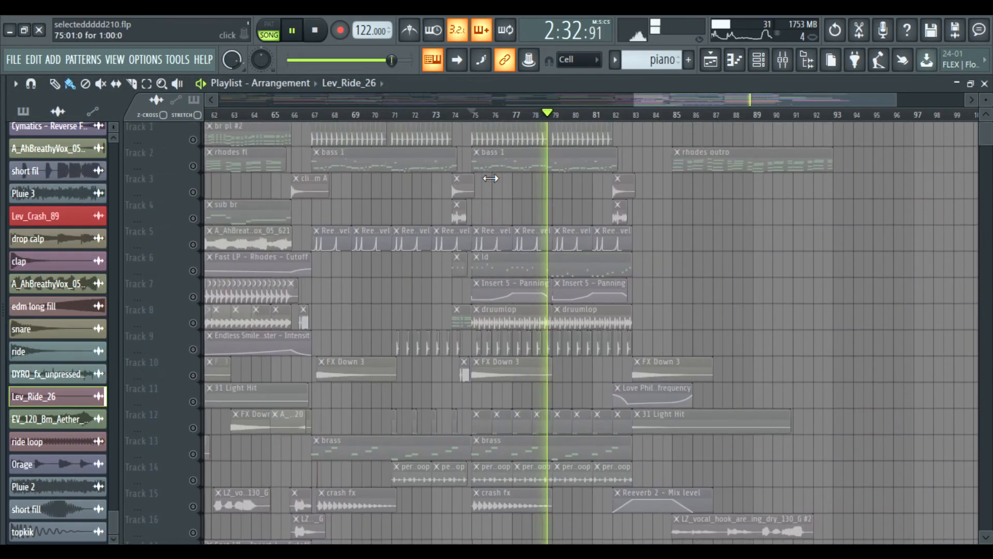
pyautogui.press('space')
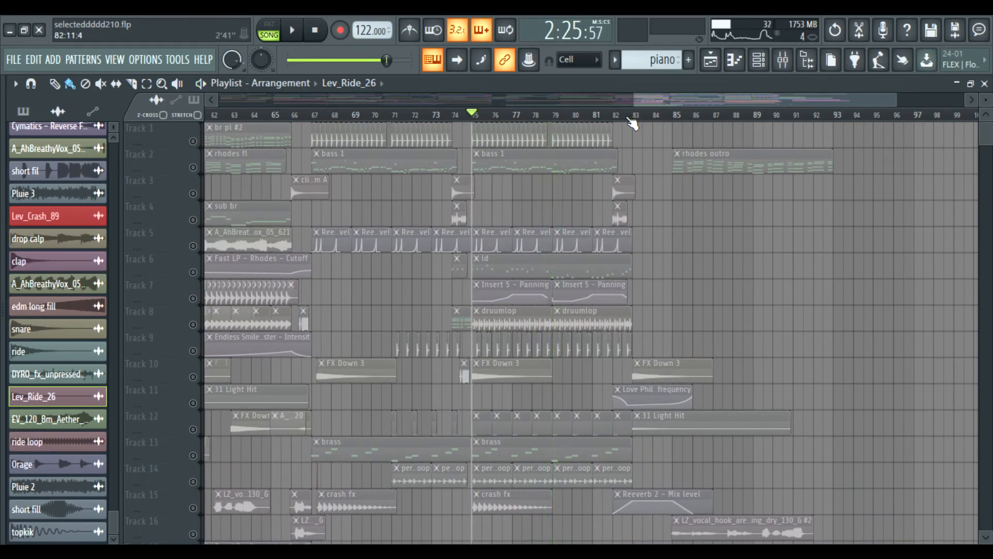
# Step: Re-enable every playlist track and review the second drop's layers down to Track 32
pyautogui.rightClick(193, 167)
pyautogui.rightClick(193, 167)
pyautogui.scroll(-4, 362, 191)
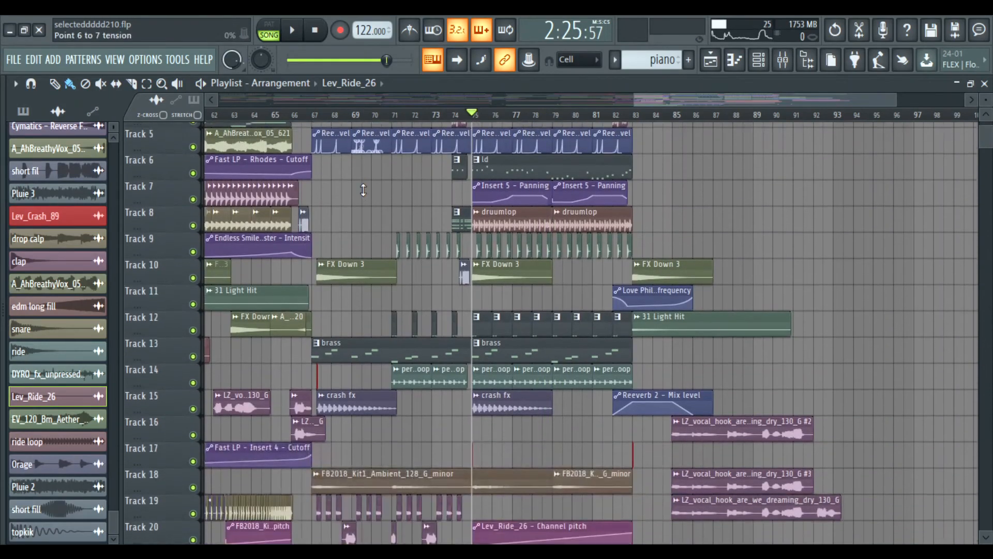
pyautogui.scroll(-6, 583, 268)
pyautogui.scroll(-10, 509, 237)
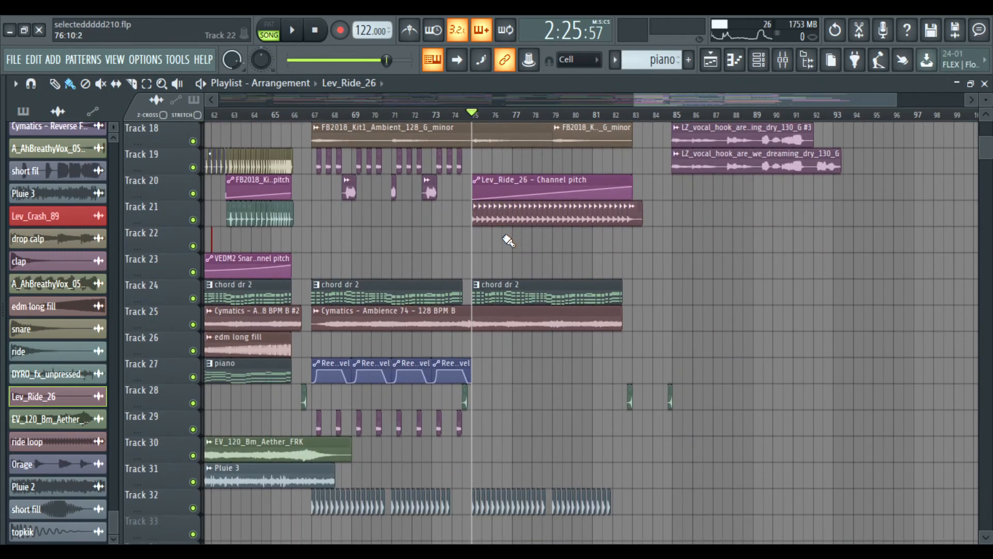
pyautogui.scroll(4, 501, 237)
pyautogui.scroll(18, 493, 246)
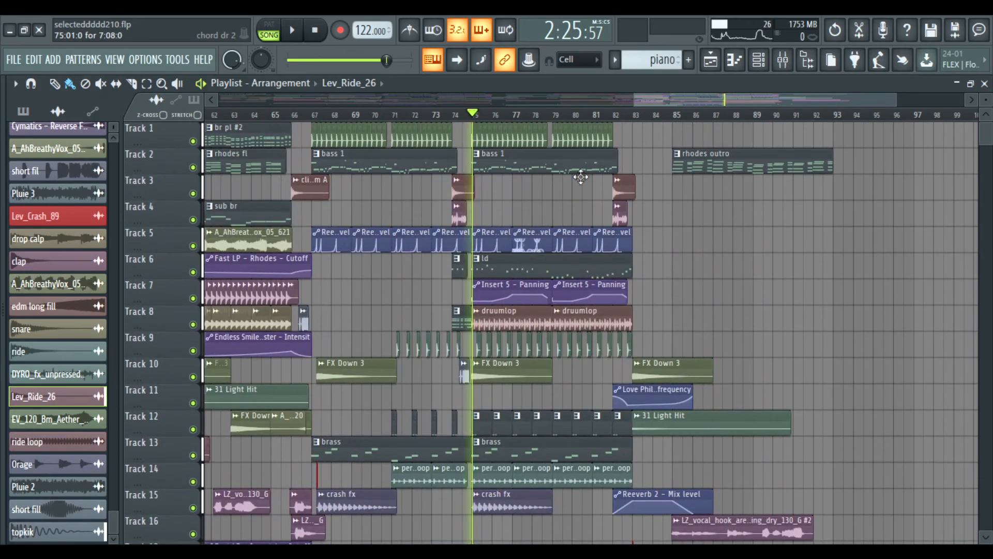
# Step: Play the drop from bar 75 and jump to its ending at bar 83 to hear the transition into the outro
pyautogui.press('space')
pyautogui.click(627, 115)
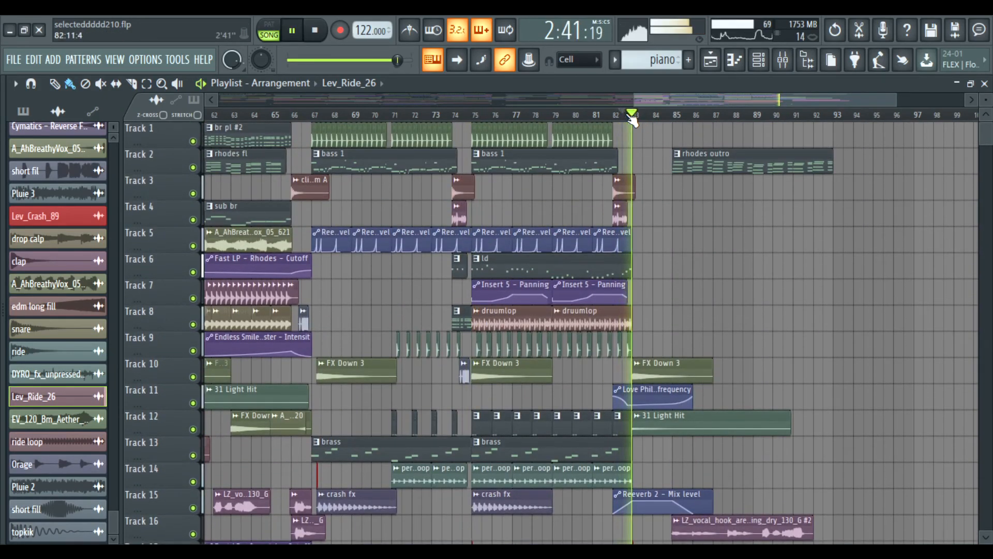
pyautogui.hscroll(5, 615, 177)
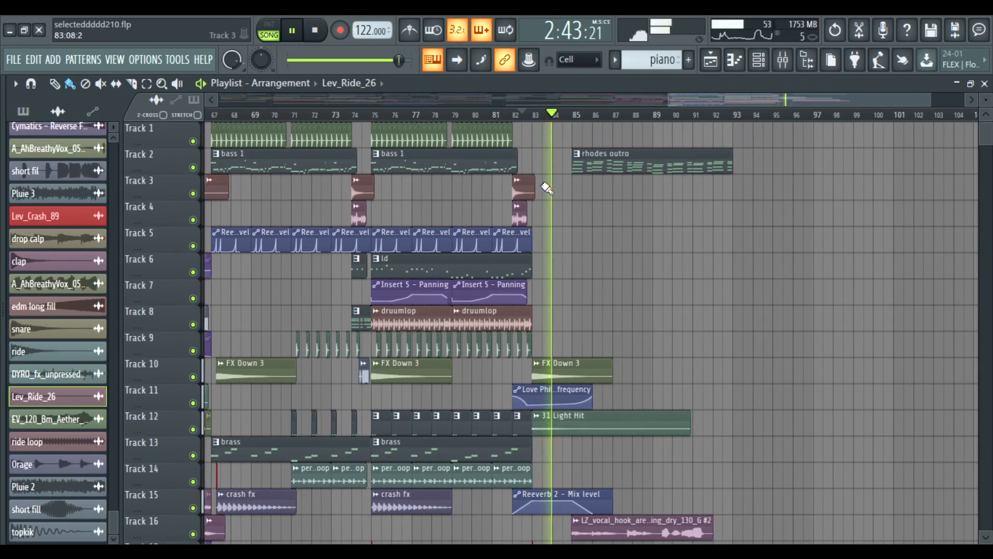
pyautogui.scroll(-4, 536, 185)
pyautogui.scroll(4, 527, 182)
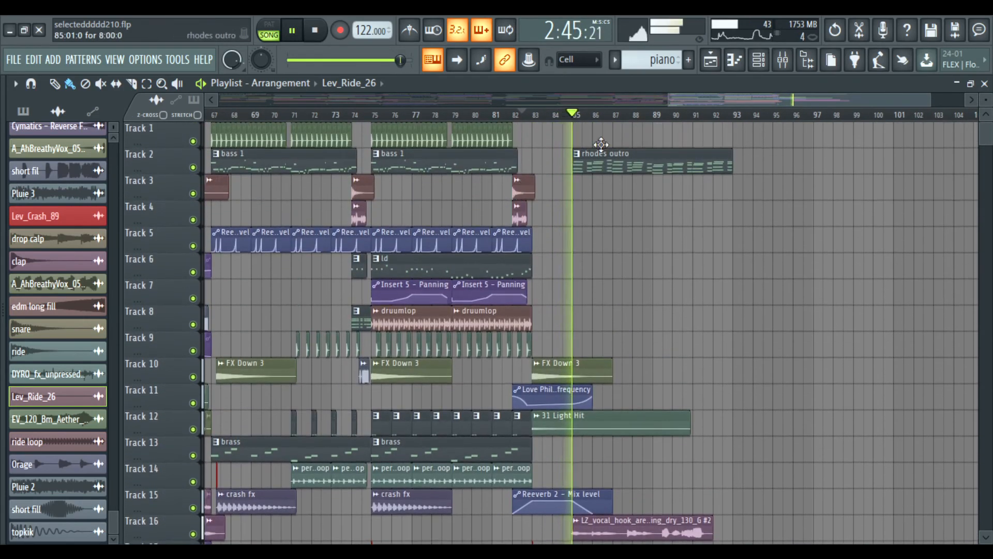
# Step: Select the rhodes outro pattern, play it on its own and examine its Serum notes in the piano roll
pyautogui.click(759, 59)
pyautogui.click(615, 59)
pyautogui.click(677, 344)
pyautogui.press('space')
pyautogui.press('space')
pyautogui.scroll(-15, 452, 218)
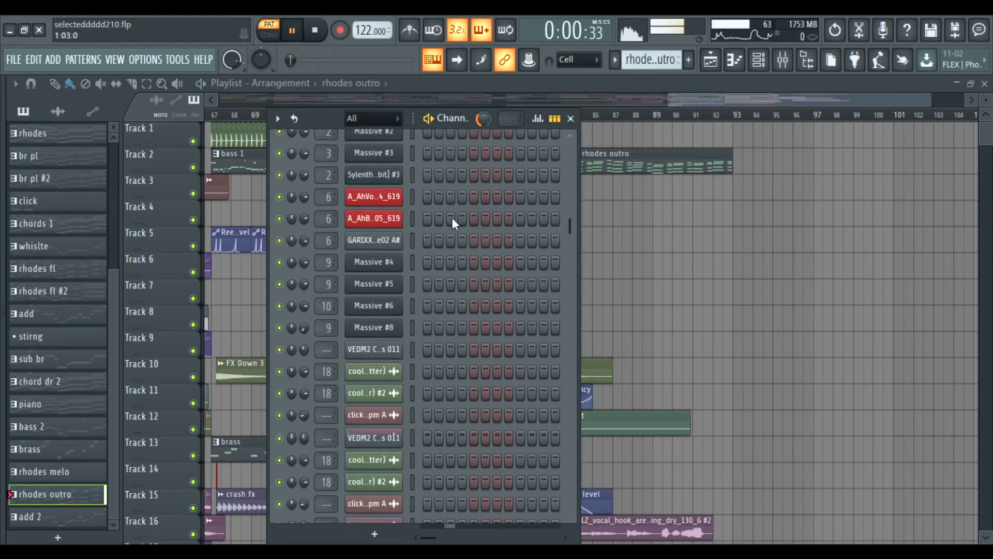
pyautogui.scroll(15, 452, 217)
pyautogui.scroll(-15, 476, 212)
pyautogui.click(459, 282)
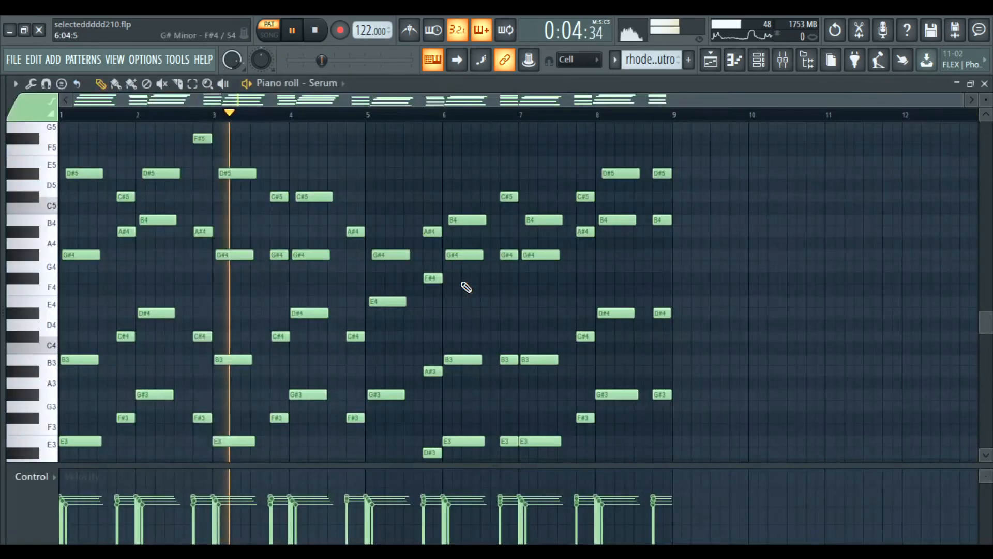
pyautogui.scroll(3, 445, 213)
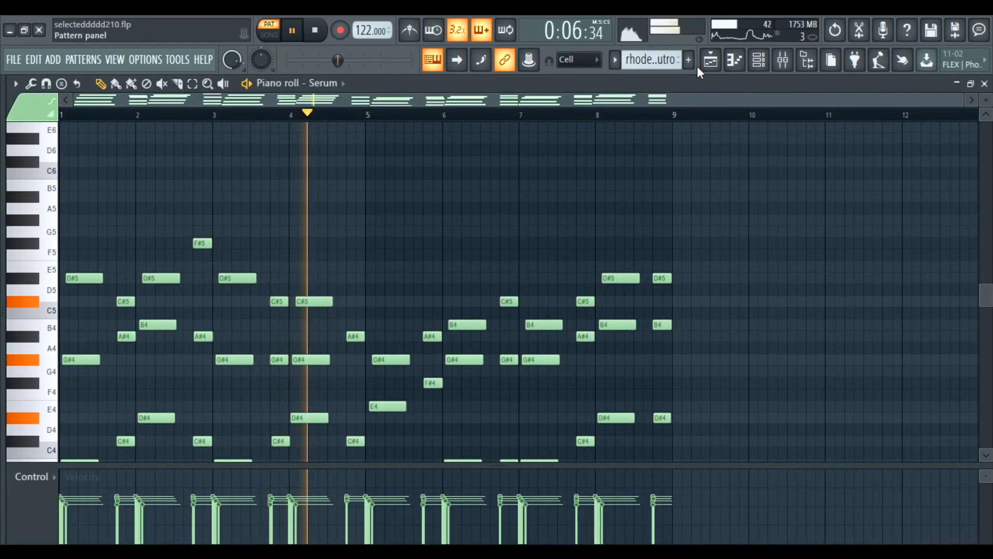
# Step: Return to the playlist at bar 85 and inspect the KY Rhodes Dusty preset in the rhodes outro's Serum
pyautogui.click(711, 60)
pyautogui.click(578, 115)
pyautogui.scroll(-1, 600, 143)
pyautogui.click(757, 61)
pyautogui.press('space')
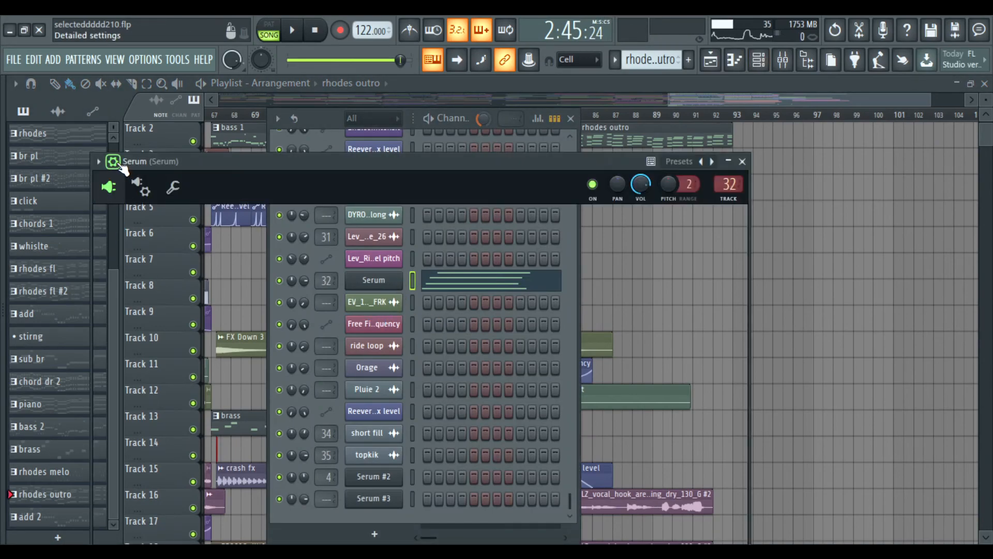
pyautogui.click(114, 162)
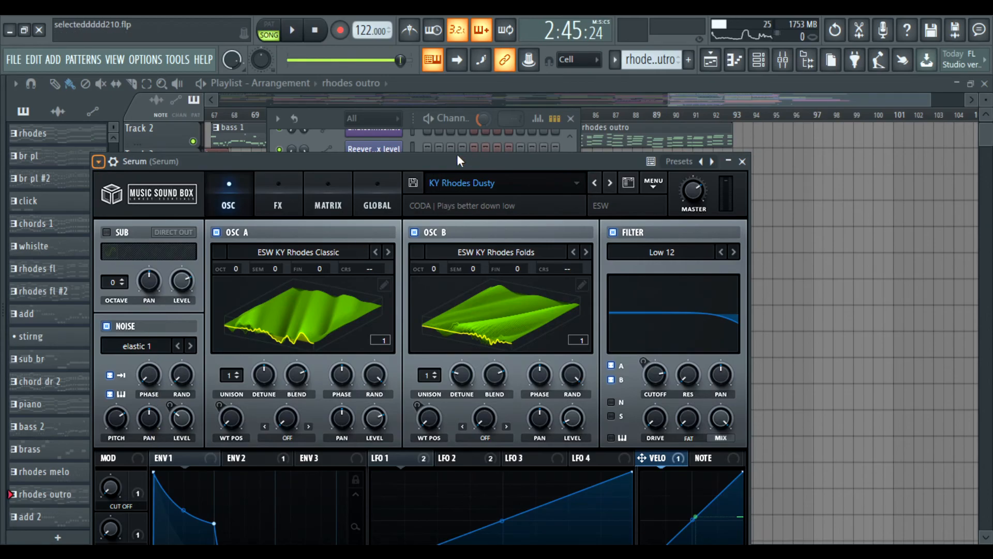
pyautogui.moveTo(420, 161); pyautogui.dragTo(419, 105)
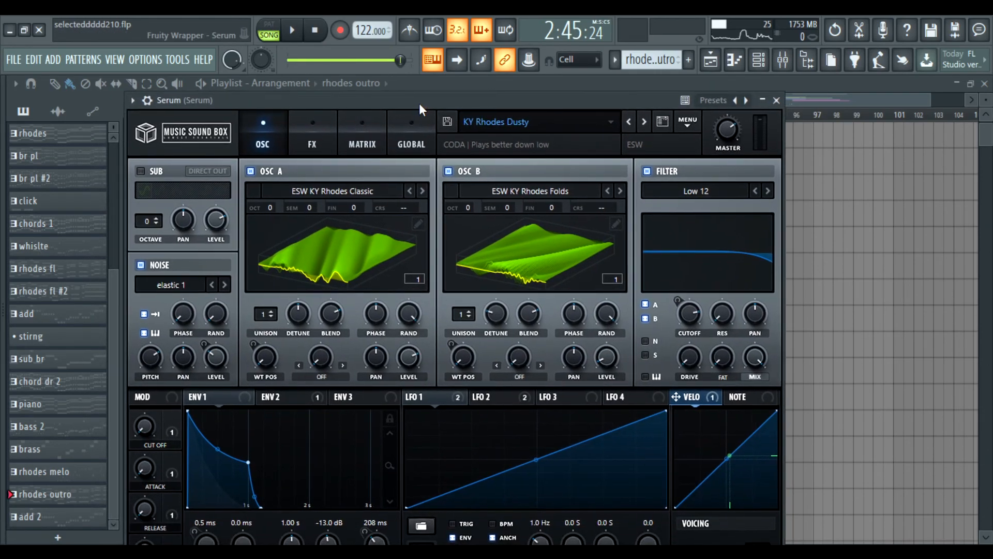
pyautogui.click(777, 100)
pyautogui.click(759, 61)
# Step: Play the outro from bar 85 and review its rhodes, vocal and effect tracks
pyautogui.press('space')
pyautogui.scroll(-3, 607, 194)
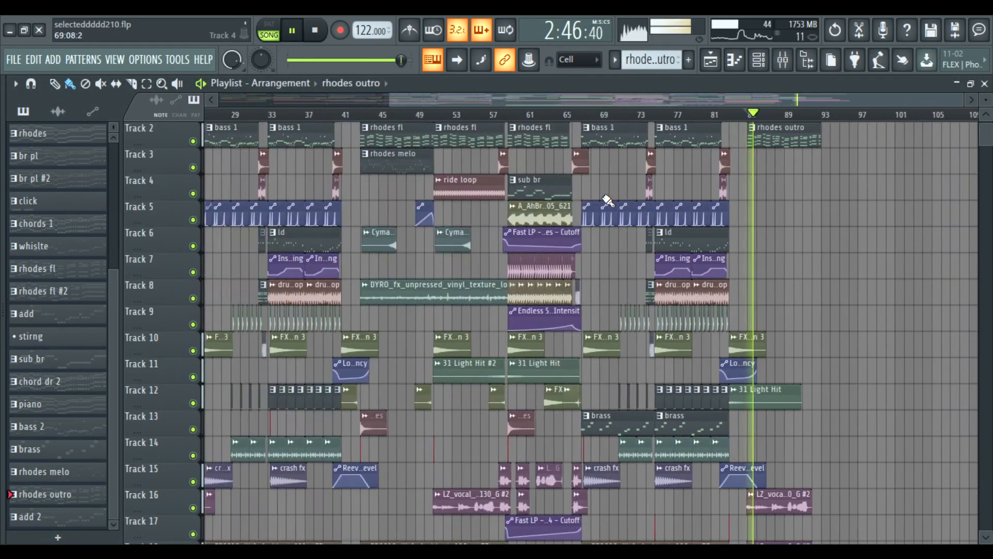
pyautogui.scroll(-10, 611, 196)
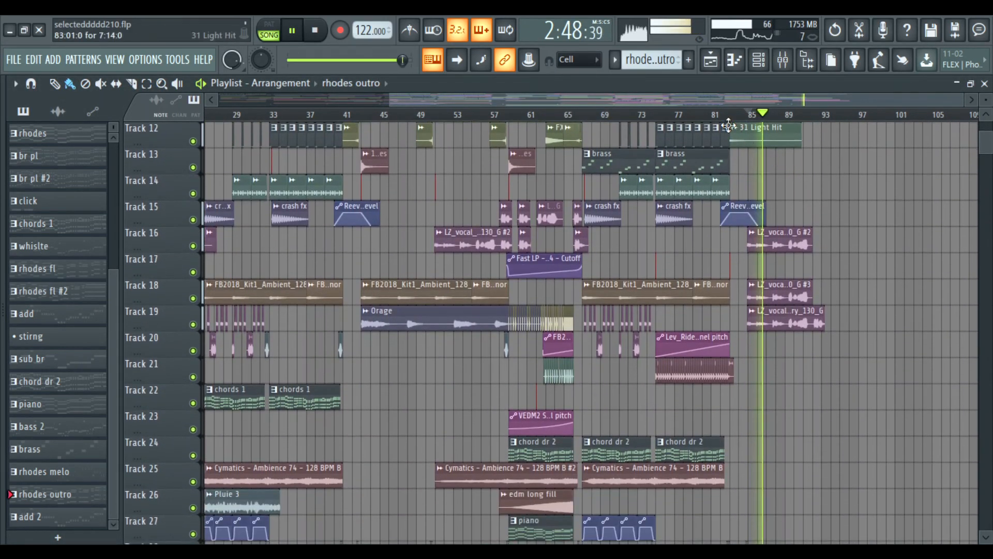
pyautogui.press('space')
pyautogui.scroll(-2, 795, 163)
pyautogui.scroll(11, 822, 161)
pyautogui.press('space')
# Step: Play the outro's closing bars from bar 90, jump to its end near bar 92 and stop playback
pyautogui.click(841, 117)
pyautogui.scroll(4, 845, 120)
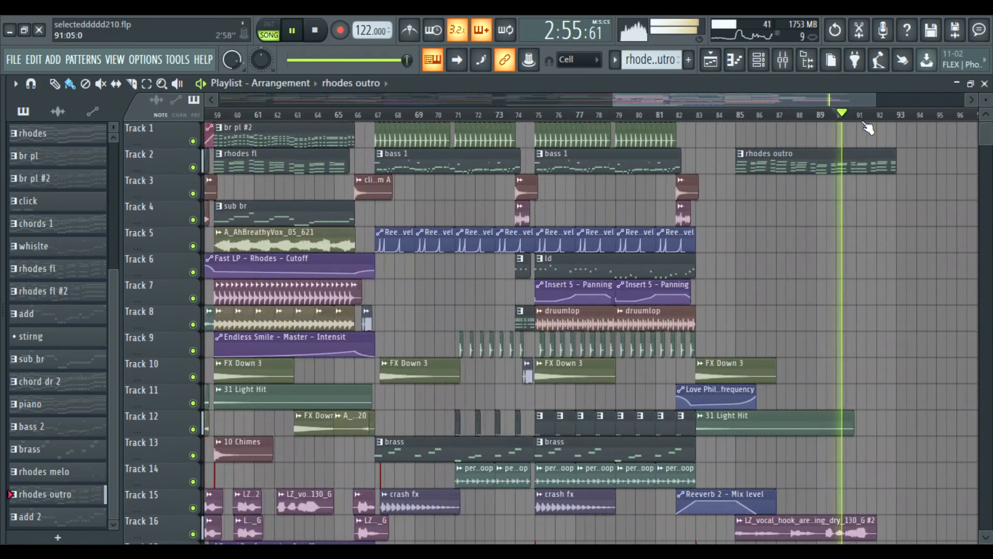
pyautogui.click(885, 116)
pyautogui.scroll(-3, 919, 164)
pyautogui.moveTo(919, 165); pyautogui.dragTo(679, 127)
pyautogui.scroll(4, 678, 128)
pyautogui.scroll(-4, 641, 171)
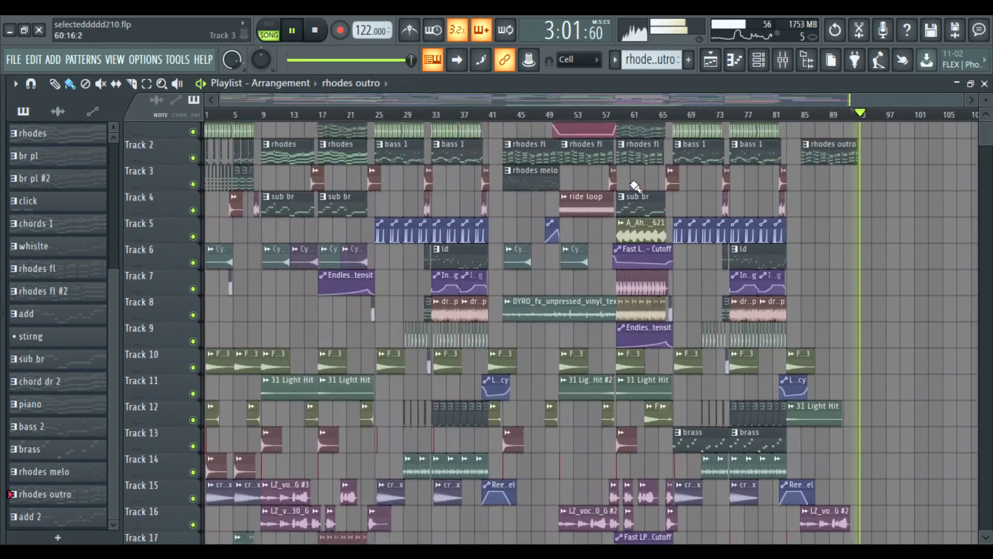
pyautogui.scroll(1, 636, 187)
pyautogui.press('space')
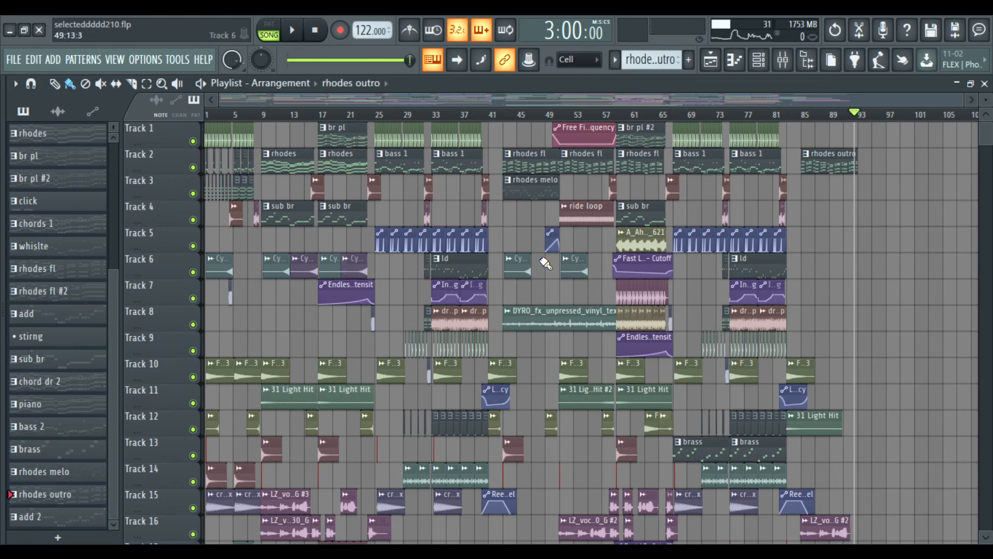
# Step: Inspect the House Master - EQ and Exciter preset in the master channel's iZotope Ozone 5 and return to the playlist
pyautogui.scroll(-5, 572, 244)
pyautogui.scroll(3, 574, 242)
pyautogui.click(782, 62)
pyautogui.click(23, 159)
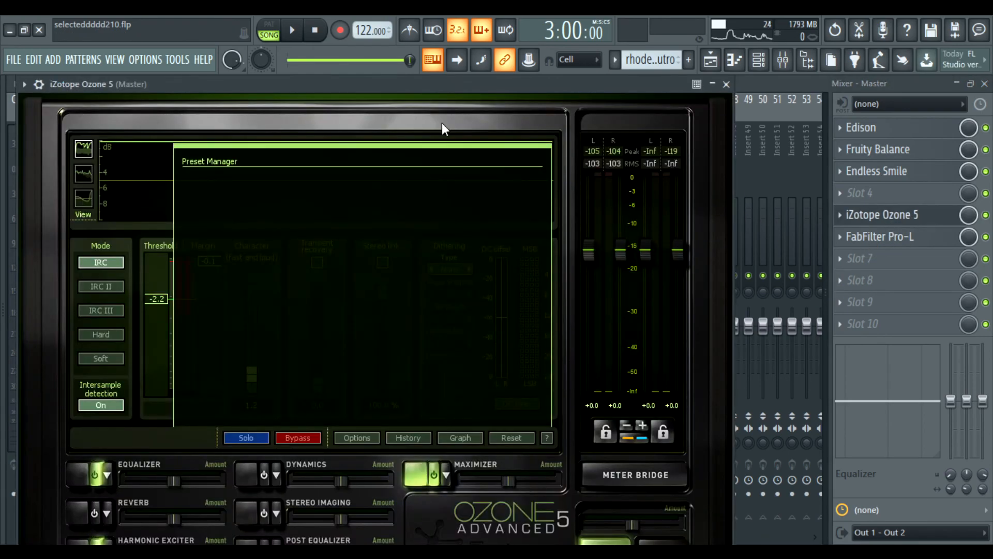
pyautogui.moveTo(352, 81); pyautogui.dragTo(396, 69)
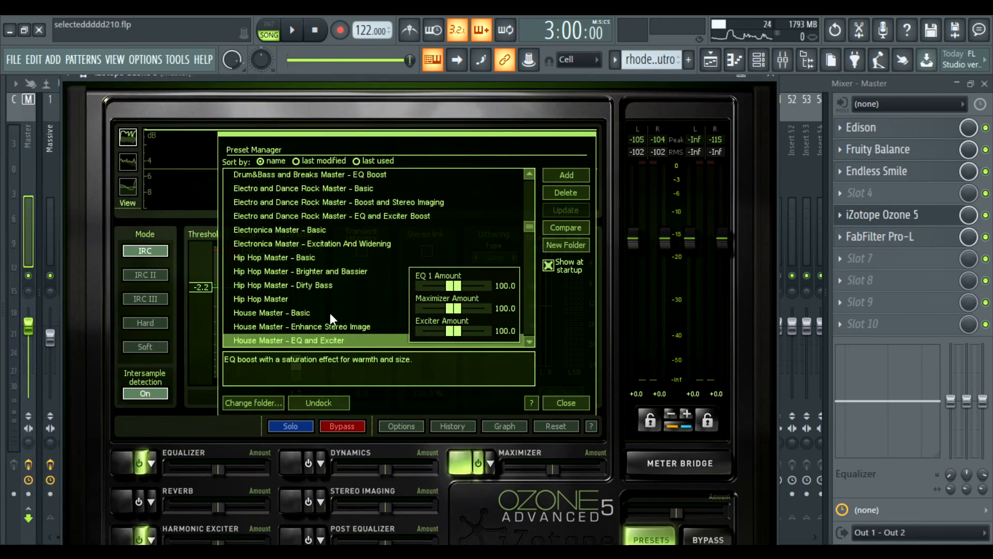
pyautogui.scroll(-1, 294, 326)
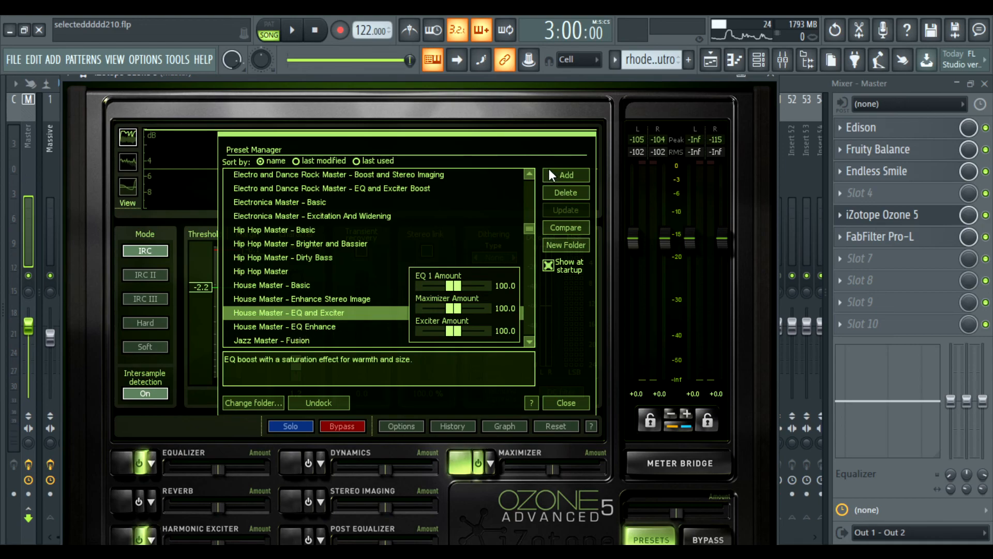
pyautogui.click(771, 76)
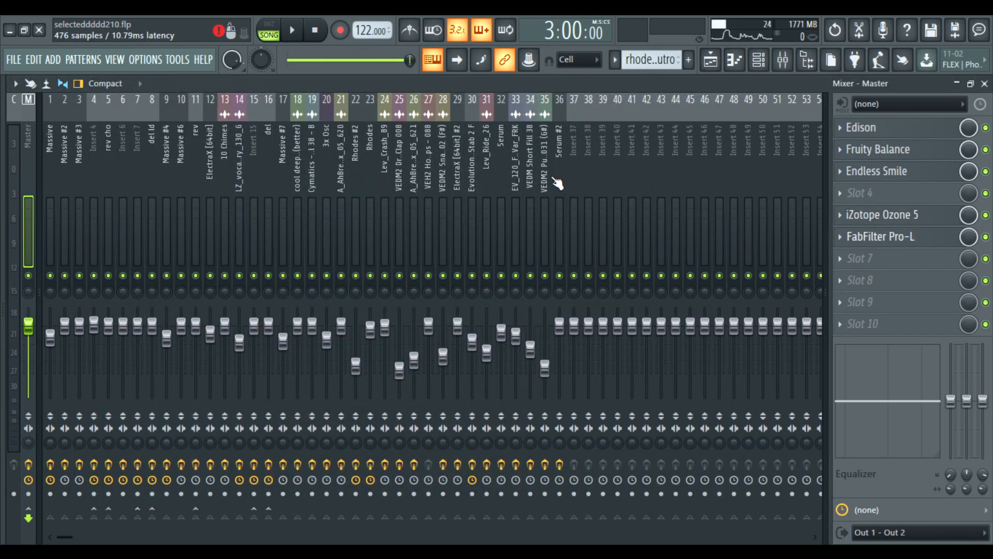
pyautogui.click(697, 151)
pyautogui.click(710, 59)
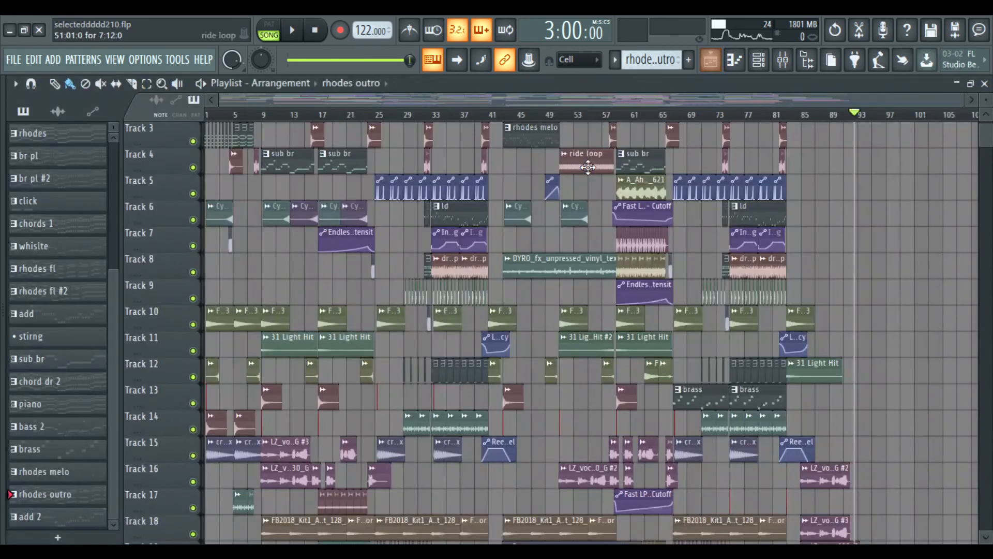
# Step: Review the complete arrangement across all playlist tracks from the intro to the outro
pyautogui.scroll(-8, 704, 126)
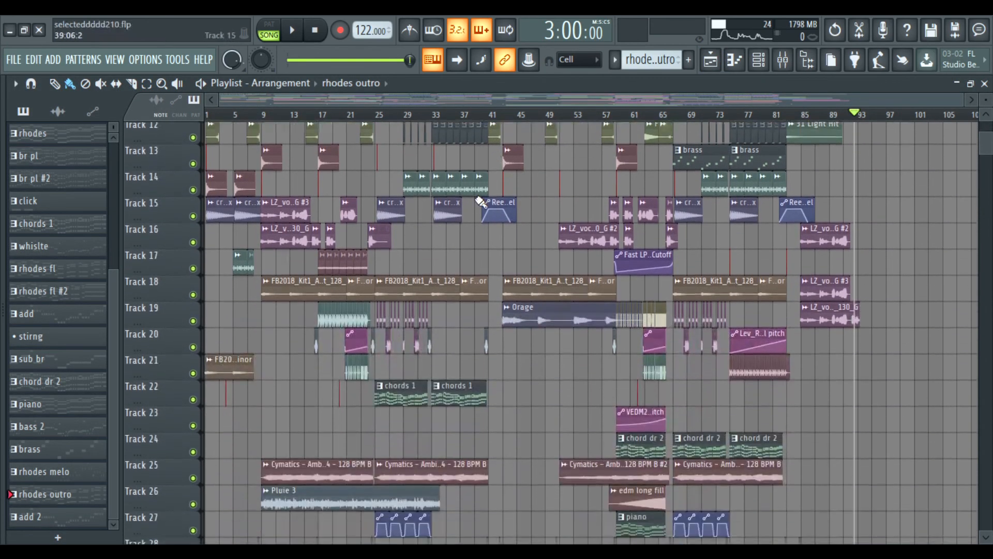
pyautogui.scroll(2, 473, 203)
pyautogui.scroll(8, 474, 203)
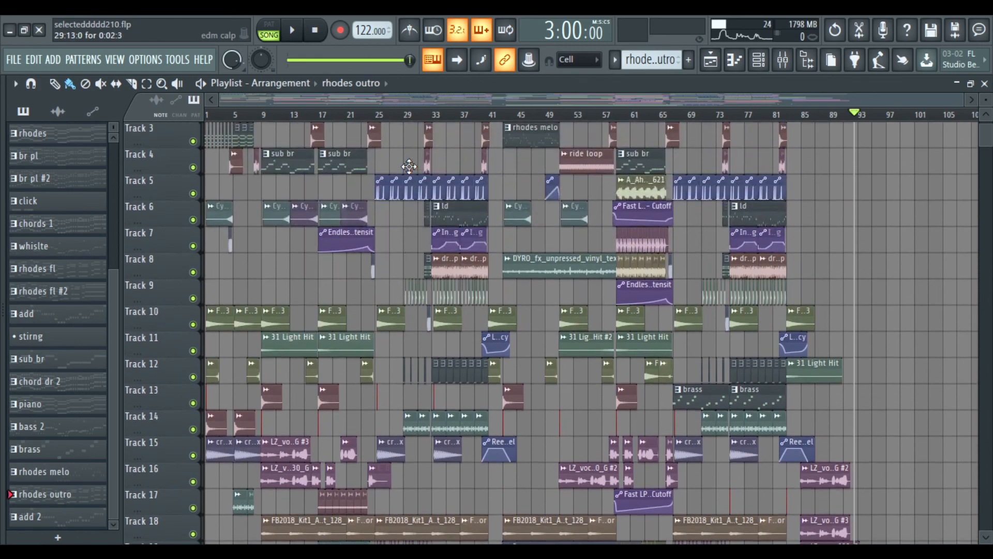
pyautogui.scroll(-6, 411, 165)
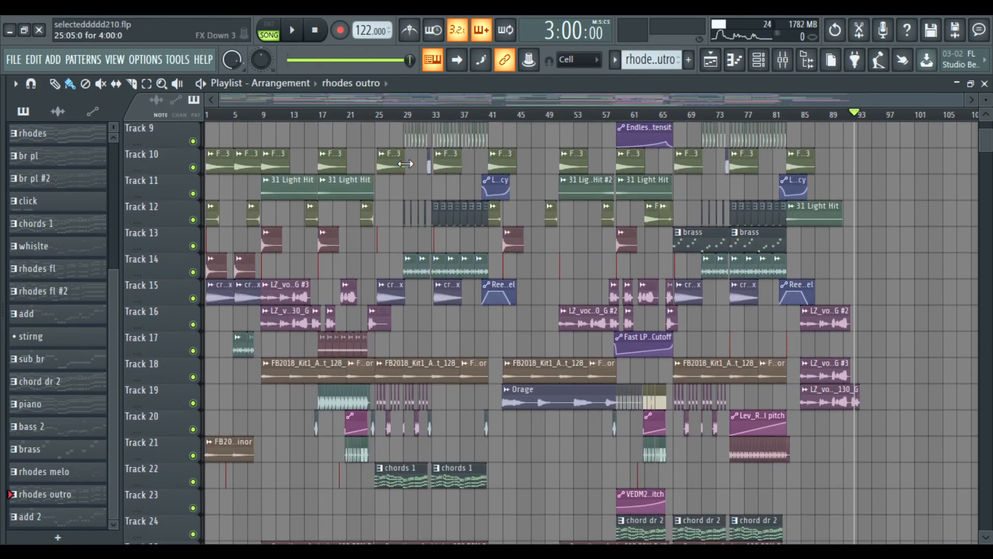
pyautogui.scroll(5, 405, 163)
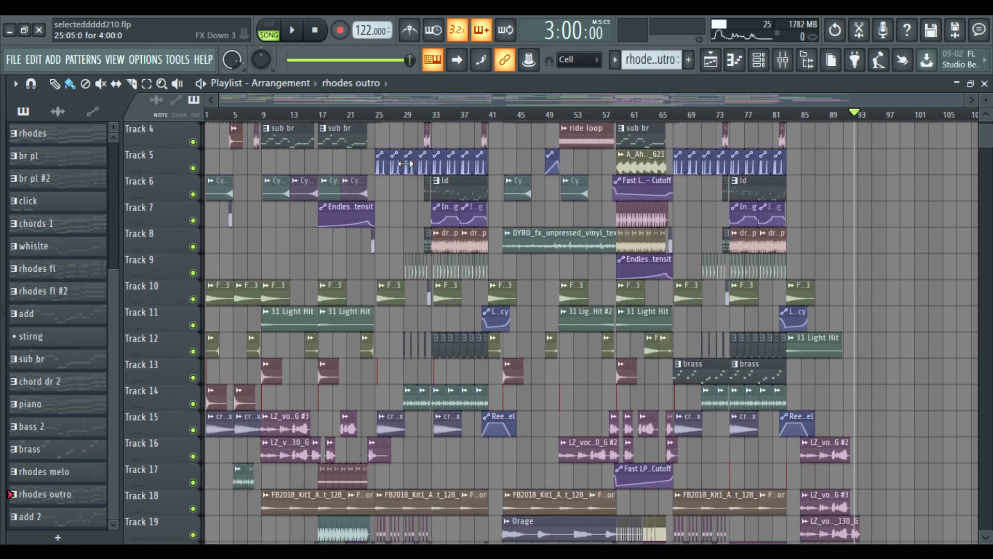
pyautogui.scroll(-10, 405, 164)
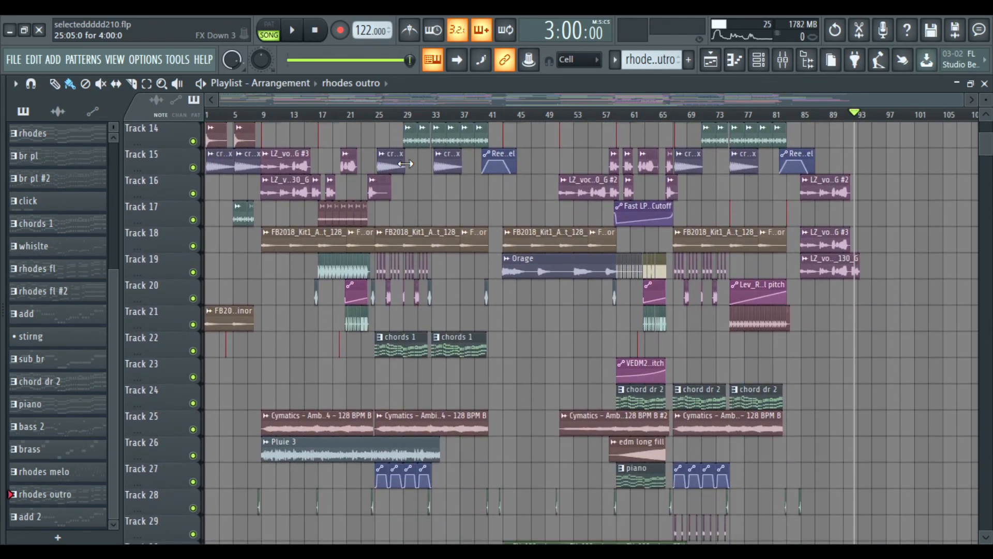
pyautogui.scroll(10, 401, 222)
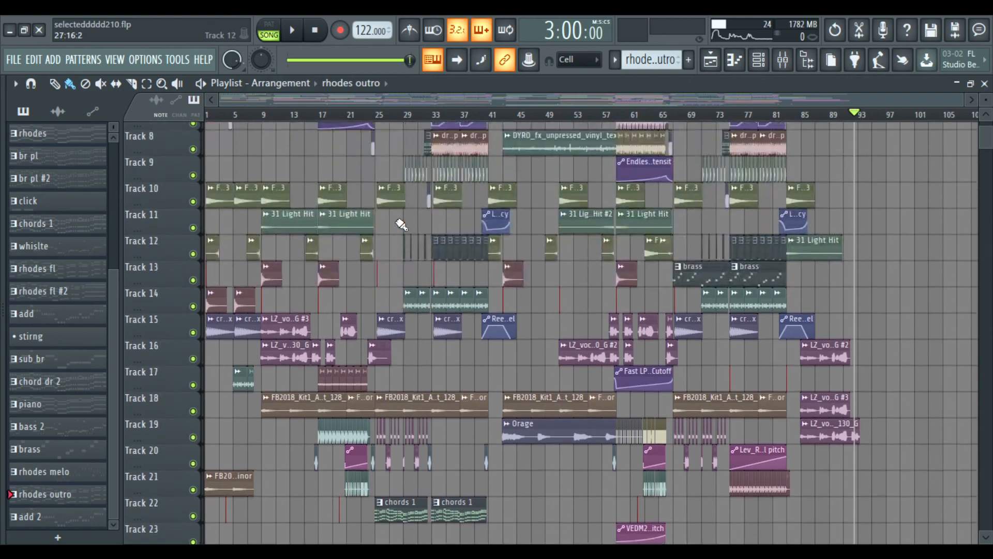
pyautogui.scroll(3, 751, 188)
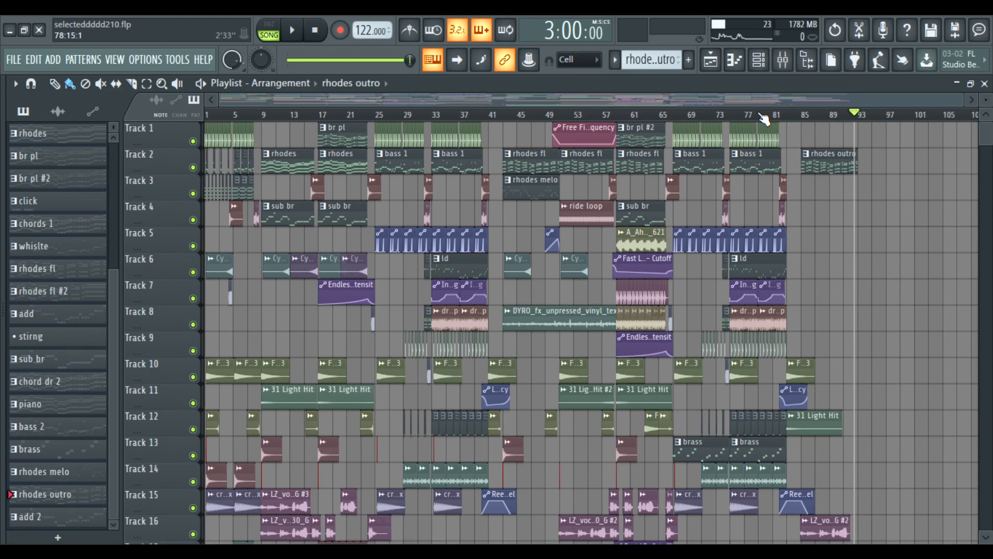
pyautogui.scroll(-2, 763, 120)
pyautogui.scroll(-1, 724, 166)
pyautogui.scroll(-10, 724, 165)
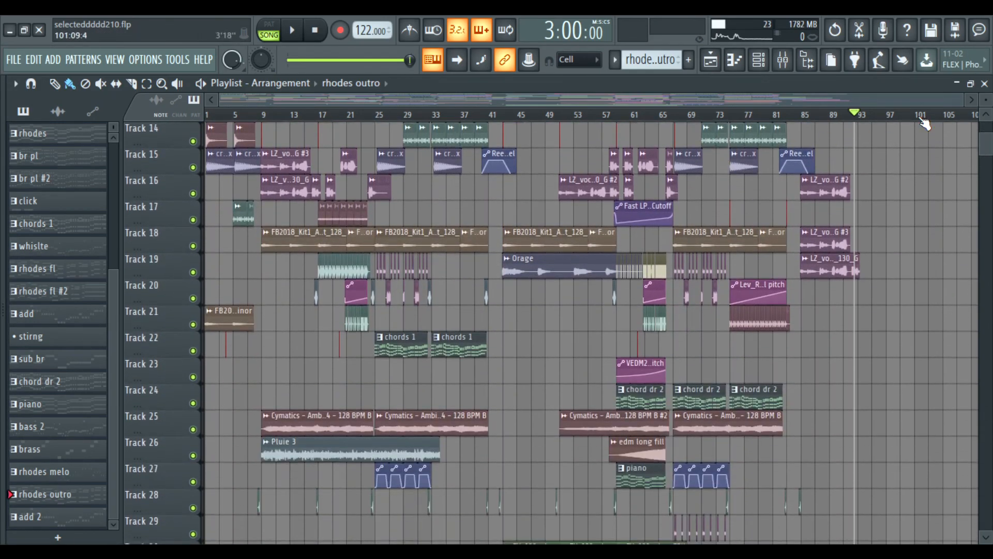
pyautogui.moveTo(946, 101); pyautogui.dragTo(878, 106)
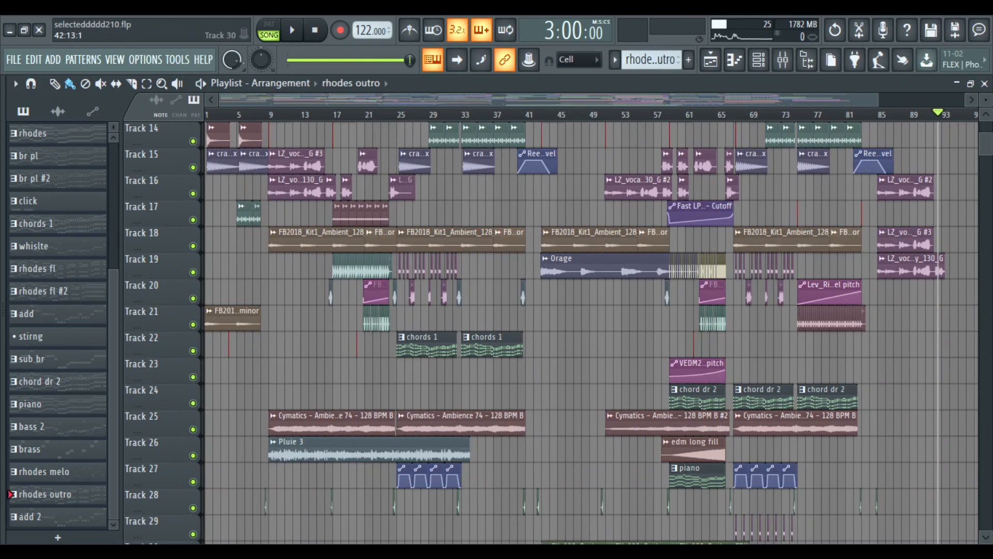